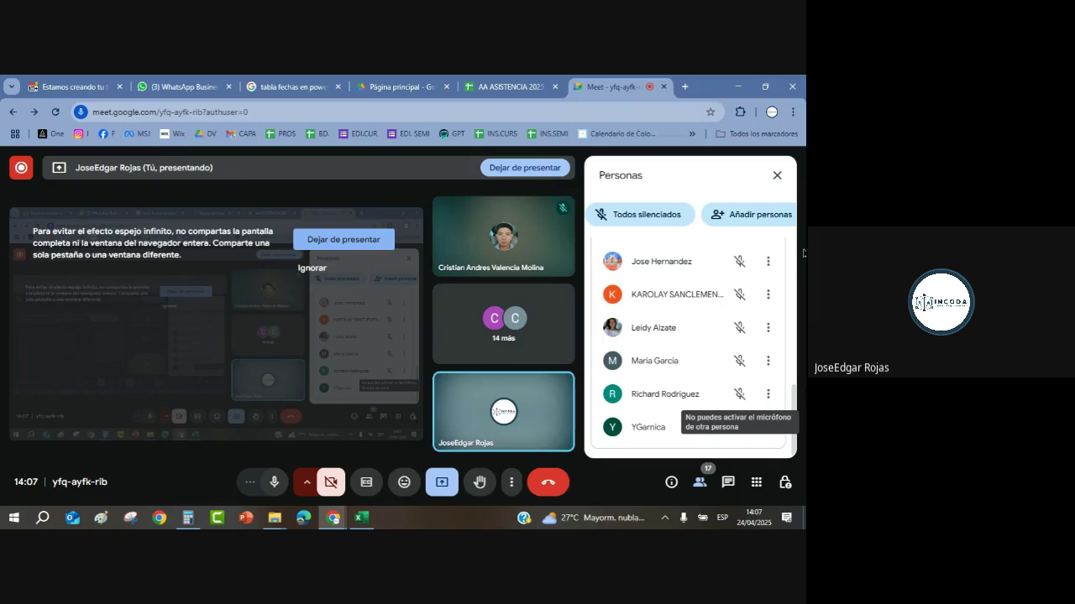
Close the meeting's participant list and switch to the Ventas Power Pivot workbook in Excel, showing the DashboardPagos sheet.
left_click(776, 174)
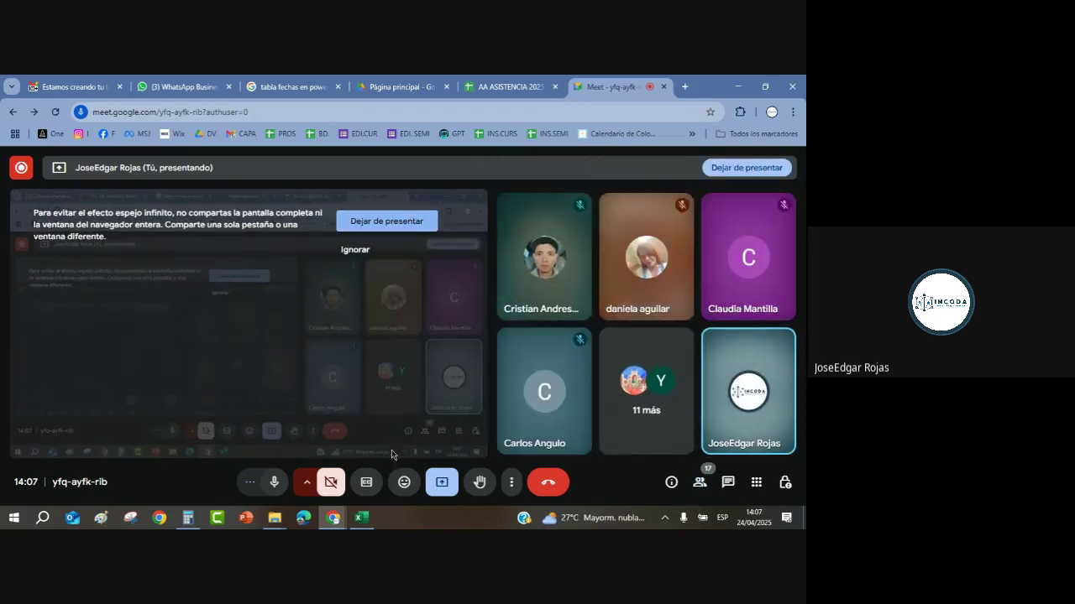
left_click(361, 518)
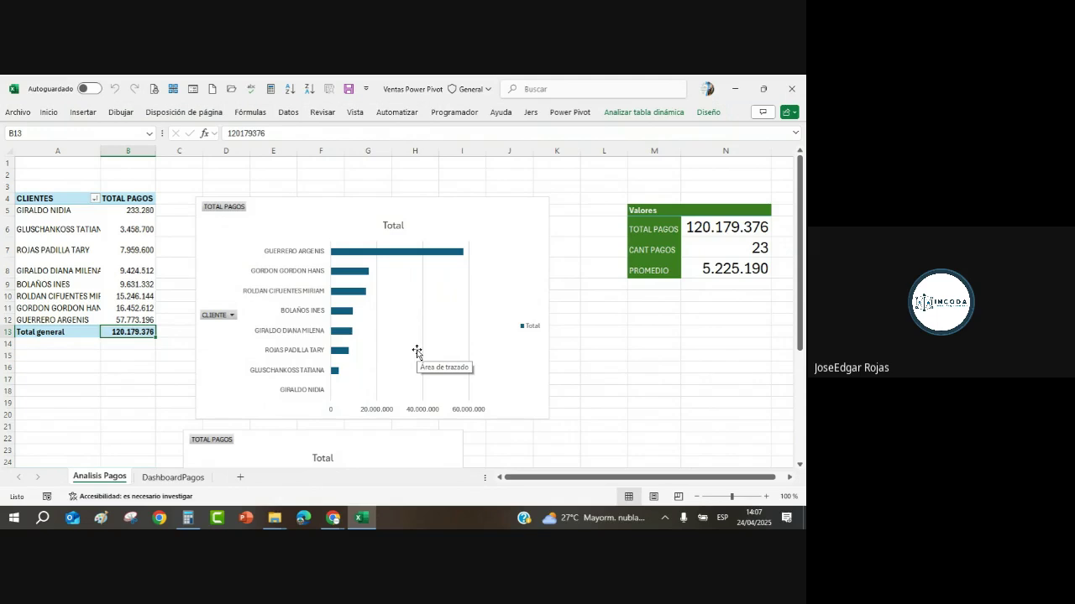
left_click(175, 478)
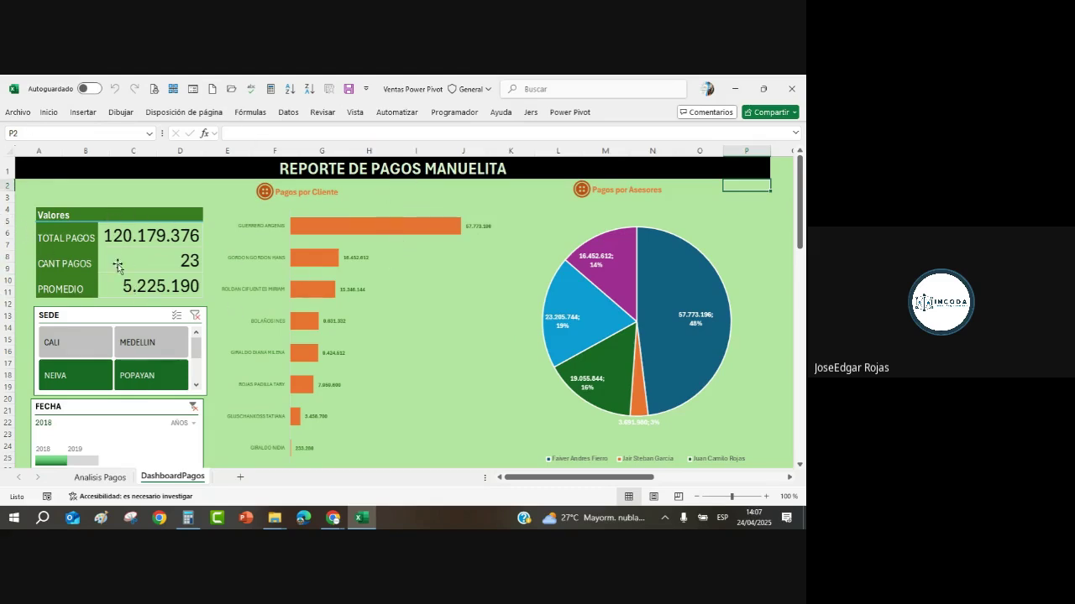
Open the workbook's Power Pivot data model and select a value in the Rcaja table's IDE ASESOR column.
left_click(571, 113)
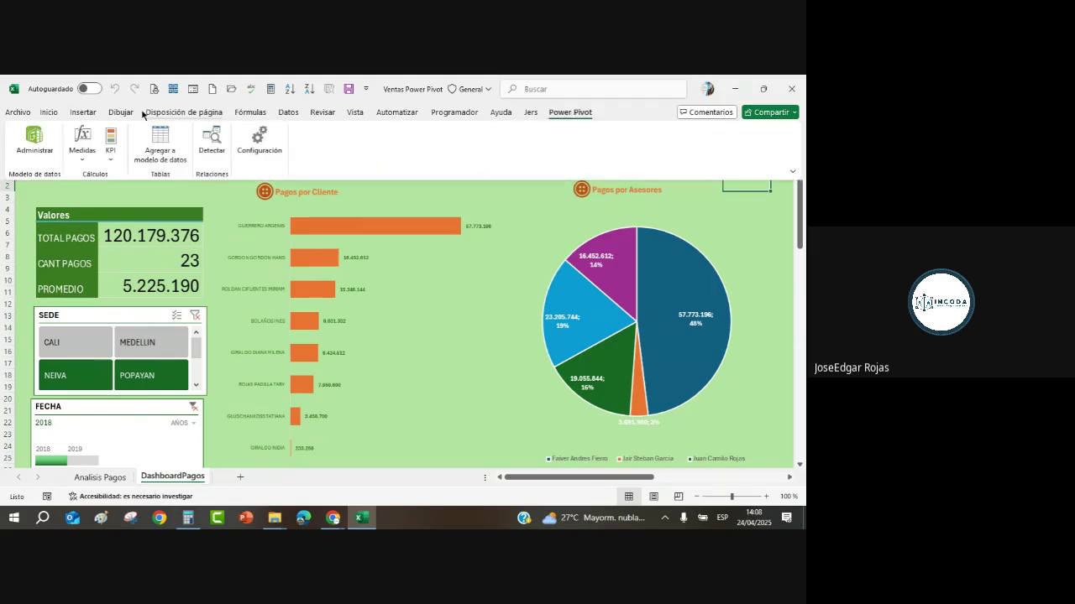
left_click(37, 148)
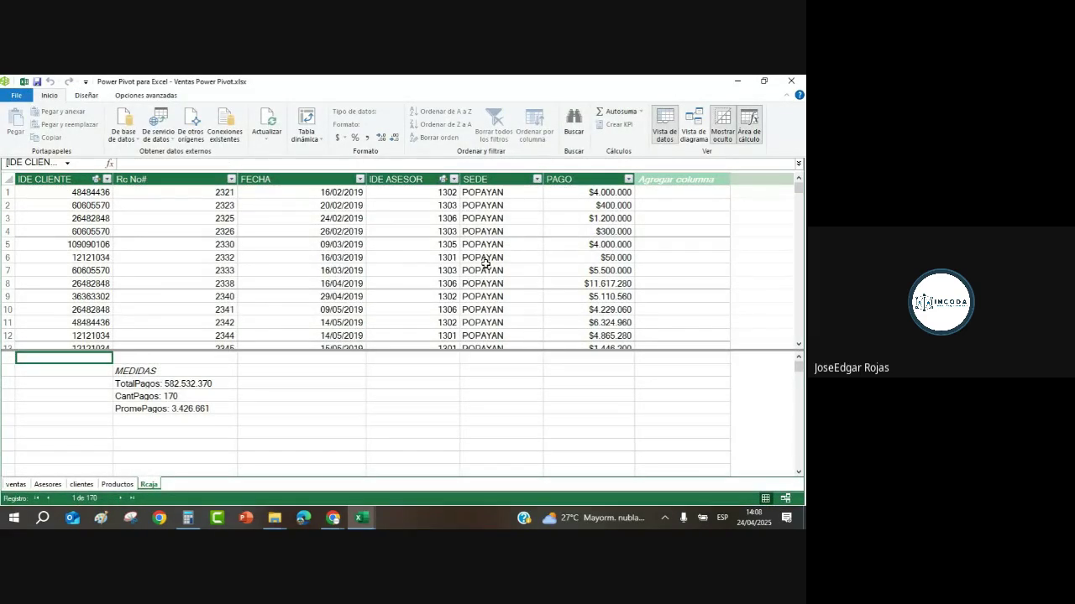
left_click(415, 271)
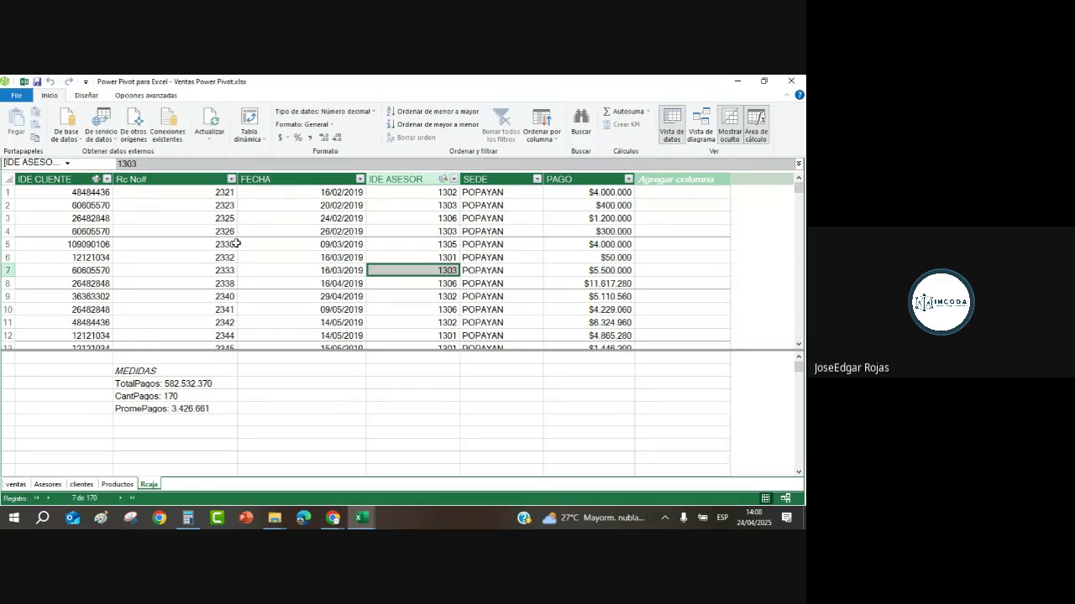
Examine the RELATED formulas in the ventas table's CLIENTES, ASESORES, PRODUCTO, COSTO UNI and VENTA UNI columns.
left_click(17, 484)
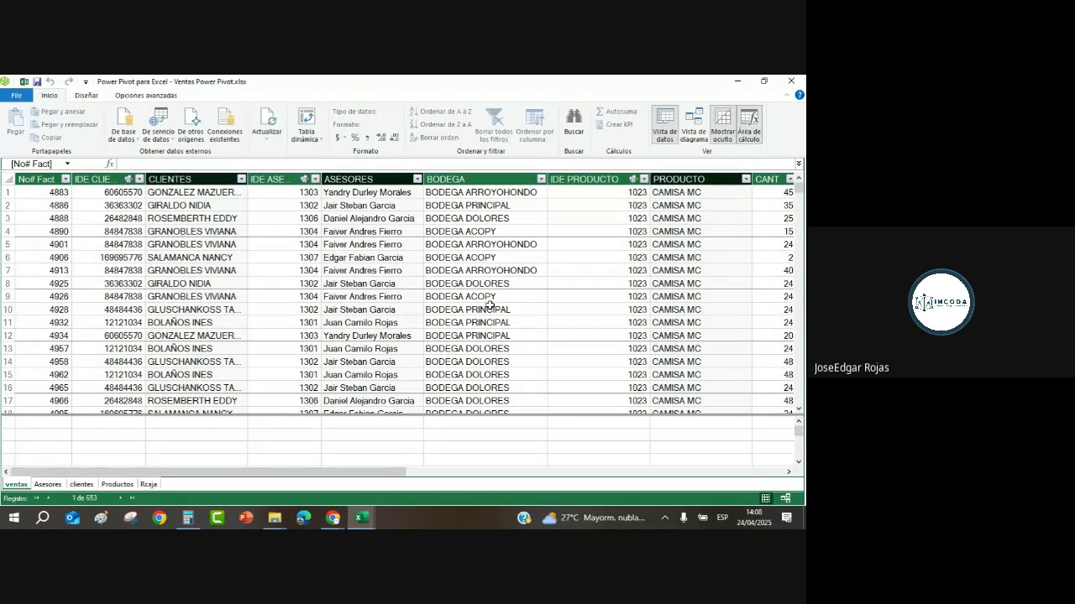
left_click(380, 254)
left_click(391, 220)
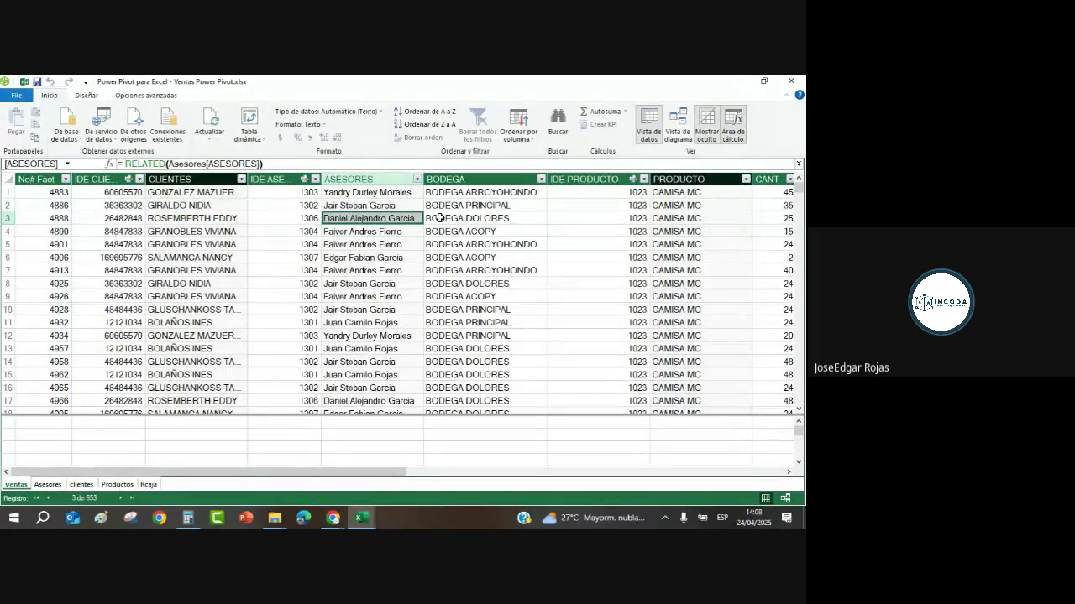
key("Left")
key("Left")
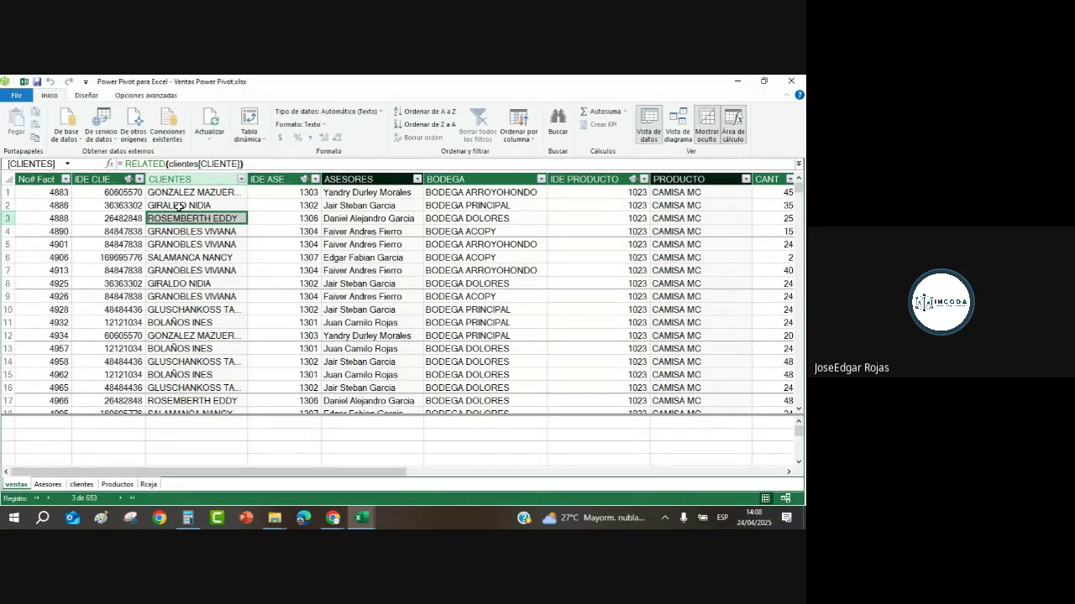
key("Right")
key("Right")
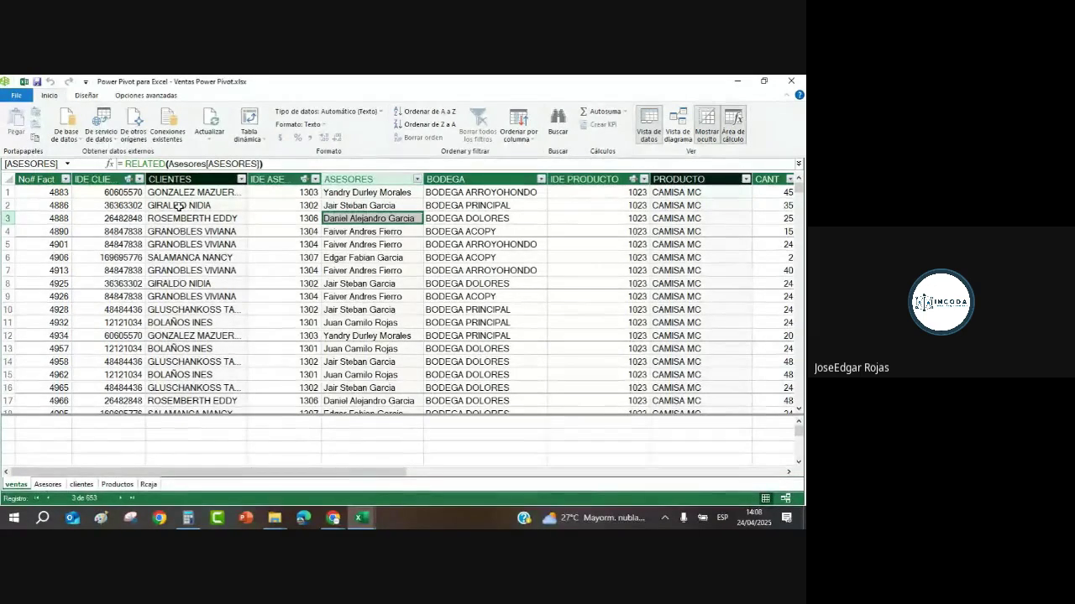
key("Right")
key("Right")
key("Right")
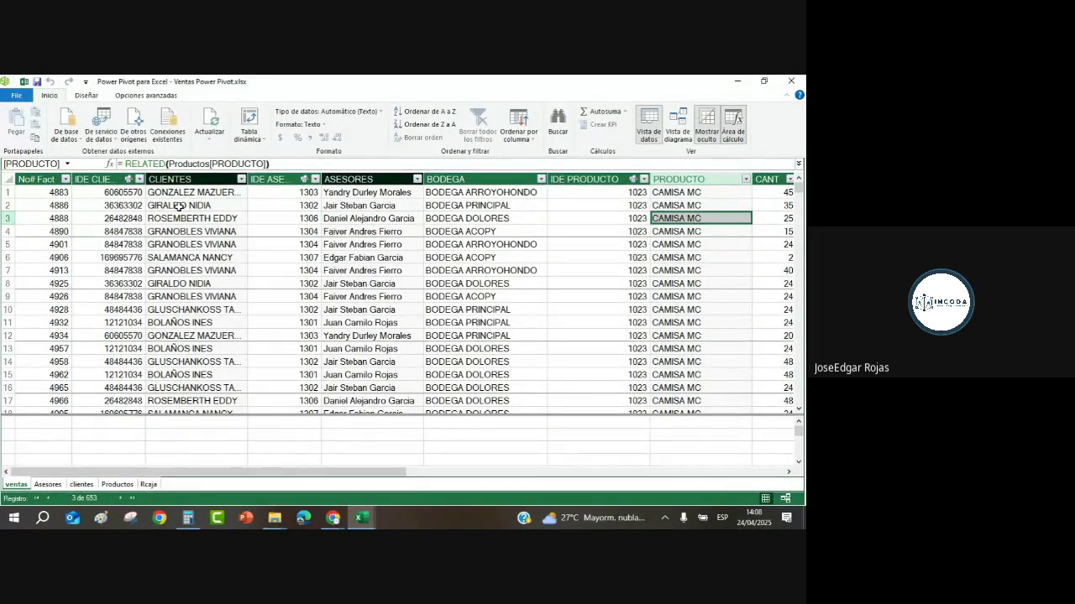
key("Right")
key("Right")
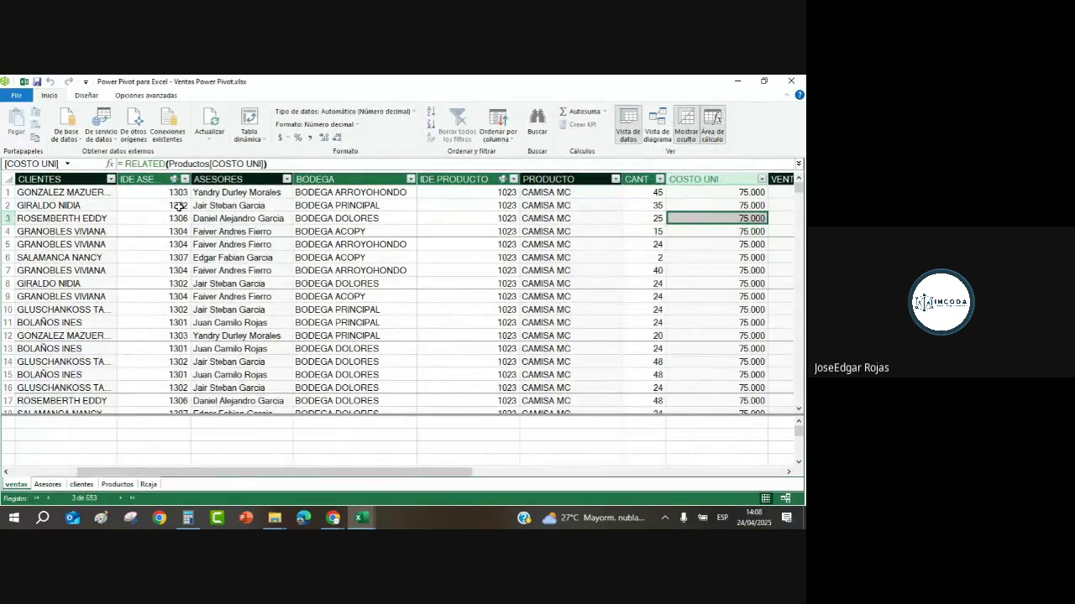
key("Right")
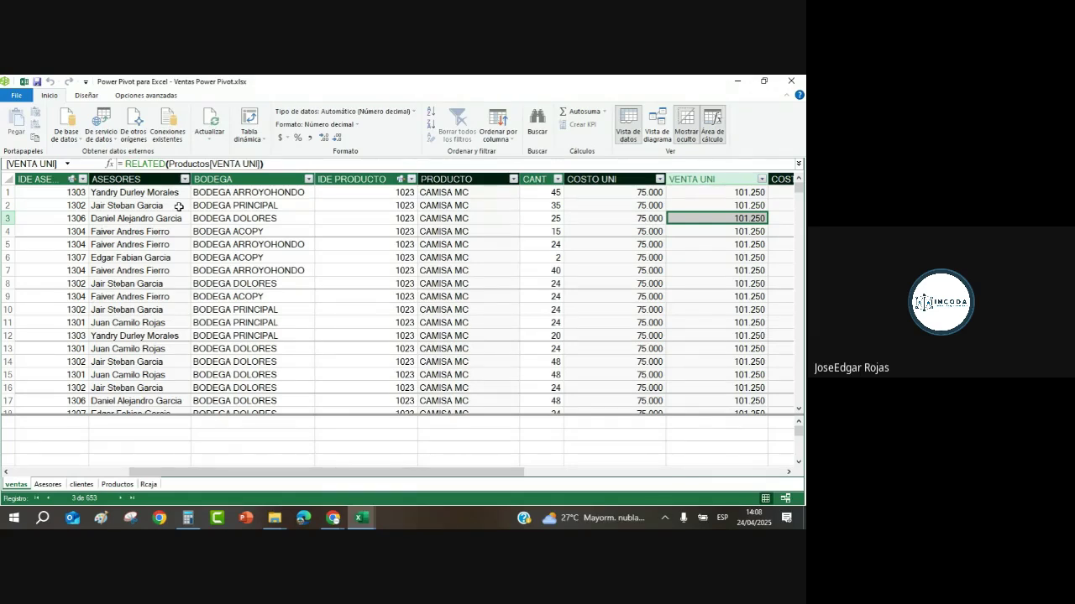
Enlarge the formula text and examine how the ventas table's COSTOS and VENTA columns are calculated from CANT and the unit values.
key("Right")
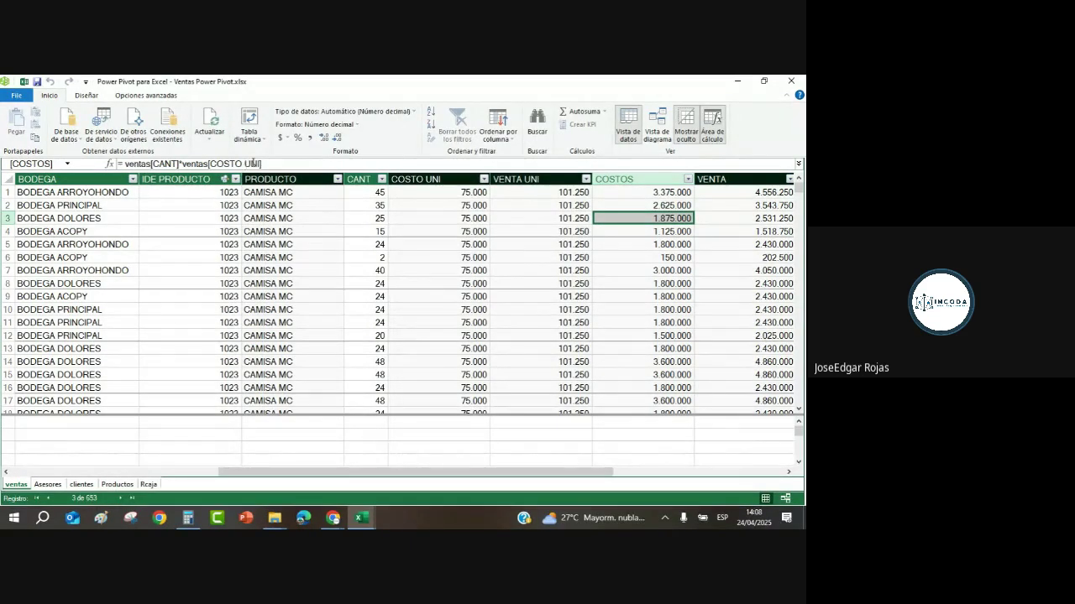
left_click(280, 165)
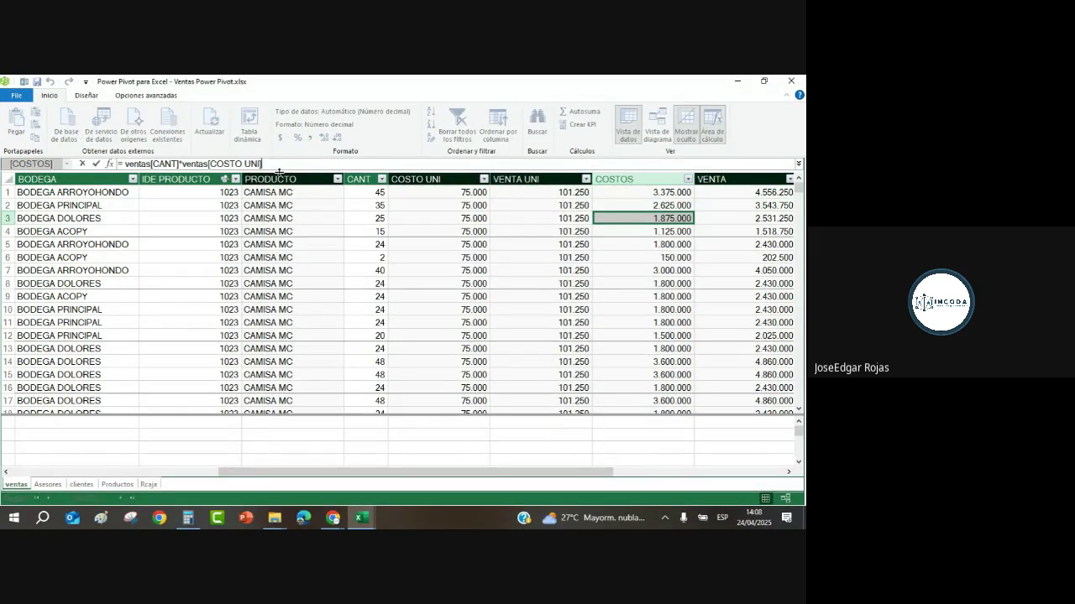
scroll(282, 170, "up", 3, "ctrl")
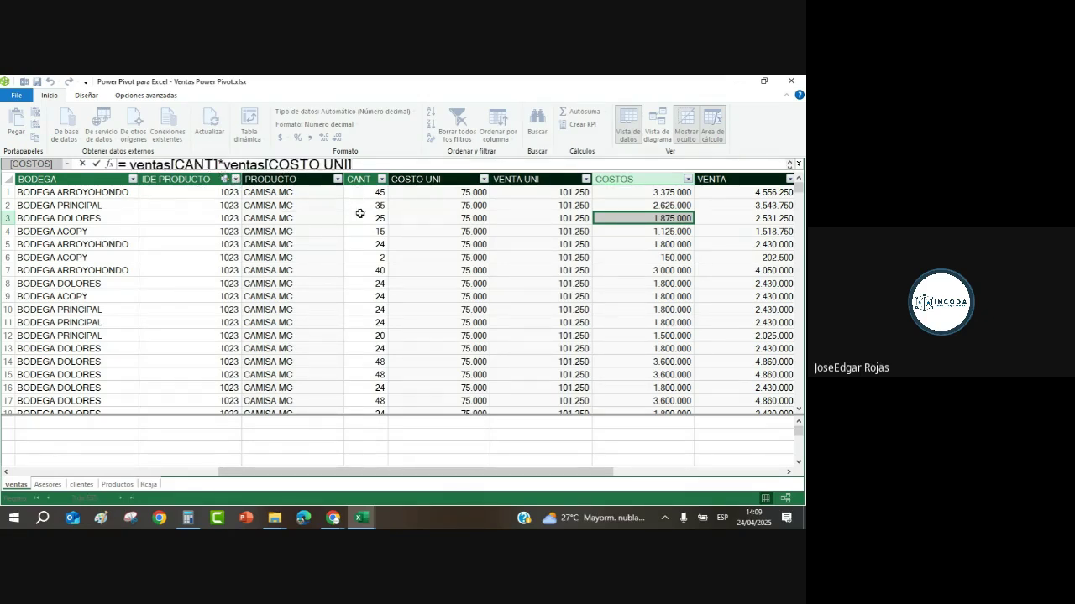
left_click(441, 195)
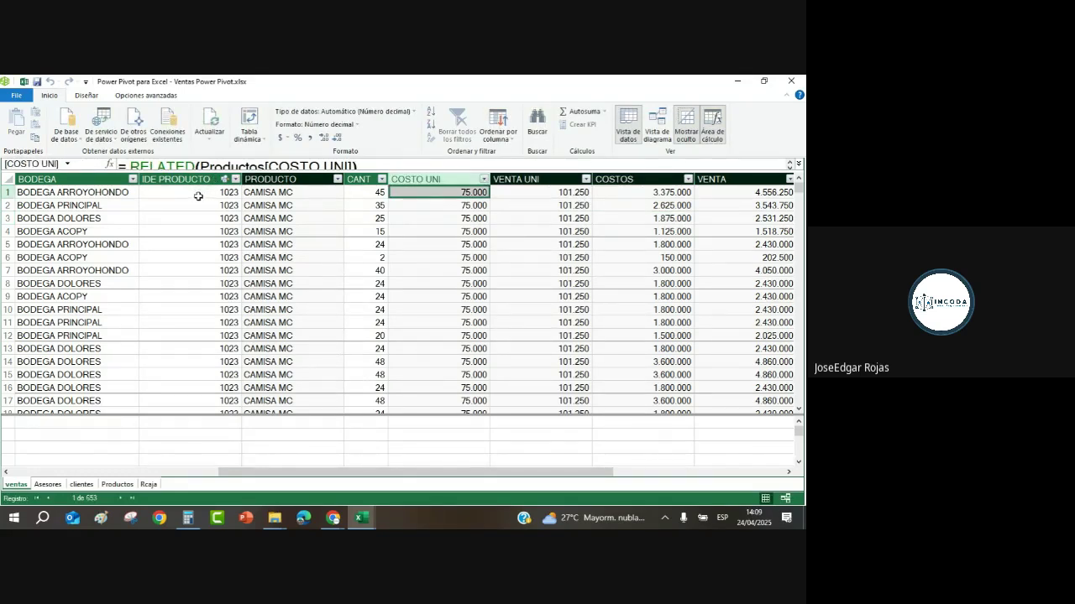
left_click(378, 194)
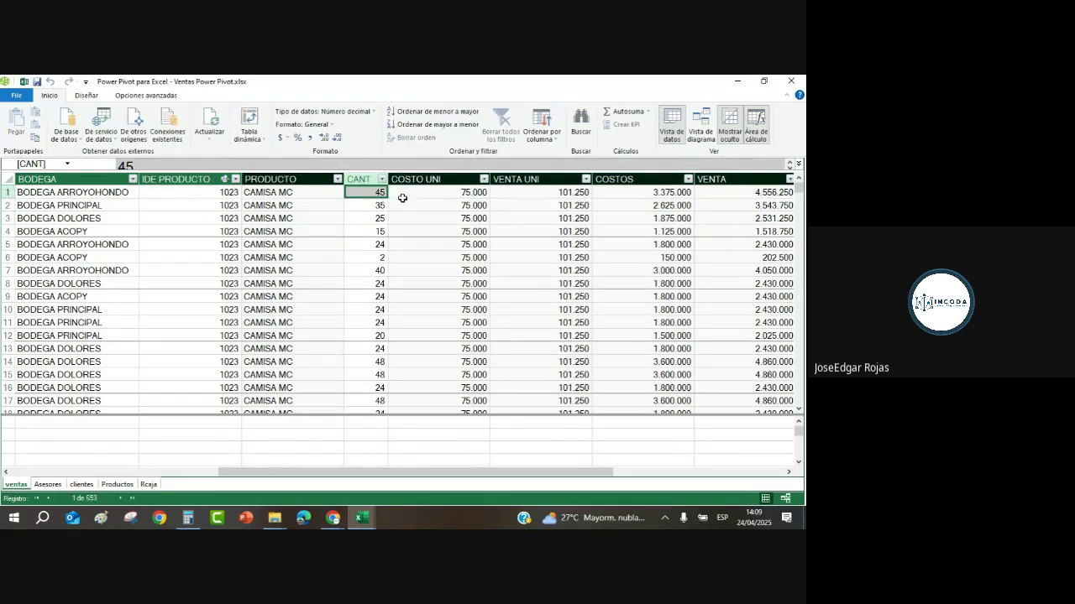
left_click(652, 195)
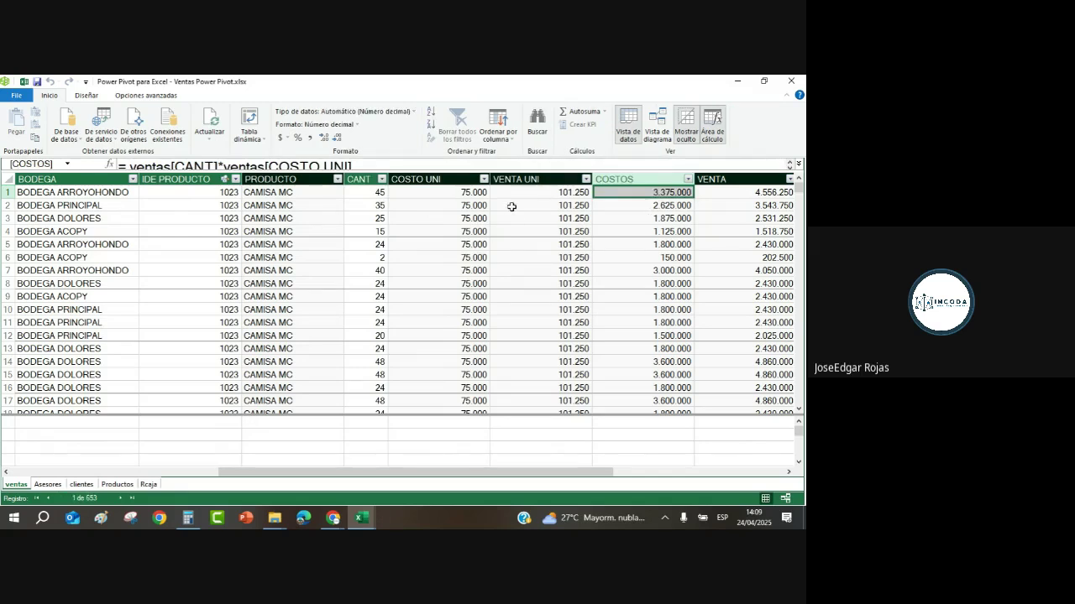
left_click(542, 194)
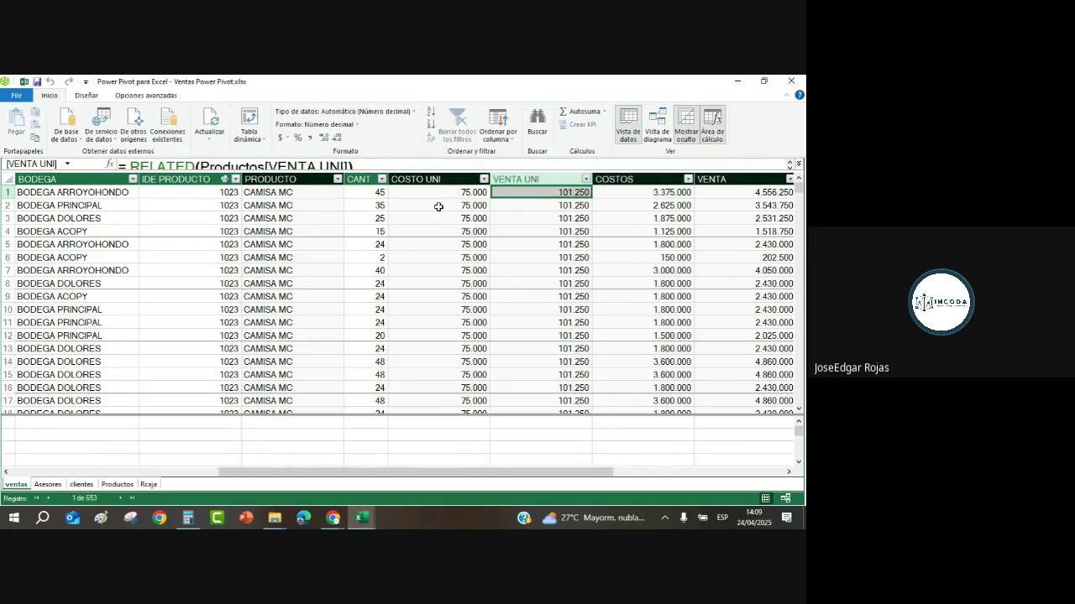
left_click(361, 193)
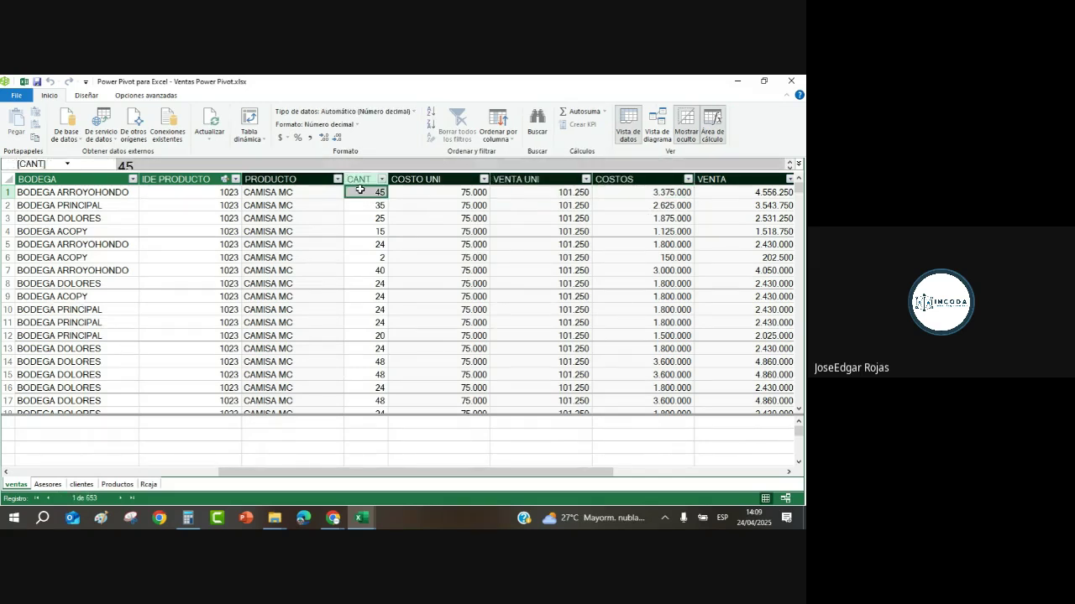
left_click(742, 194)
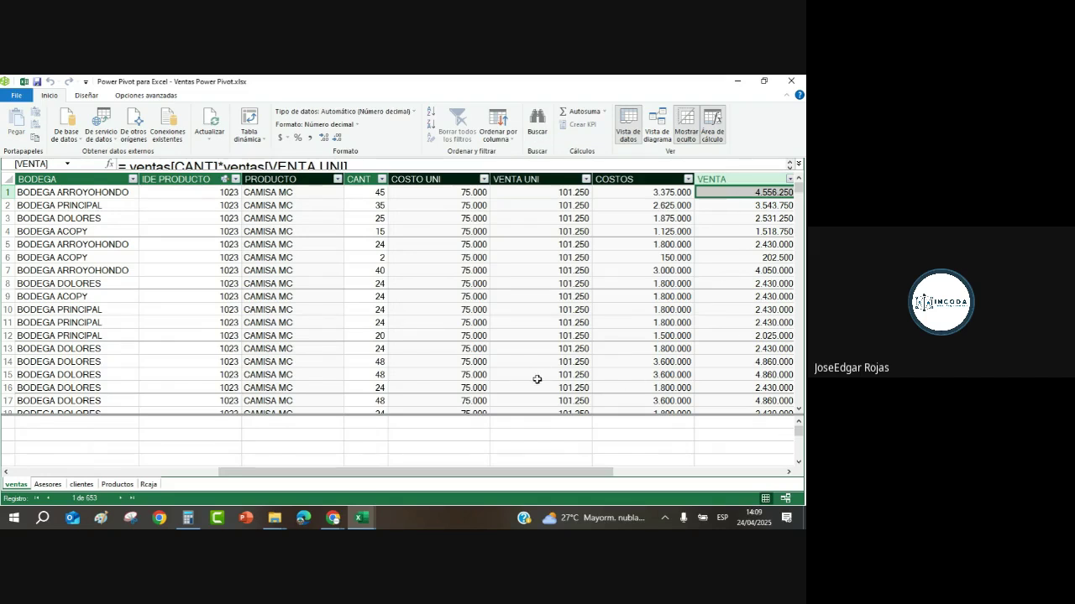
Examine the UTILIDAD column's formula in the ventas table together with its VENTA and COSTOS source columns.
left_click_drag(610, 471, 767, 468)
left_click(556, 206)
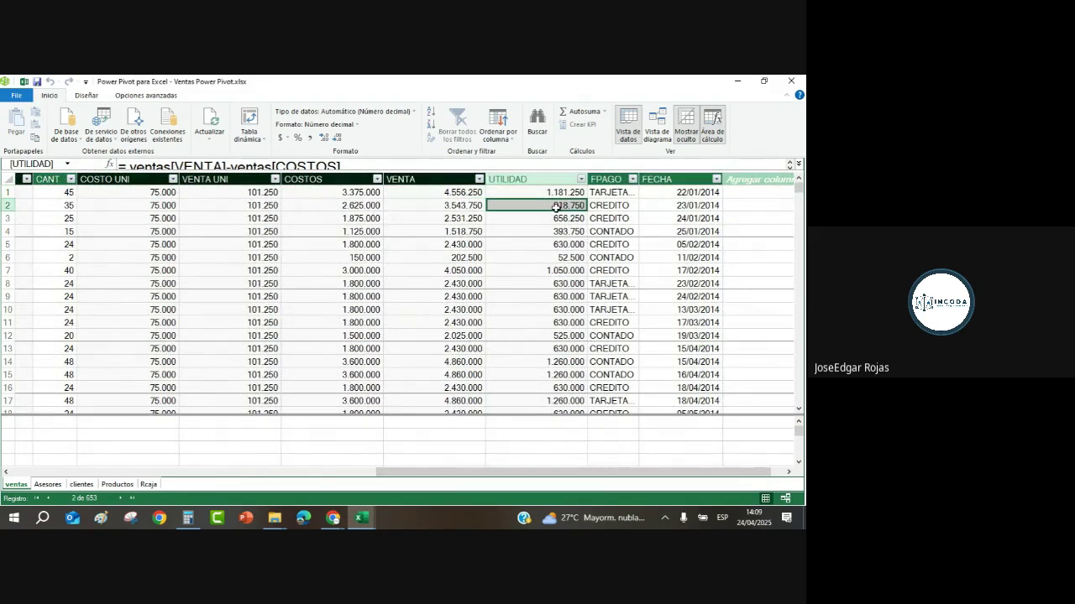
left_click(368, 164)
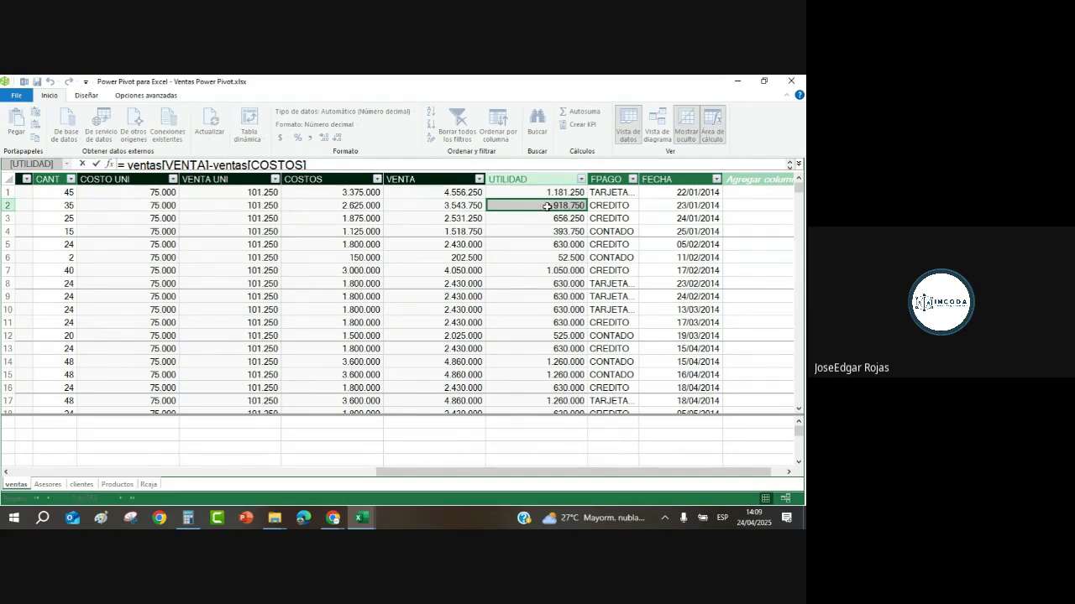
left_click(443, 219)
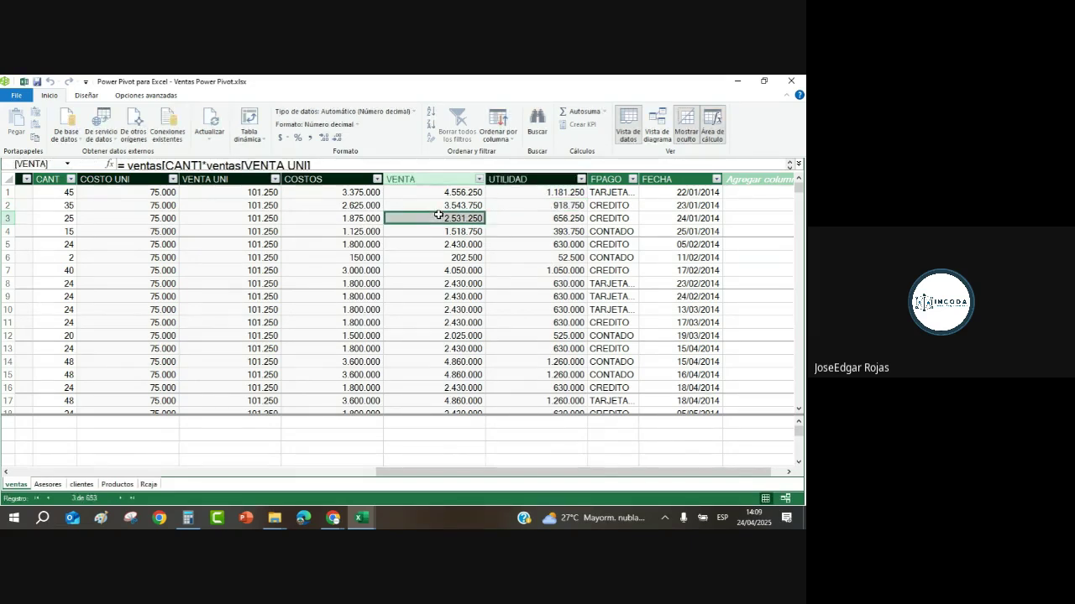
left_click(328, 207)
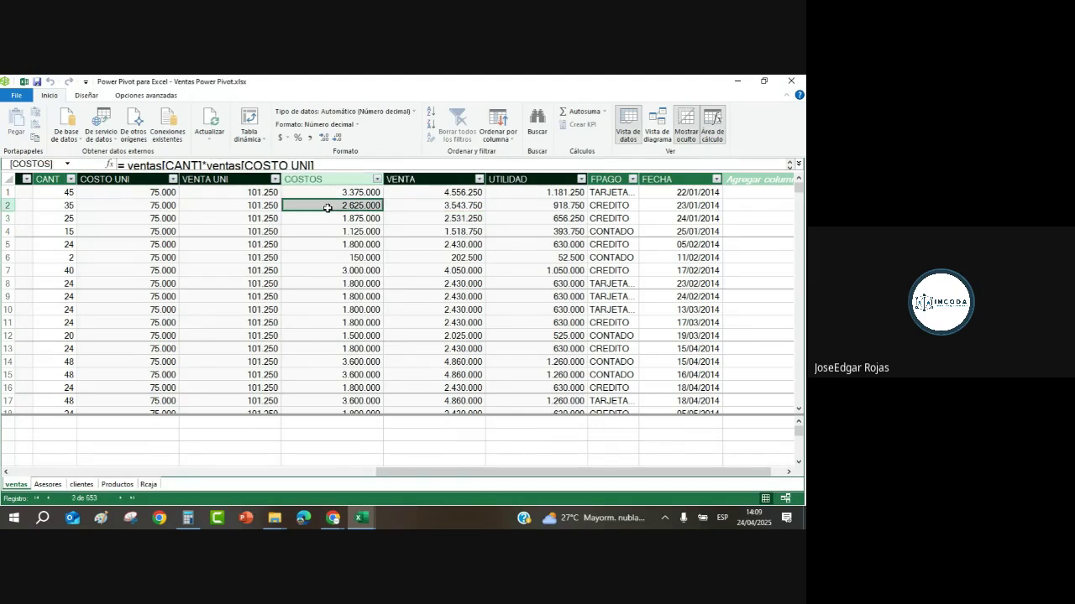
Widen the FPAGO column of the ventas table to fit its full payment types, and check dates in the FECHA column.
left_click(611, 228)
left_click_drag(639, 179, 659, 178)
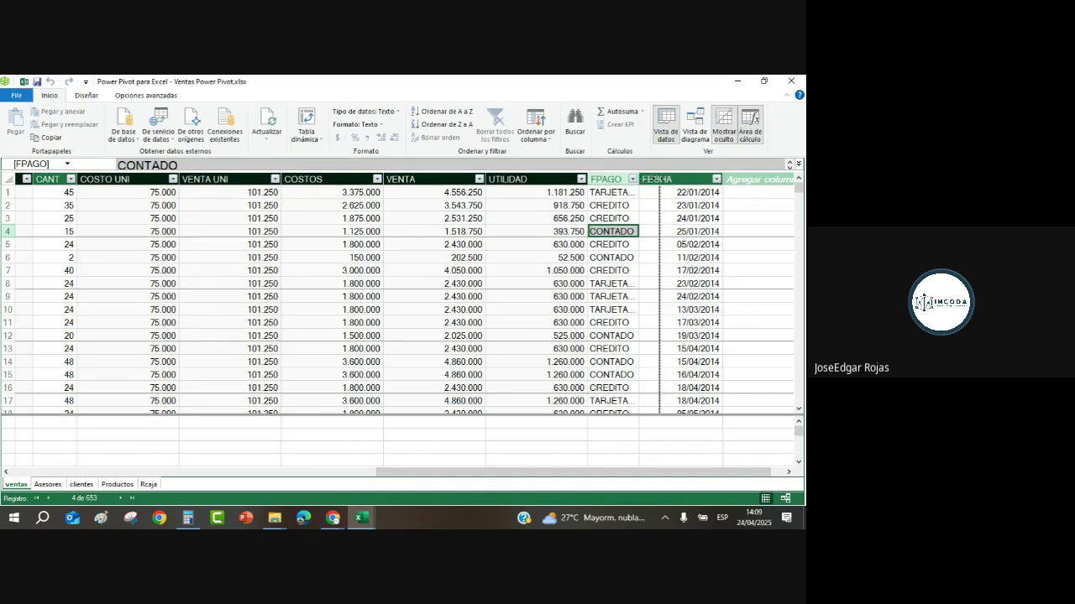
left_click(709, 218)
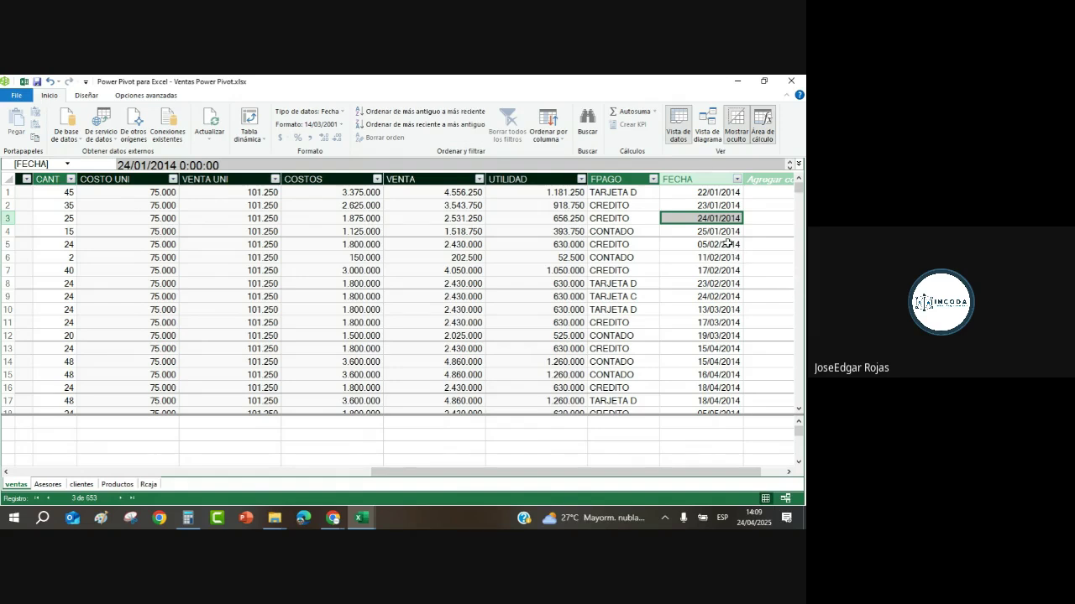
left_click(711, 245)
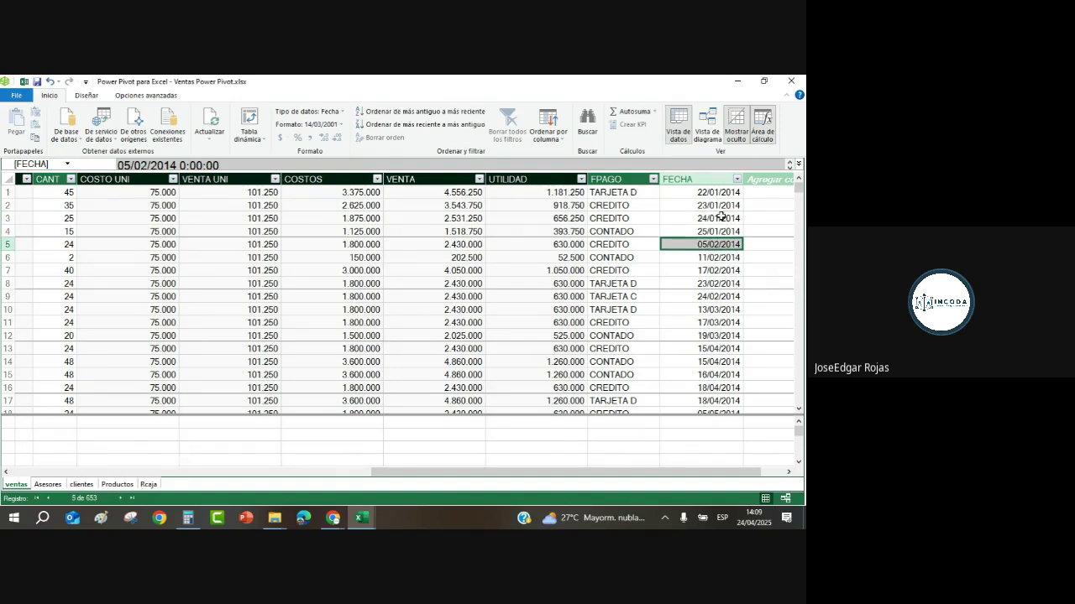
left_click(520, 259)
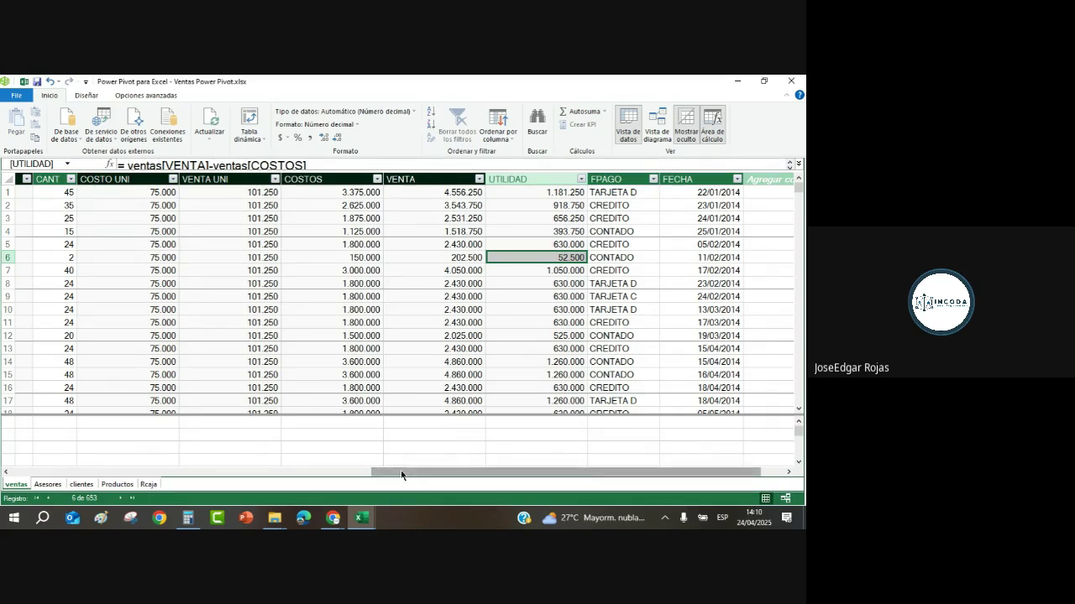
left_click_drag(401, 470, 365, 500)
scroll(357, 472, "left", 1)
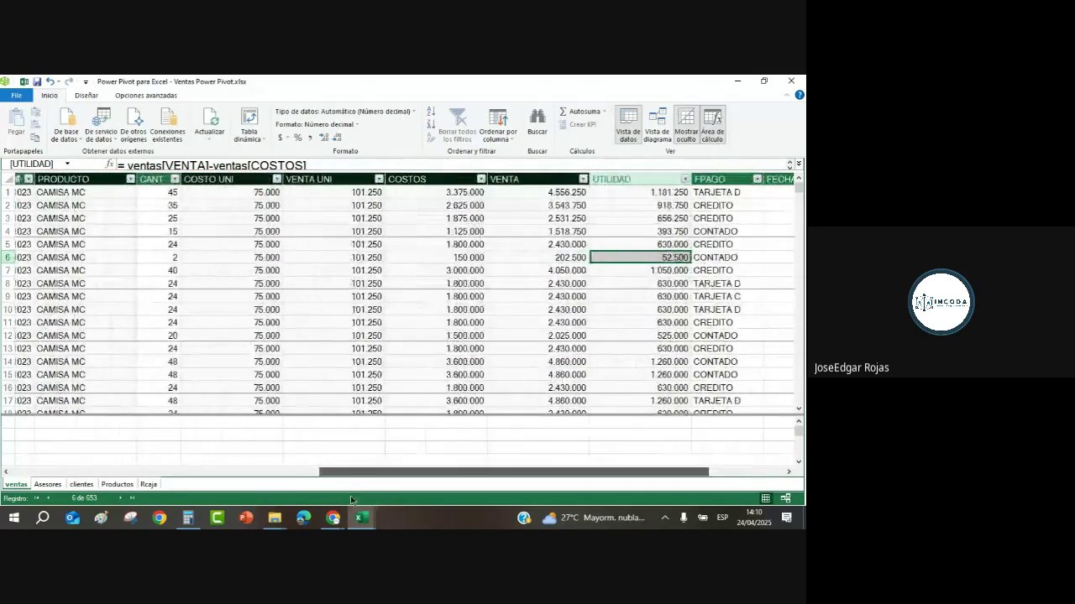
left_click(462, 346)
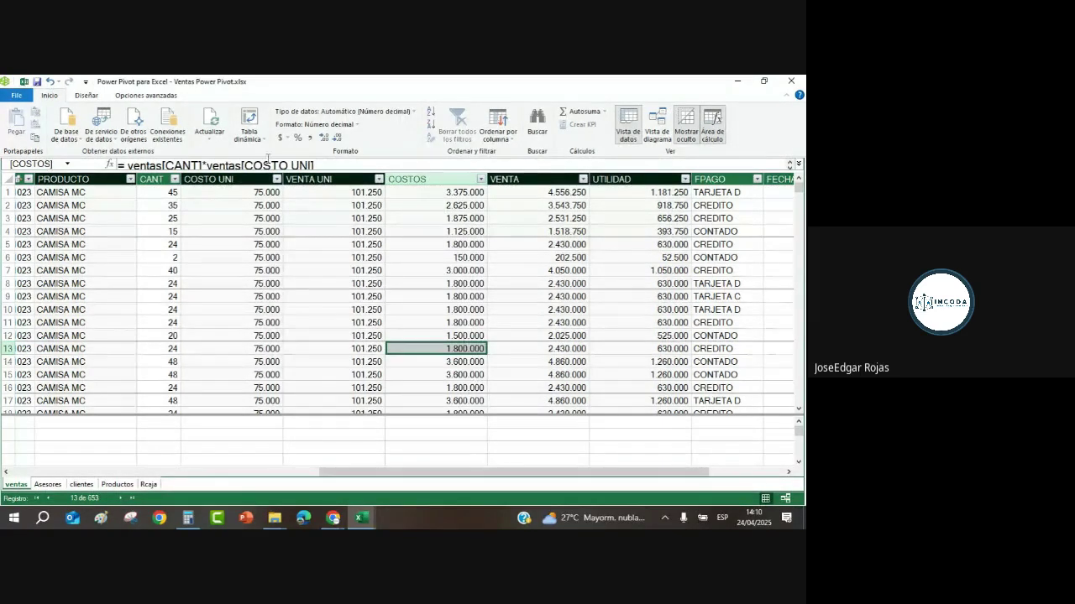
left_click(264, 141)
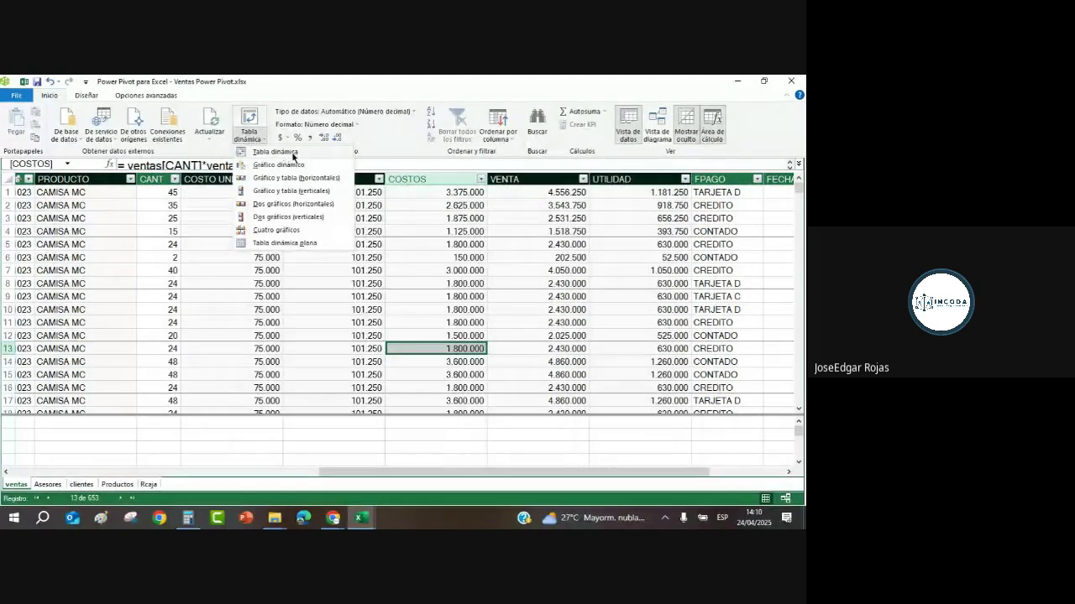
left_click(293, 157)
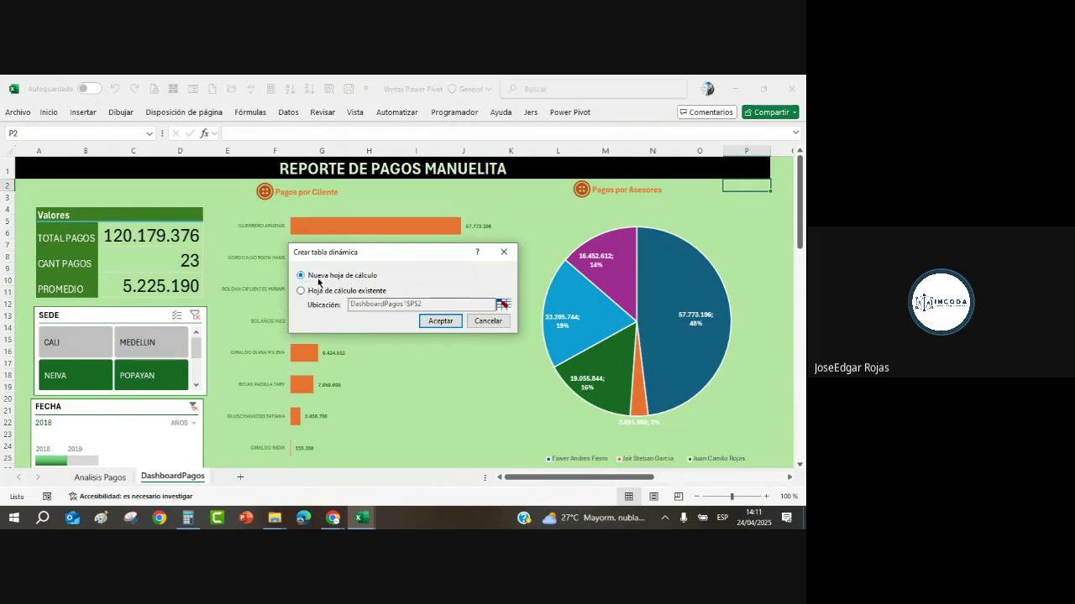
left_click(487, 321)
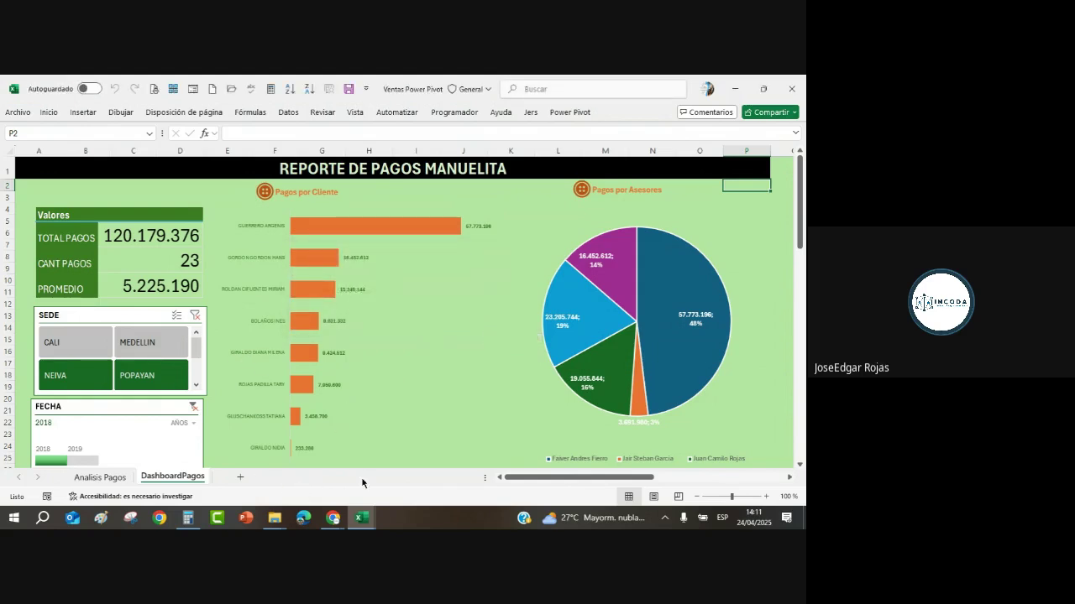
Check the COSTOS and VENTA column formulas in the ventas table, returning to the Power Pivot data model from the dashboard workbook.
left_click(363, 516)
left_click(424, 477)
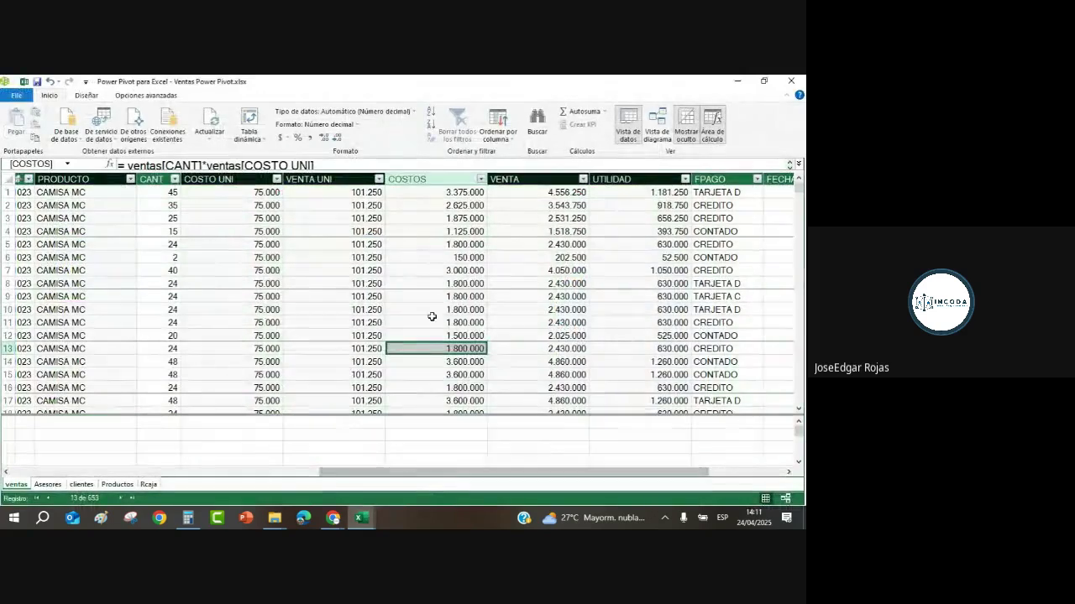
left_click(459, 296)
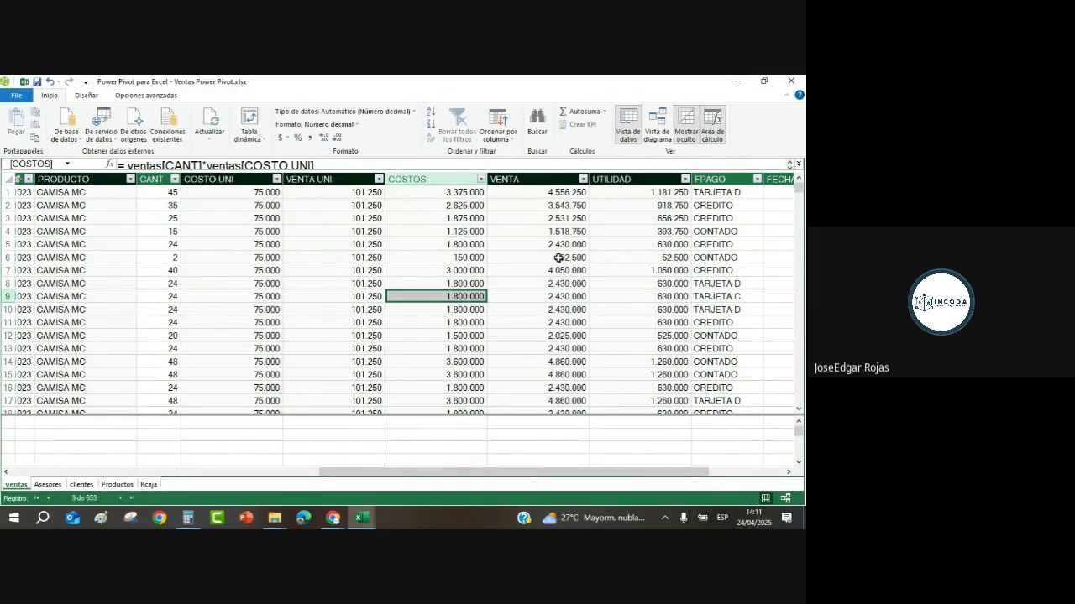
left_click(529, 232)
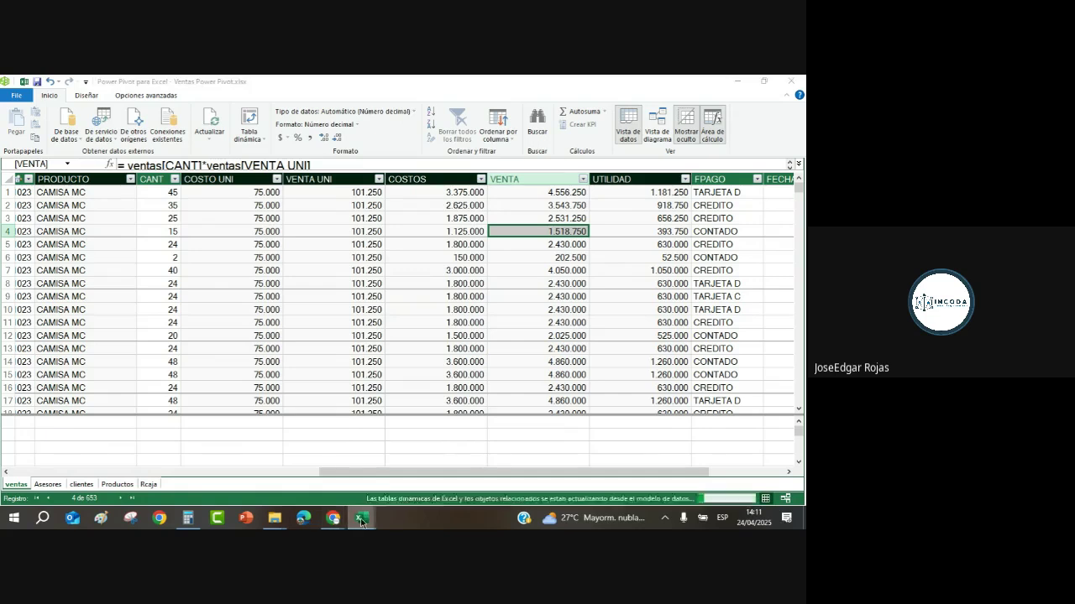
mouse_move(361, 518)
left_click(307, 475)
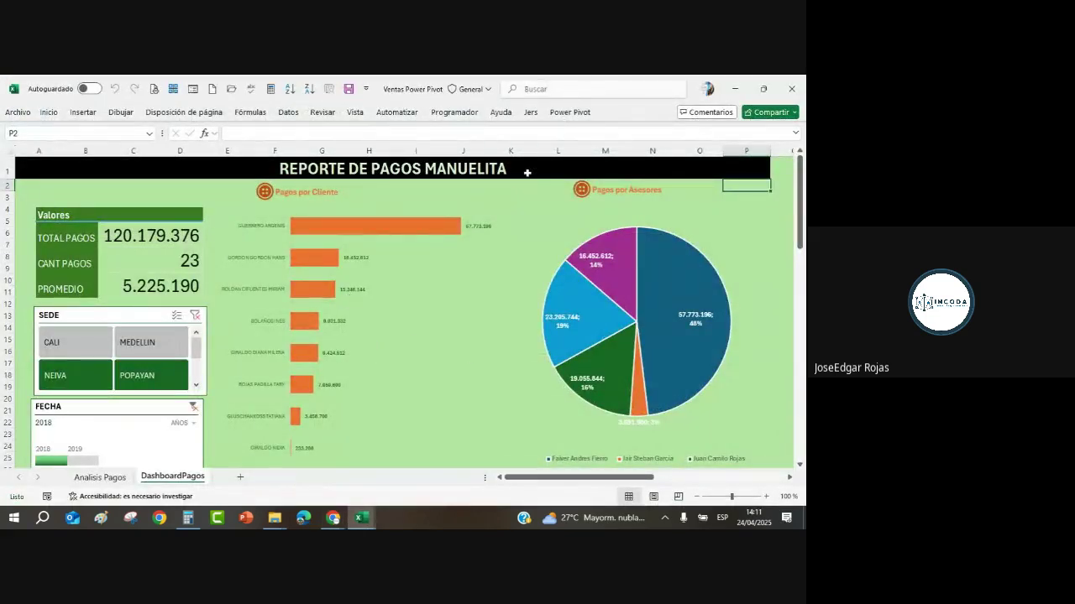
left_click(571, 111)
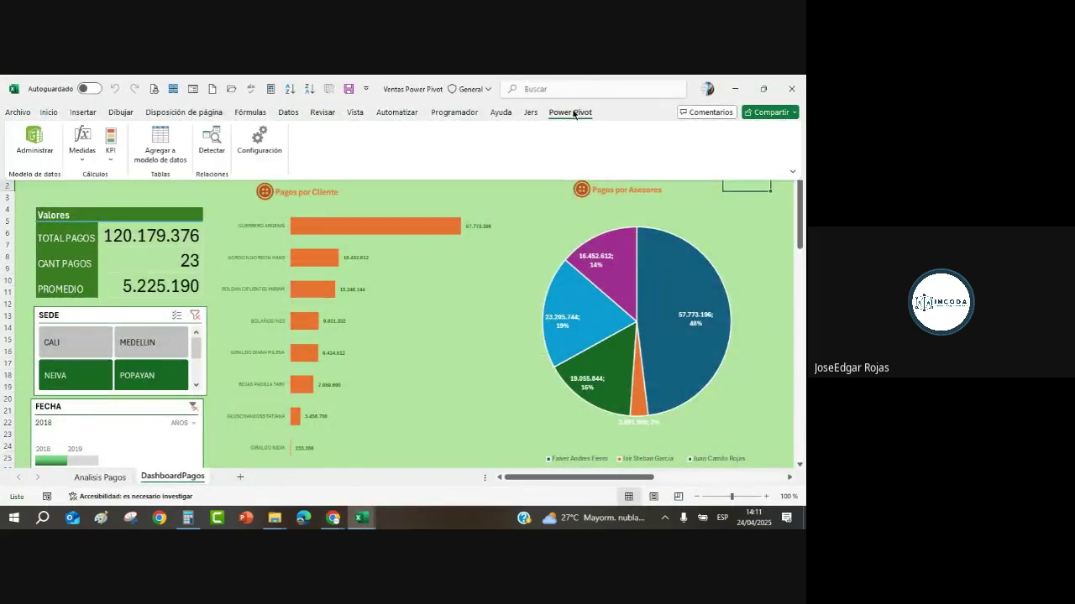
left_click(34, 141)
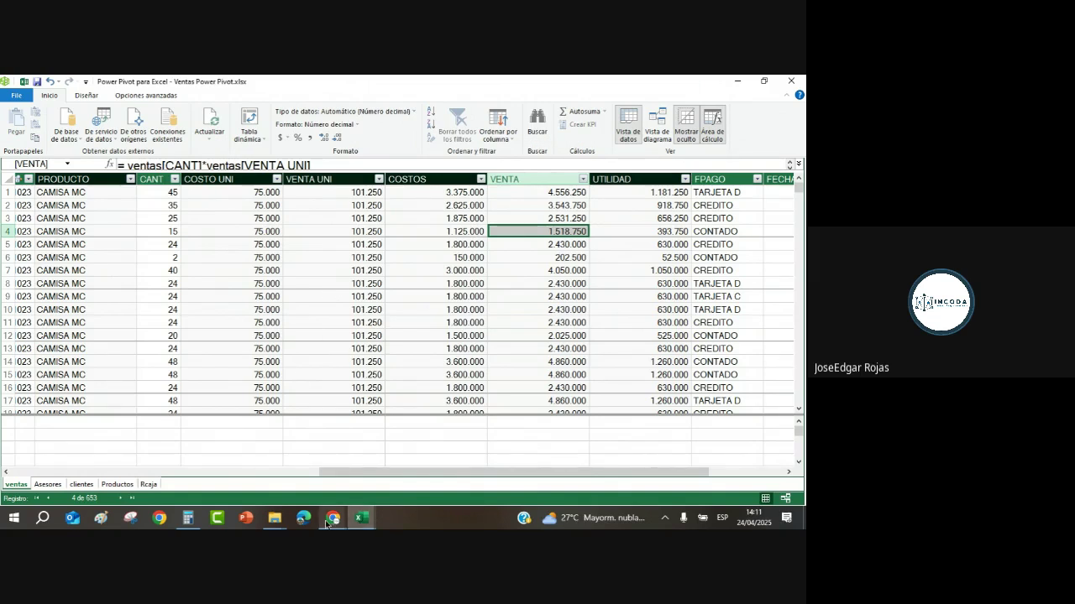
Switch to the Google Meet call in Chrome and check the meeting.
mouse_move(334, 520)
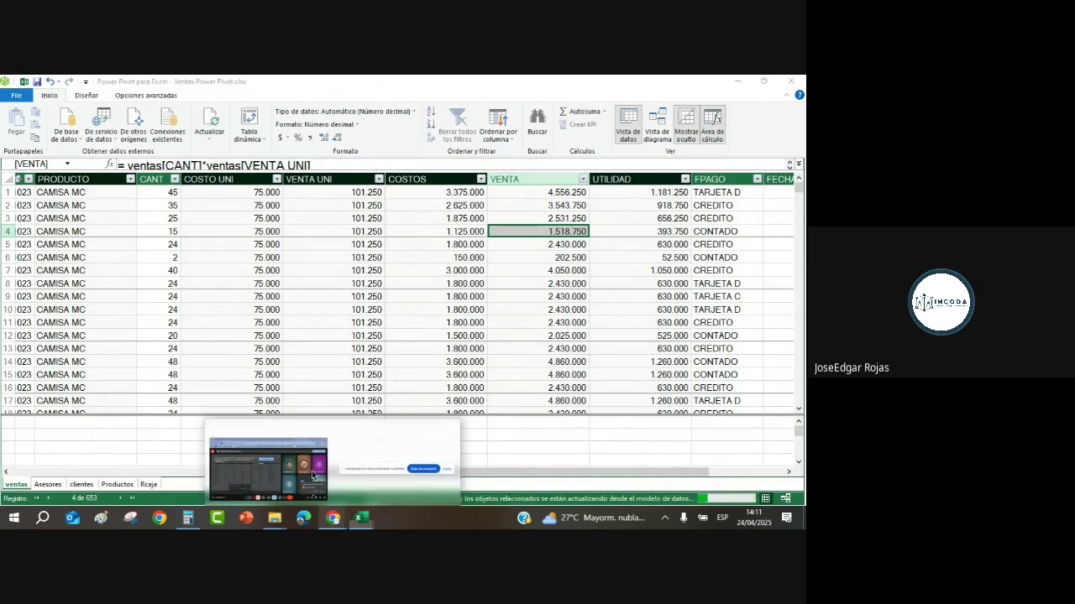
left_click(268, 465)
left_click(724, 439)
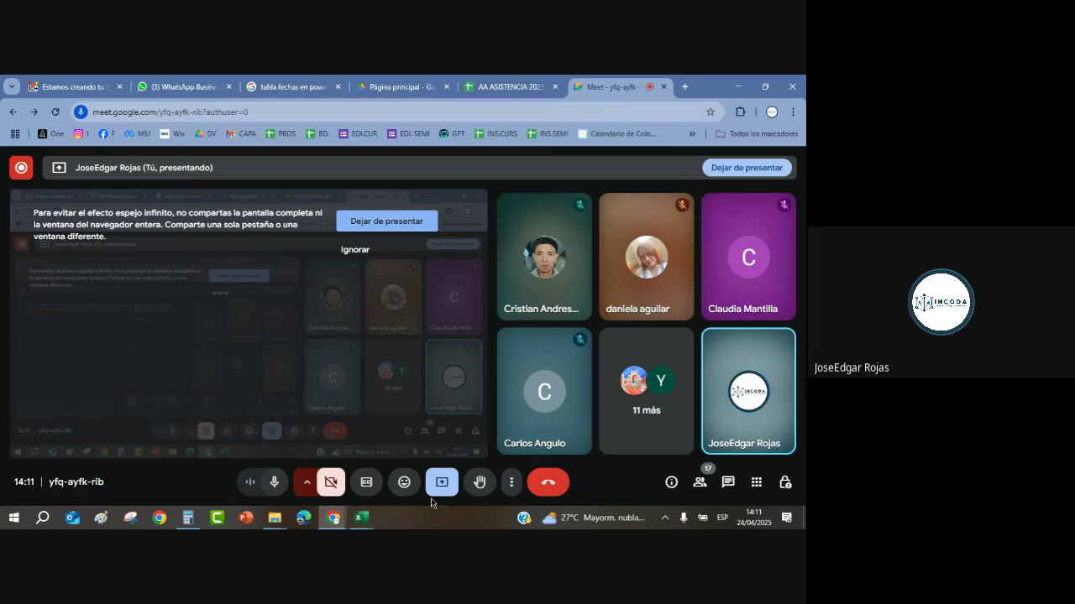
Return to the ventas table in Power Pivot and look across its columns from ASESORES to UTILIDAD.
mouse_move(361, 518)
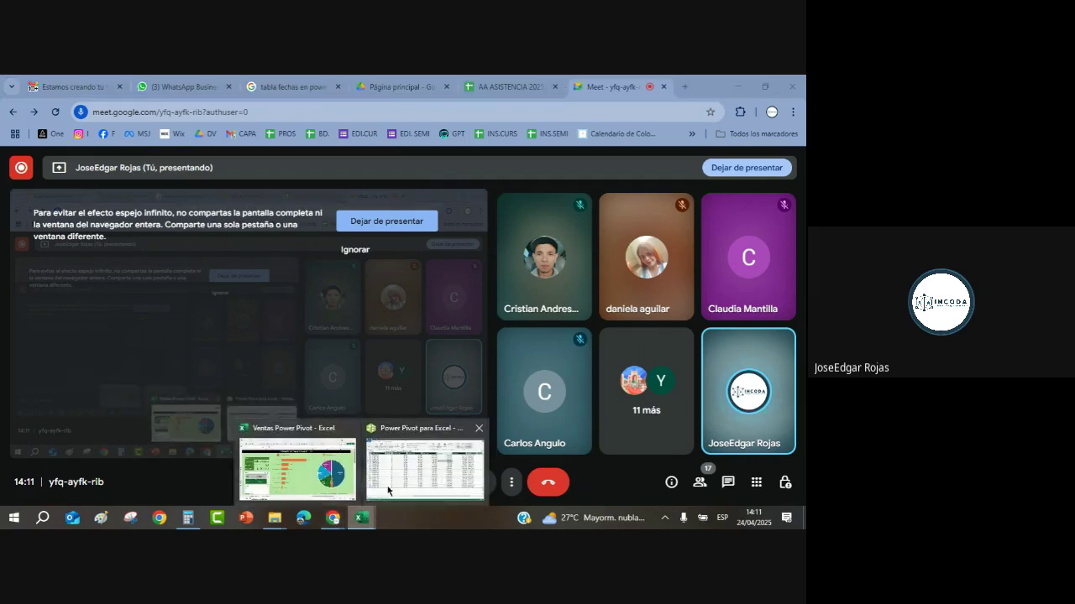
left_click(434, 458)
left_click(528, 335)
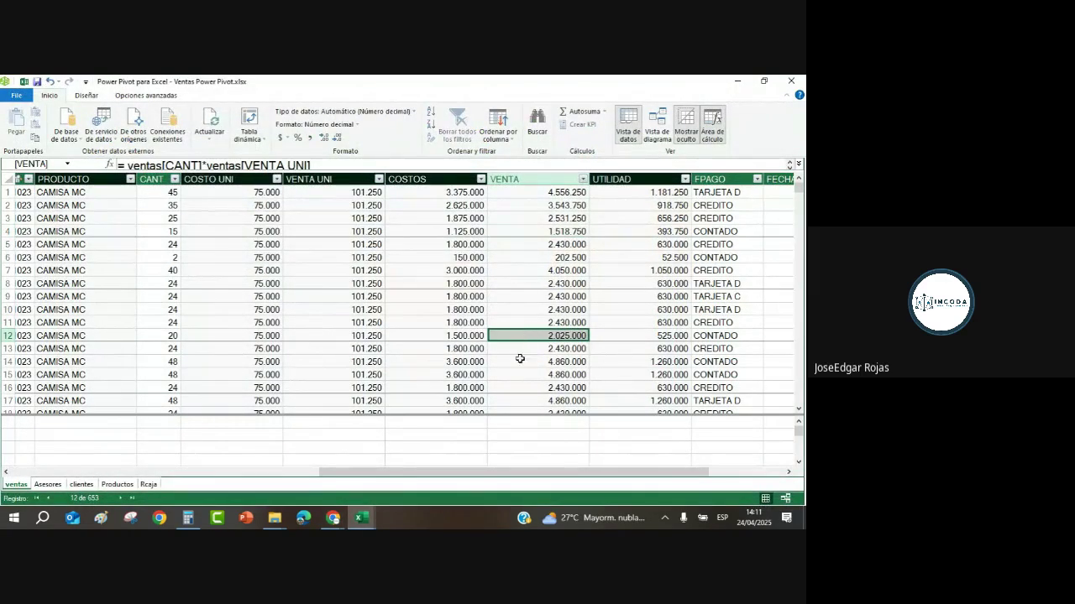
left_click_drag(355, 476, 188, 468)
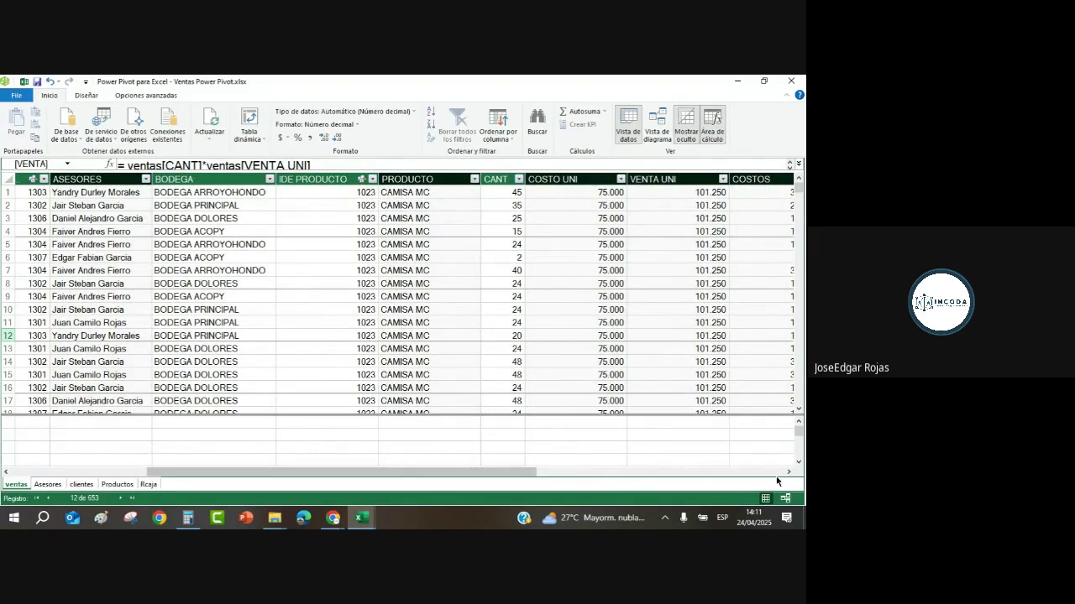
left_click(790, 475)
left_click(790, 474)
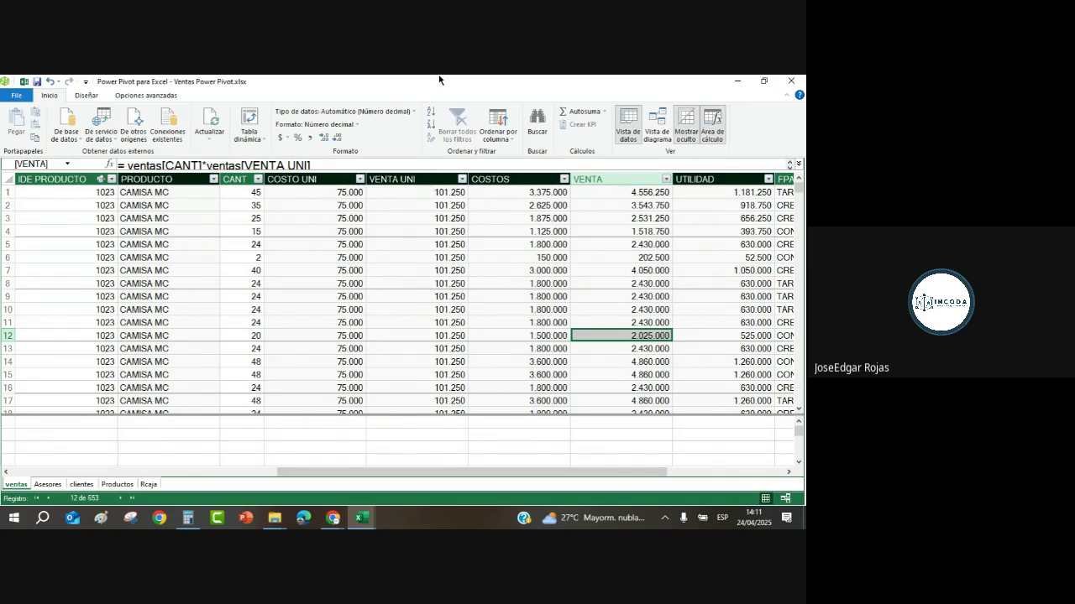
Create a pivot table from the data model on a new worksheet and show its field list.
left_click(262, 143)
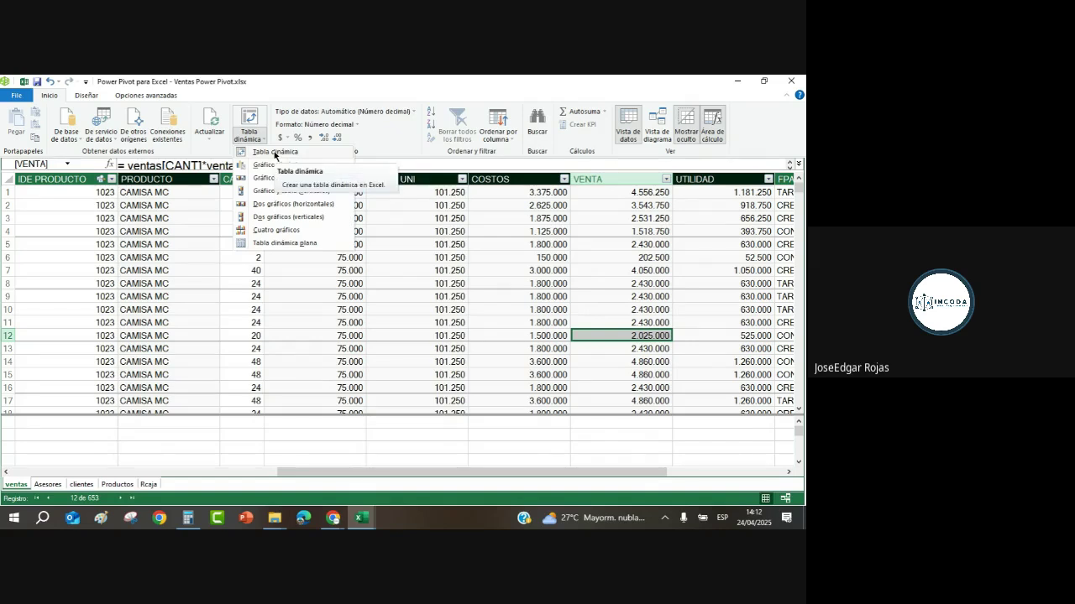
left_click(274, 152)
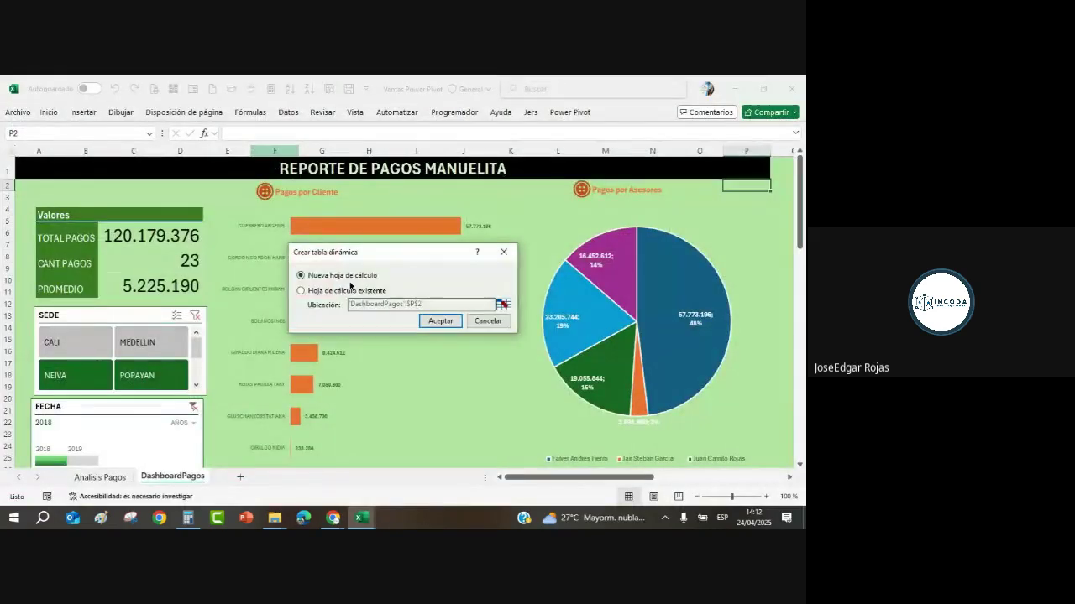
left_click(436, 321)
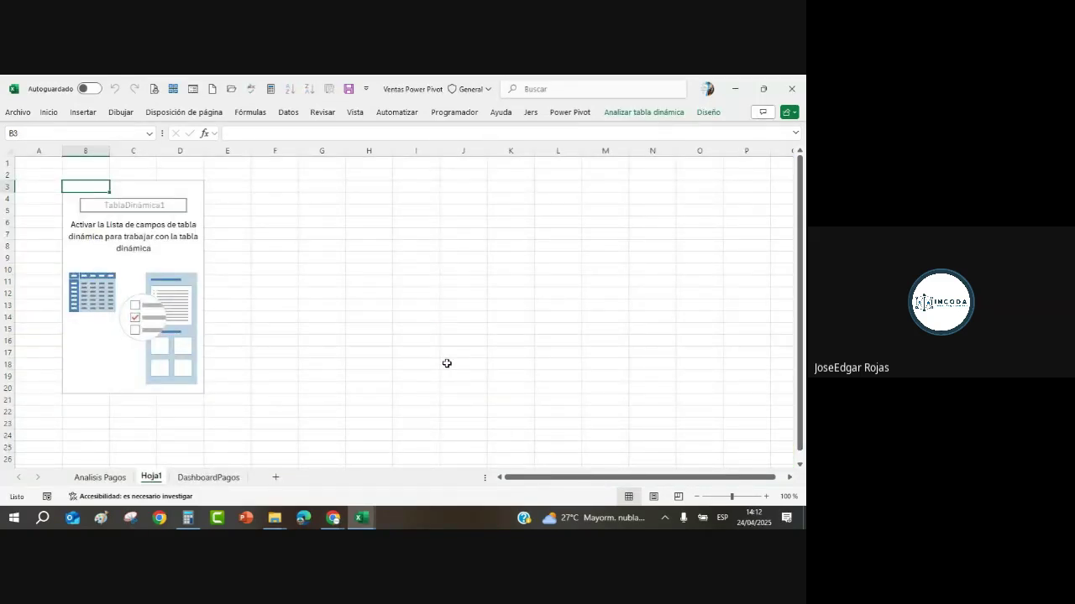
left_click(73, 169)
left_click(74, 185)
right_click(94, 189)
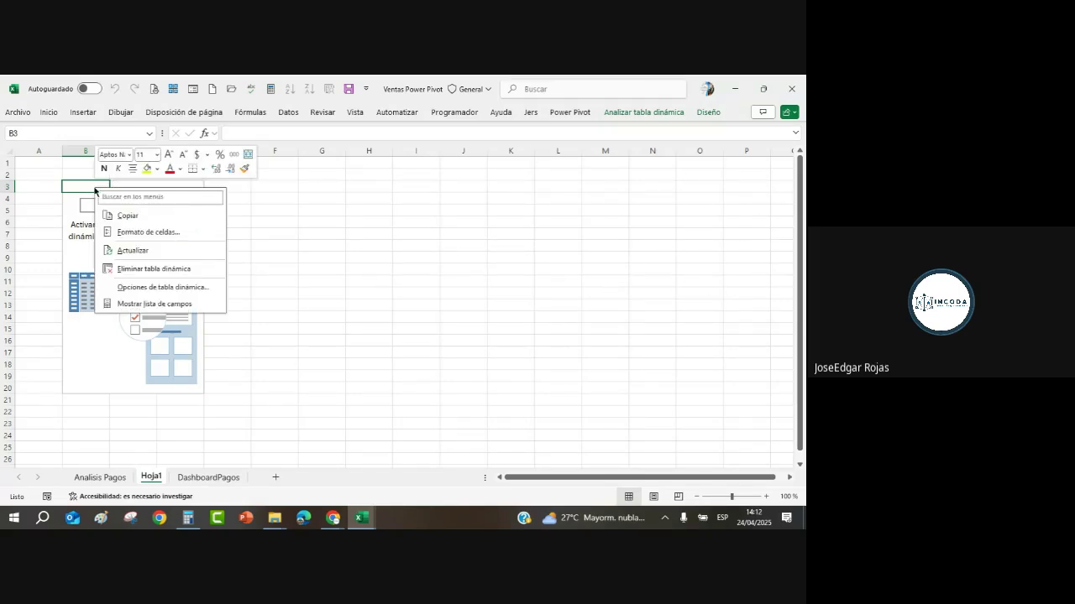
left_click(148, 303)
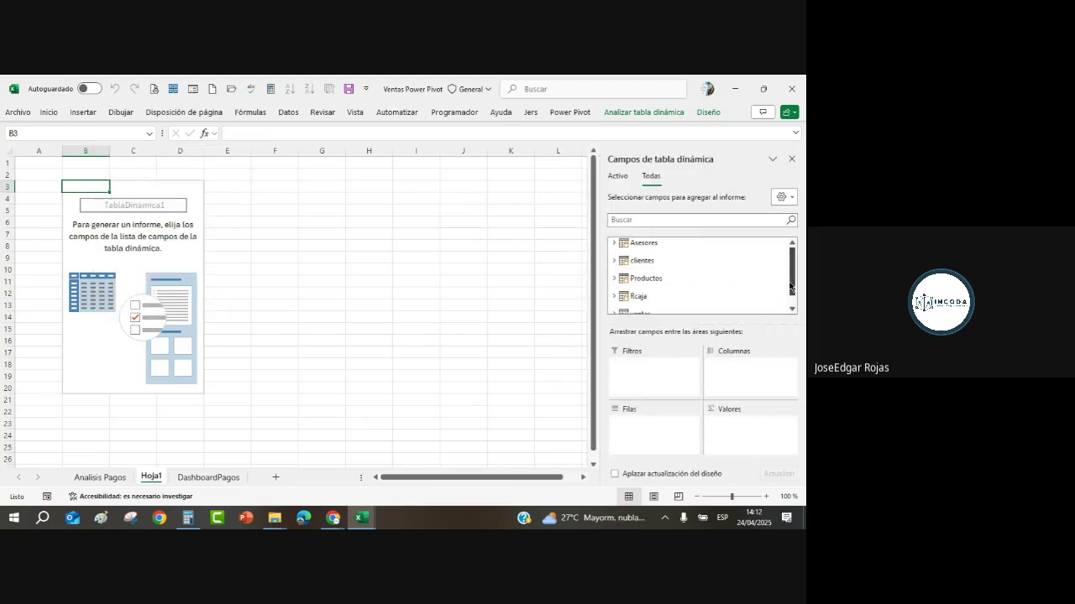
Expand the ventas table in the field list and add PRODUCTO as the pivot table's row field.
scroll(790, 288, "down", 2)
scroll(650, 297, "up", 2)
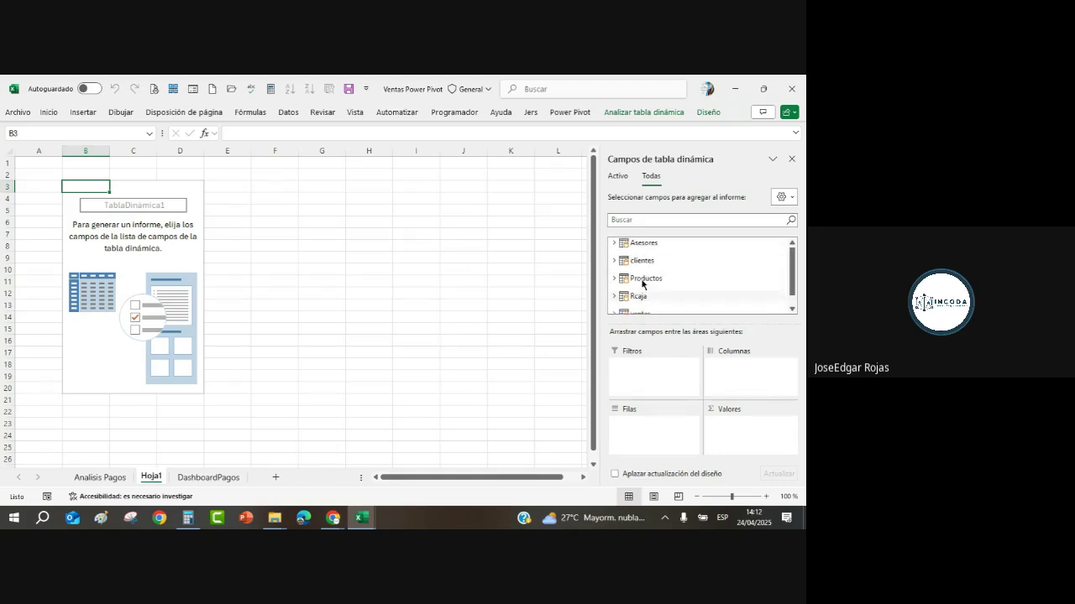
left_click_drag(792, 295, 791, 301)
left_click(616, 302)
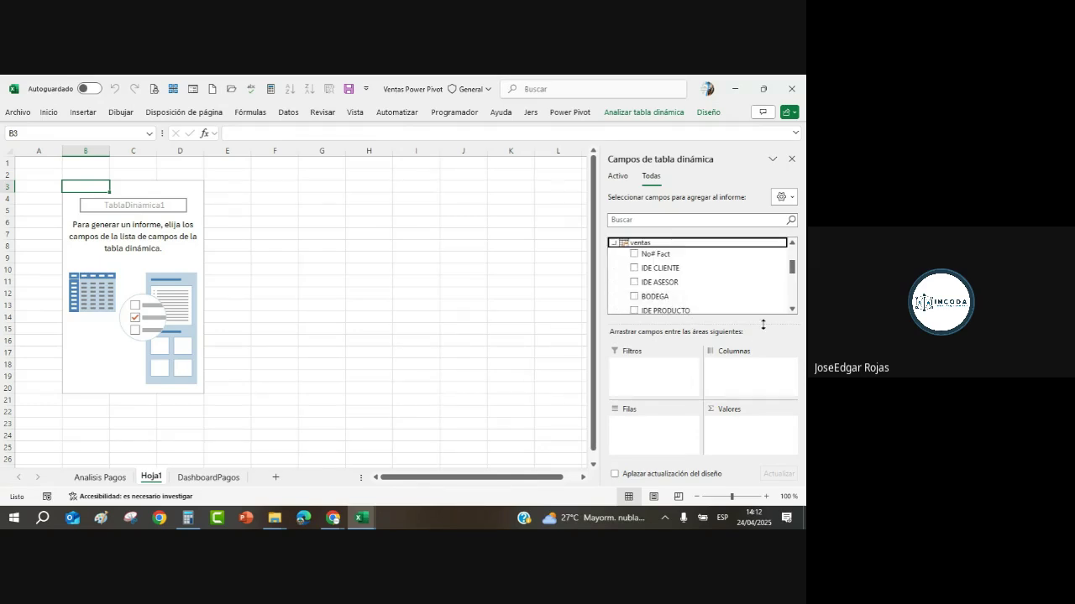
left_click(791, 310)
left_click(791, 311)
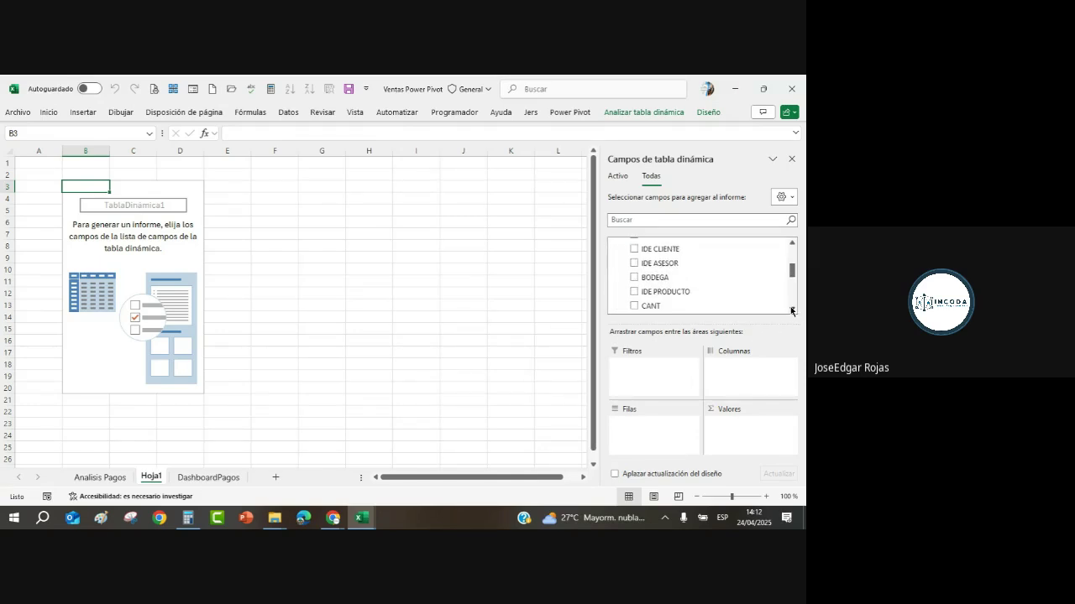
left_click(791, 310)
left_click(791, 311)
left_click(791, 311)
left_click(791, 310)
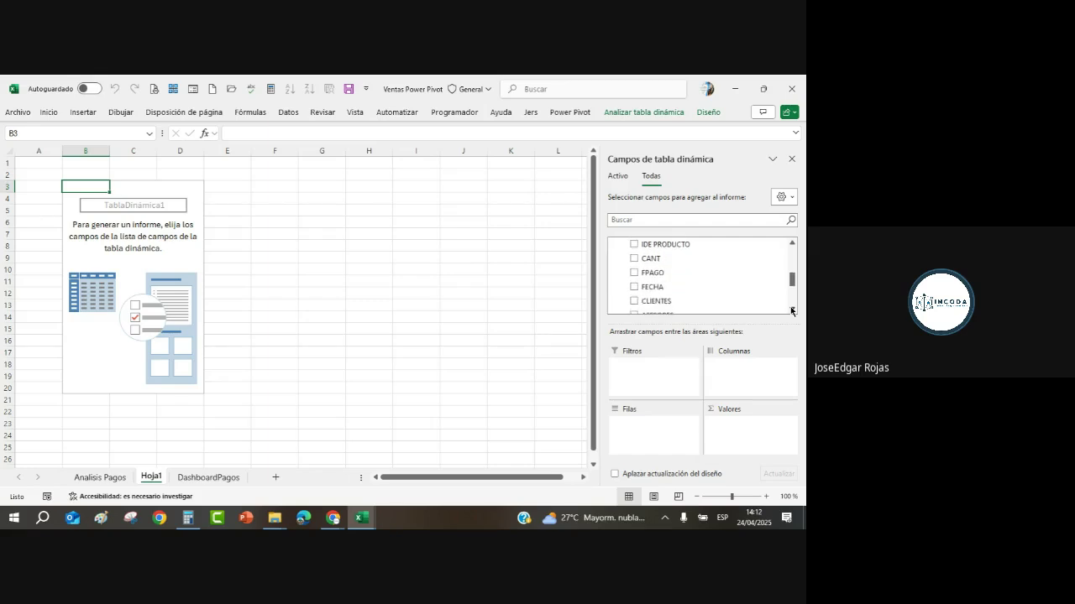
left_click(791, 311)
left_click(791, 311)
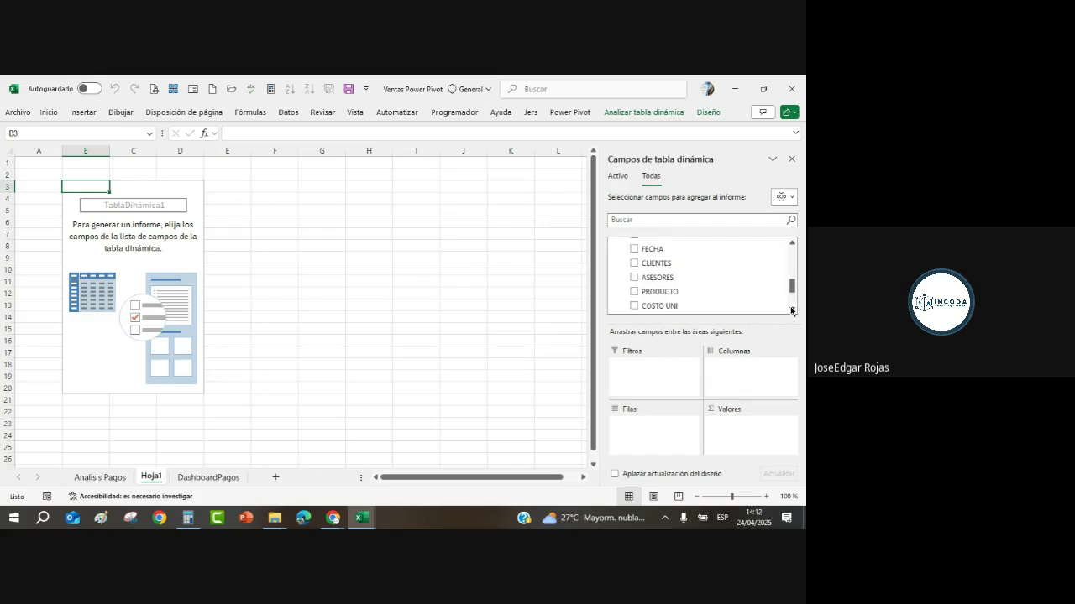
left_click(634, 291)
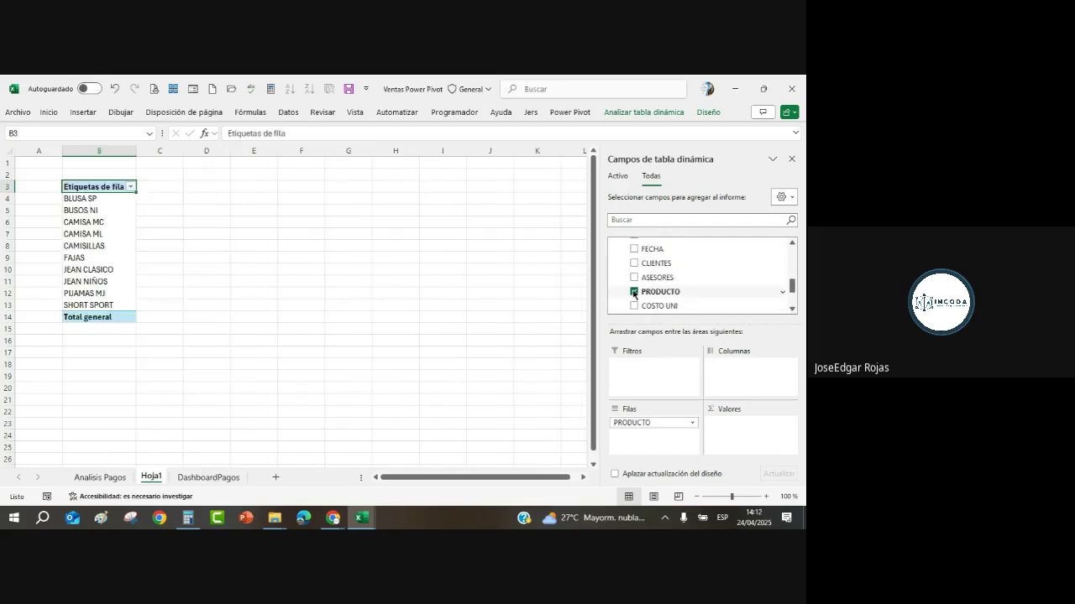
Add the VENTA field from the ventas table to the pivot table's values as a sum.
left_click(791, 310)
left_click(792, 310)
left_click(792, 310)
left_click(792, 310)
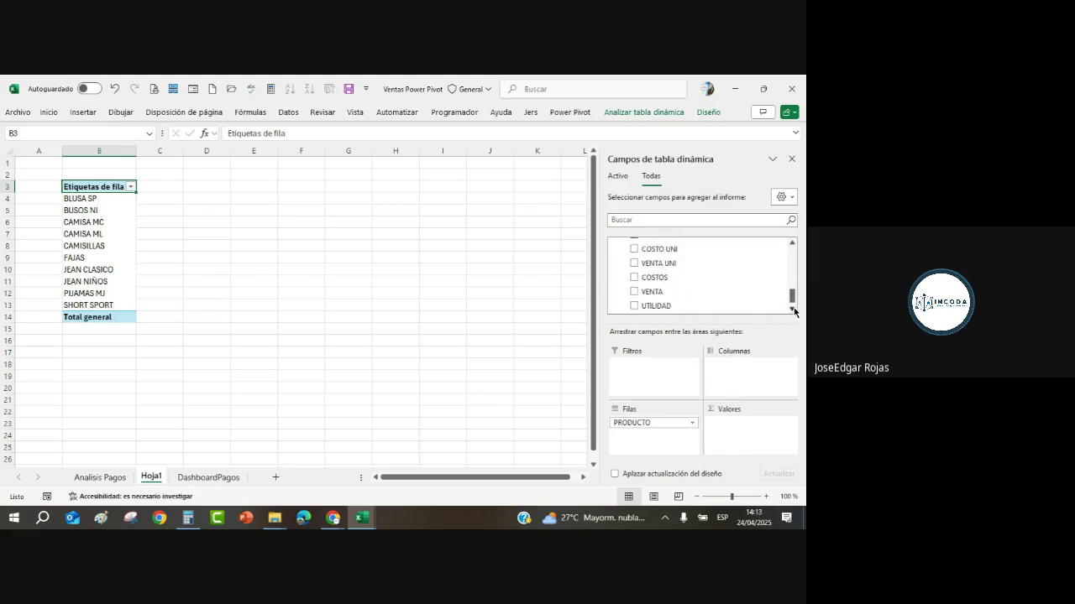
left_click(635, 293)
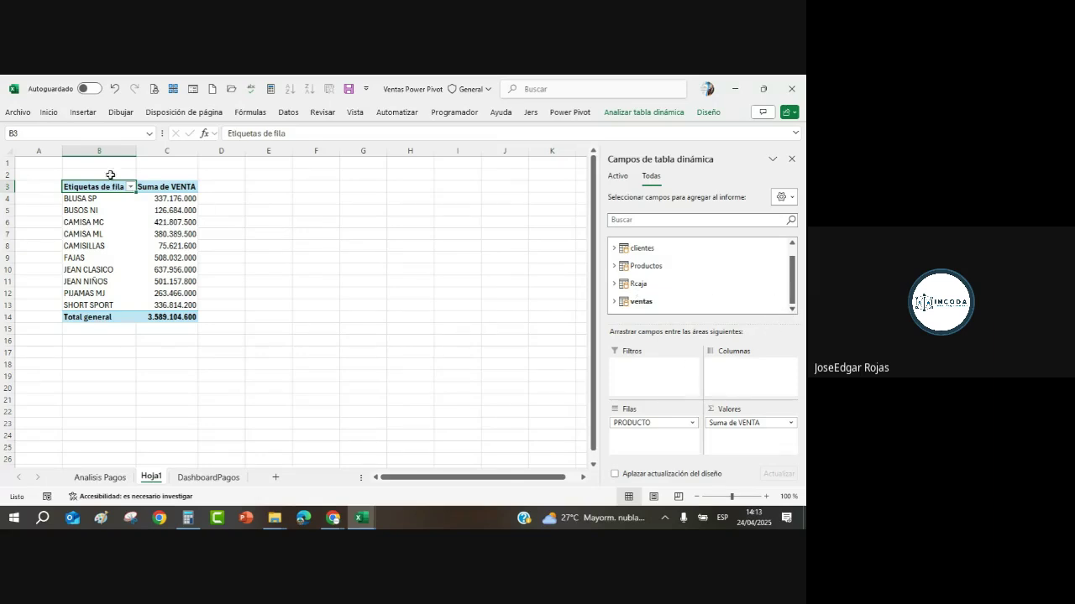
Examine the summed VENTA values of the products BLUSA SP and BUSOS NI in the pivot table.
left_click(170, 198)
left_click(169, 210)
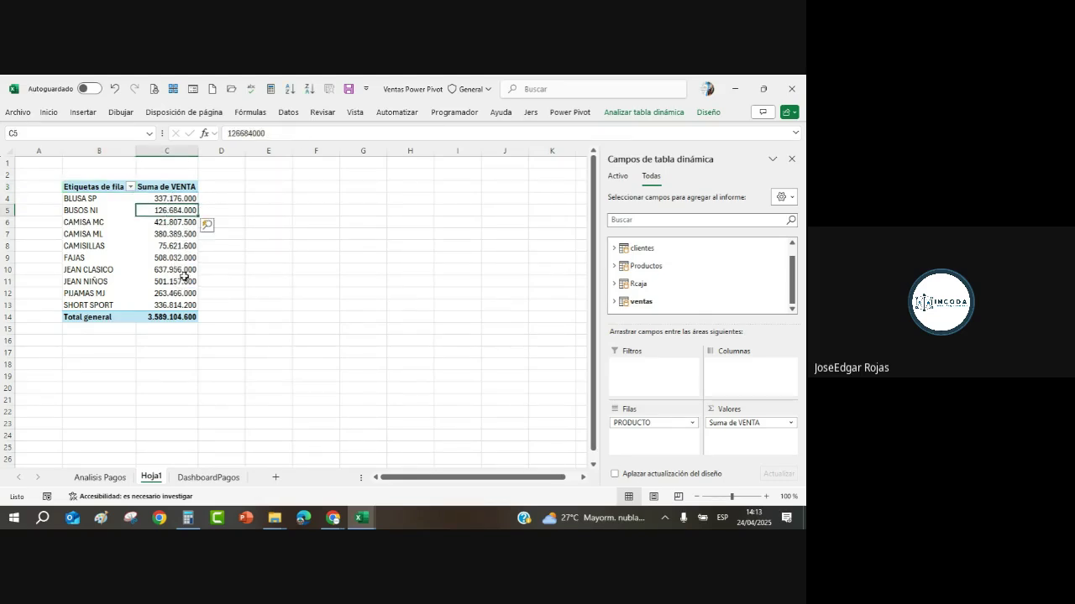
mouse_move(184, 276)
left_click(161, 199)
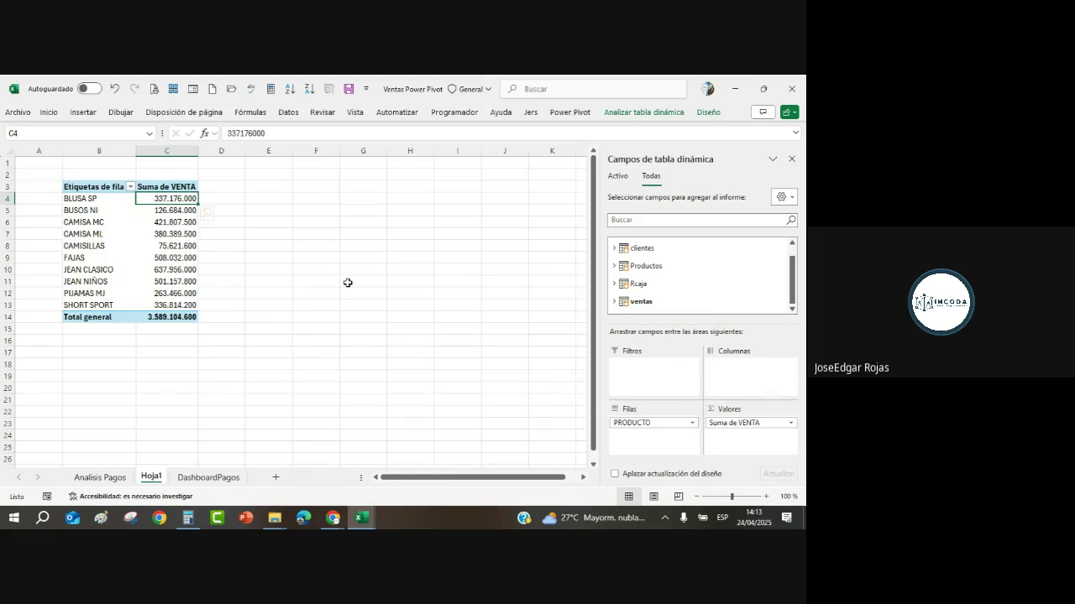
Return to the ventas table in Power Pivot and examine the individual CAMISA MC rows and VENTA amounts behind the pivot table's product sums.
left_click(361, 517)
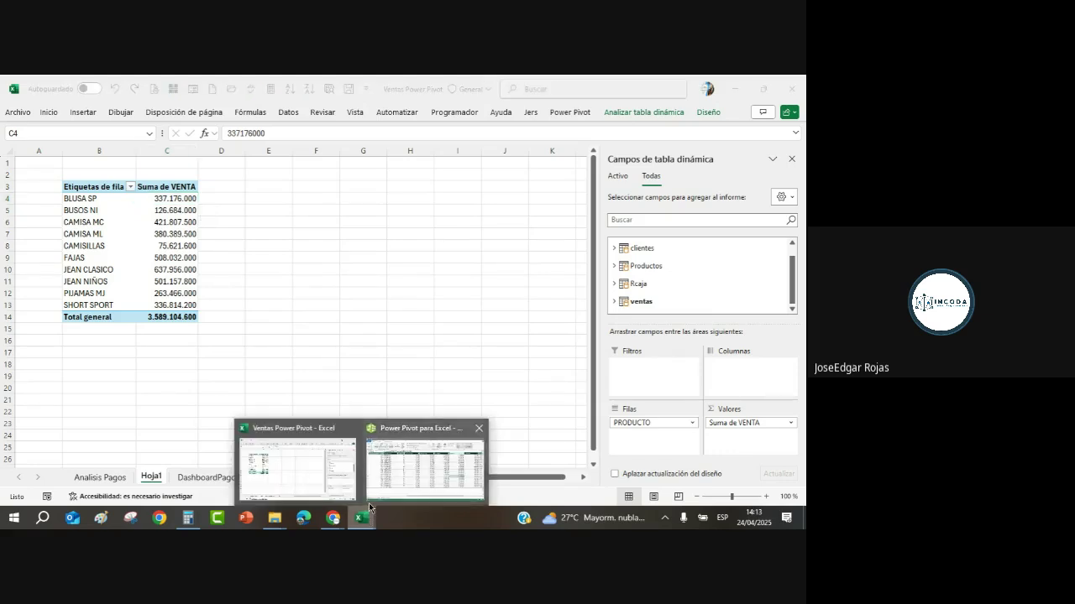
left_click(408, 473)
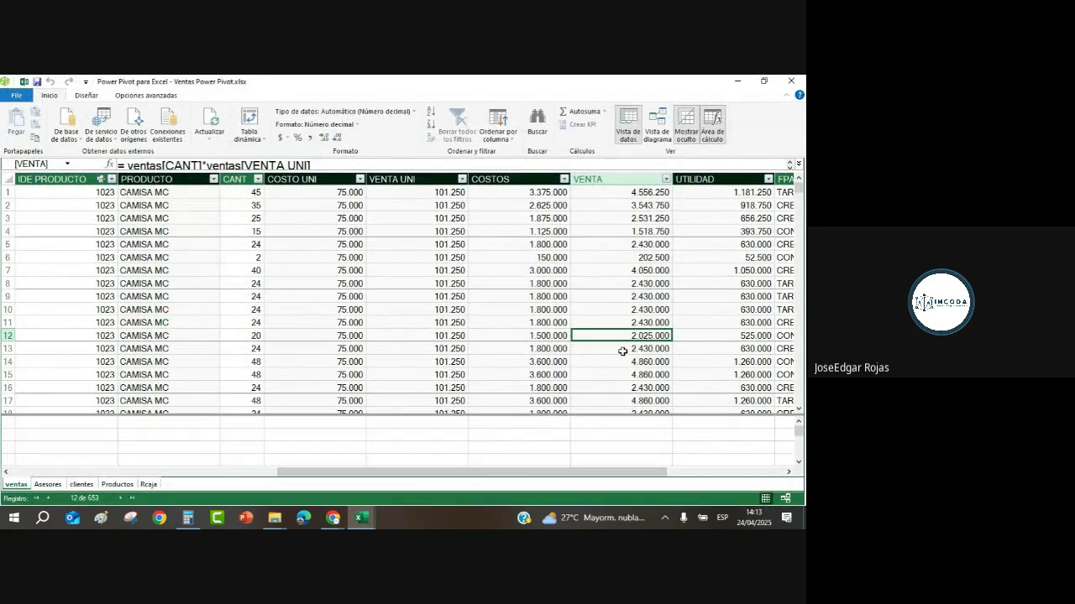
left_click(164, 197)
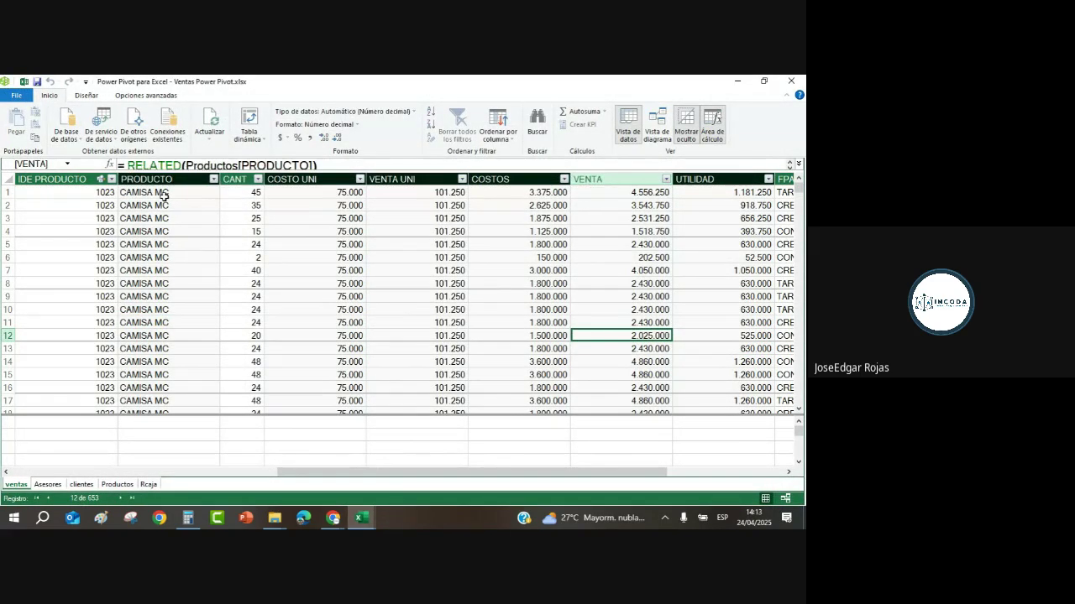
scroll(165, 206, "down", 2)
scroll(166, 206, "down", 6)
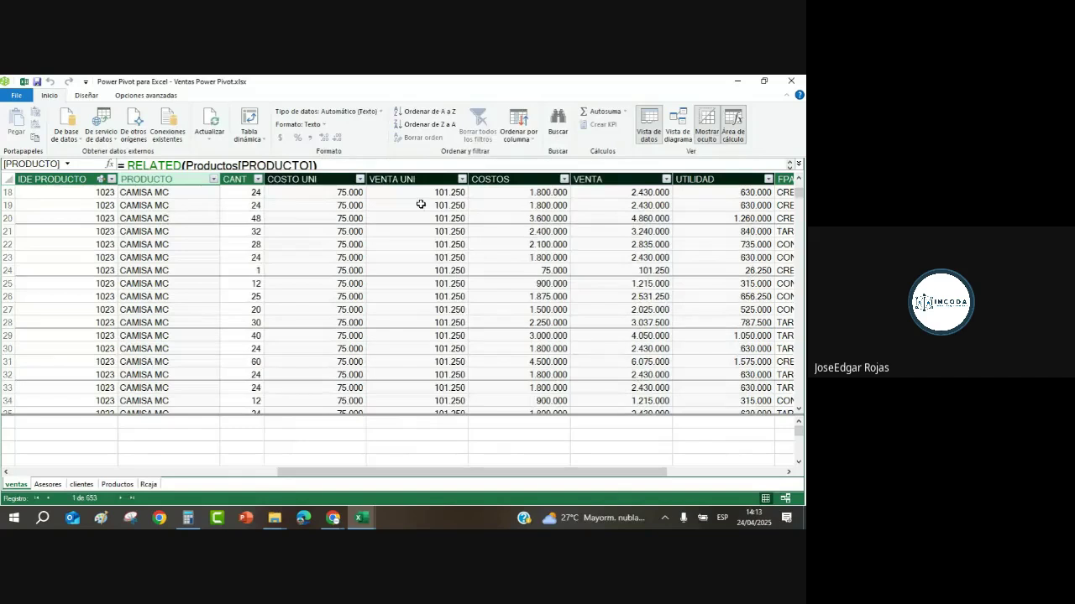
left_click(722, 234)
left_click(202, 316)
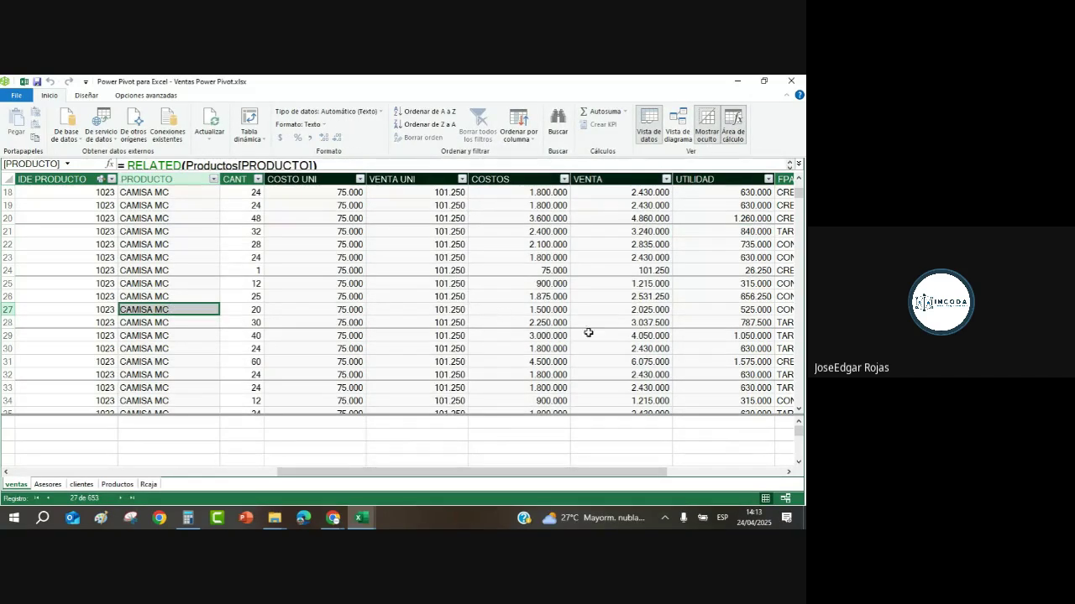
left_click(638, 335)
scroll(112, 366, "down", 2)
scroll(111, 366, "down", 2)
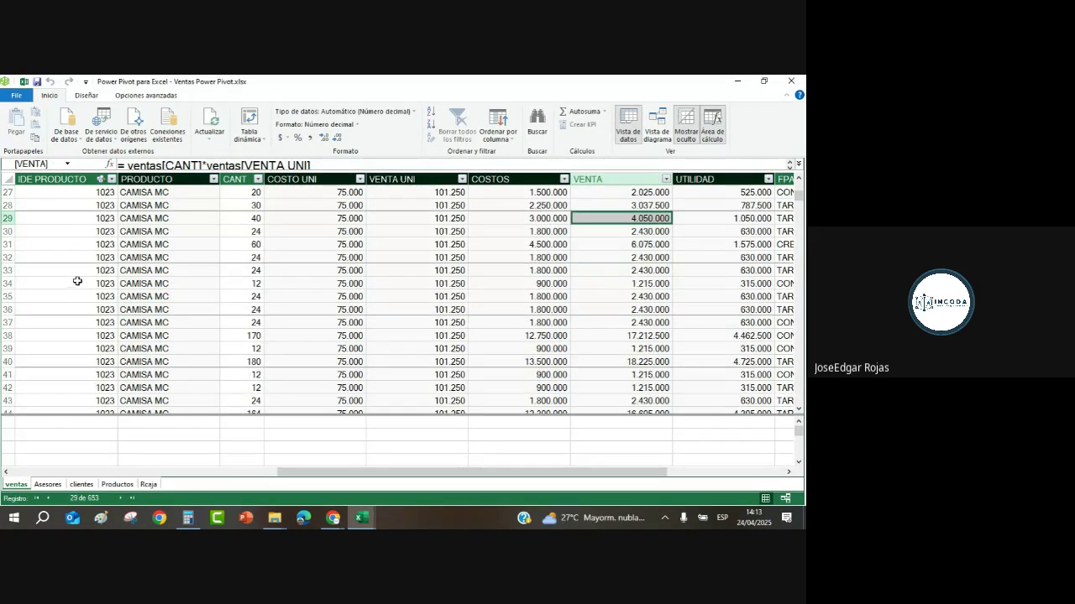
left_click(124, 283)
key("Down")
key("Down")
key("Down")
key("Down")
key("Down")
key("Down")
key("Down")
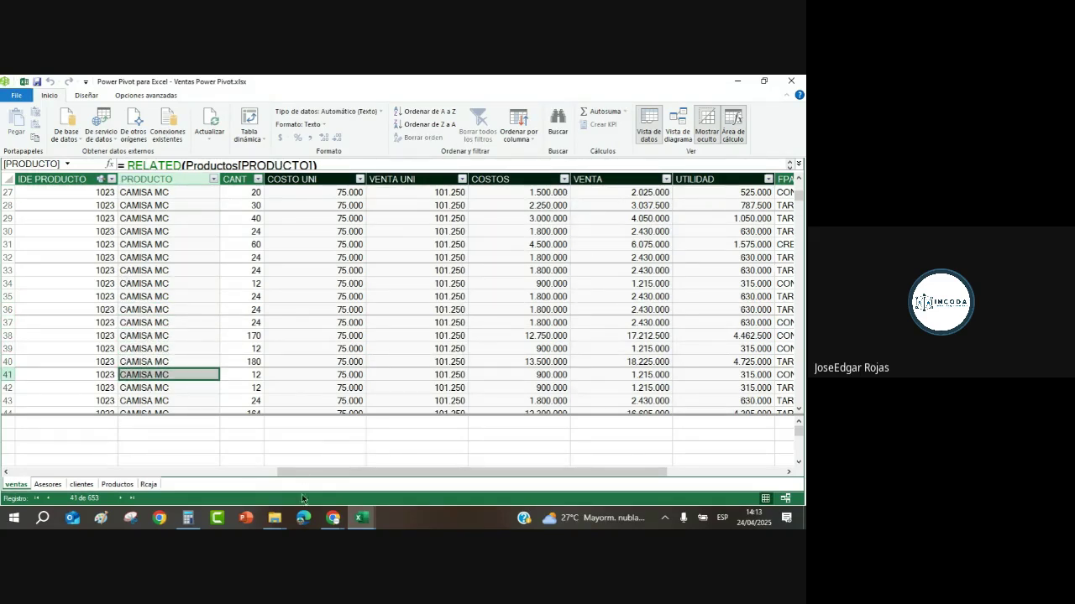
Switch to the Google Meet call in Chrome and check the participants list for the pending join request.
left_click(333, 517)
left_click(322, 485)
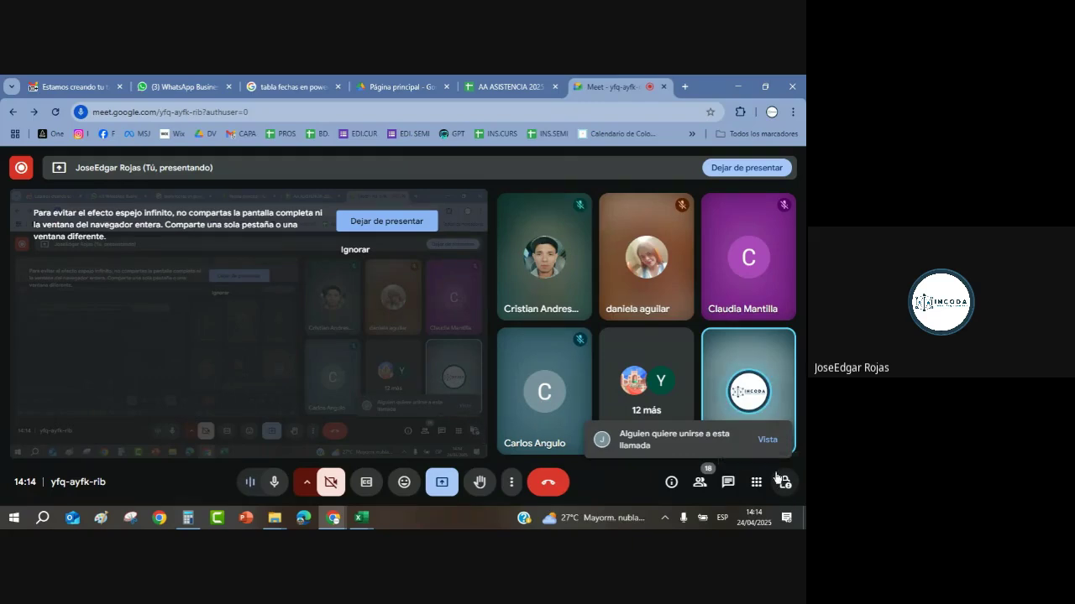
left_click(697, 483)
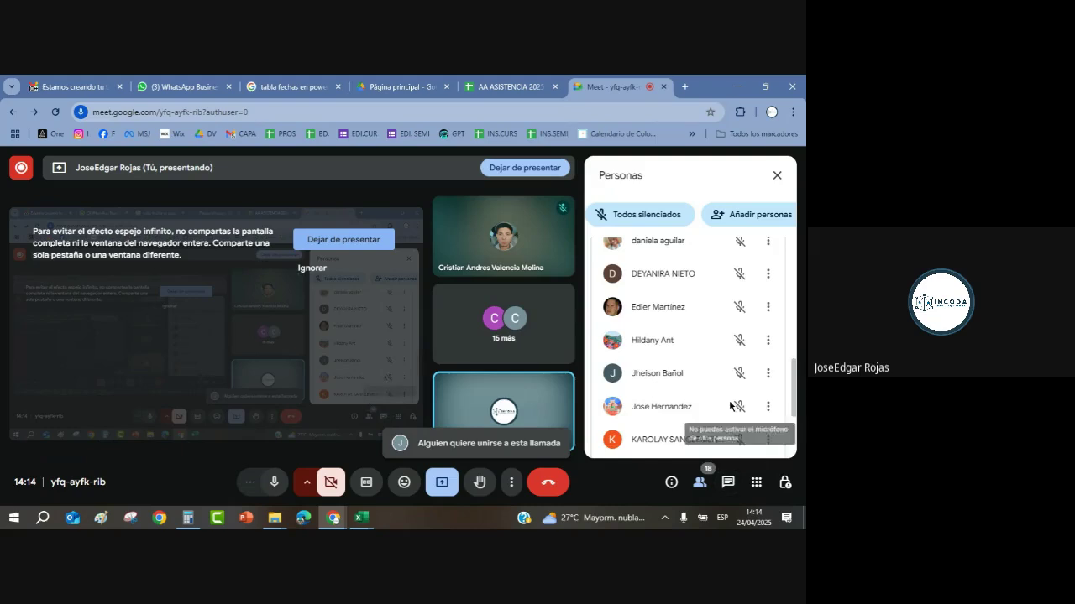
scroll(735, 408, "up", 5)
left_click(736, 367)
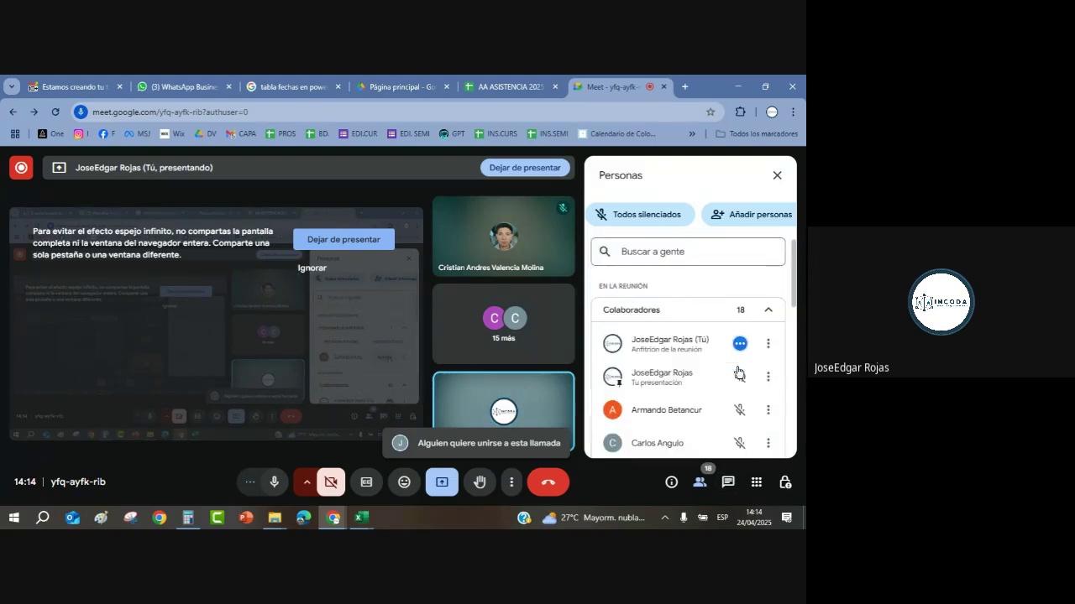
left_click(742, 92)
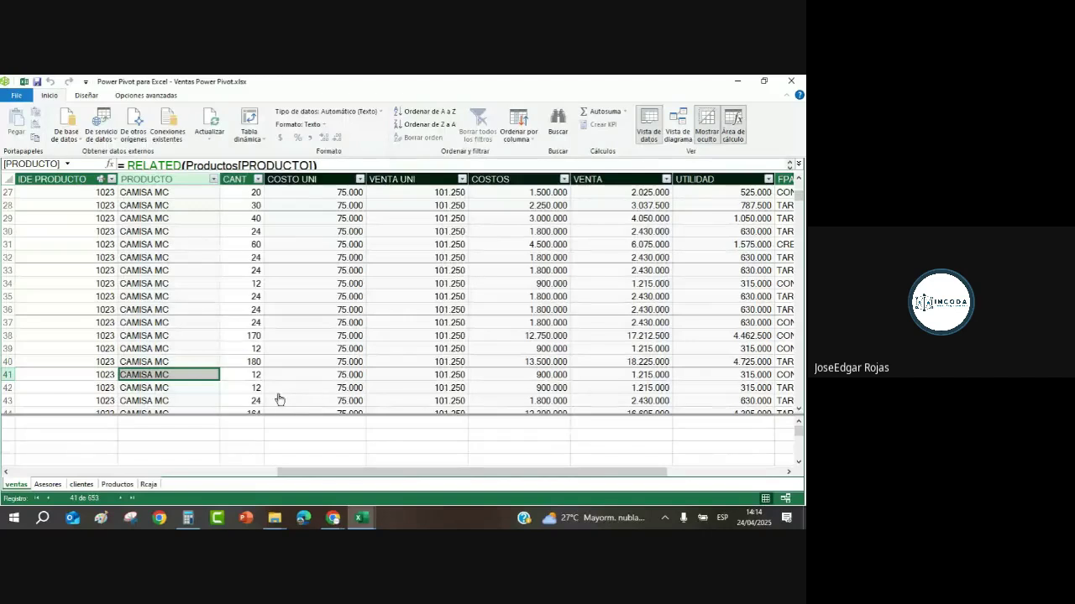
Return to the pivot table in Excel and remove the ventas table's VENTA field from its values.
mouse_move(361, 518)
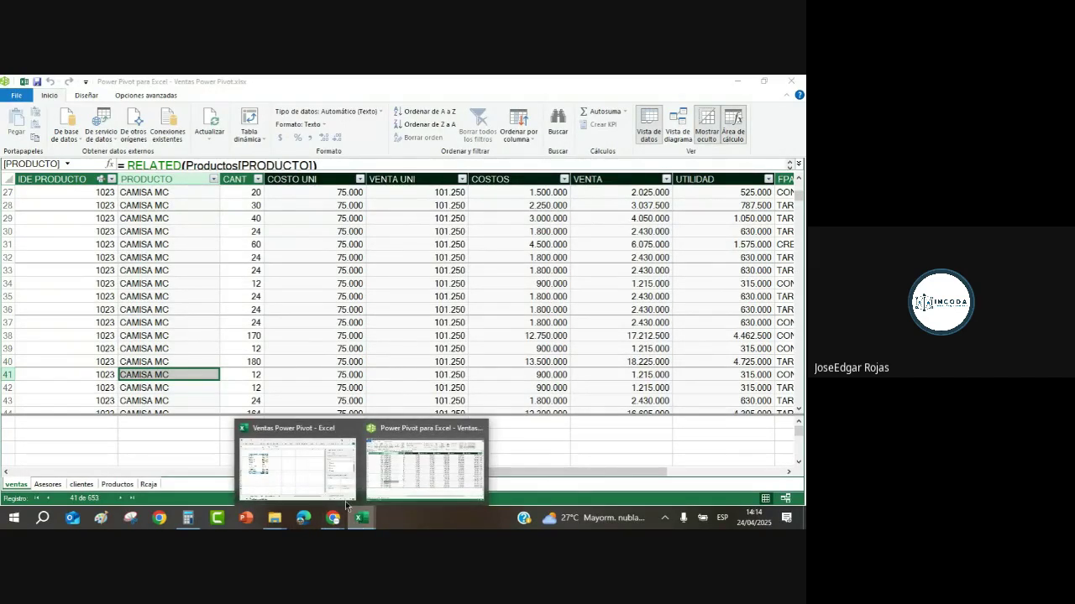
left_click(302, 460)
mouse_move(192, 271)
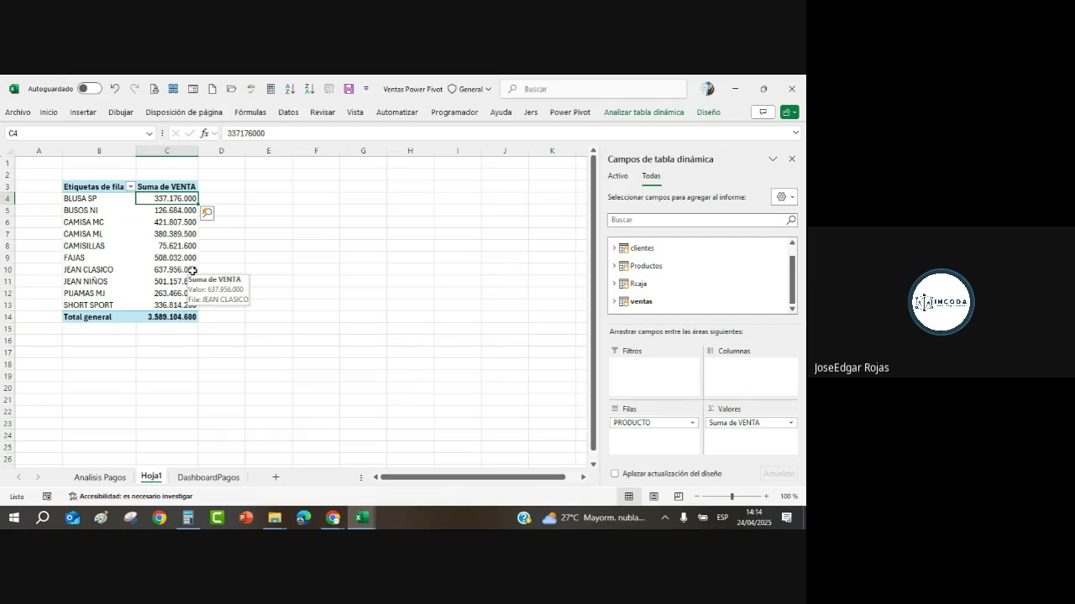
left_click(614, 301)
scroll(630, 306, "down", 3)
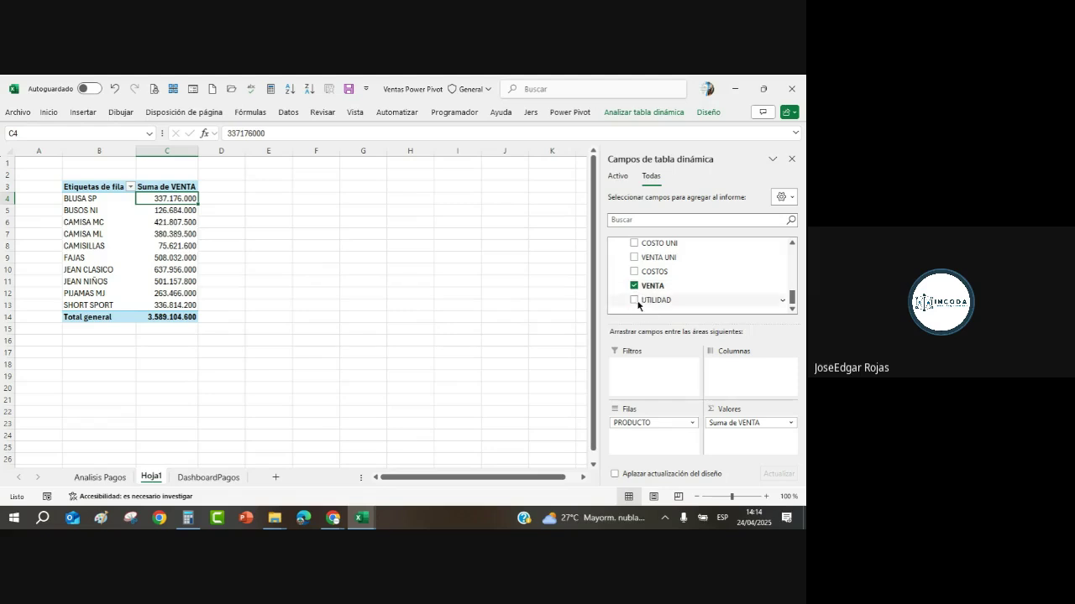
left_click(634, 286)
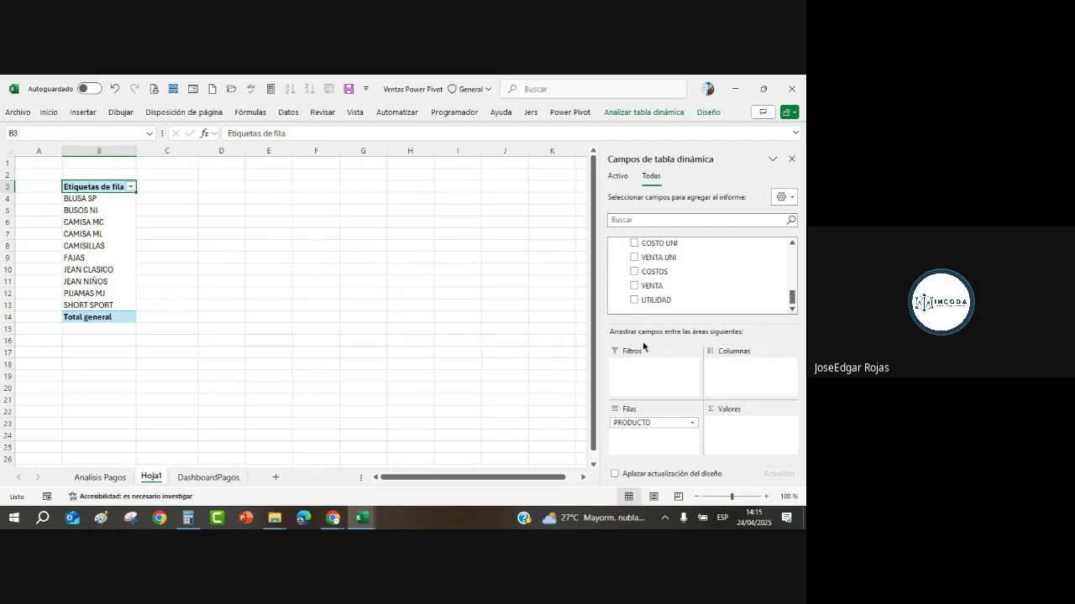
Switch to the ventas table in Power Pivot and enlarge the calculation area below the data rows.
left_click(369, 520)
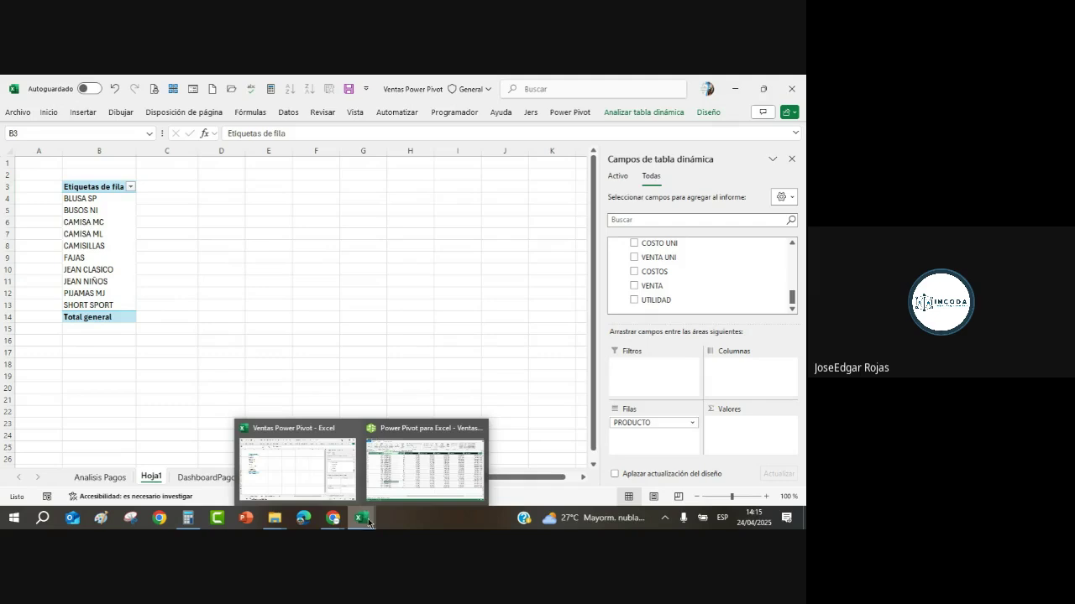
left_click(439, 458)
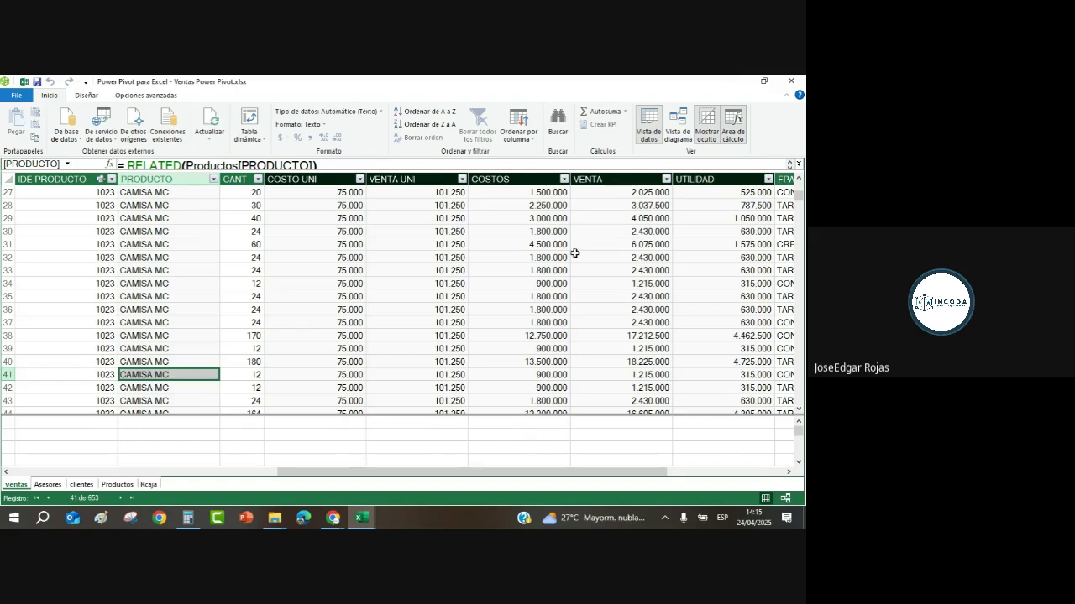
scroll(264, 257, "down", 1)
scroll(264, 256, "up", 2)
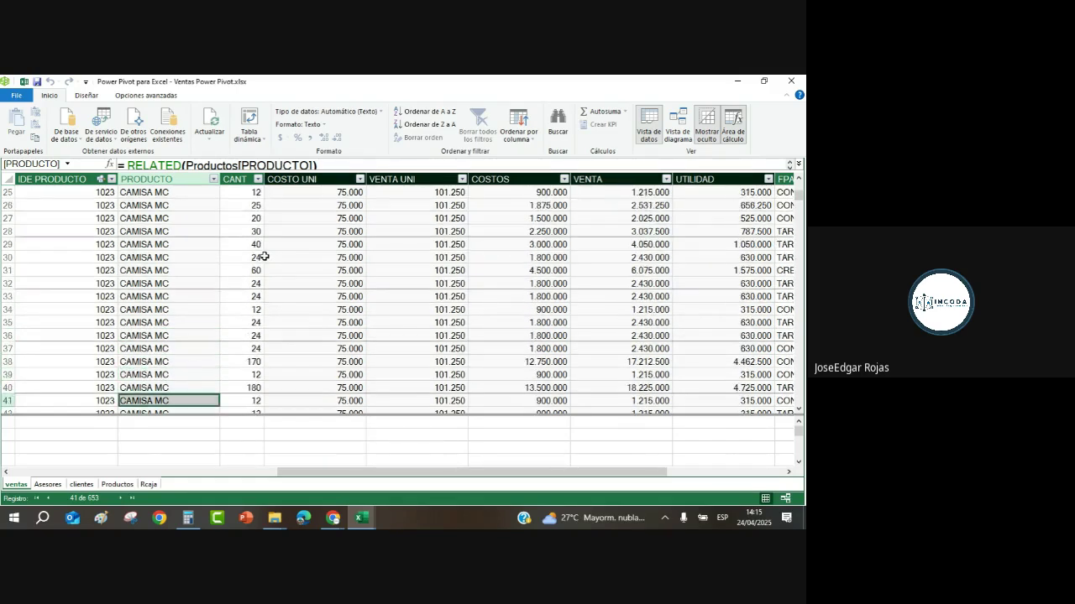
left_click_drag(288, 415, 287, 363)
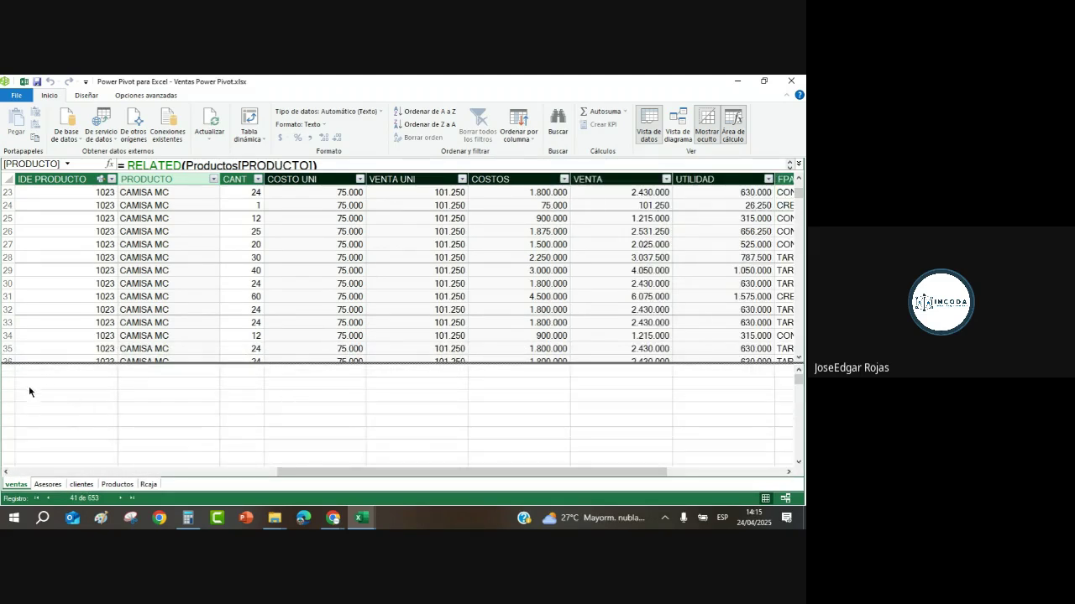
Enter the heading MEDIDAS VENTAS in the second calculation-area row under the PRODUCTO column.
left_click(131, 390)
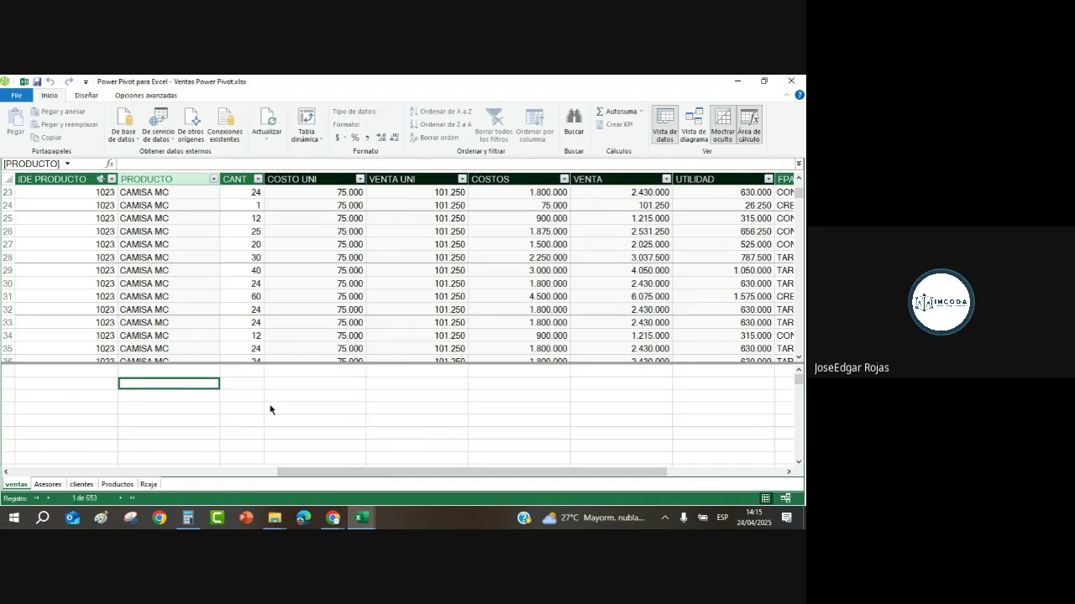
type("MEDID")
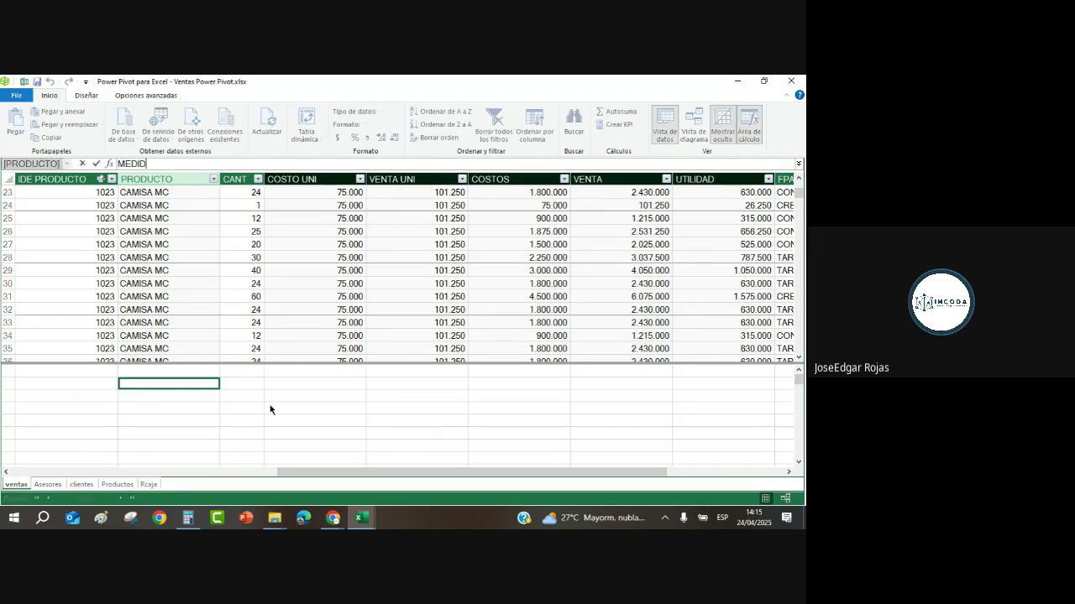
type("AS VENTAS")
key("Return")
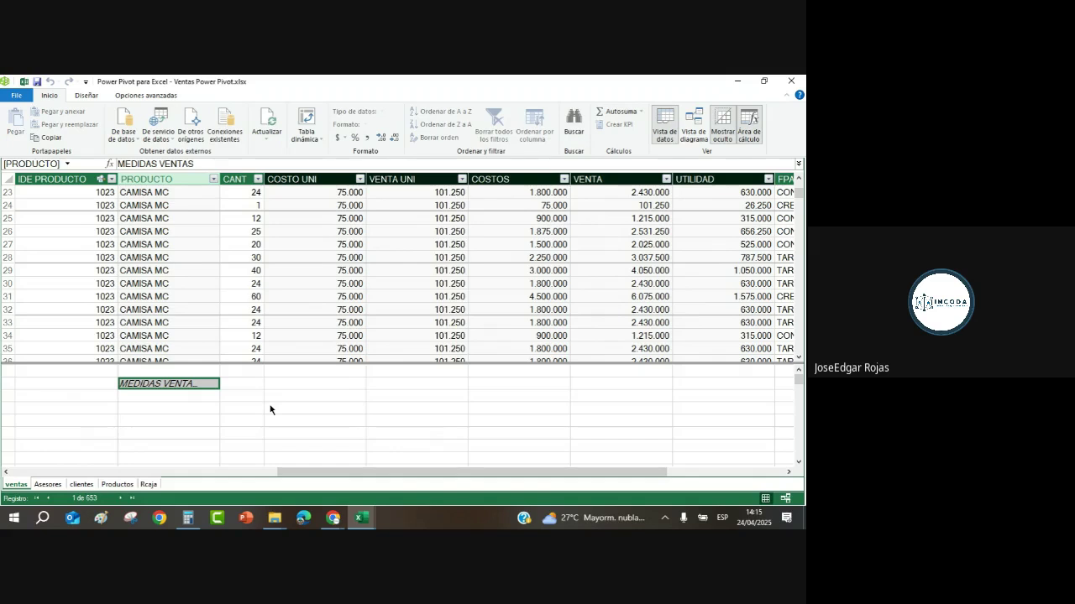
Select the calculation-area cell directly below the MEDIDAS VENTAS heading and widen the PRODUCTO column slightly.
key("Down")
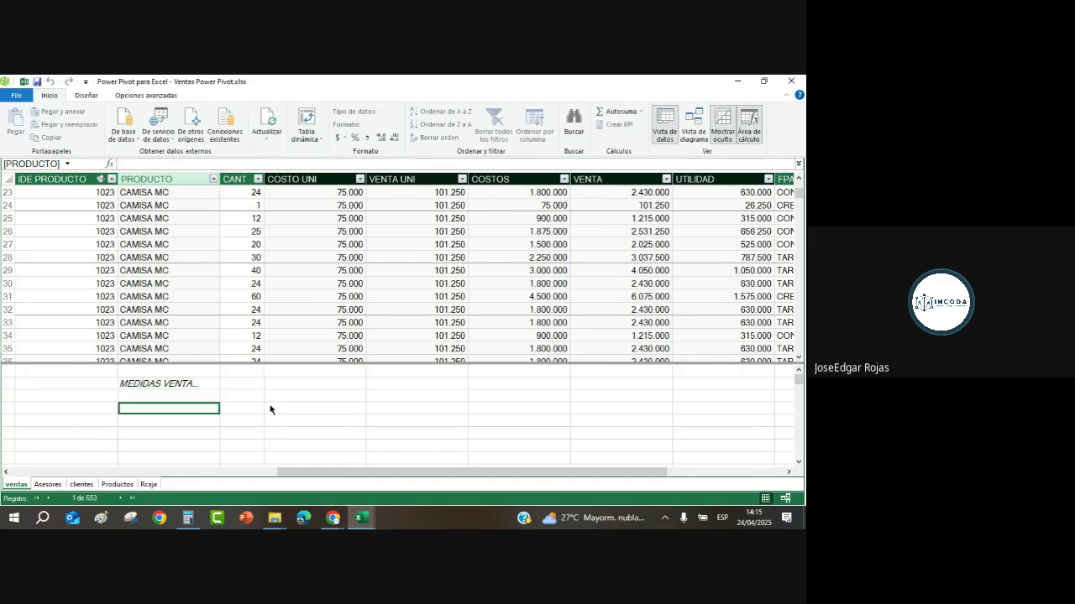
left_click(636, 371)
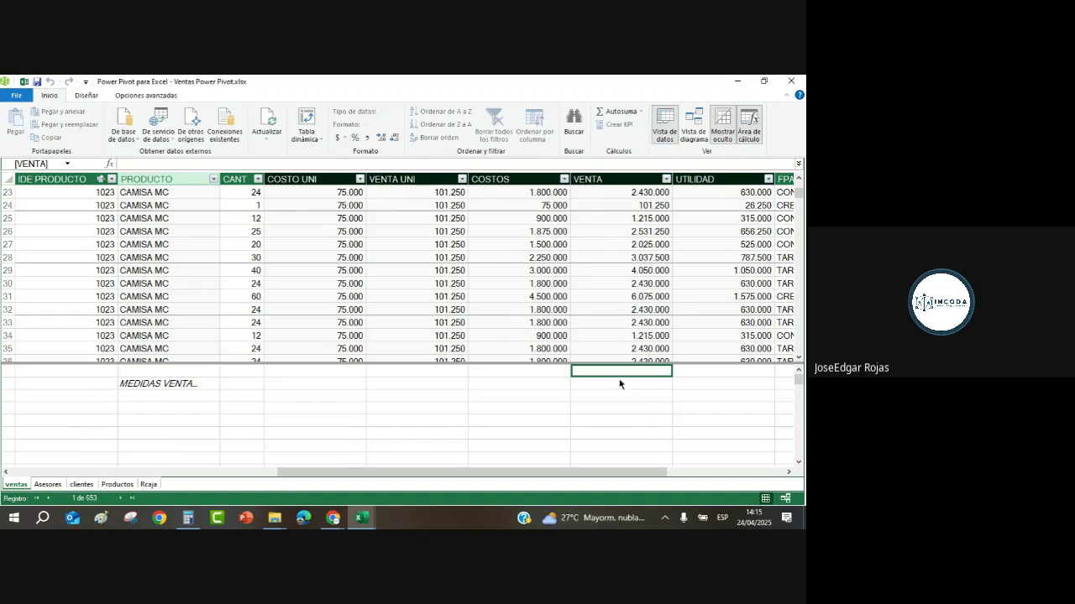
left_click(146, 409)
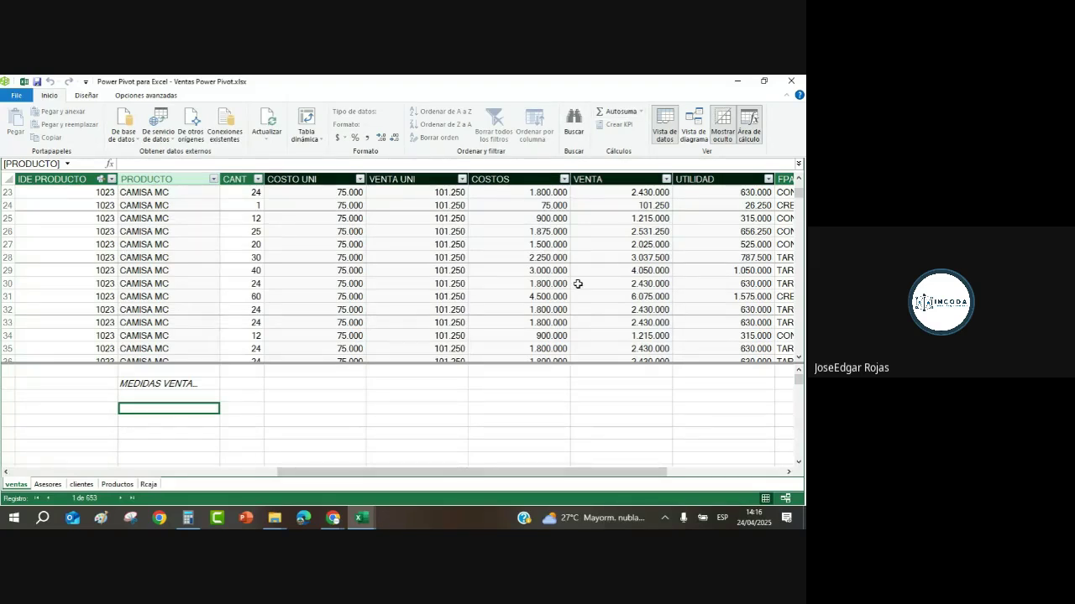
left_click(175, 398)
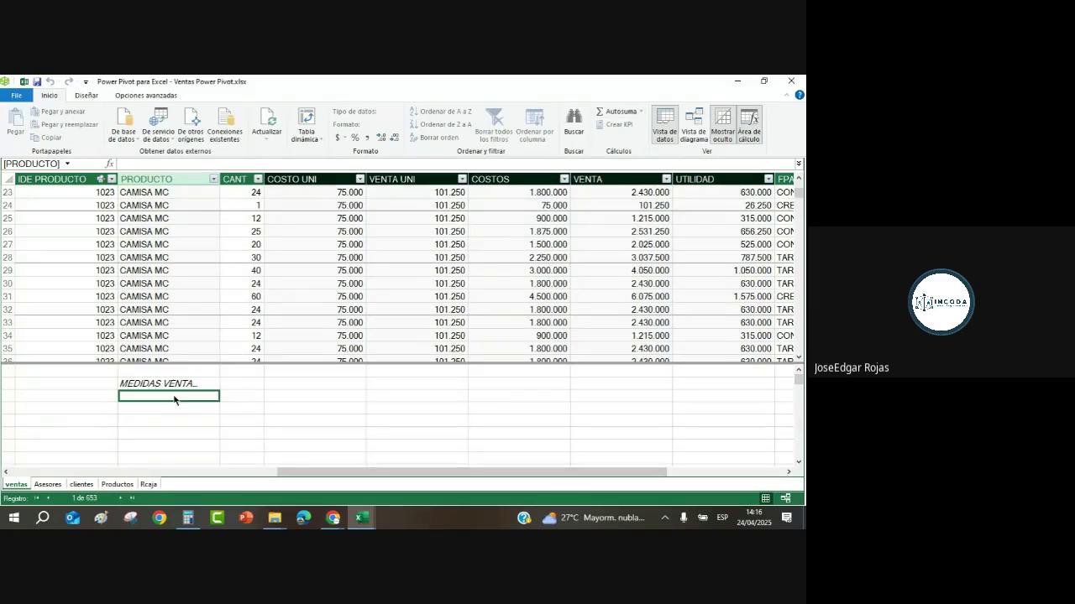
left_click_drag(219, 179, 233, 179)
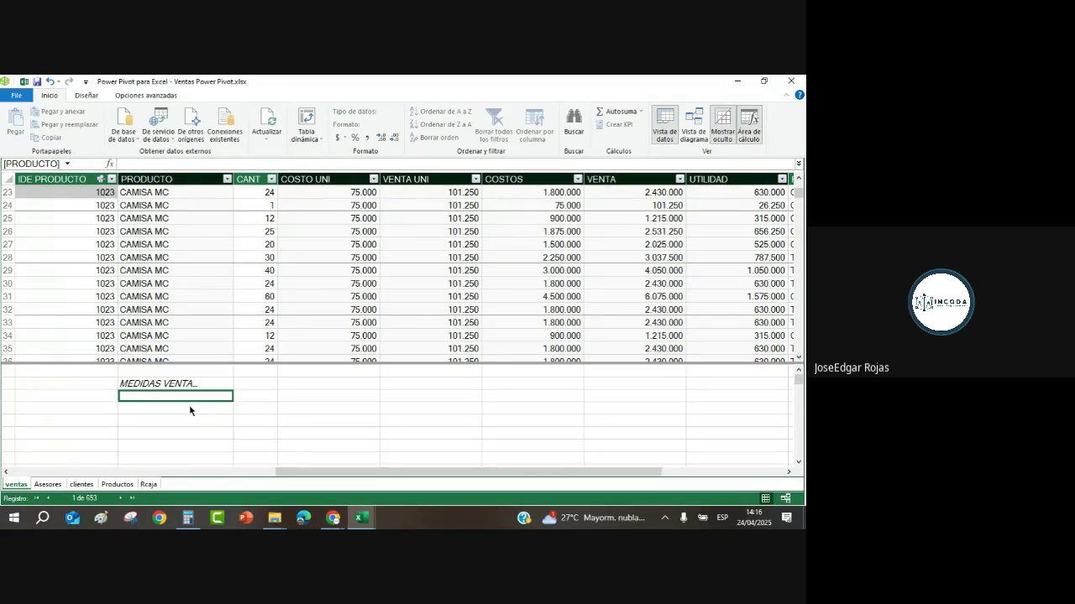
Begin a measure named TotalVtas below the MEDIDAS VENTAS heading, with := as the assignment operator.
type("Total")
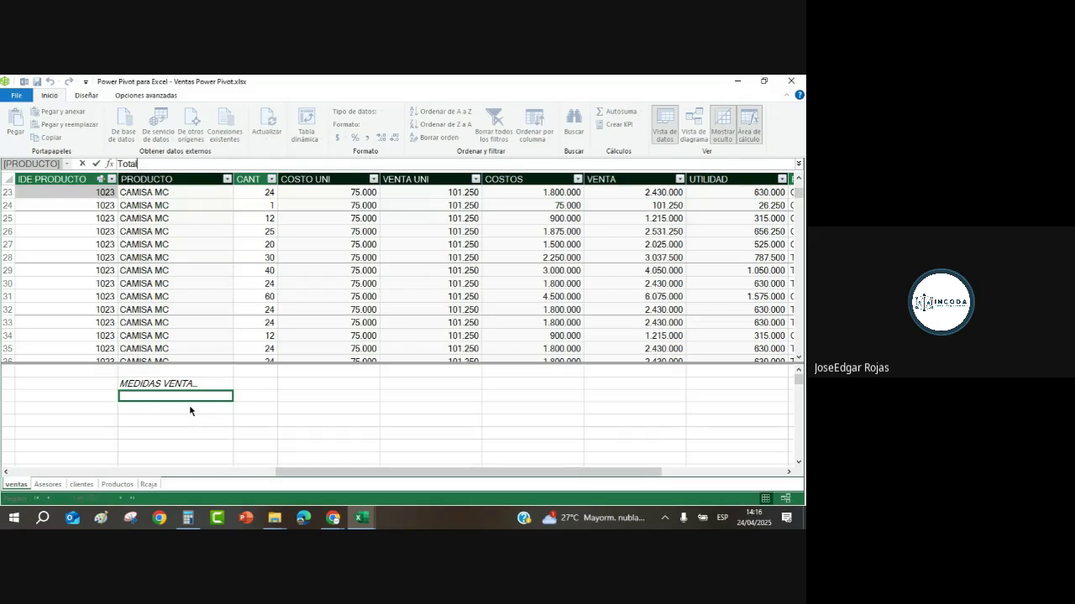
type("Vtas")
type(":=")
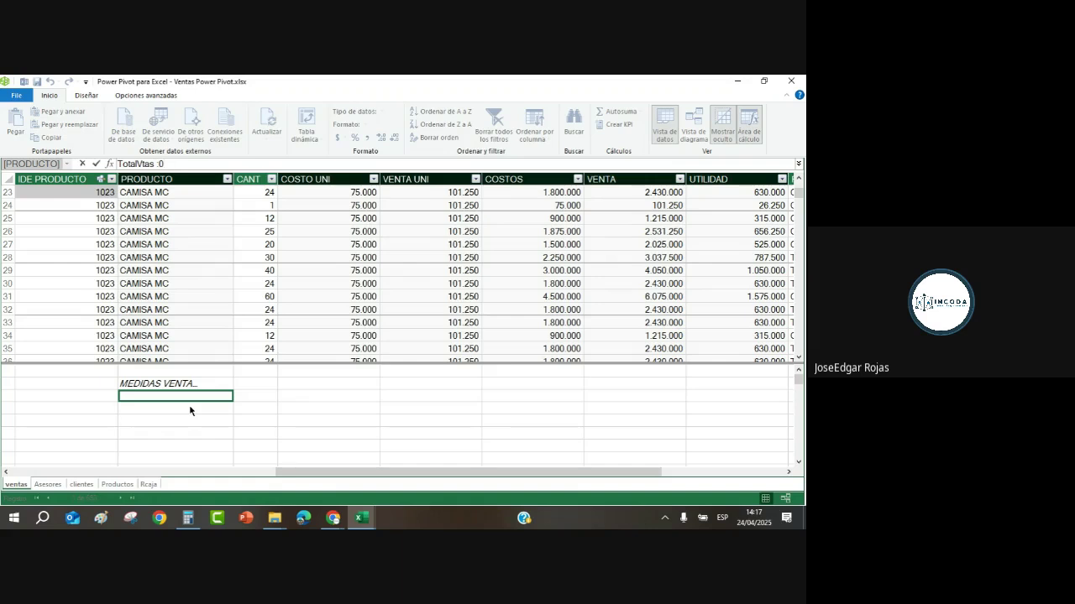
key("BackSpace")
type("=")
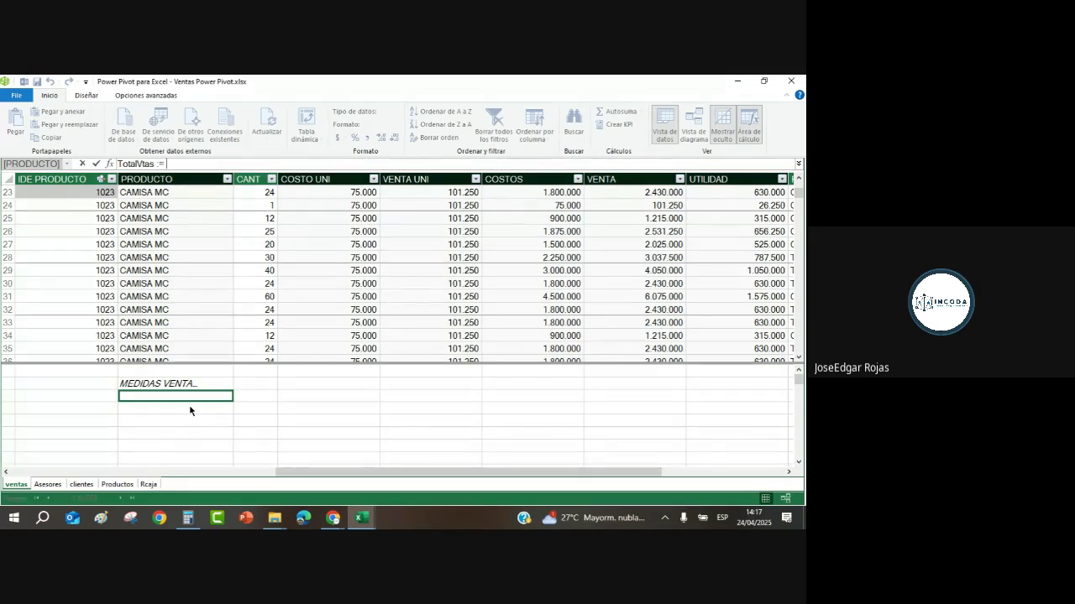
Define the TotalVtas measure as SUM(ventas[VENTA]) and commit the formula.
type("SUM")
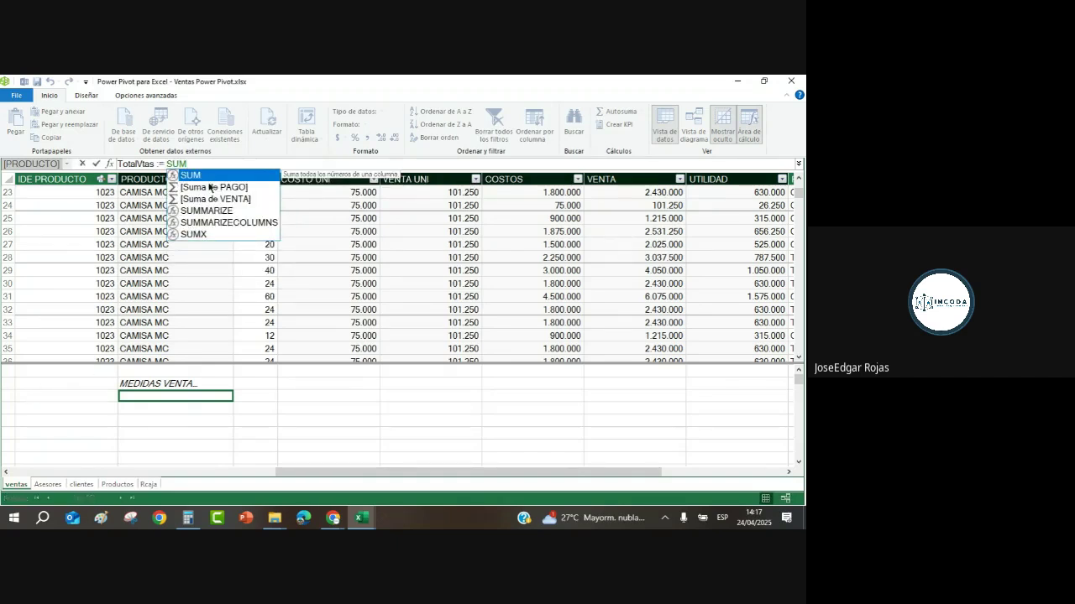
double_click(211, 181)
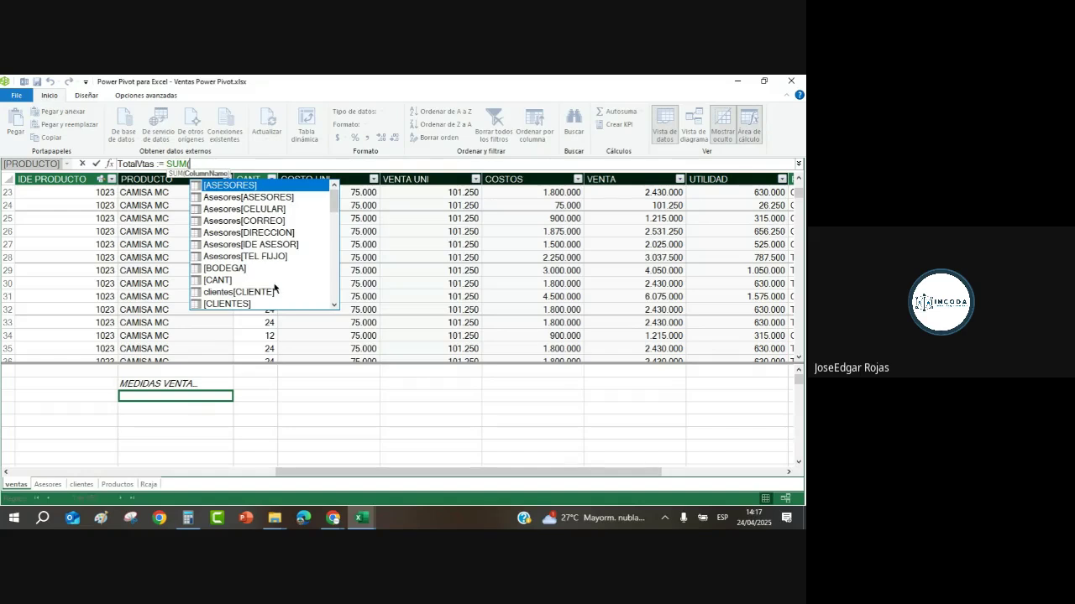
type("VE")
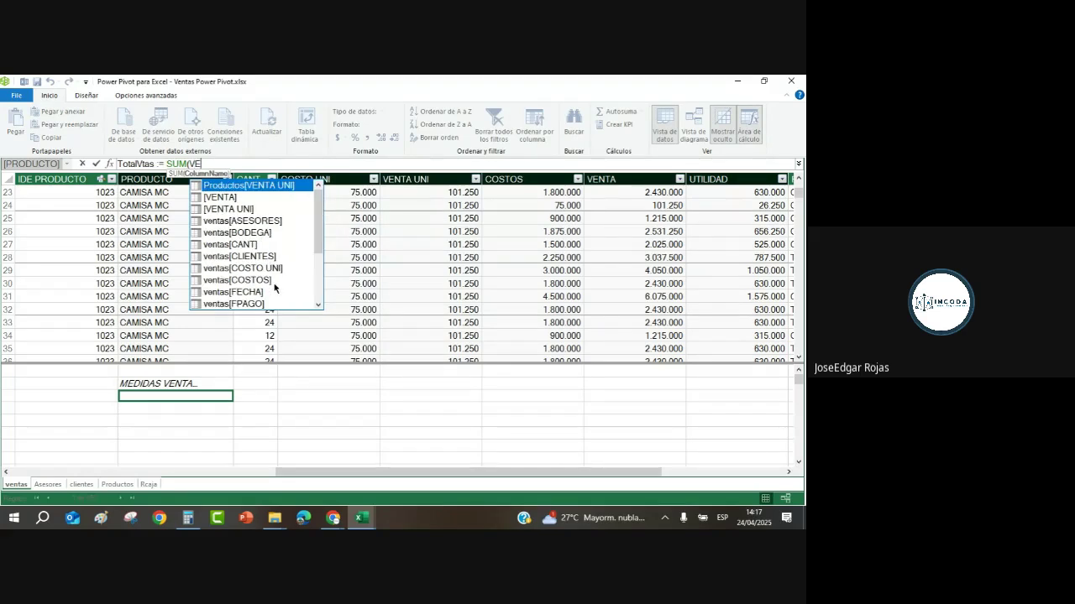
scroll(260, 273, "down", 2)
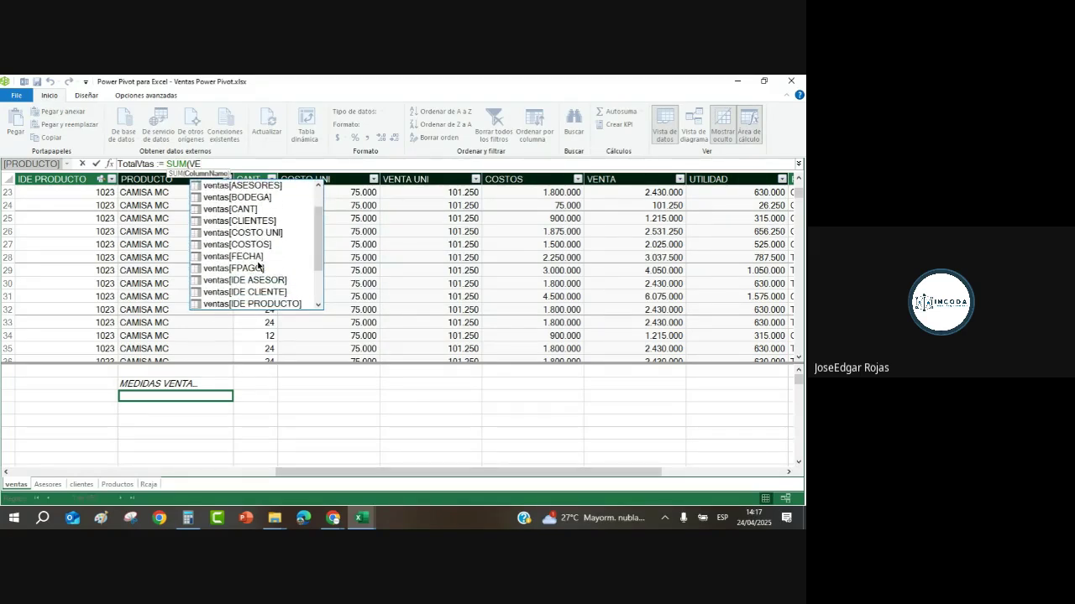
scroll(259, 267, "down", 1)
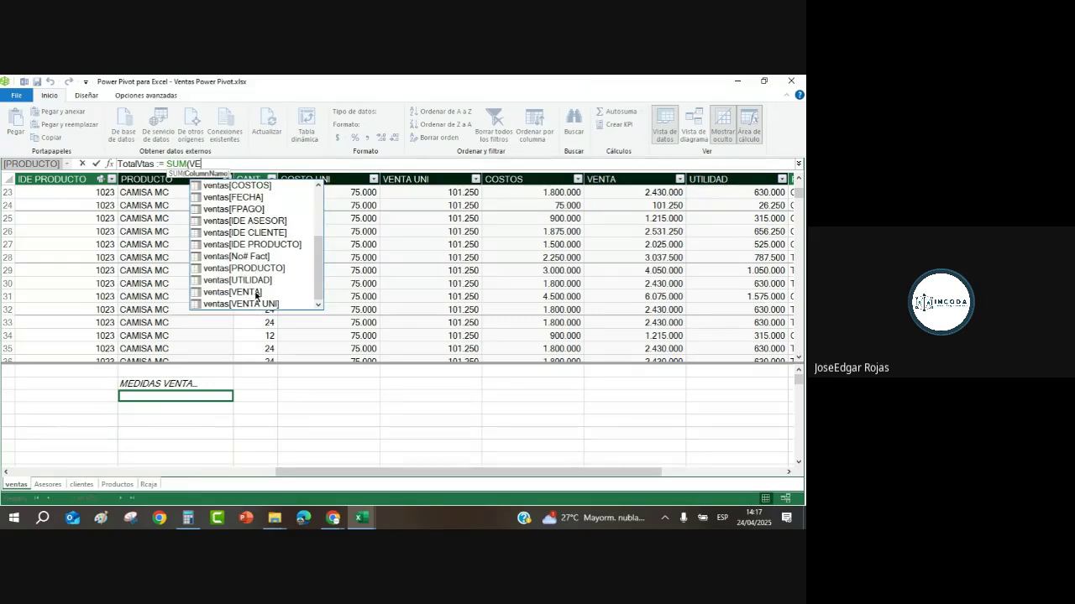
left_click(256, 294)
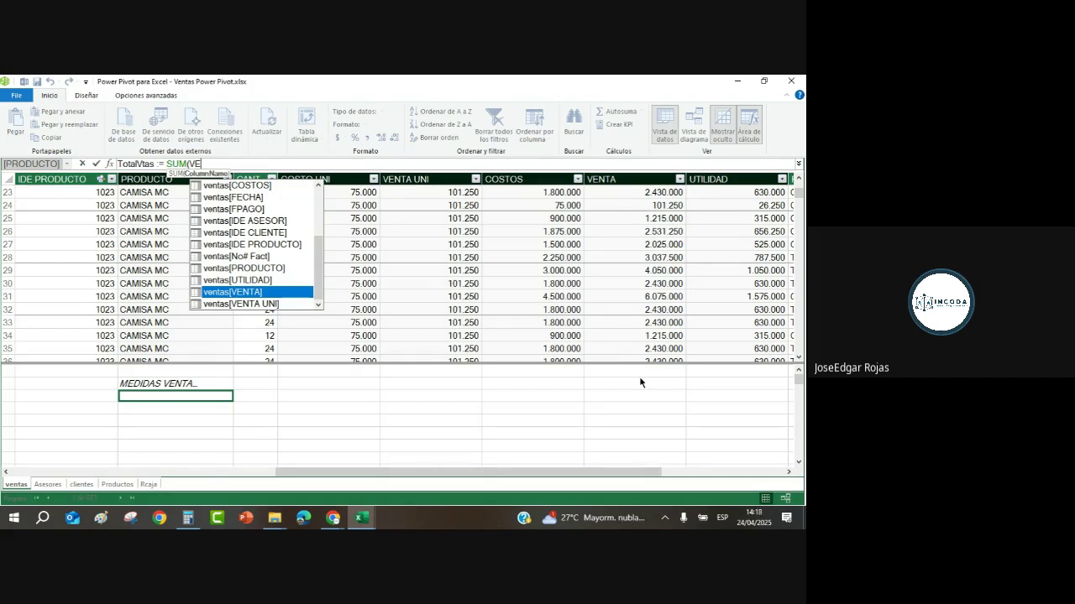
double_click(272, 292)
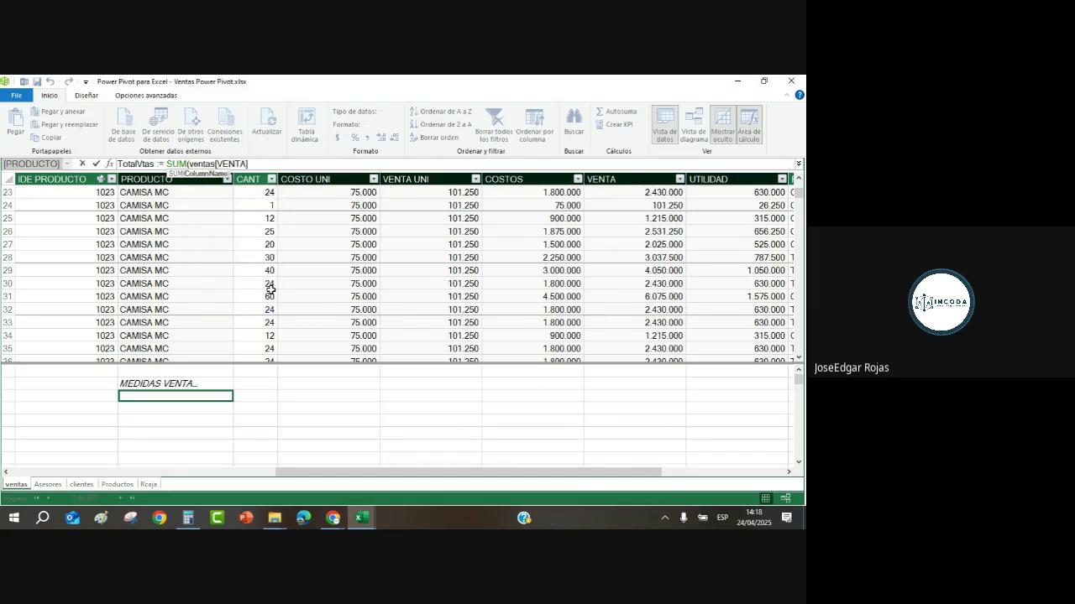
type(")")
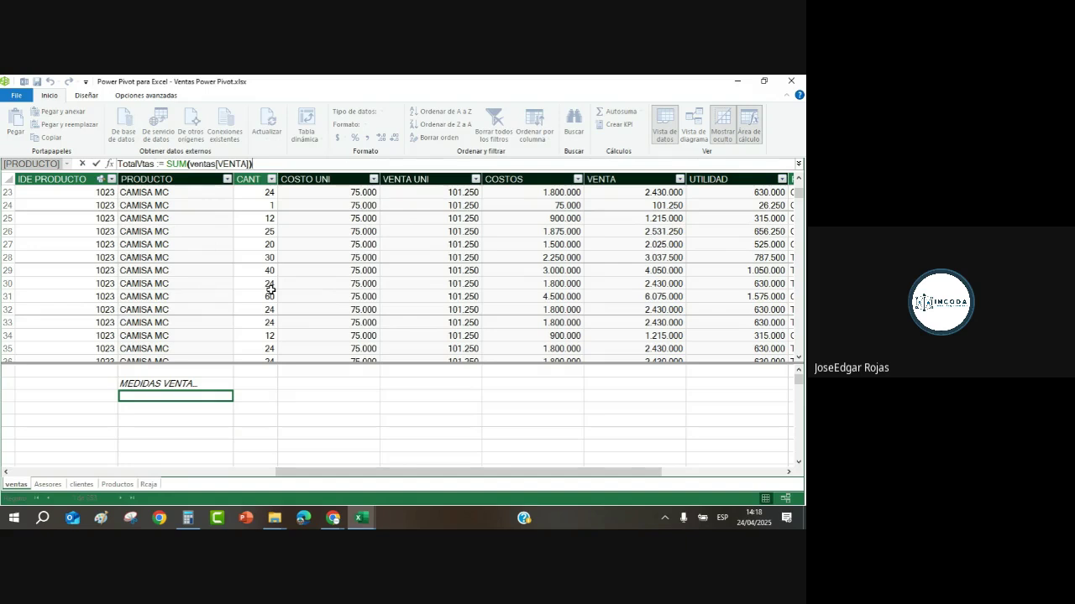
key("Return")
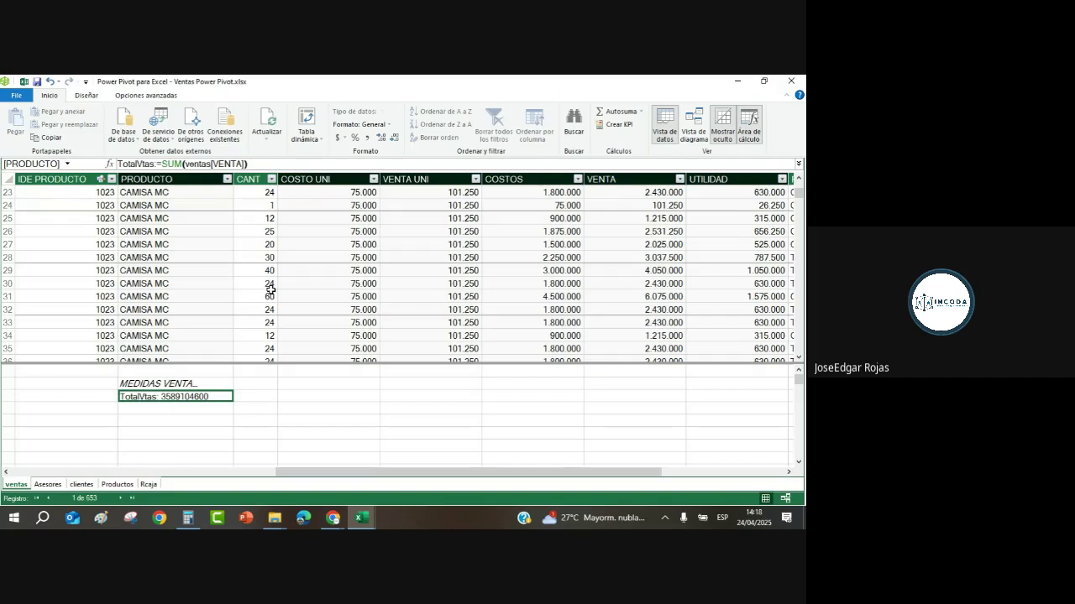
Format the TotalVtas measure as a decimal number with thousands separators and no decimal places.
left_click(367, 138)
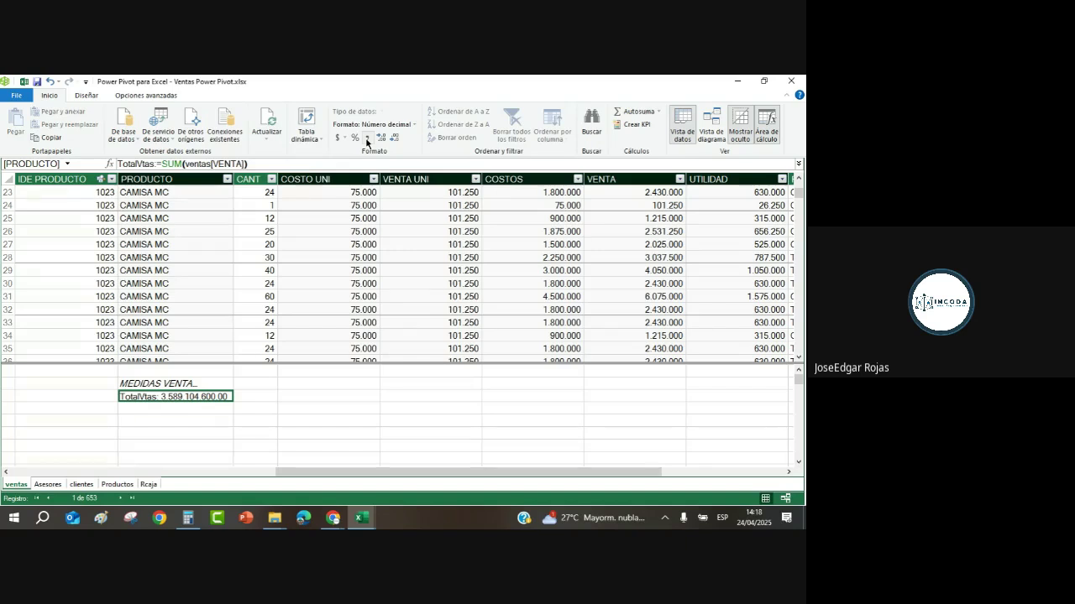
left_click(395, 139)
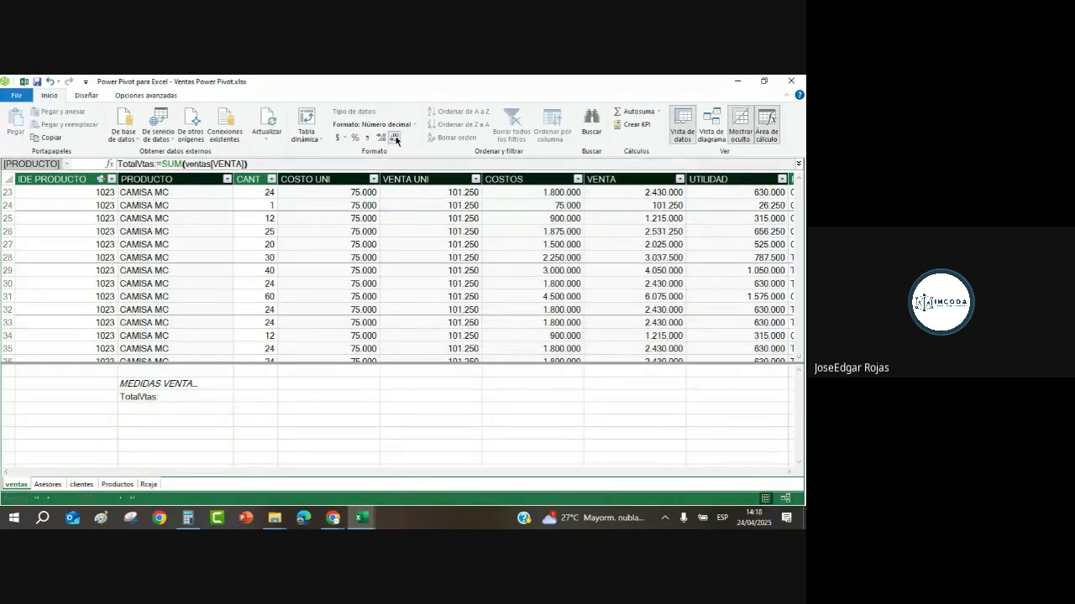
left_click(394, 139)
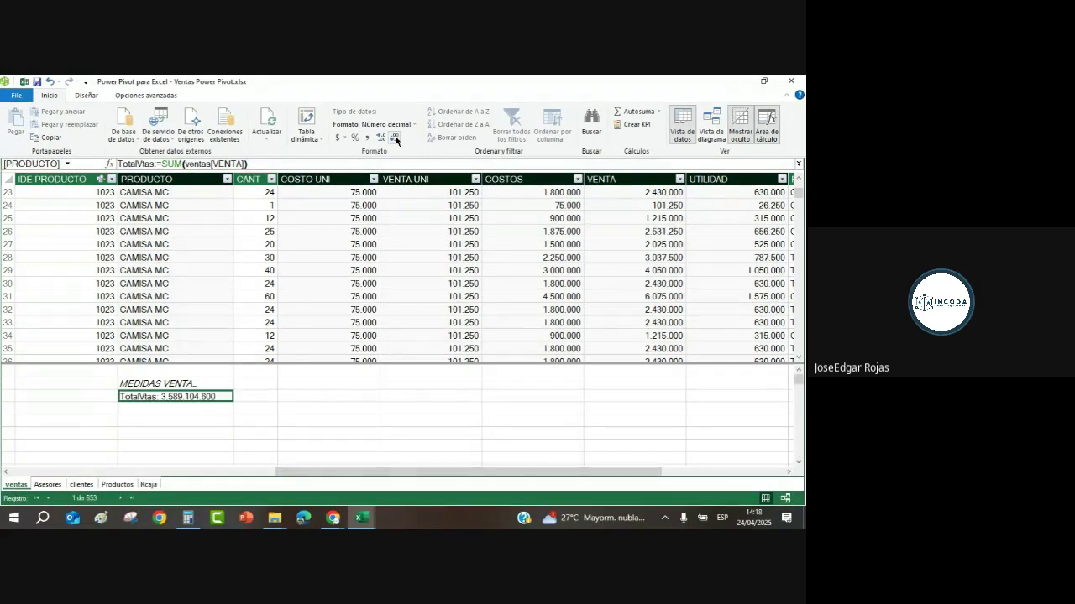
Browse the records of the ventas table along the No# Fact column to examine the invoice numbers.
left_click(397, 141)
left_click(105, 193)
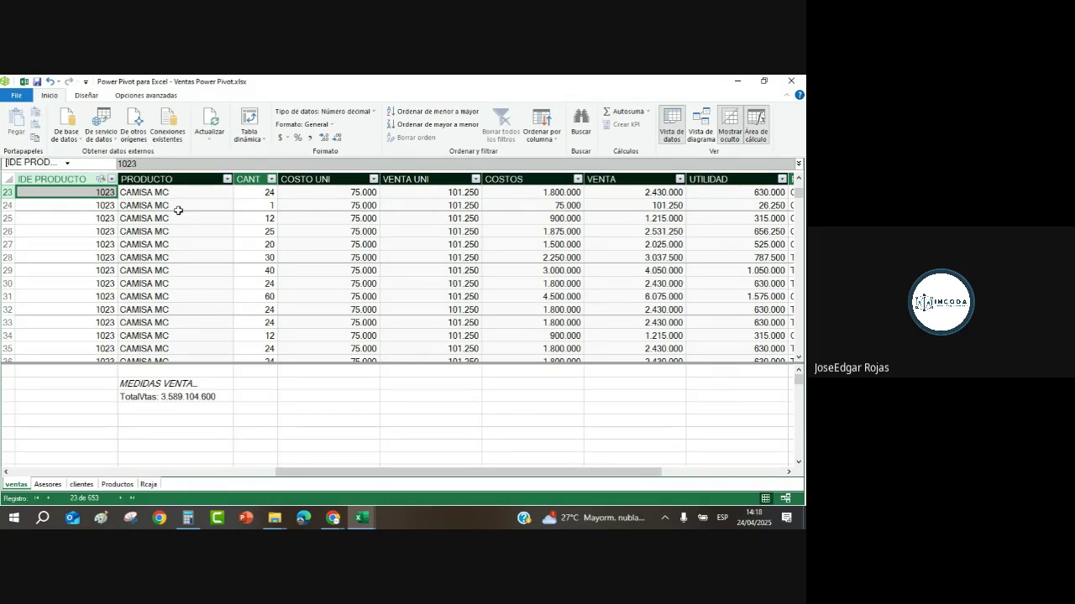
key("Left")
key("Left")
key("Left")
key("Left")
key("Left")
key("Left")
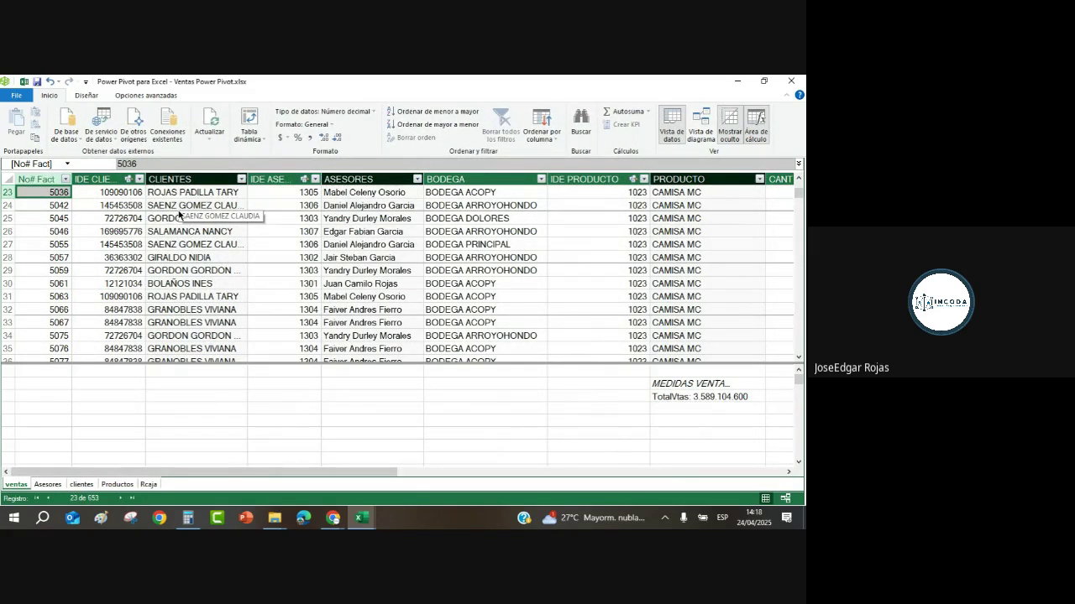
key("Down")
key("Down")
key("Down")
key("Down")
key("Down")
key("Down")
key("Down")
key("Down")
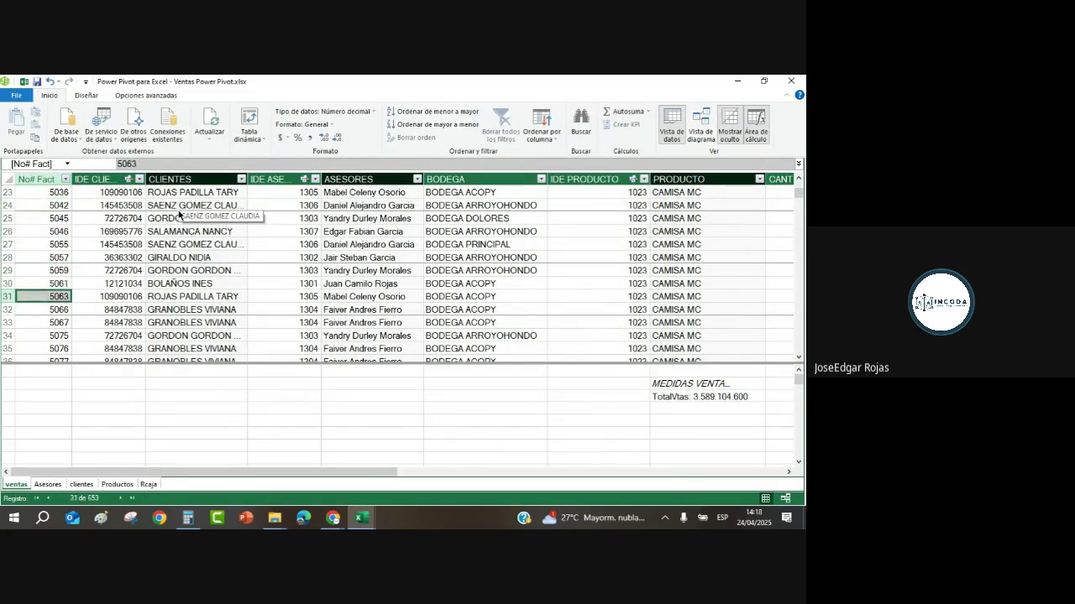
key("Down")
key("Down")
key("Down")
key("Down")
key("Down")
key("Down")
key("Down")
key("Down")
key("Down")
key("Down")
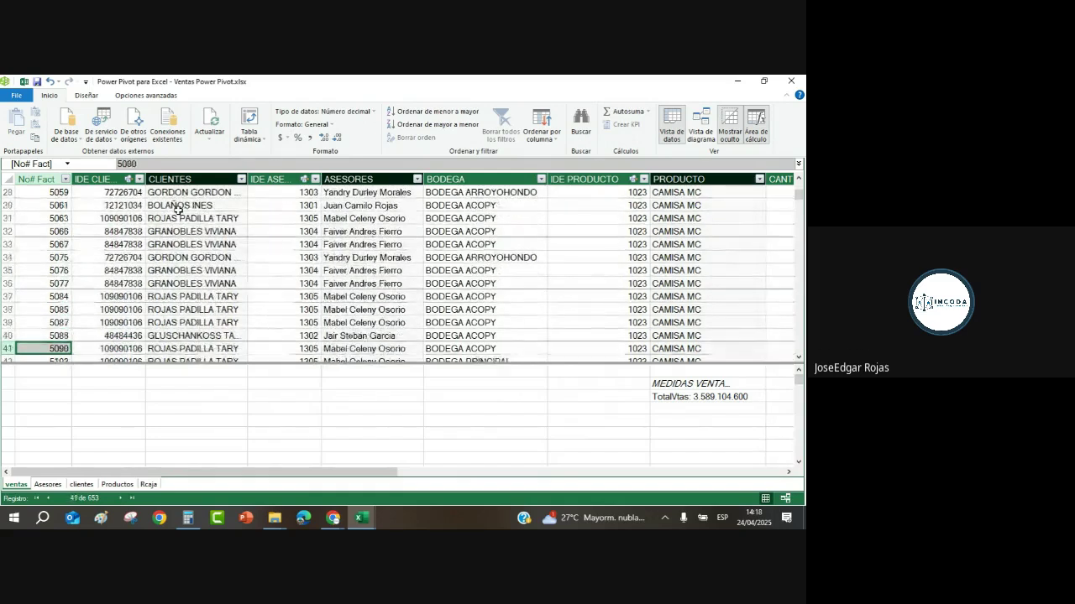
key("Up")
key("Up")
key("Up")
key("Up")
key("Up")
key("Up")
key("Up")
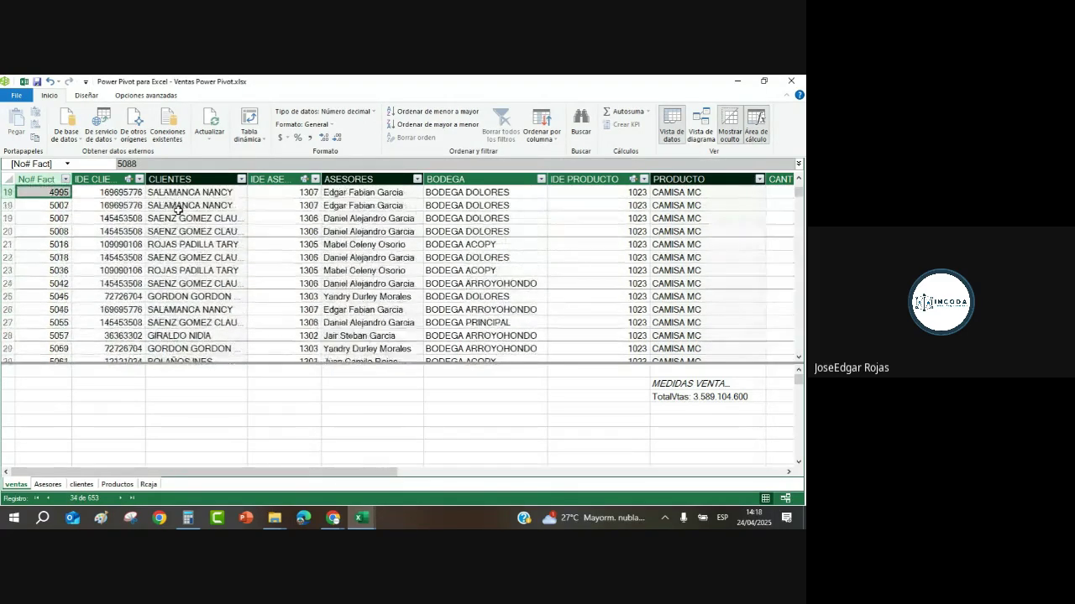
key("Up")
key("Up")
key("Up")
key("Up")
key("Up")
key("Up")
key("Up")
key("Up")
key("Up")
key("Up")
key("Up")
key("Up")
key("Up")
key("Up")
key("Up")
key("Up")
key("Up")
key("Up")
key("Up")
key("Up")
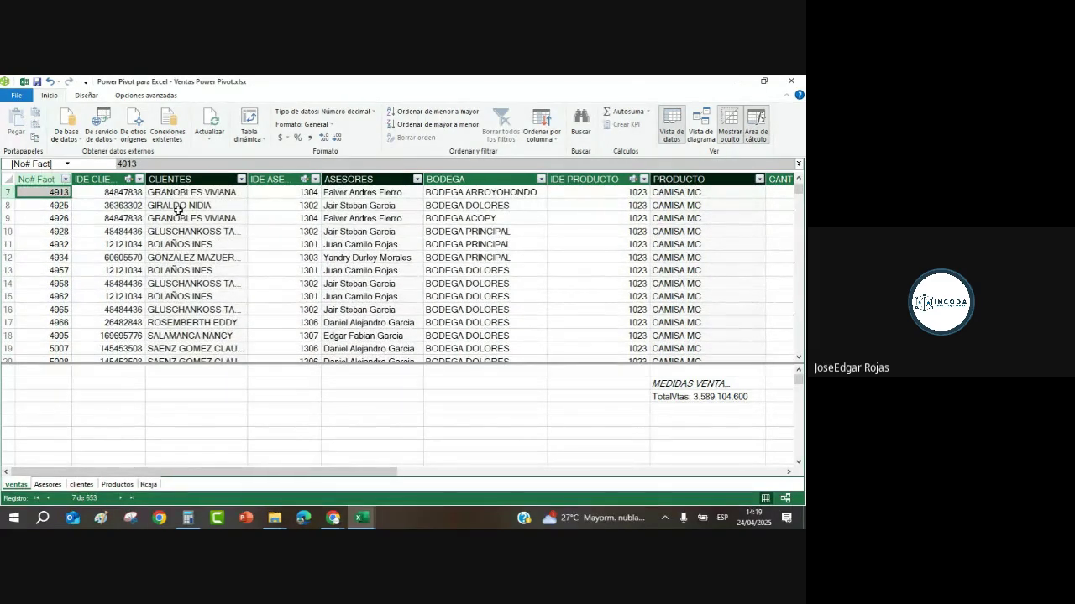
Look across one ventas record through the unit cost, unit price, VENTA and UTILIDAD columns and their formulas.
key("Right")
key("Right")
key("Right")
key("Right")
key("Right")
key("Right")
key("Right")
key("Right")
key("Right")
key("Right")
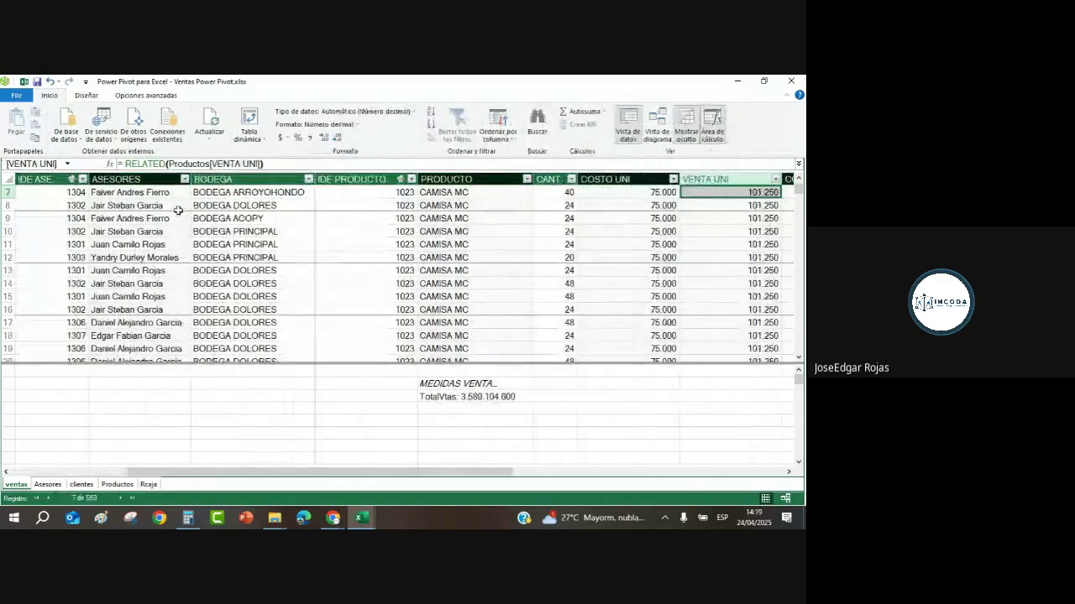
key("Right")
key("Right")
key("Right")
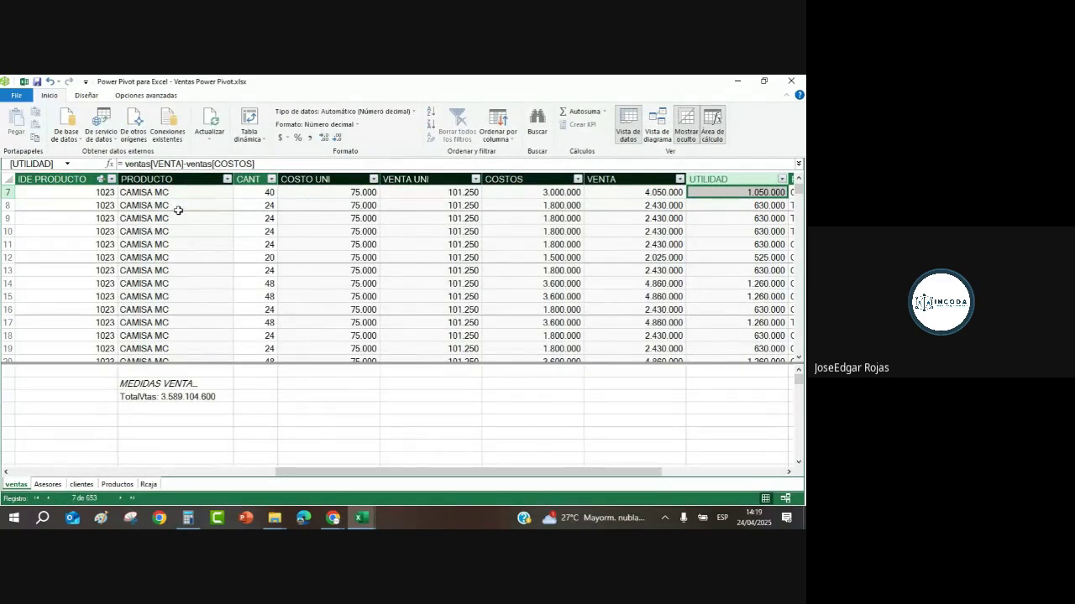
key("Left")
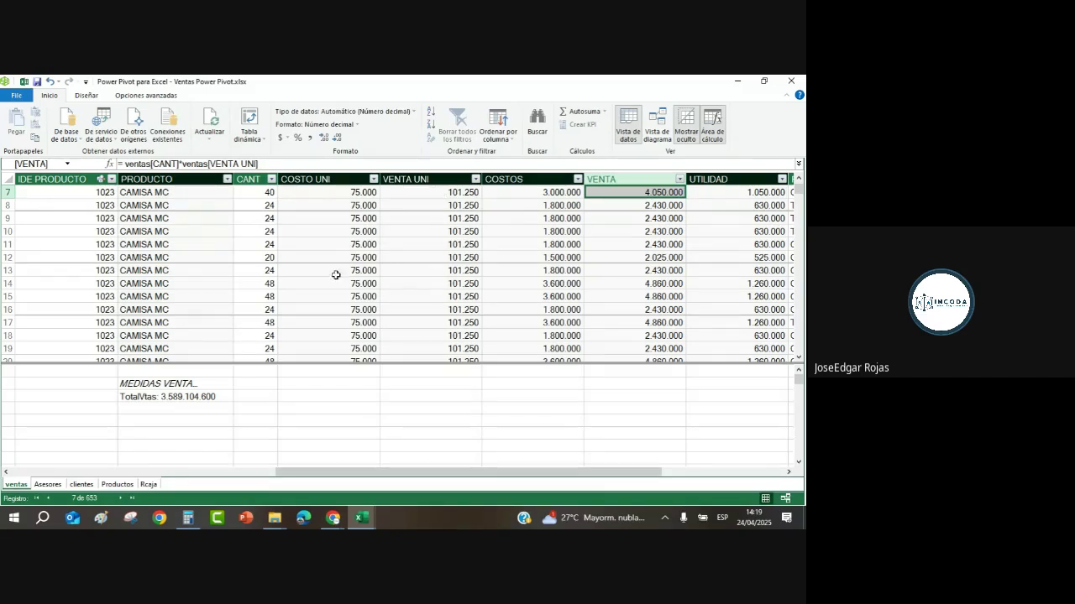
Examine the quantities of individual sales records in the CANT column.
left_click(256, 223)
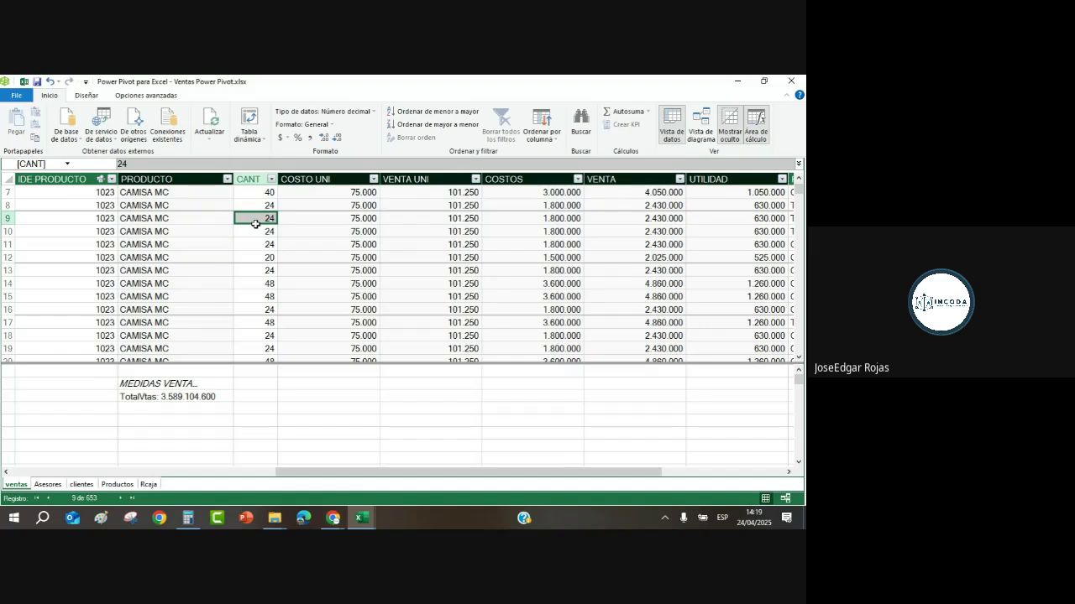
scroll(255, 223, "down", 2)
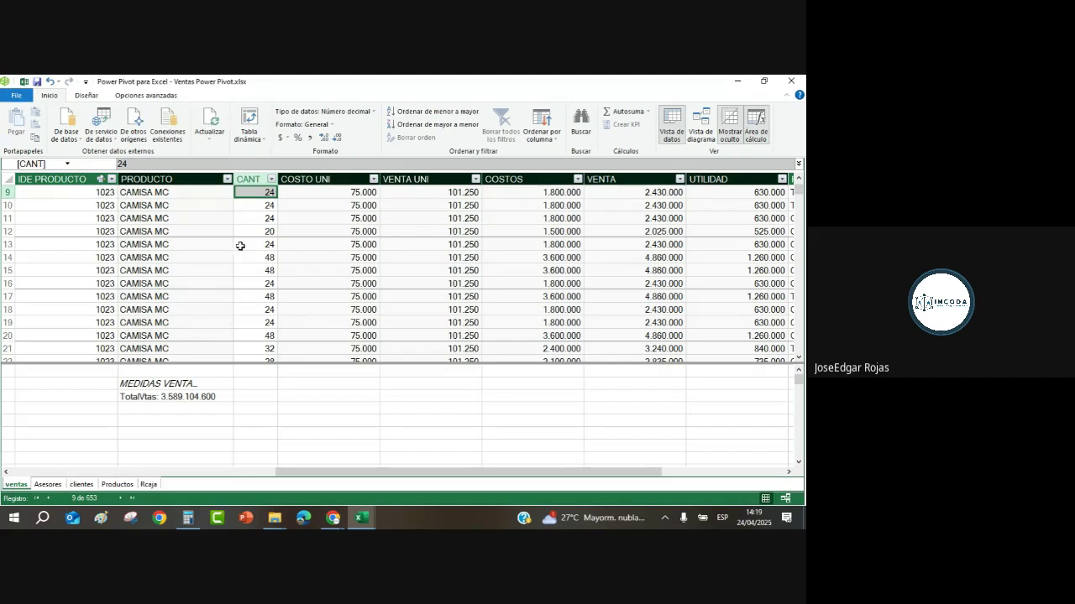
left_click(260, 205)
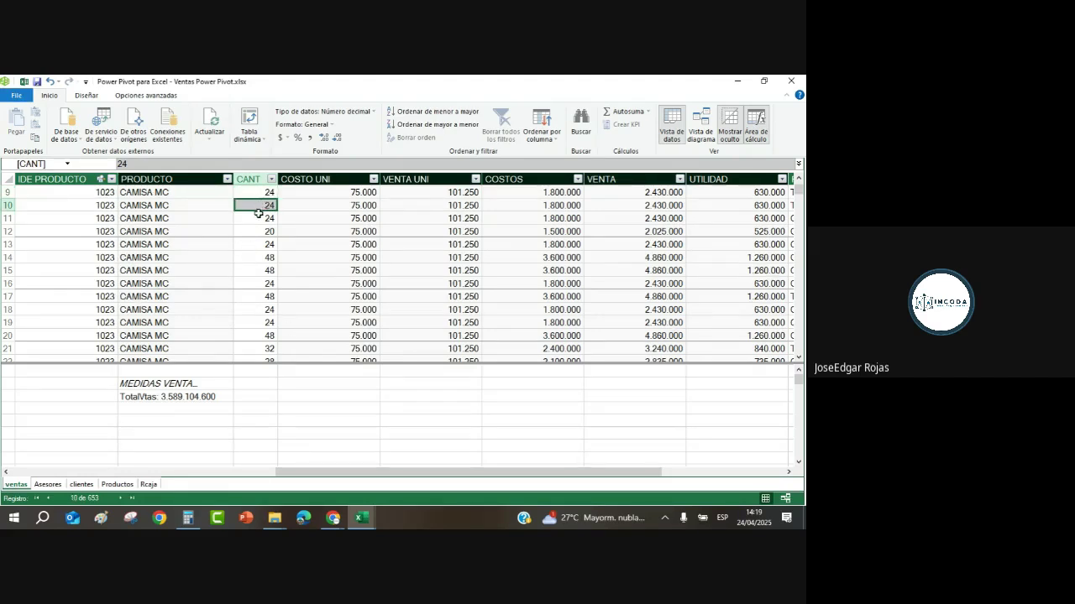
left_click(256, 218)
left_click(256, 231)
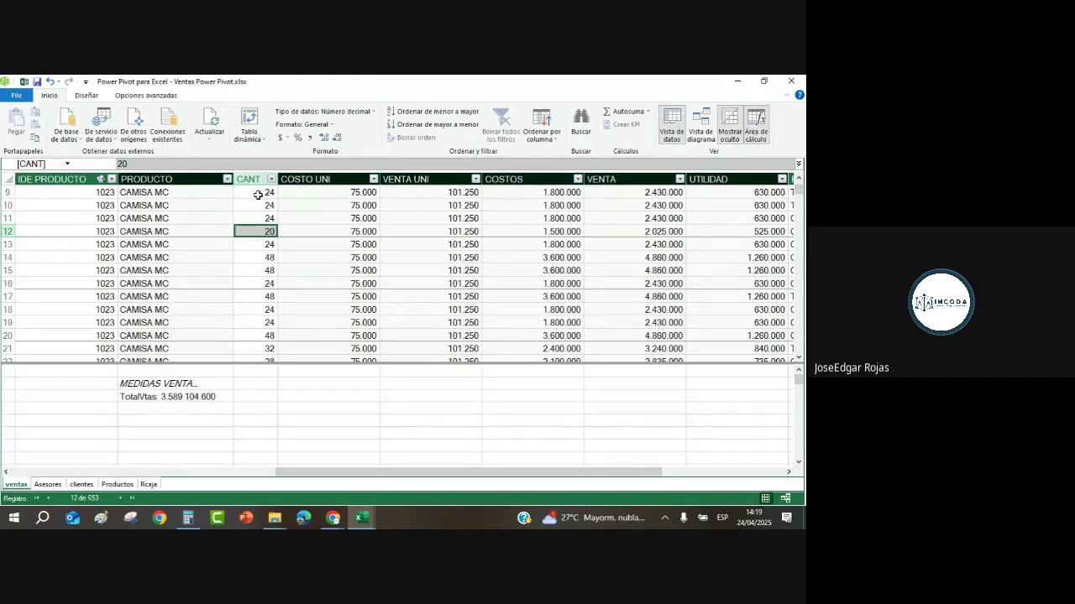
left_click(260, 192)
left_click(260, 205)
left_click(256, 217)
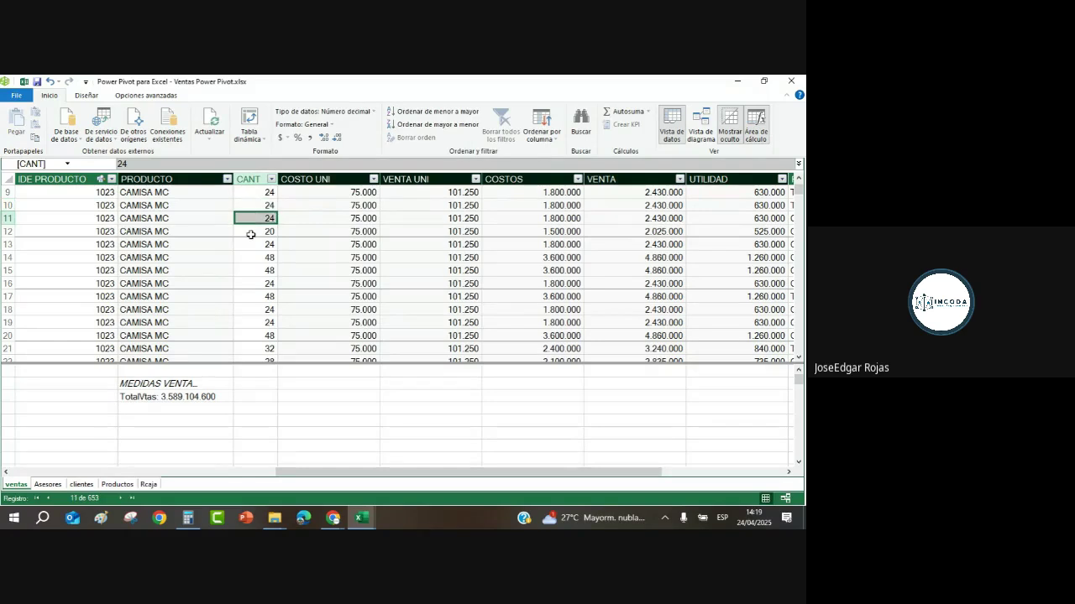
left_click(250, 231)
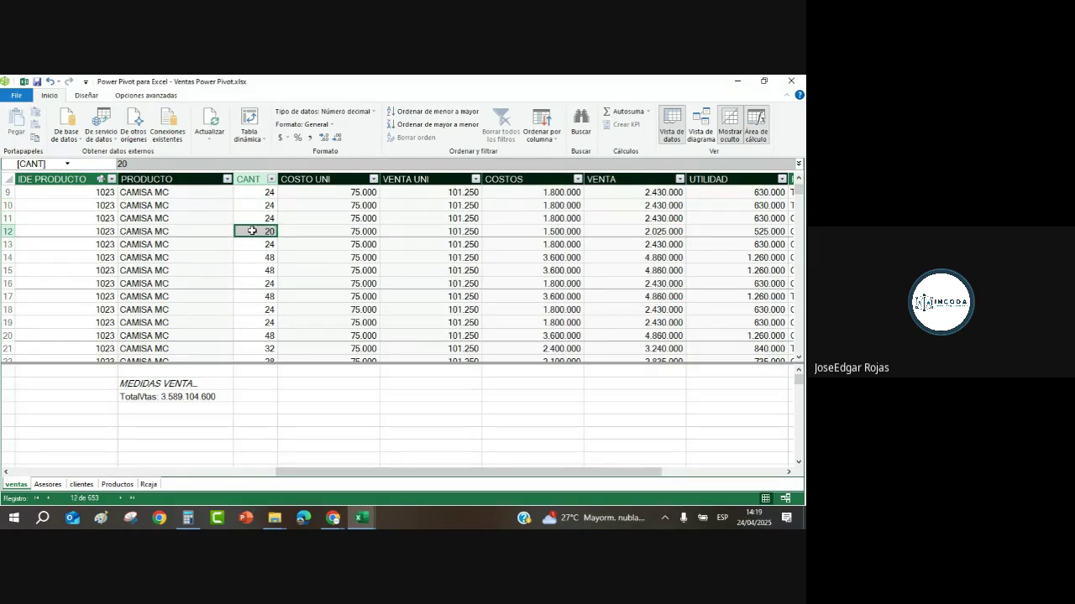
Begin a measure named CantVtas in the calculation-area cell directly below TotalVtas, with := as the assignment operator.
left_click(146, 410)
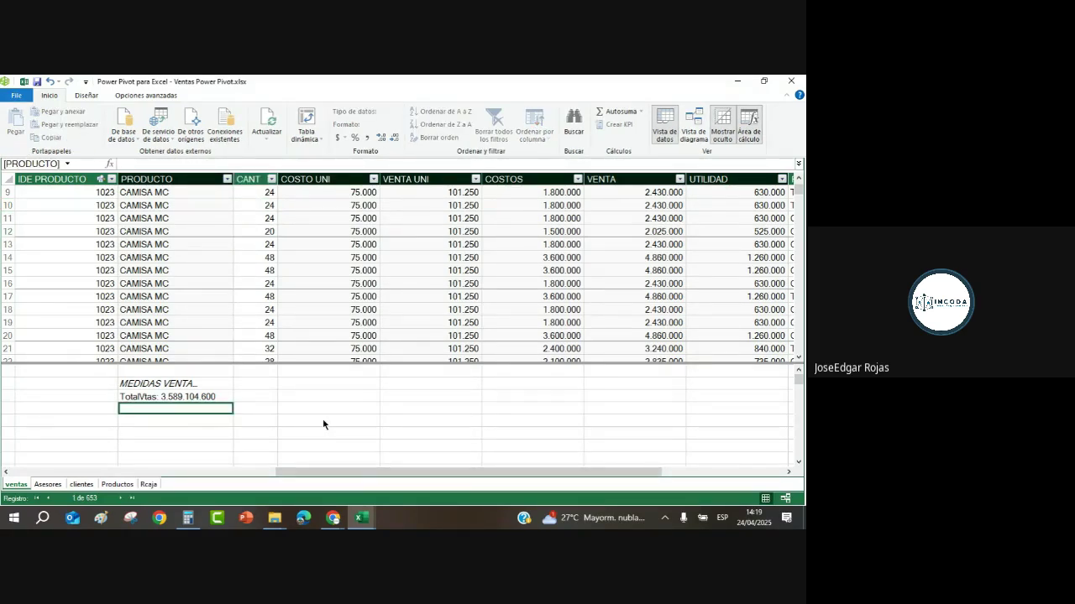
type("cANT")
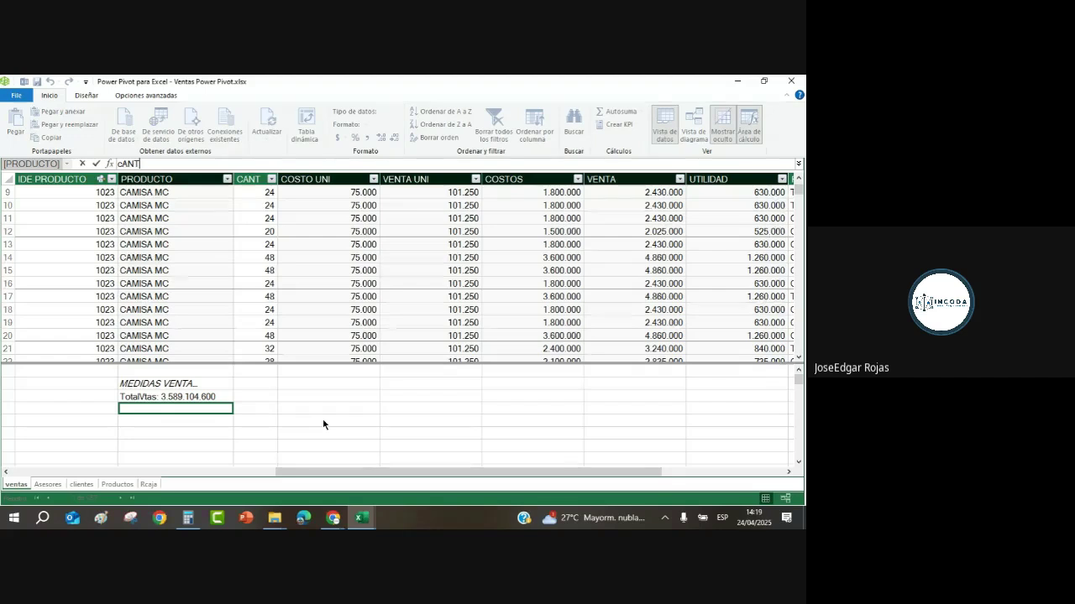
key("BackSpace")
key("BackSpace")
key("BackSpace")
key("BackSpace")
type("CantVts")
key("BackSpace")
type("as :=")
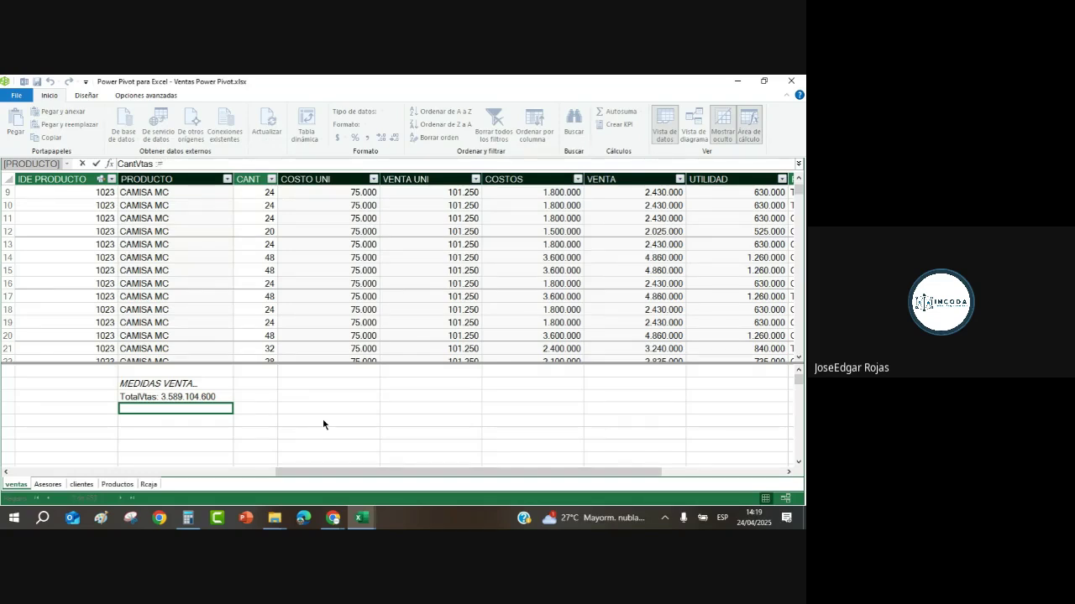
Define the CantVtas measure as COUNT(ventas[VENTA]) and commit the formula.
type(" COUN")
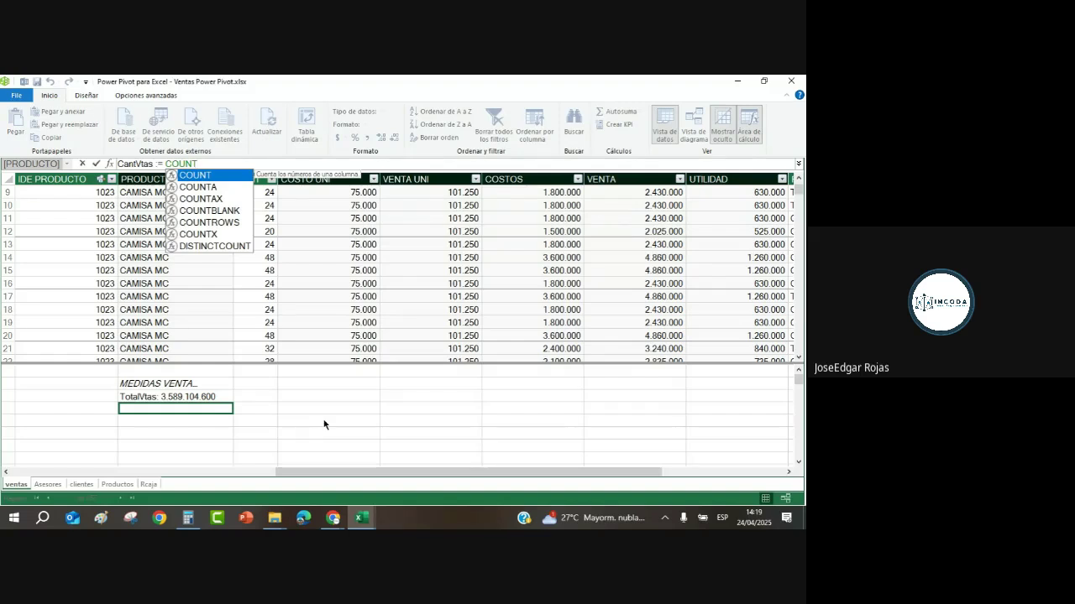
type("T")
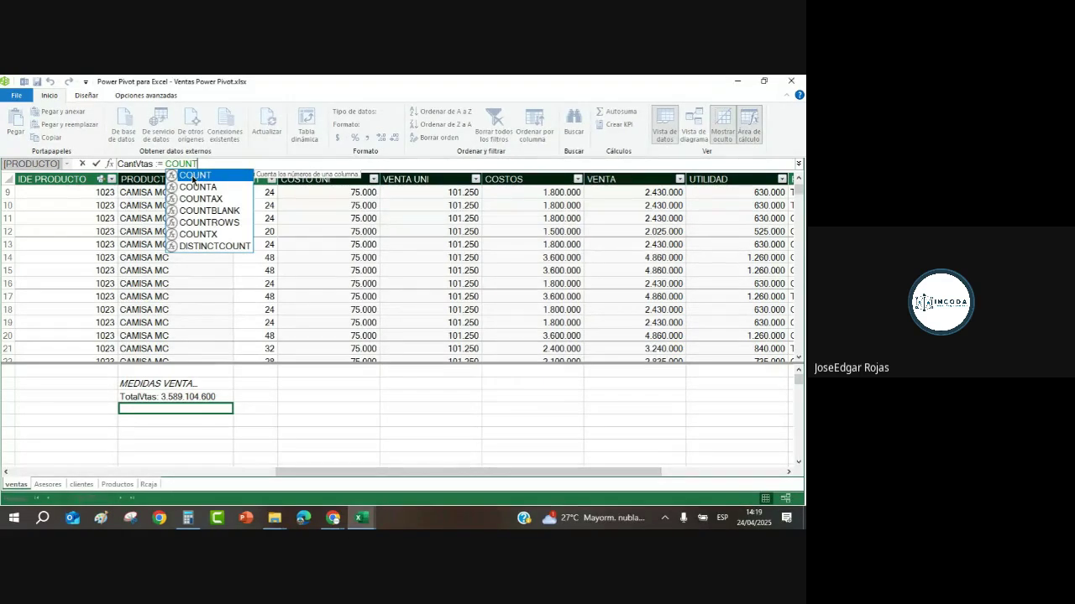
double_click(193, 177)
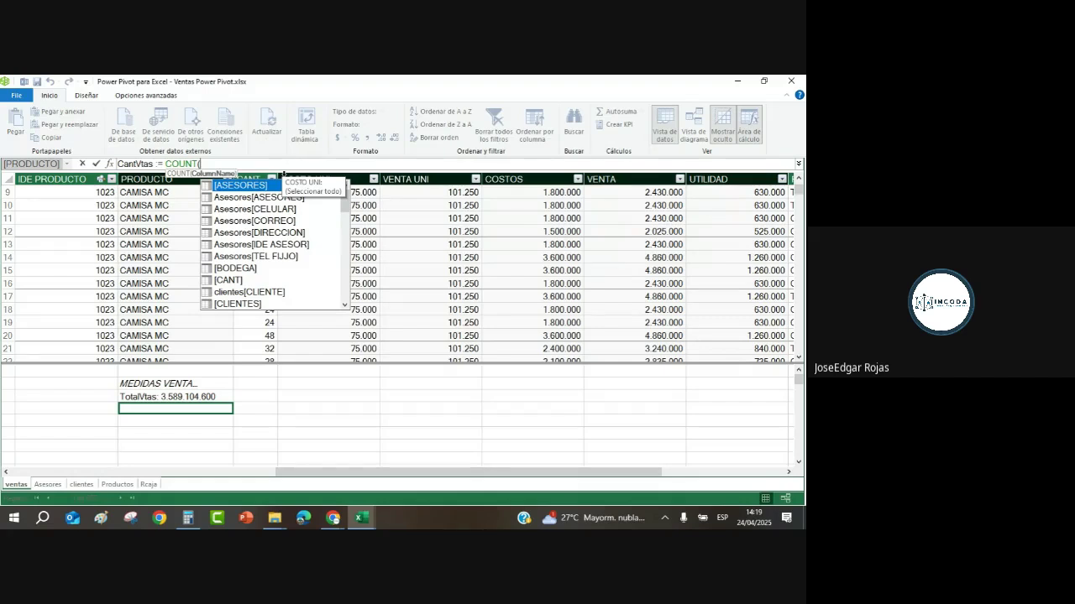
type("VEN")
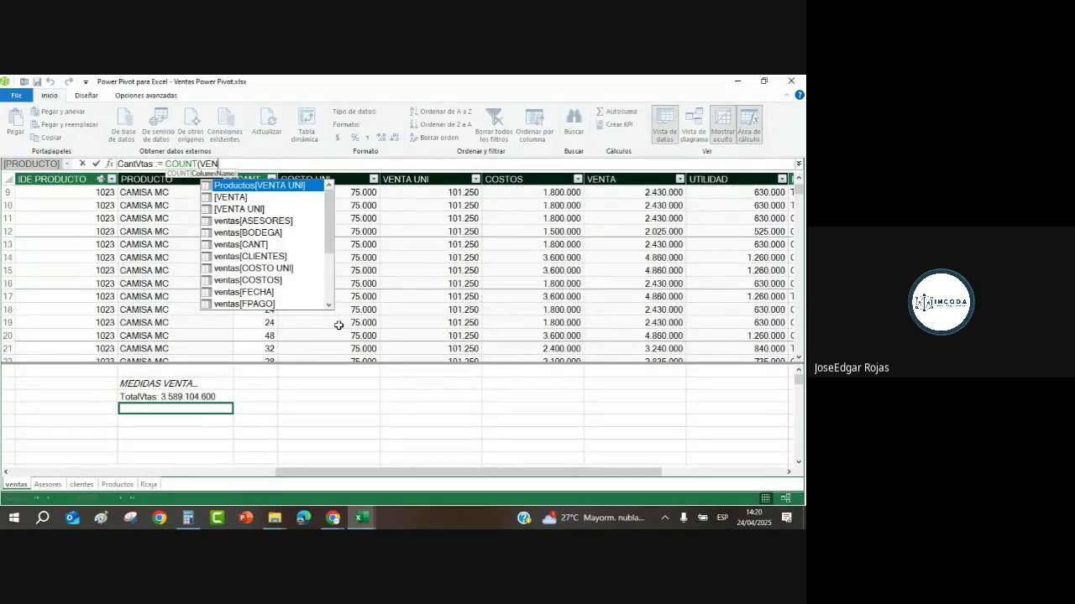
left_click_drag(328, 250, 323, 299)
left_click(259, 294)
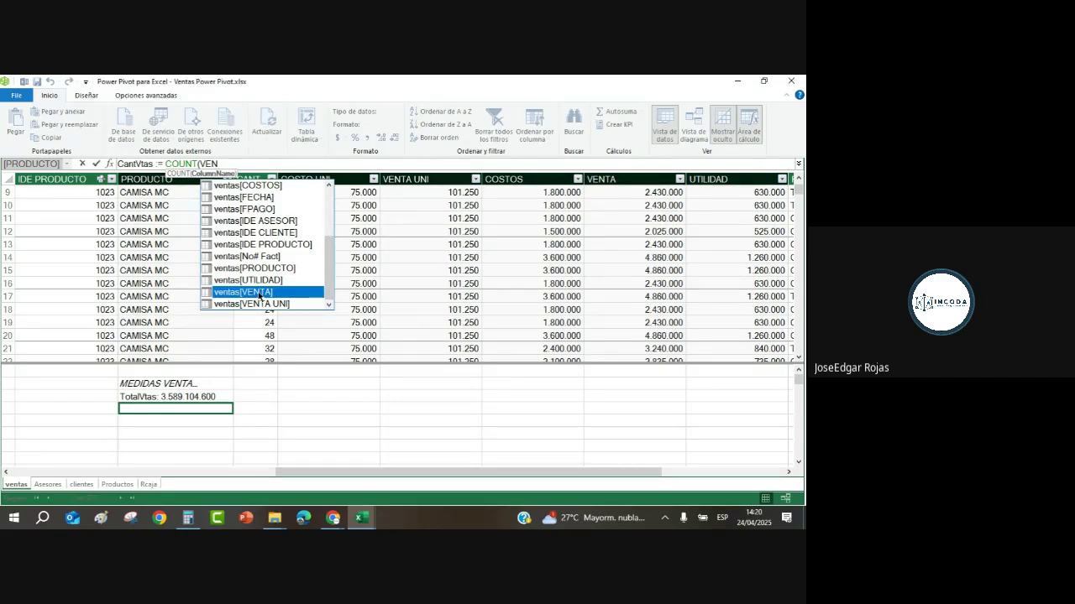
double_click(259, 293)
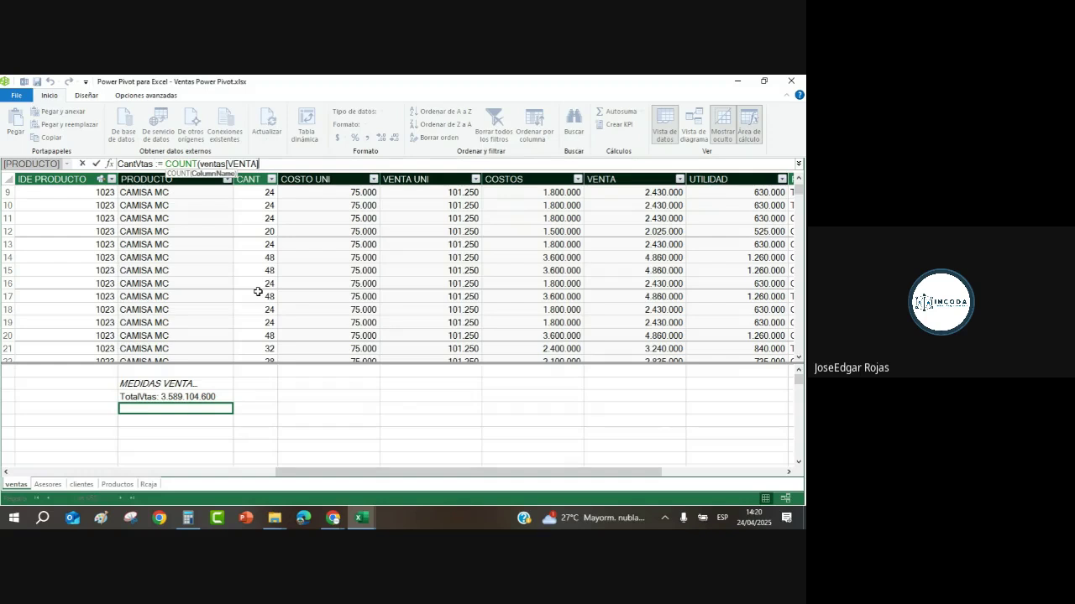
type(")")
key("Return")
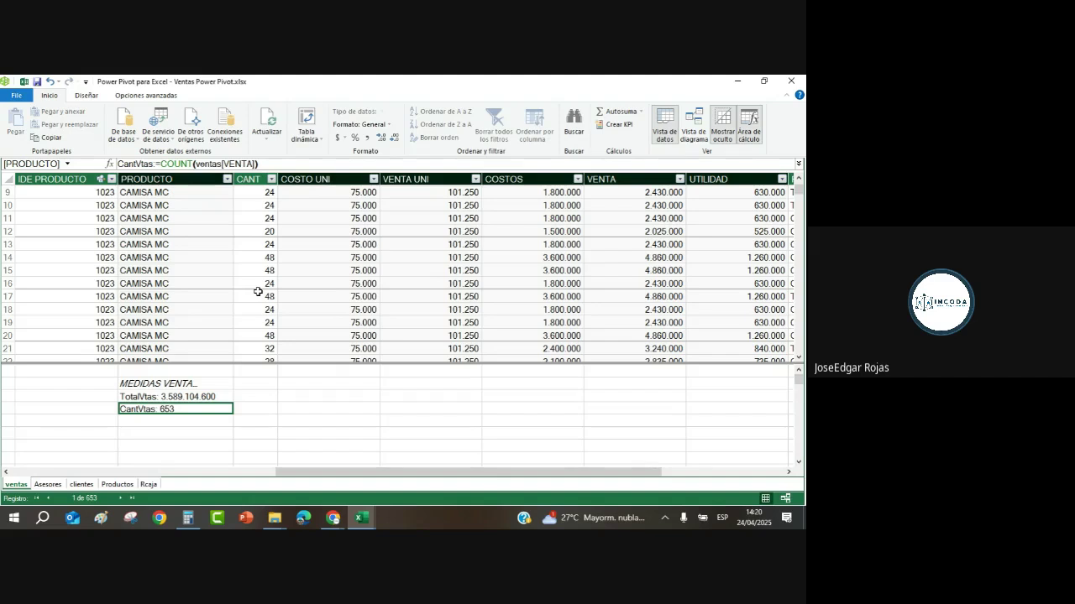
Begin a measure named PromeVtas directly below CantVtas, using := and the AVERAGE function.
left_click(145, 422)
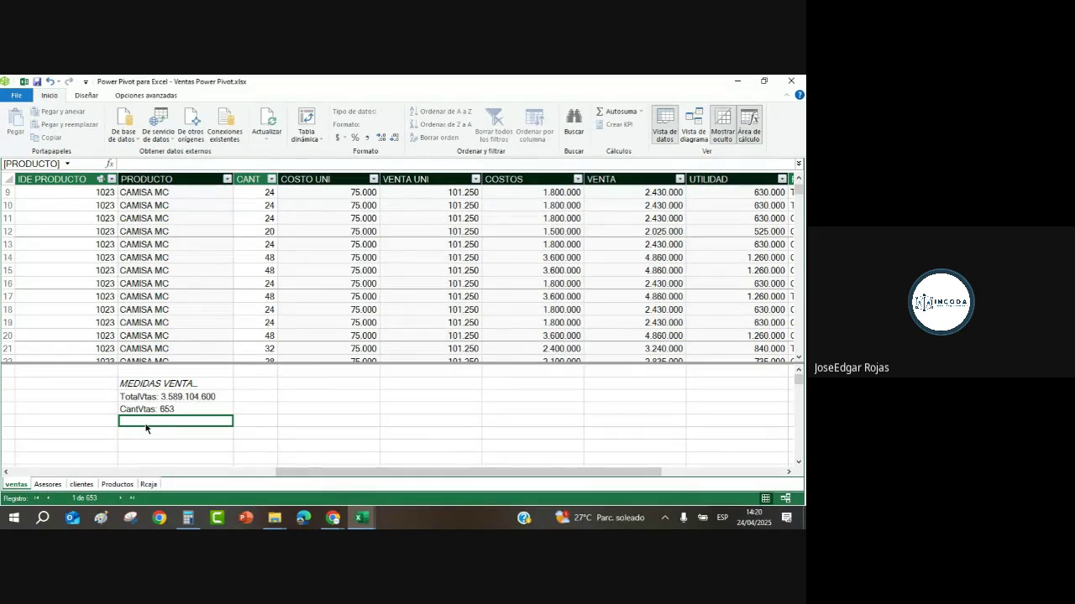
type("Prome")
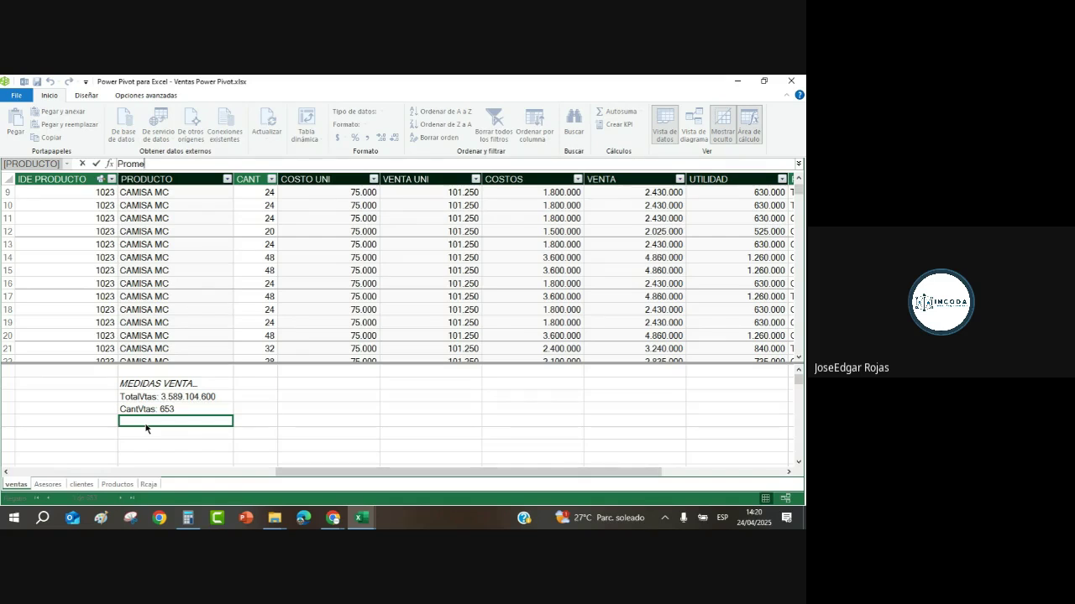
type("Vtas")
type(":= AVER")
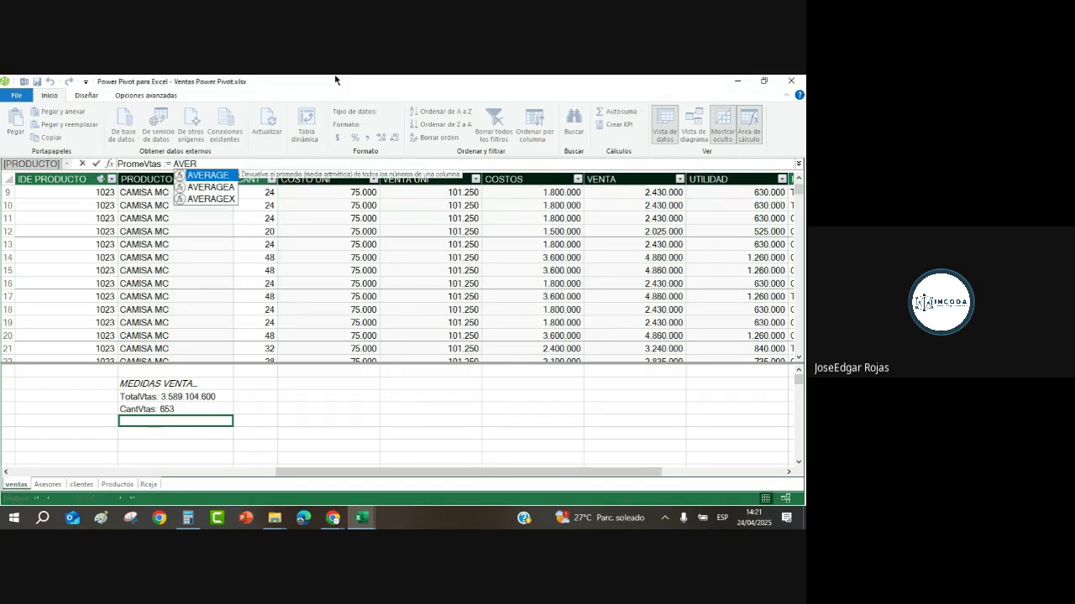
type("AGE(")
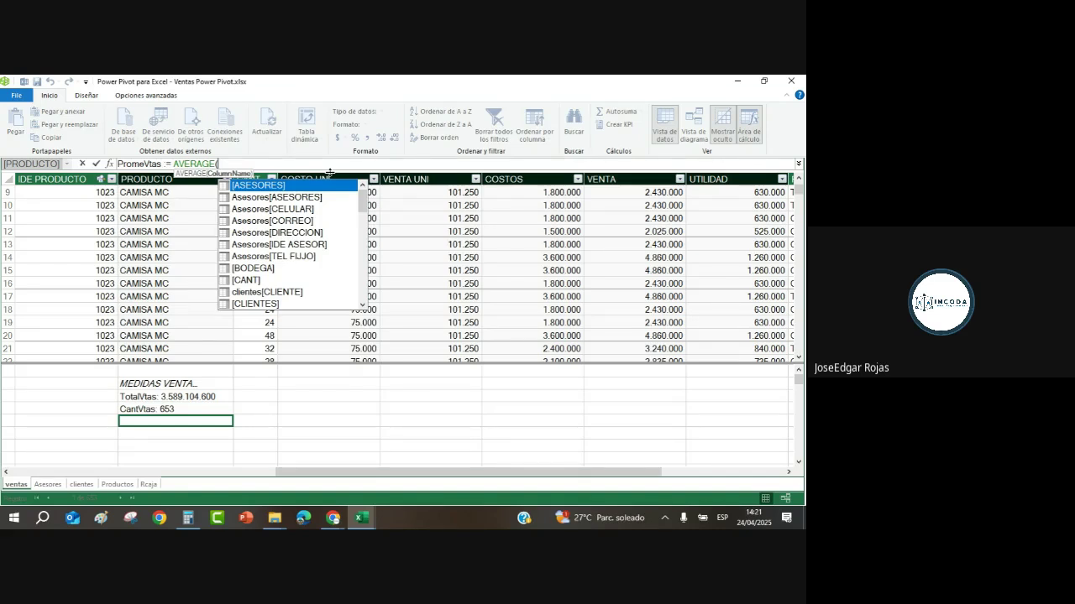
Complete the PromeVtas formula with ventas[VENTA] as the column to average and commit it.
type("VENTS")
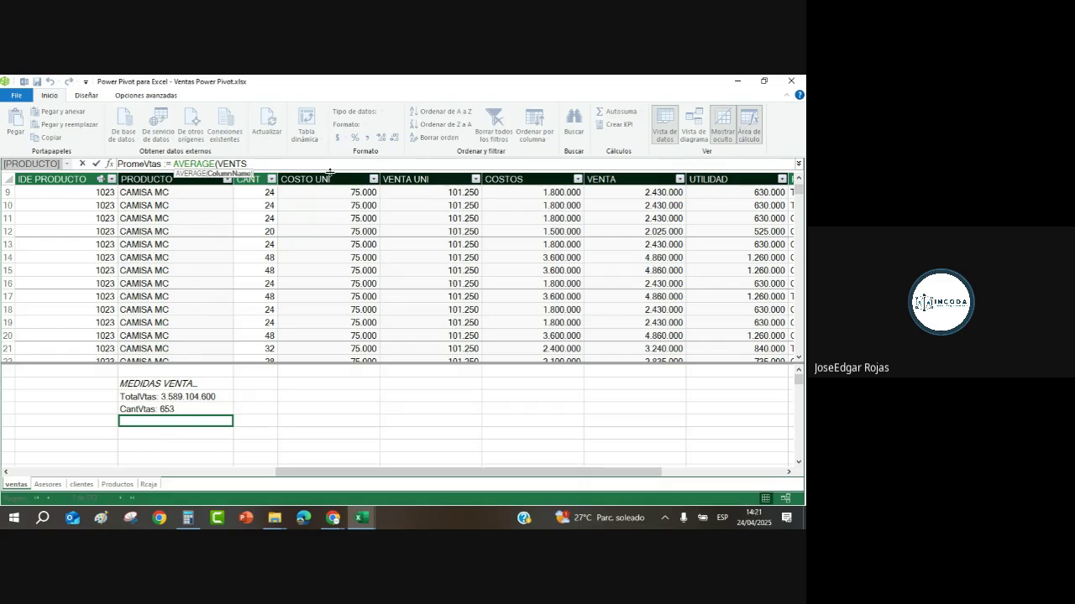
key("BackSpace")
type("AS")
scroll(293, 227, "down", 3)
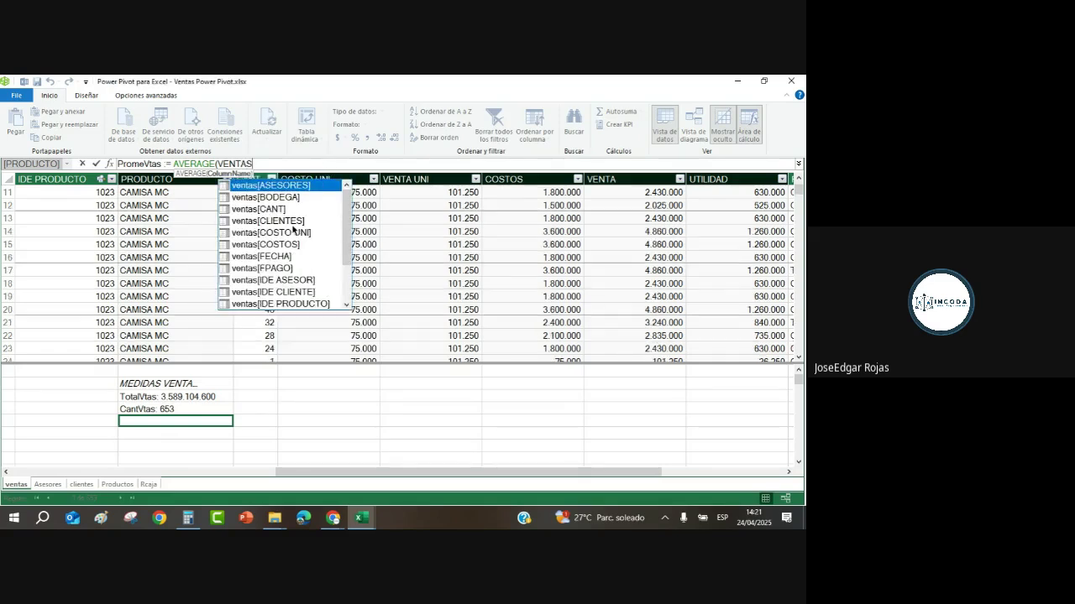
left_click(275, 294)
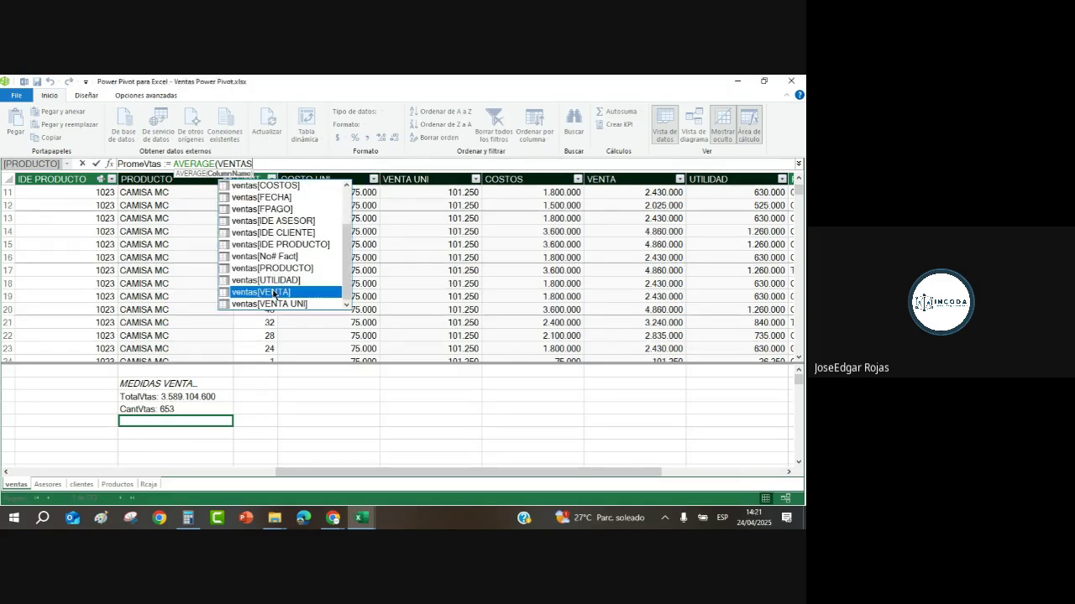
double_click(273, 294)
type(")")
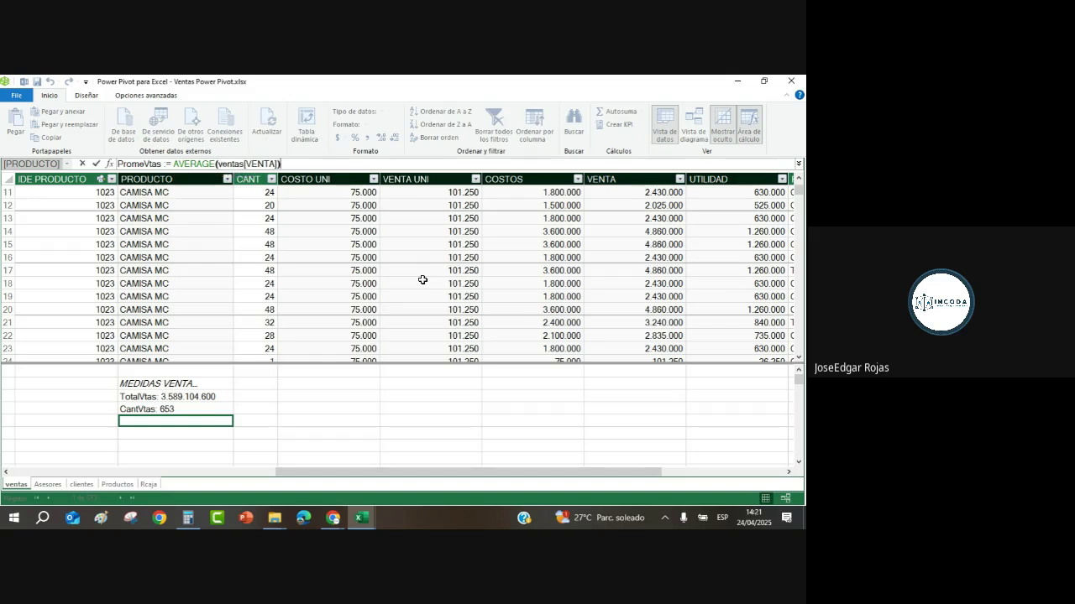
key("Return")
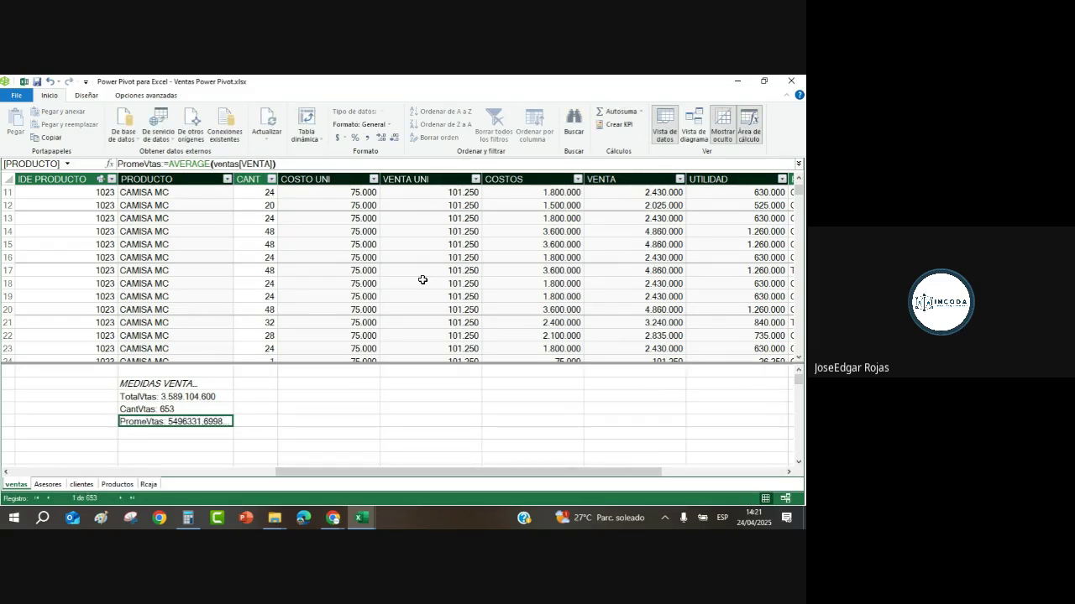
Format the PromeVtas measure with a thousands separator and no decimal places.
left_click(366, 139)
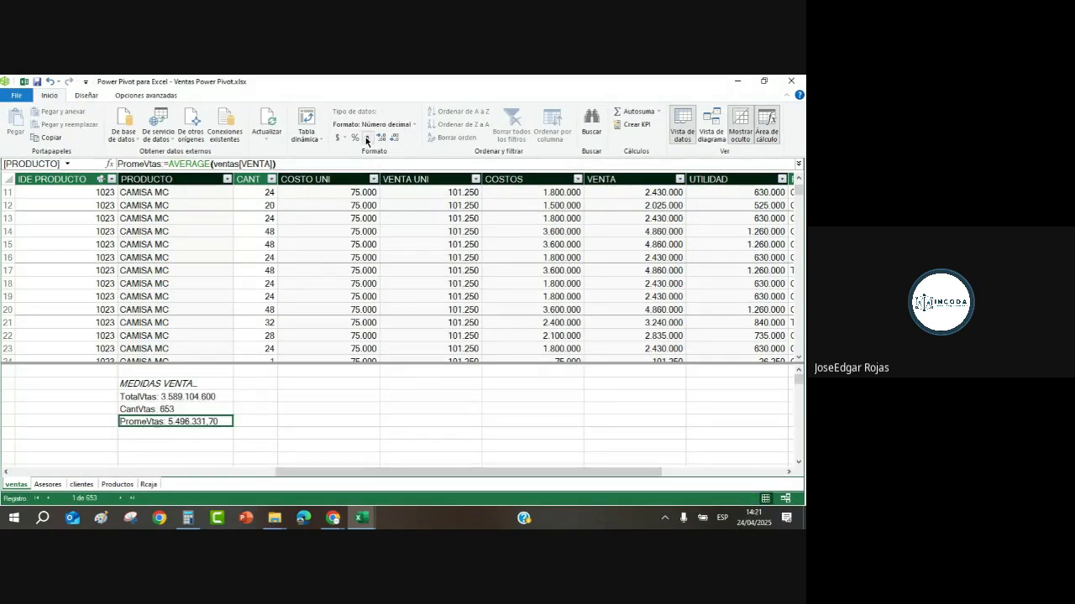
left_click(366, 139)
left_click(394, 139)
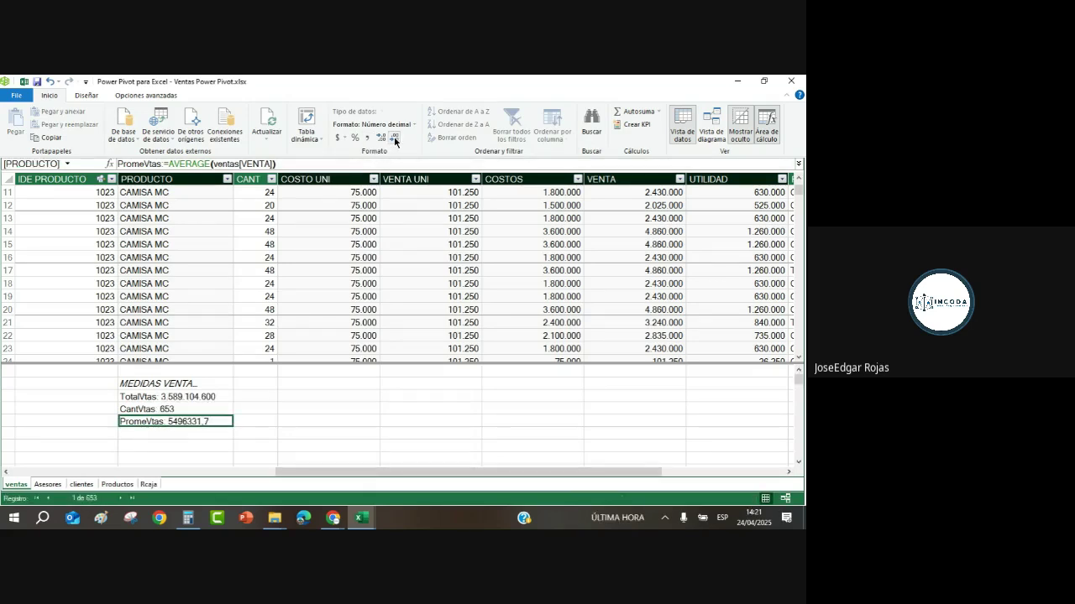
left_click(395, 140)
left_click(368, 141)
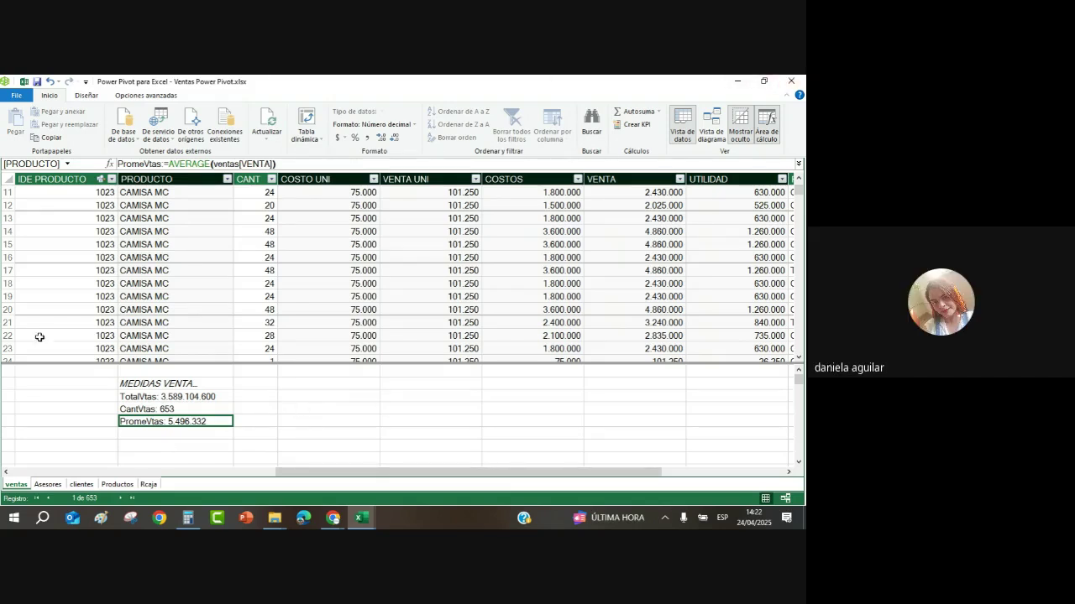
Expand the formula bar, enlarge its text and review the formulas of TotalVtas, CantVtas and PromeVtas.
left_click(183, 398)
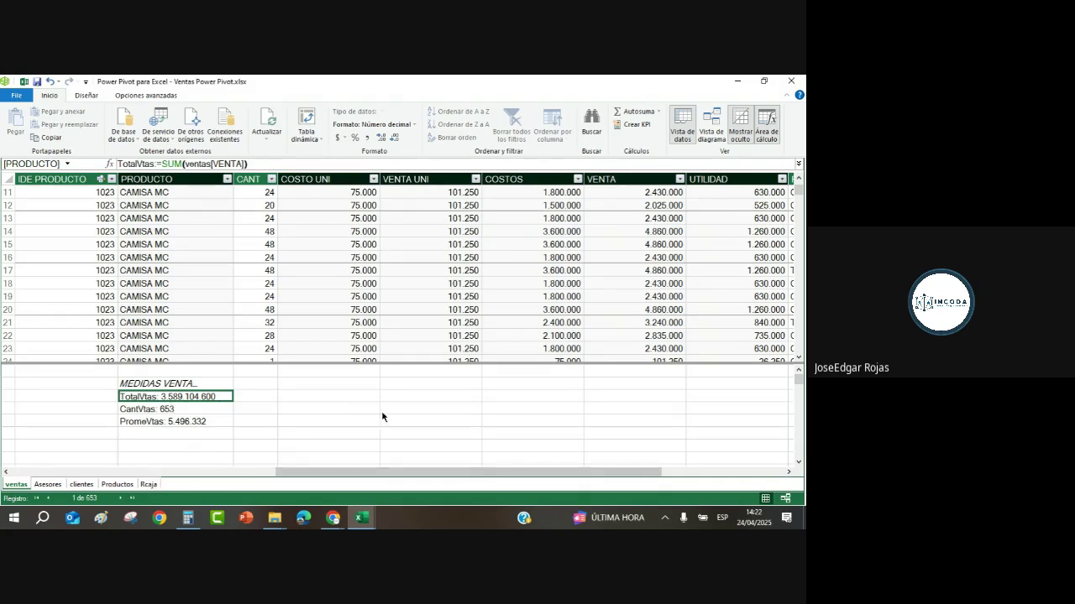
left_click(11, 486)
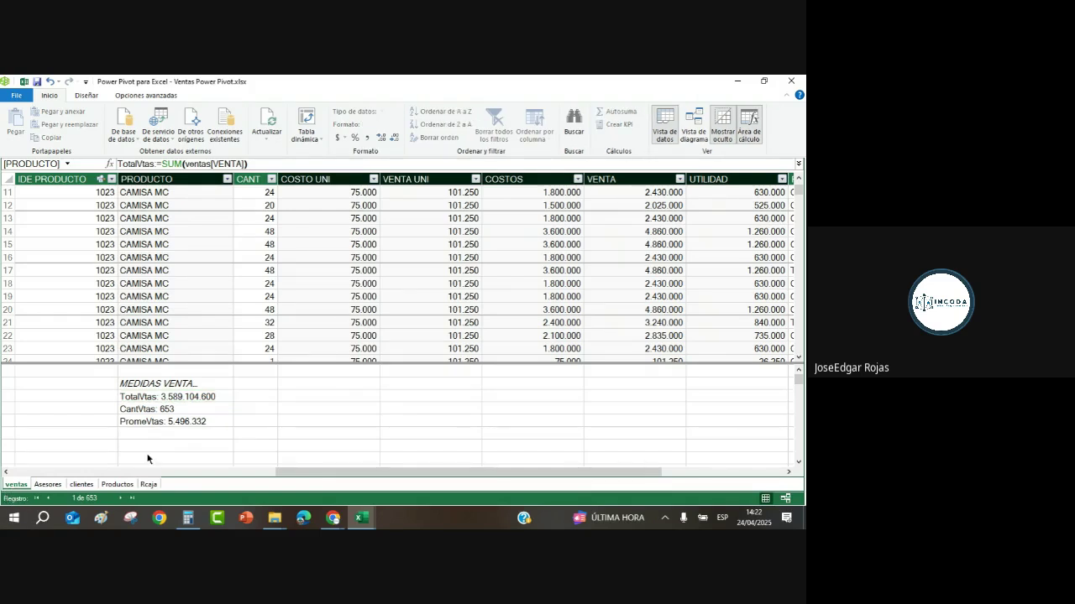
left_click(186, 399)
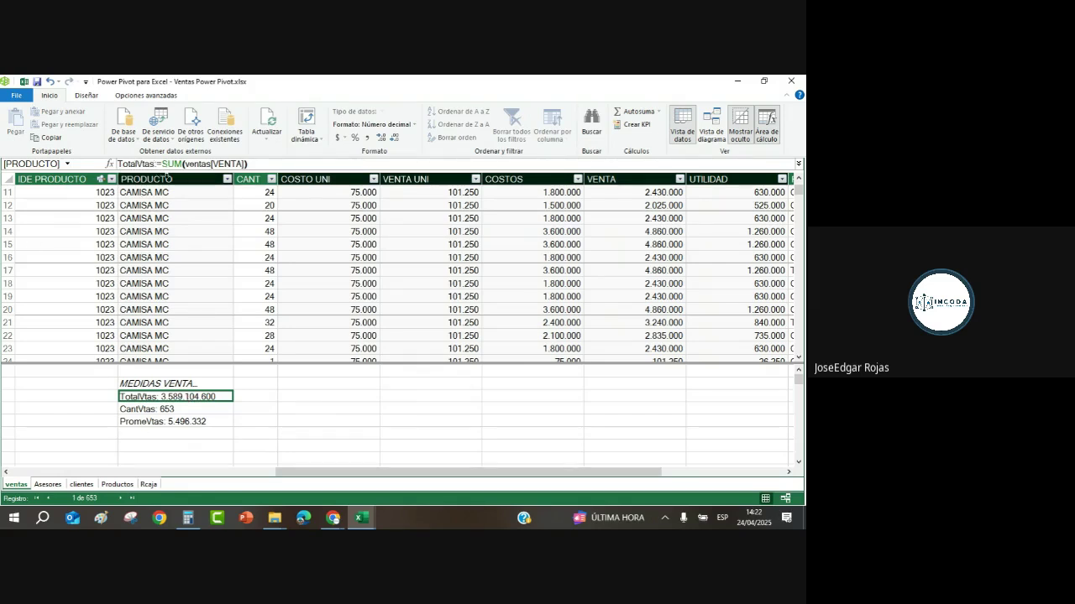
left_click(282, 163)
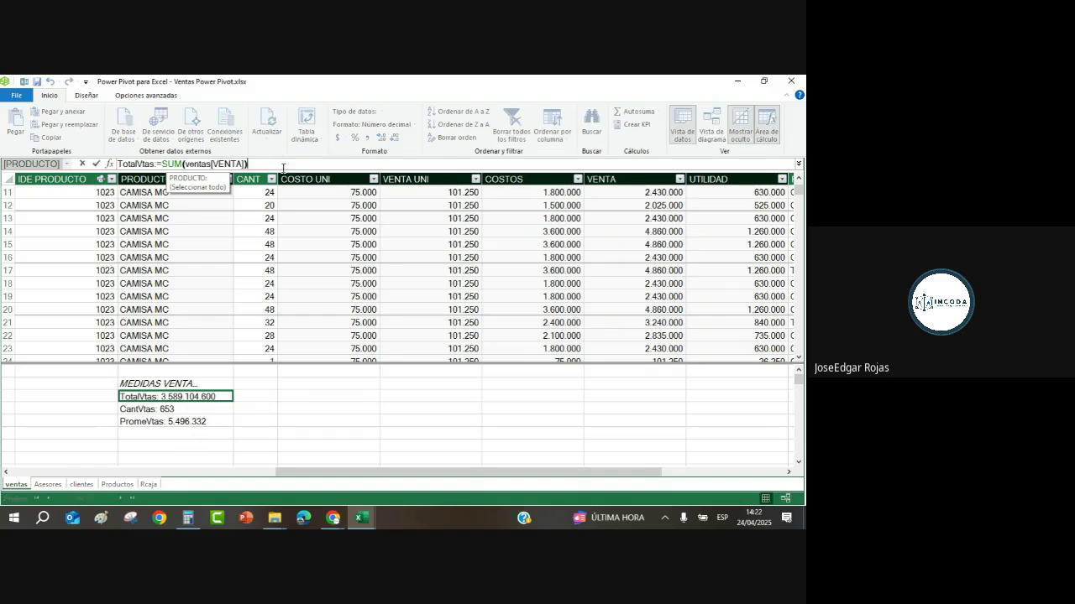
left_click_drag(289, 172, 289, 184)
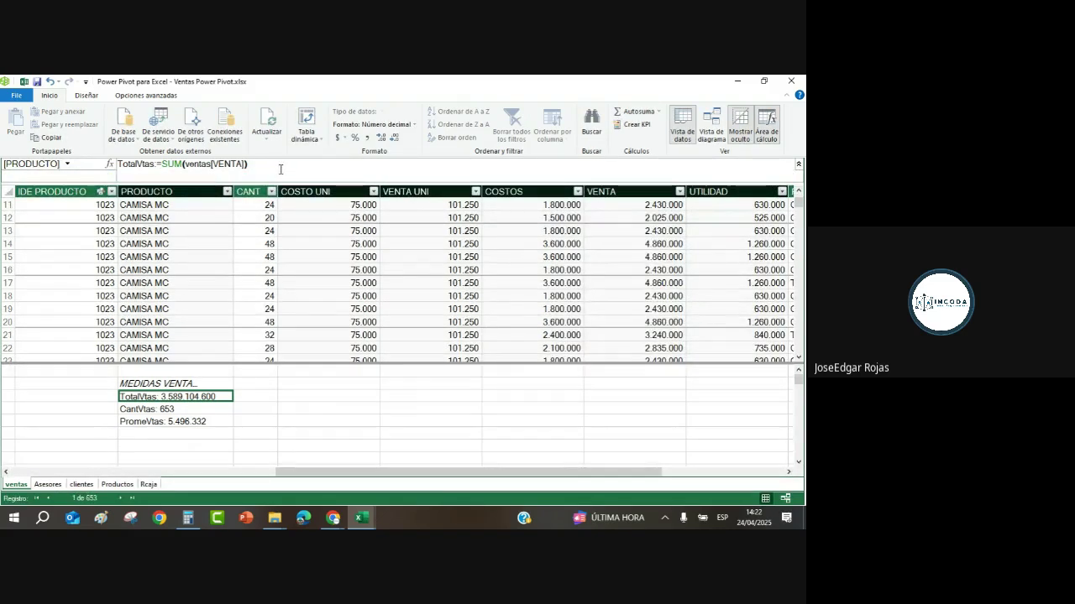
scroll(285, 168, "up", 3)
scroll(291, 171, "up", 1)
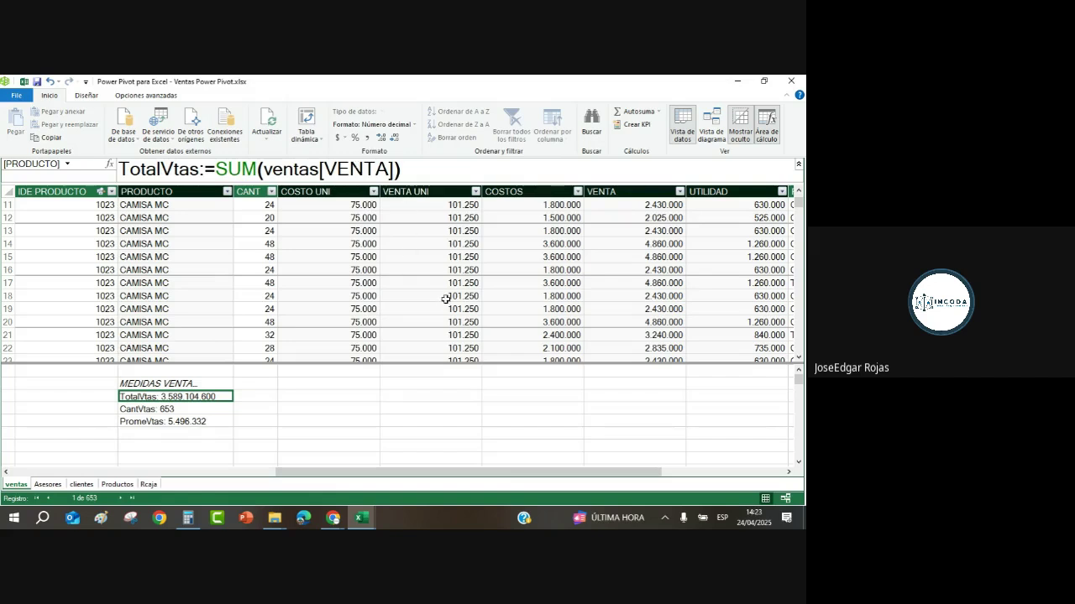
left_click(167, 411)
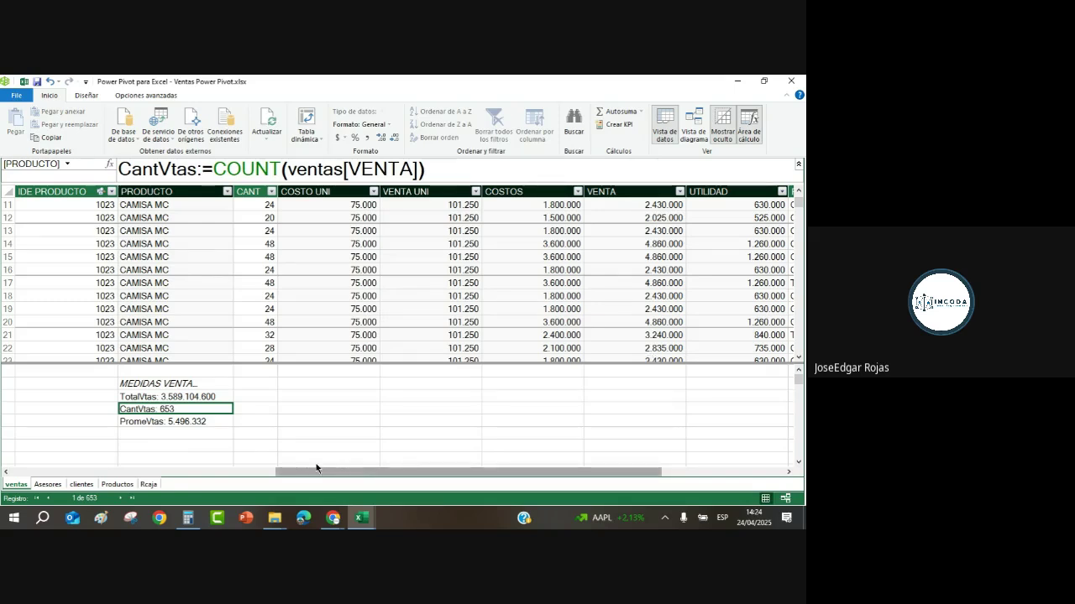
left_click(185, 422)
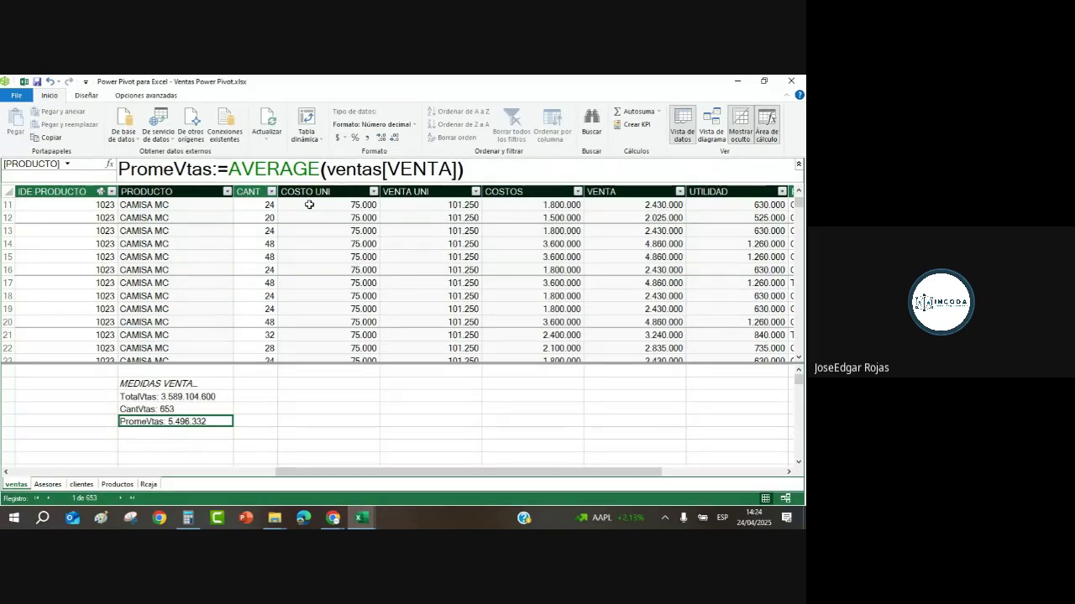
Enter the heading MEDIDAS COSTOS in the calculation area under COSTO UNI, level with the sales measures heading, and go to the cell below.
left_click(308, 387)
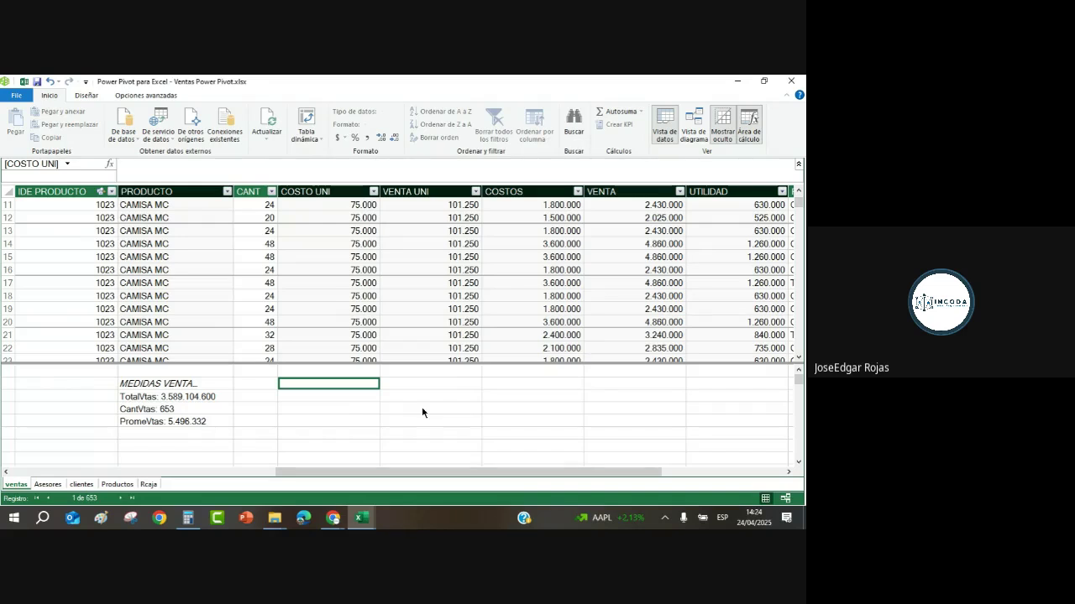
type("MEDIDAS C")
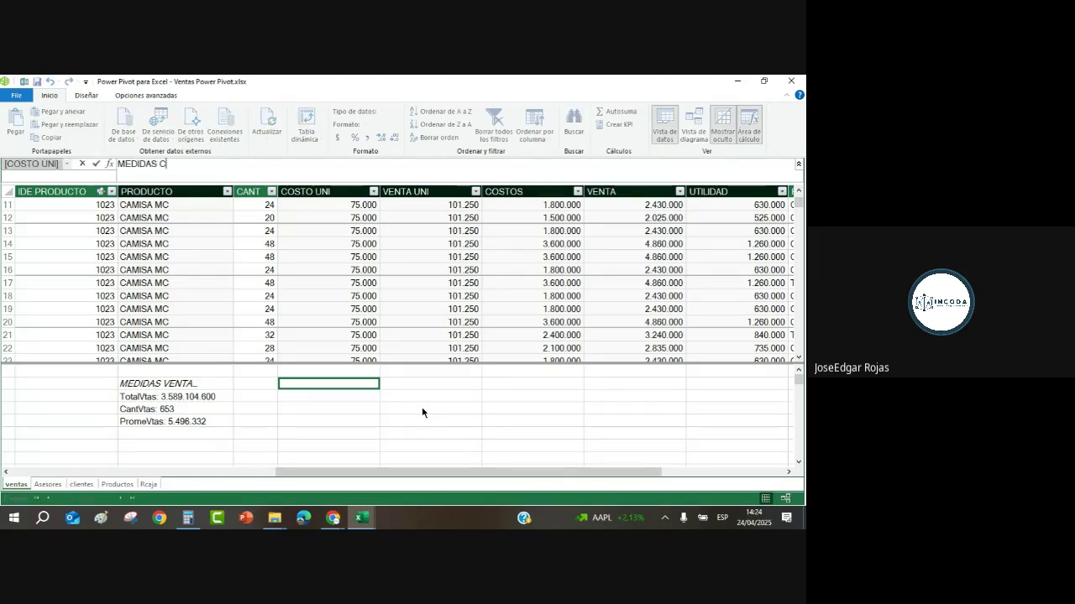
type("OSTOS")
key("Return")
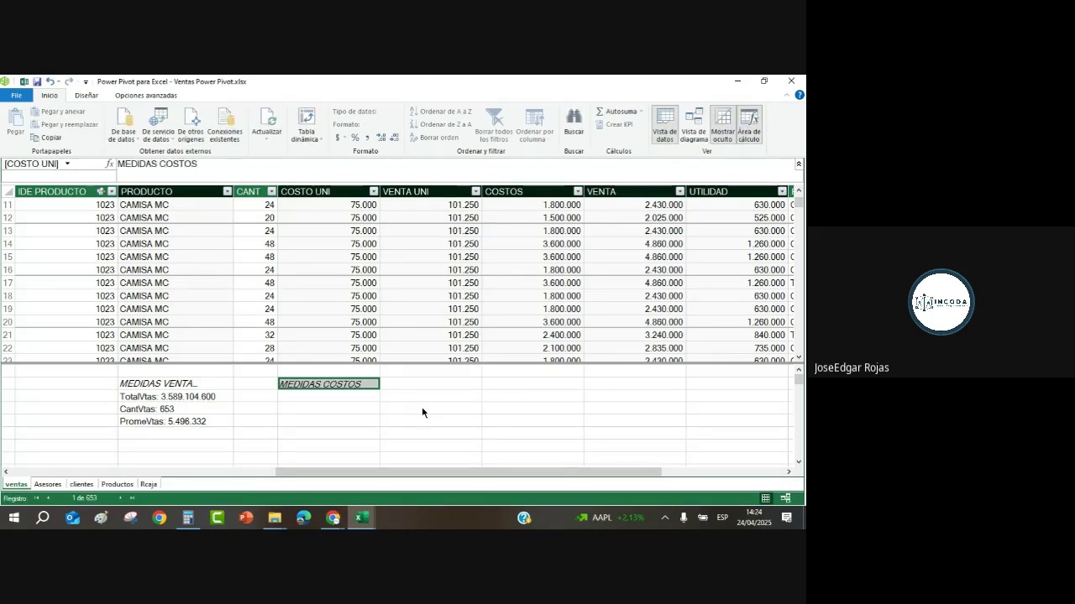
key("Down")
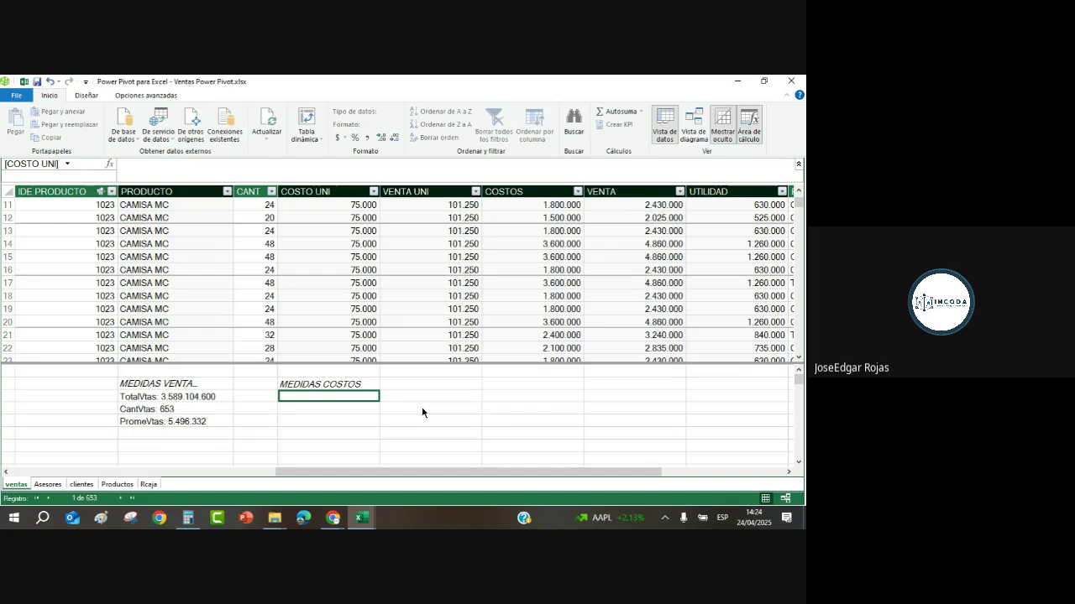
Switch to the Google Meet call, admit the waiting participant, look through the participant list and return to Power Pivot.
left_click(332, 519)
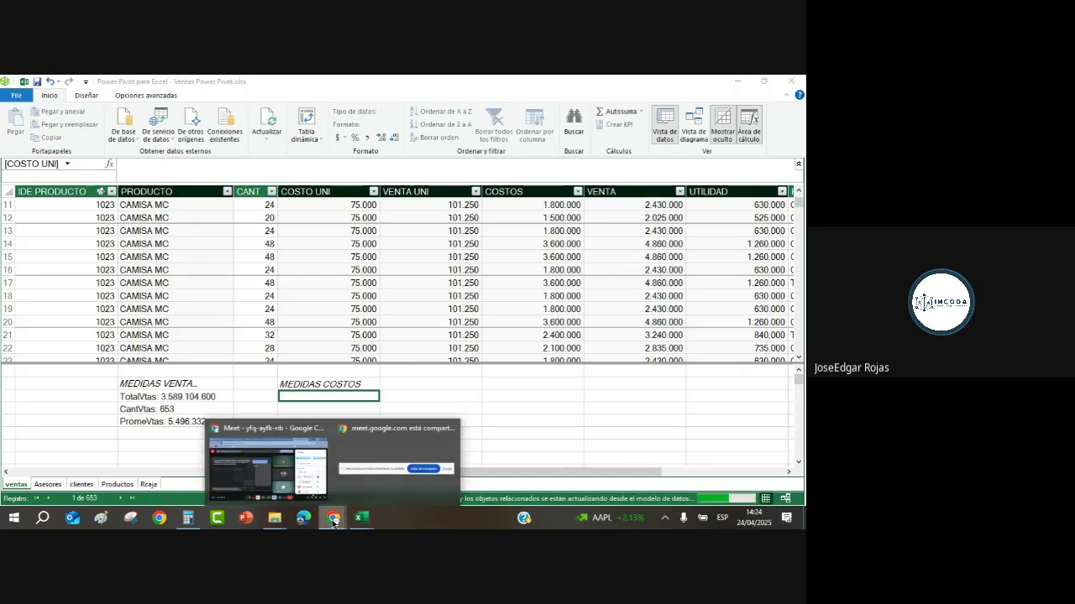
left_click(303, 475)
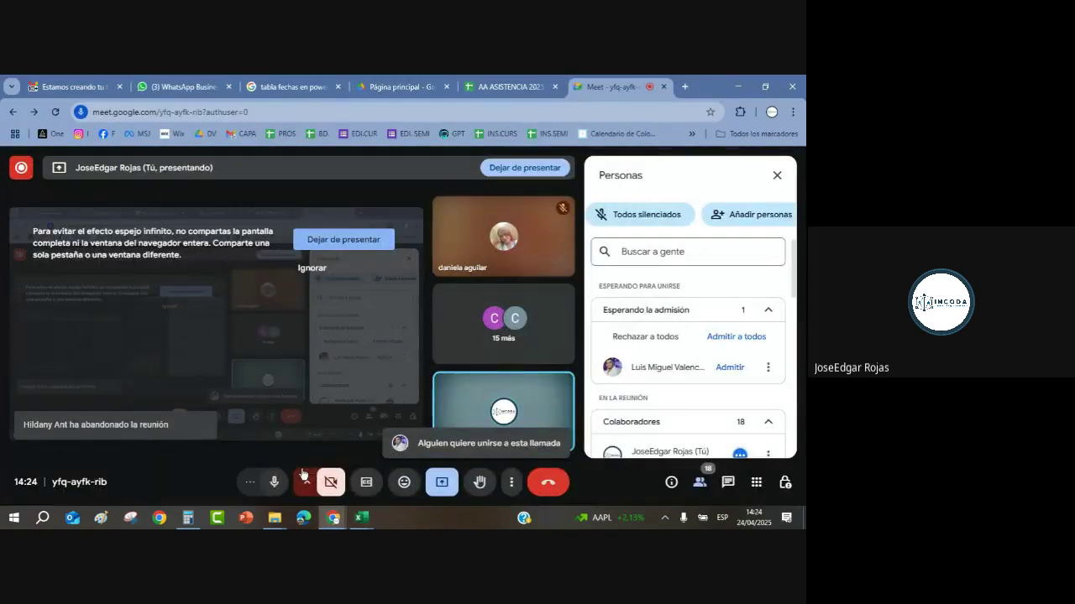
left_click(730, 369)
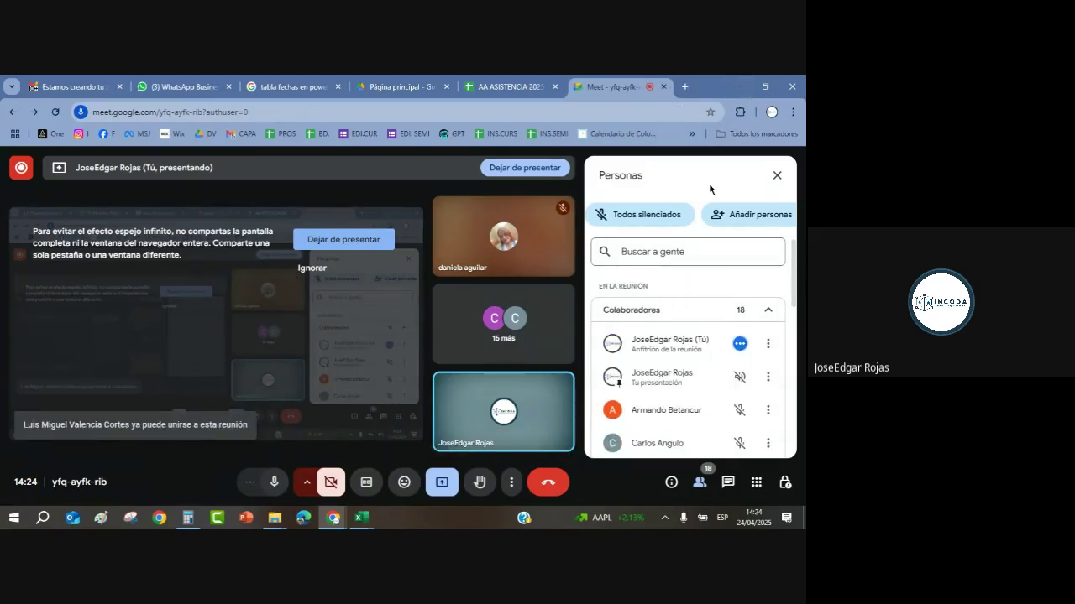
scroll(722, 269, "down", 3)
scroll(725, 269, "down", 5)
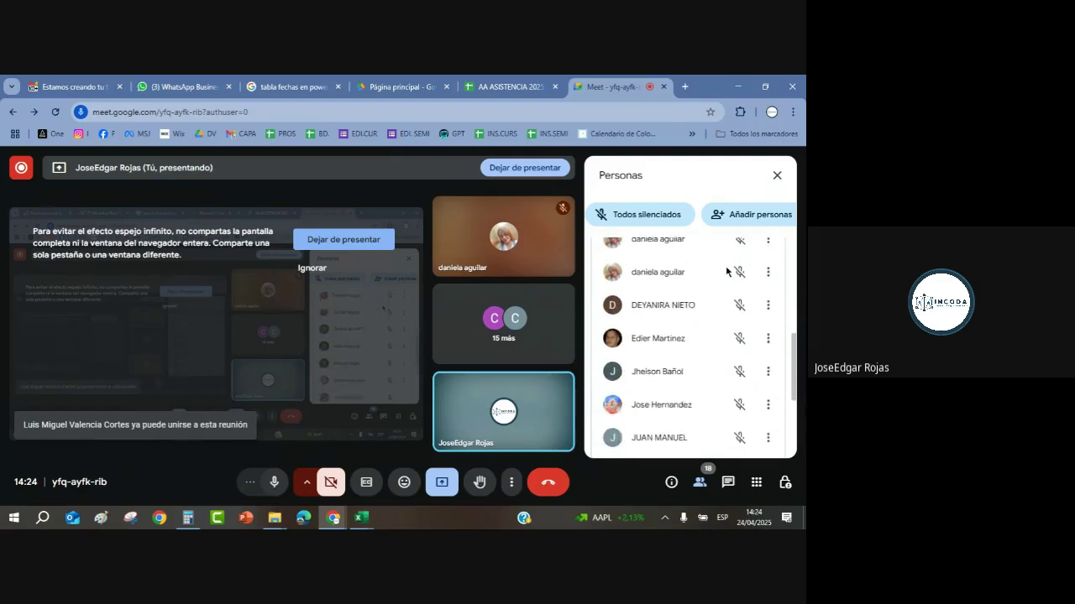
scroll(727, 269, "down", 4)
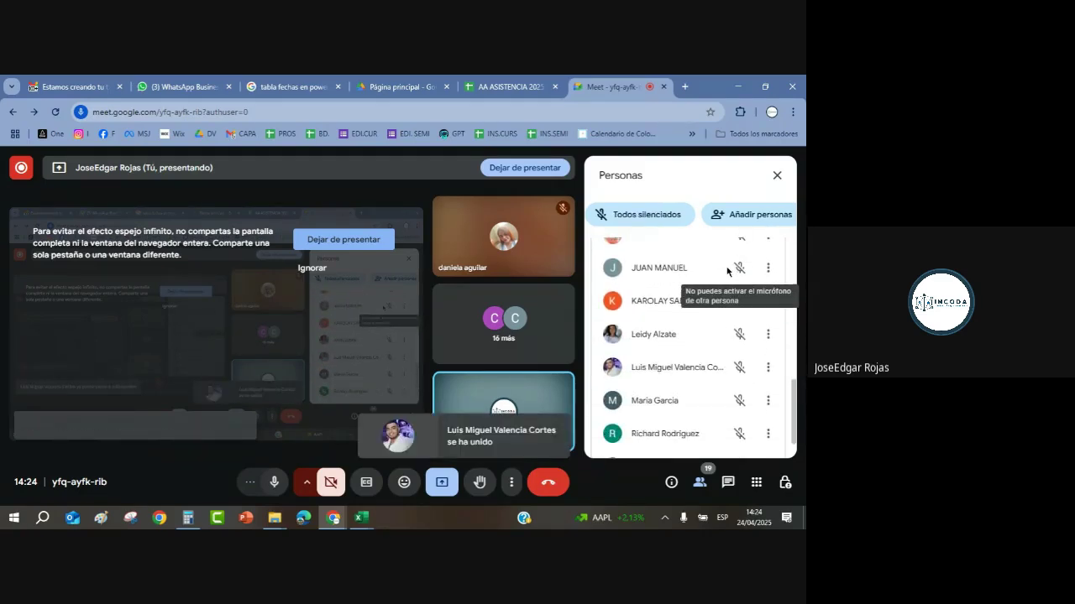
scroll(727, 270, "up", 12)
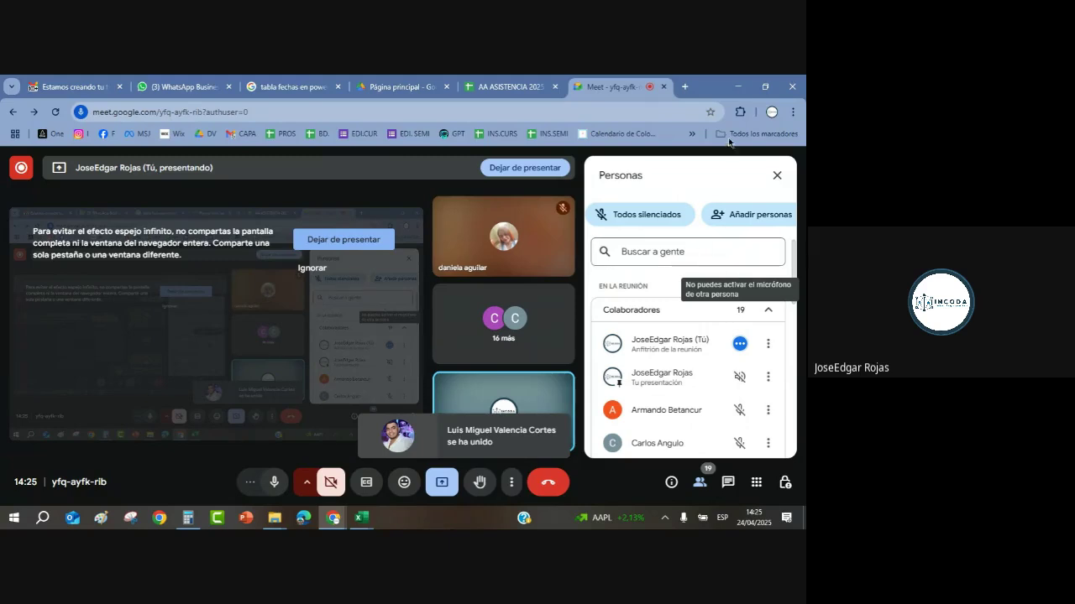
left_click(737, 88)
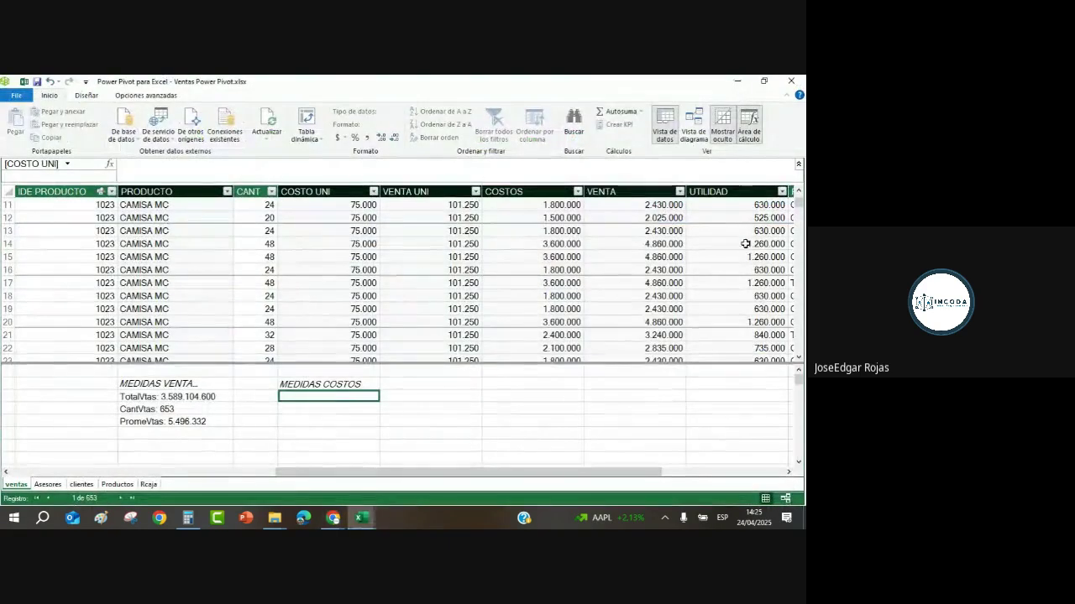
Look over the products offered in the PRODUCTO column's filter list without applying a filter.
left_click(422, 307)
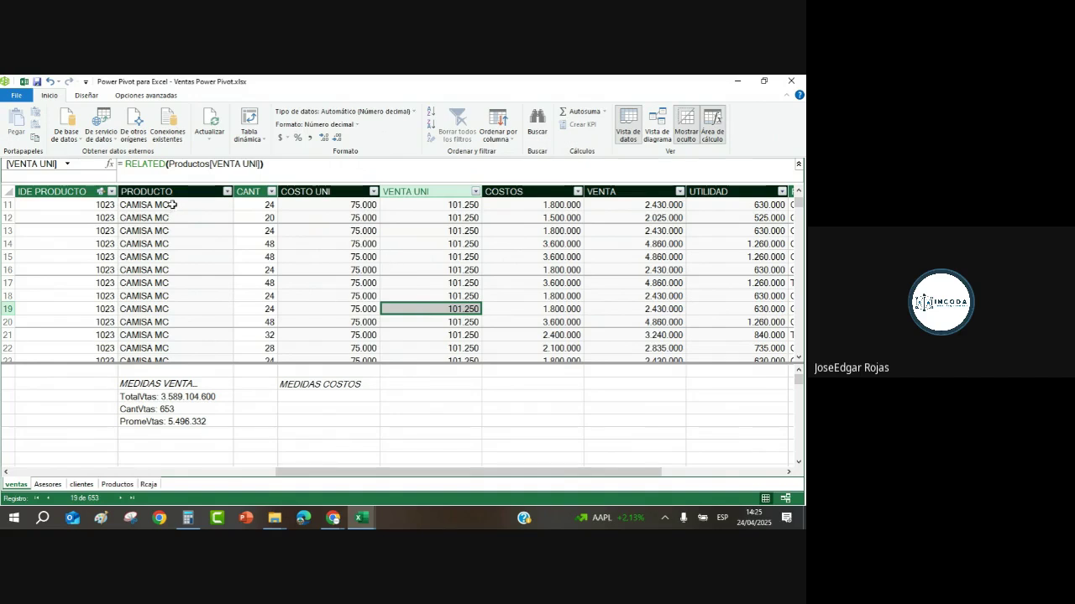
left_click(227, 192)
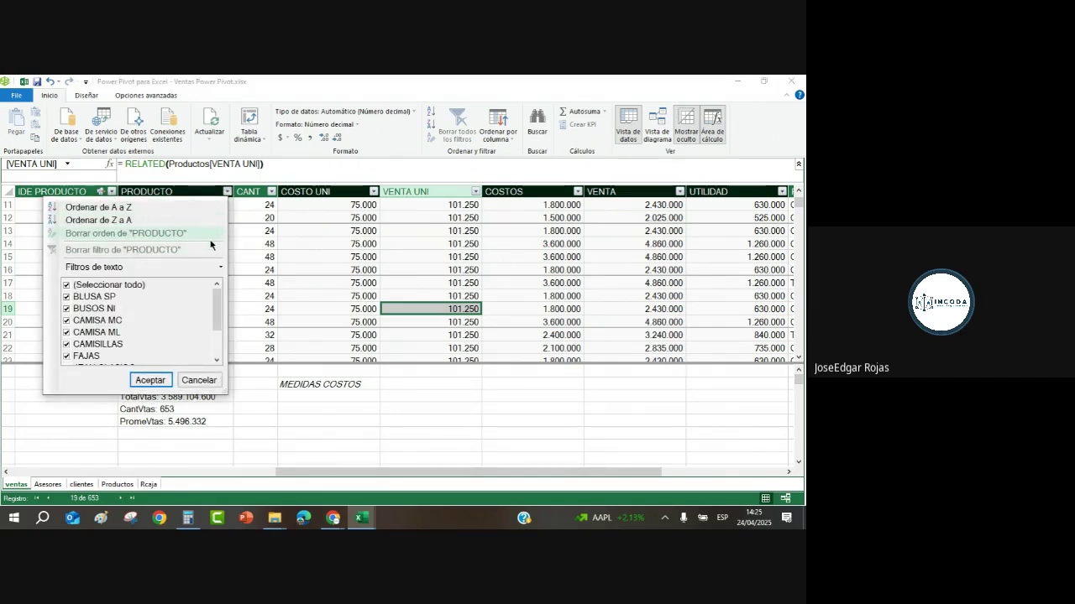
key("Escape")
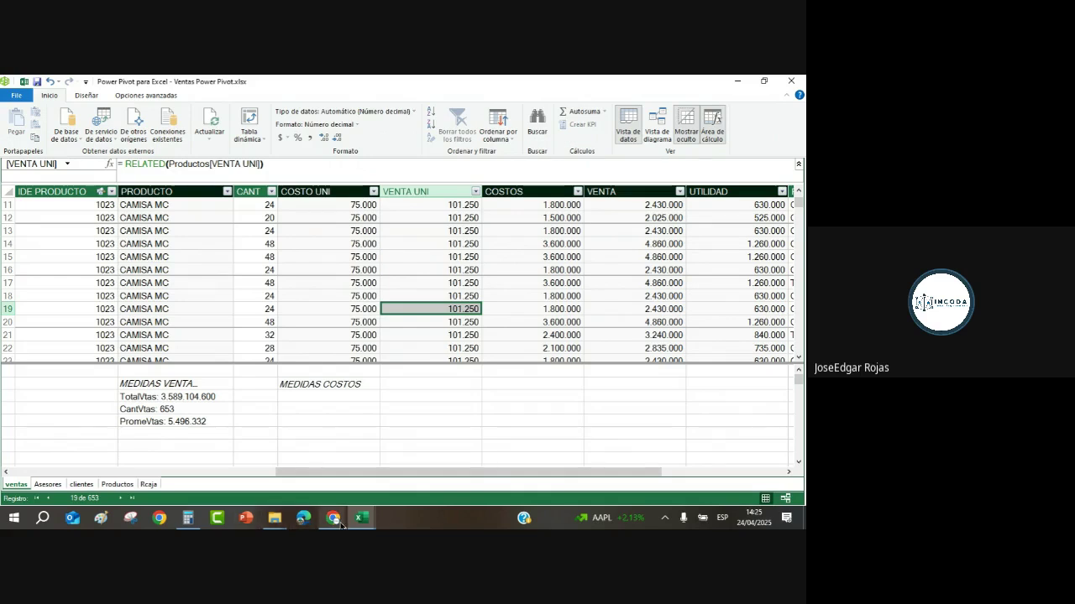
mouse_move(340, 525)
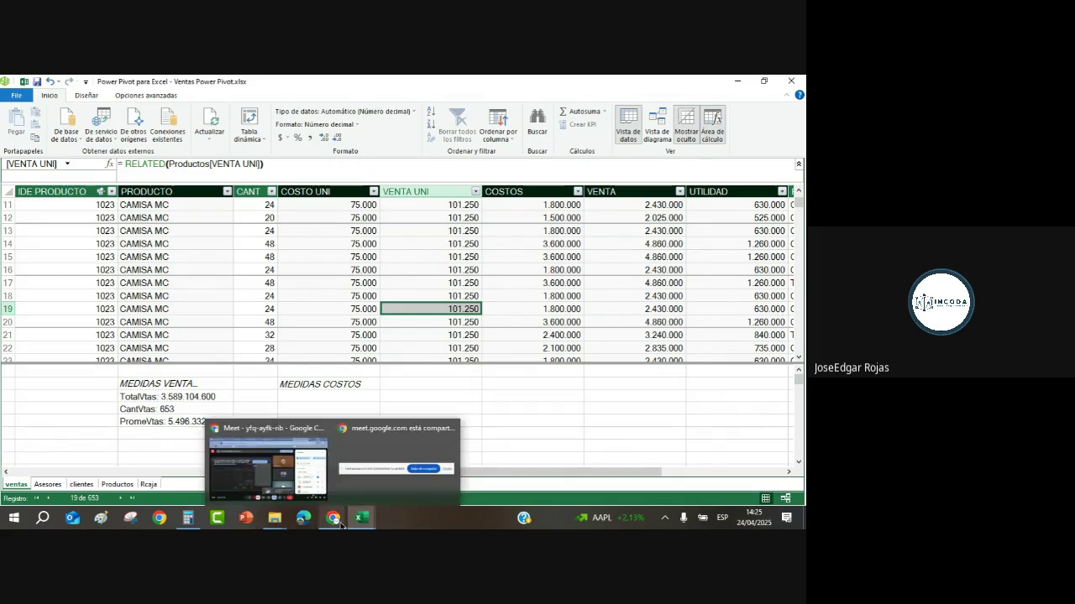
Begin a measure named TotalCostos directly below the MEDIDAS COSTOS heading, using := and the SUM function, with the formula text enlarged.
left_click(323, 398)
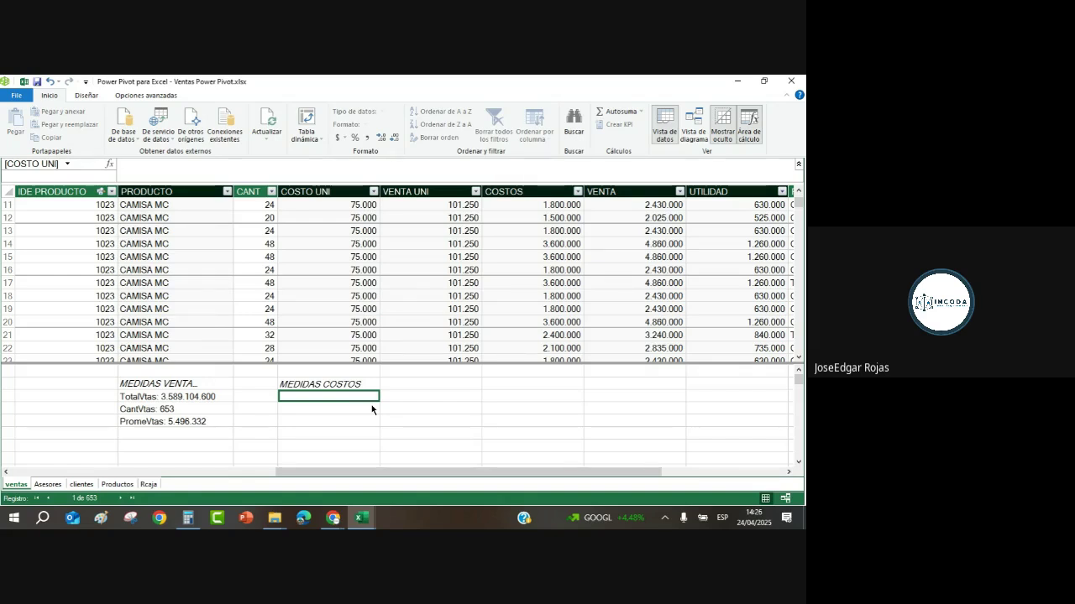
type("Total")
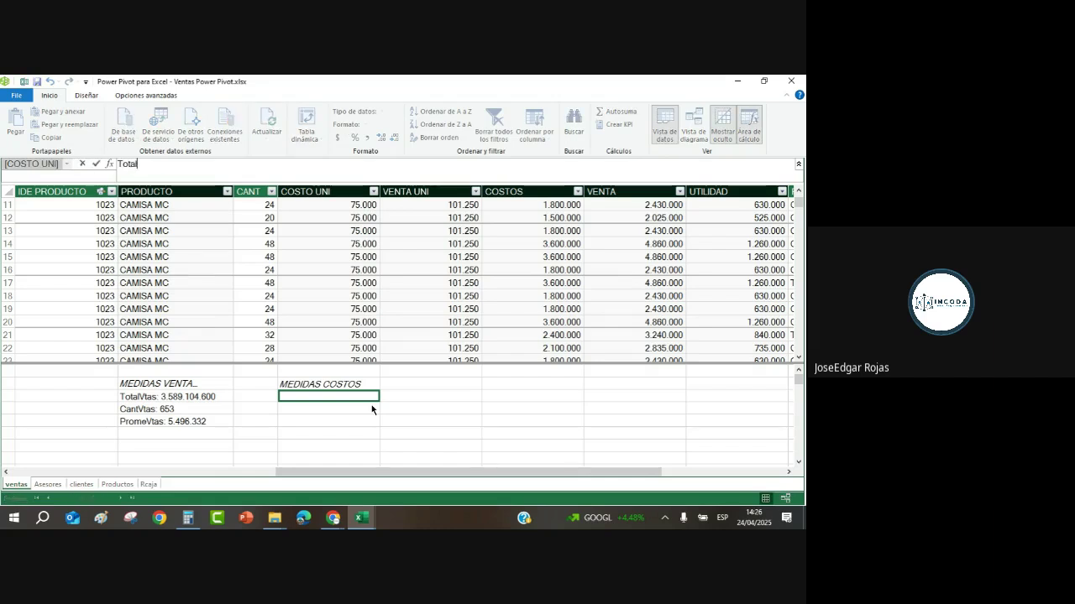
type("Costos")
scroll(238, 177, "up", 4)
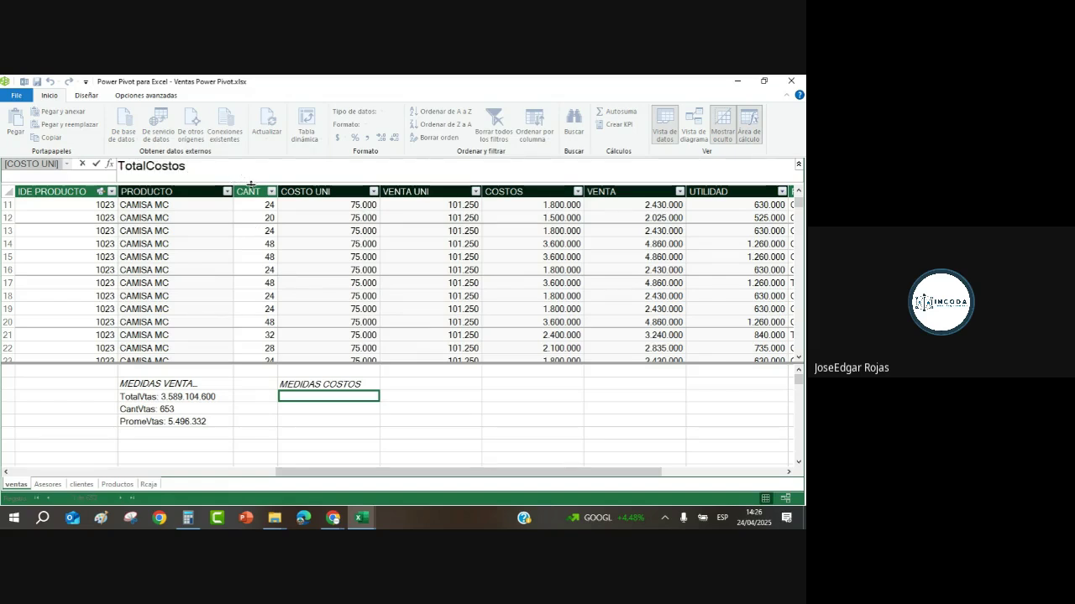
type(":= SUM")
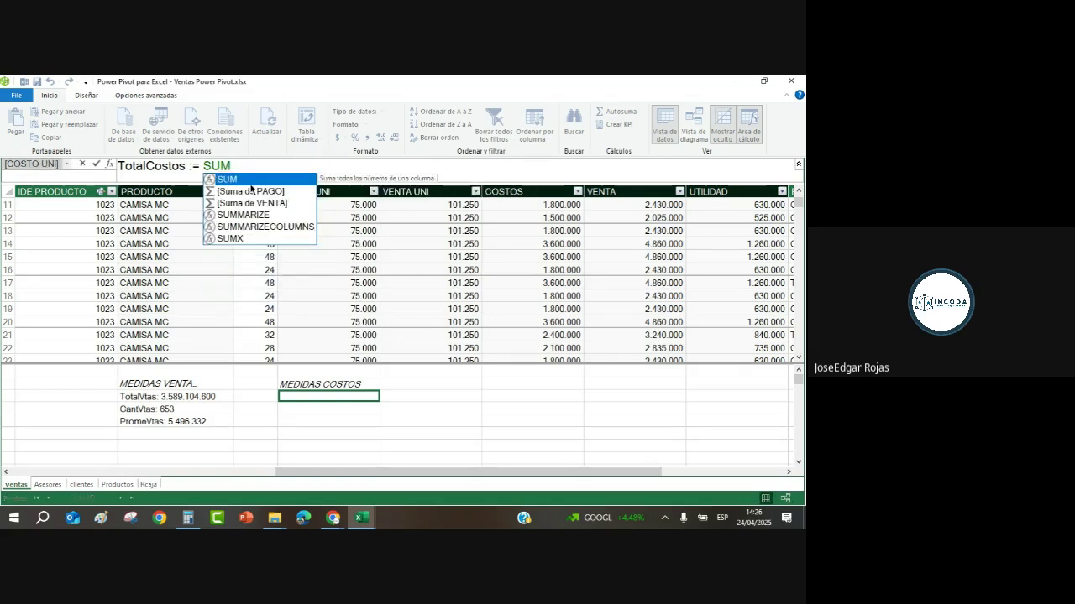
type("(")
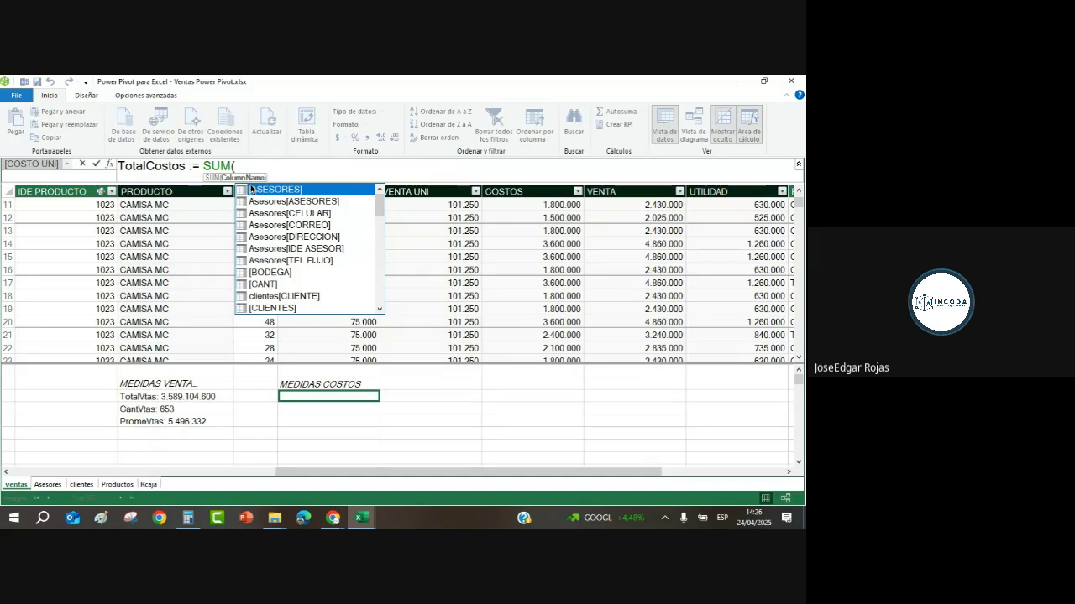
Complete the TotalCostos formula with the ventas[COSTOS] column as the SUM argument and close the parenthesis.
type("VERNTA")
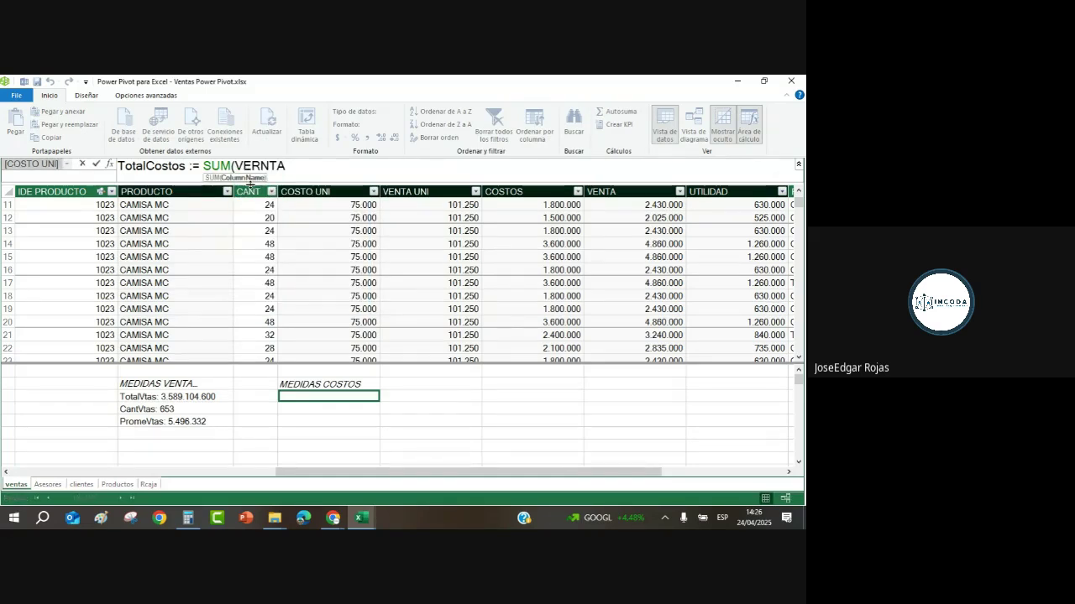
key("BackSpace")
key("BackSpace")
key("BackSpace")
key("BackSpace")
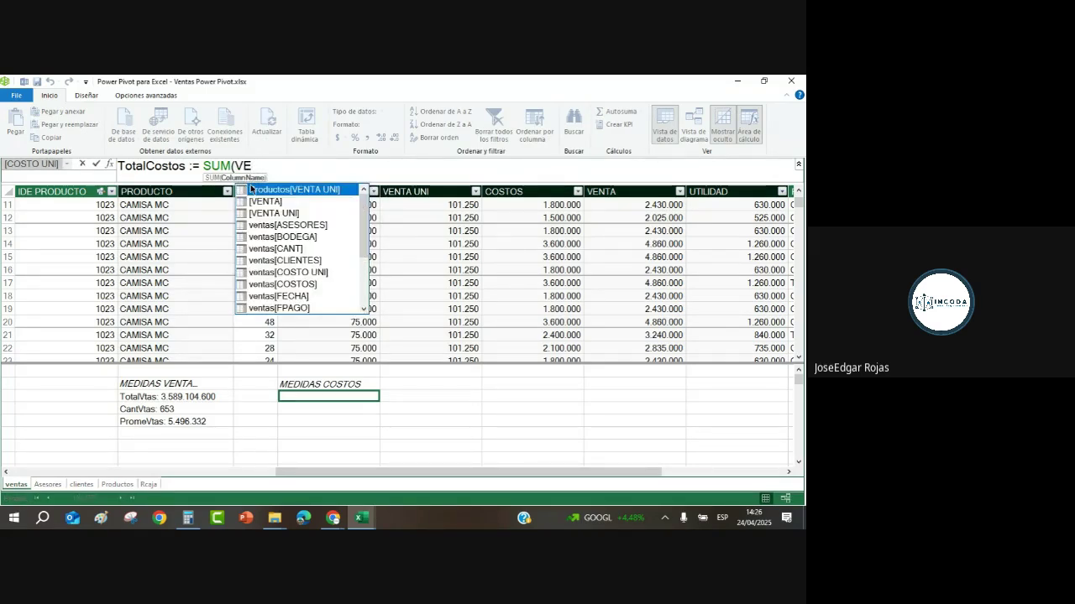
type("NTAS")
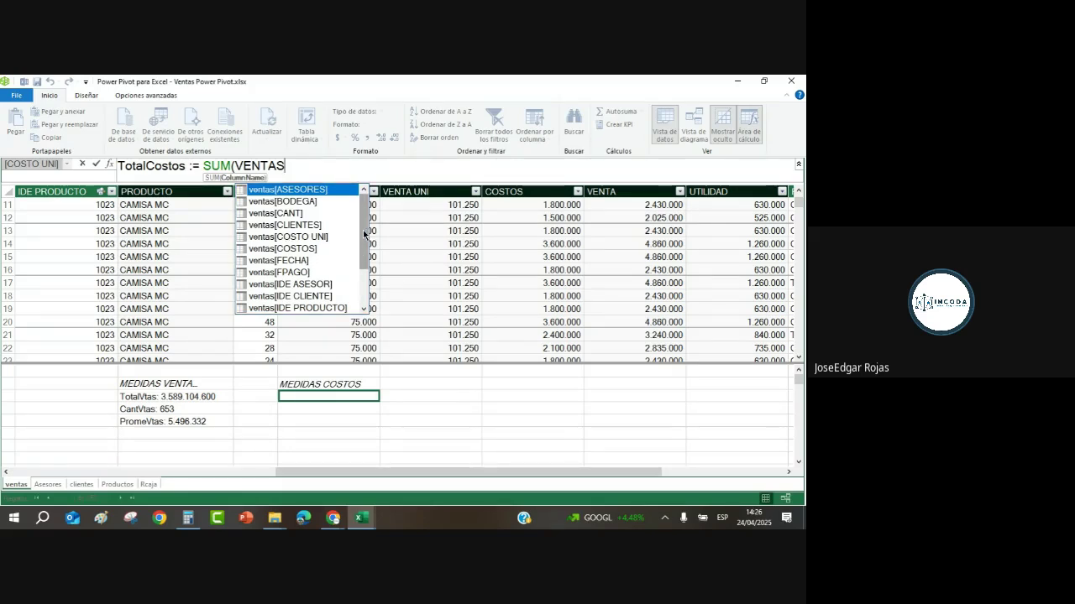
mouse_move(364, 234)
left_mouse_down()
mouse_move(361, 269)
mouse_move(359, 235)
left_mouse_up()
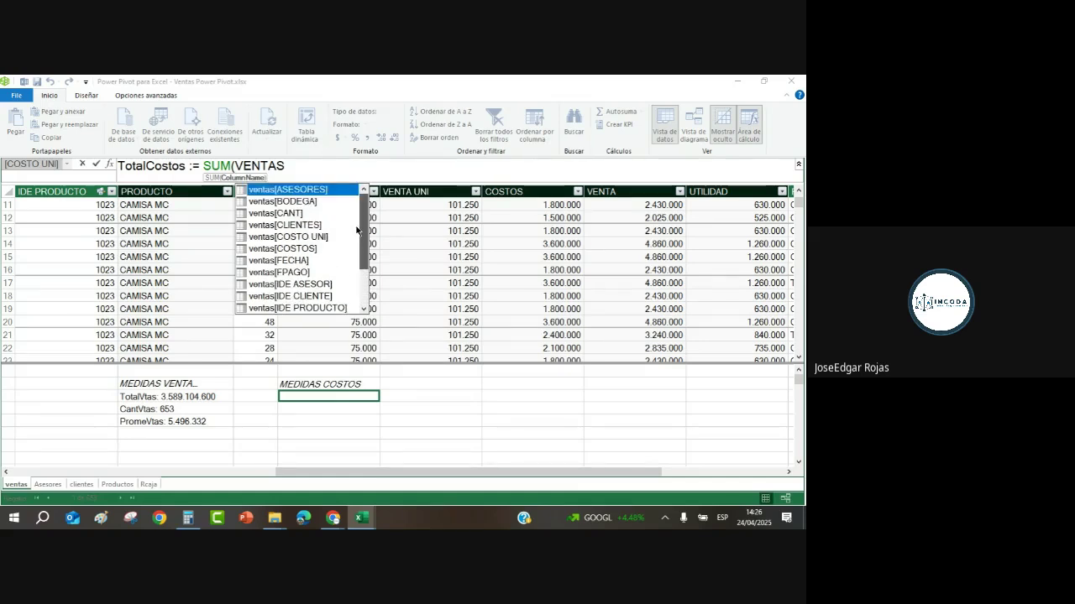
left_click(277, 250)
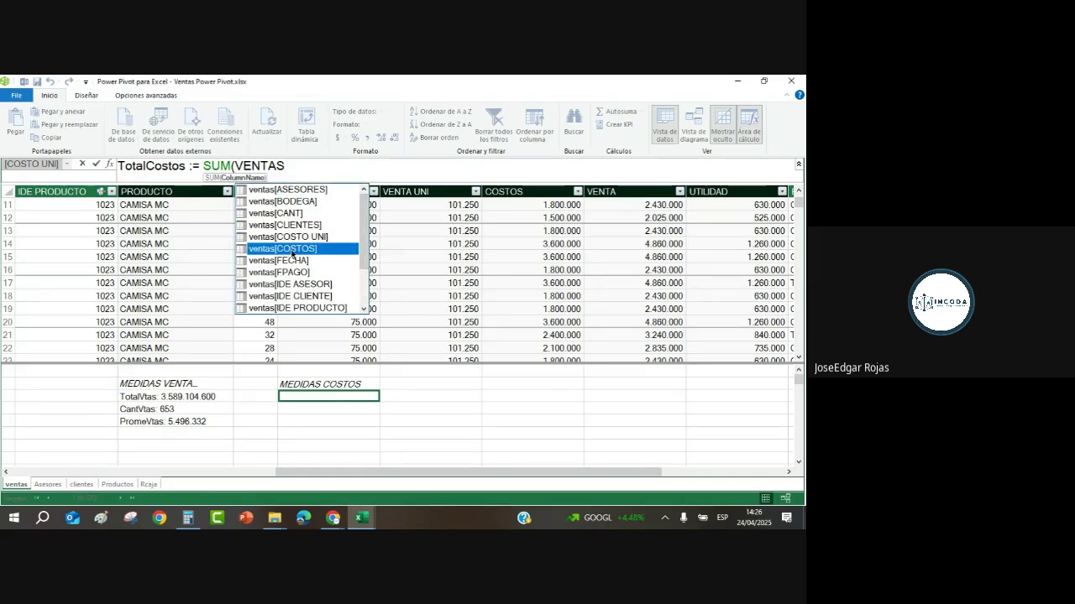
double_click(292, 249)
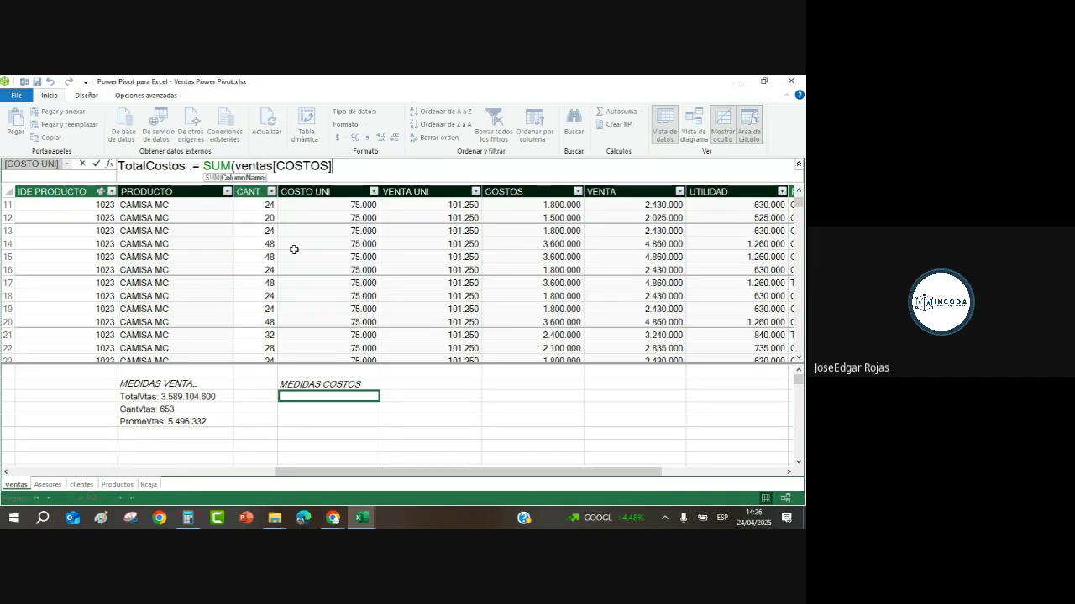
type(")")
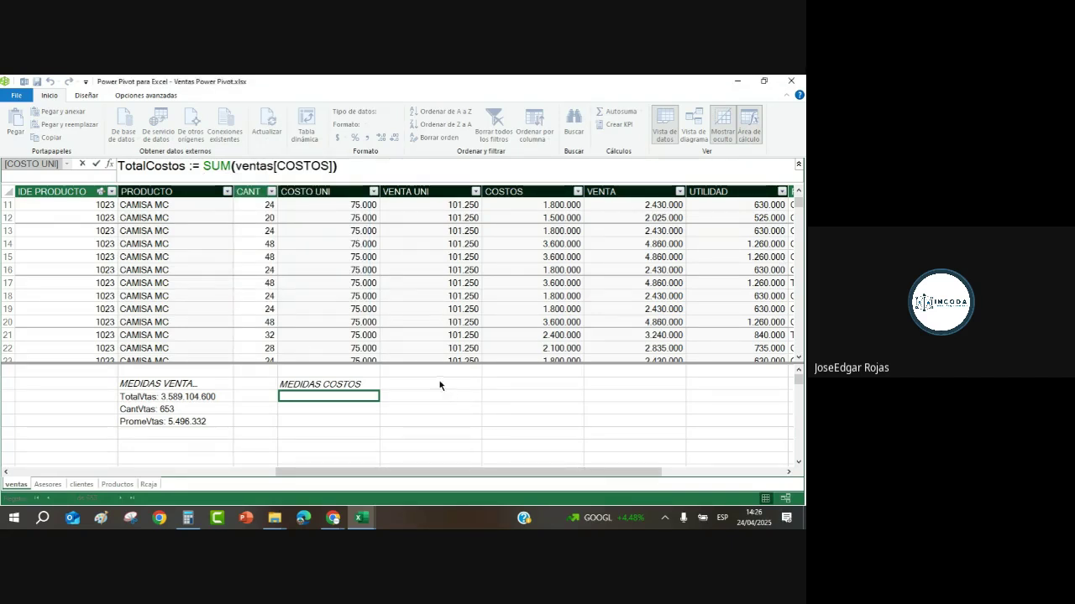
Go to the Google Meet call, let the waiting participant in, check the participant list and return to Power Pivot.
left_click(333, 518)
left_click(317, 496)
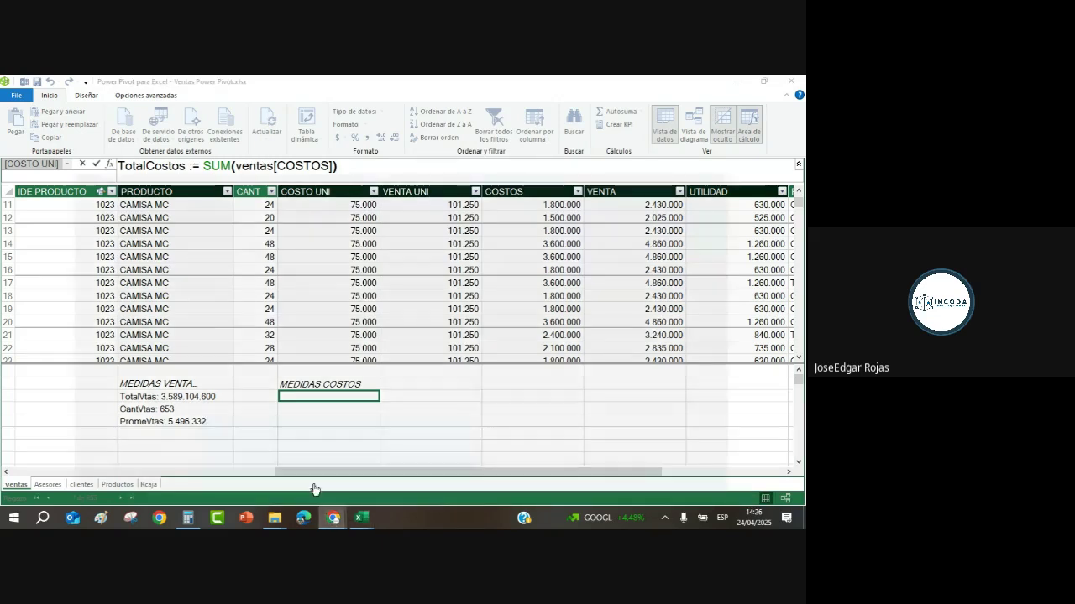
left_click(727, 368)
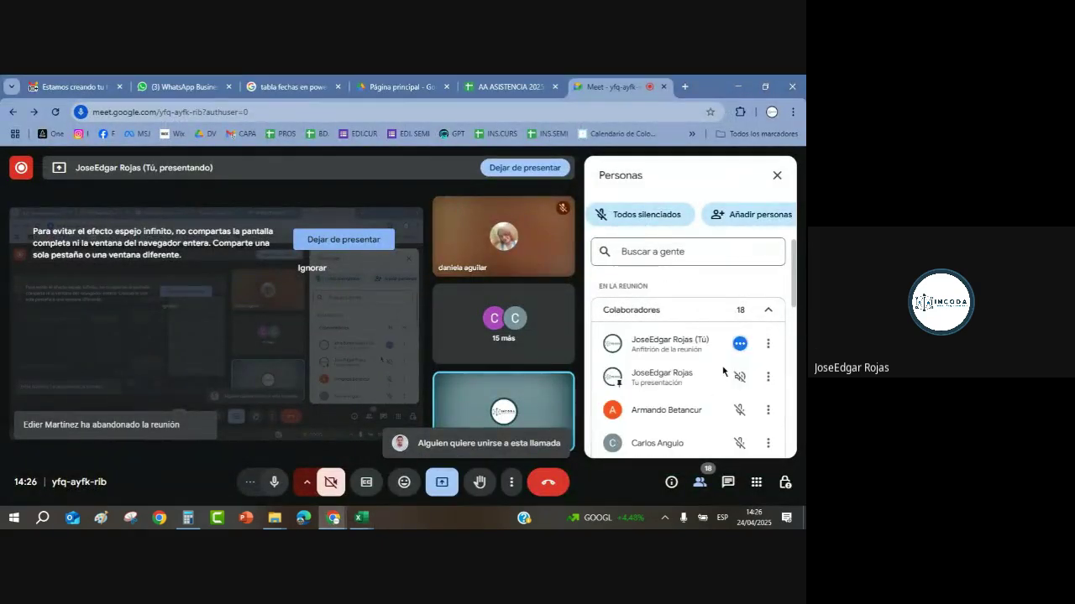
scroll(719, 374, "down", 5)
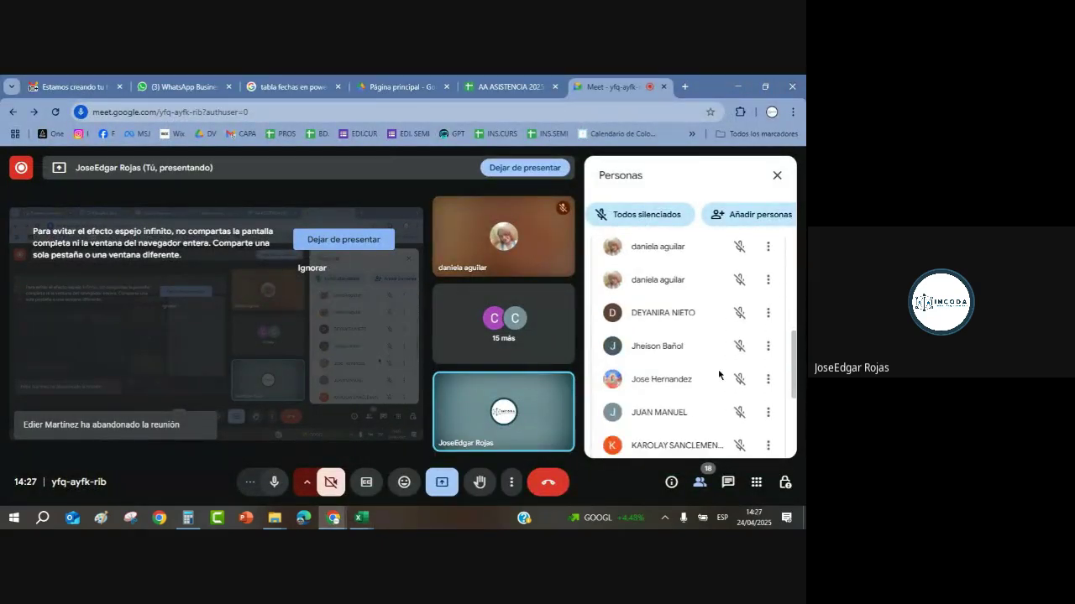
scroll(719, 375, "down", 3)
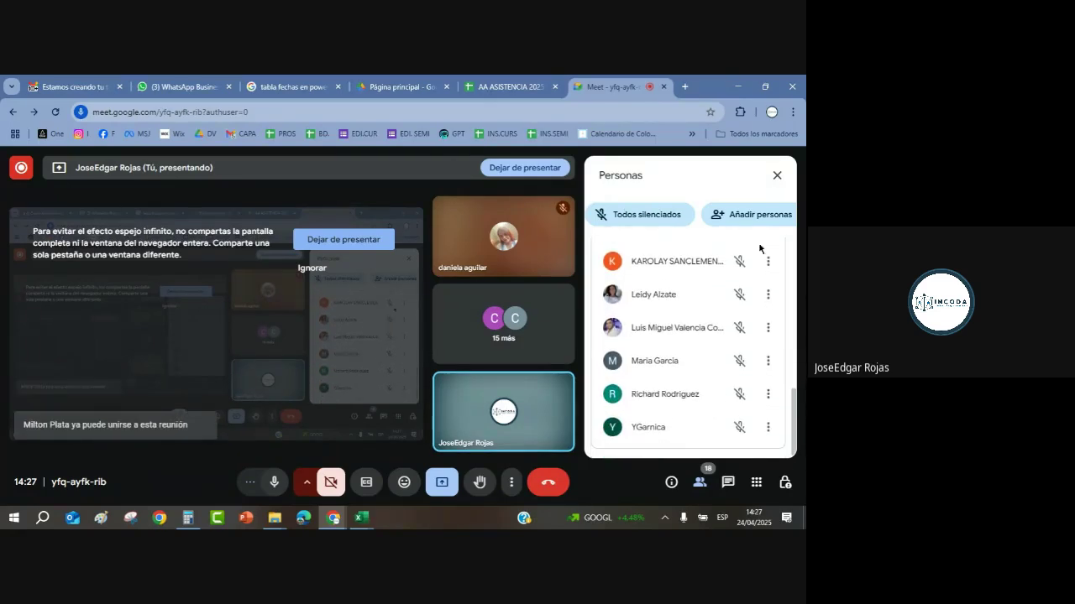
left_click(737, 88)
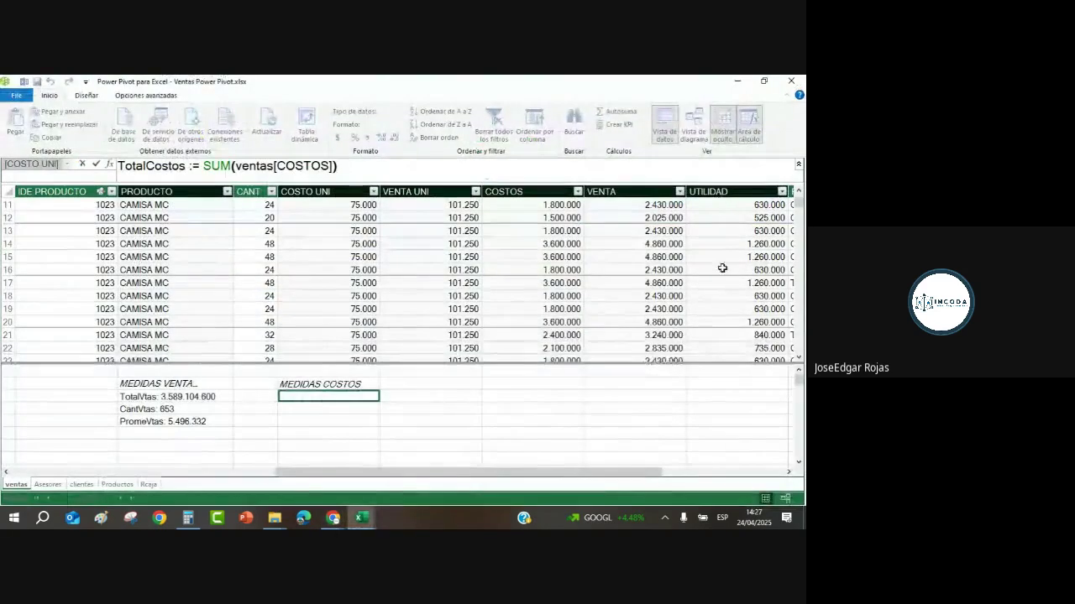
Commit the TotalCostos measure, format it with thousands separators and no decimals, and widen the COSTO UNI column to fit it.
key("Return")
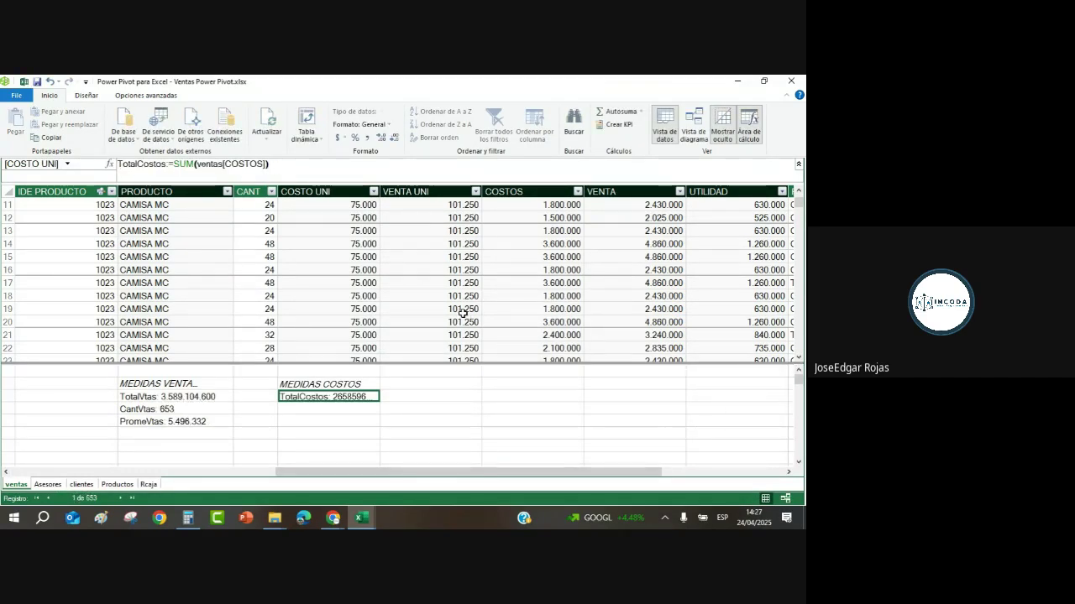
left_click(367, 139)
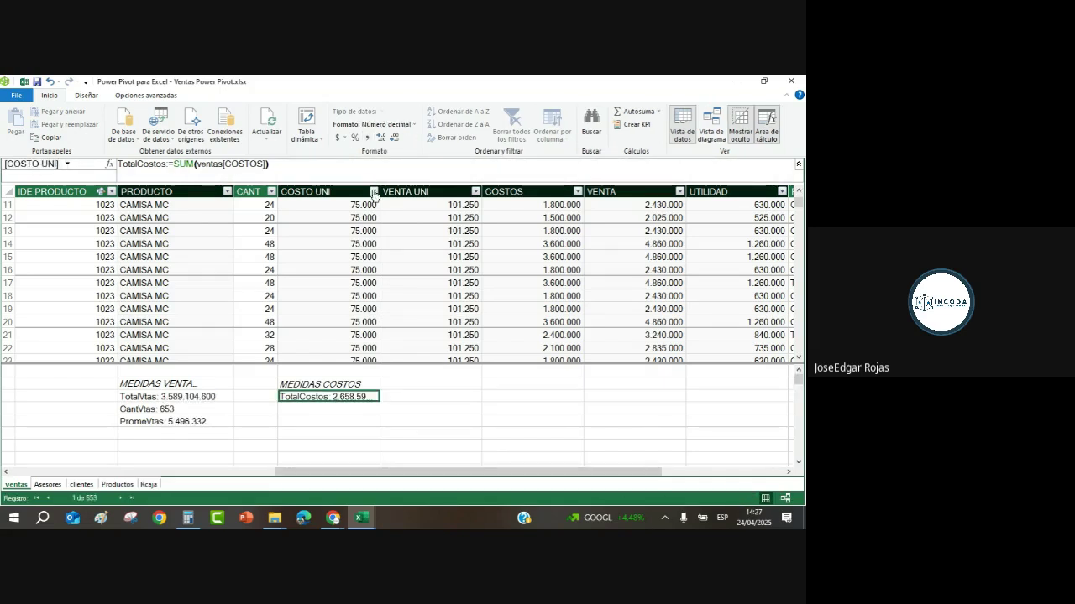
left_click_drag(379, 192, 413, 192)
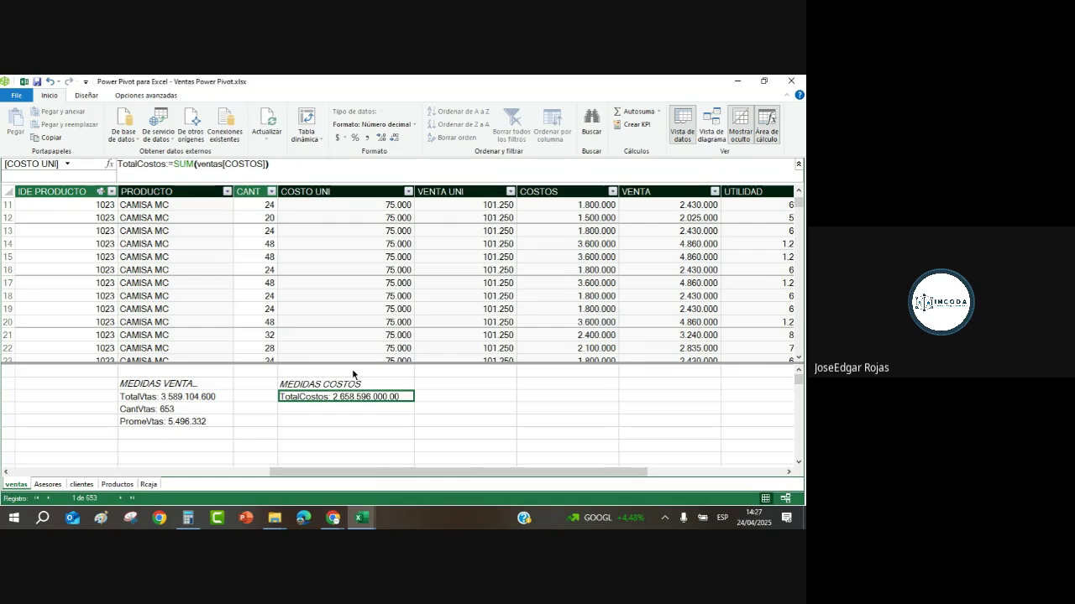
left_click(395, 139)
left_click(395, 141)
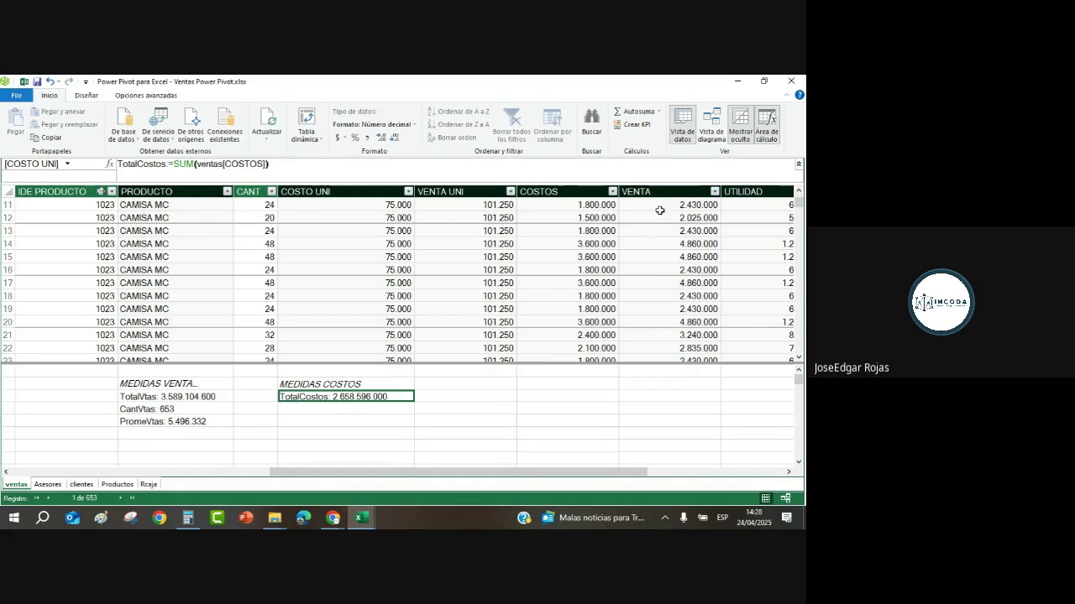
Begin a measure named PromeCostos with := in the cell directly below TotalCostos.
left_click(313, 411)
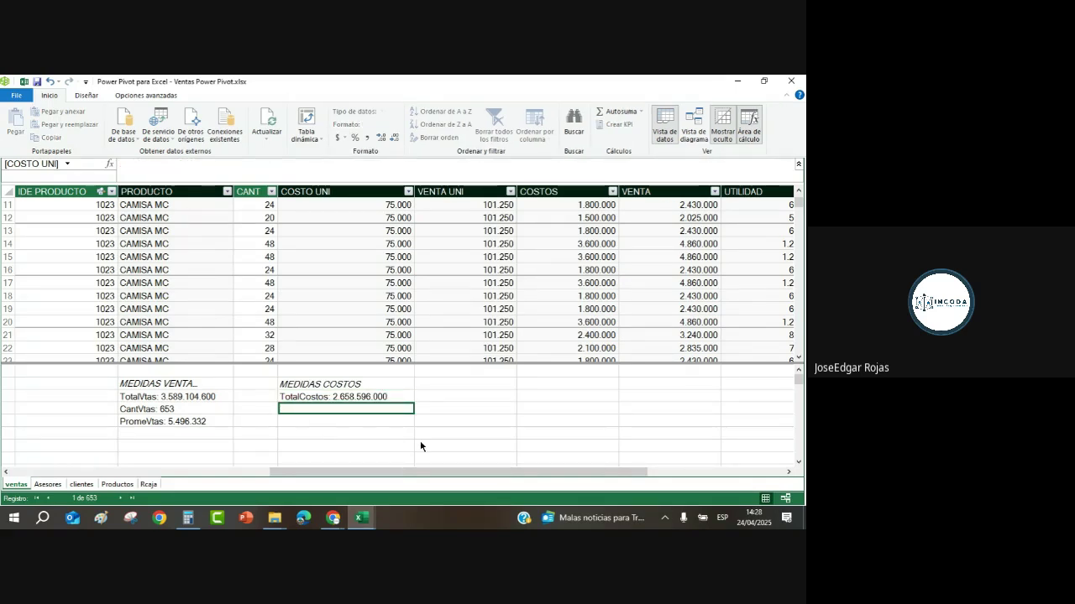
type("pROME")
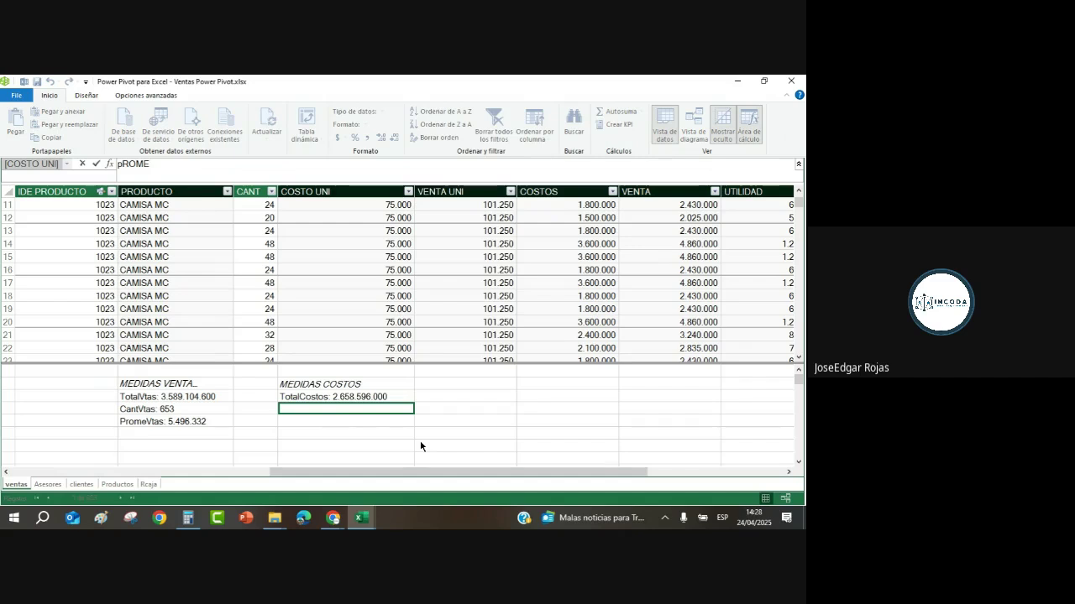
key("BackSpace")
key("BackSpace")
key("BackSpace")
key("BackSpace")
key("BackSpace")
type("PromeCostos :=")
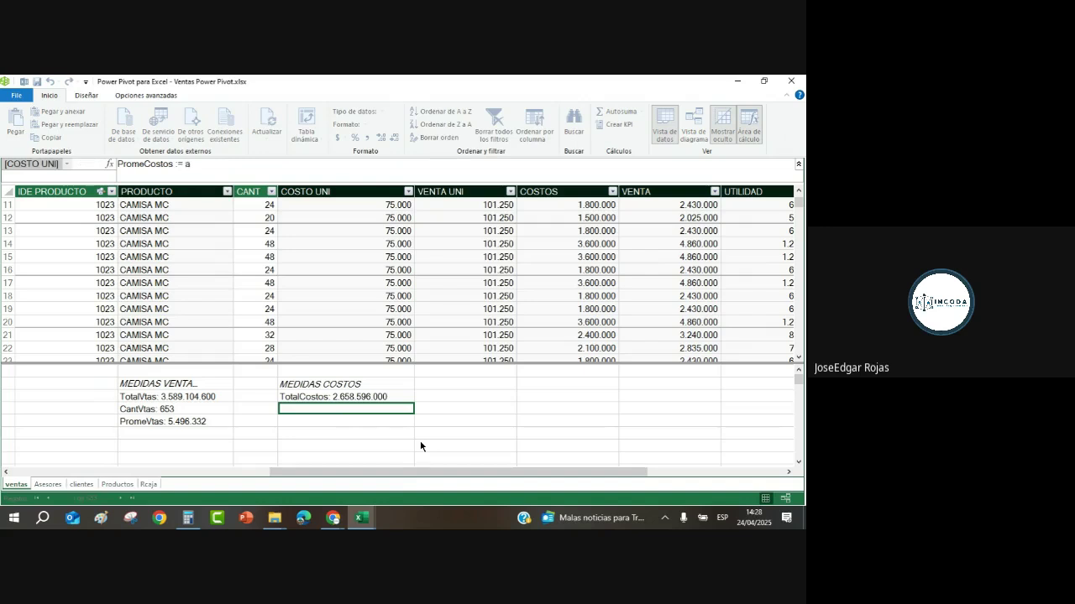
Define PromeCostos as AVERAGE(ventas[COSTOS]) and commit the measure.
type(" ave")
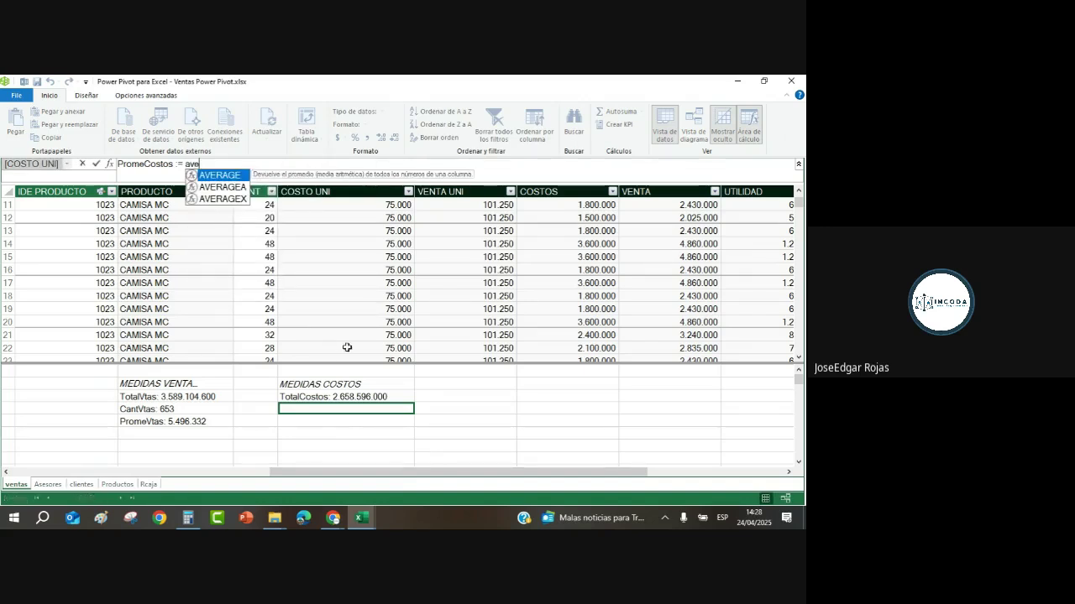
double_click(225, 175)
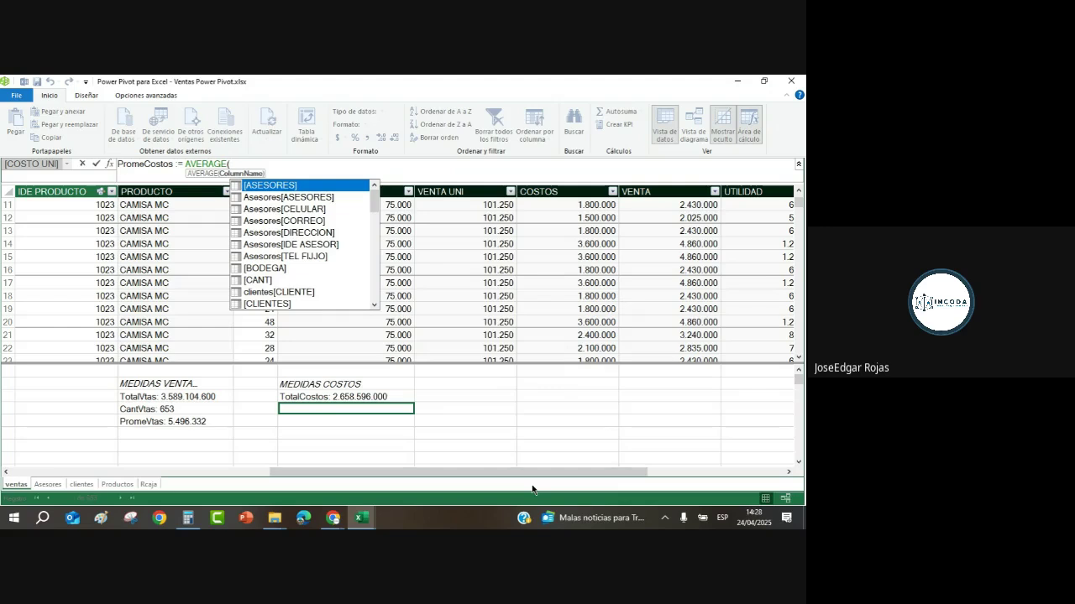
type("ventas")
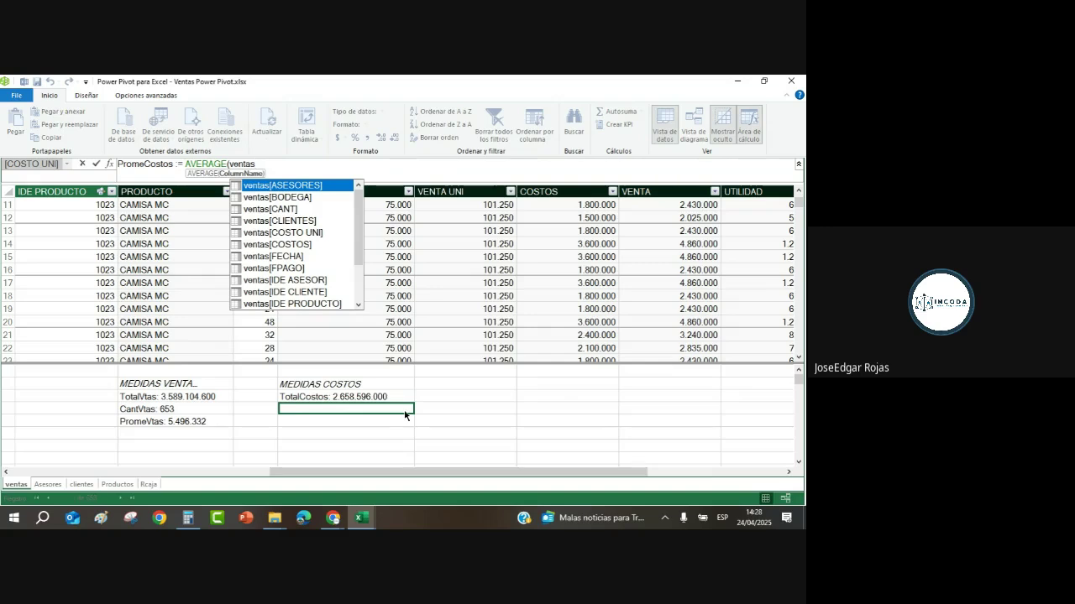
double_click(288, 245)
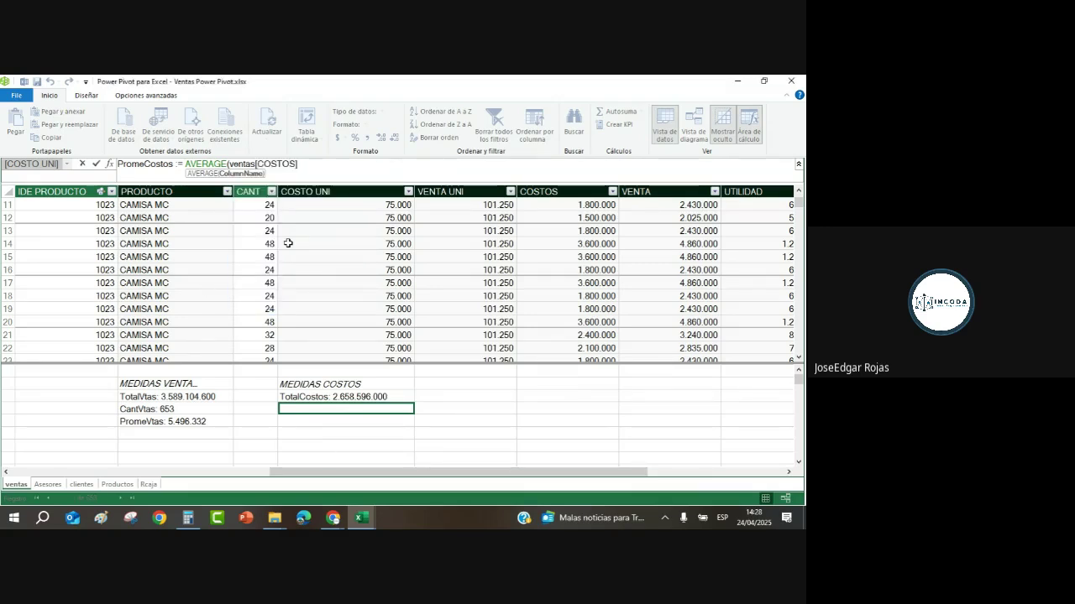
type(")")
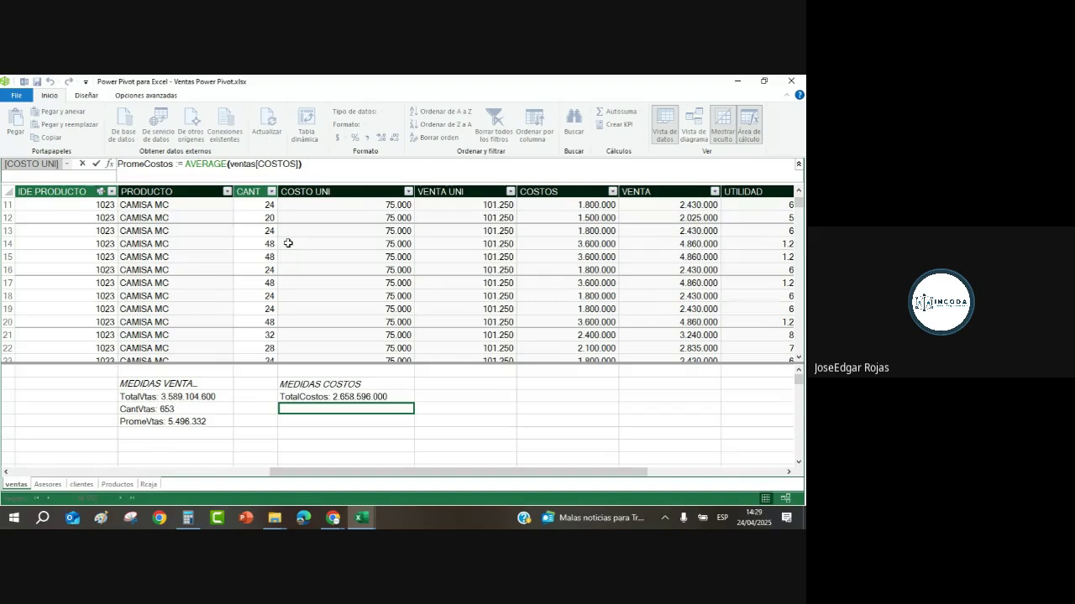
key("Return")
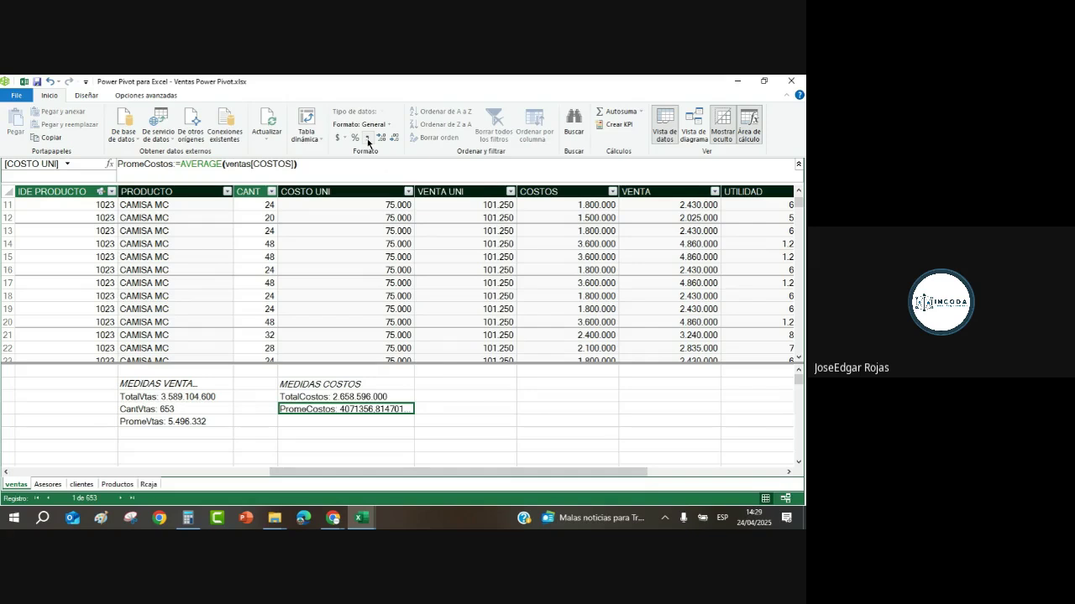
Format the PromeCostos measure with thousands separators and no decimals.
left_click(367, 139)
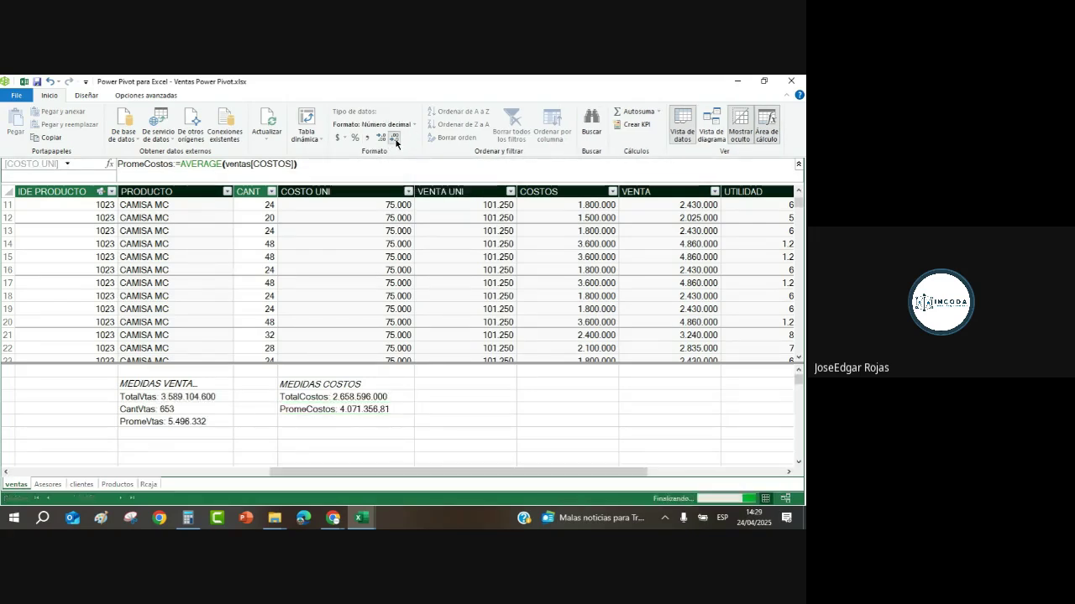
left_click(395, 140)
left_click(395, 140)
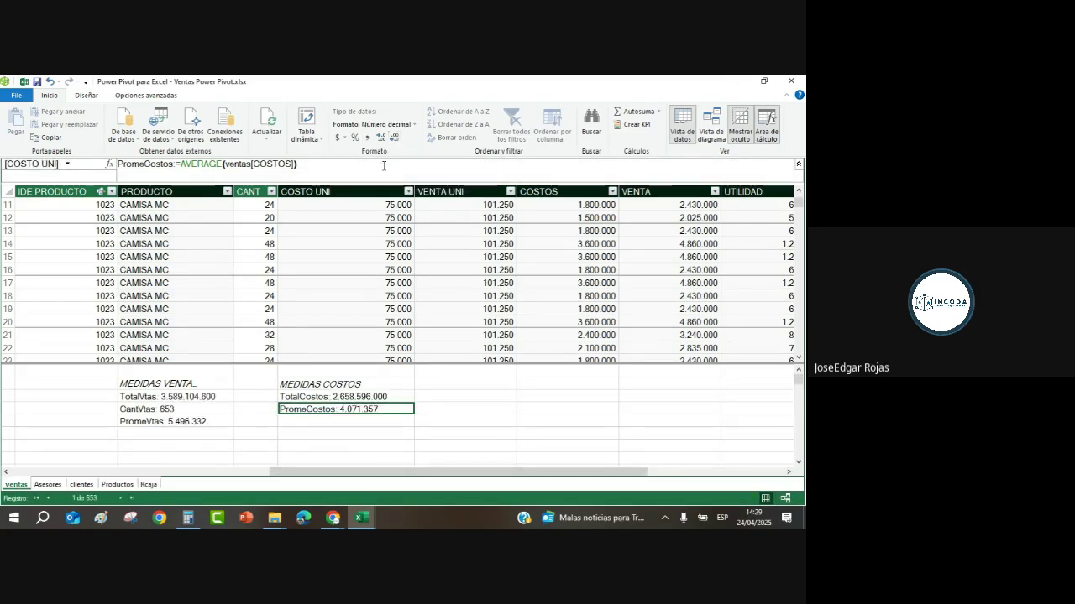
left_click(466, 395)
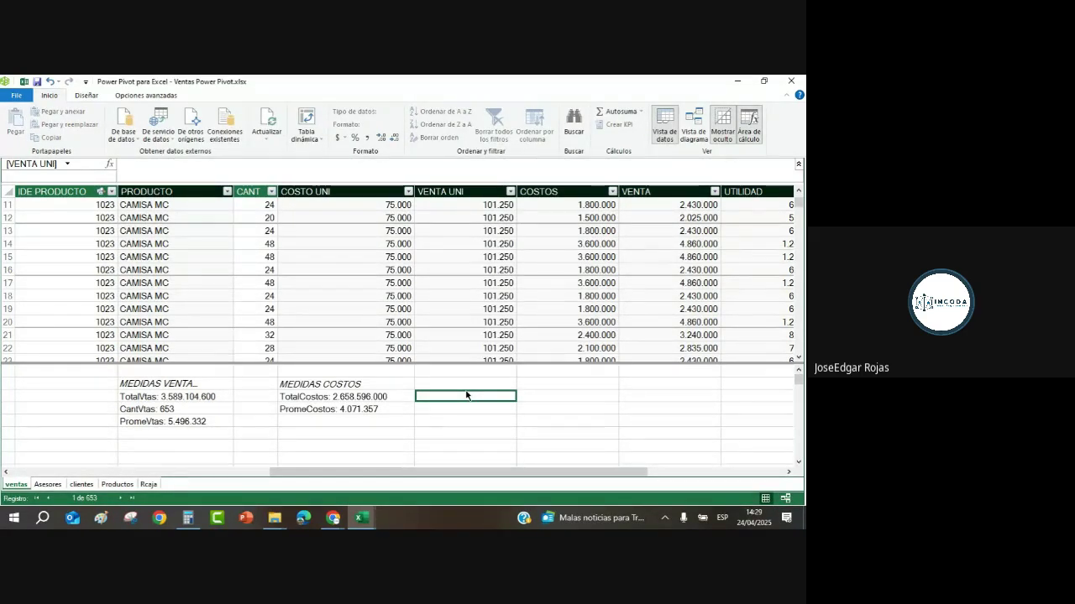
left_click(183, 398)
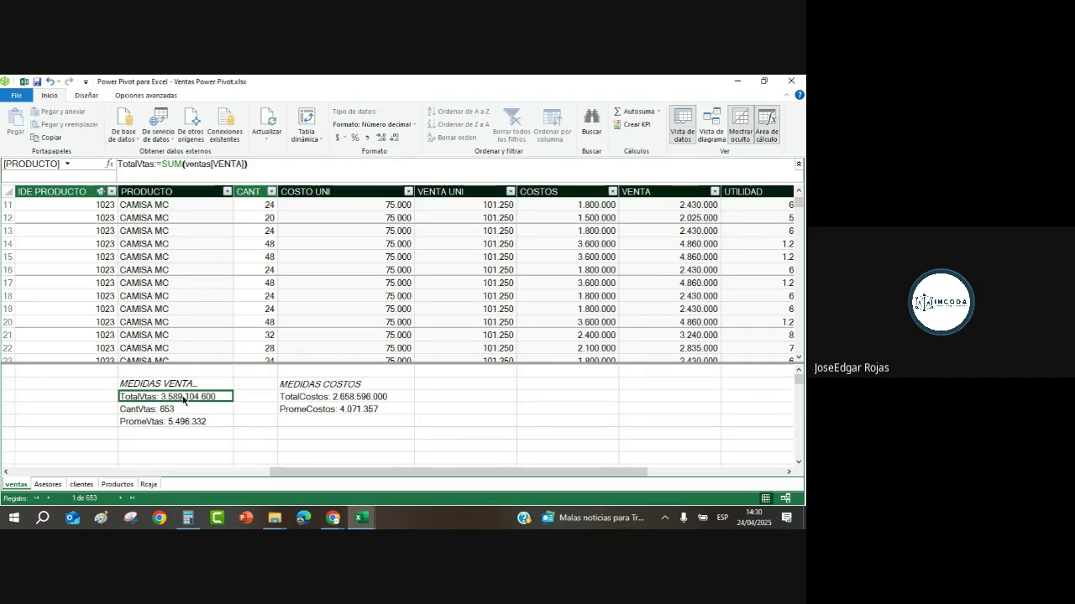
Enter the heading MEDIDAS FAJAS in the calculation area under VENTA UNI, beside MEDIDAS COSTOS, and widen that column.
left_click(341, 400)
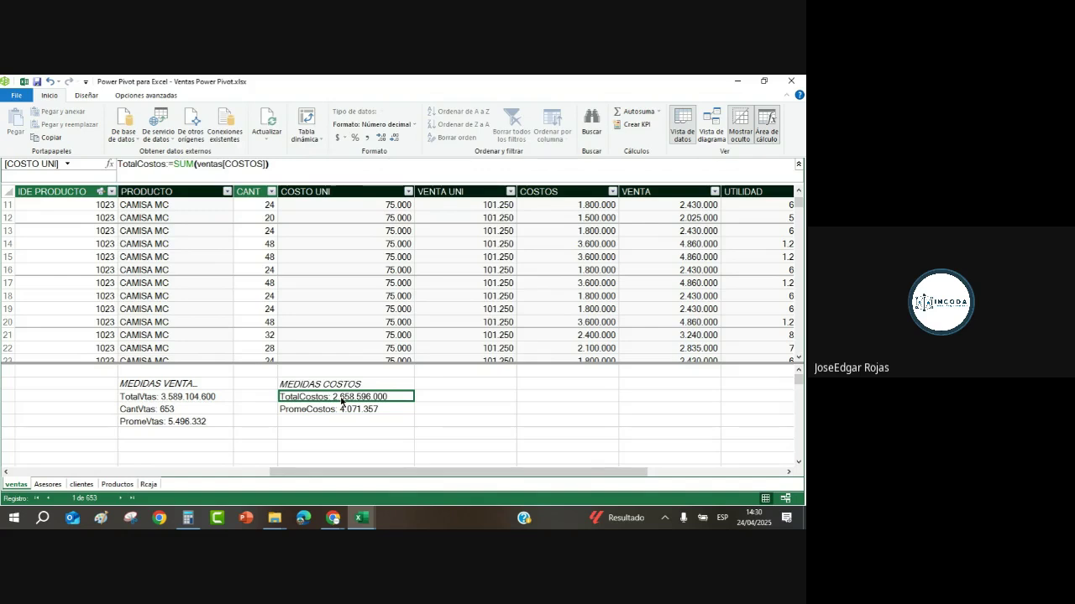
key("Up")
key("Right")
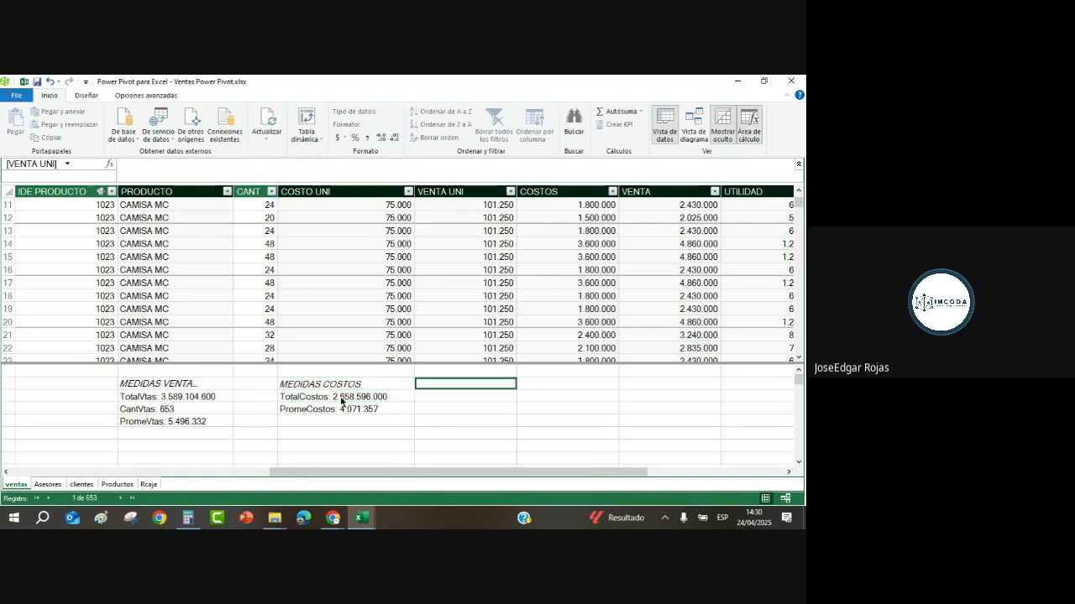
type("M4")
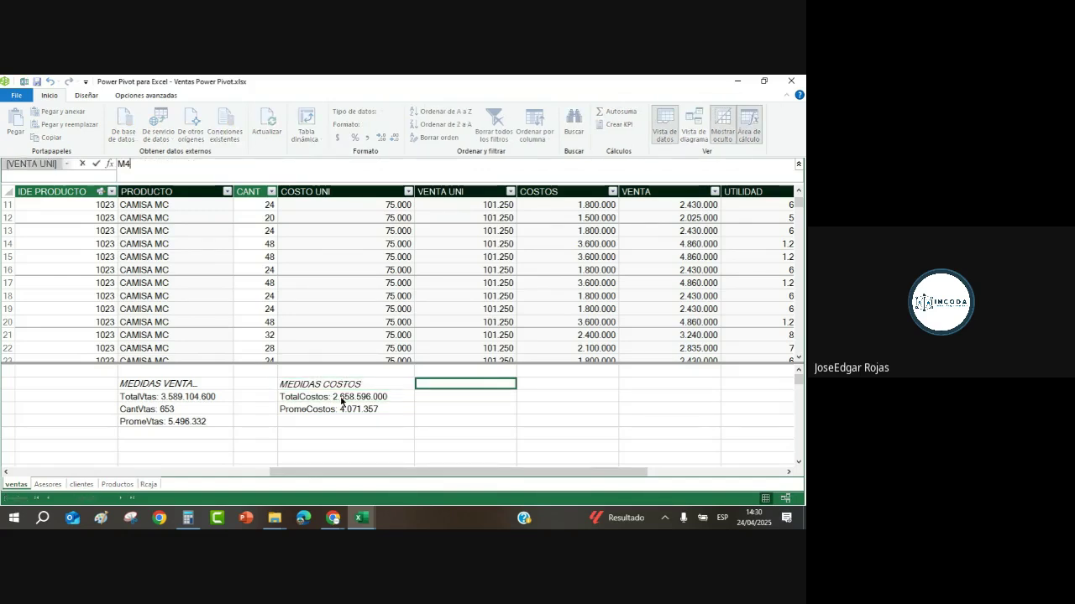
key("BackSpace")
type("EDIDAS FAJAS")
key("Return")
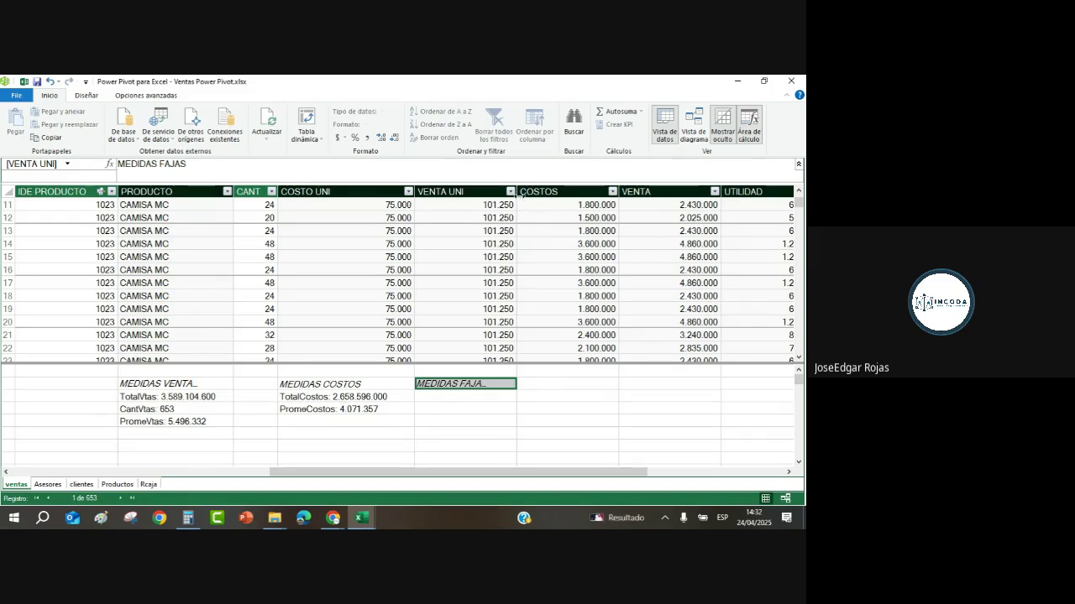
left_click_drag(515, 191, 552, 193)
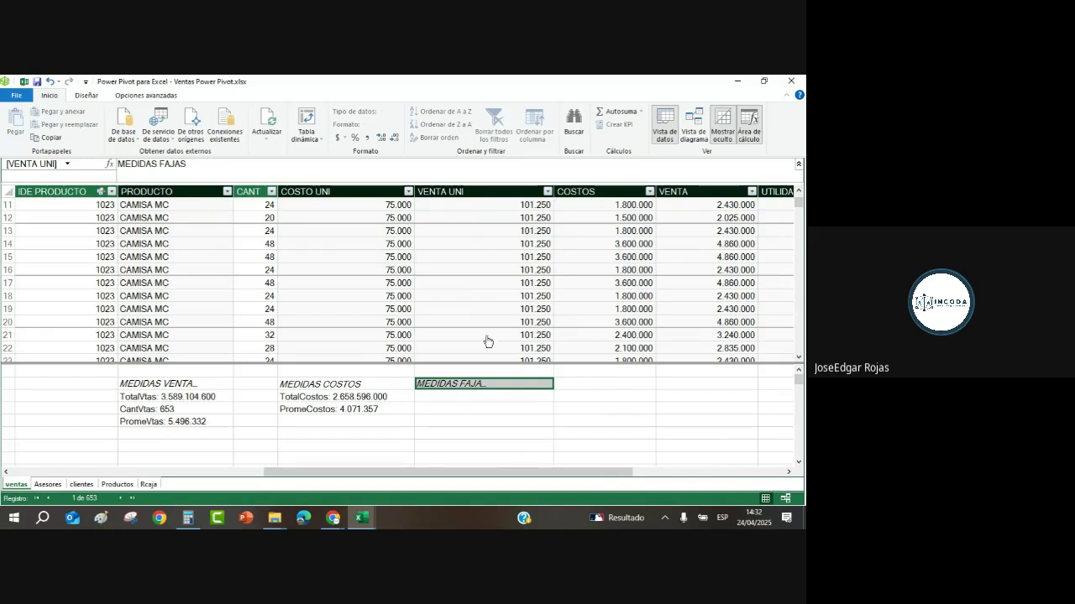
left_click(458, 399)
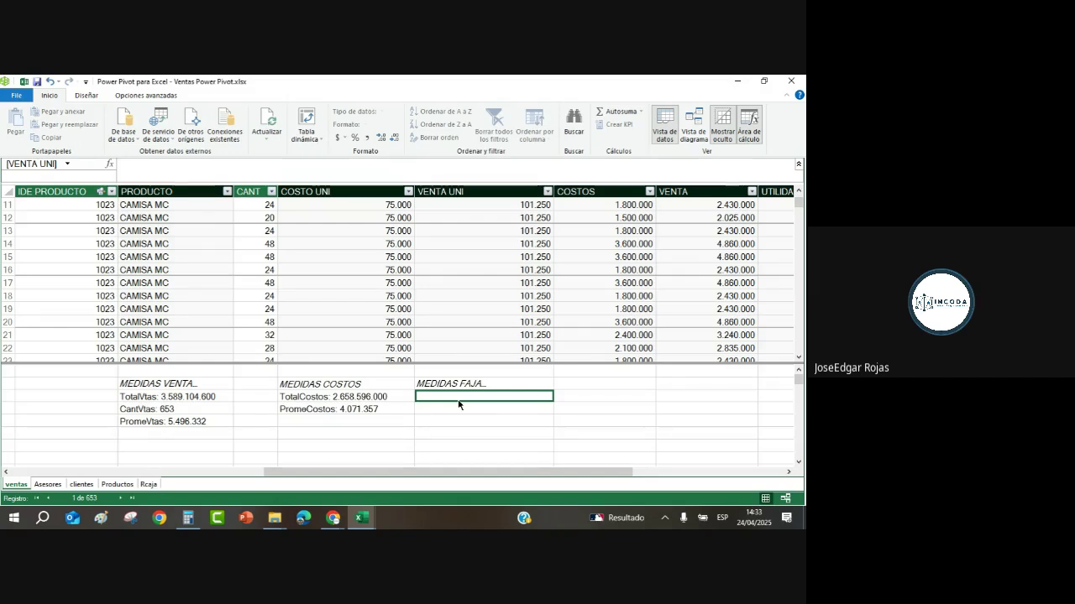
Filter the PRODUCTO column of the ventas table to show only FAJAS.
left_click(183, 245)
left_click(226, 192)
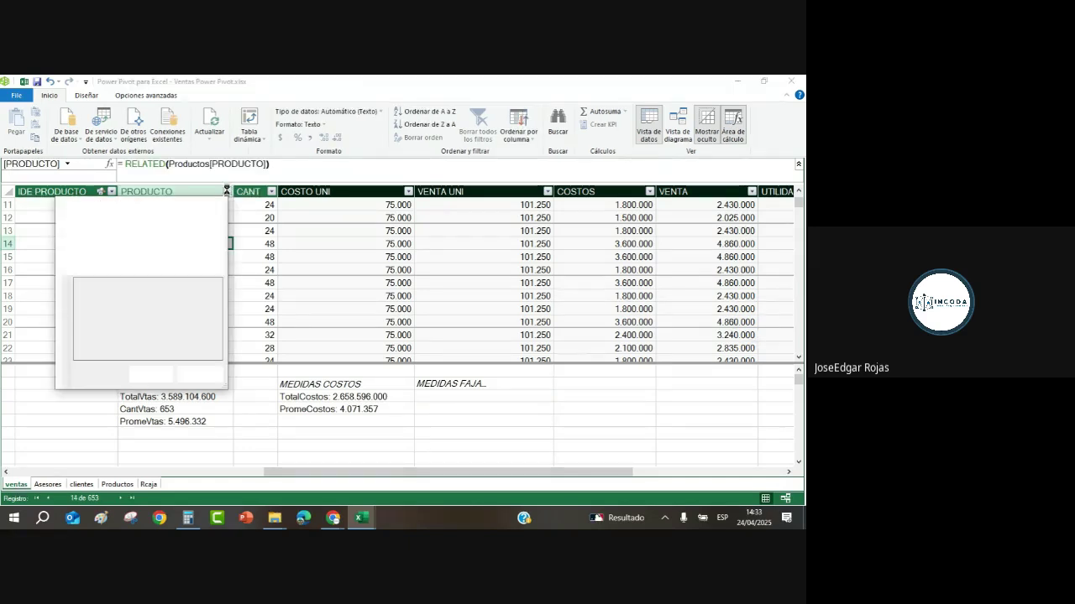
left_click(80, 286)
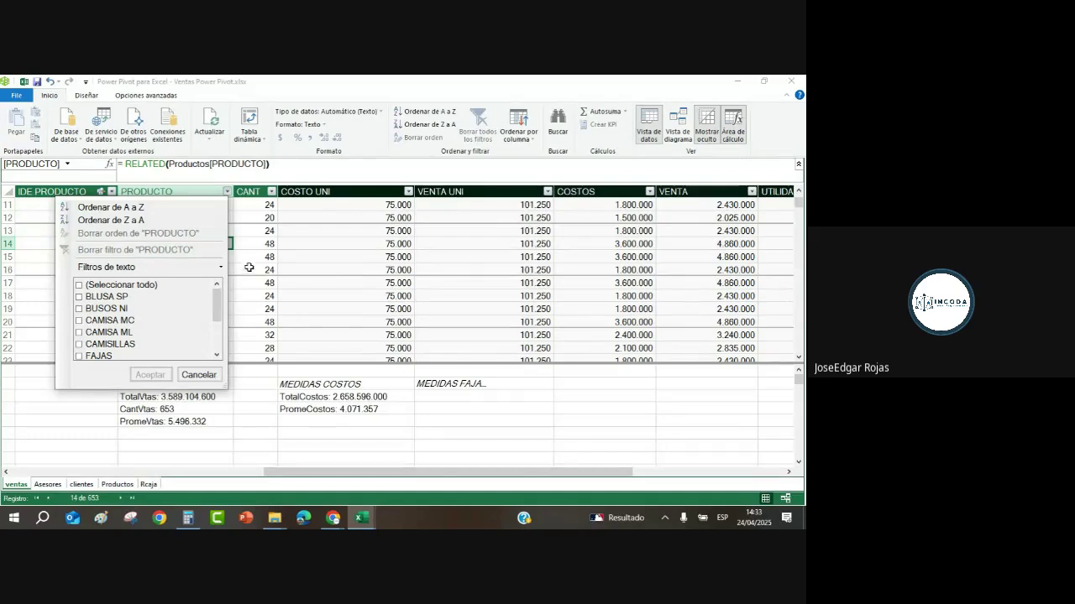
left_click(217, 357)
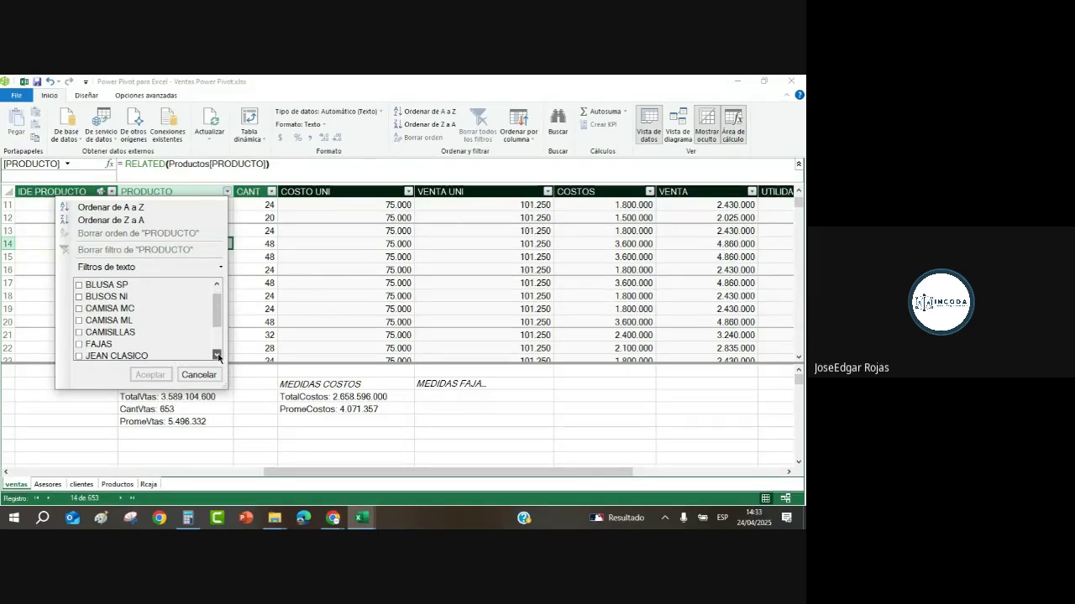
left_click(79, 344)
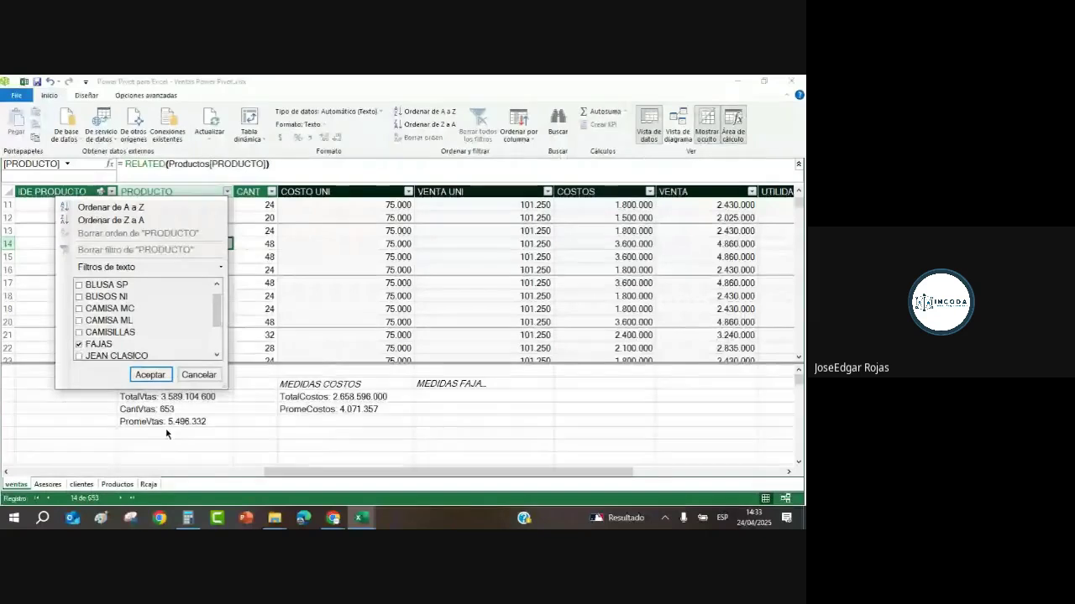
left_click(148, 375)
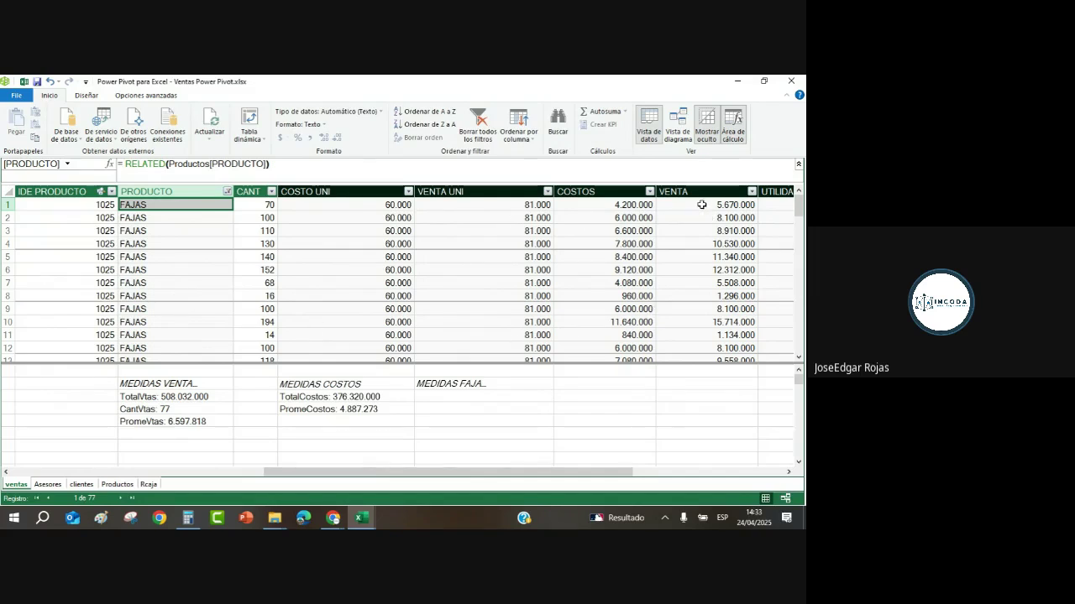
Select the VENTA values of the filtered FAJAS rows and review them.
mouse_move(702, 205)
left_mouse_down()
mouse_move(705, 385)
mouse_move(700, 210)
left_mouse_up()
scroll(700, 215, "up", 7)
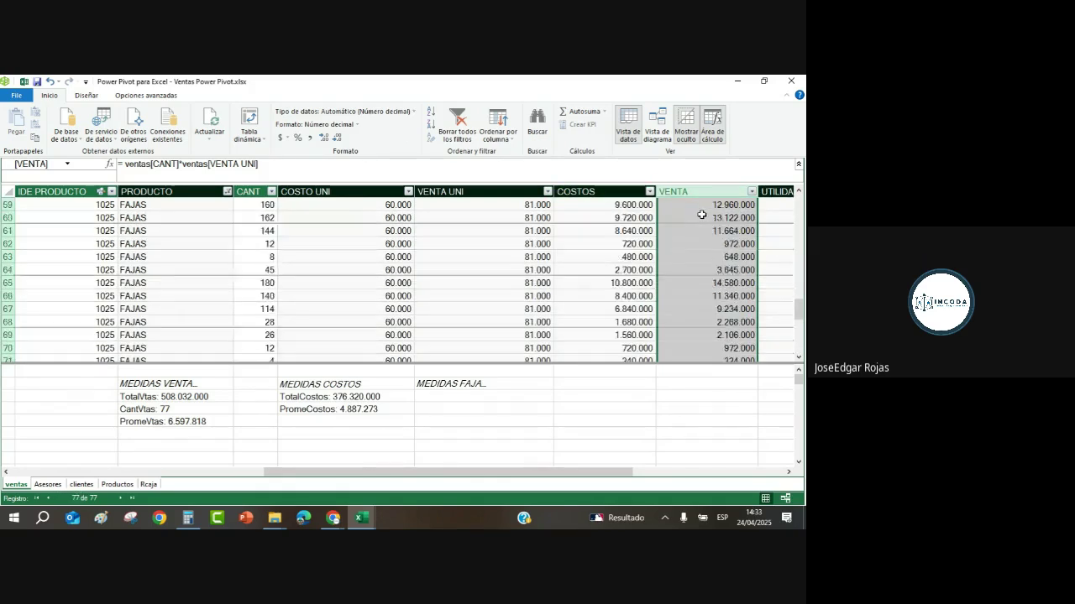
scroll(697, 217, "up", 3)
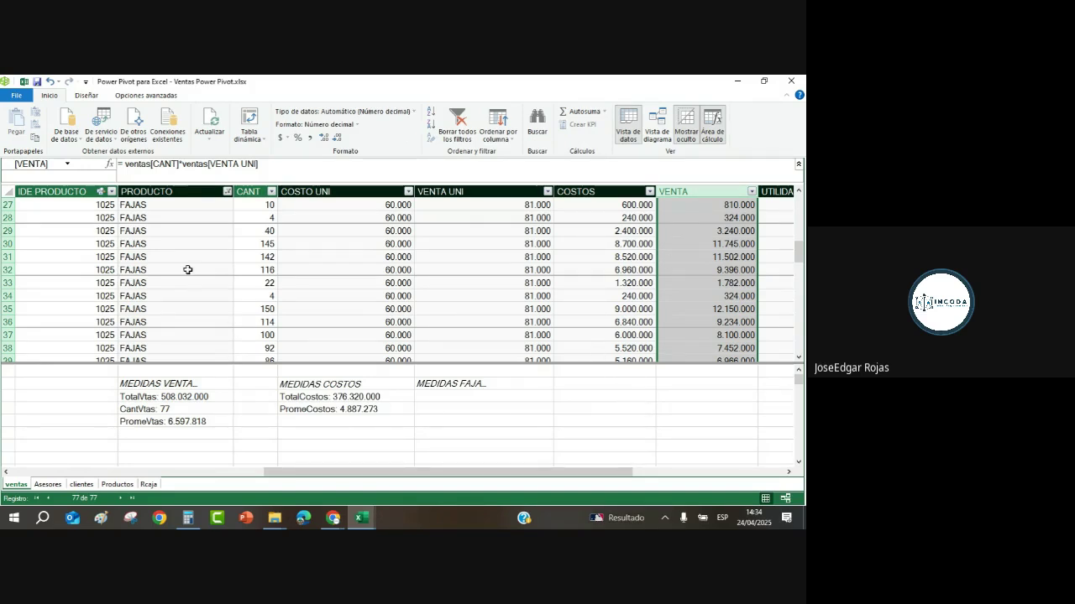
Filter the BODEGA column to show only BODEGA DOLORES within the FAJAS rows.
left_click(173, 256)
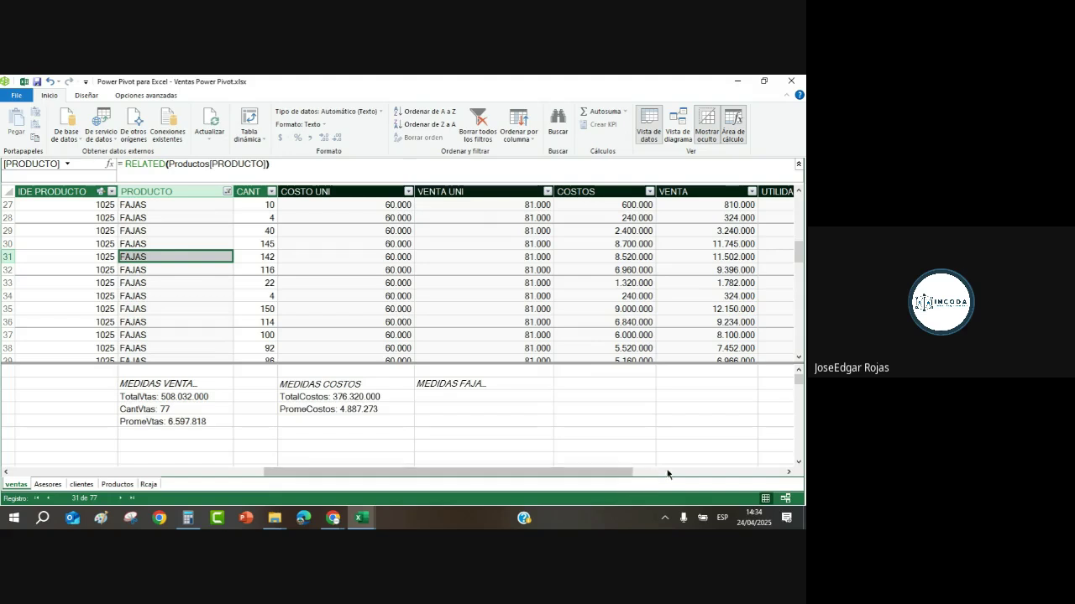
left_click_drag(576, 474, 394, 473)
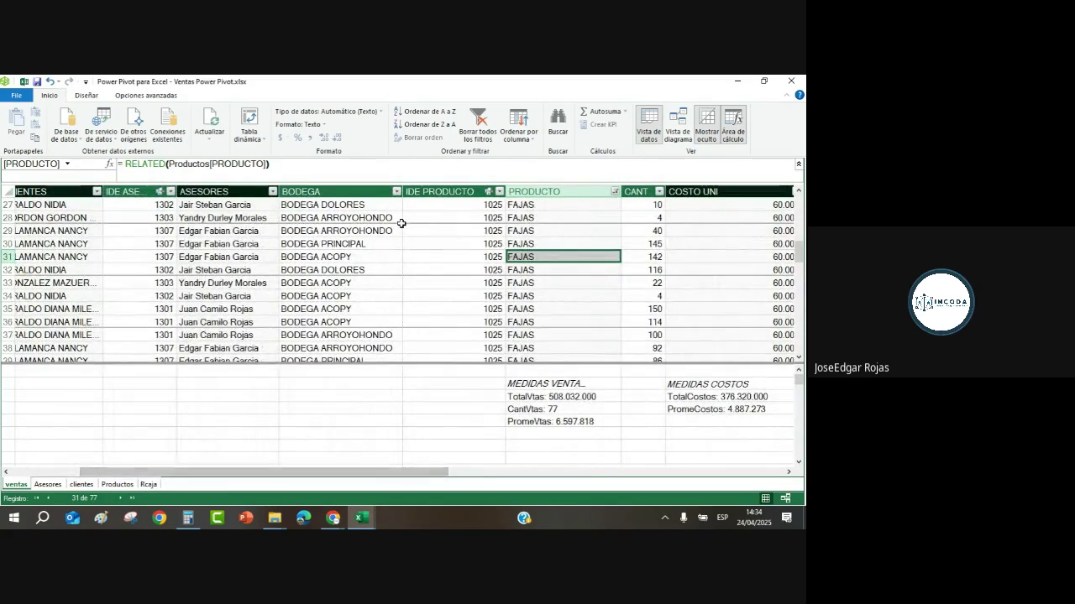
left_click(399, 194)
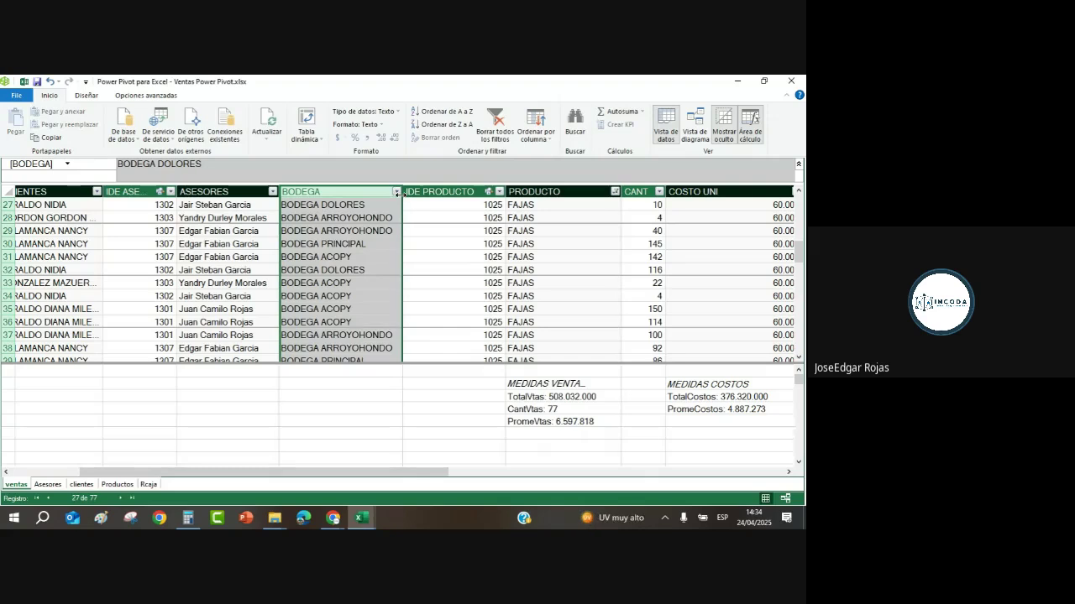
left_click(398, 193)
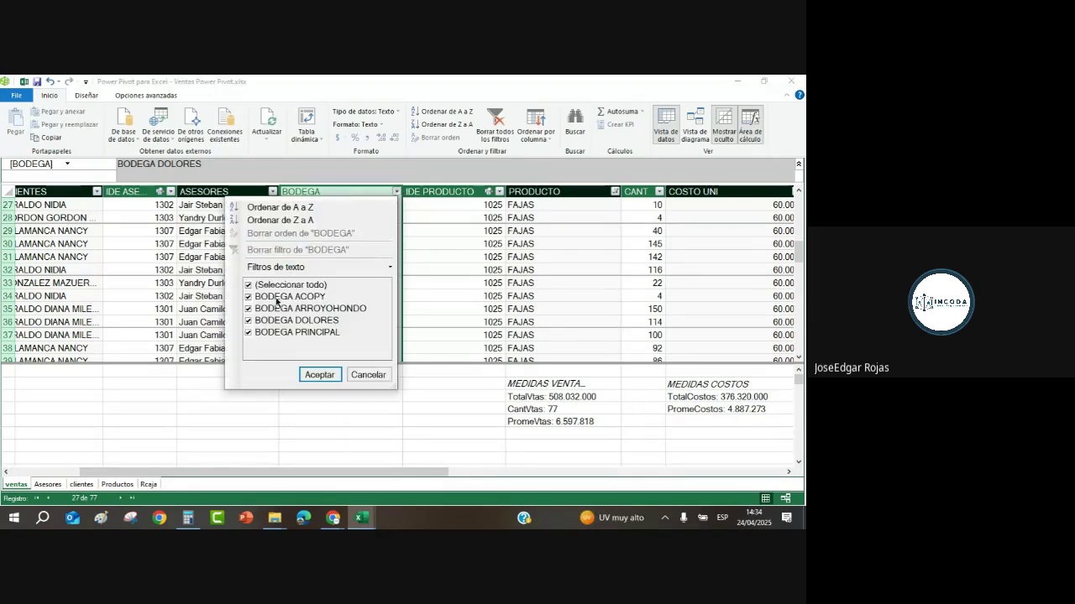
left_click(249, 285)
left_click(248, 320)
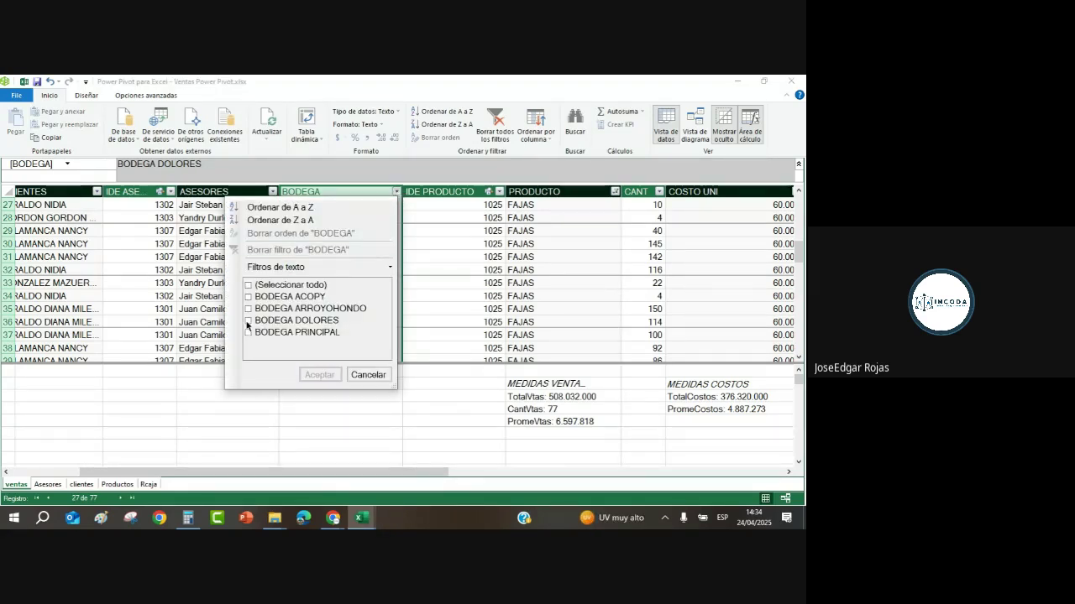
left_click(317, 376)
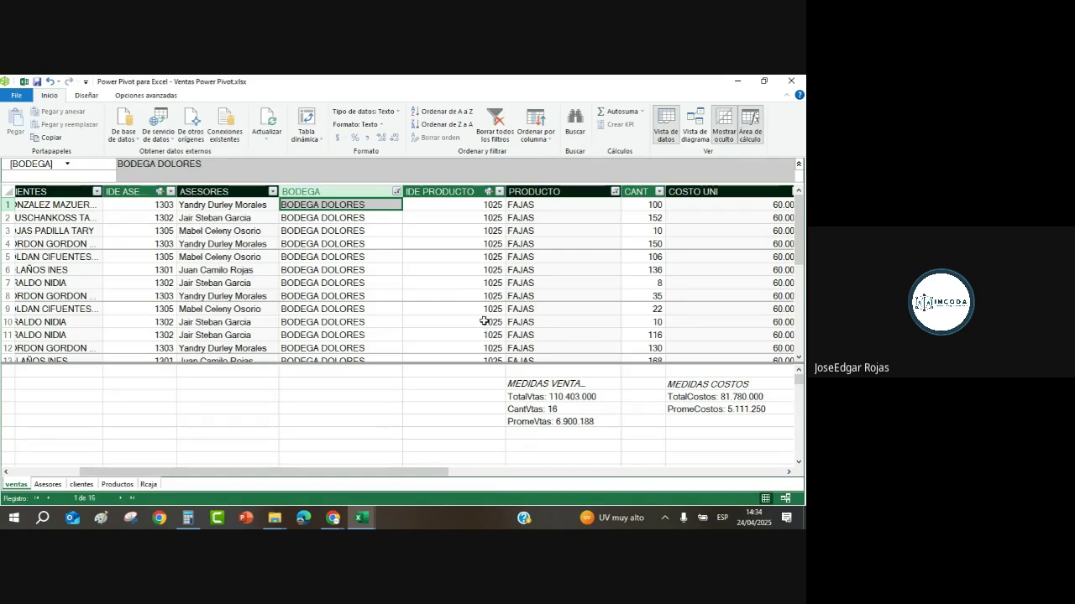
Restore all warehouses in the BODEGA column filter.
left_click(396, 191)
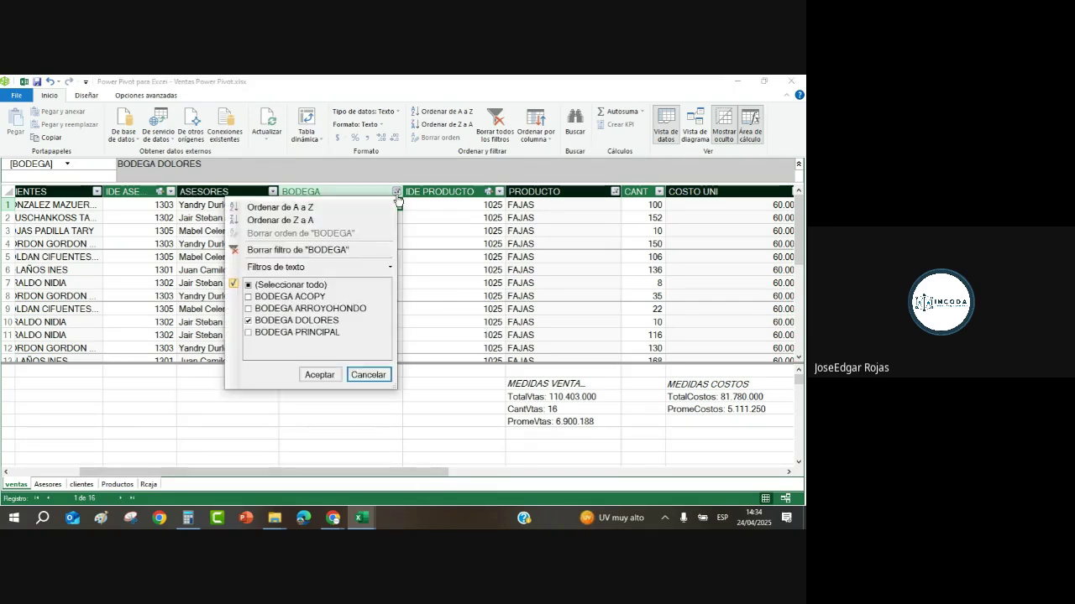
left_click(249, 285)
left_click(319, 375)
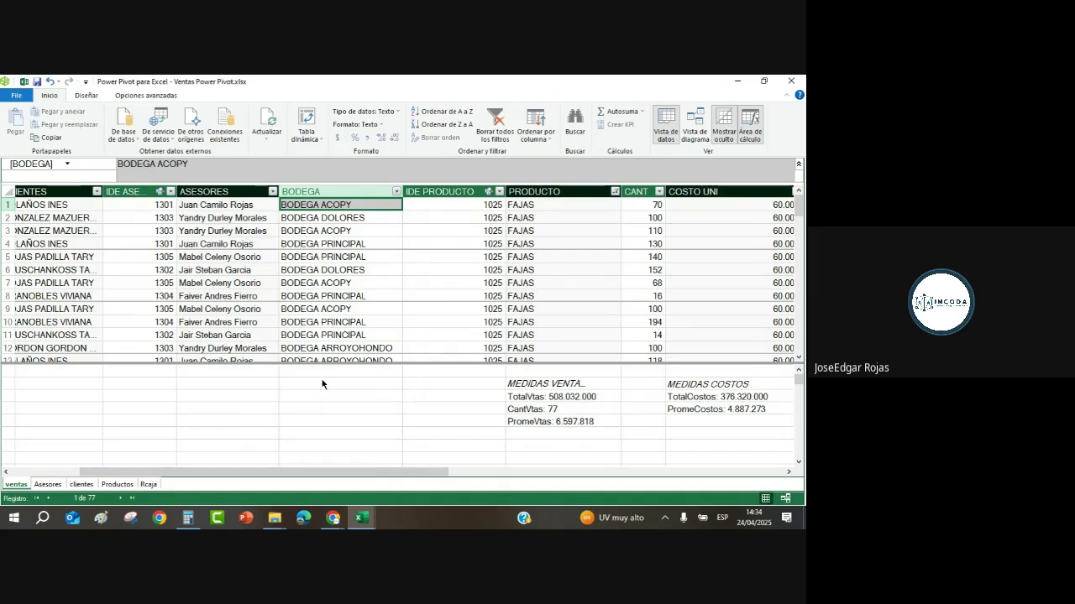
Clear the FAJAS filter from the PRODUCTO column.
left_click(485, 270)
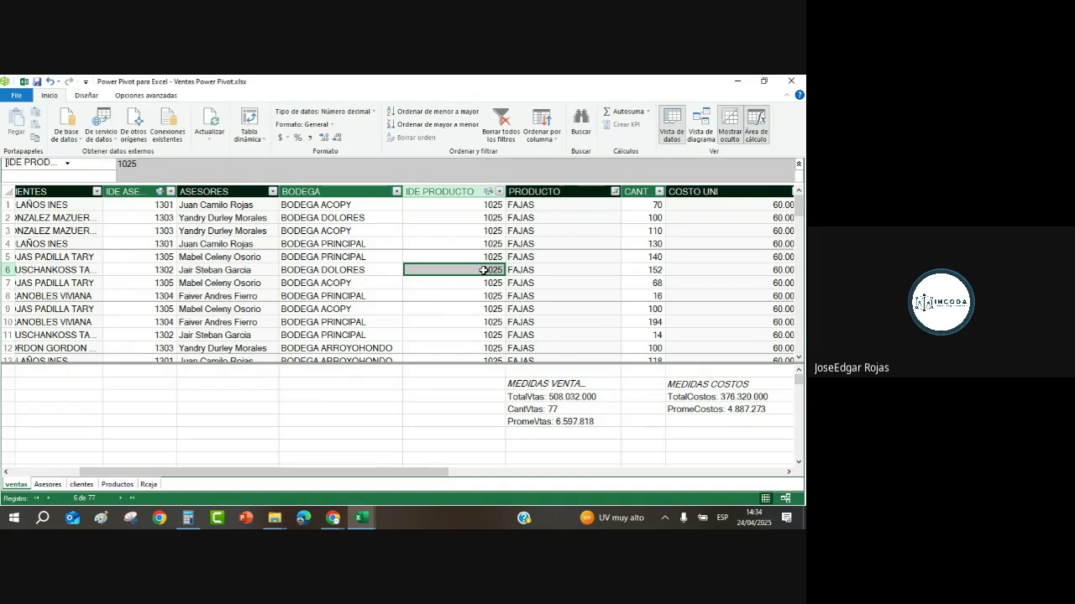
key("Right")
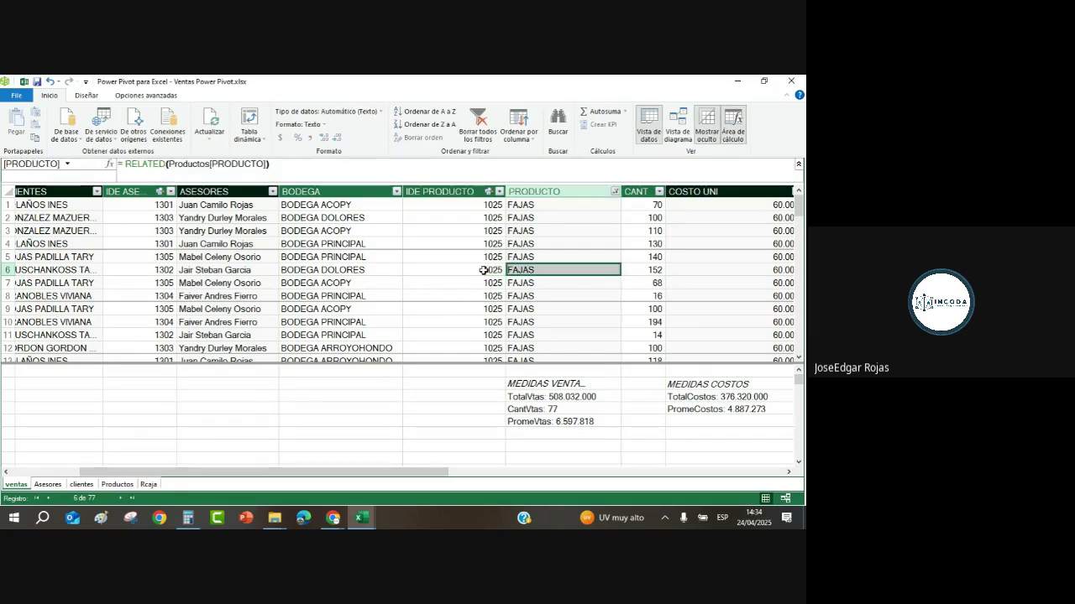
key("Right")
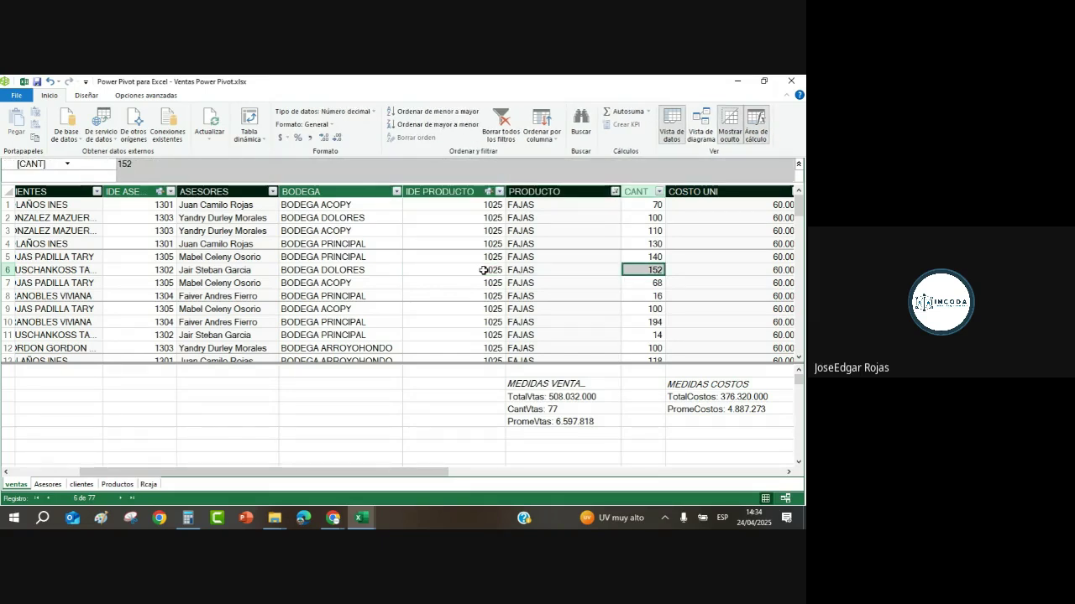
key("Left")
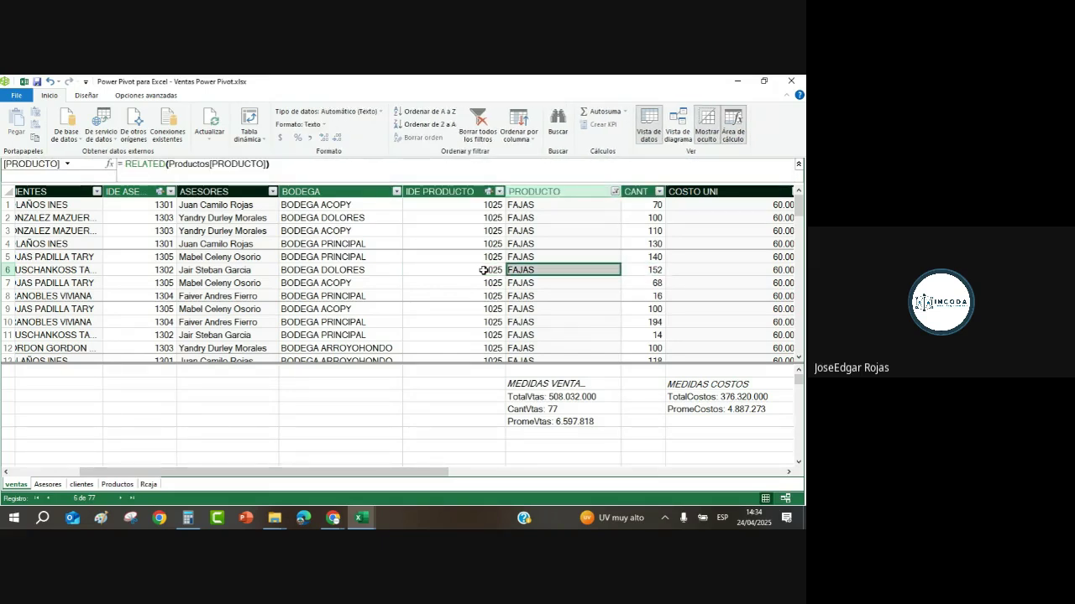
left_click(614, 192)
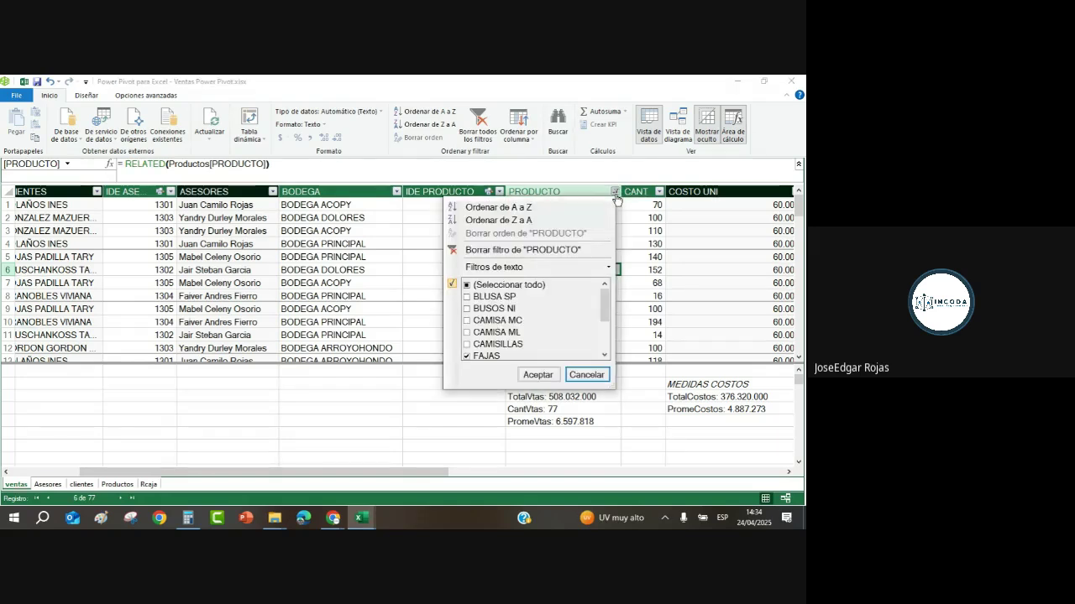
left_click(499, 250)
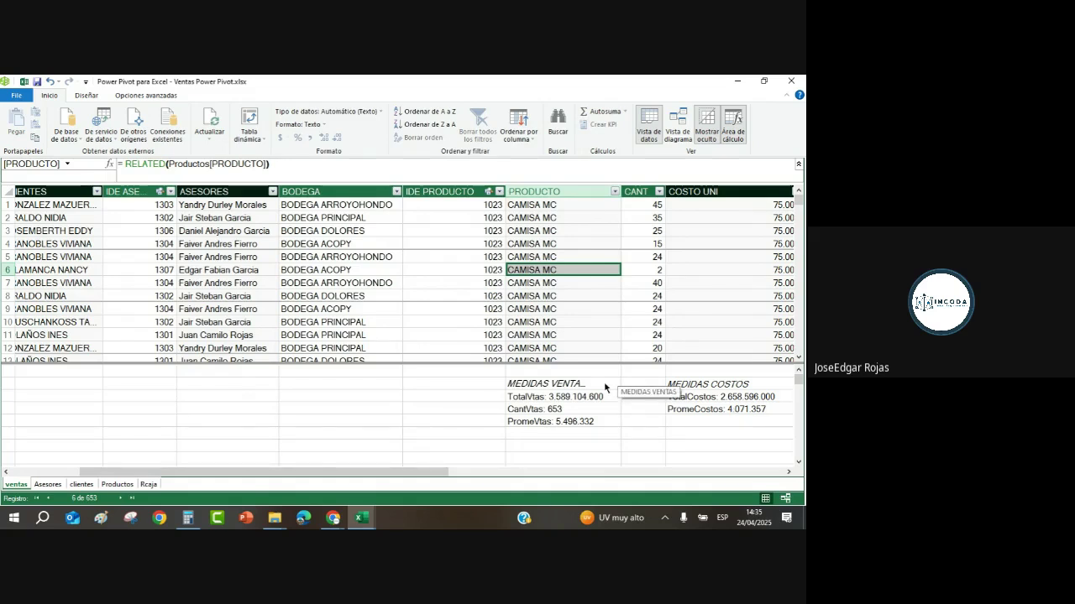
Examine the unfiltered ventas rows across to the VENTA column and down its first rows.
key("Right")
key("Right")
key("Right")
key("Right")
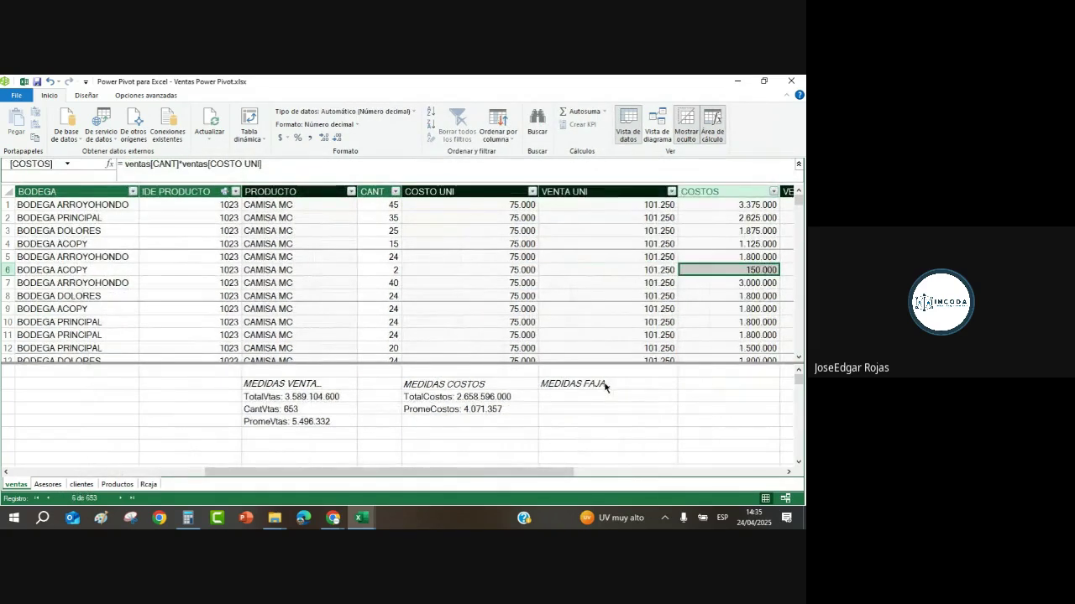
key("Right")
key("Down")
key("Down")
key("Down")
key("Down")
key("Down")
key("Down")
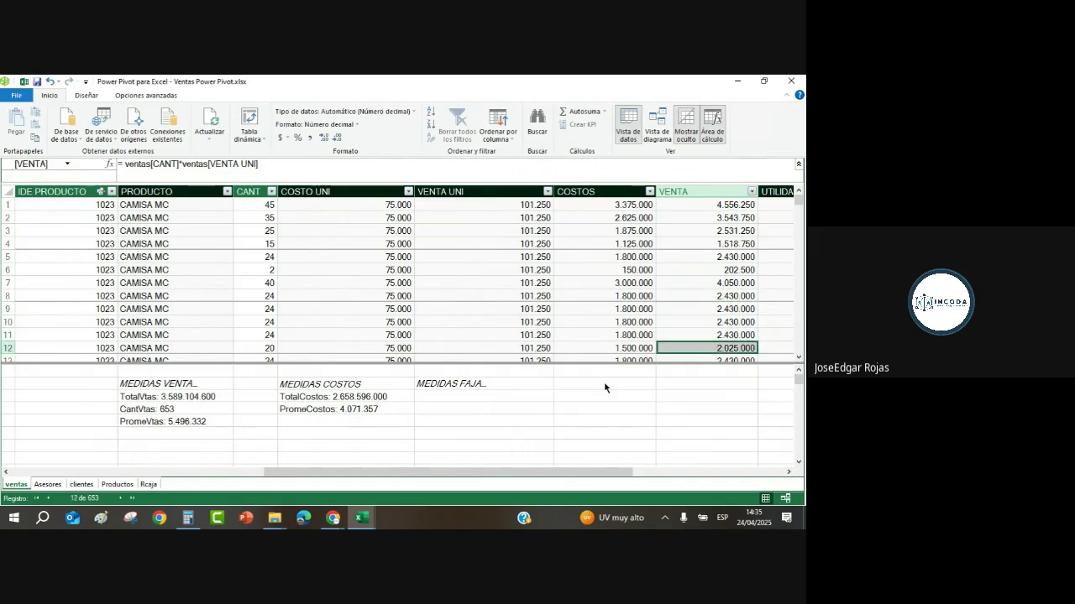
key("Down")
key("Down")
key("Down")
key("Down")
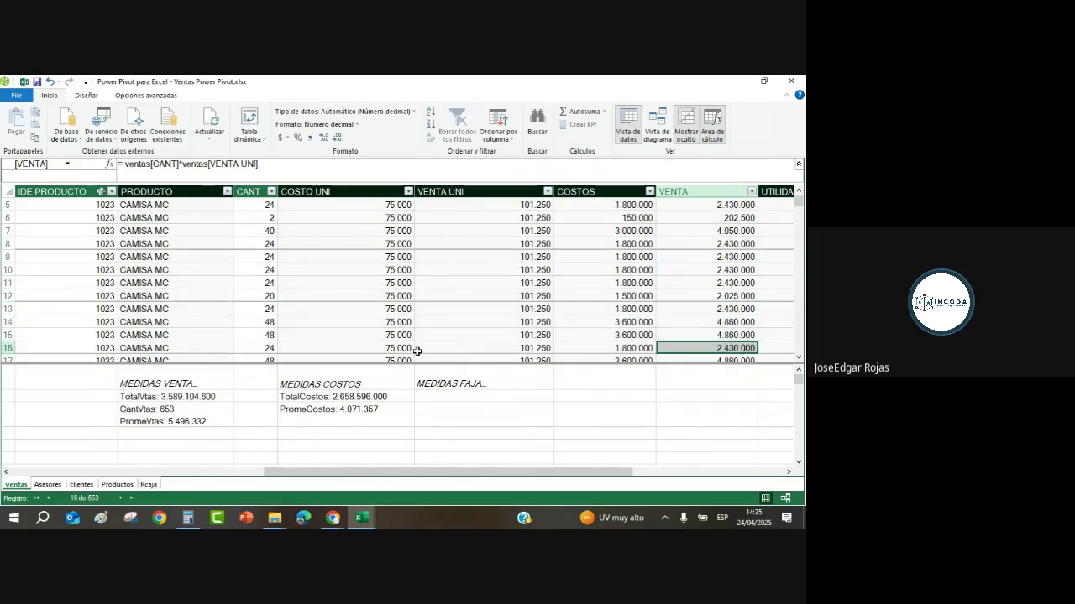
Begin a measure named TotalVtasFajas with := in the cell directly below the MEDIDAS FAJAS heading.
left_click(443, 398)
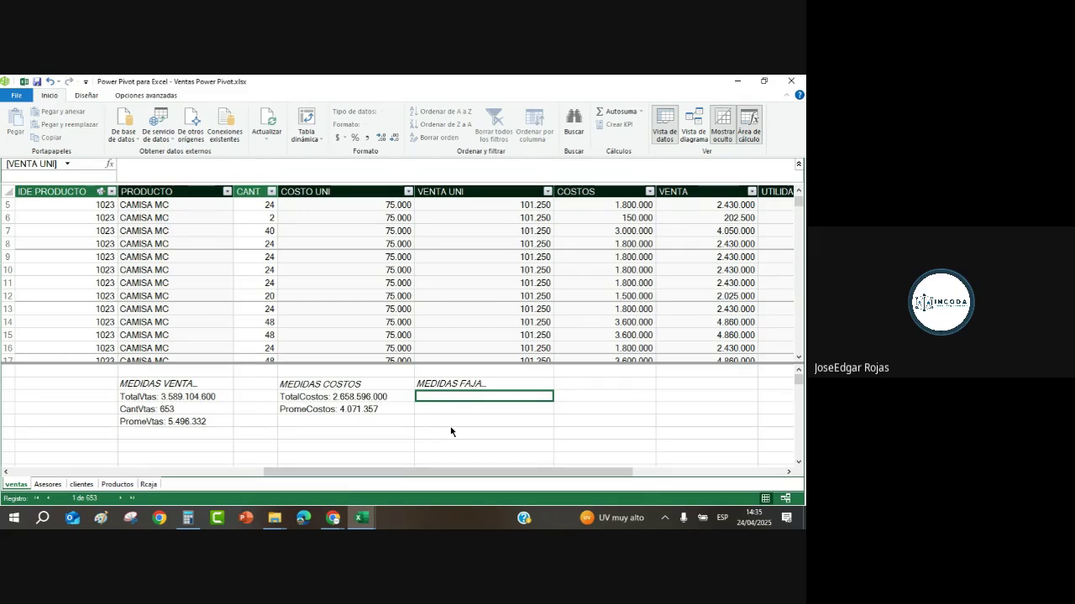
type("tOTAL")
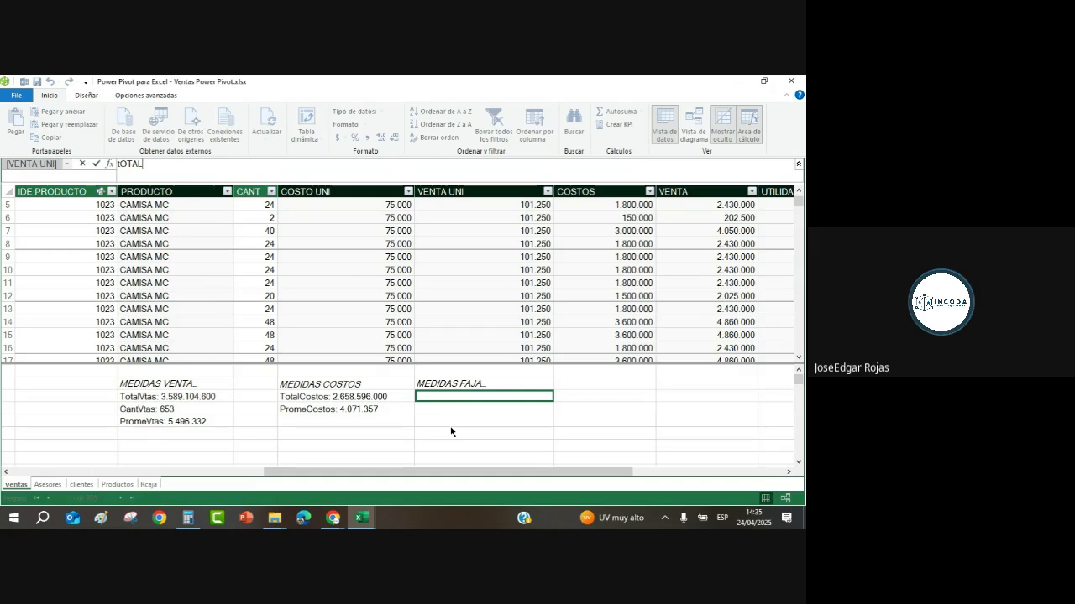
key("BackSpace")
key("BackSpace")
key("BackSpace")
key("BackSpace")
key("BackSpace")
type("TotalVts")
key("BackSpace")
type("asFajas :=")
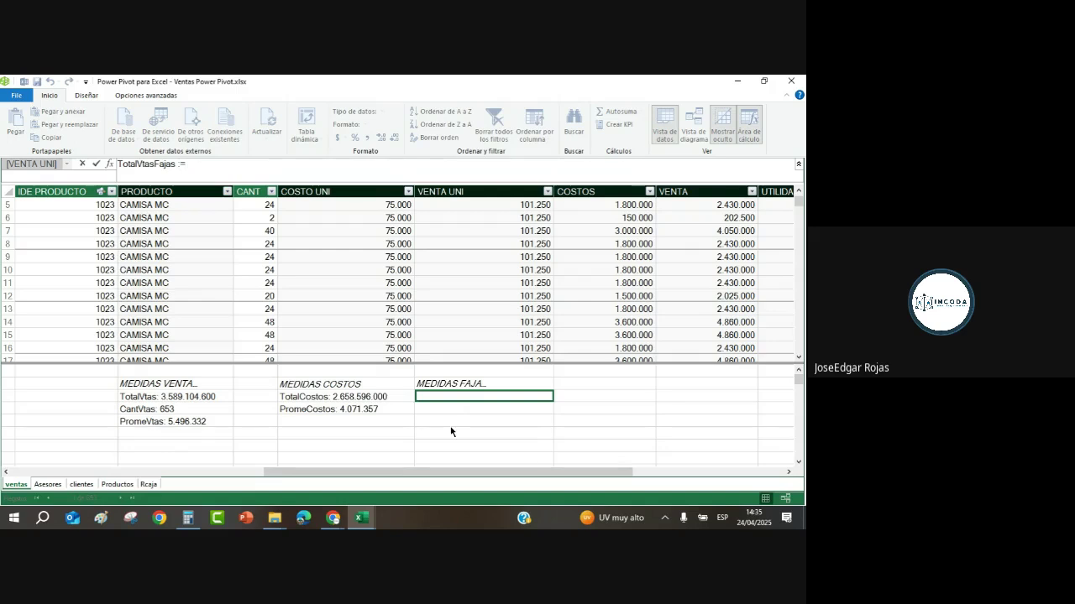
Add the CALCULATE function to the TotalVtasFajas formula with the [TotalVtas] measure as its expression.
type(" cal")
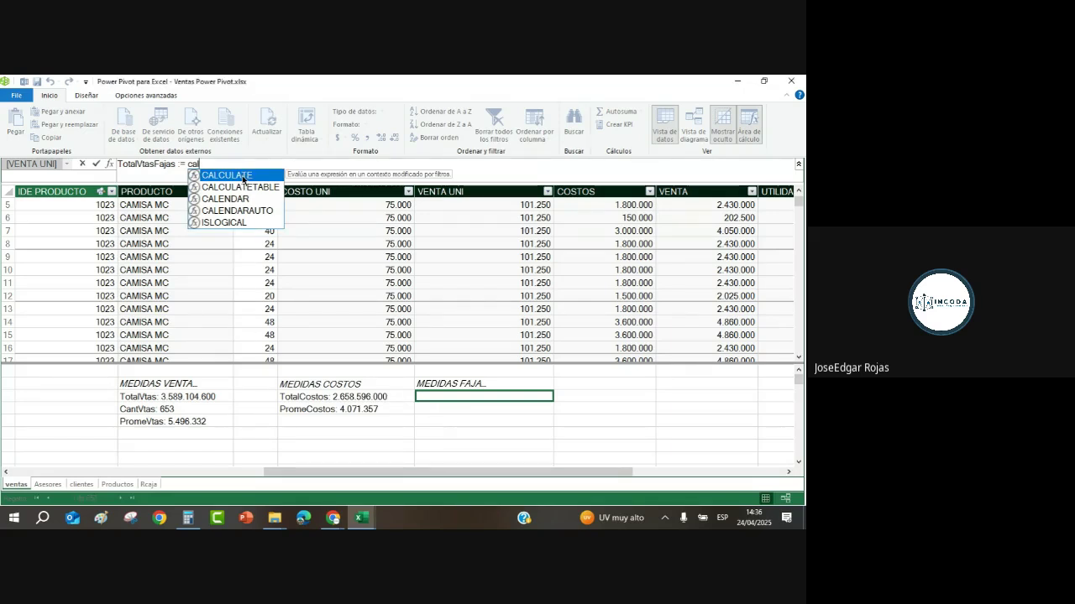
double_click(243, 178)
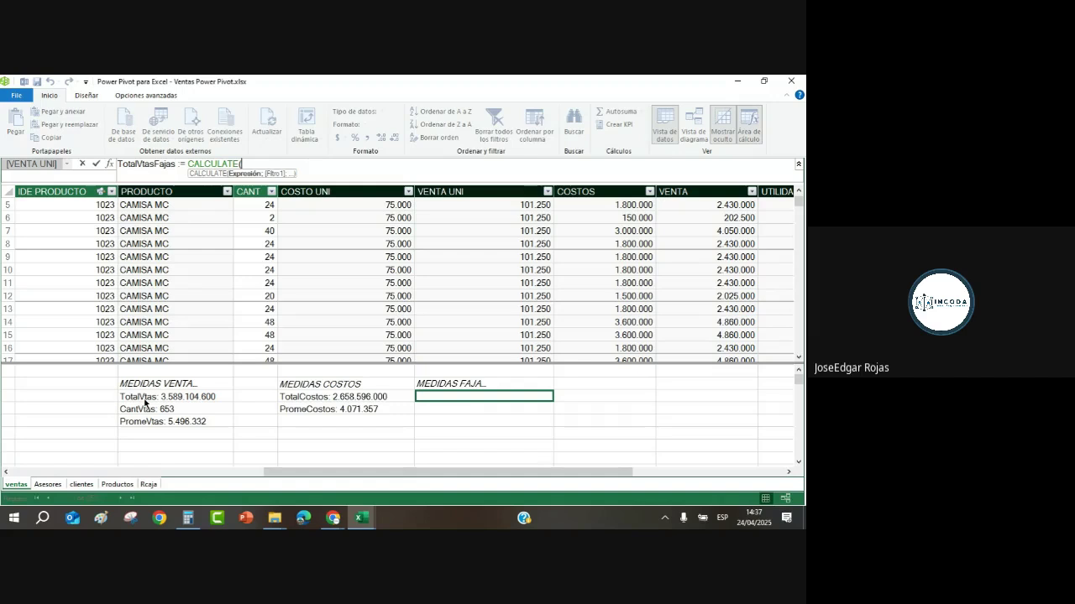
type("total")
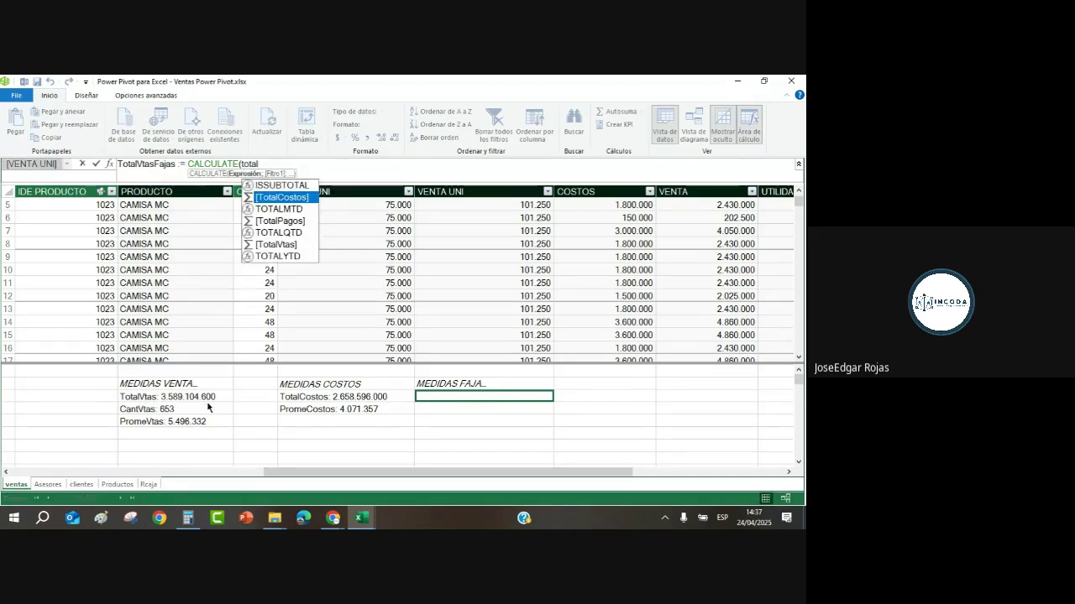
left_click(283, 244)
double_click(283, 244)
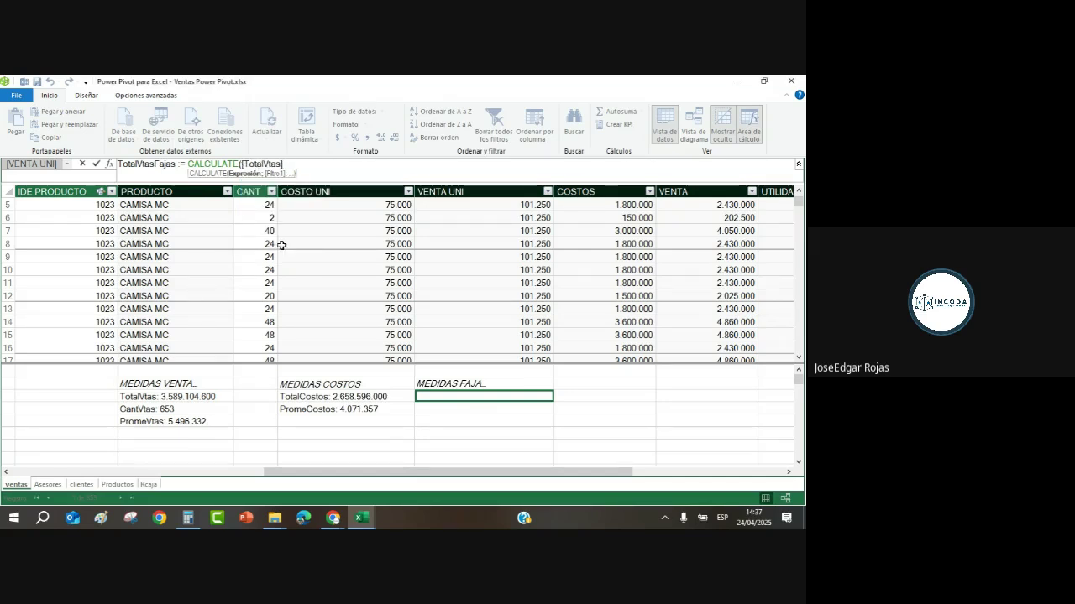
Add a semicolon and the ventas[PRODUCTO] column as the start of the filter argument in the TotalVtasFajas CALCULATE formula.
type(",")
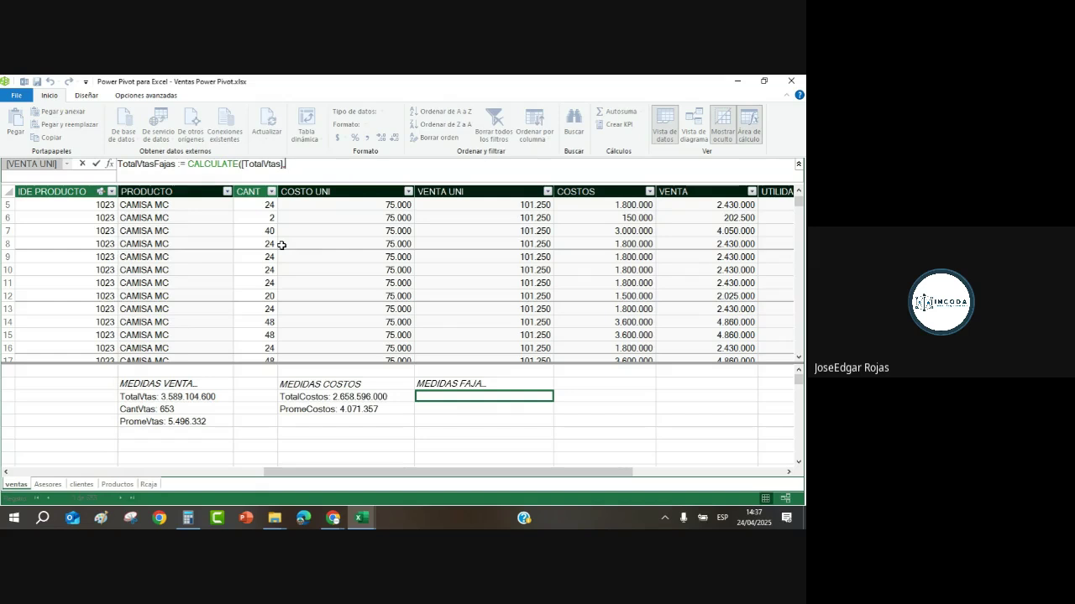
key("BackSpace")
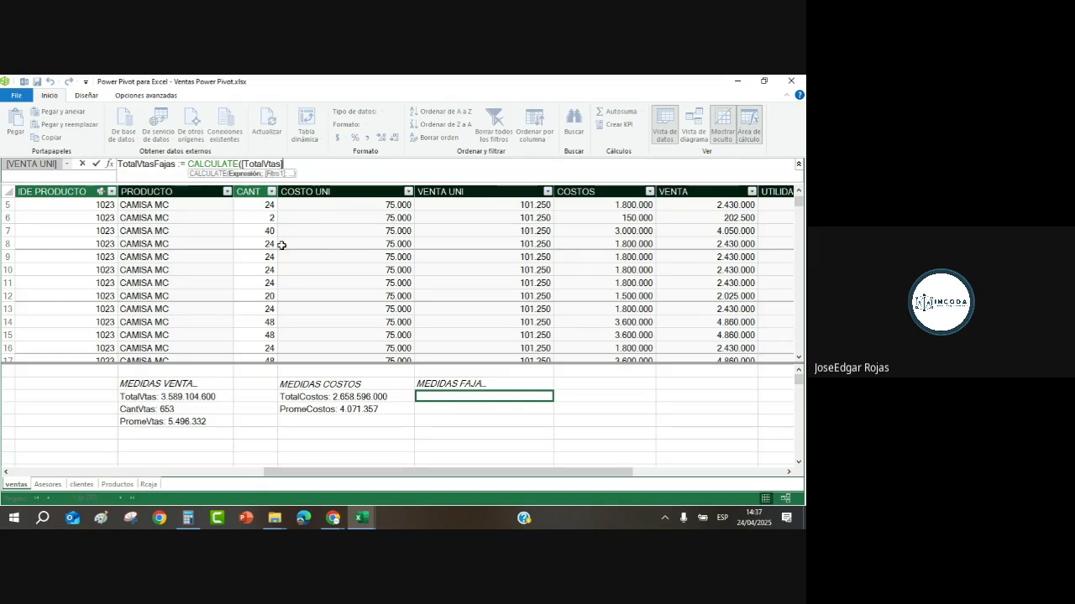
type(",")
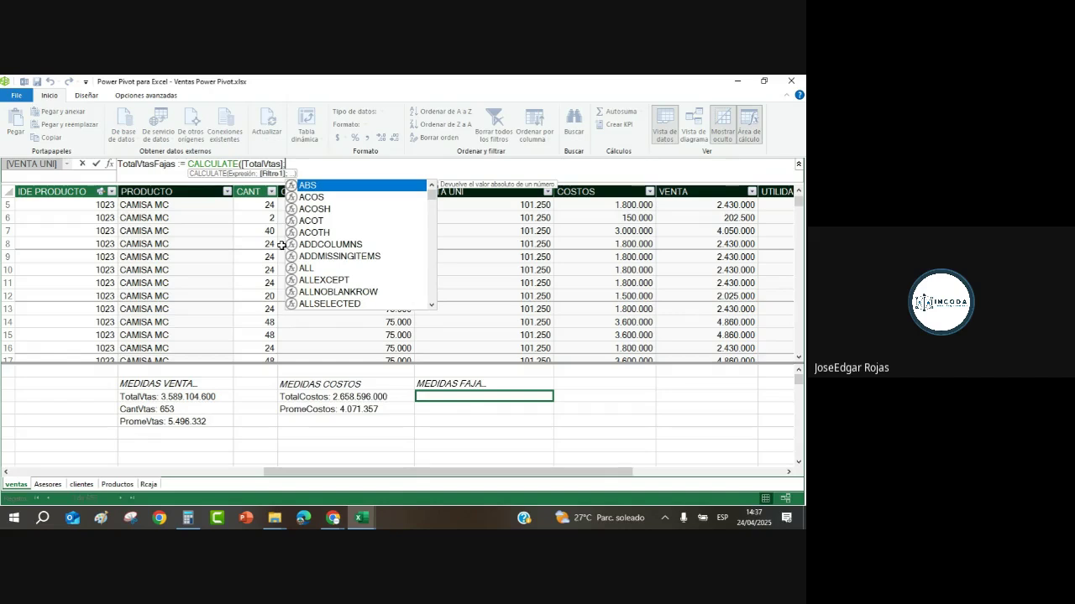
type("venta")
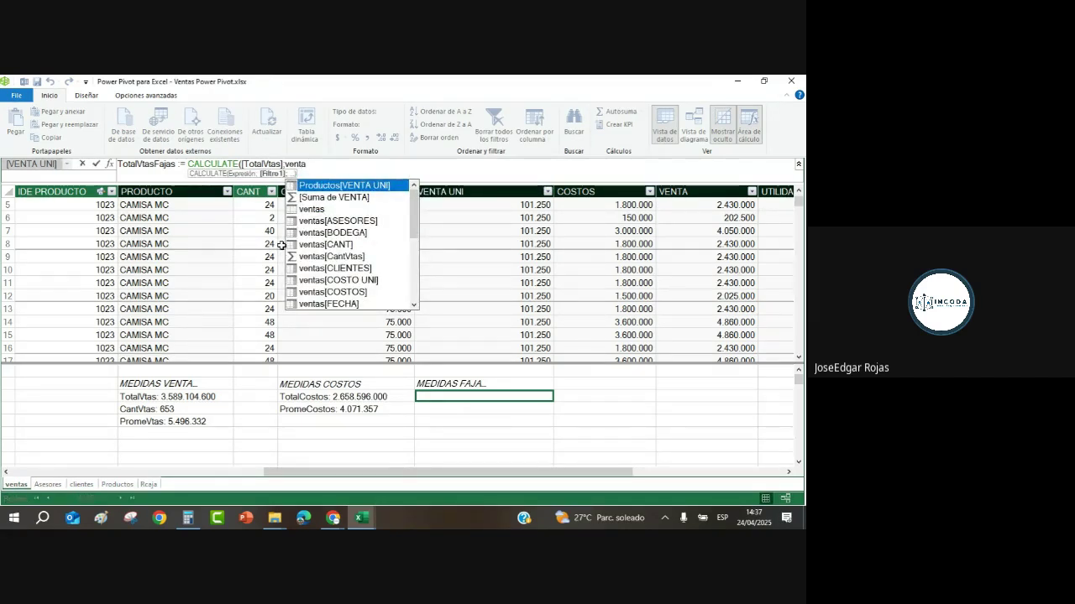
type("s")
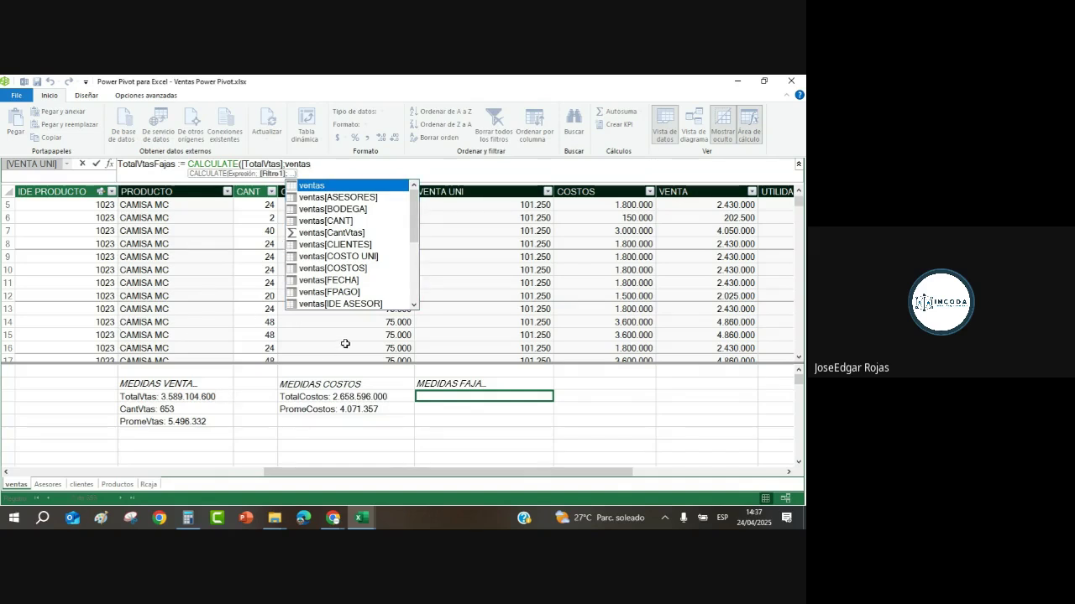
left_click_drag(414, 232, 413, 248)
scroll(347, 284, "down", 1)
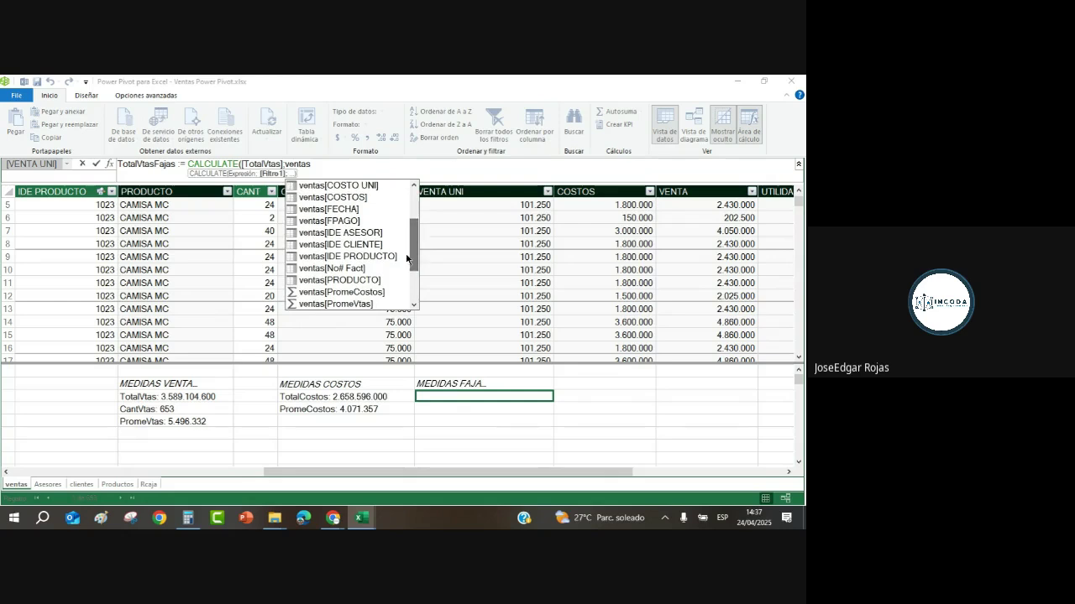
left_click(347, 279)
double_click(347, 279)
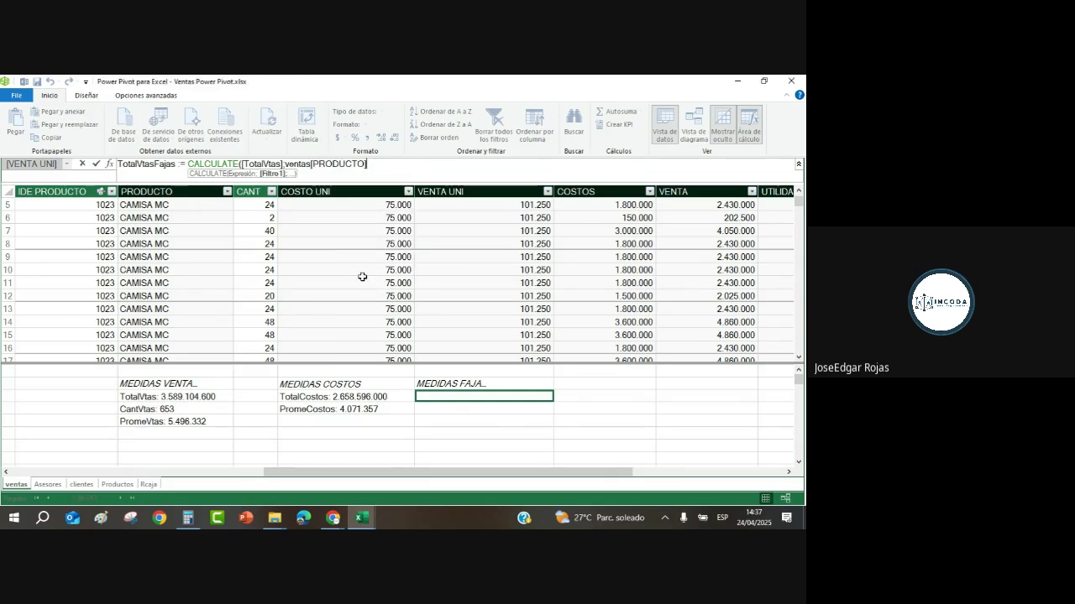
Complete the TotalVtasFajas filter with = "FAJAS", close the parenthesis and commit the measure.
type("= ")
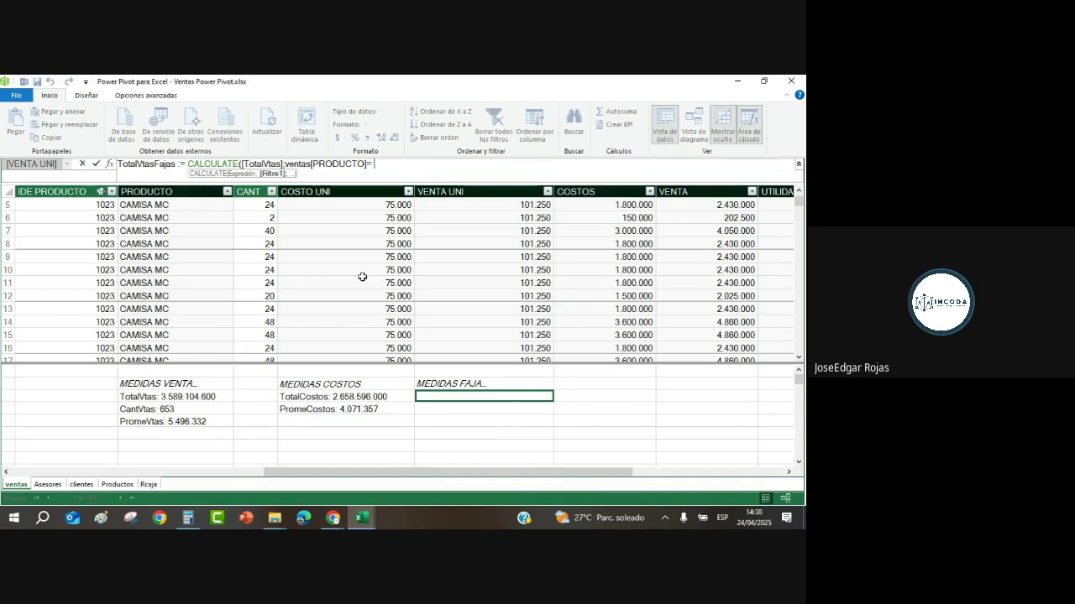
type("\"\"")
left_click(378, 166)
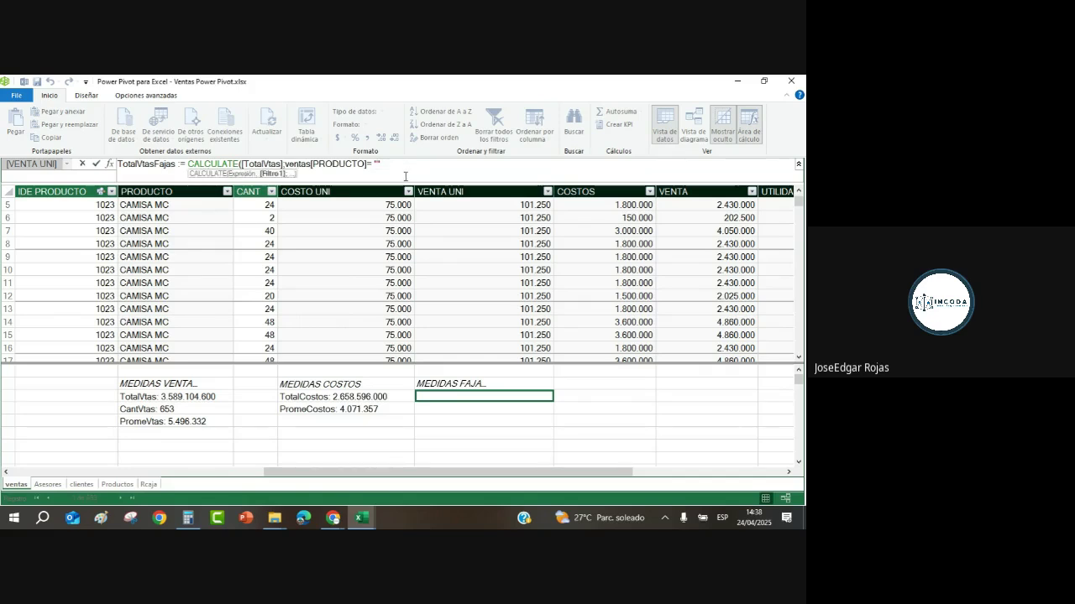
type("FAJAS")
left_click(421, 165)
type(")")
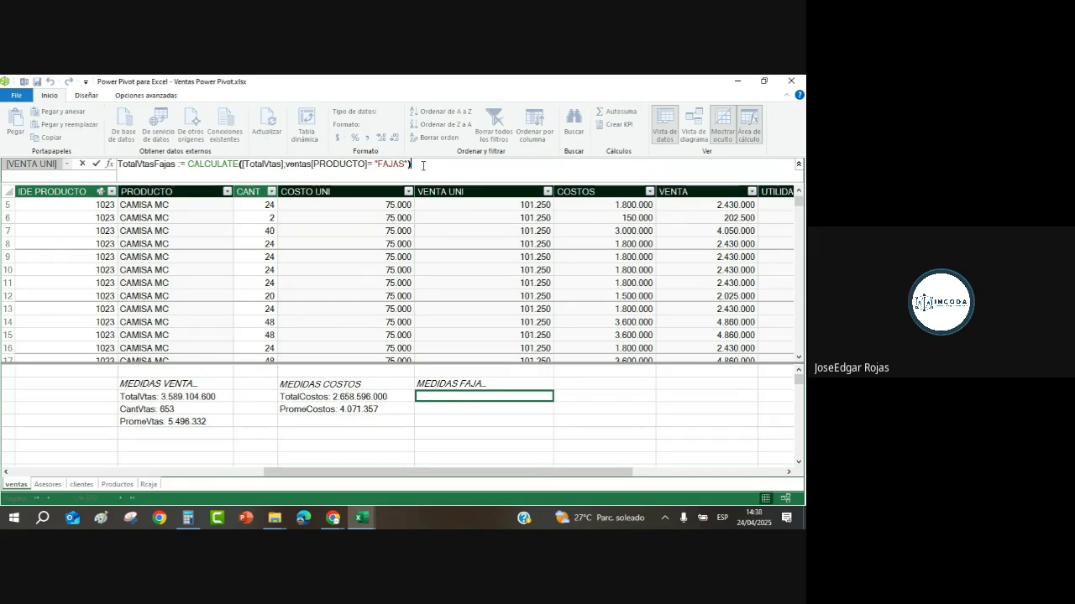
scroll(423, 165, "up", 1)
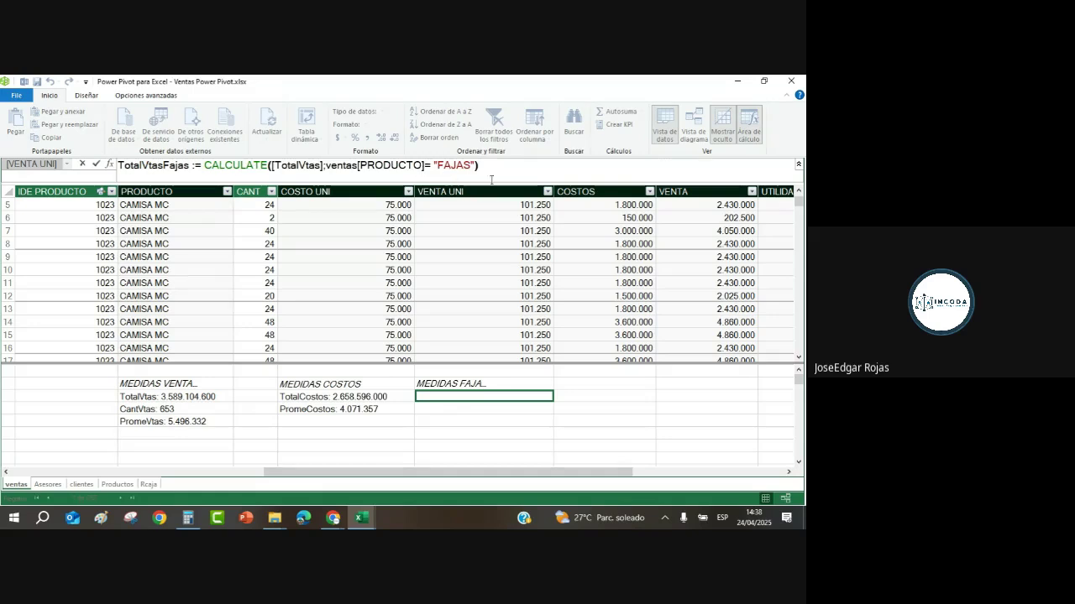
scroll(501, 174, "up", 1)
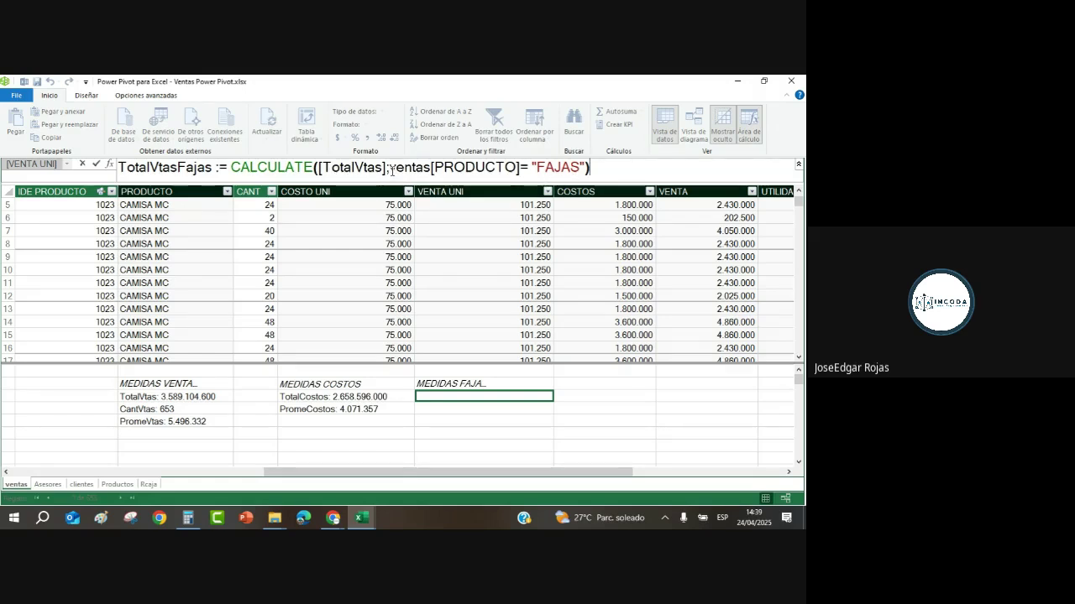
left_click_drag(391, 169, 586, 169)
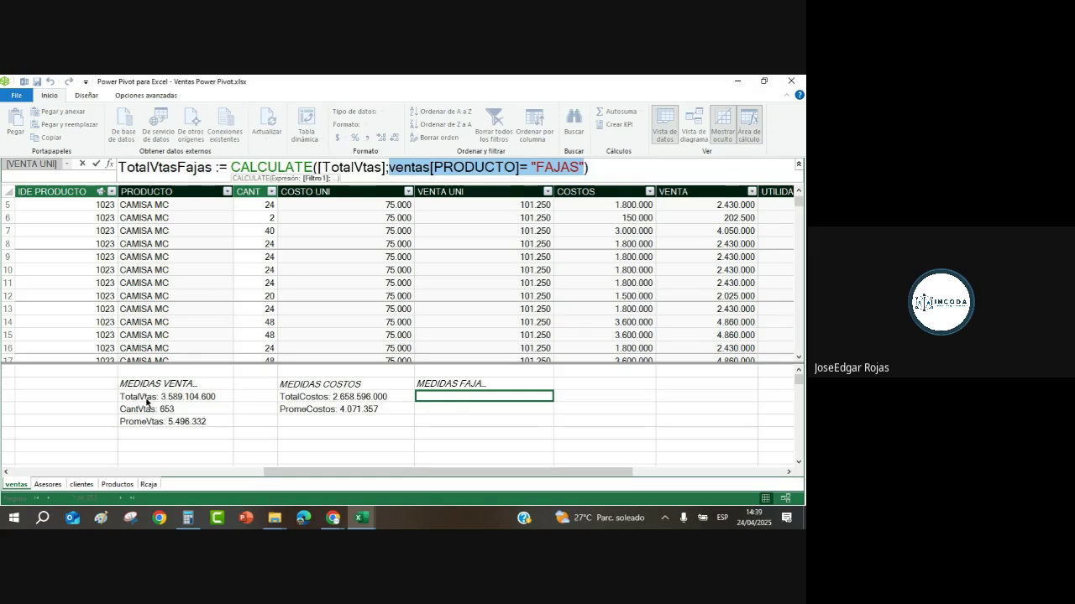
left_click(96, 166)
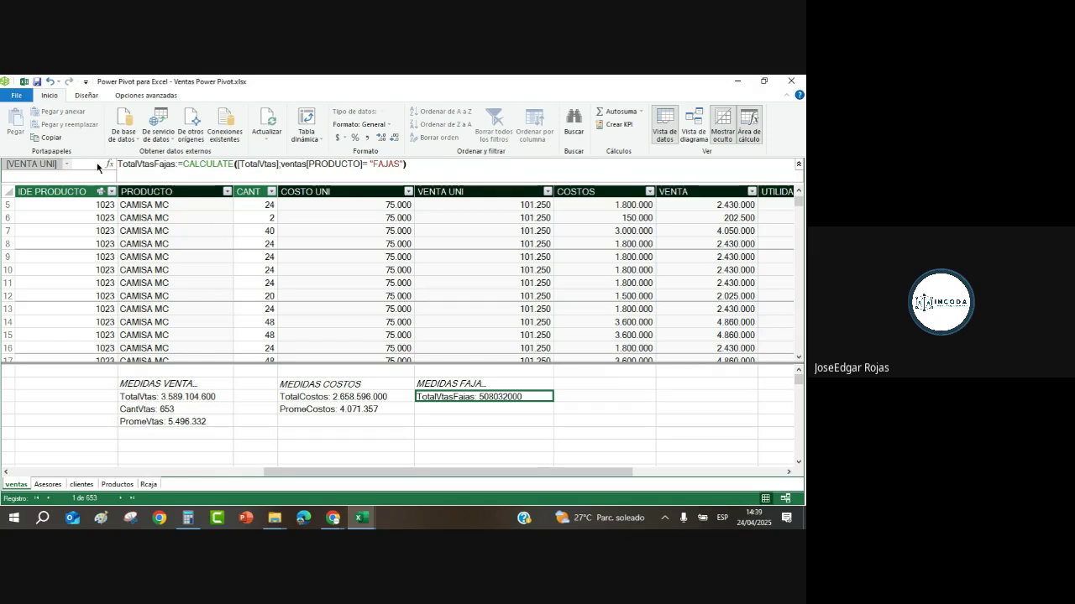
Format the TotalVtasFajas measure as a decimal number with thousands separators and no decimal places.
left_click(366, 139)
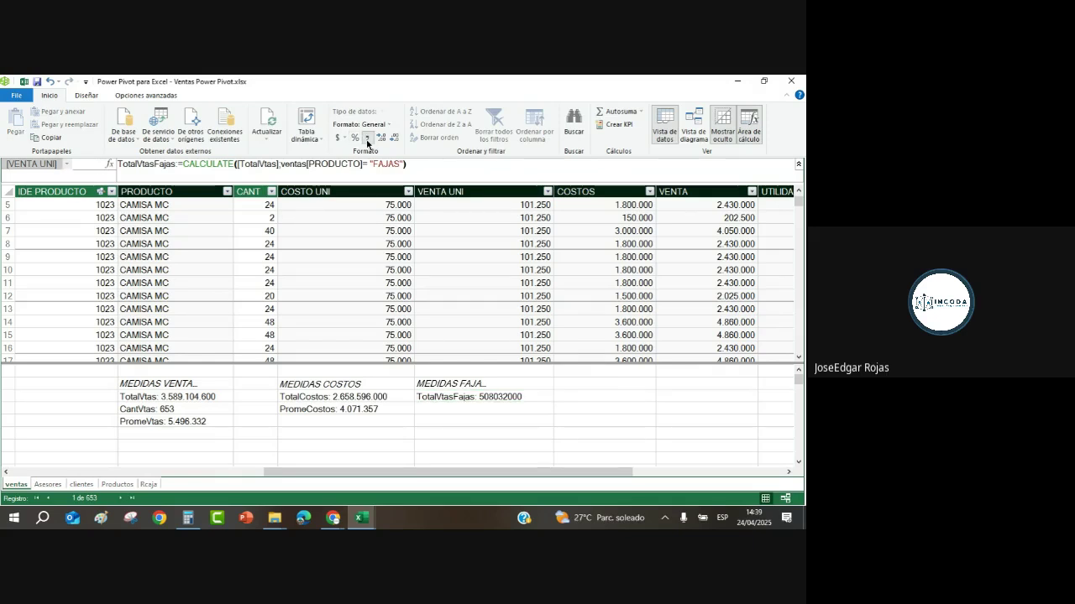
left_click(367, 139)
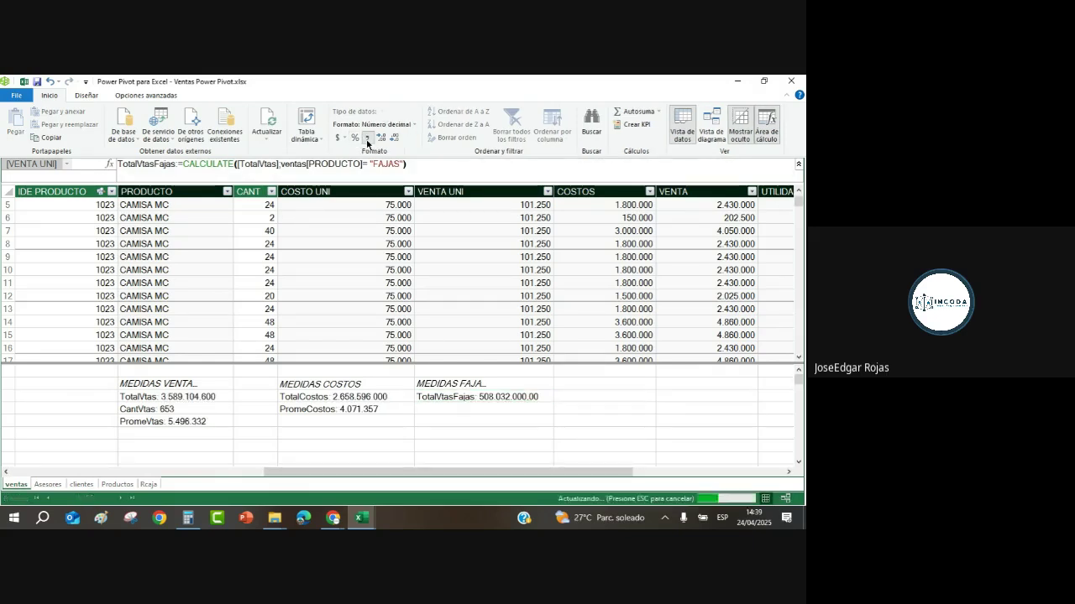
left_click(393, 139)
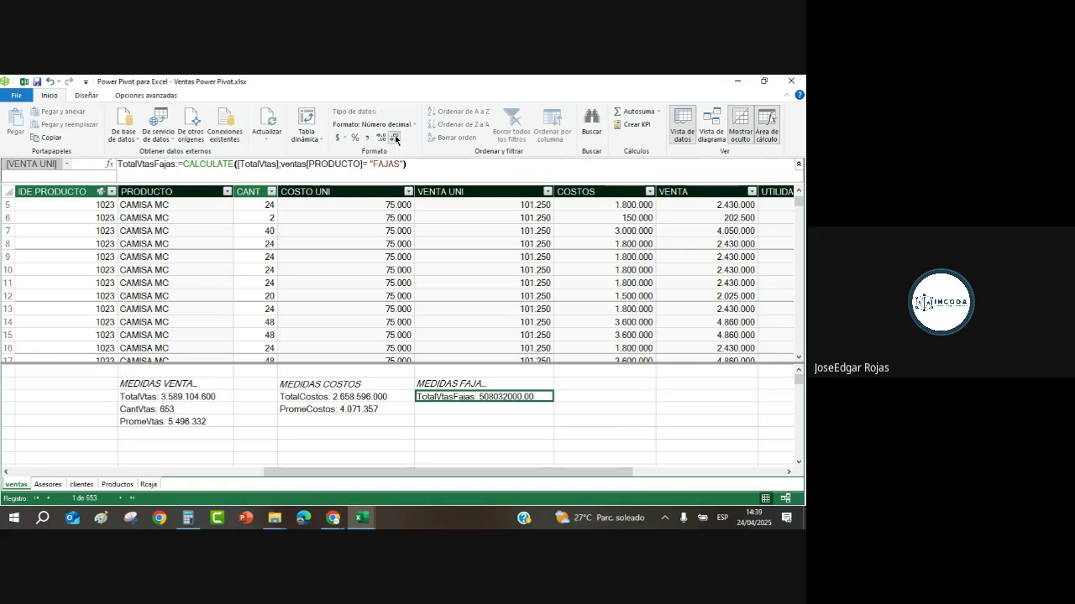
left_click(393, 140)
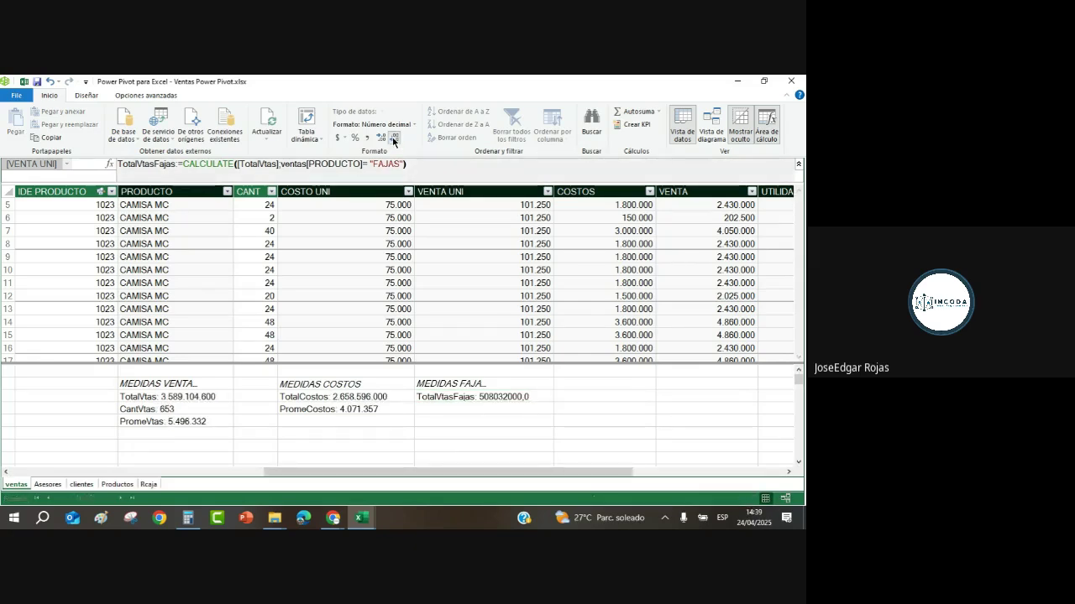
left_click(393, 139)
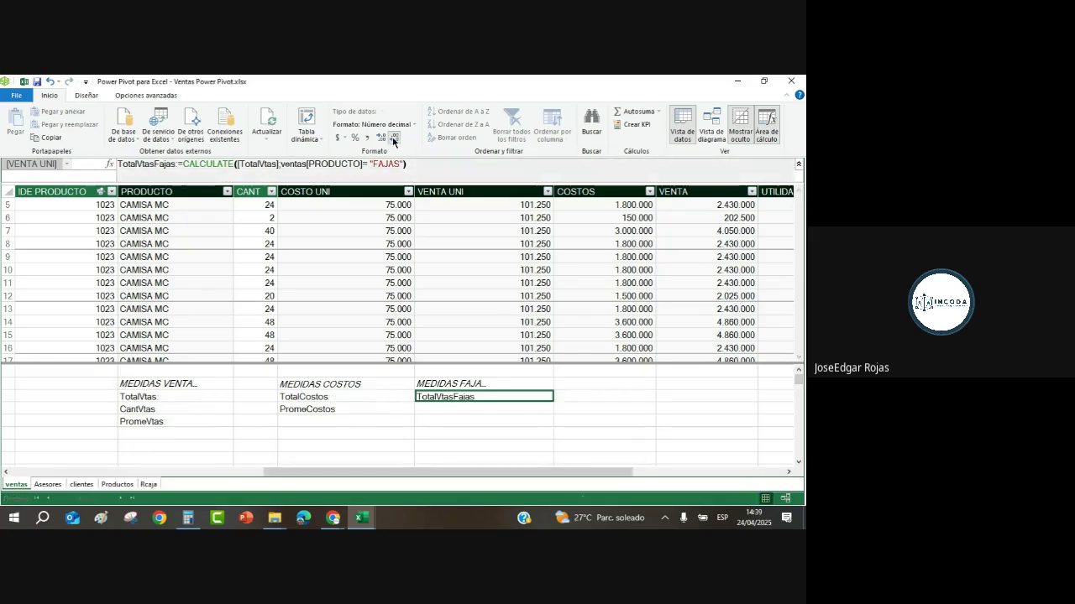
left_click(368, 139)
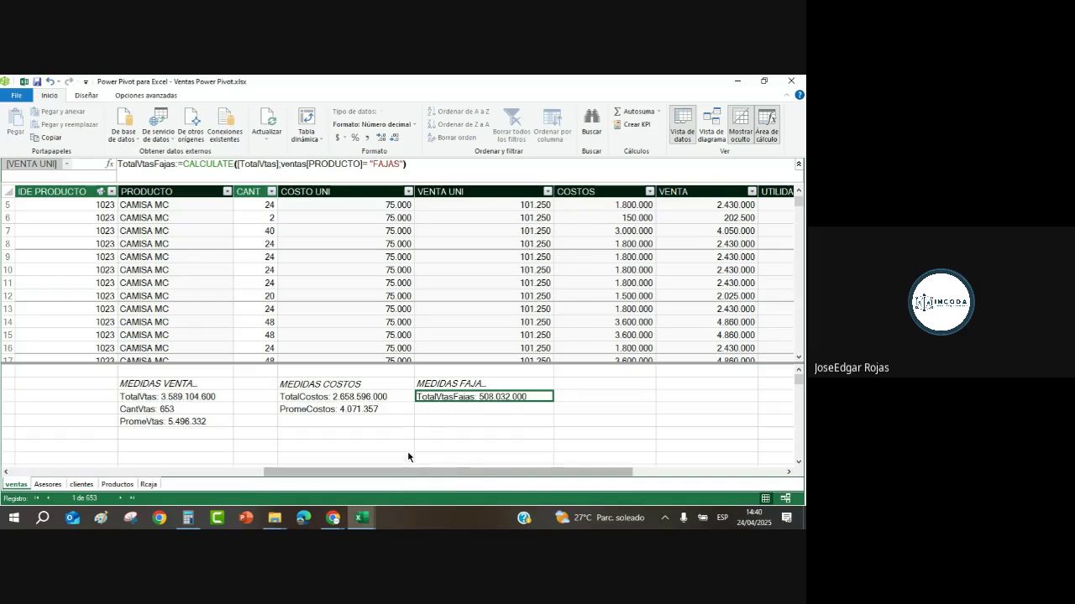
Begin a measure named CantVtasFajas with := in the cell directly below TotalVtasFajas.
left_click(434, 412)
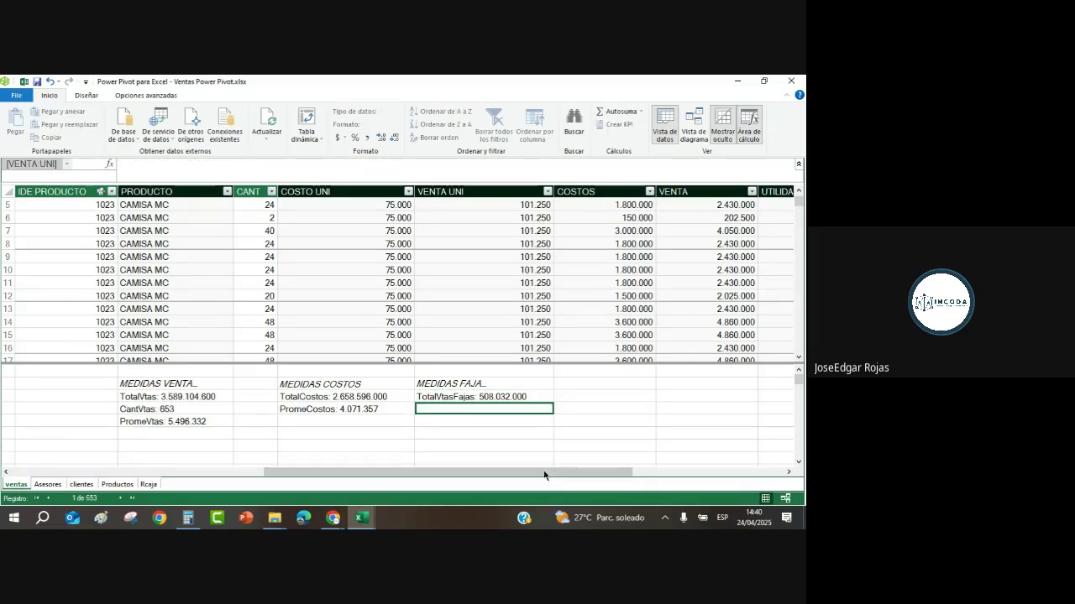
left_click(485, 401)
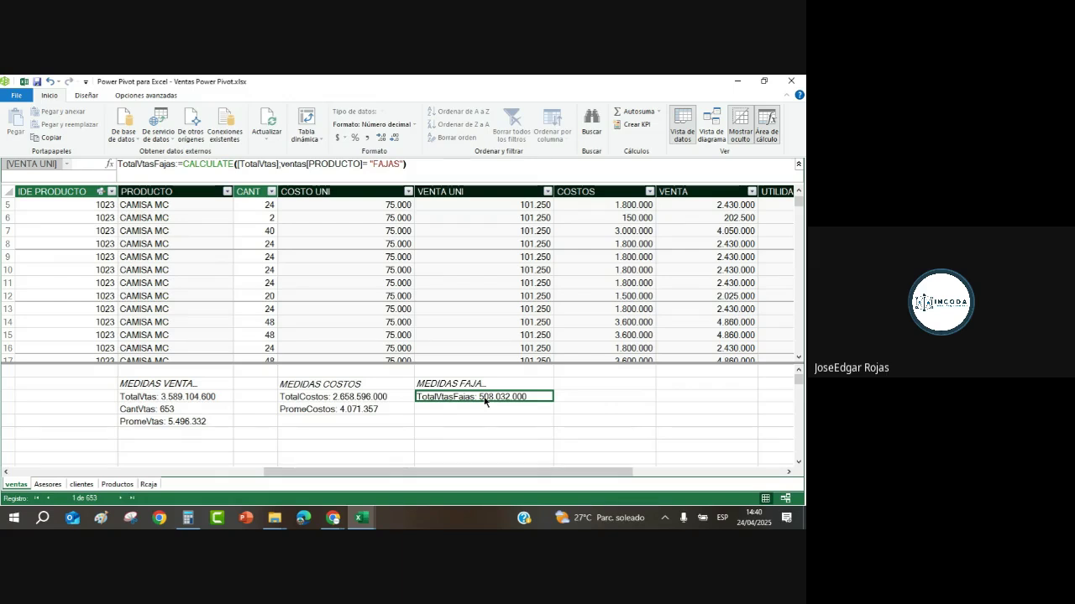
left_click(466, 410)
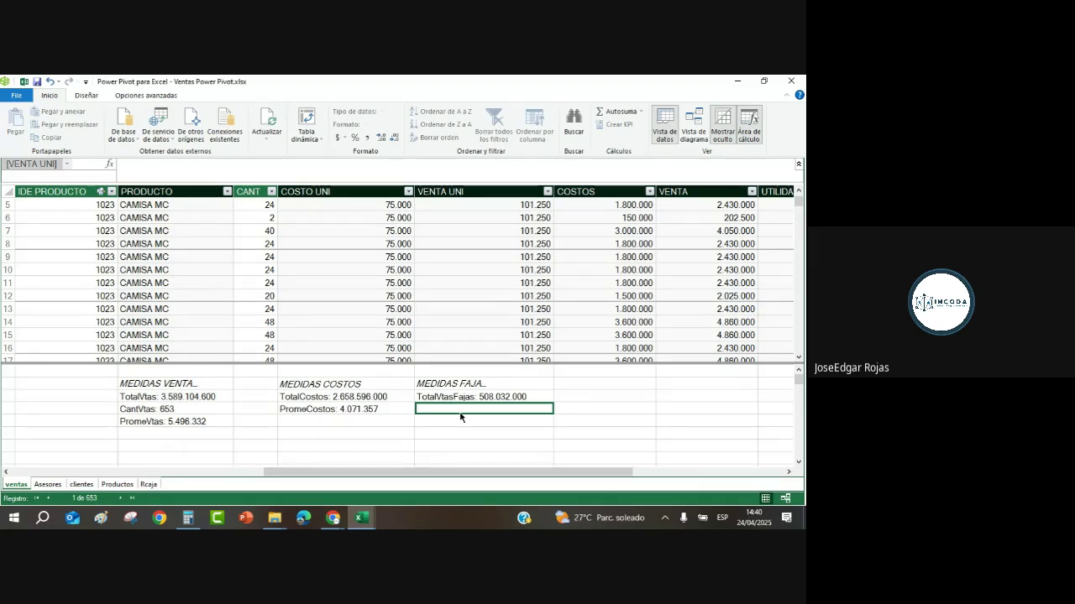
type("cA")
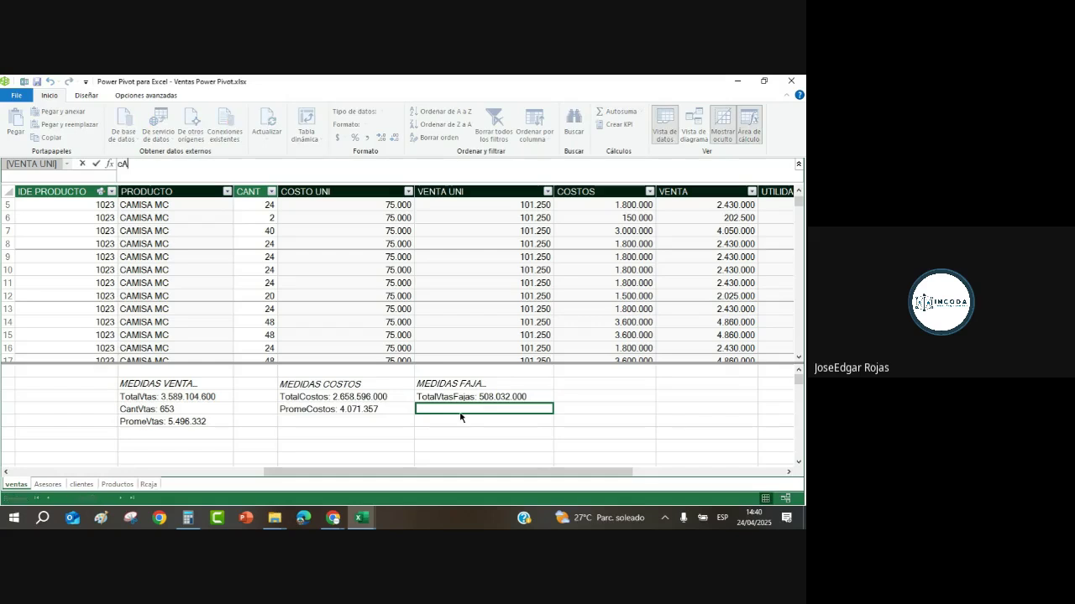
type("NT")
key("BackSpace")
key("BackSpace")
key("BackSpace")
key("BackSpace")
type("CantVtas")
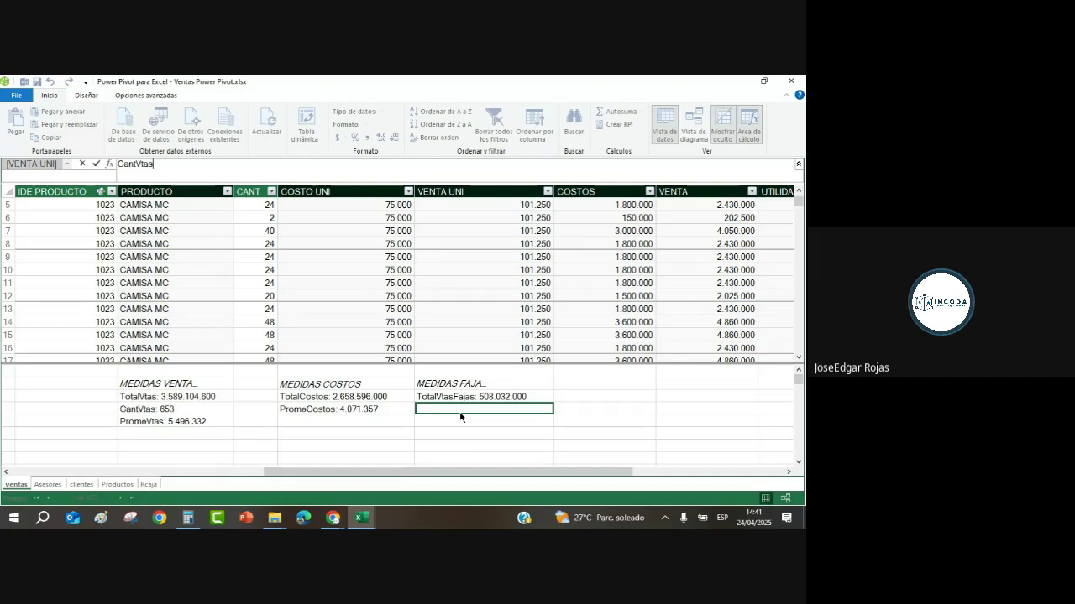
type("Fajas :=")
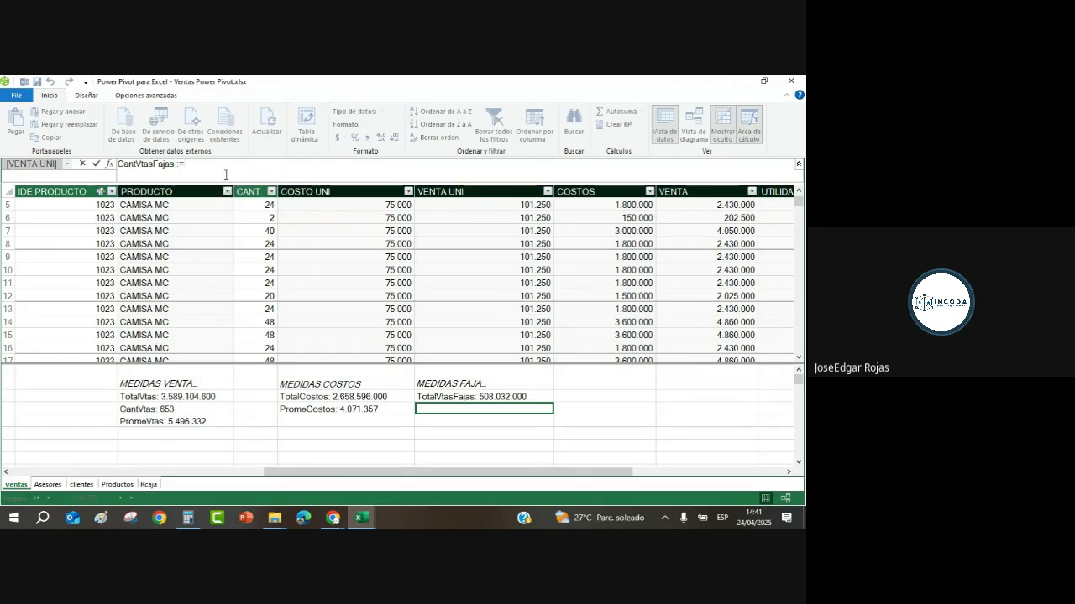
Add the CALCULATE function to the CantVtasFajas formula with the [CantVtas] measure as its expression.
scroll(251, 180, "up", 2)
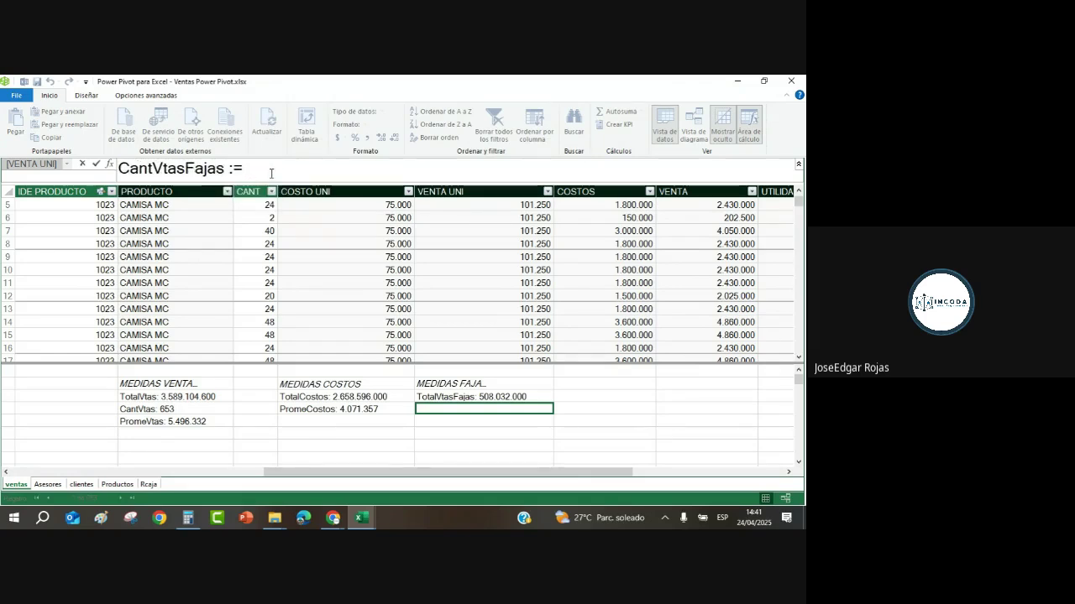
type("calc")
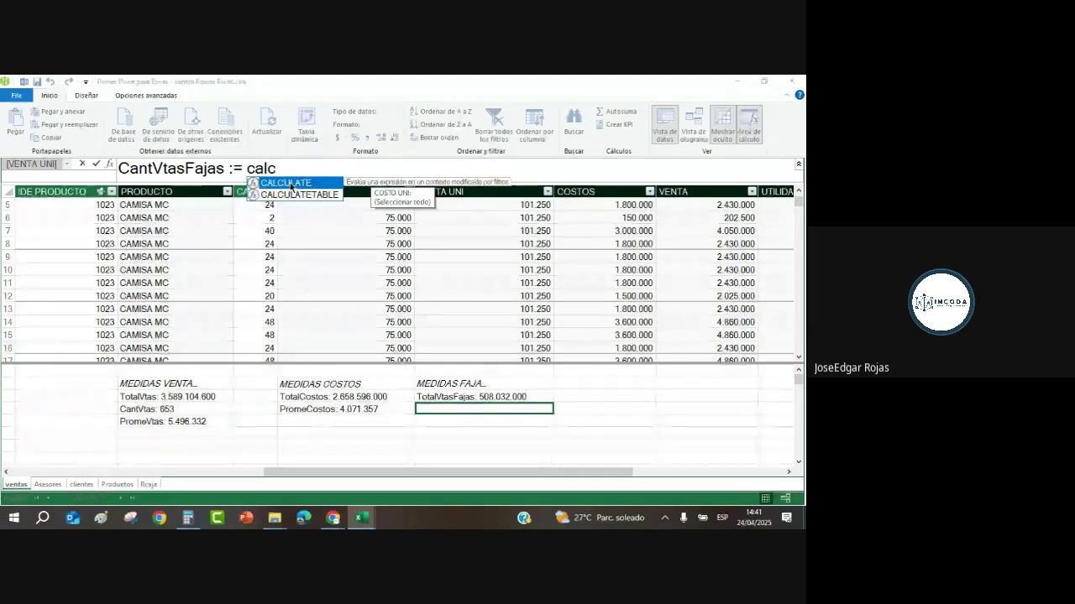
double_click(289, 183)
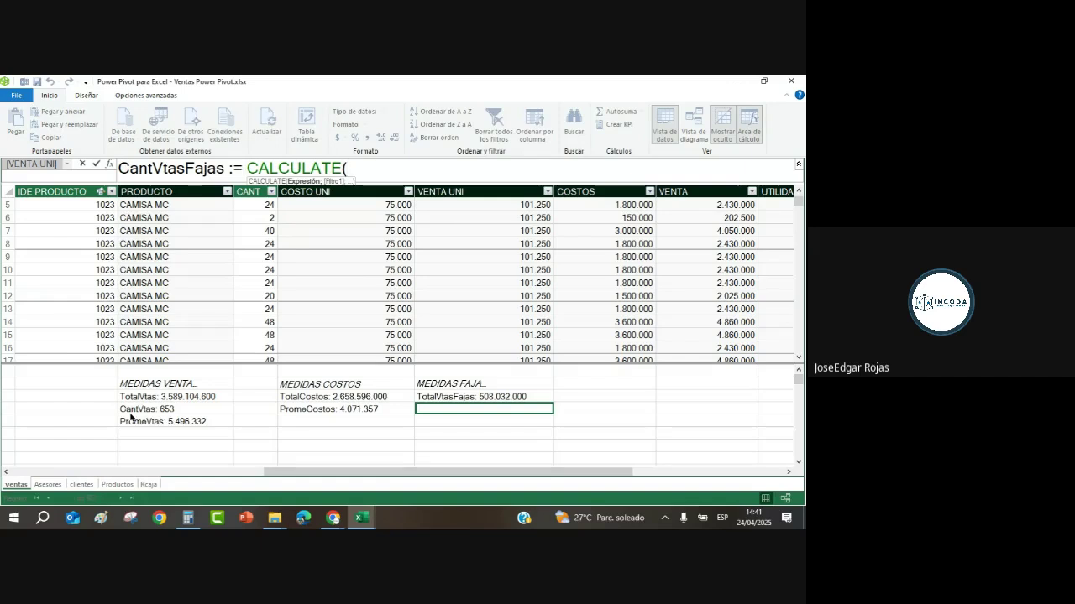
type("cant")
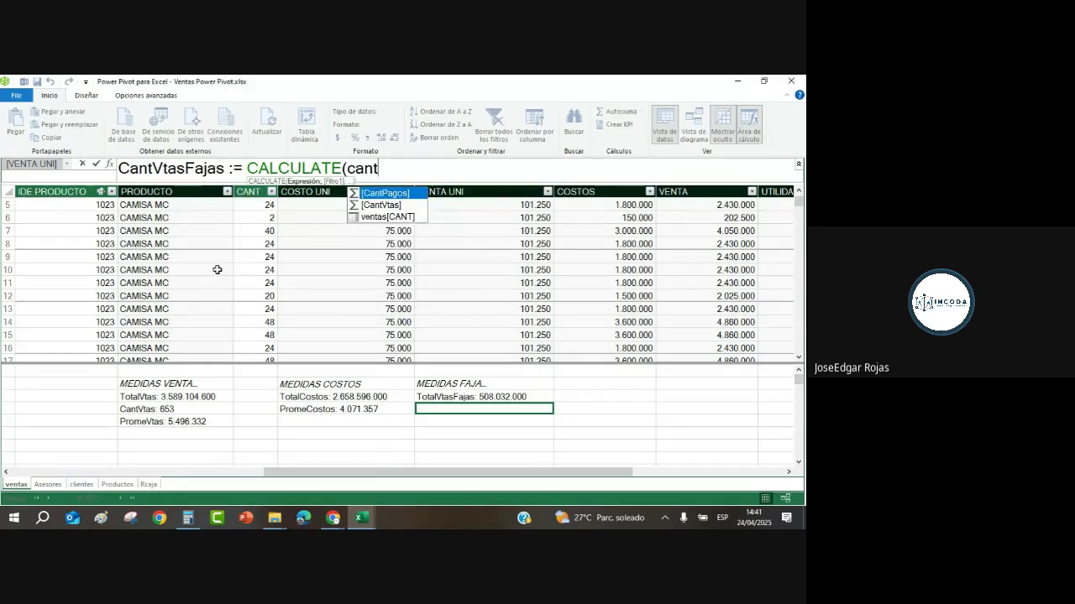
left_click(378, 205)
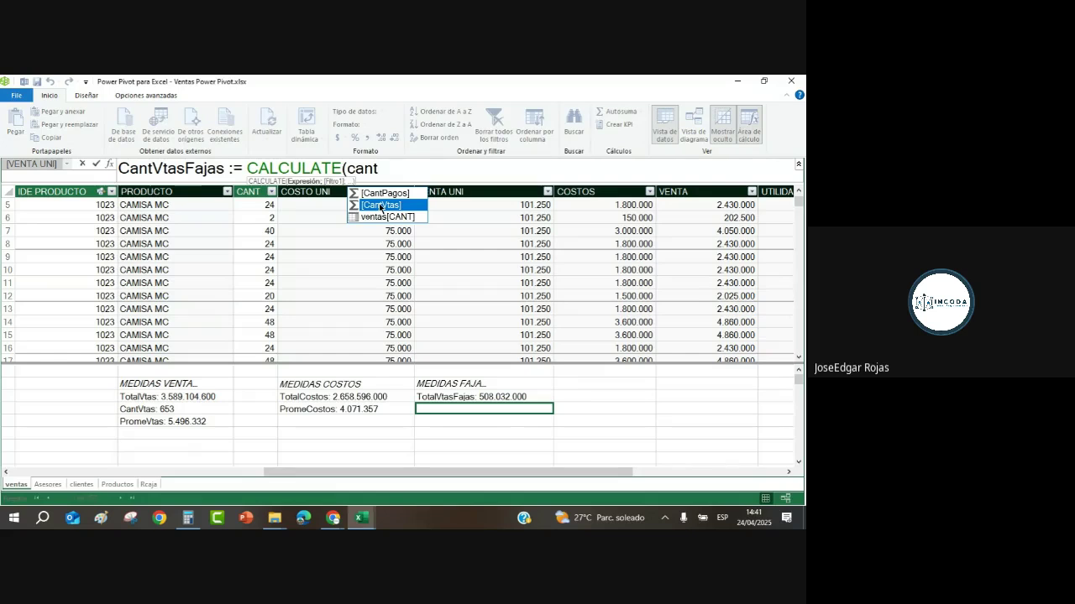
double_click(379, 204)
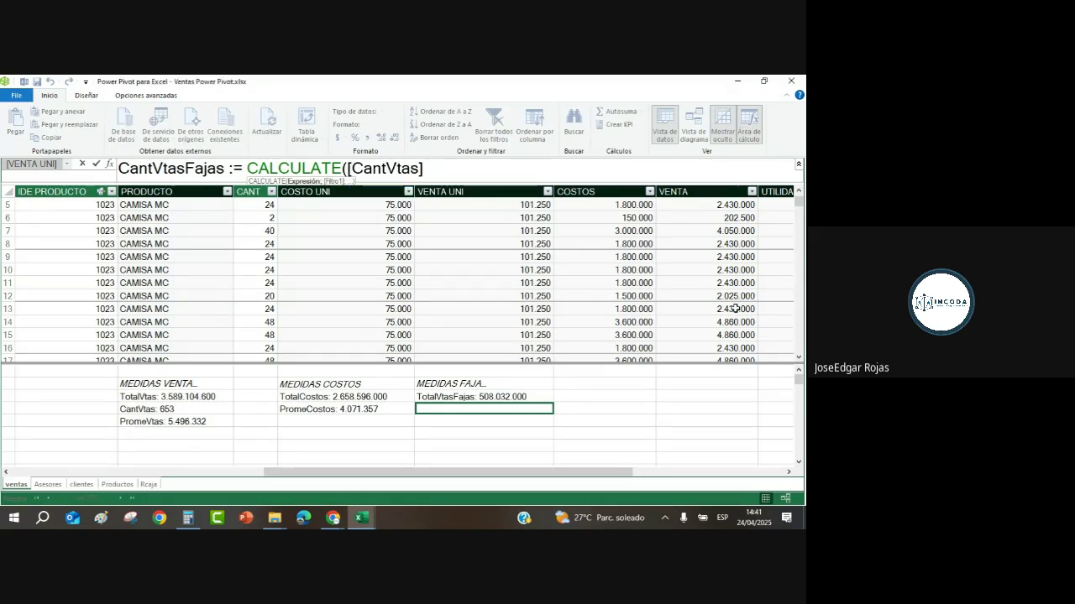
Add the filter ventas[PRODUCTO]="FAJAS" as the second argument of CALCULATE in the CantVtasFajas formula.
type(";")
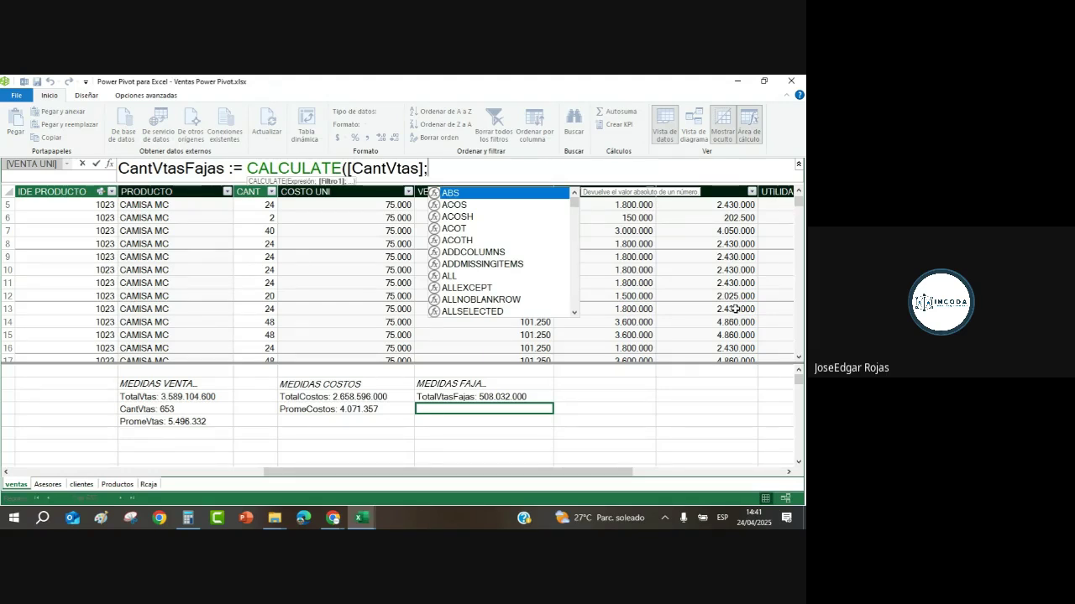
type("ventas")
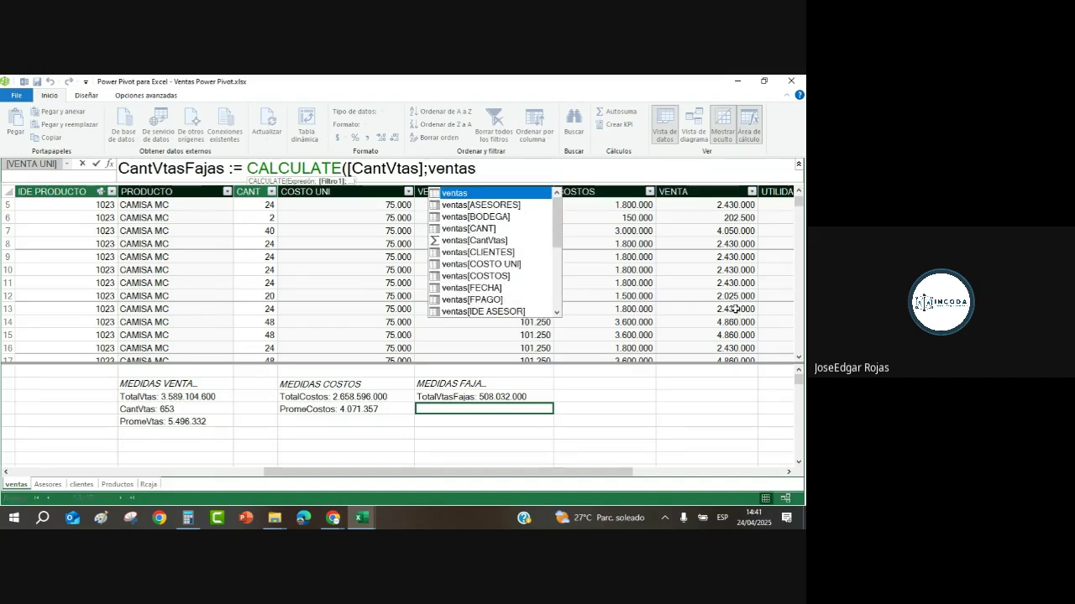
scroll(502, 292, "down", 1)
scroll(502, 292, "down", 2)
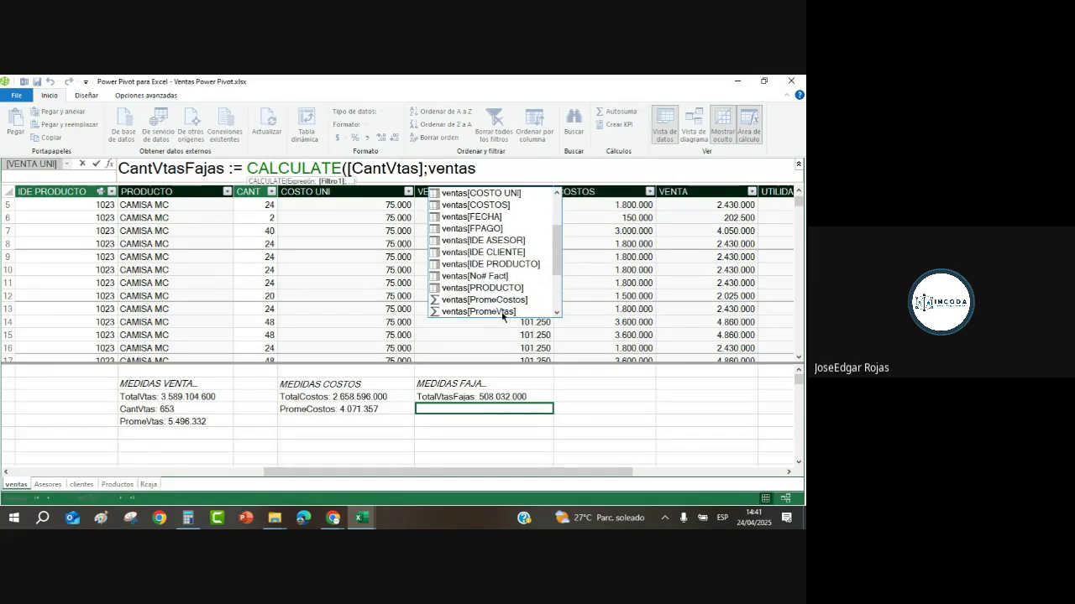
double_click(500, 288)
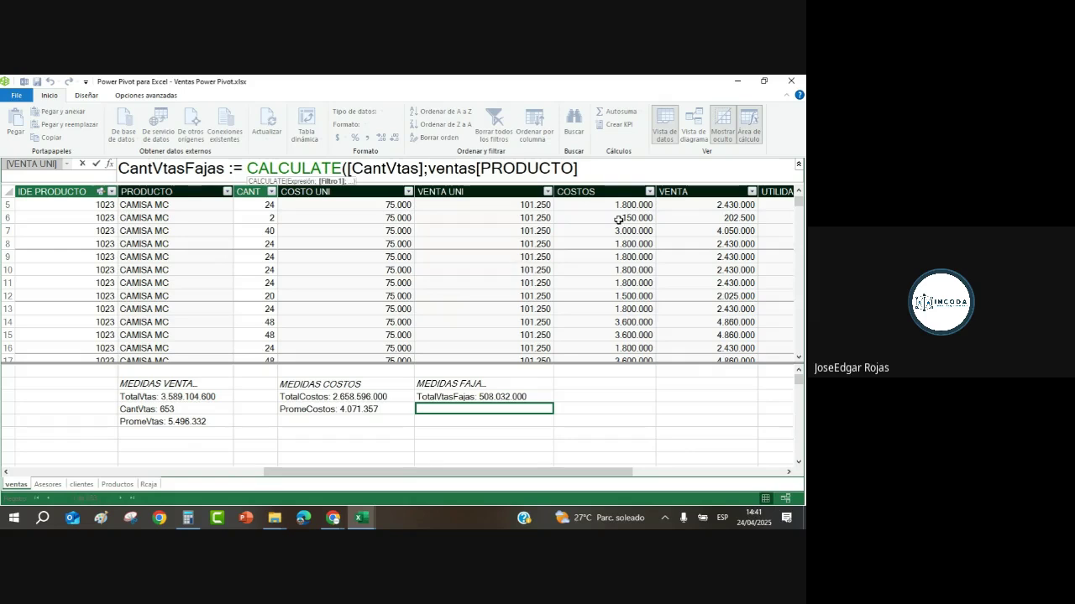
type("=")
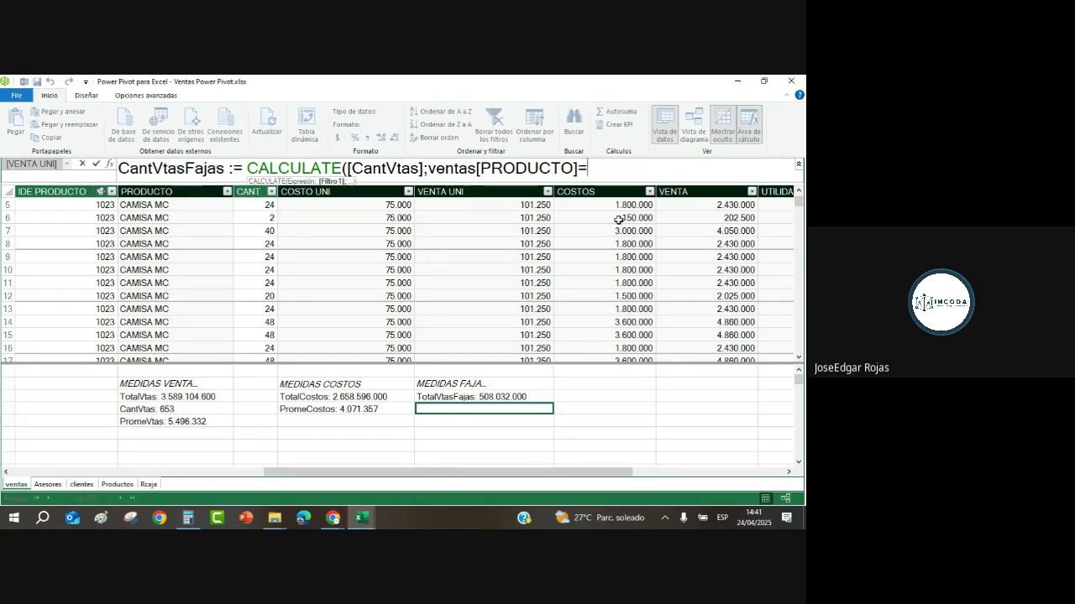
type("\"\"")
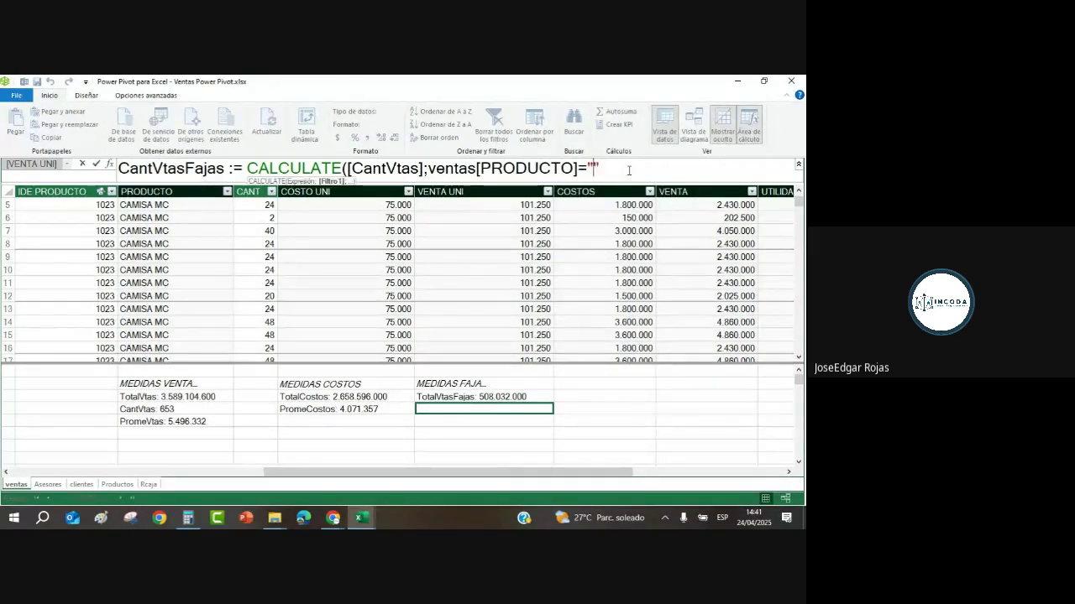
type("FAJAS")
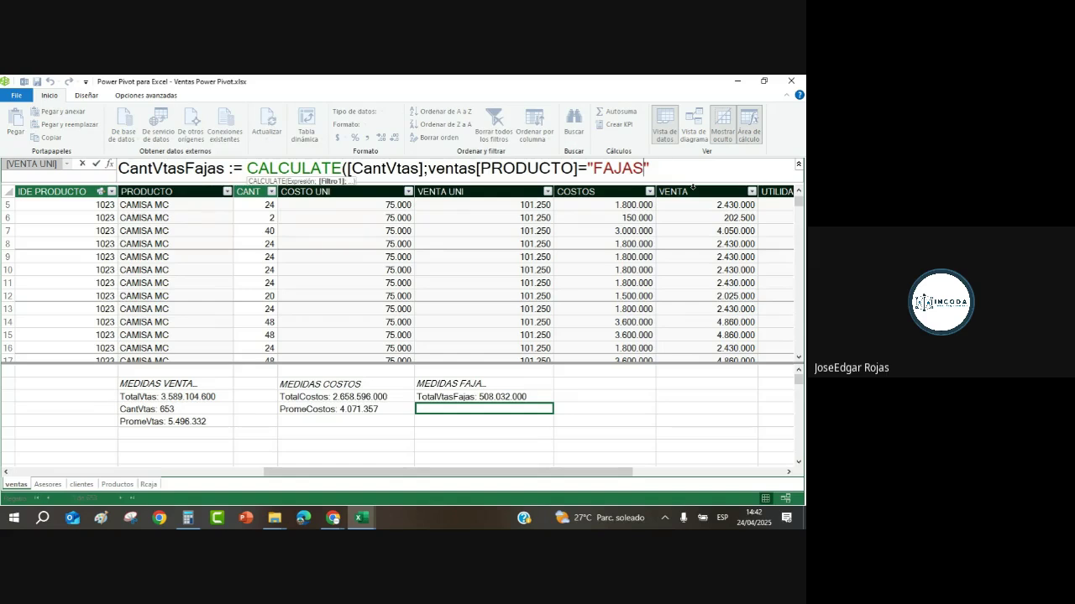
type("\"")
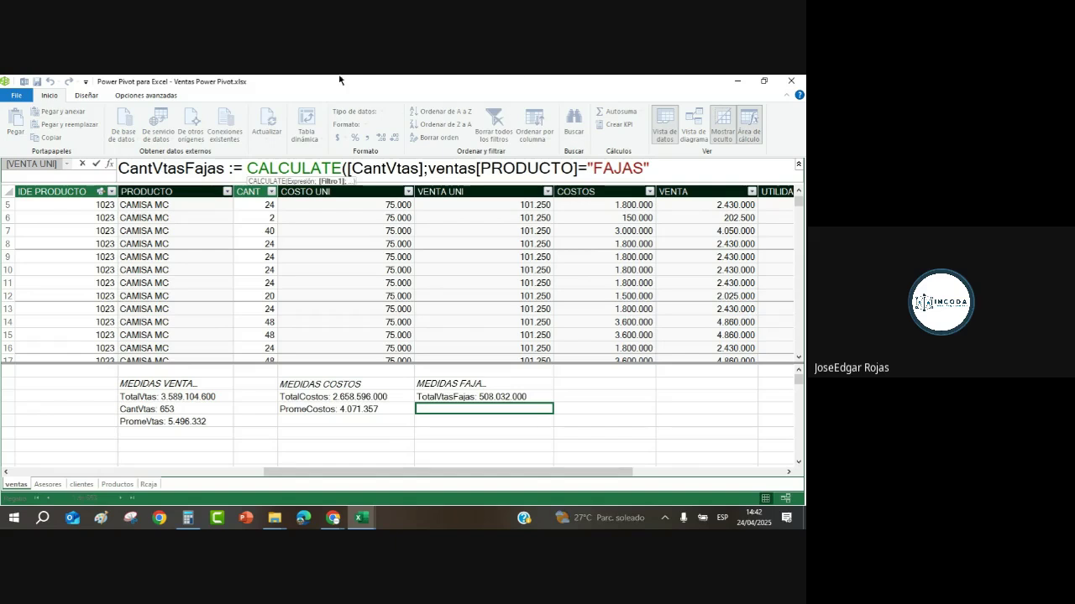
Close the CantVtasFajas formula with the missing parenthesis and commit the measure.
left_click(97, 168)
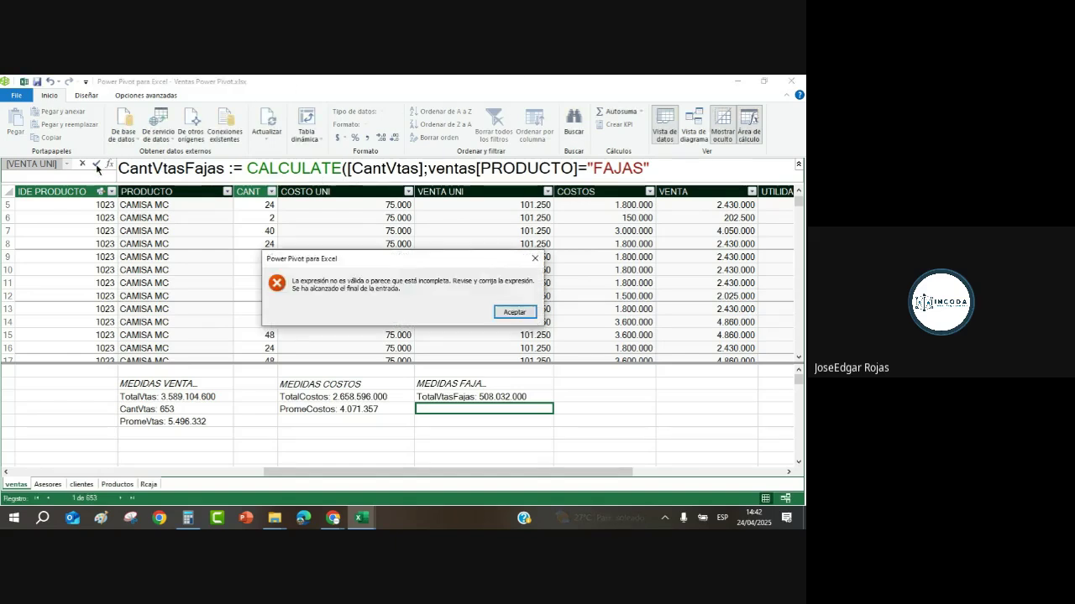
left_click(514, 312)
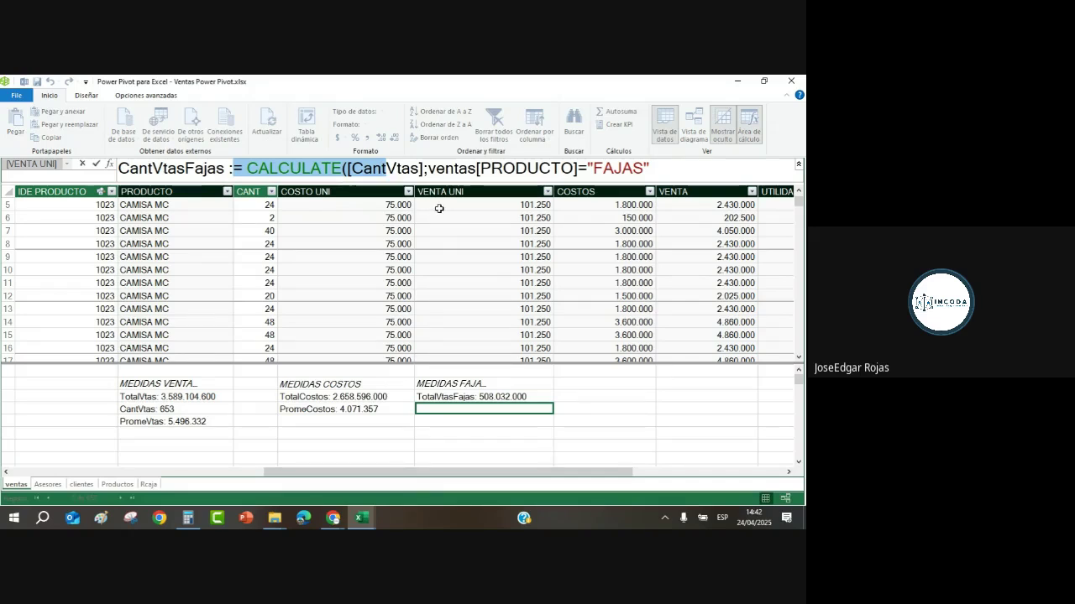
left_click(663, 171)
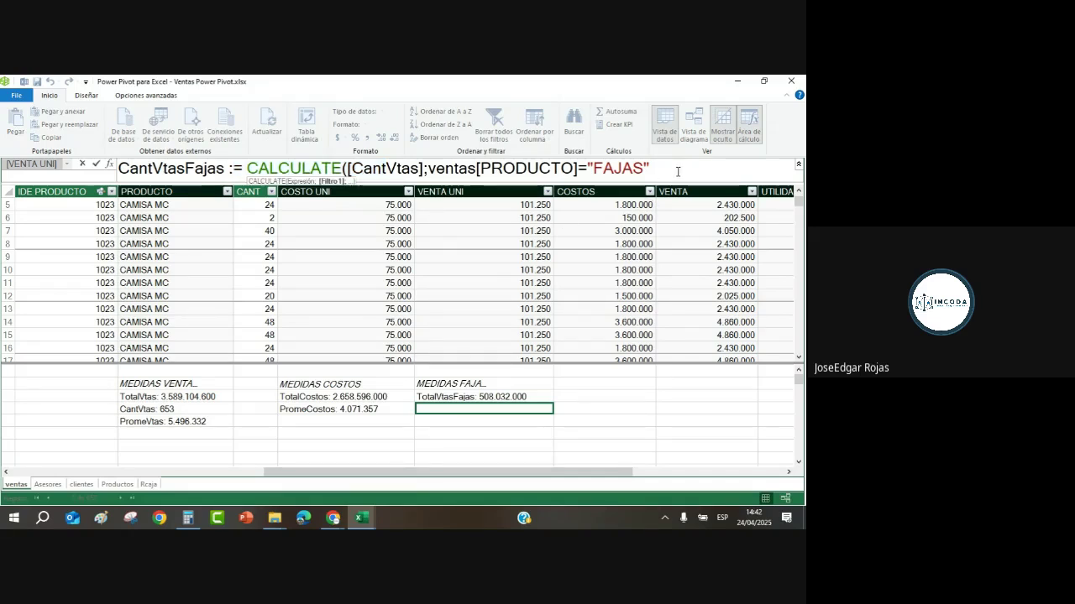
type(")")
left_click(96, 166)
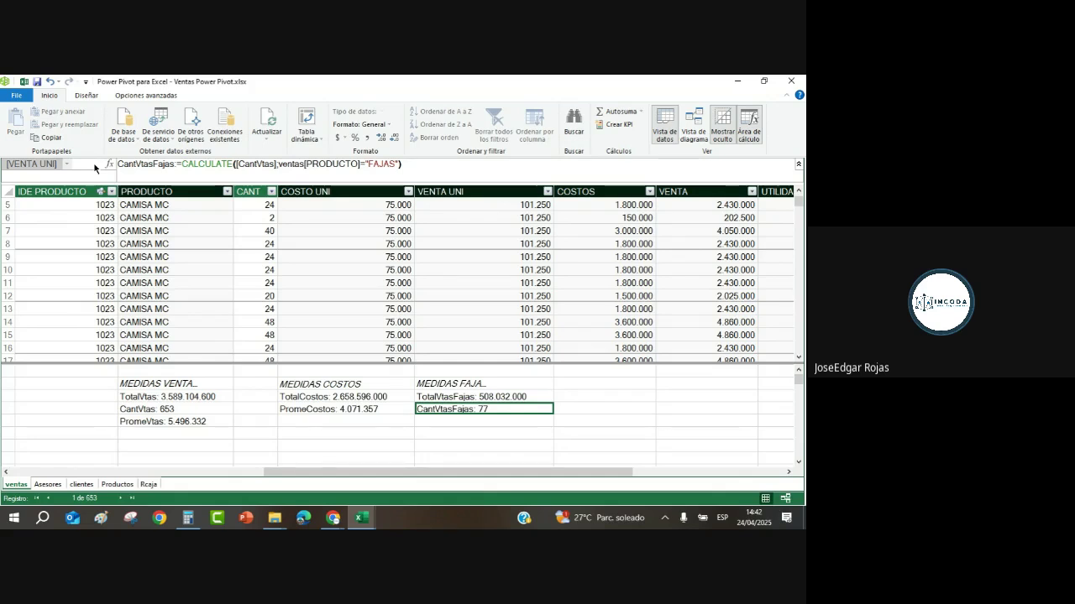
Examine the CantVtasFajas and TotalVtasFajas formulas against the CantVtas and TotalVtas measures they use as CALCULATE expressions.
left_click(426, 165)
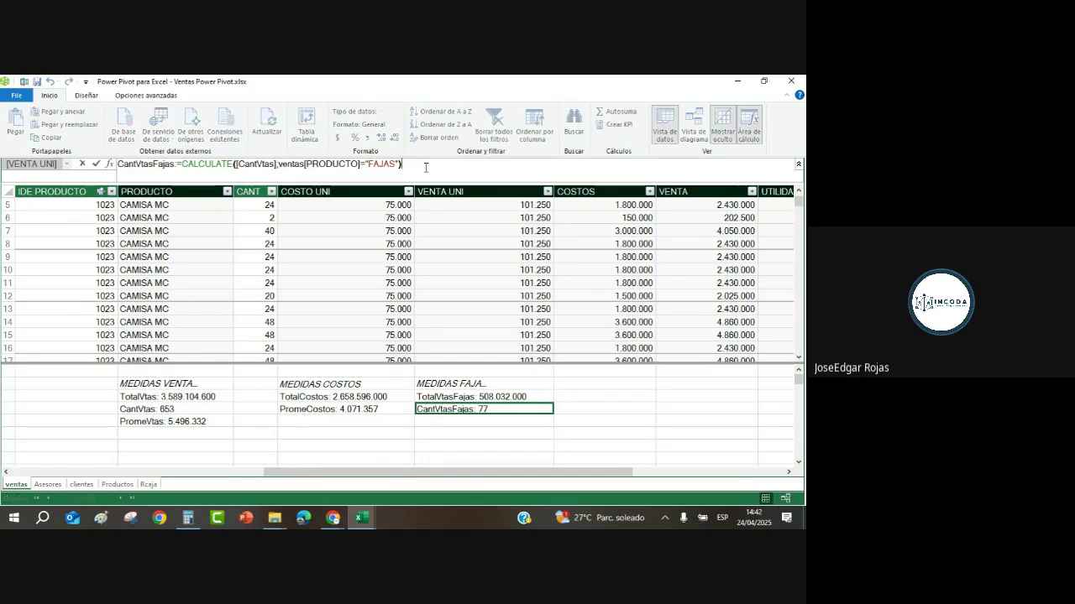
scroll(425, 167, "up", 2)
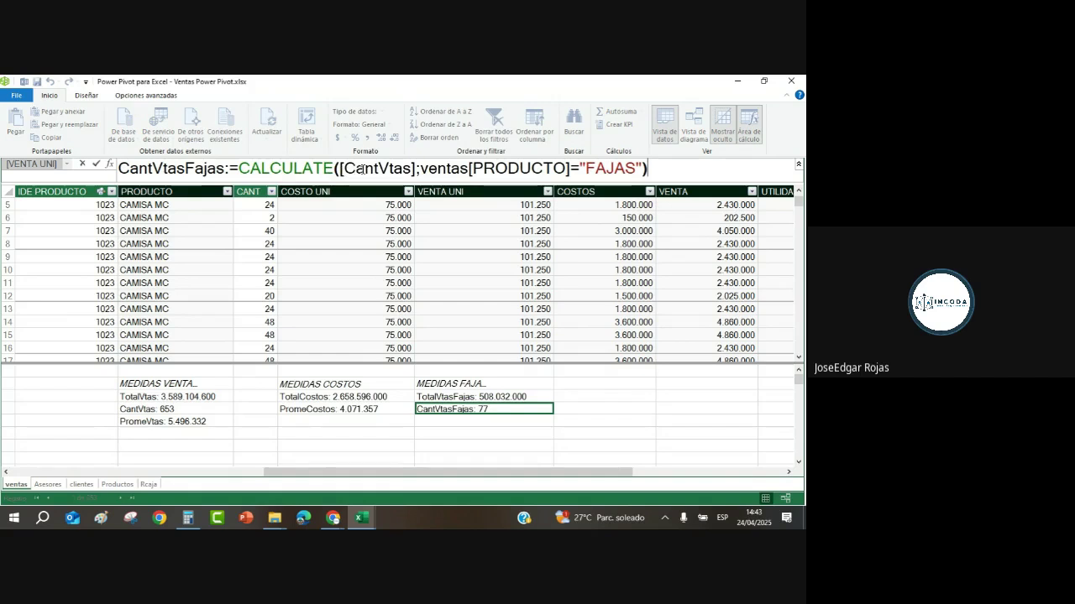
left_click(154, 412)
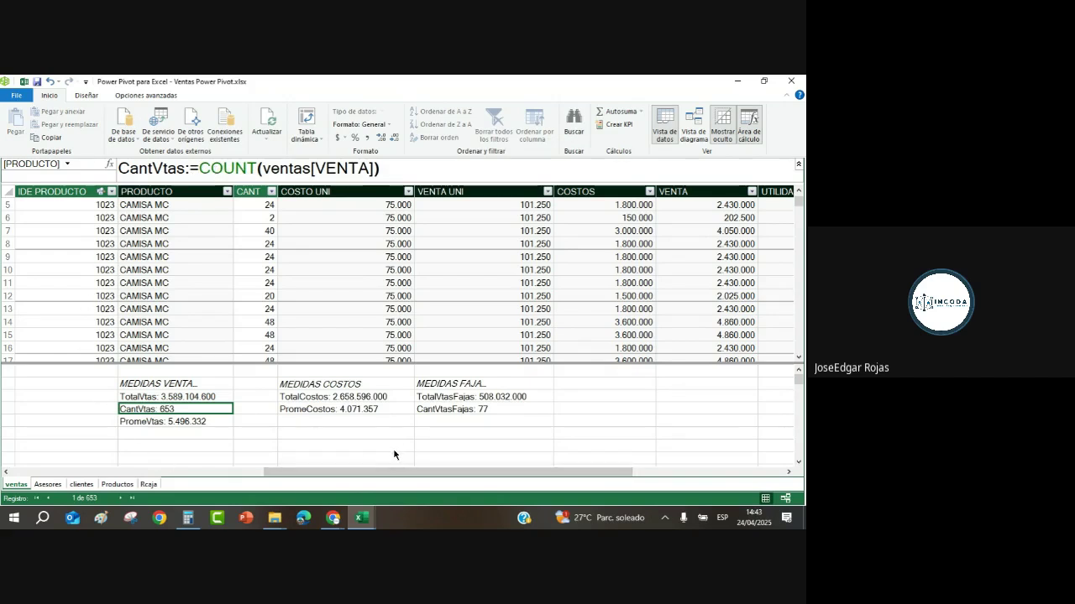
left_click(438, 411)
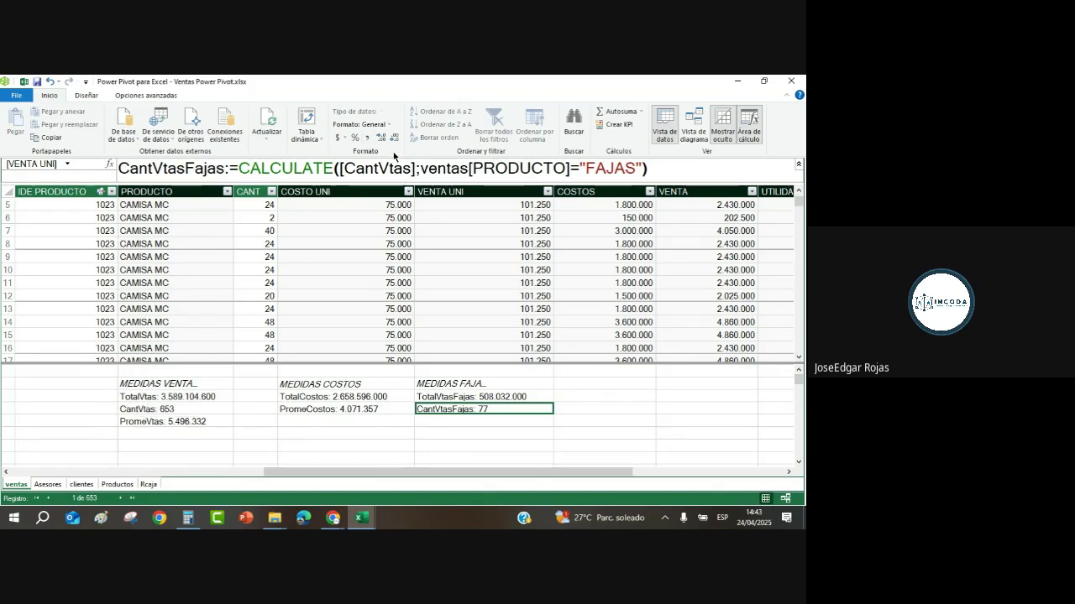
left_click(441, 398)
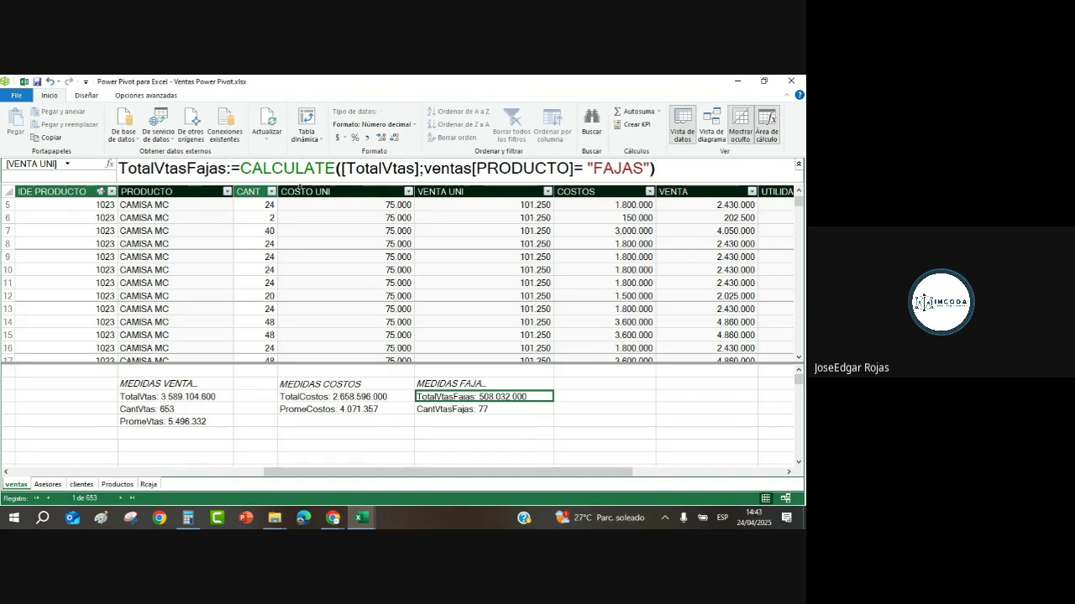
left_click(134, 398)
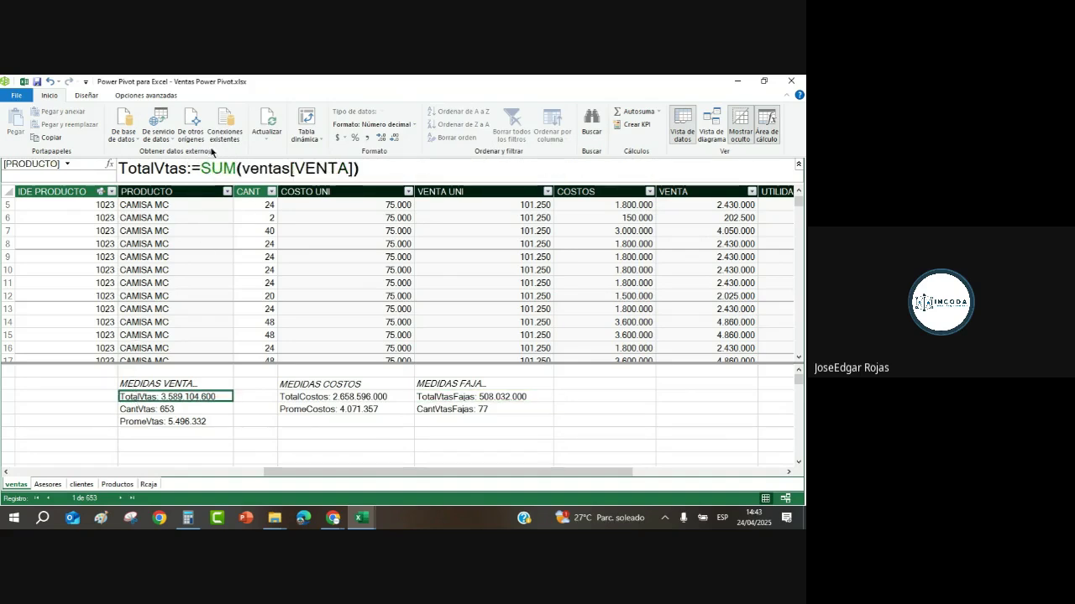
left_click(466, 399)
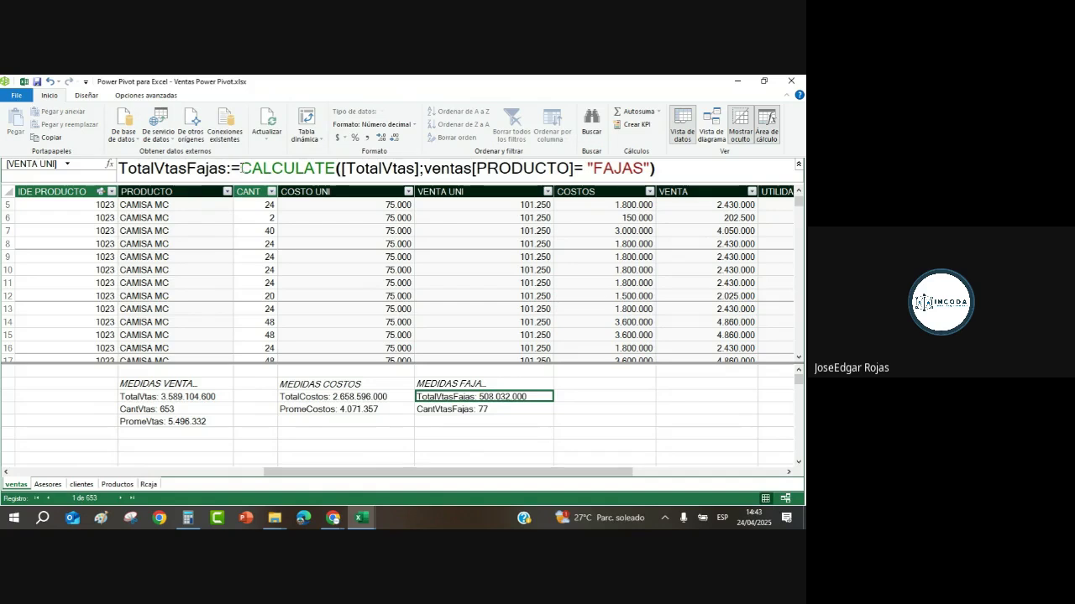
left_click(244, 168)
left_click_drag(247, 167, 422, 166)
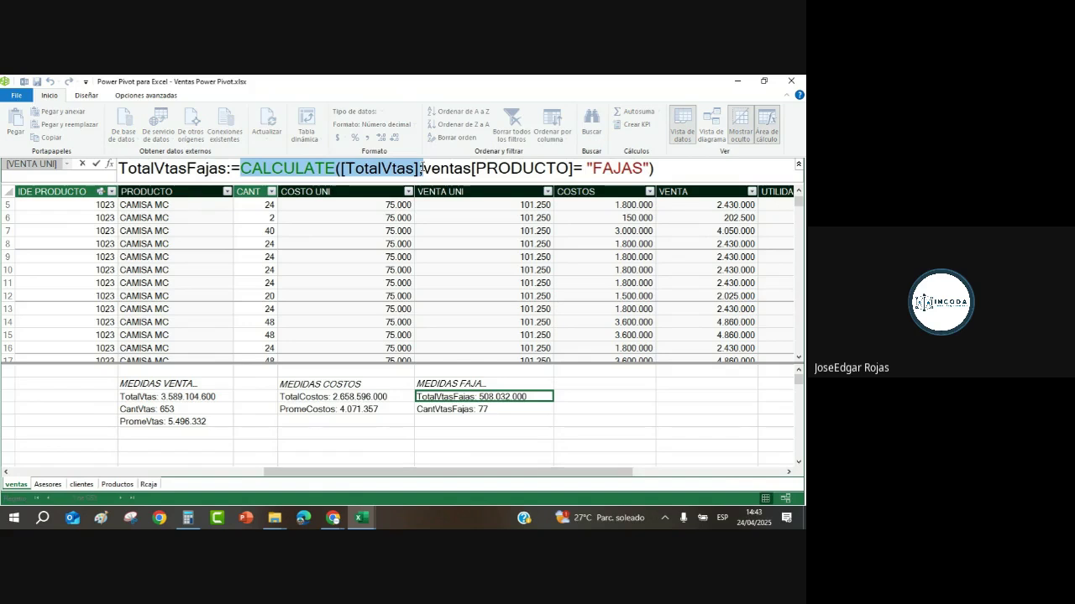
left_click(348, 168)
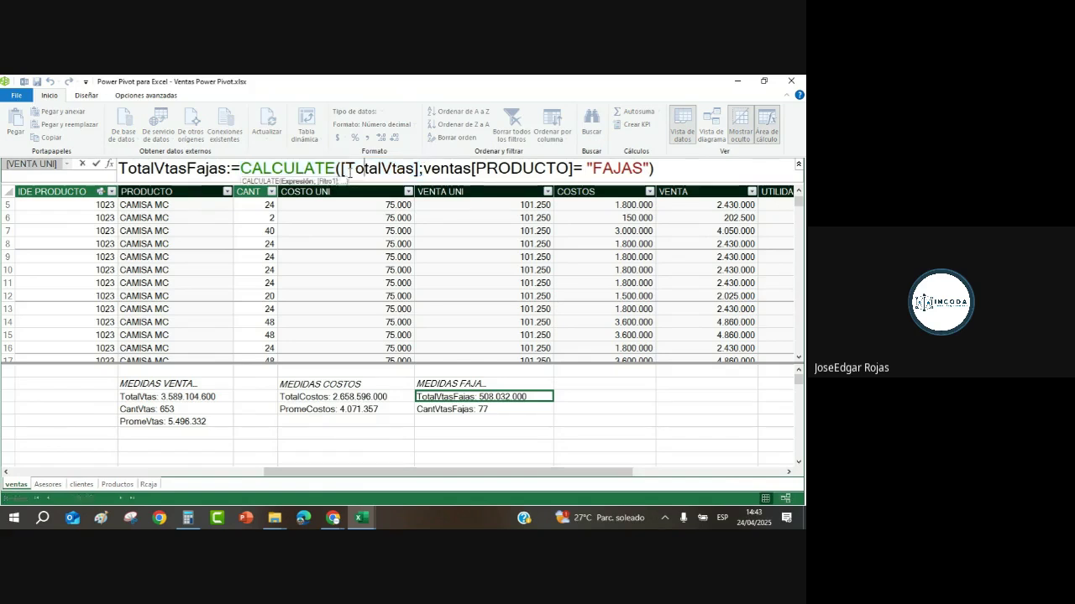
left_click_drag(348, 168, 418, 166)
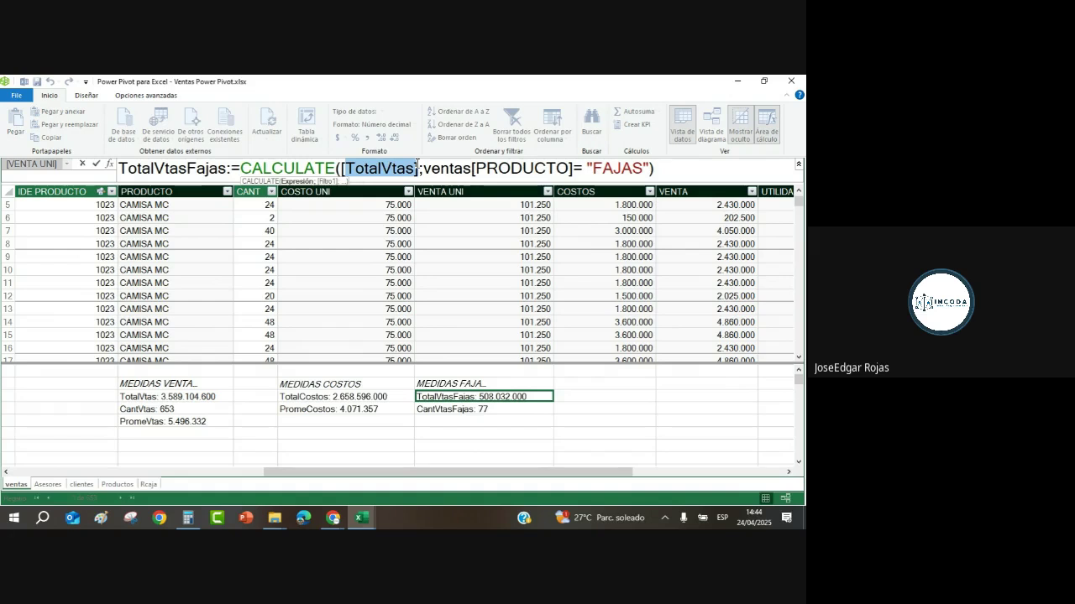
Begin a measure name with "In" in the empty cell directly below PromeCostos.
left_click(287, 427)
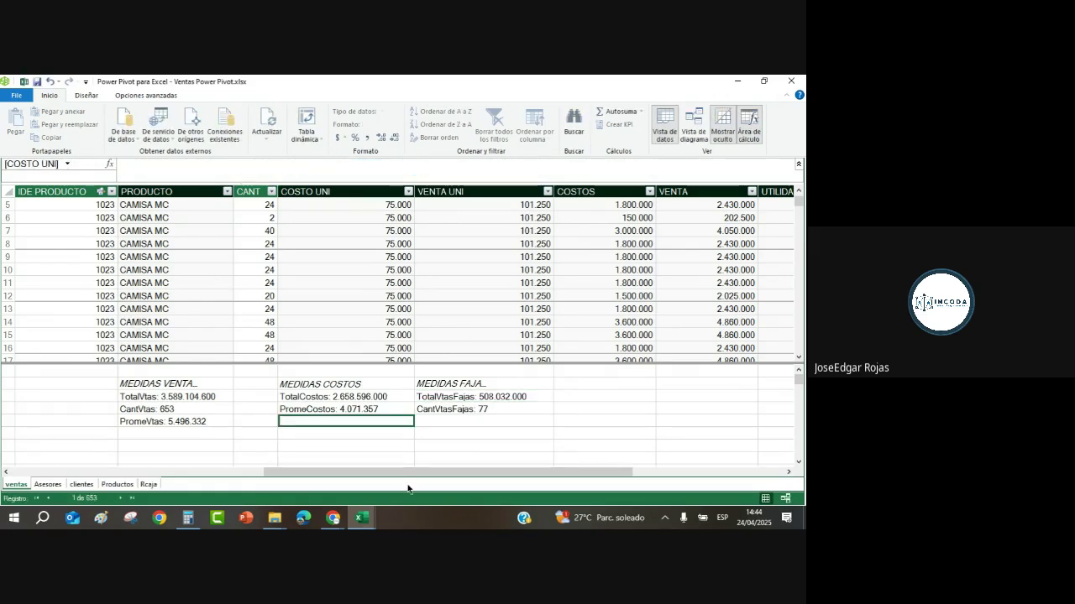
type("INDICA")
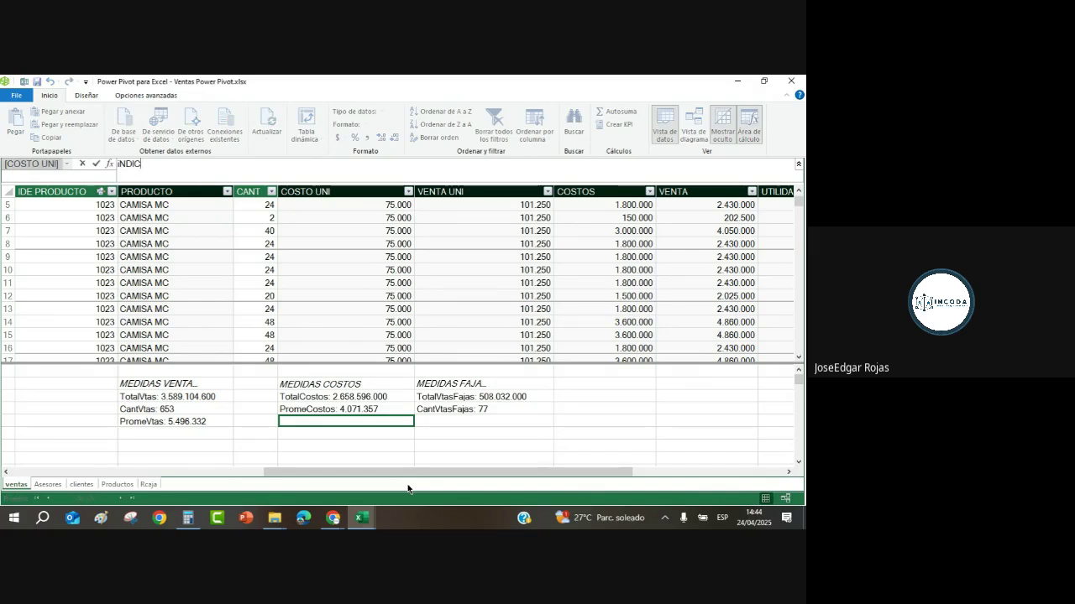
key("BackSpace")
key("BackSpace")
key("BackSpace")
key("BackSpace")
key("BackSpace")
type("In")
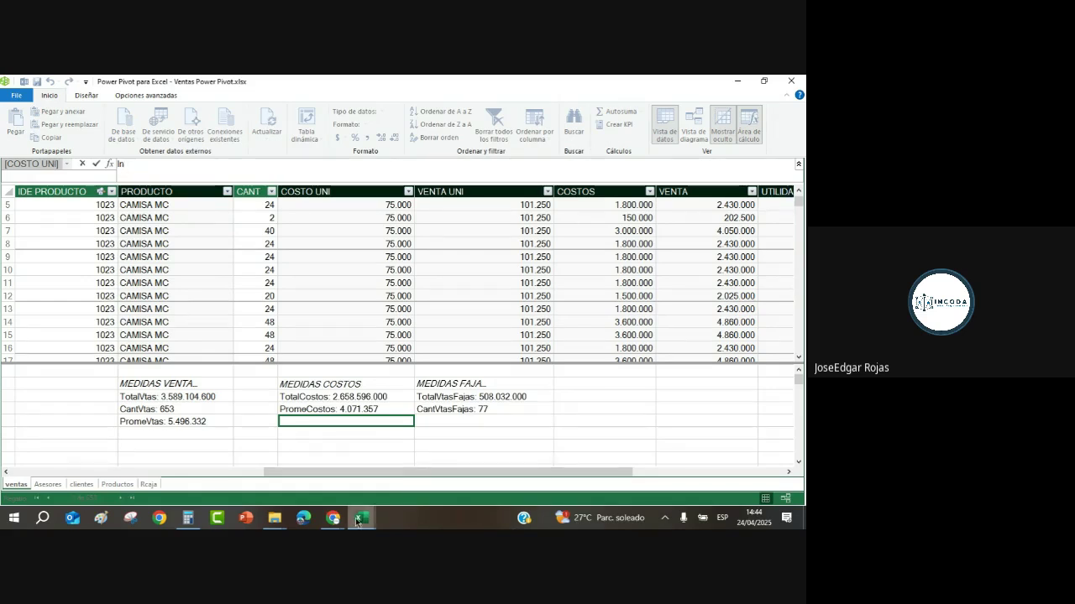
Switch to the Google Meet call in Chrome, admit the waiting participant, and return to Power Pivot.
mouse_move(334, 518)
left_click(304, 484)
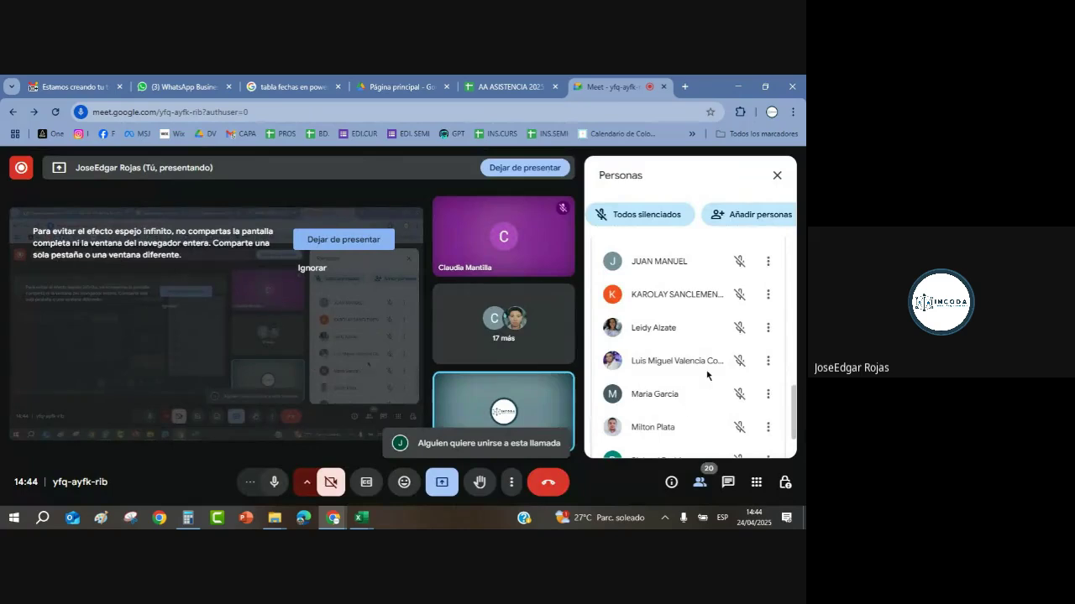
scroll(709, 370, "up", 10)
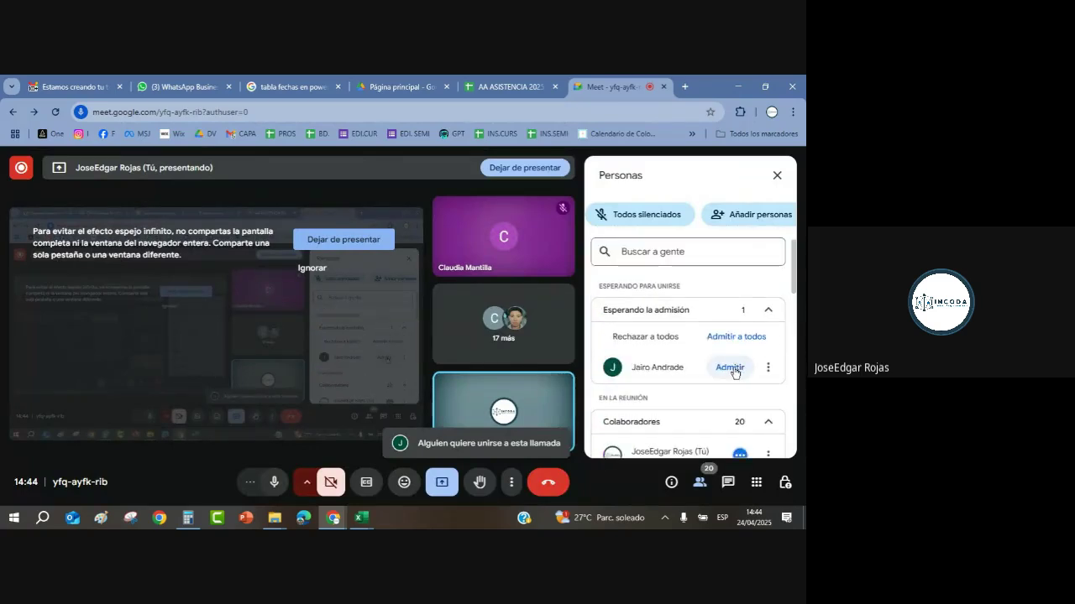
left_click(731, 367)
left_click(736, 88)
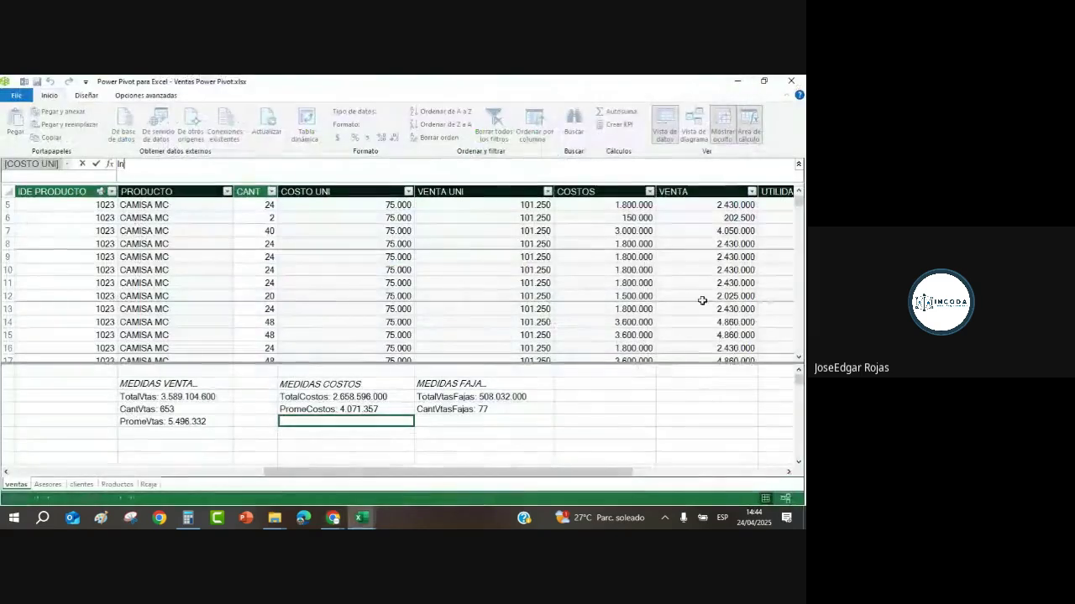
Complete the measure name as IndicadorFajas followed by the := assignment operator.
left_click(140, 179)
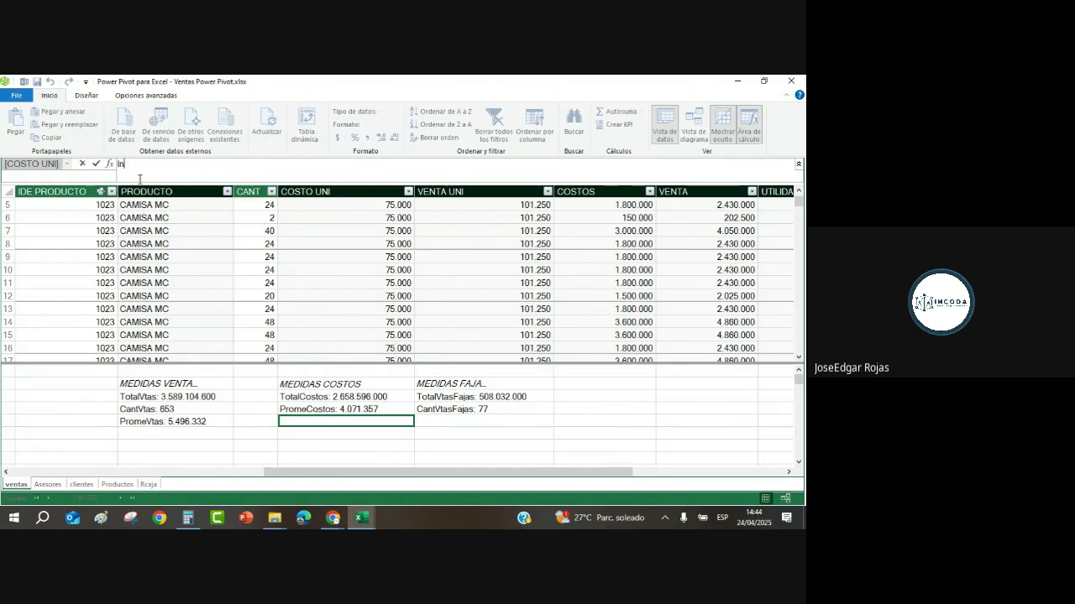
type("IndicadorFa")
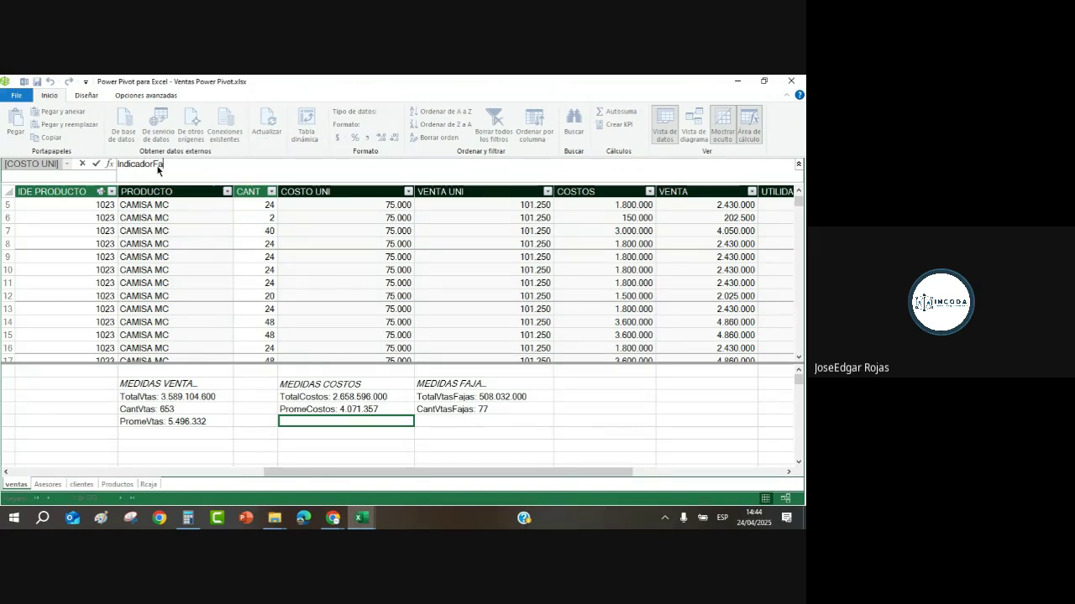
type("jas ")
type(":")
type("=")
type(" i")
type("d")
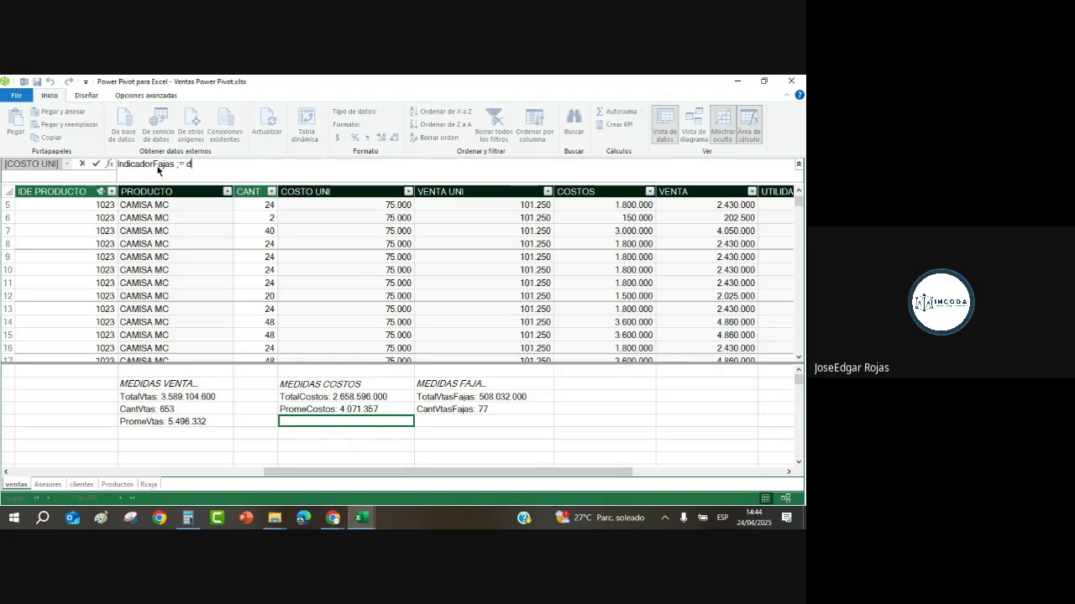
type("i")
key("BackSpace")
key("BackSpace")
key("BackSpace")
key("BackSpace")
type(":=")
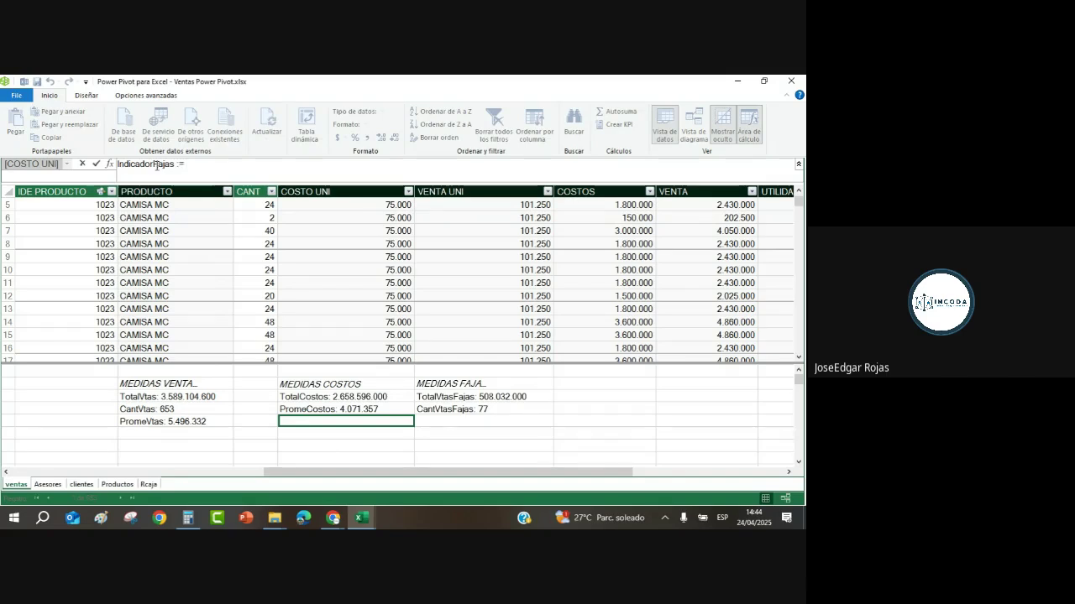
Start the IndicadorFajas formula with DIVIDE, using [TotalCostos] as the numerator followed by a semicolon separator.
type(" DIV")
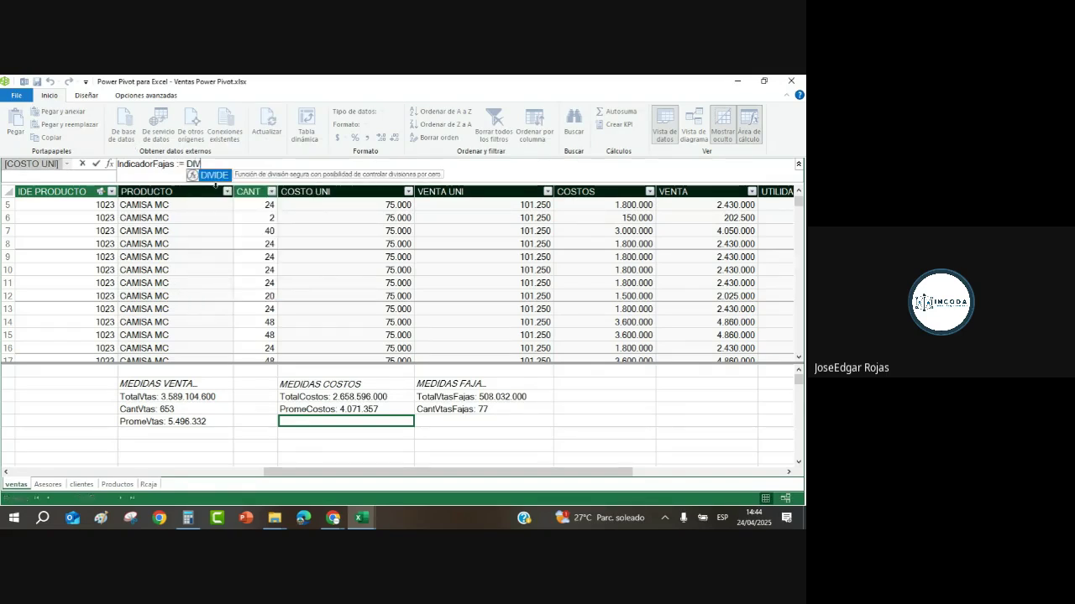
double_click(221, 176)
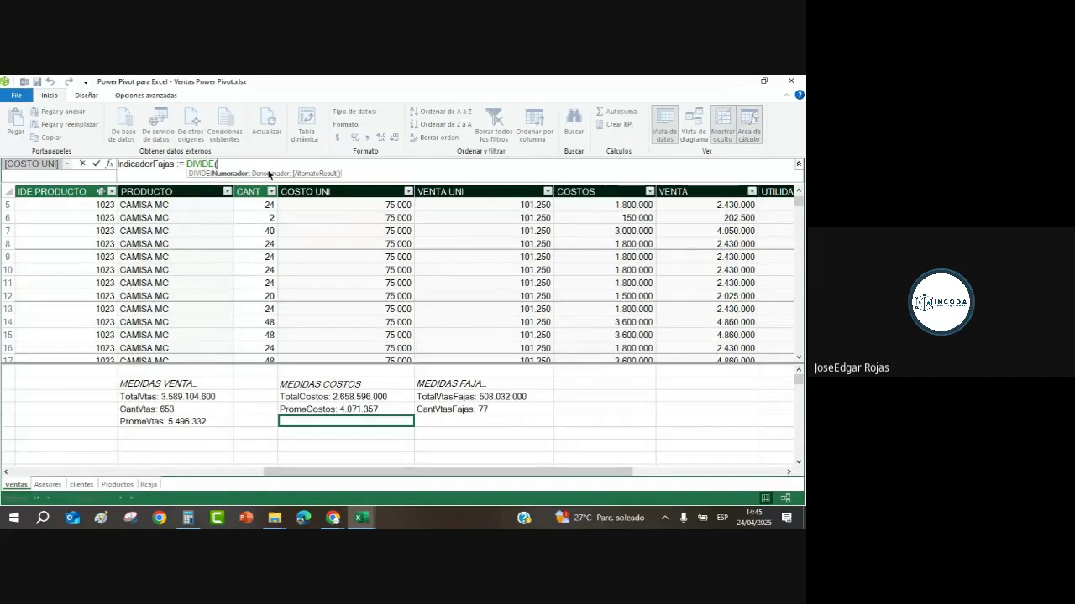
type("TOT")
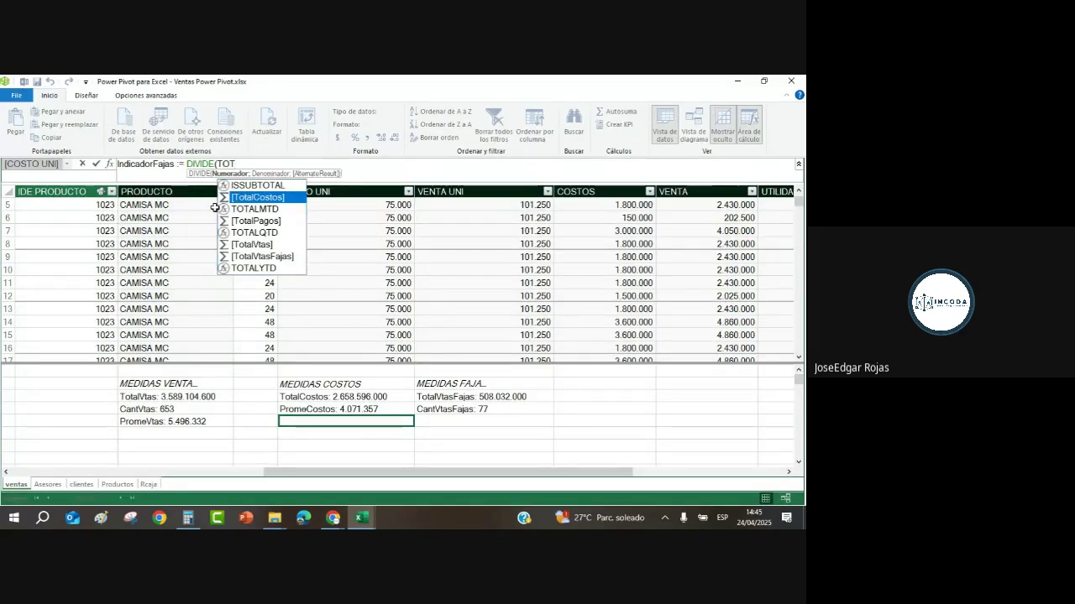
double_click(258, 198)
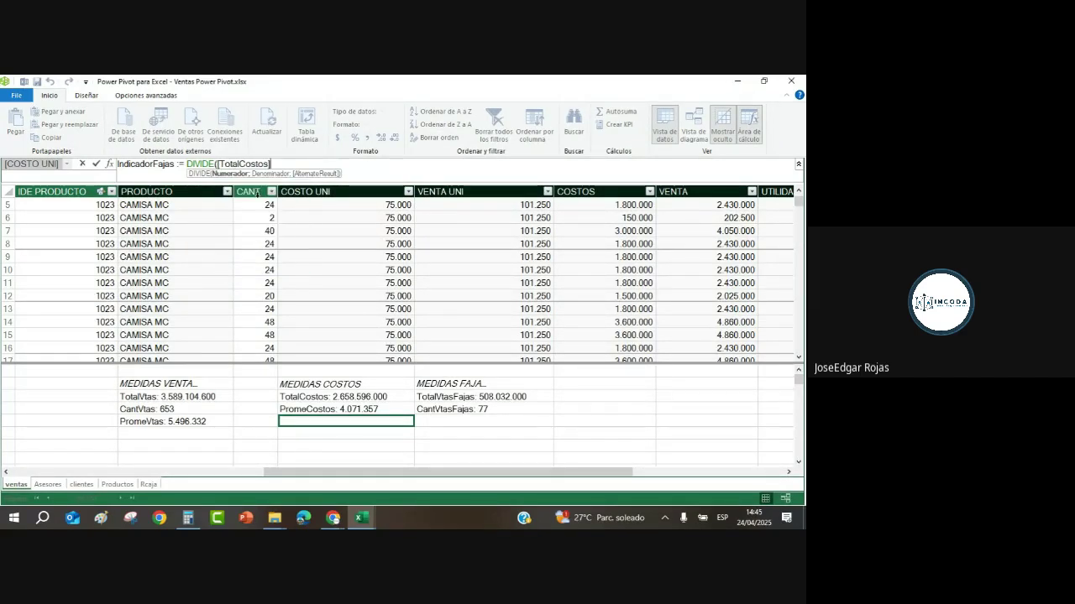
type(",")
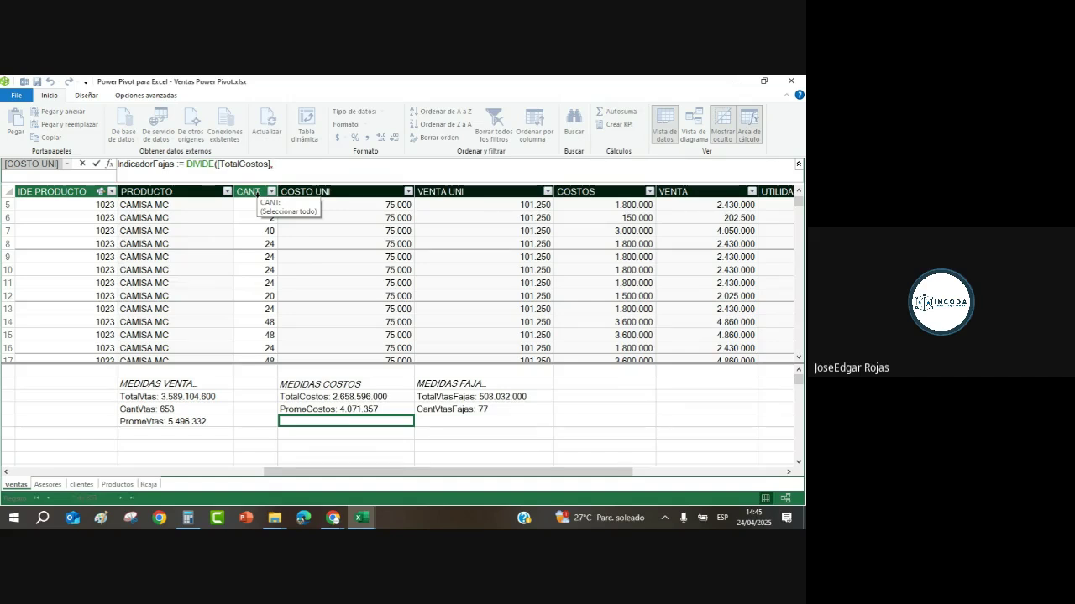
key("BackSpace")
type(";")
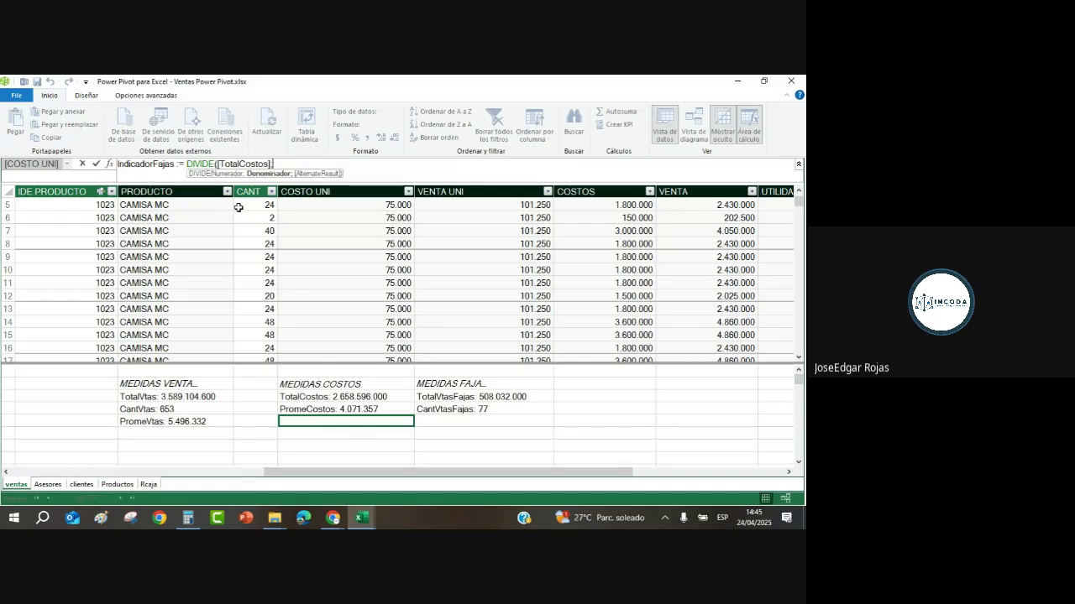
key("BackSpace")
type(",")
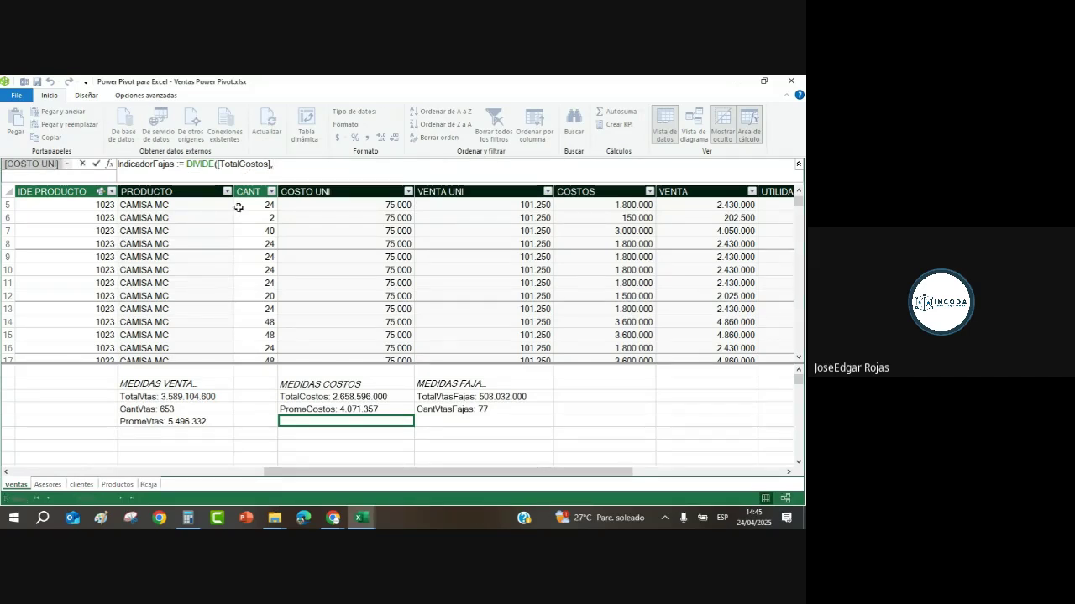
key("BackSpace")
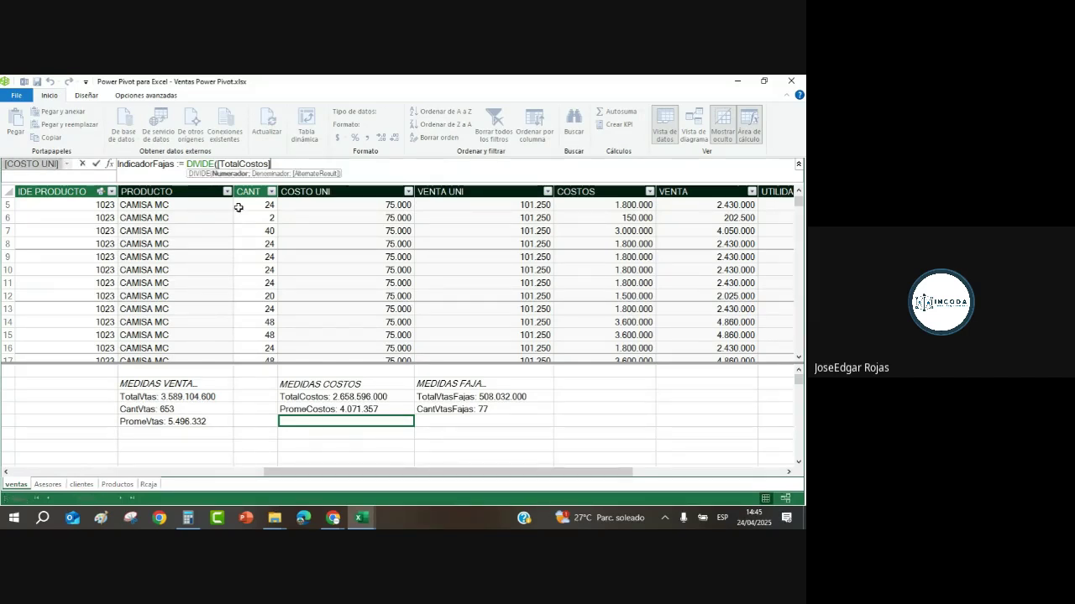
type(";")
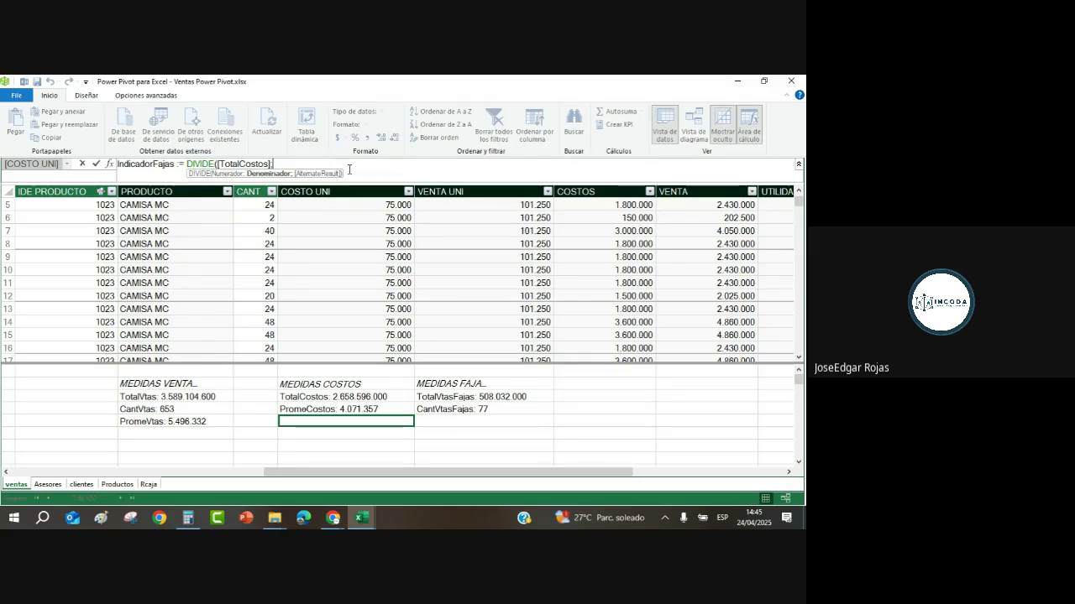
Add [TotalVtas] as the DIVIDE denominator, followed by a semicolon separator.
type("TOTA")
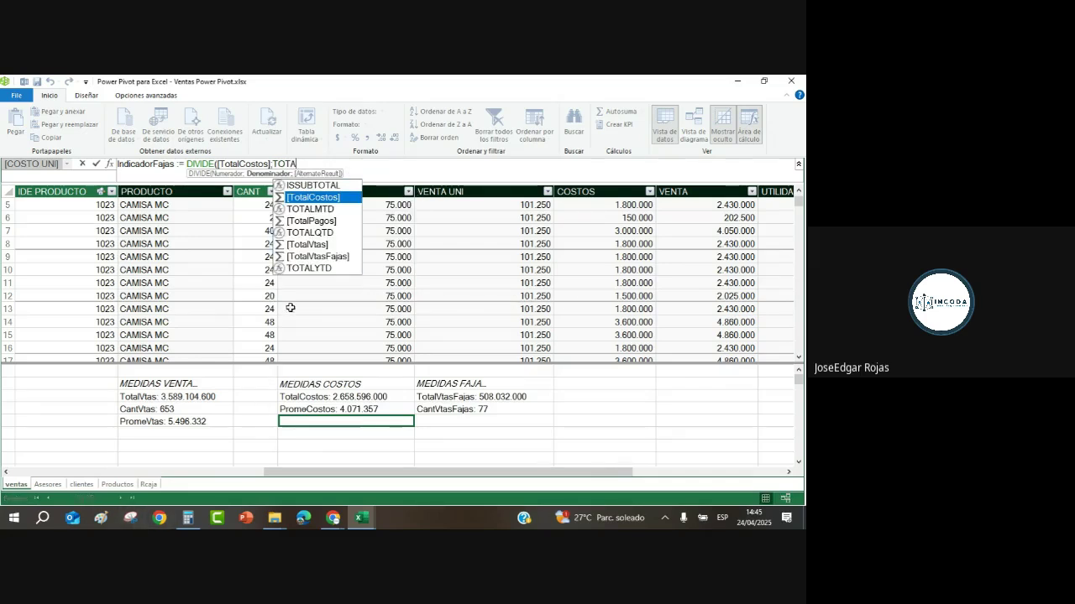
left_click(322, 244)
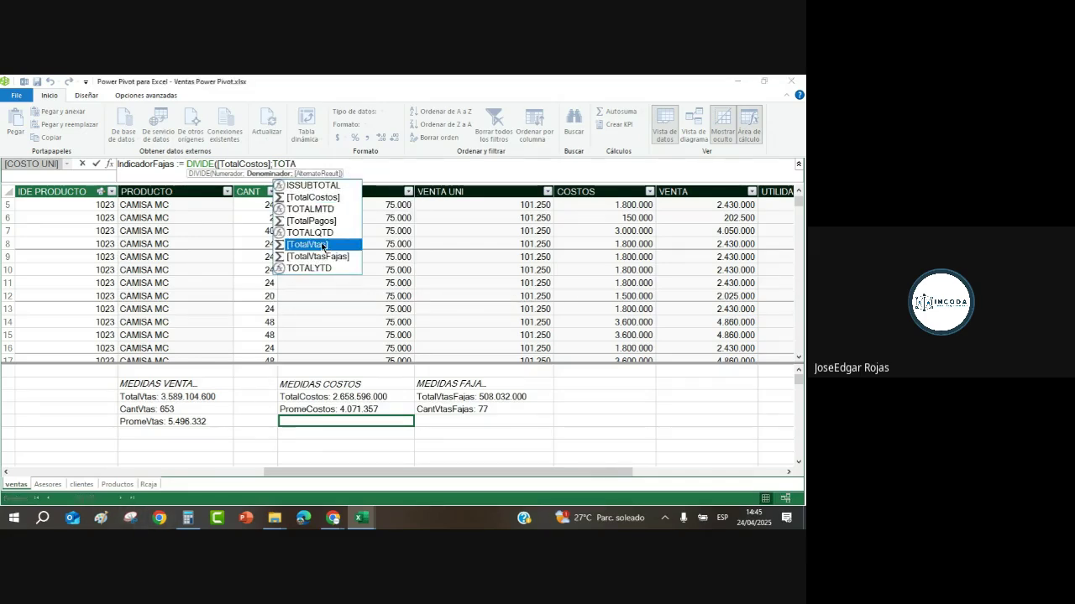
double_click(322, 244)
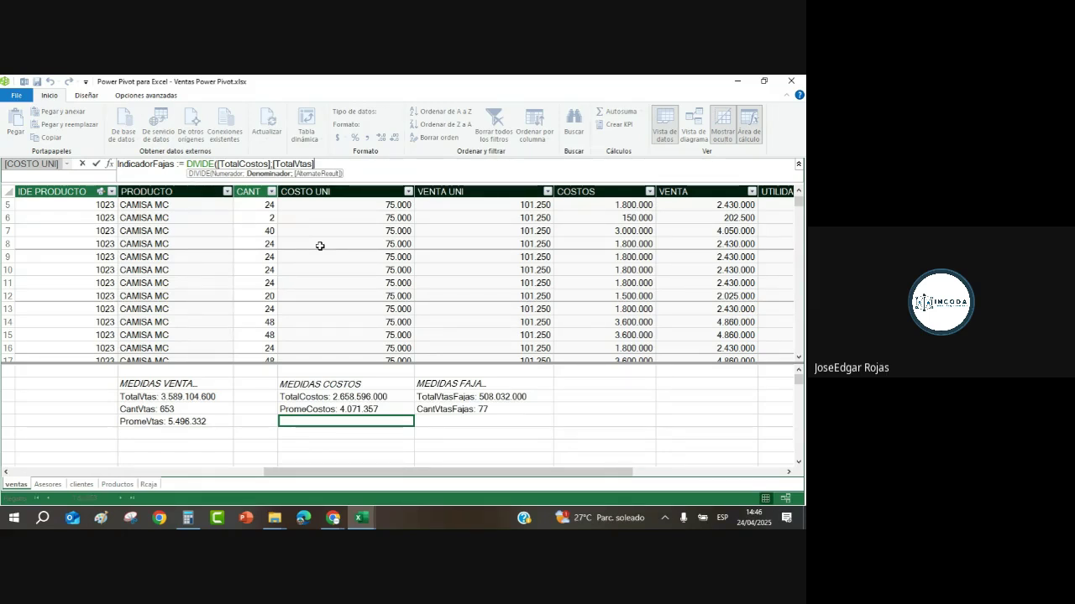
type(",")
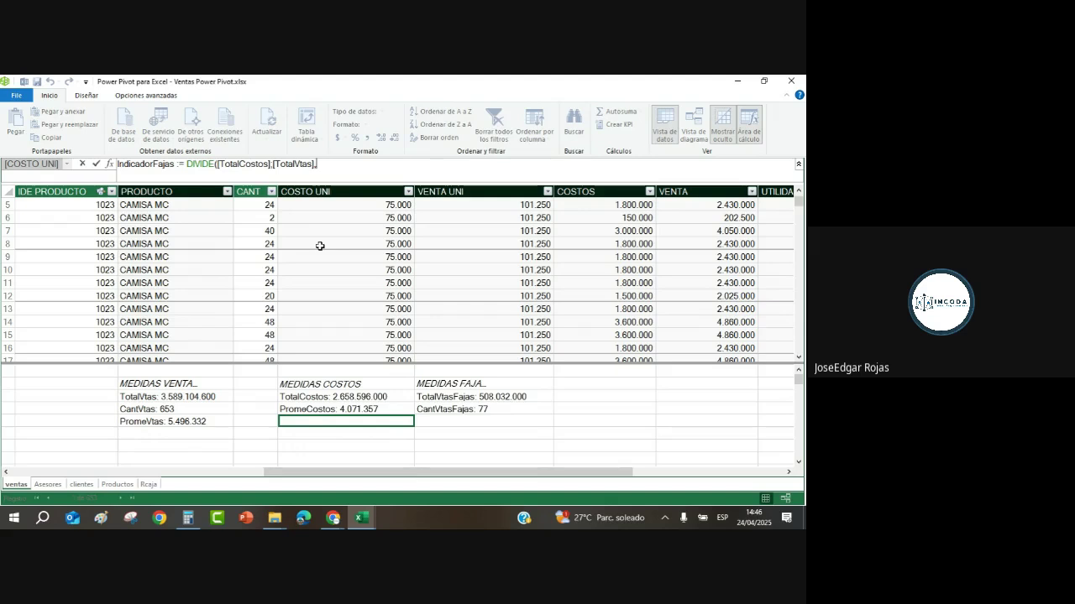
key("BackSpace")
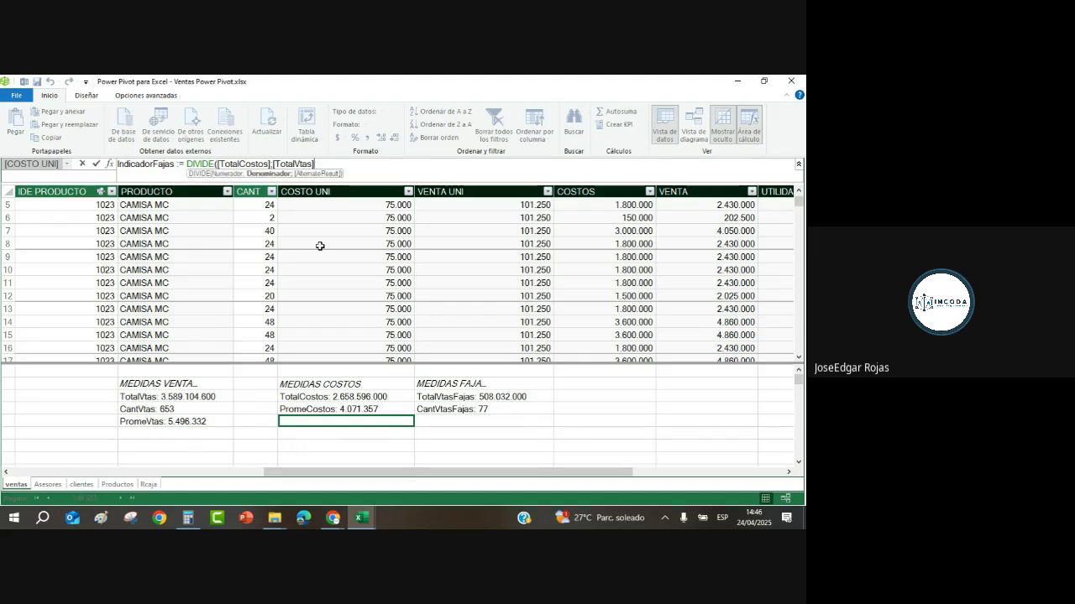
type(",")
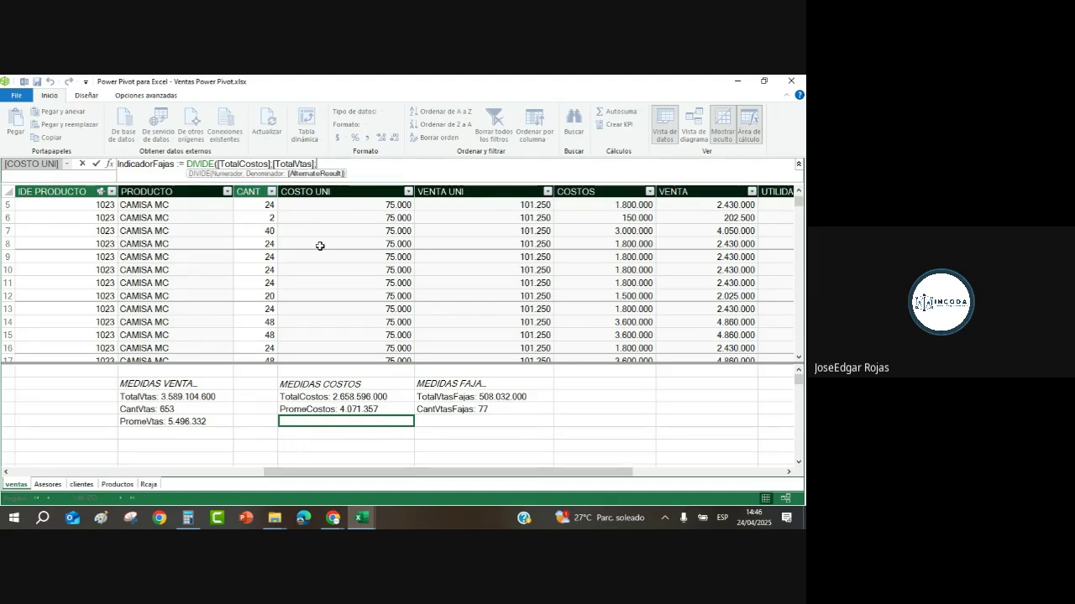
Complete the IndicadorFajas formula with BLANK() as the alternate result and format the measure as a percentage.
type("BLA")
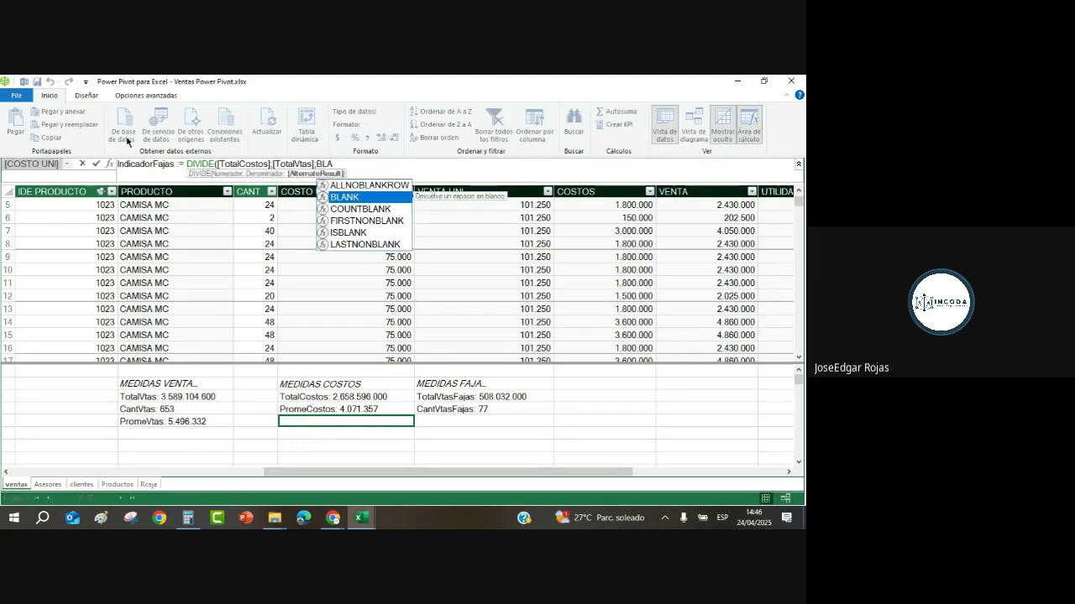
double_click(352, 199)
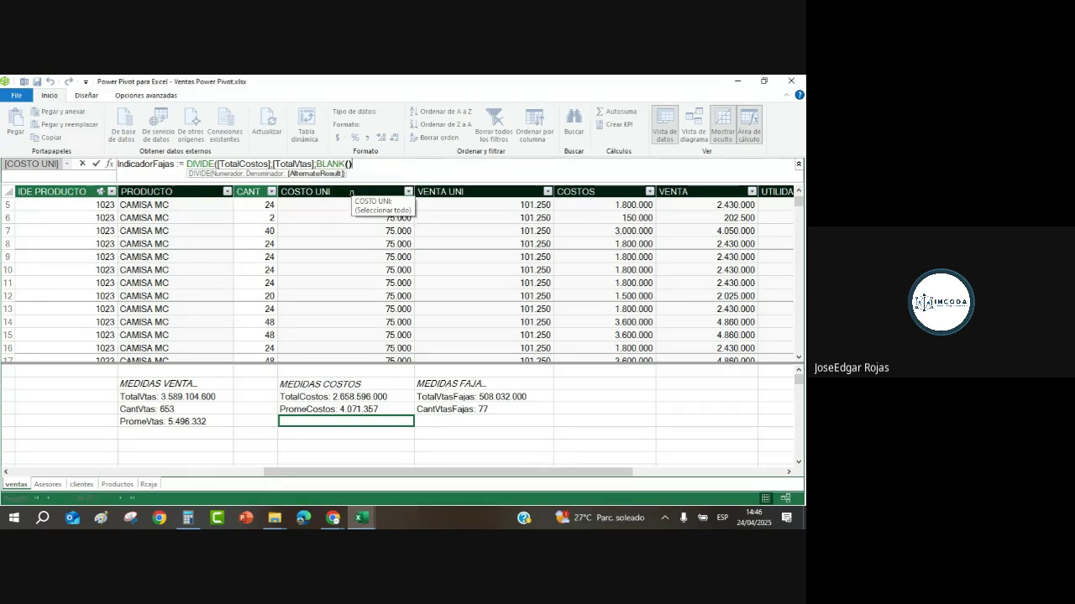
type(")")
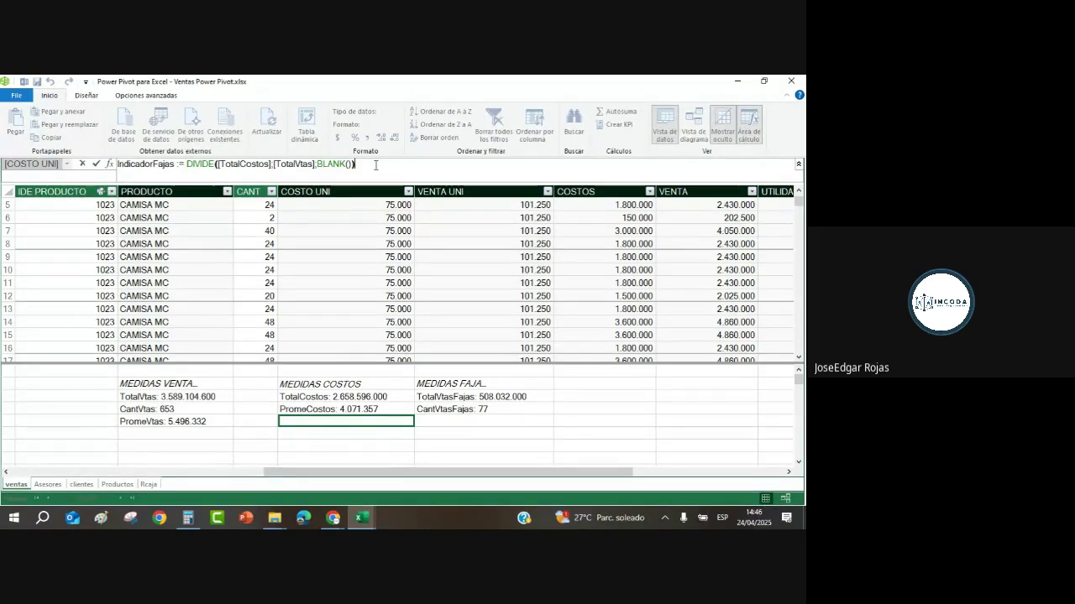
scroll(376, 164, "up", 2, "ctrl")
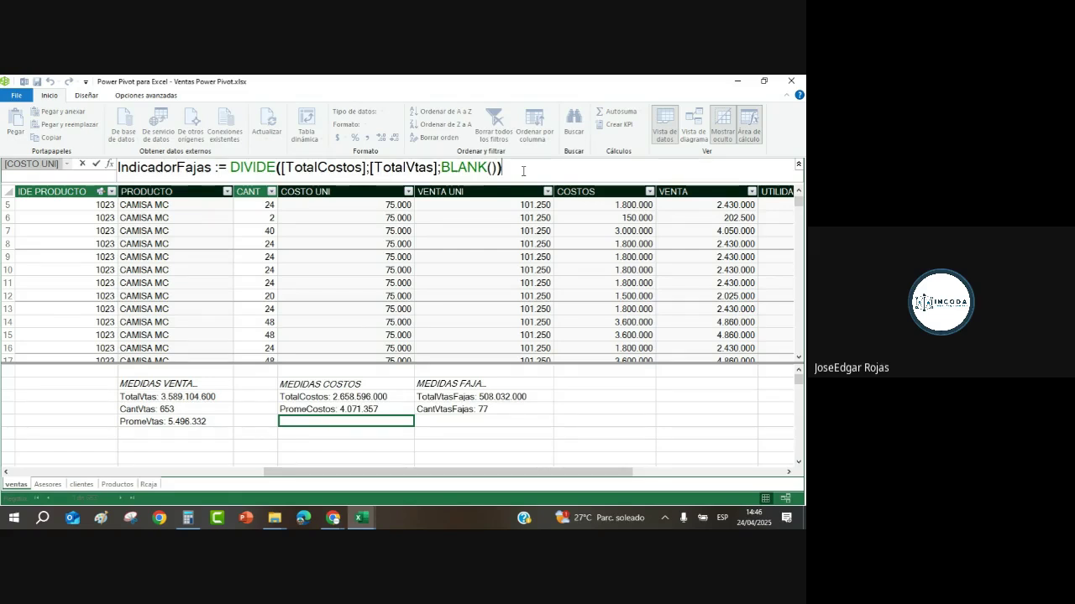
key("Return")
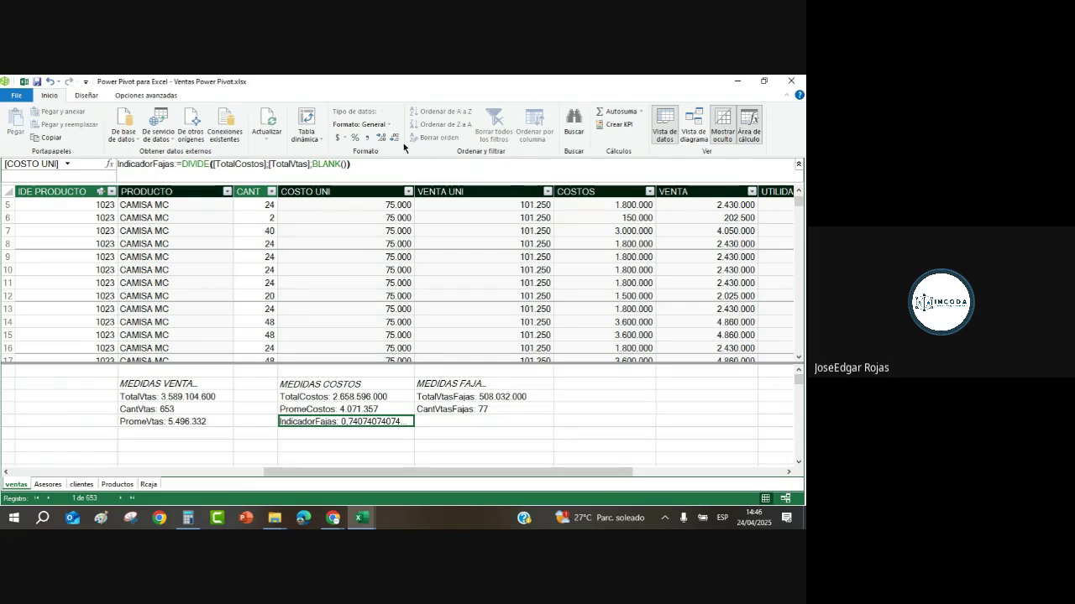
left_click(354, 139)
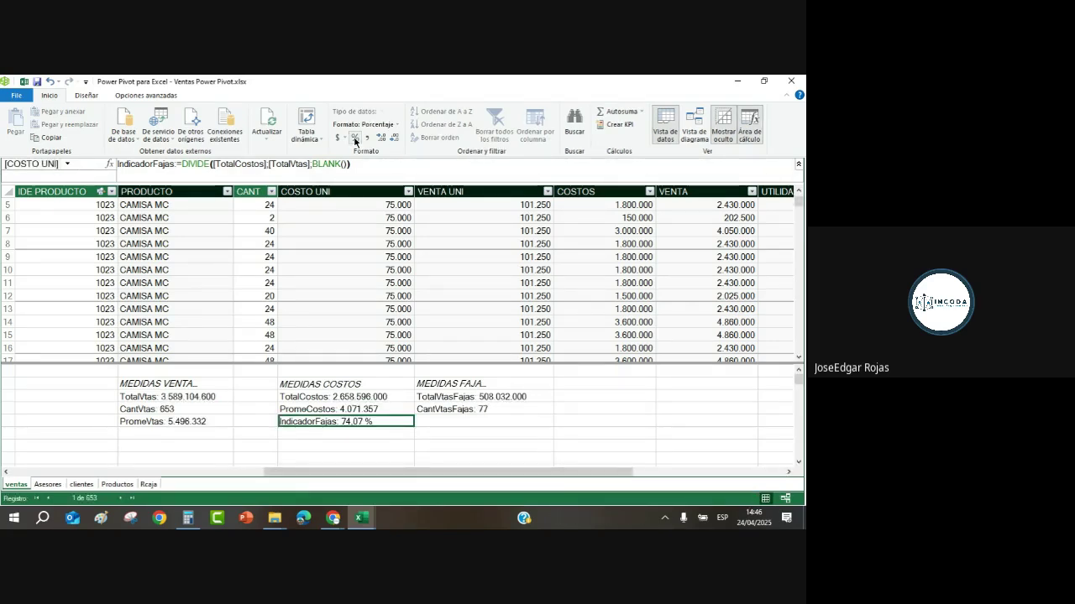
Rename the IndicadorFajas measure as IndicadorVtasFajas, keeping its DIVIDE formula.
left_click(154, 164)
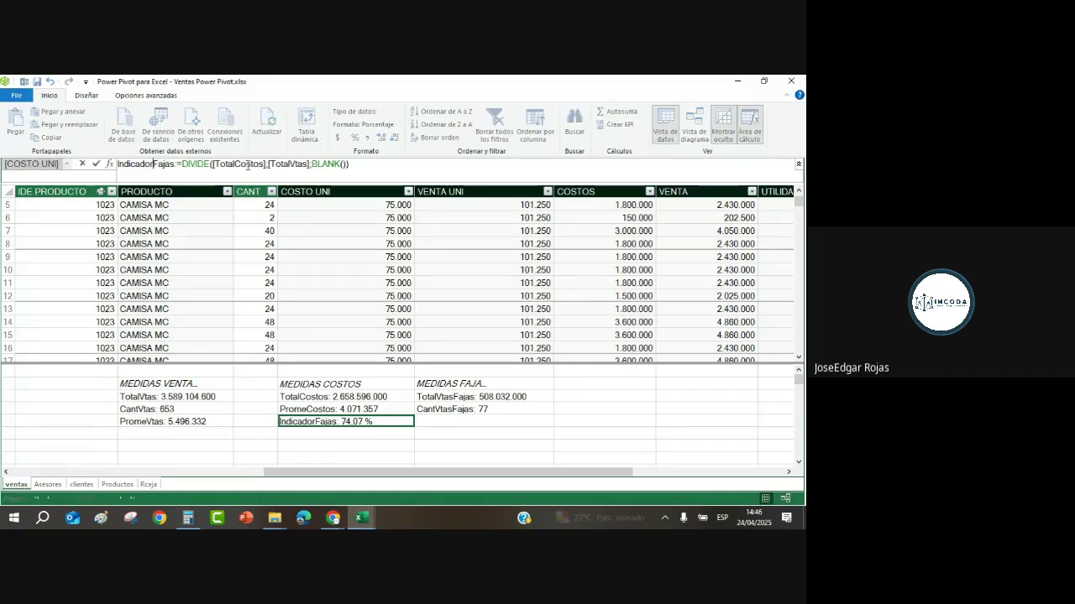
type("vTAS")
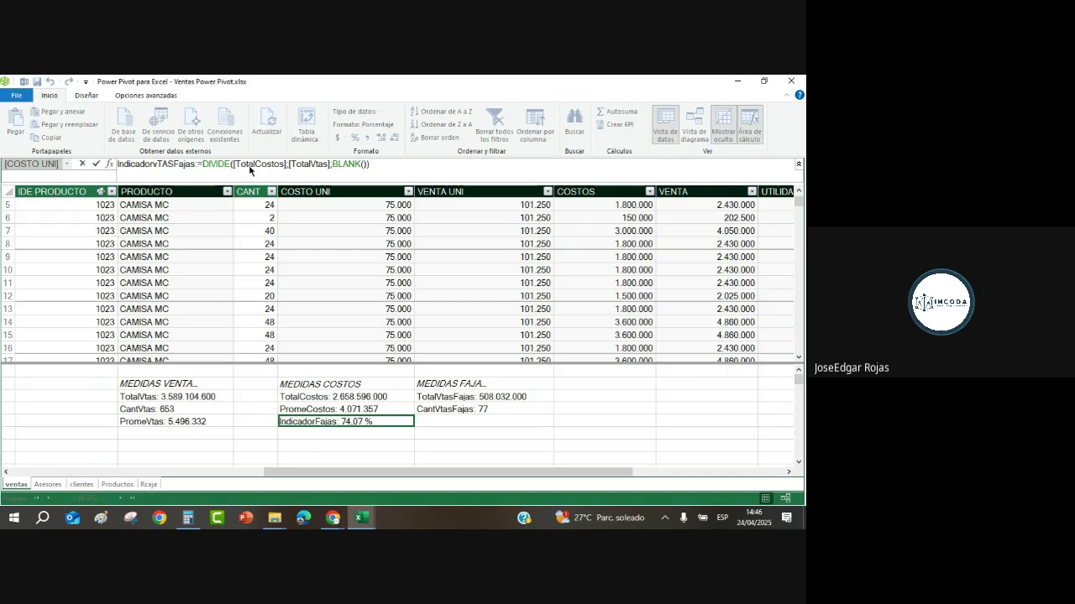
key("BackSpace")
key("BackSpace")
key("BackSpace")
key("BackSpace")
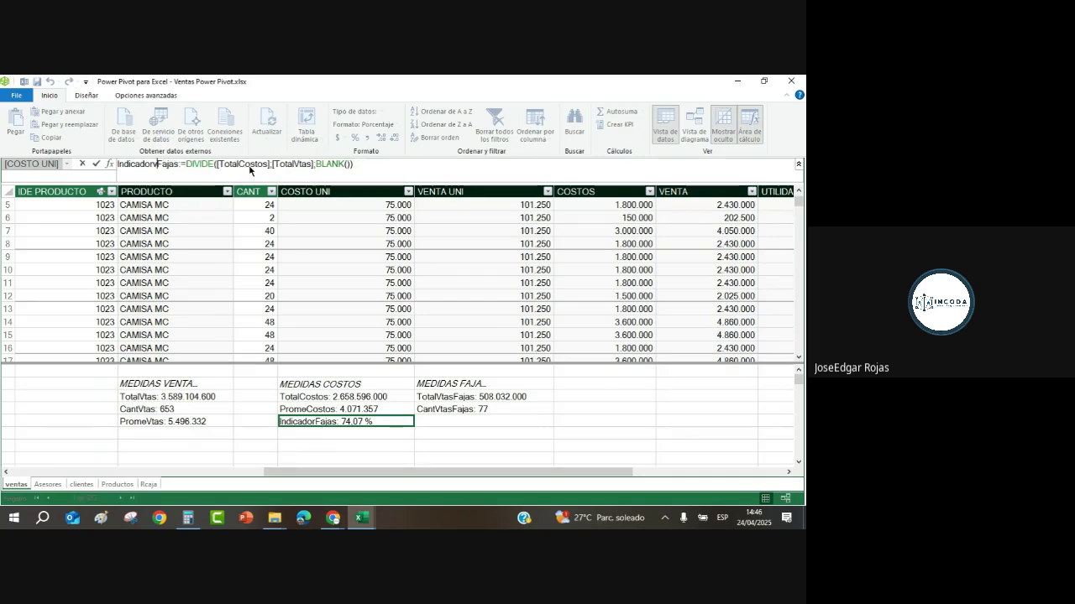
type("Vtas")
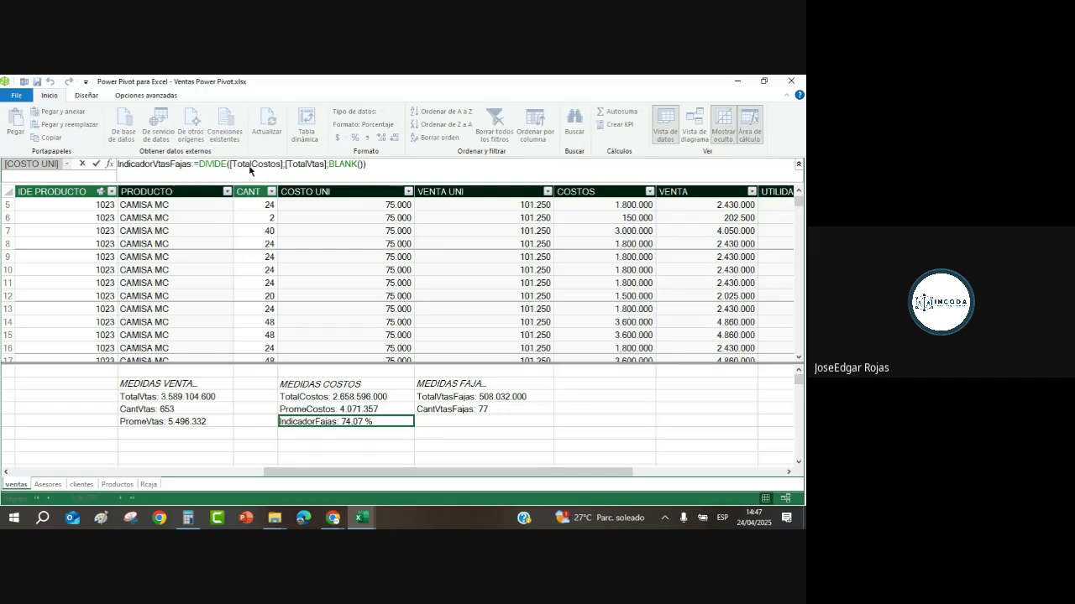
key("Return")
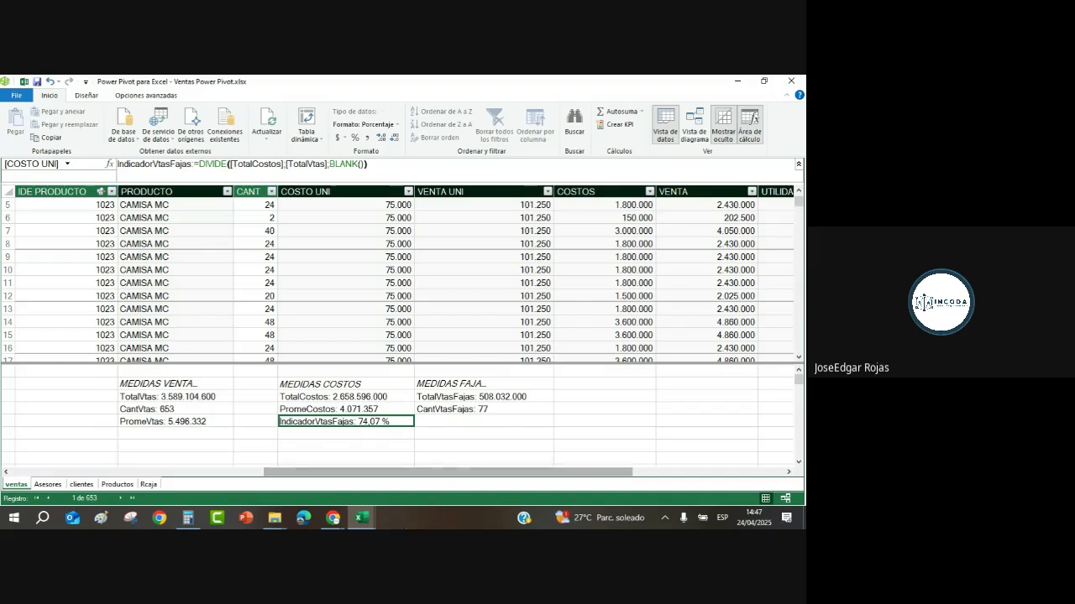
Move the IndicadorVtasFajas measure to the empty cell directly below CantVtasFajas.
left_click(445, 424)
type("IndicadorVtasFajas: 74.07 %")
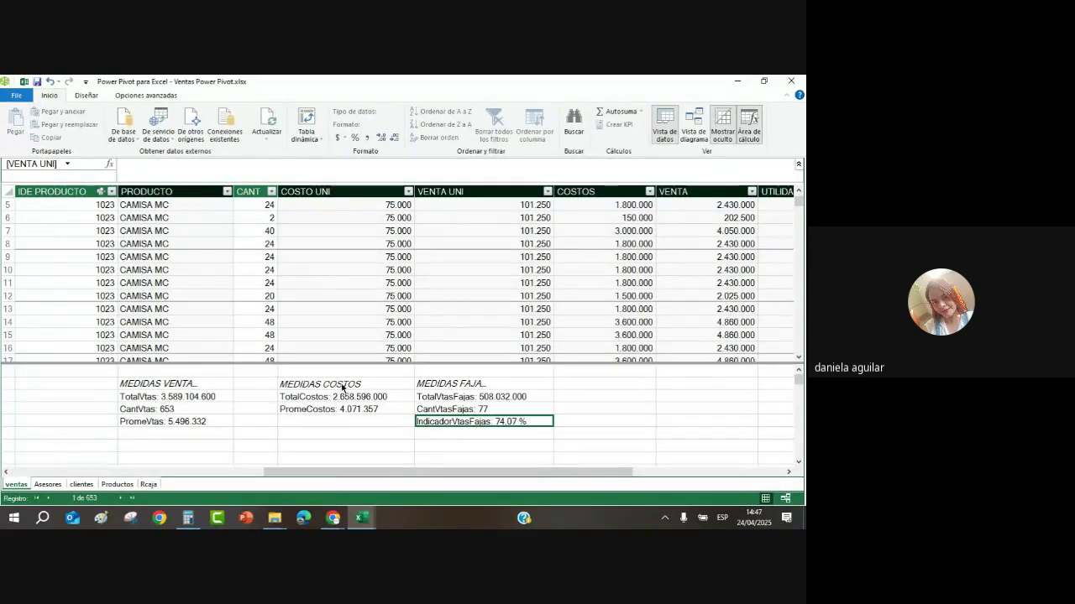
key("Down")
key("Down")
Examine the IndicadorVtasFajas formula and the TotalVtas and CantVtas formulas in an enlarged view.
left_click(482, 422)
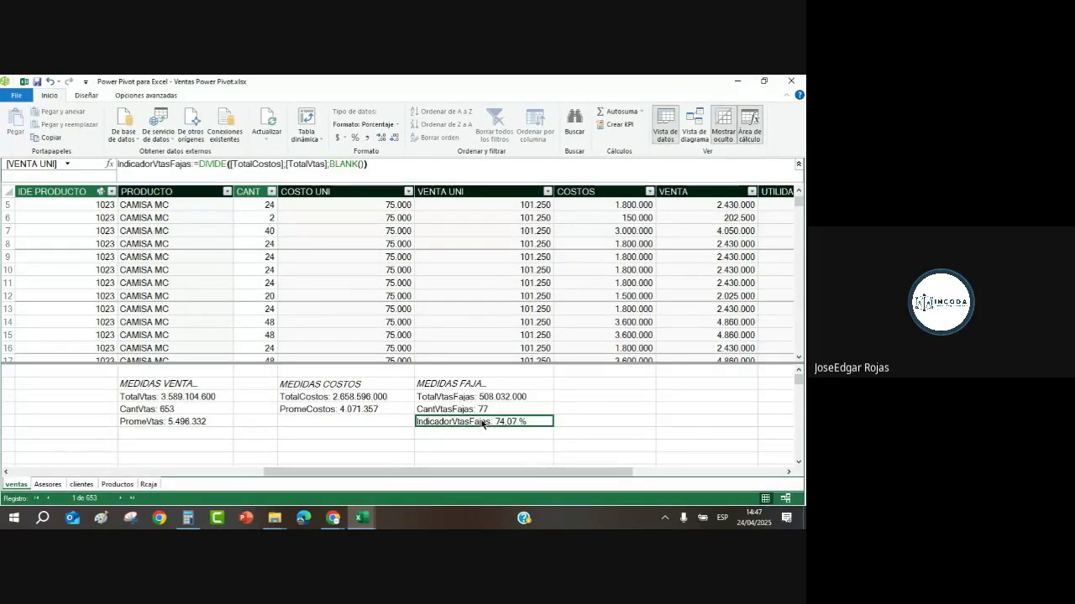
left_click(403, 165)
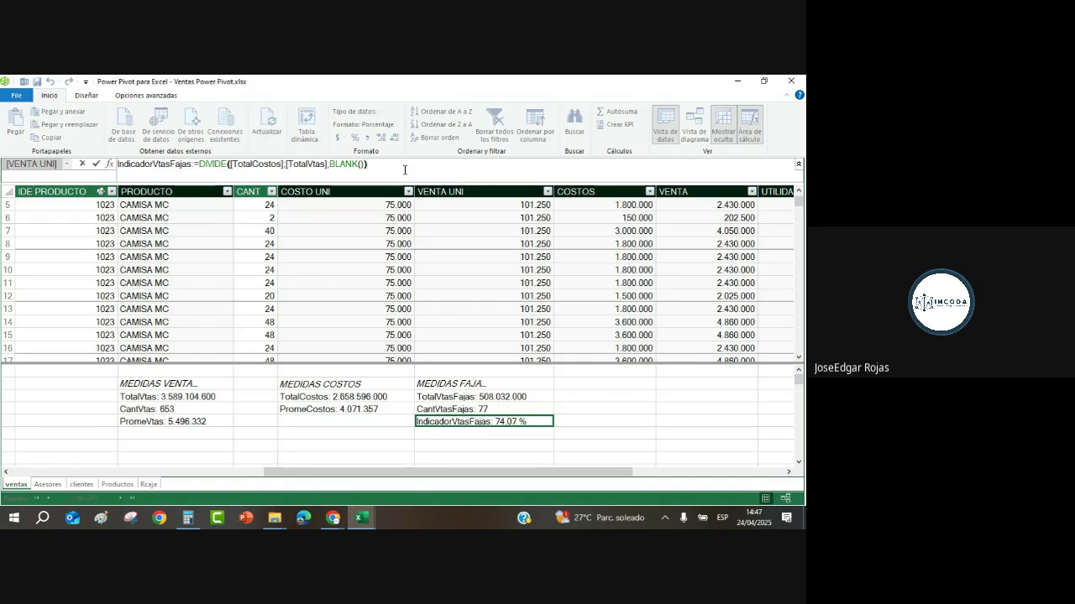
scroll(403, 167, "up", 3, "ctrl")
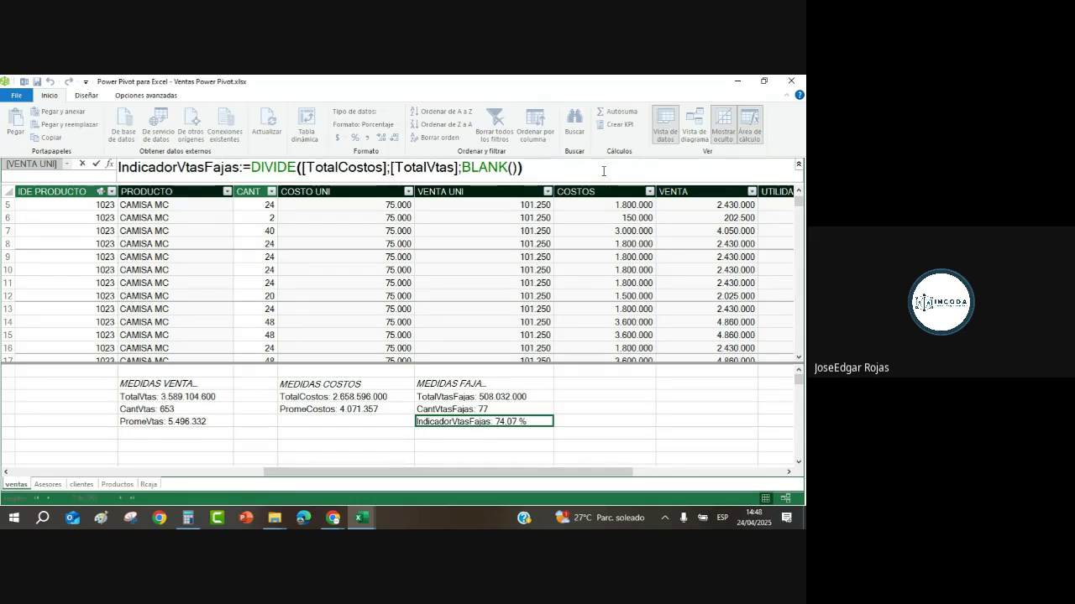
mouse_move(361, 518)
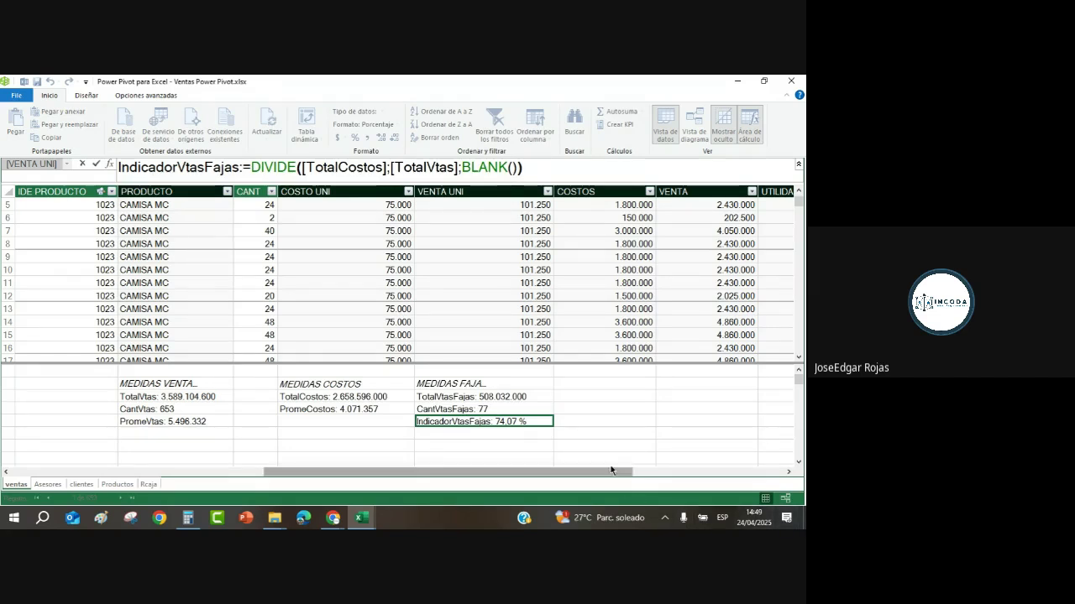
left_click(314, 435)
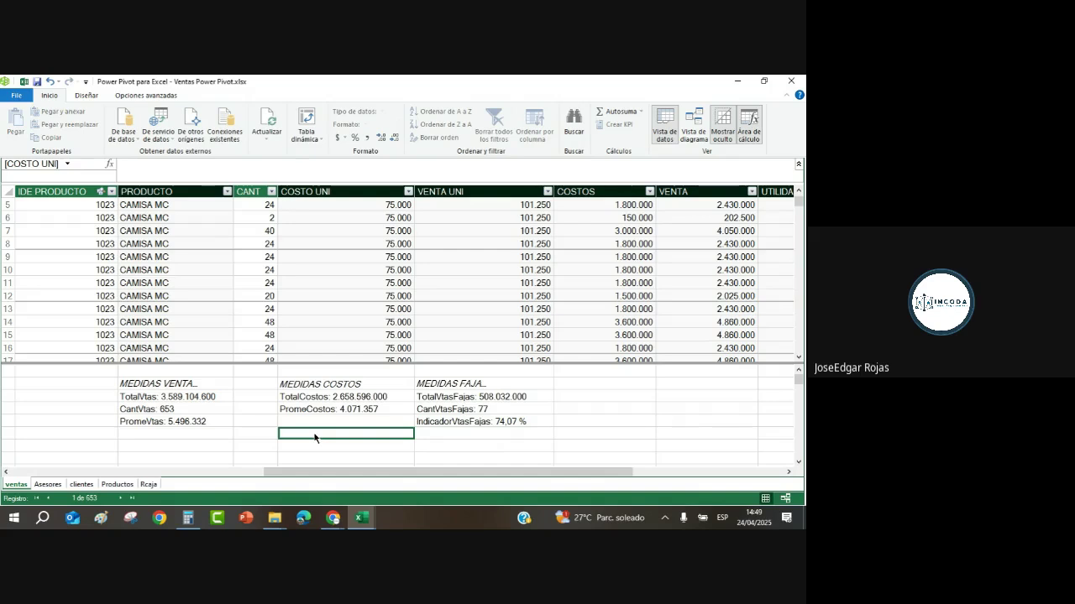
left_click(168, 401)
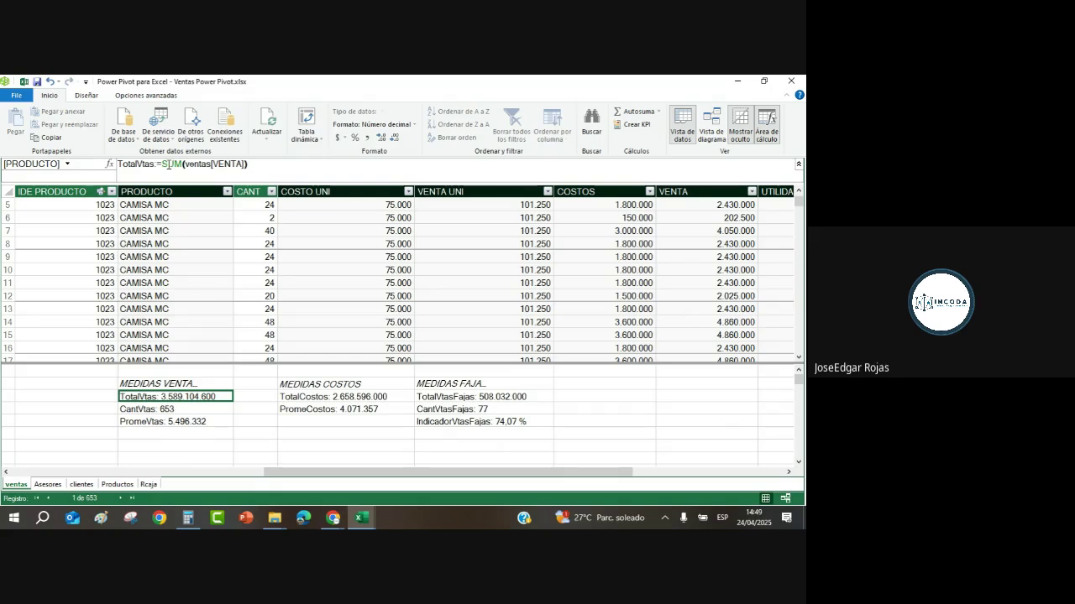
left_click(233, 165)
left_click(145, 409)
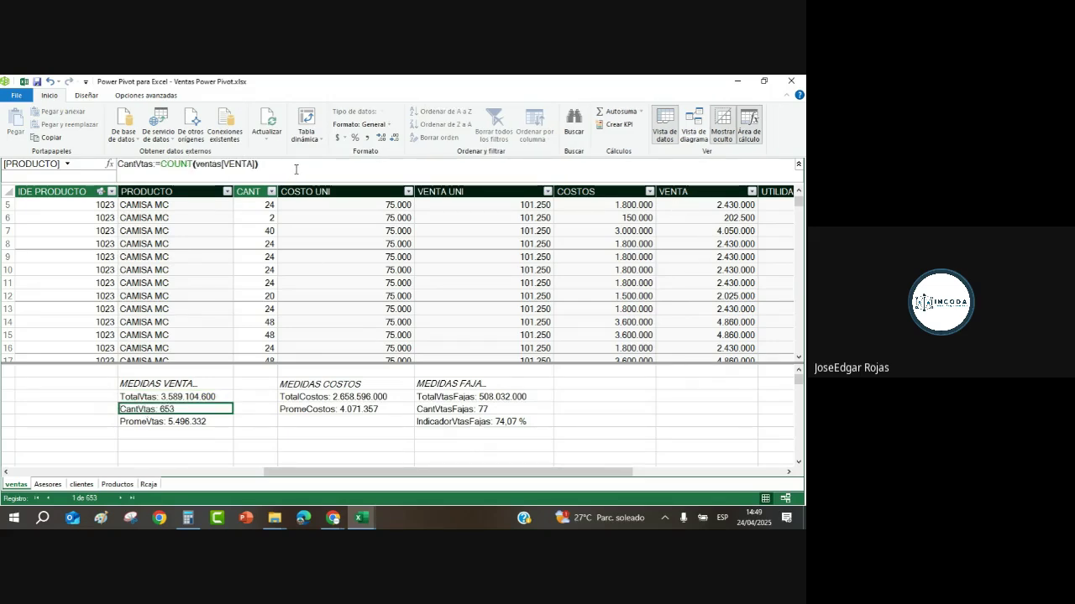
left_click(295, 170)
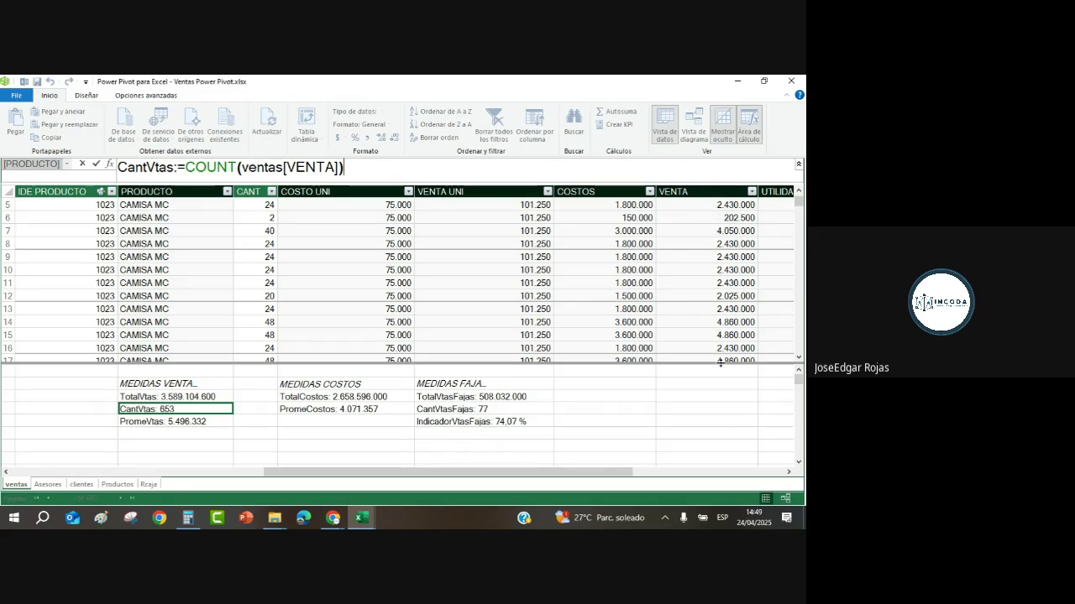
Examine the PromeVtas, TotalCostos, PromeCostos and TotalVtasFajas formulas, and slightly widen the VENTA UNI column.
left_click(186, 422)
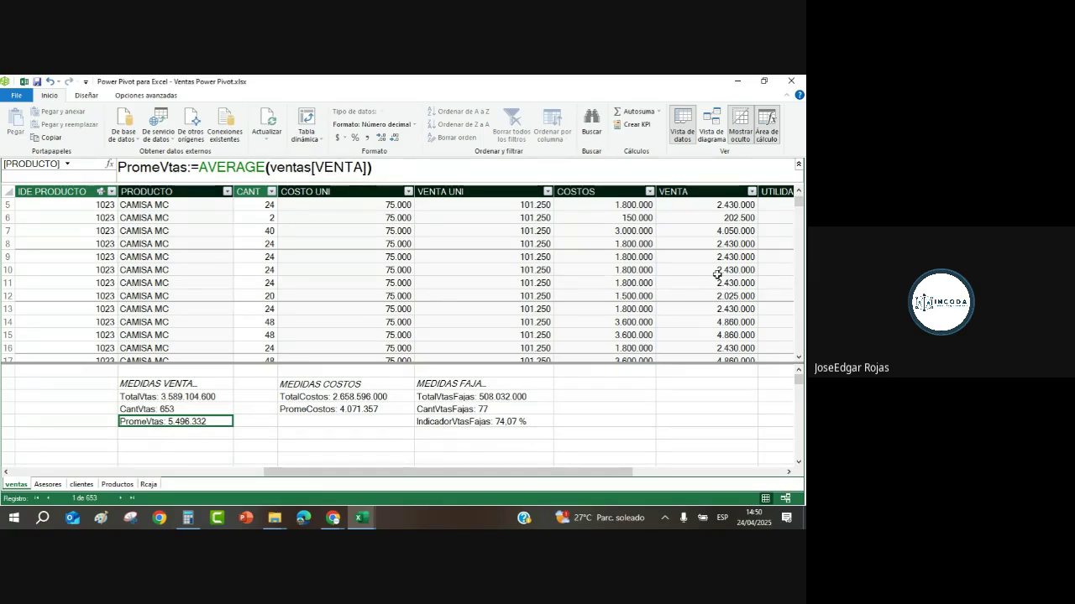
left_click(345, 396)
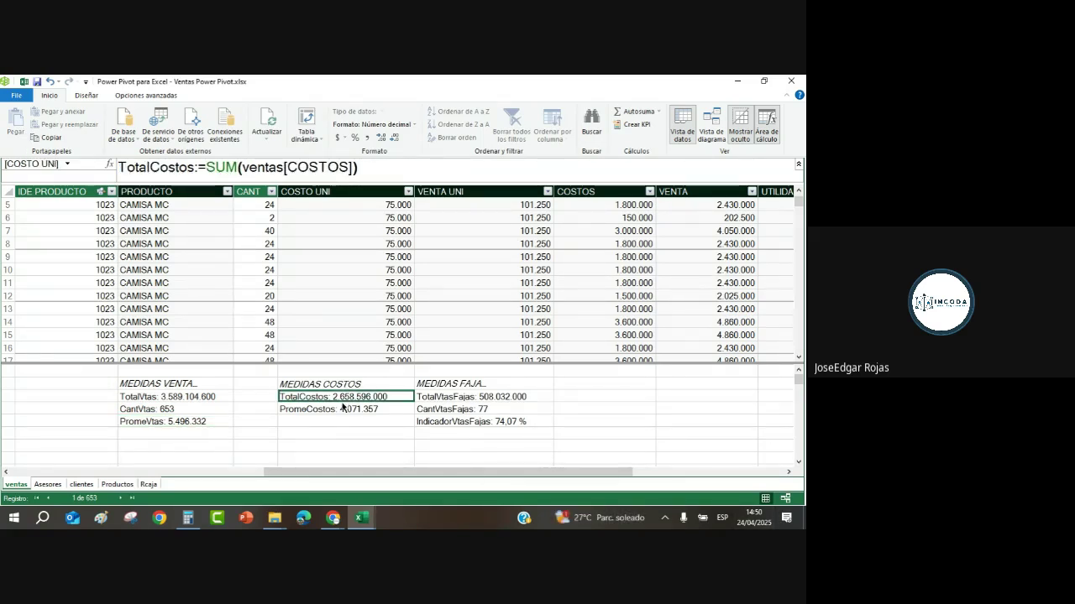
left_click(343, 409)
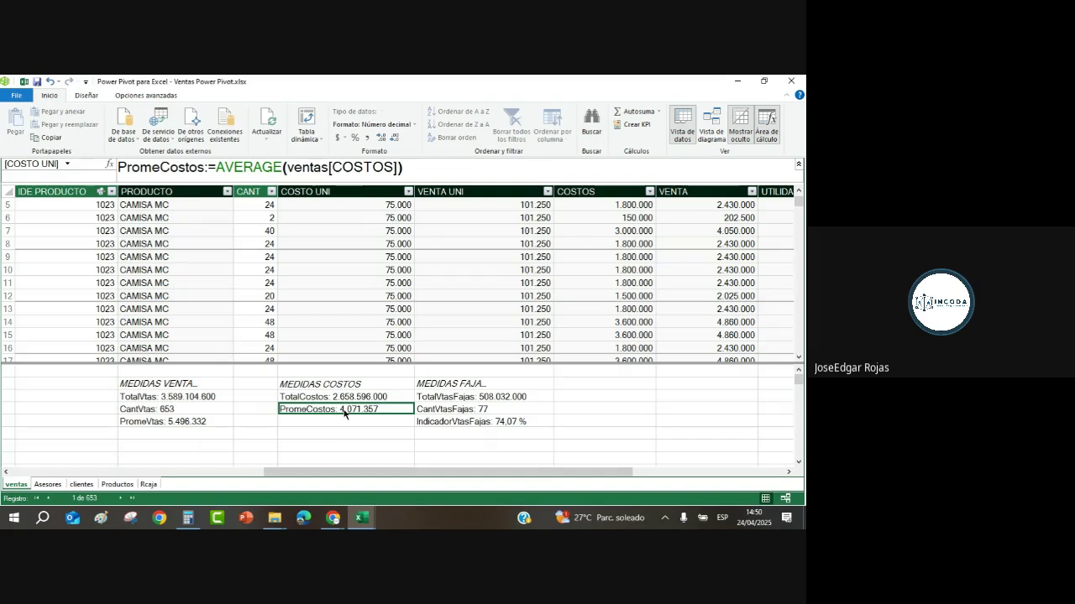
left_click(472, 400)
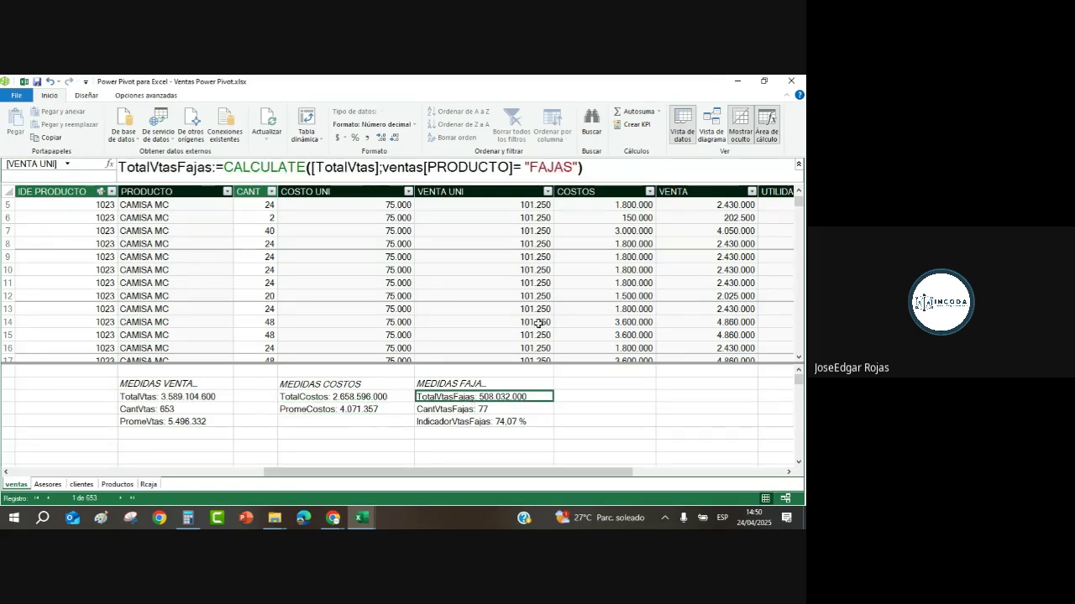
left_click_drag(554, 193, 567, 201)
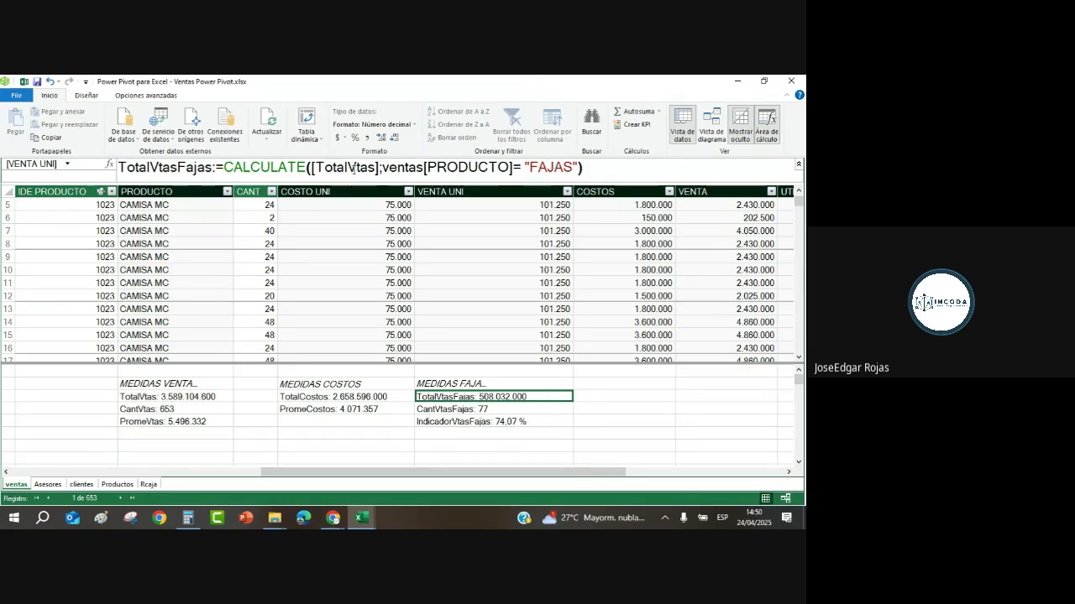
Compare the TotalVtas formula with TotalVtasFajas, and examine the CantVtasFajas and IndicadorVtasFajas formulas.
left_click(148, 402)
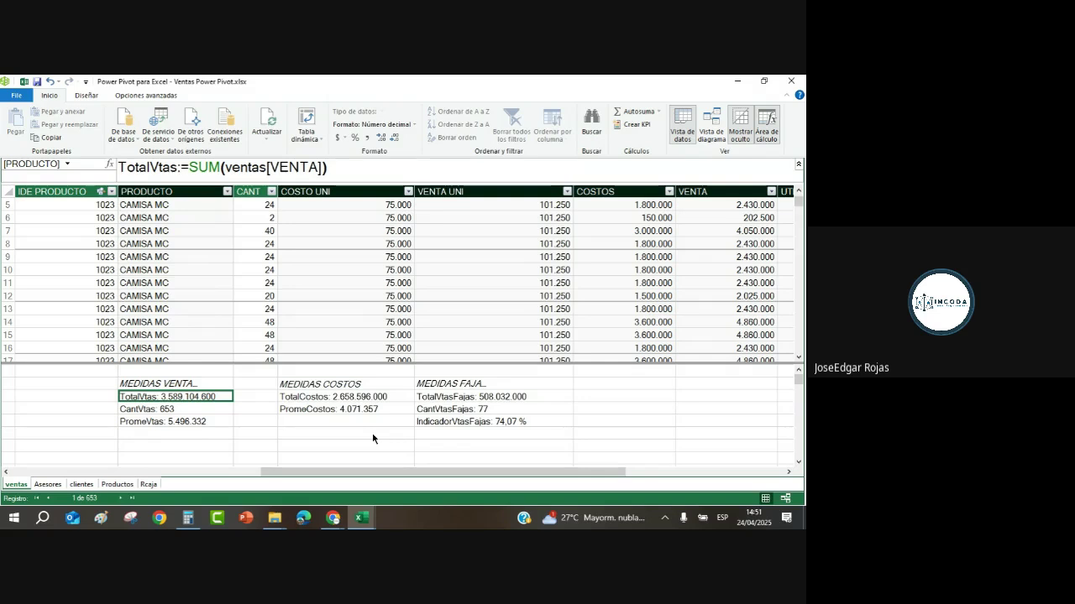
left_click(469, 399)
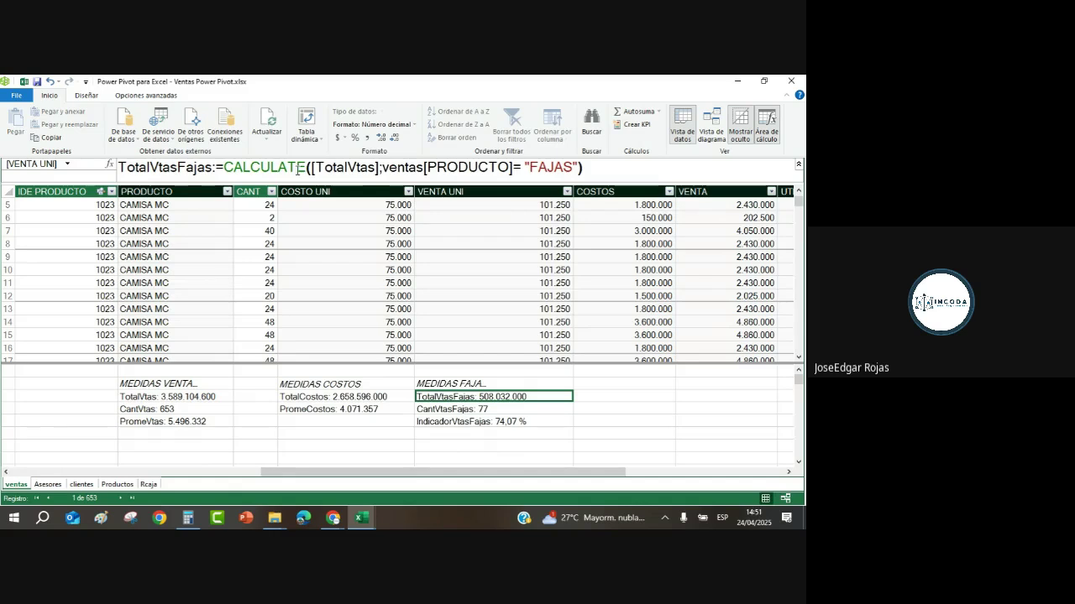
left_click(454, 411)
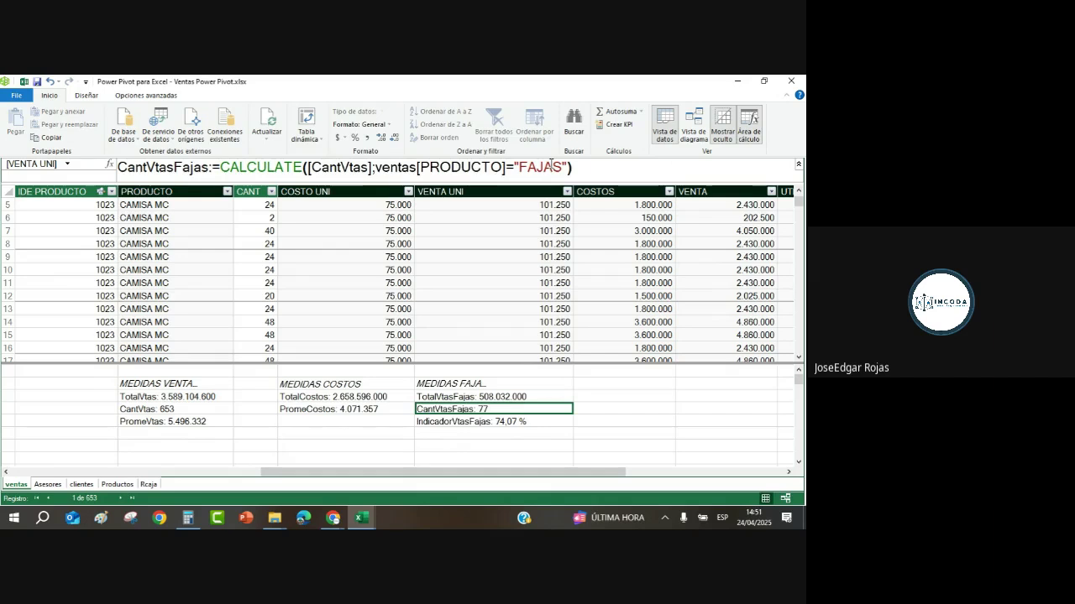
key("Down")
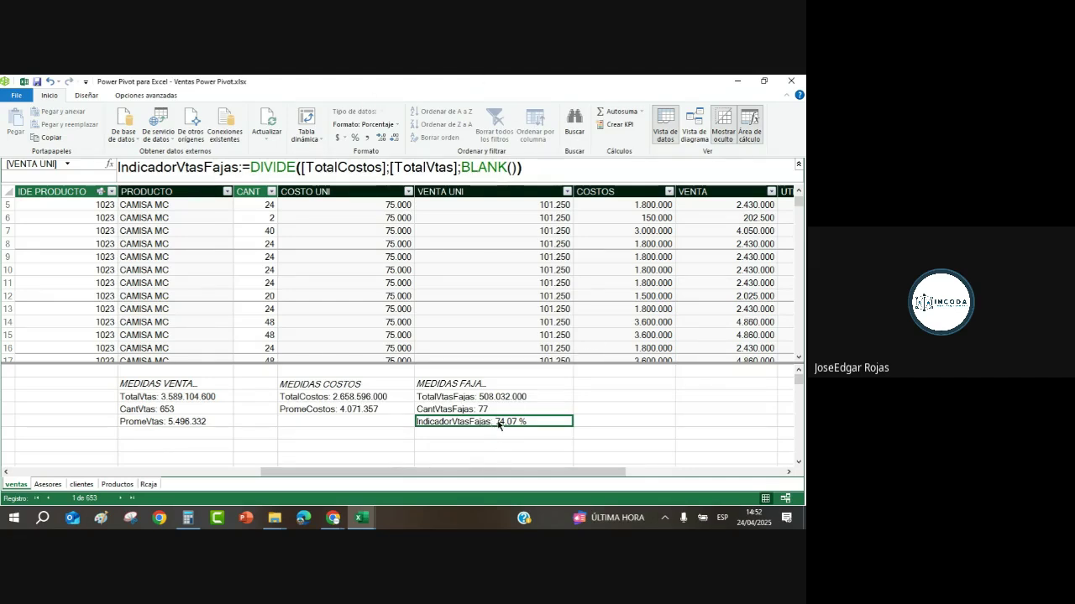
Start a new measure named IndicadorCantFajas with the DIVIDE function in the empty cell below IndicadorVtasFajas.
left_click(451, 436)
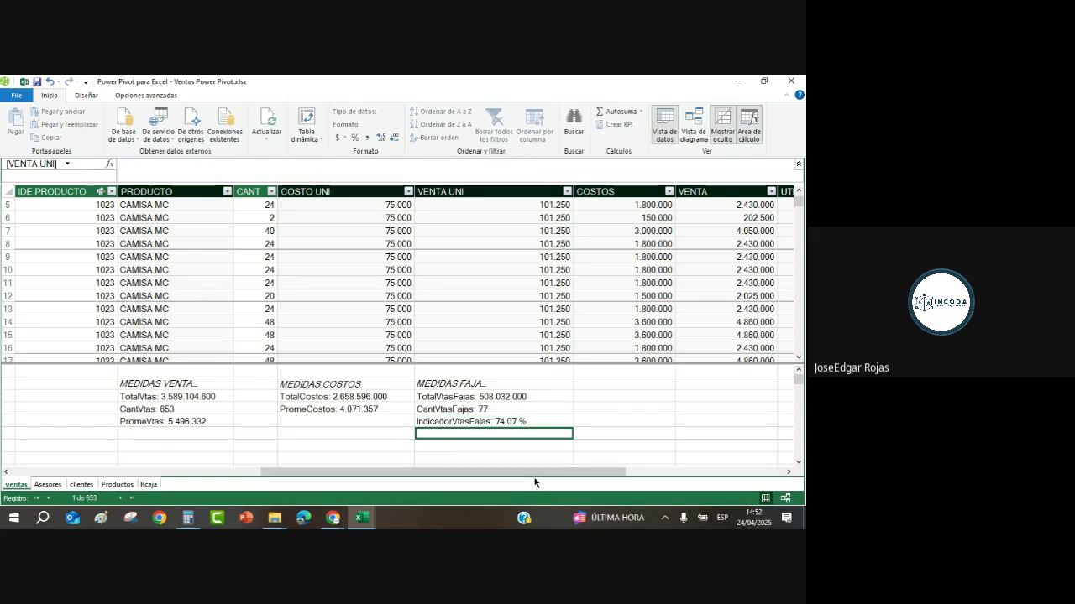
type("Ind")
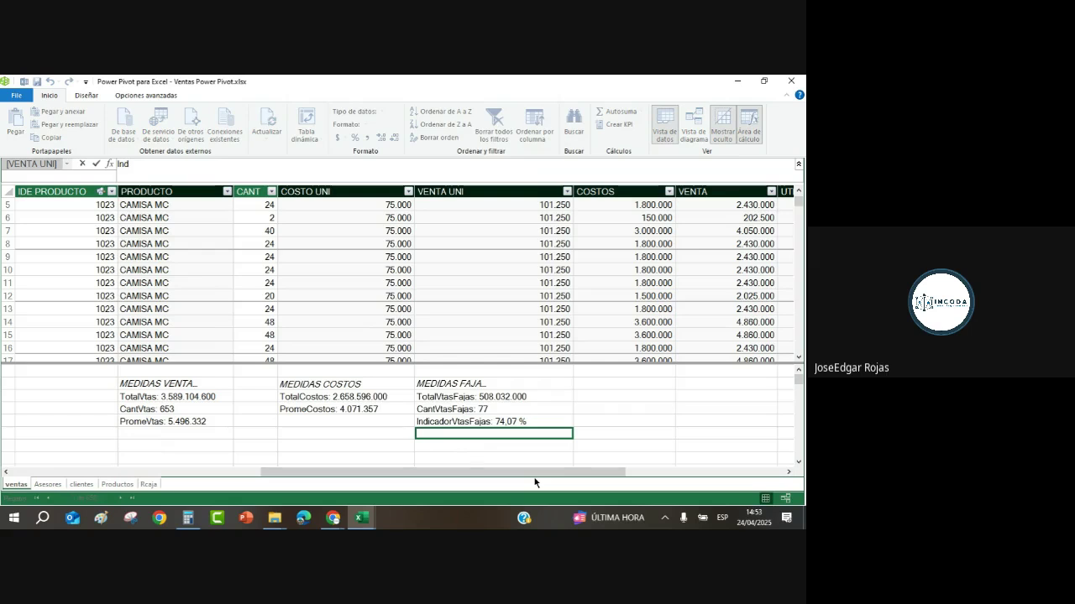
type("icadorCantFajas")
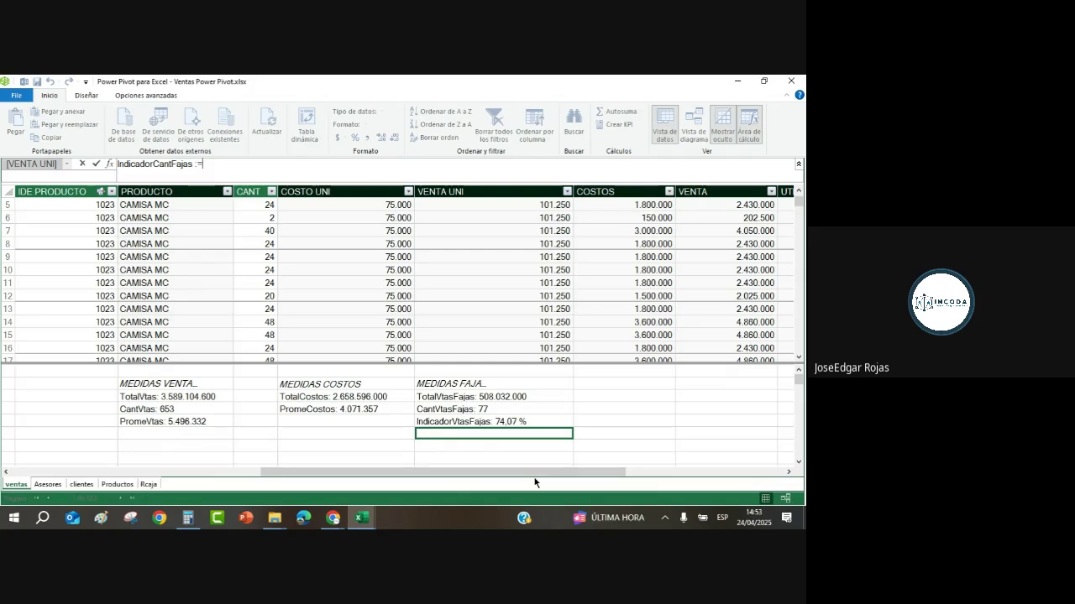
type(":= divi")
key("BackSpace")
key("BackSpace")
key("BackSpace")
key("BackSpace")
type("DIVIDE")
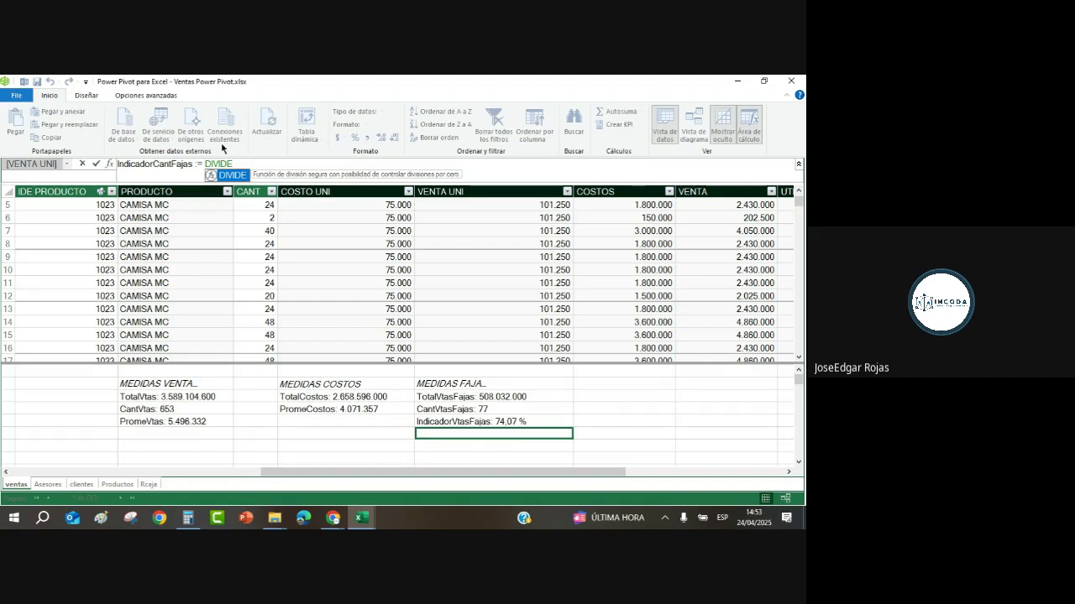
double_click(239, 178)
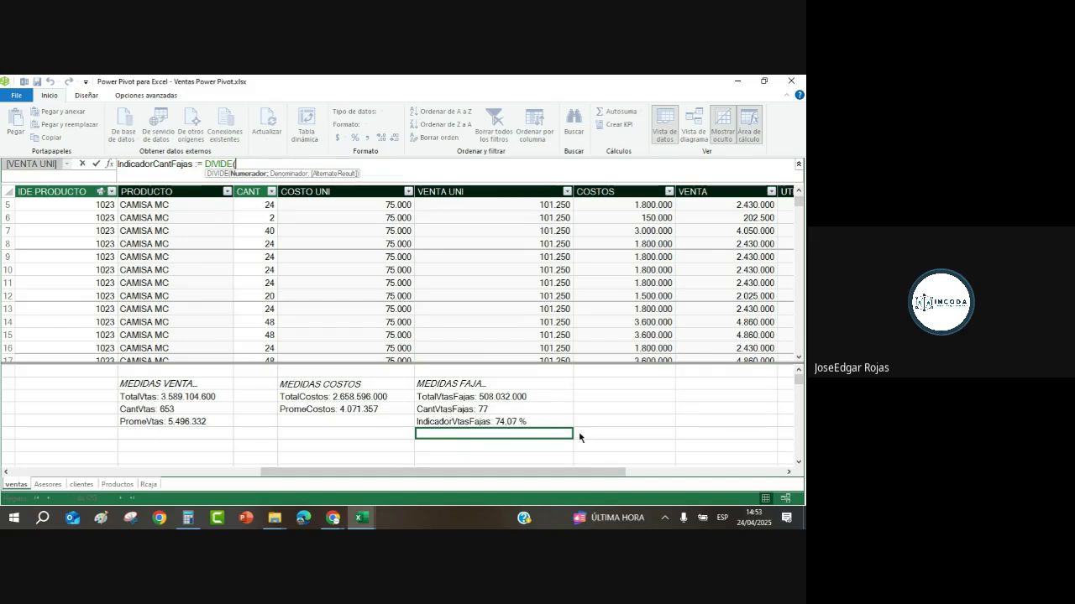
Insert the [CantVtasFajas] measure as the numerator of the IndicadorCantFajas DIVIDE formula.
type("CANT")
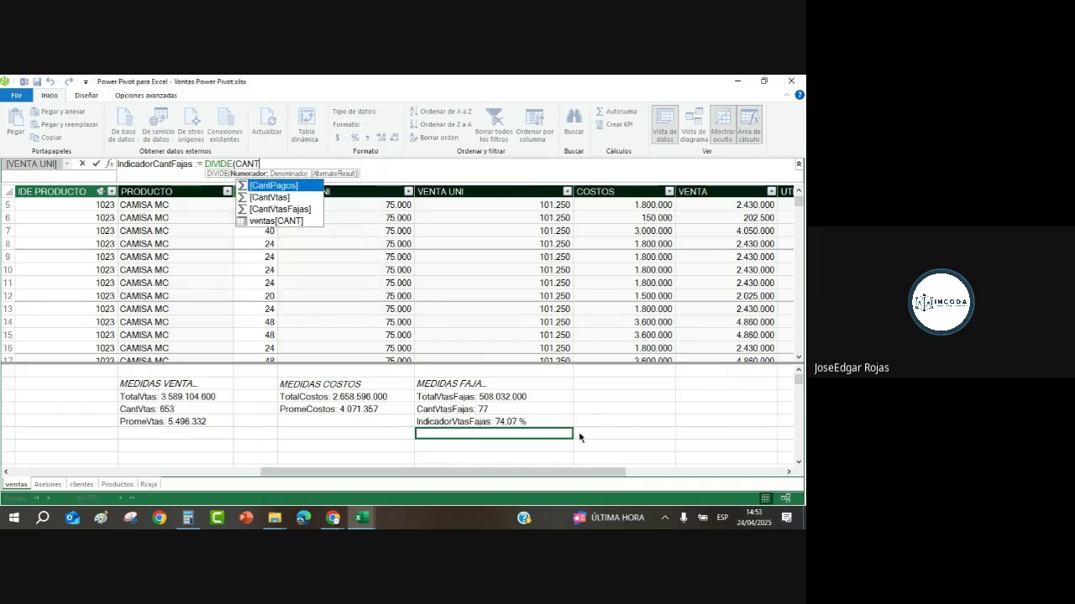
left_click(287, 210)
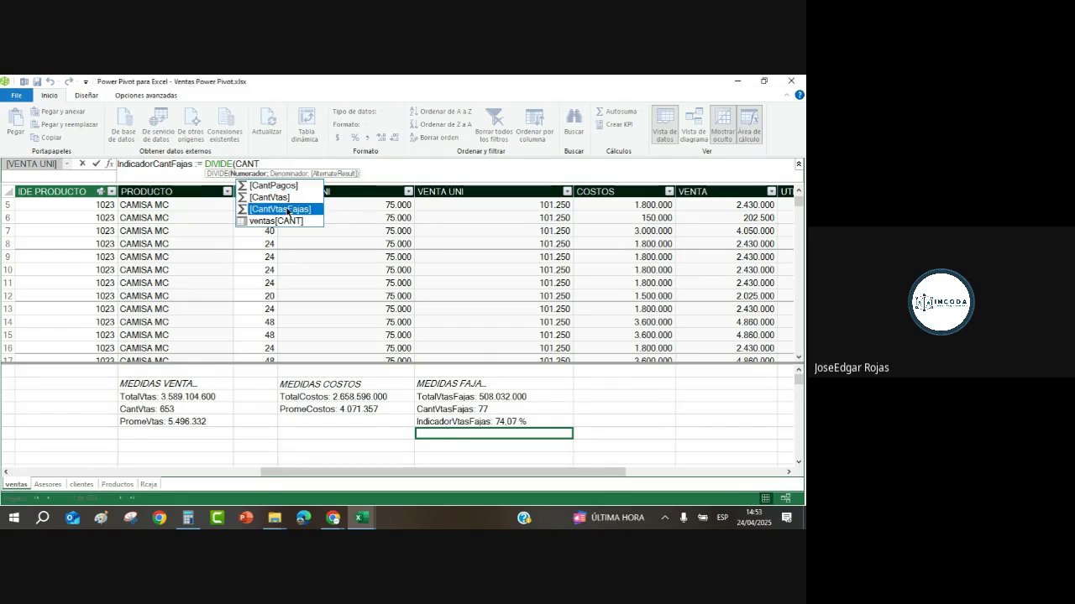
type(",")
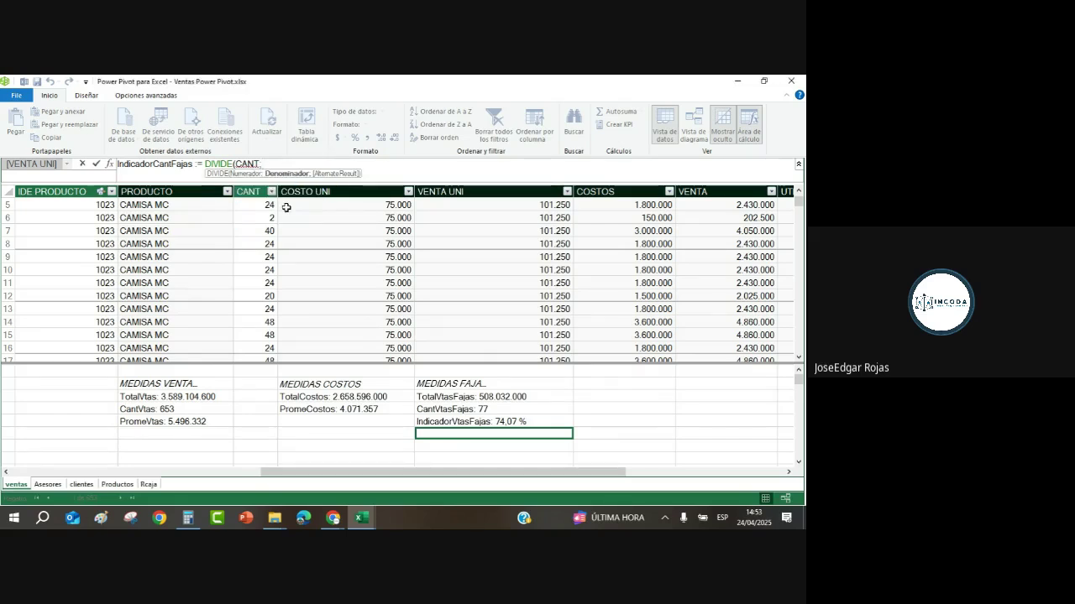
key("BackSpace")
key("BackSpace")
key("BackSpace")
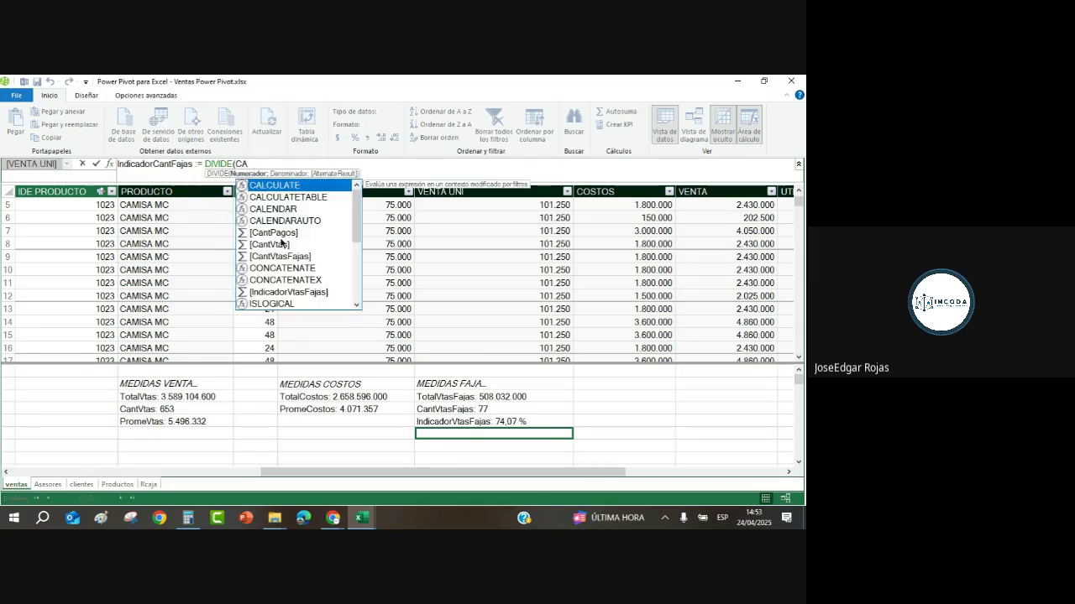
left_click(284, 257)
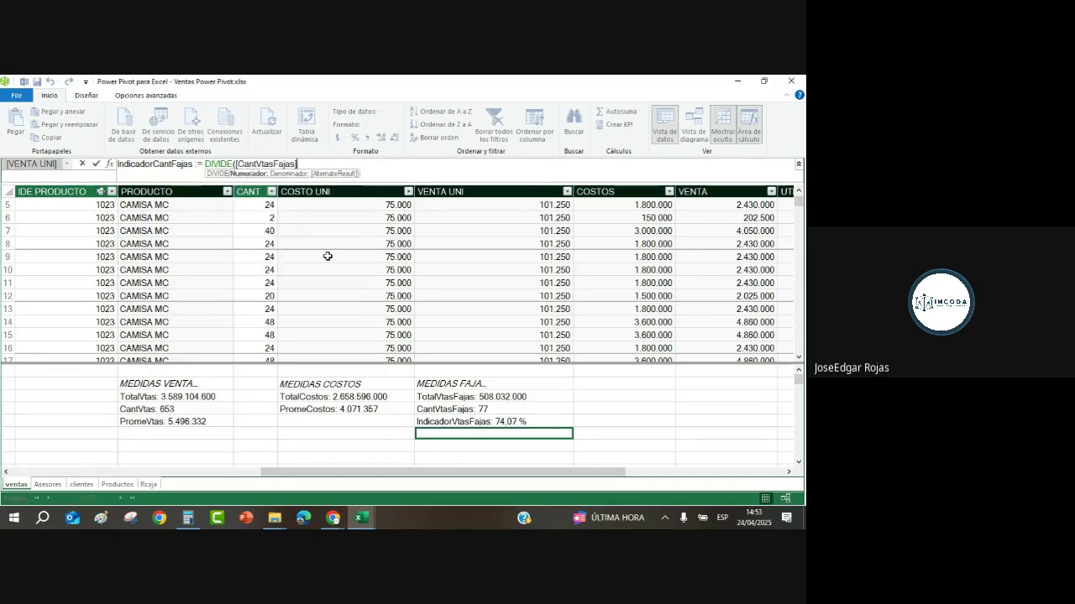
Add the [CantVtas] measure as the denominator of the IndicadorCantFajas formula.
type(",")
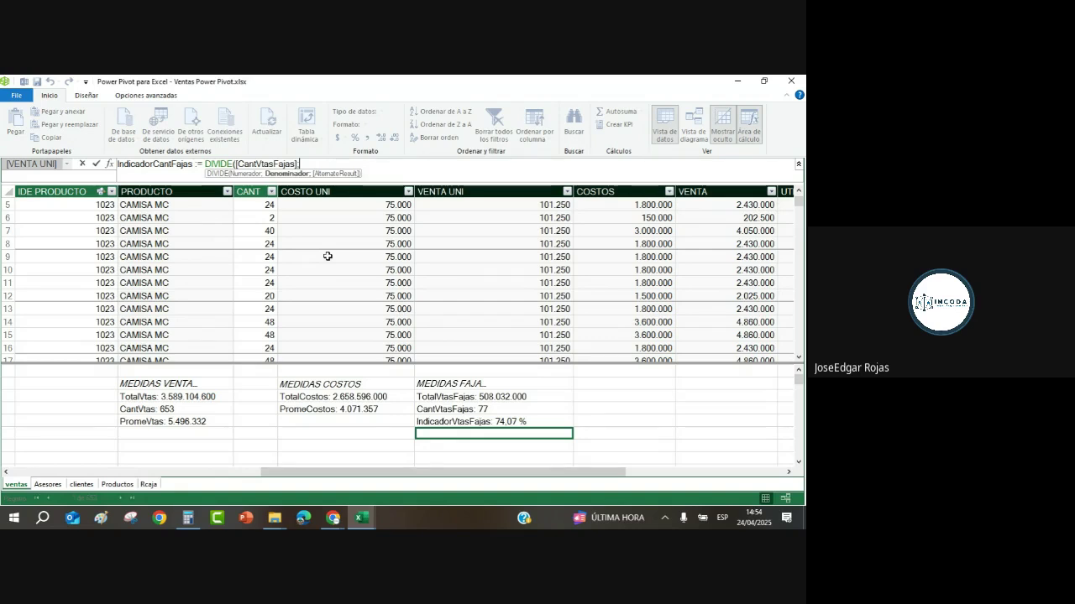
type("CANT")
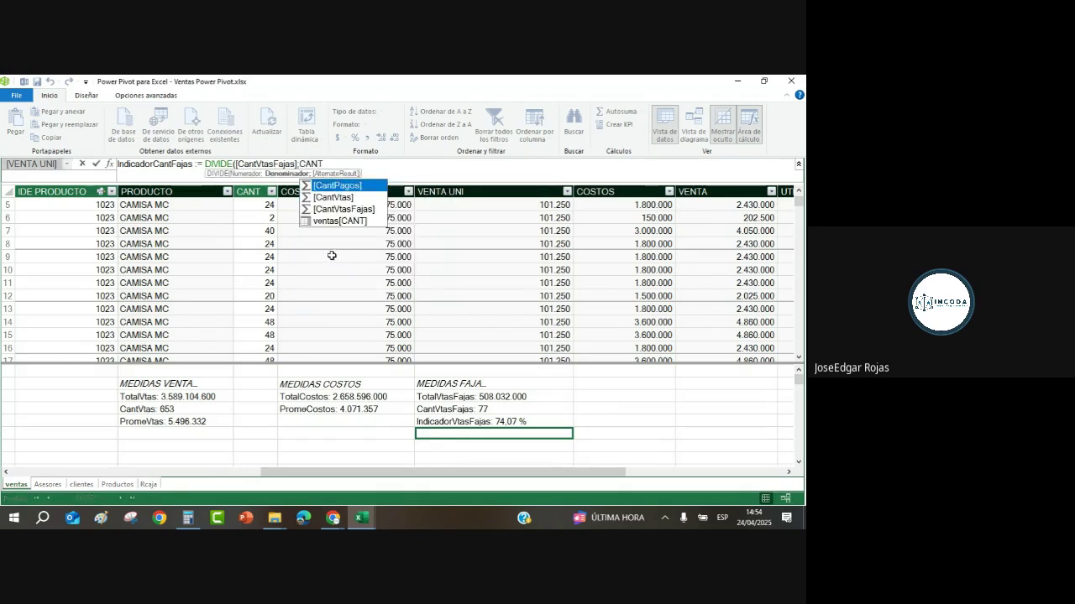
left_click(345, 198)
double_click(345, 199)
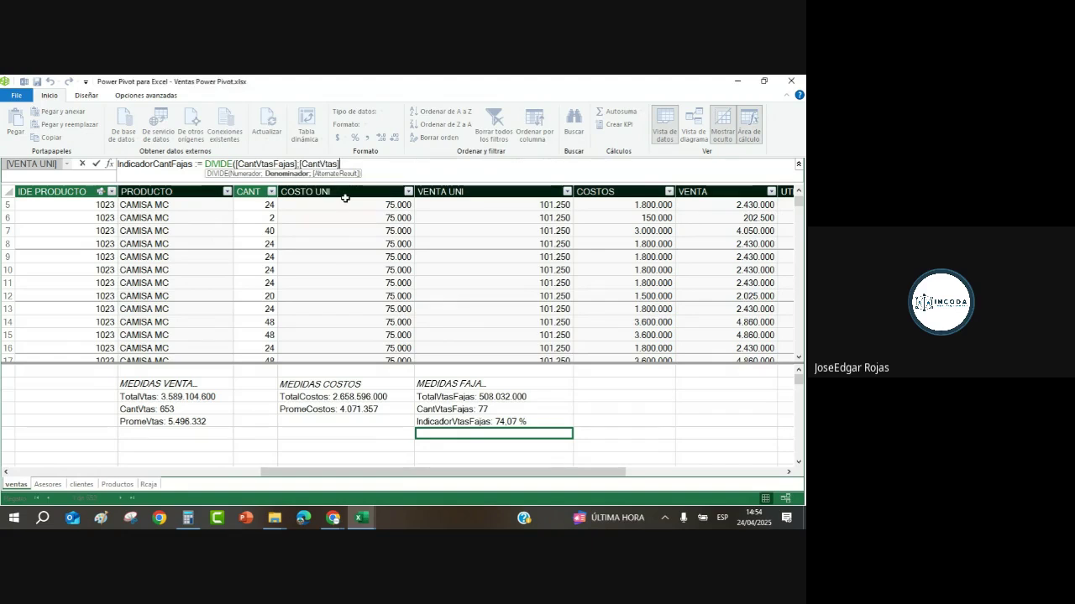
Add BLANK() as the alternate result in the IndicadorCantFajas formula.
type(";")
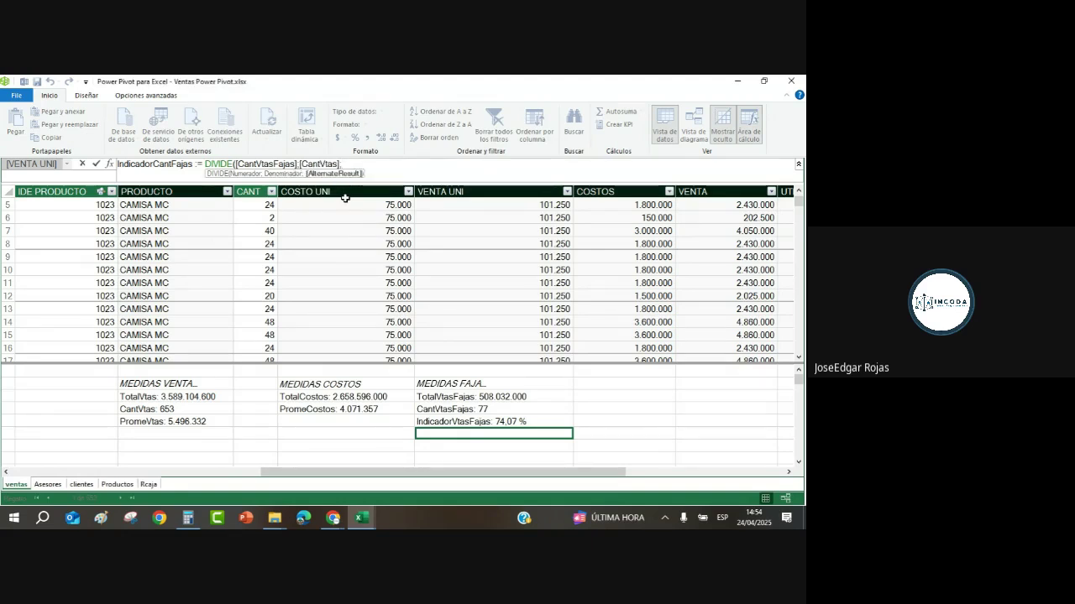
type("BLA")
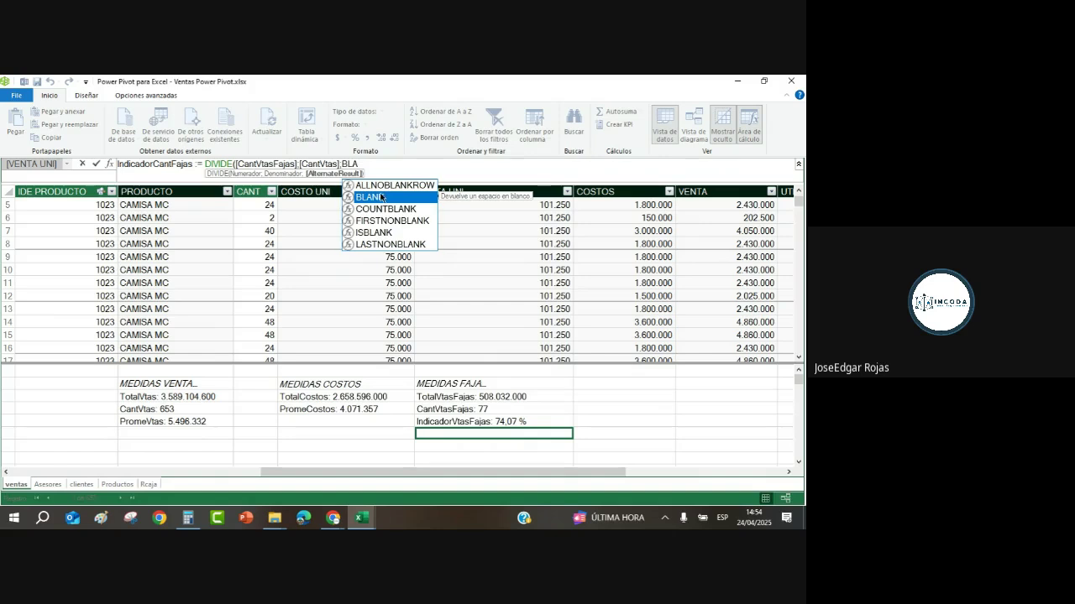
double_click(373, 199)
type(")")
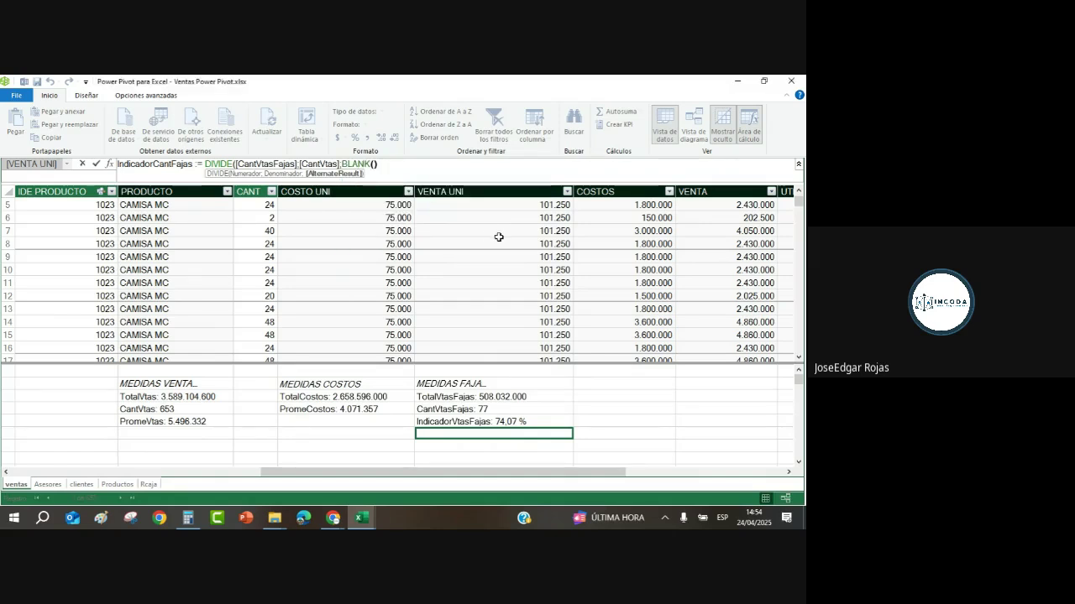
Complete the measure IndicadorCantFajas as DIVIDE([CantVtasFajas];[CantVtas];BLANK()), commit it and format it as a percentage.
type(")")
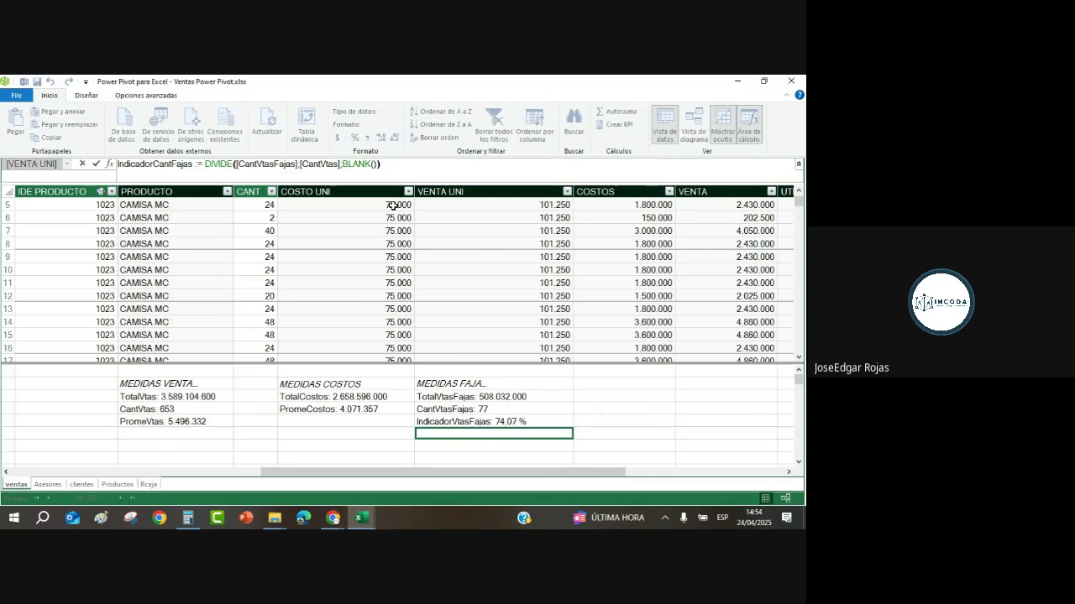
left_click(98, 164)
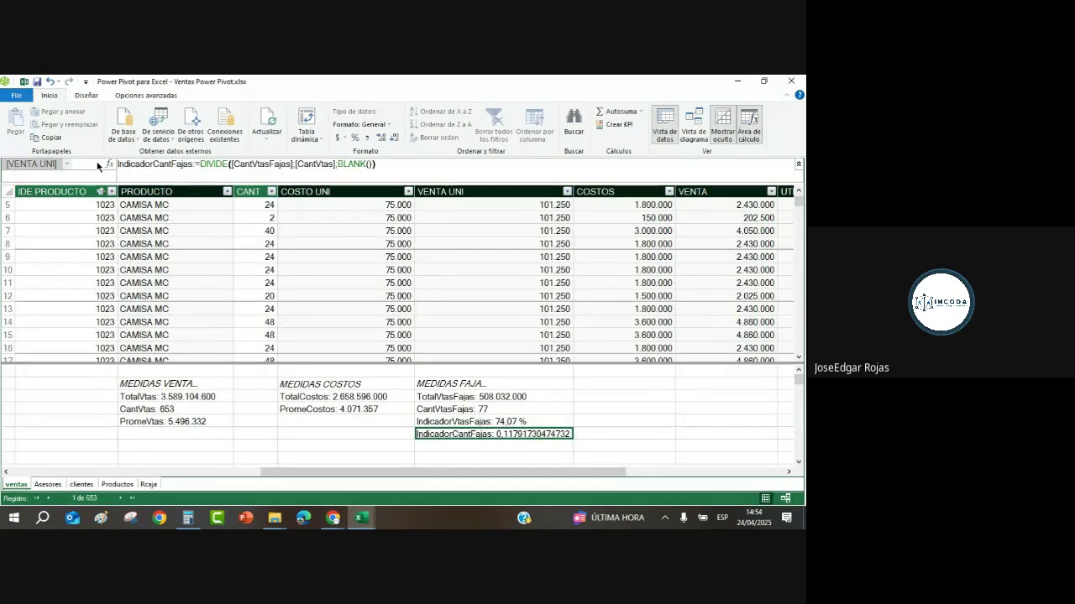
left_click(355, 137)
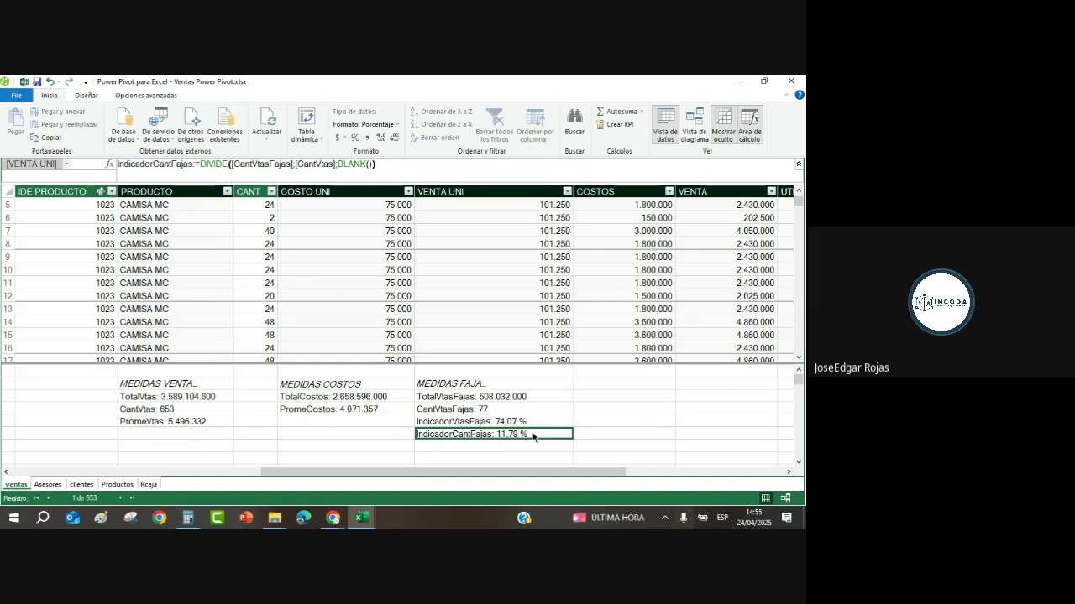
Remove all the arguments of the DIVIDE function in the IndicadorVtasFajas measure's formula, keeping the name and opening parenthesis.
left_click(504, 422)
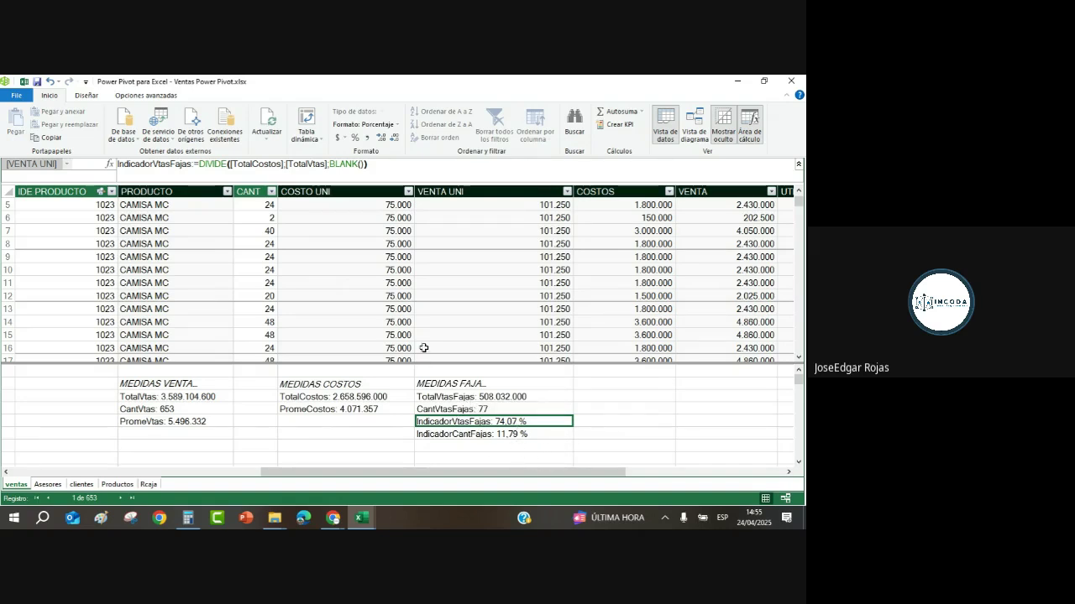
left_click(428, 175)
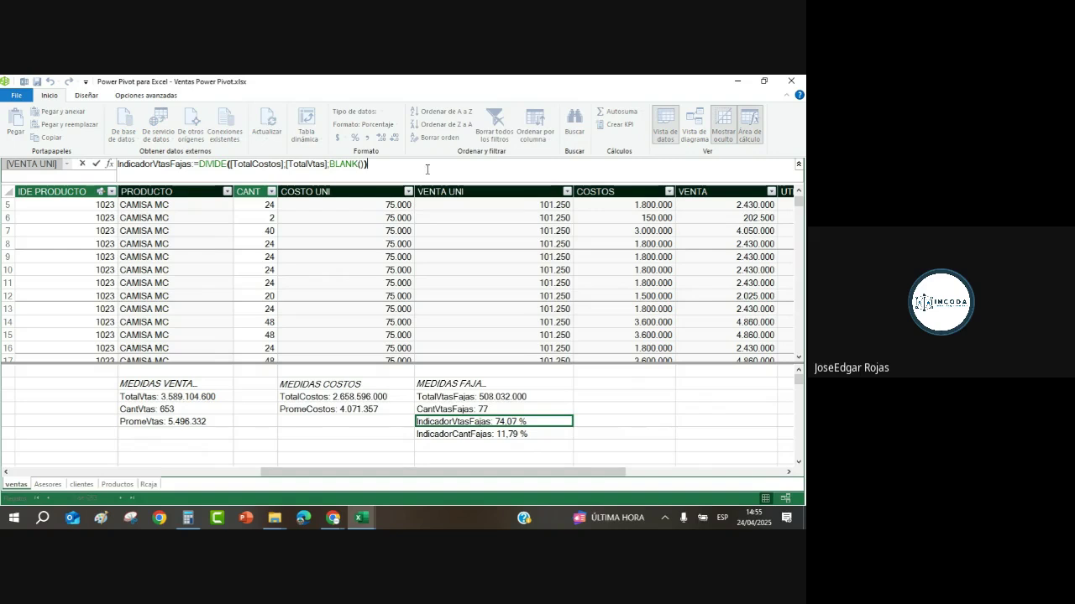
key("BackSpace")
key("BackSpace")
key("BackSpace")
key("BackSpace")
key("BackSpace")
key("BackSpace")
key("BackSpace")
key("BackSpace")
key("BackSpace")
key("BackSpace")
key("BackSpace")
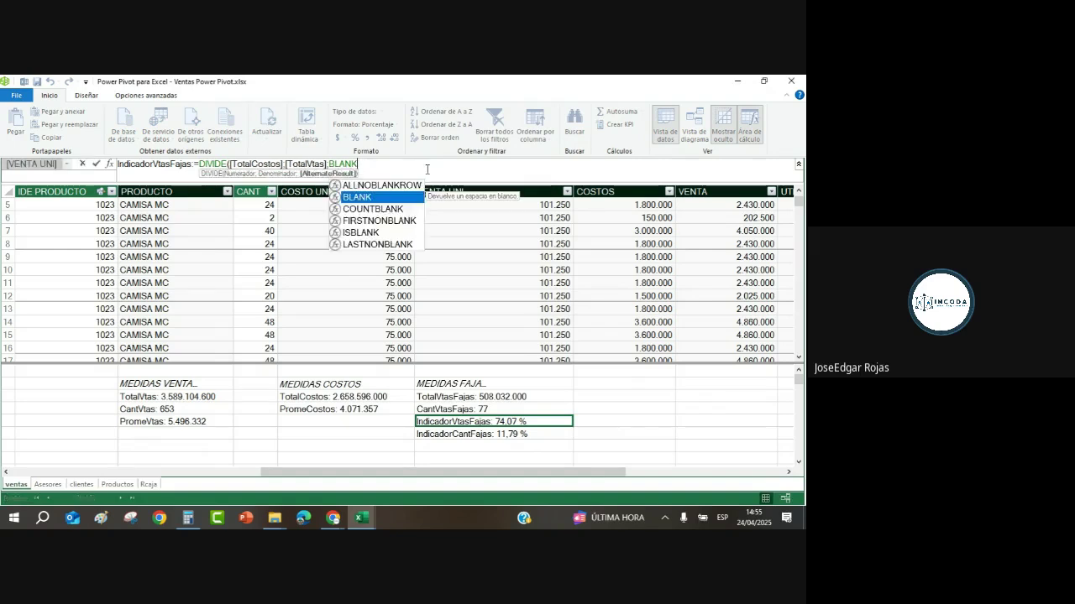
key("BackSpace")
key("BackSpace")
key("BackSpace")
key("BackSpace")
key("BackSpace")
key("BackSpace")
key("BackSpace")
key("BackSpace")
key("BackSpace")
key("BackSpace")
key("BackSpace")
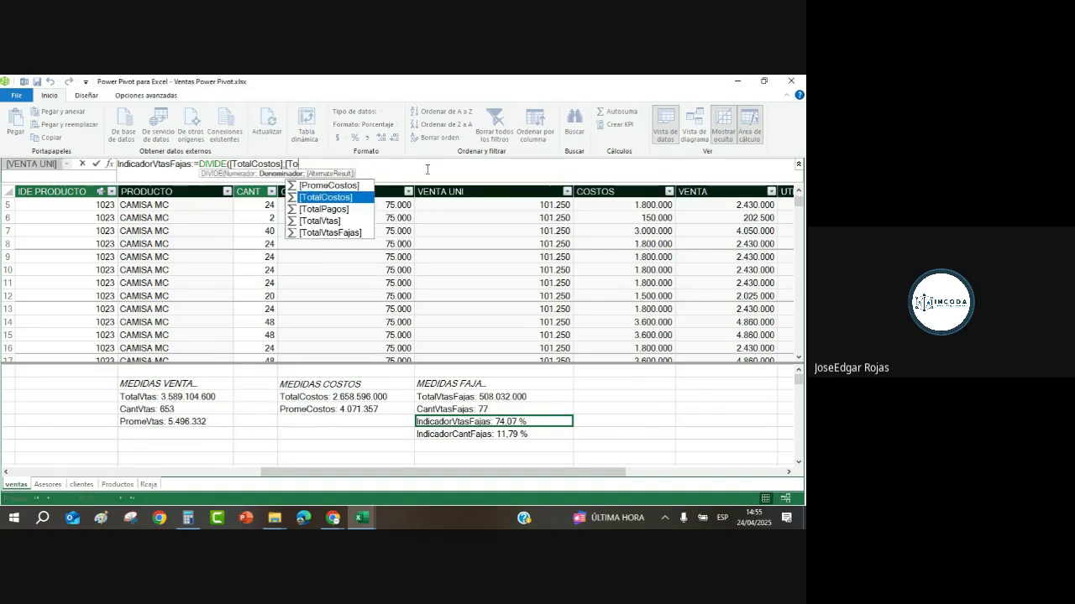
key("BackSpace")
key("BackSpace")
key("BackSpace")
key("BackSpace")
key("BackSpace")
key("BackSpace")
key("BackSpace")
key("BackSpace")
key("BackSpace")
key("BackSpace")
key("BackSpace")
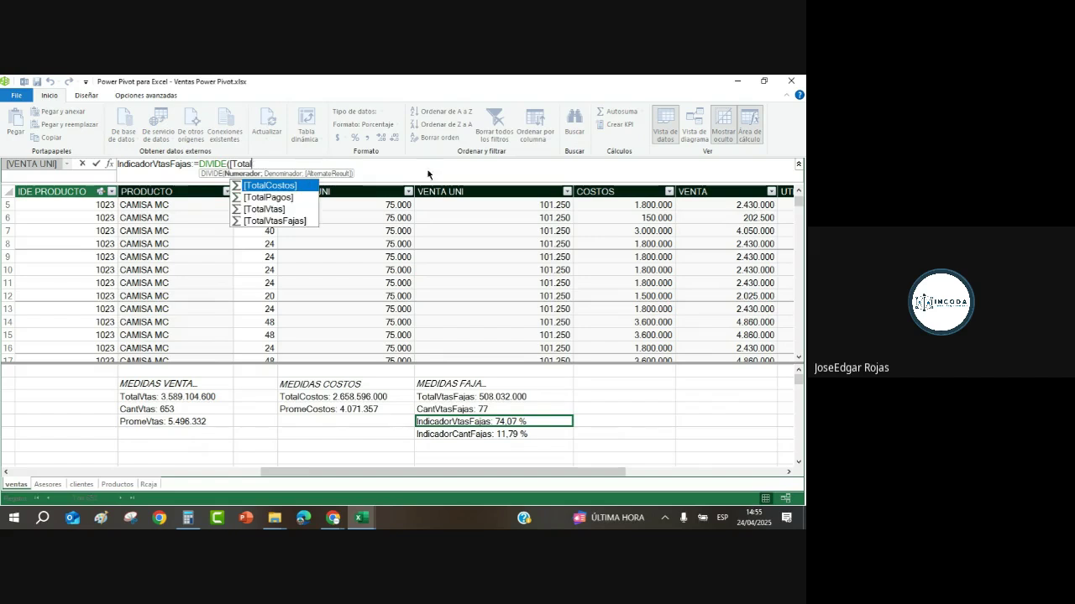
key("BackSpace")
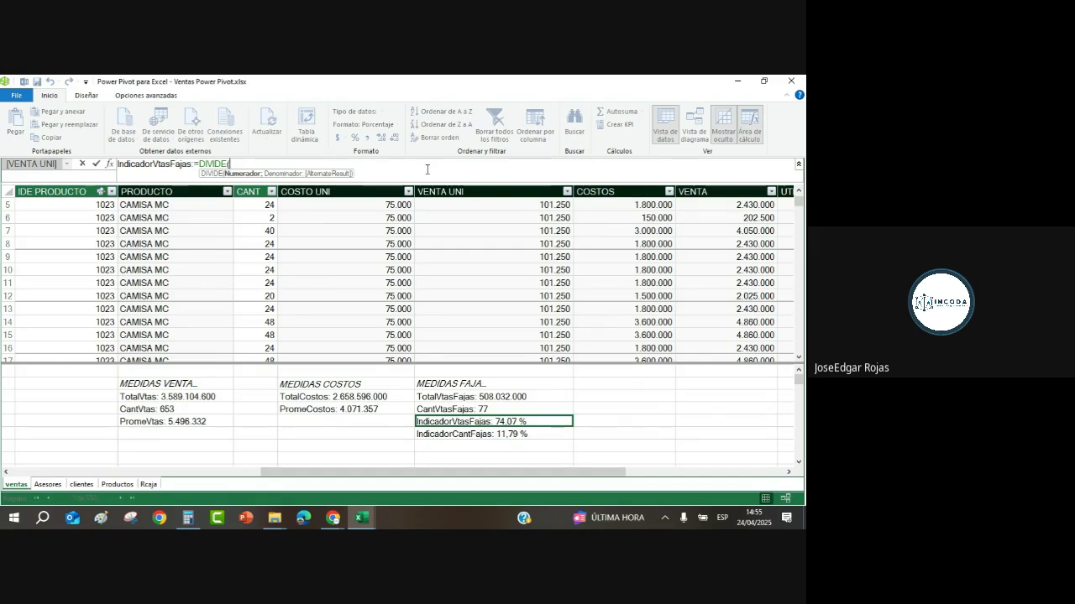
Enter [TotalVtasFajas] as the numerator and [TotalVtas] as the denominator of DIVIDE in the IndicadorVtasFajas formula.
type("TOTO")
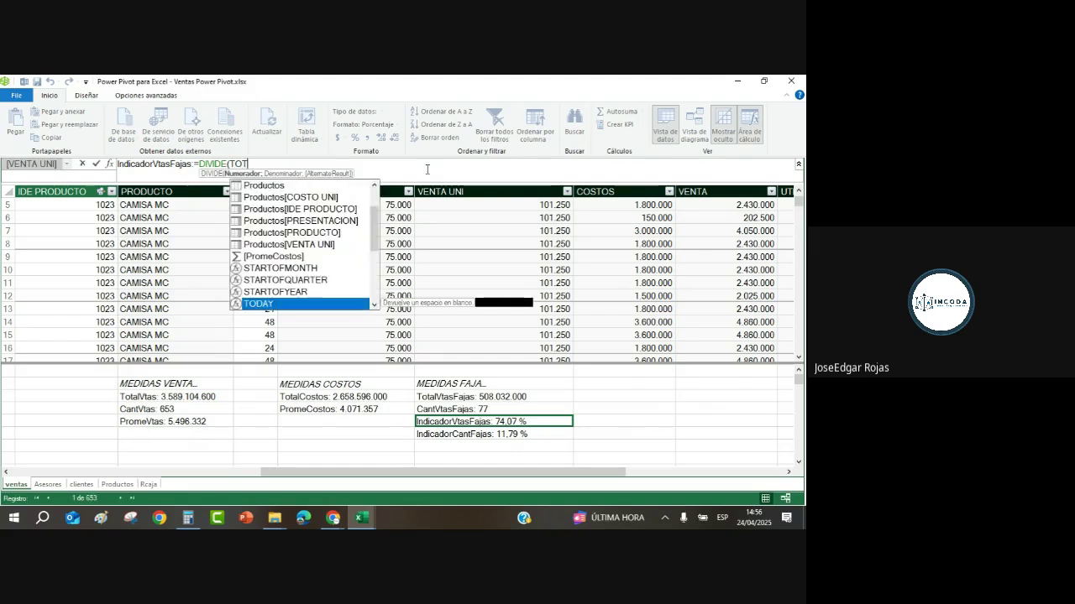
key("BackSpace")
key("BackSpace")
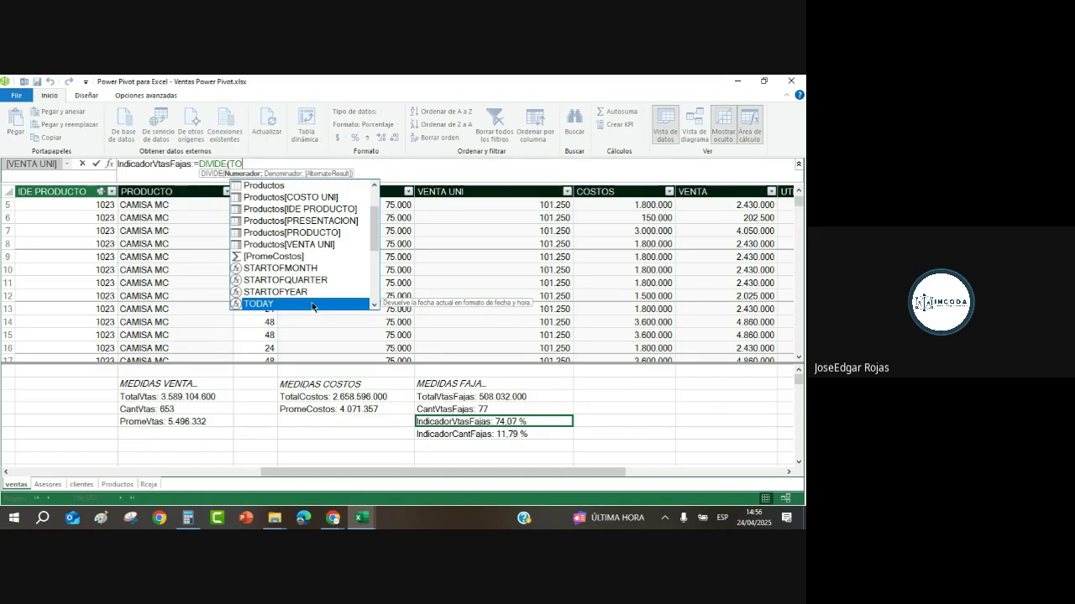
type("TAL")
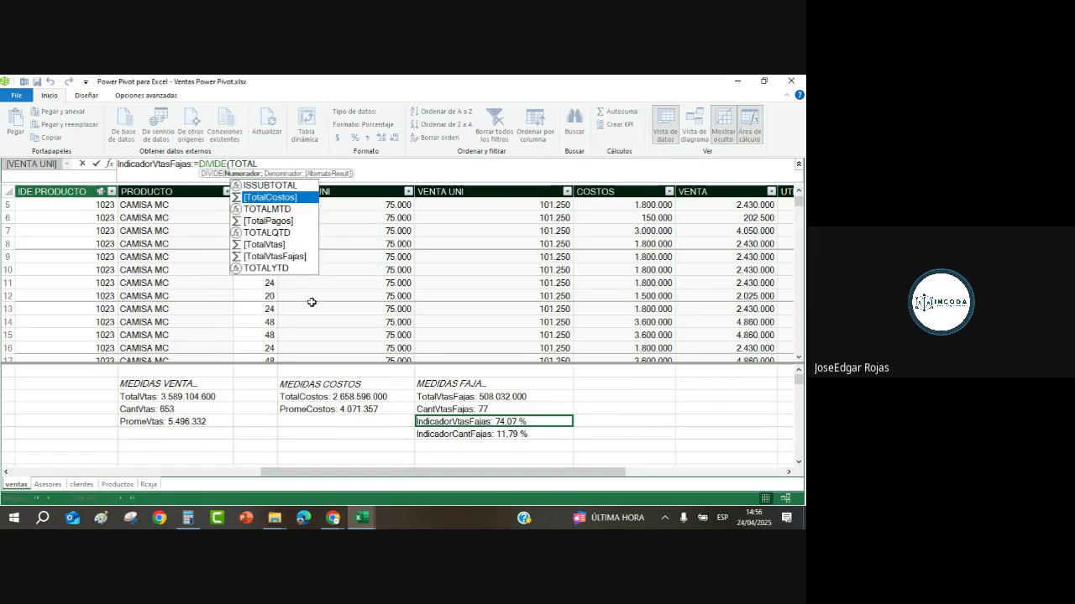
left_click(283, 257)
double_click(283, 257)
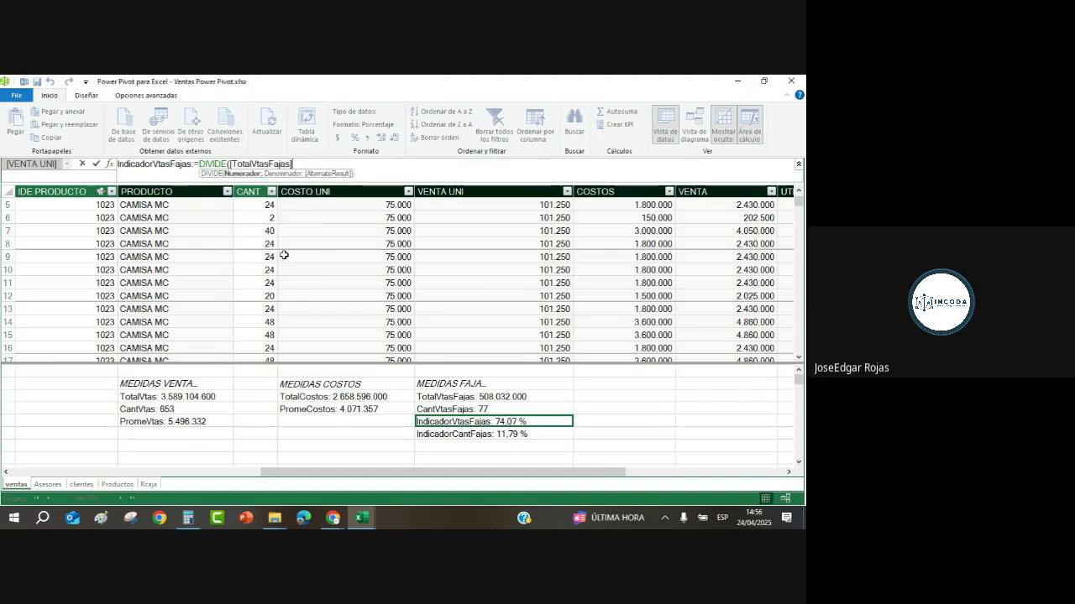
type(";")
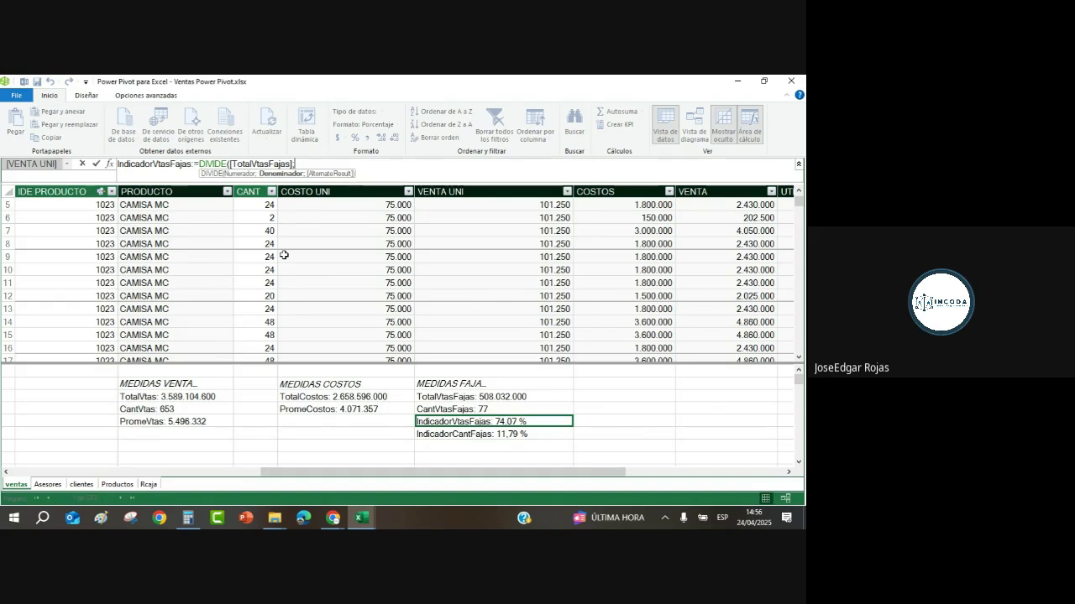
type("TOTAL")
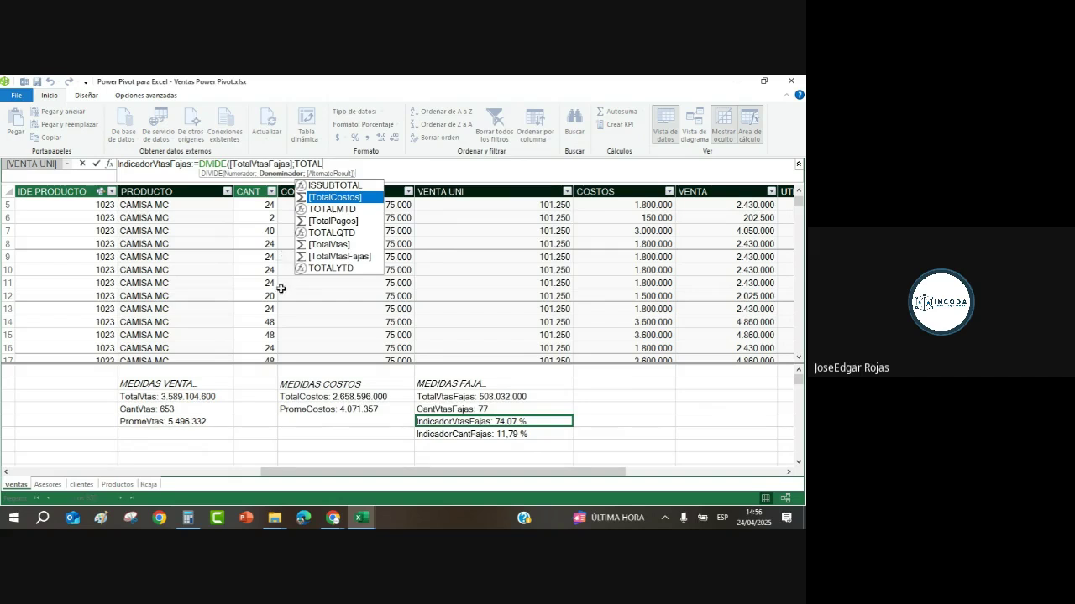
left_click(340, 246)
double_click(340, 245)
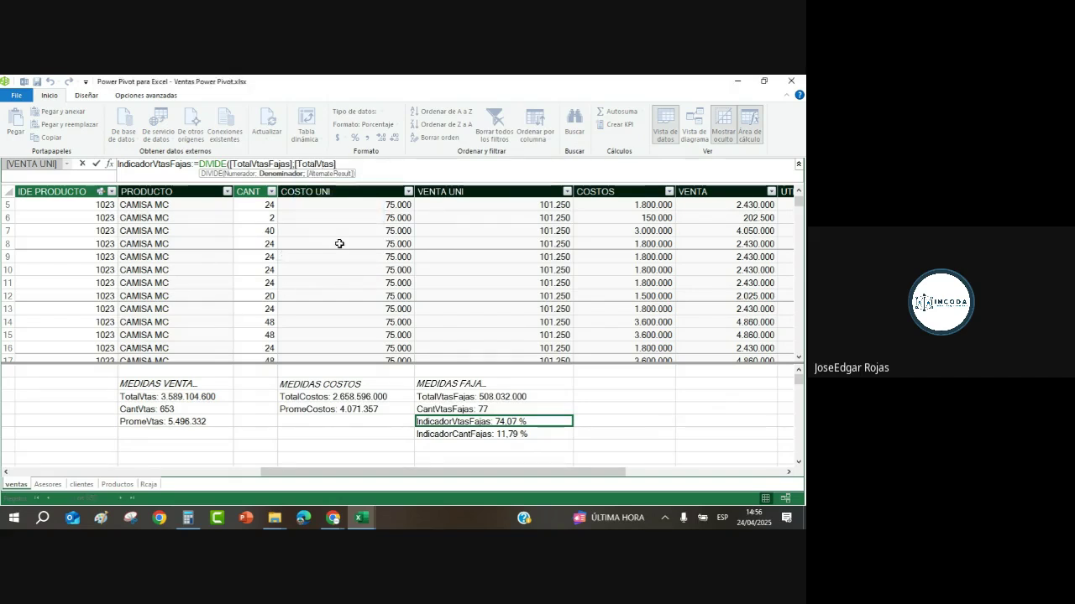
Add BLANK() as the alternate result of the IndicadorVtasFajas formula, close the parentheses and commit the measure.
type(")")
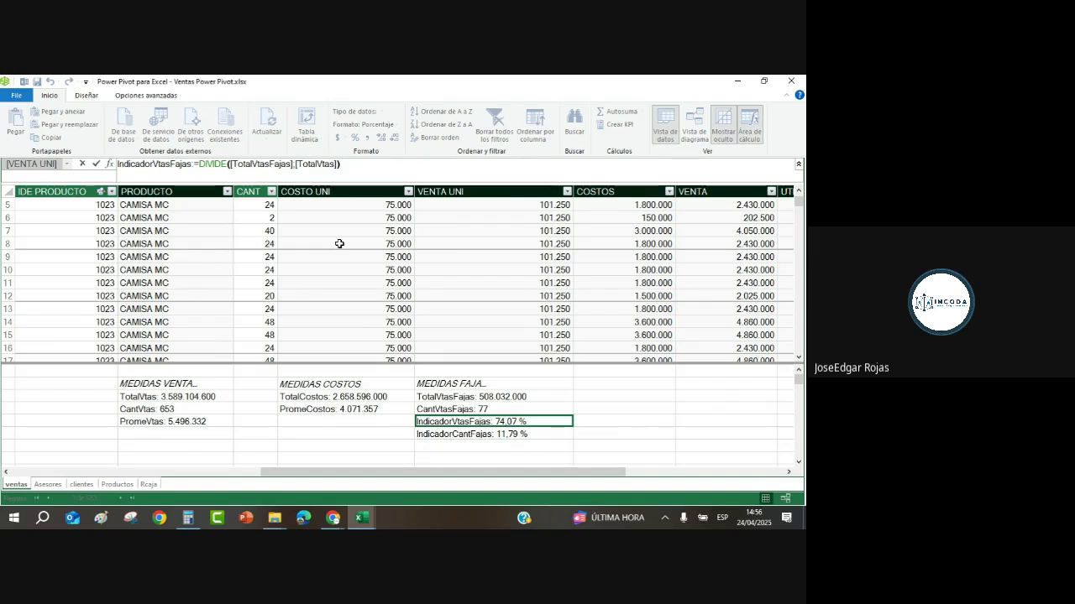
key("BackSpace")
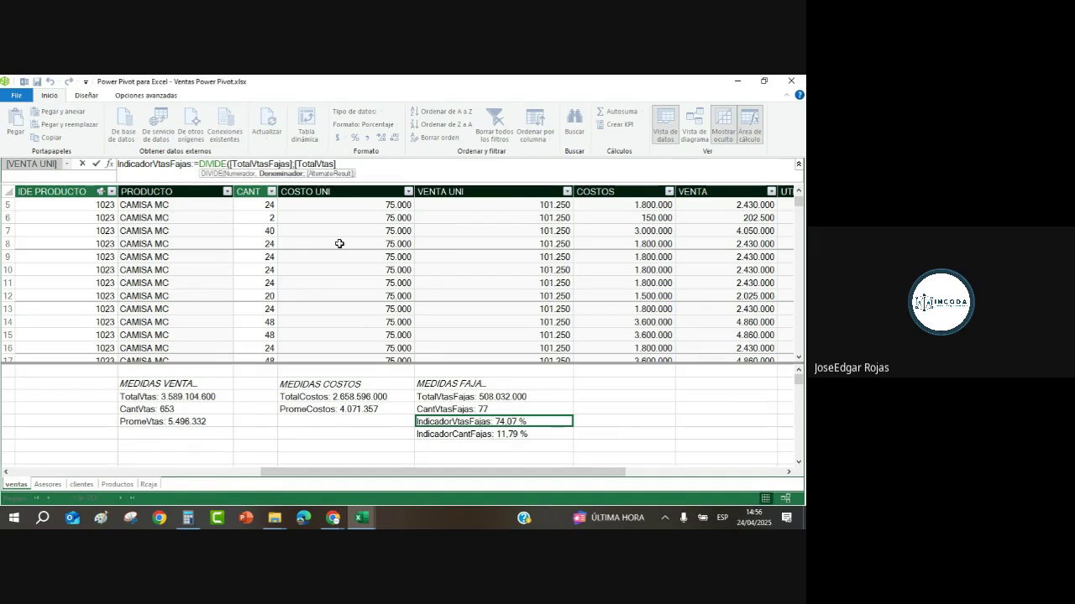
type(";")
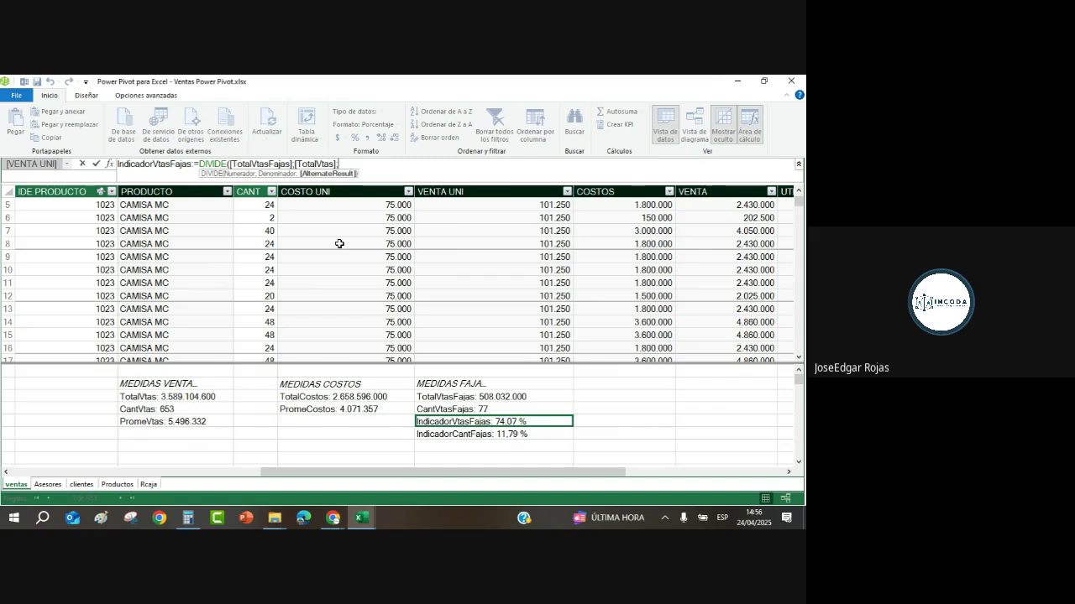
type("BLAN")
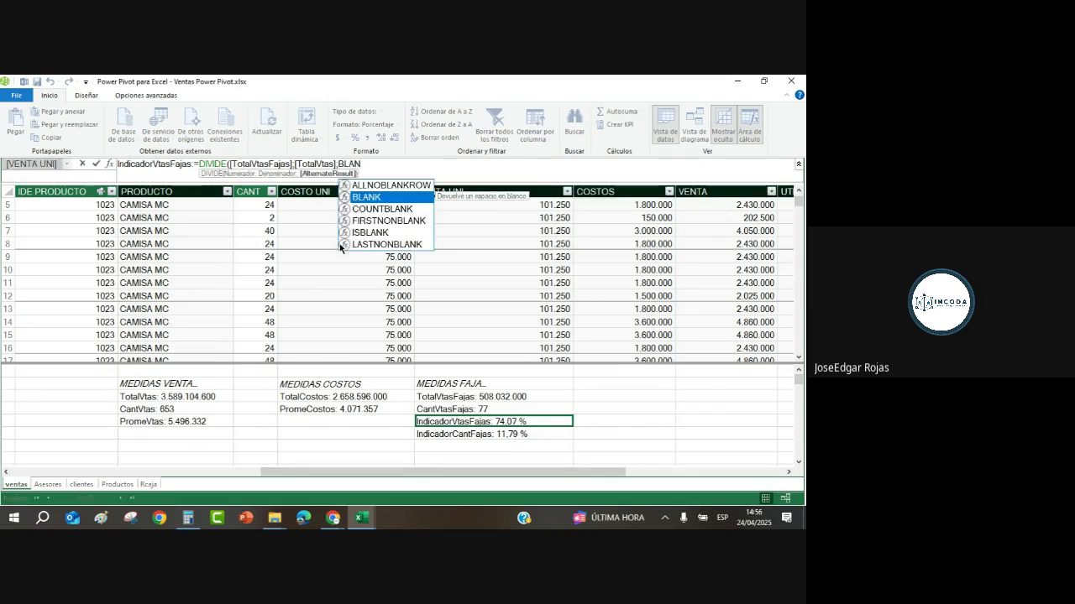
double_click(381, 197)
type(")")
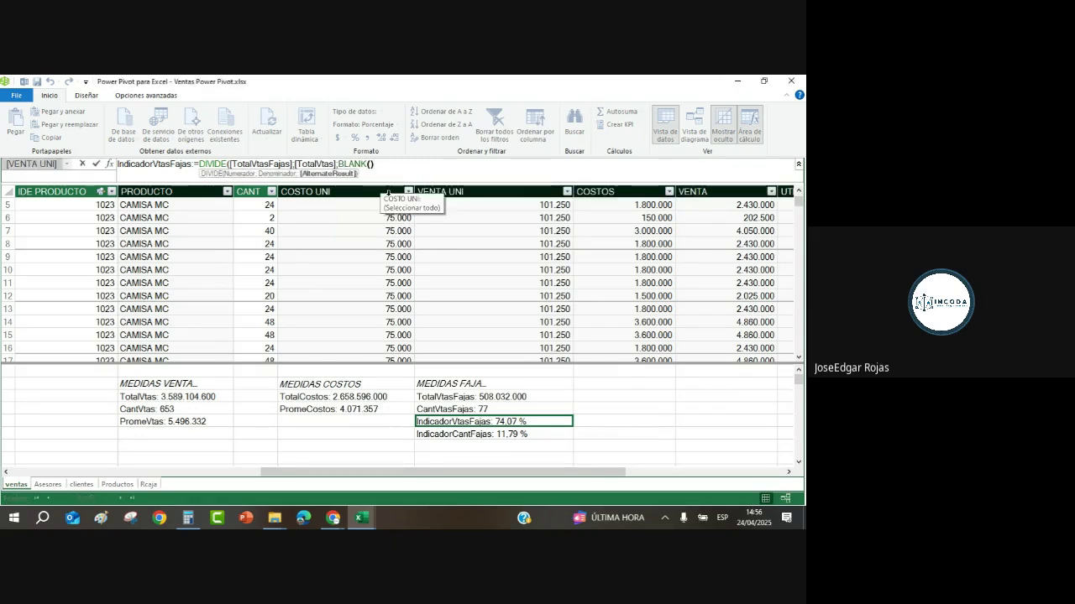
type(")")
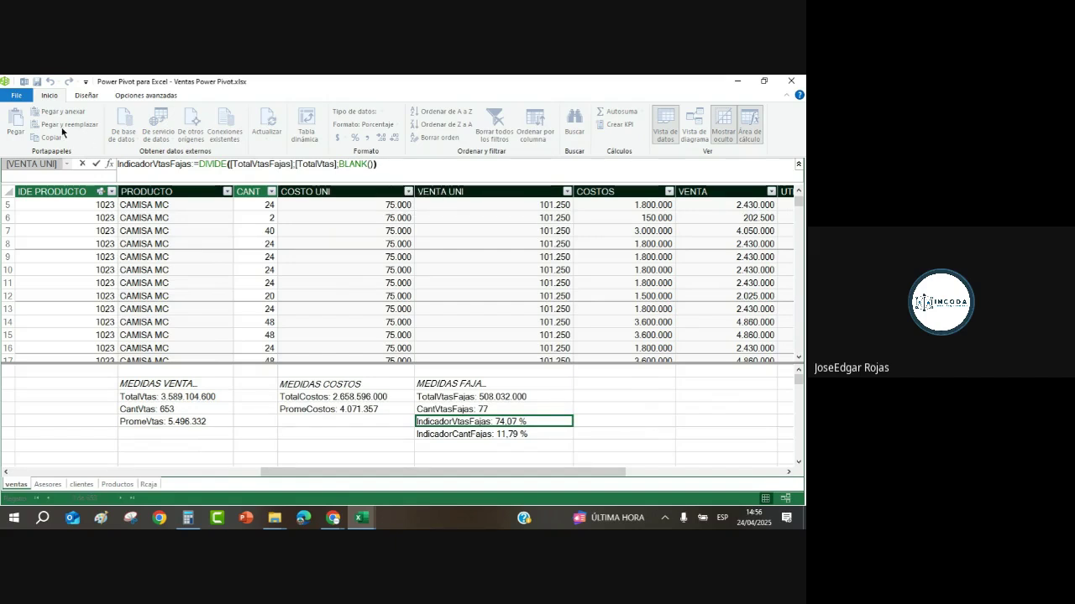
left_click(96, 165)
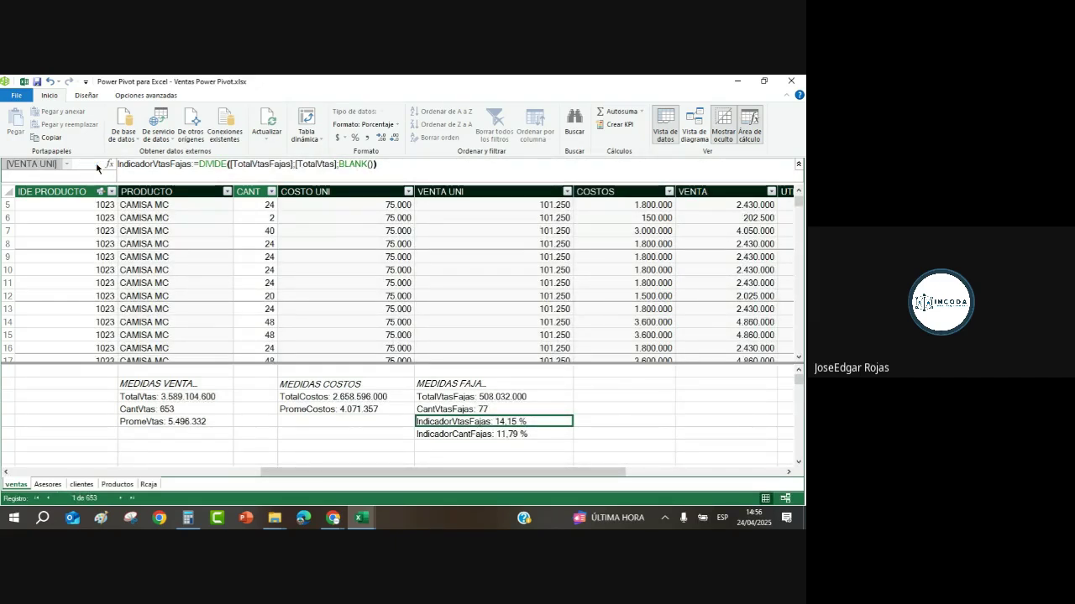
Review the formulas of the measures TotalVtasFajas, TotalVtas, CantVtasFajas and CantVtas.
left_click(445, 398)
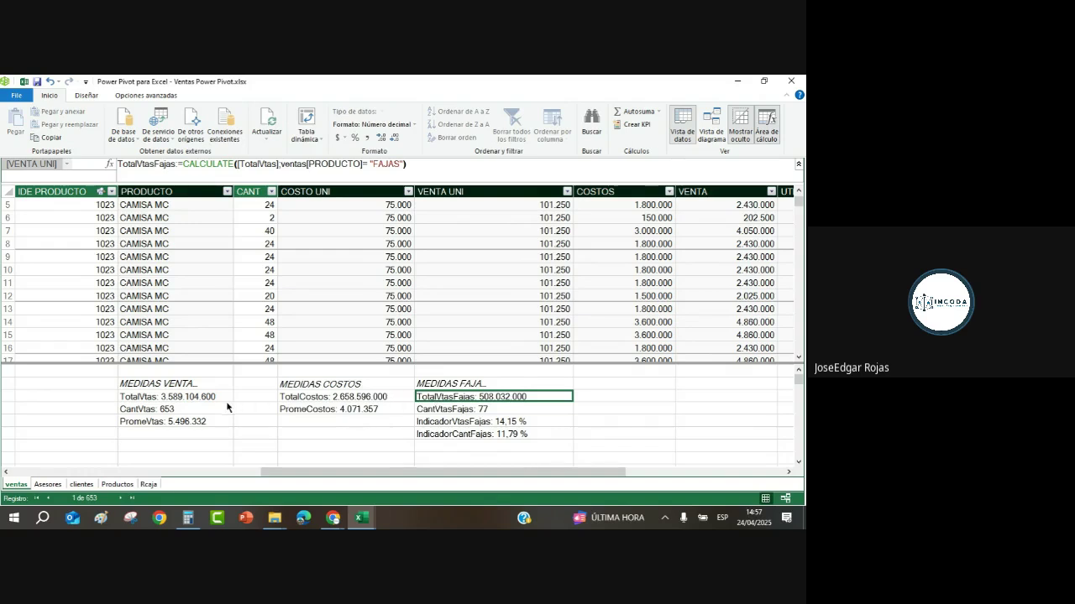
left_click(178, 398)
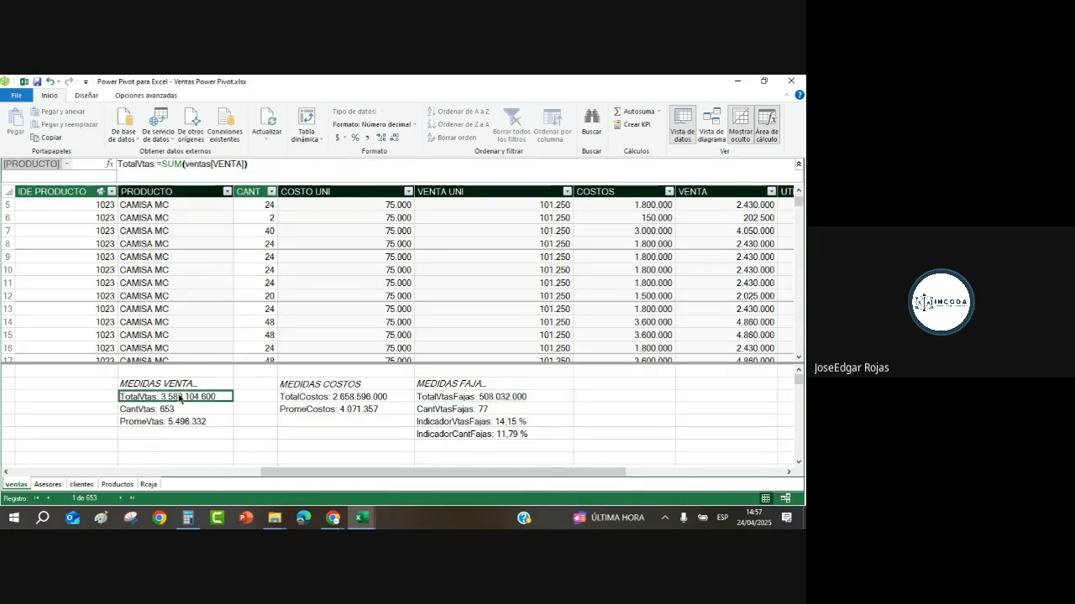
left_click(447, 411)
left_click(158, 412)
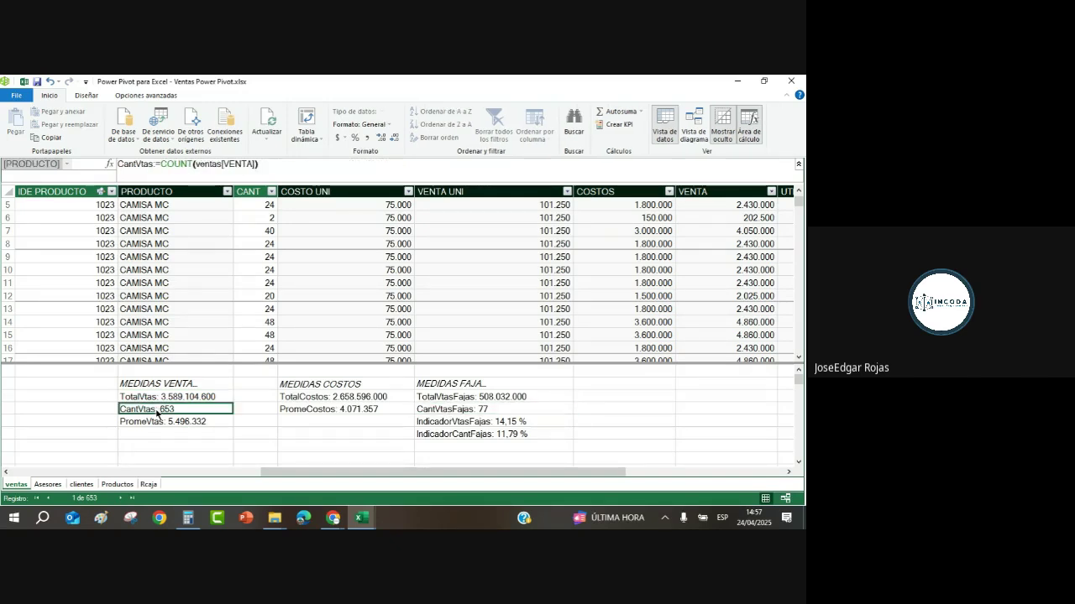
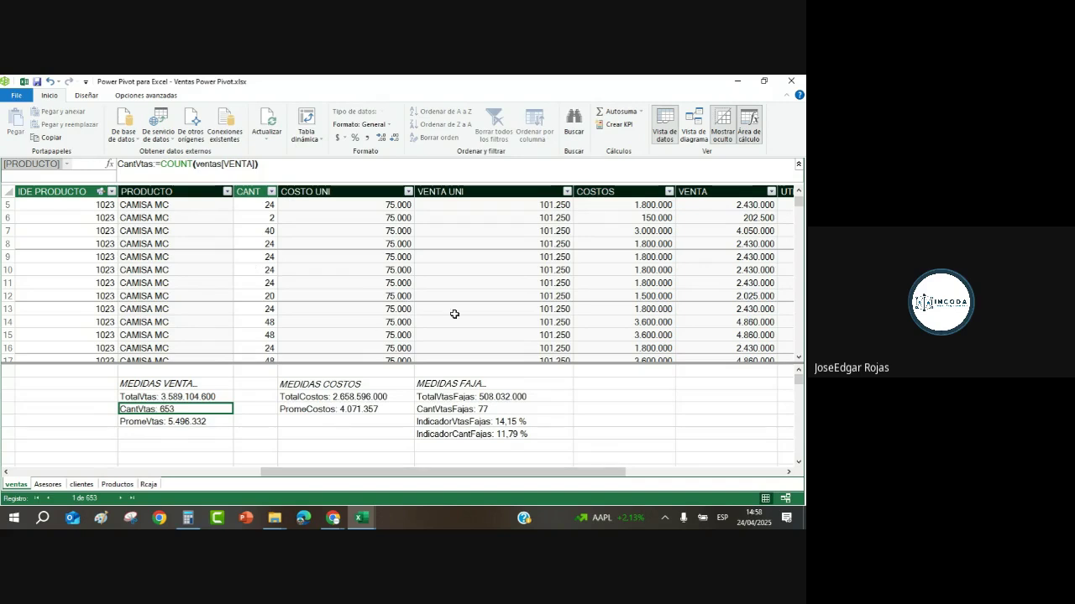
left_click(475, 412)
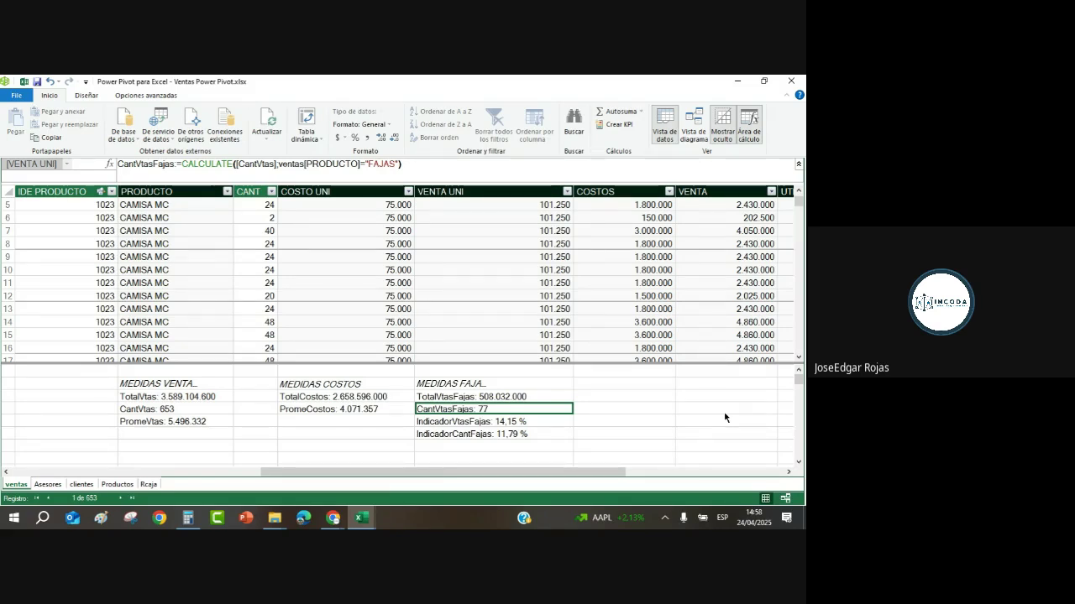
Examine the formulas of the calculated columns VENTA UNI, COSTO UNI, COSTOS and VENTA in the ventas table.
left_click(470, 282)
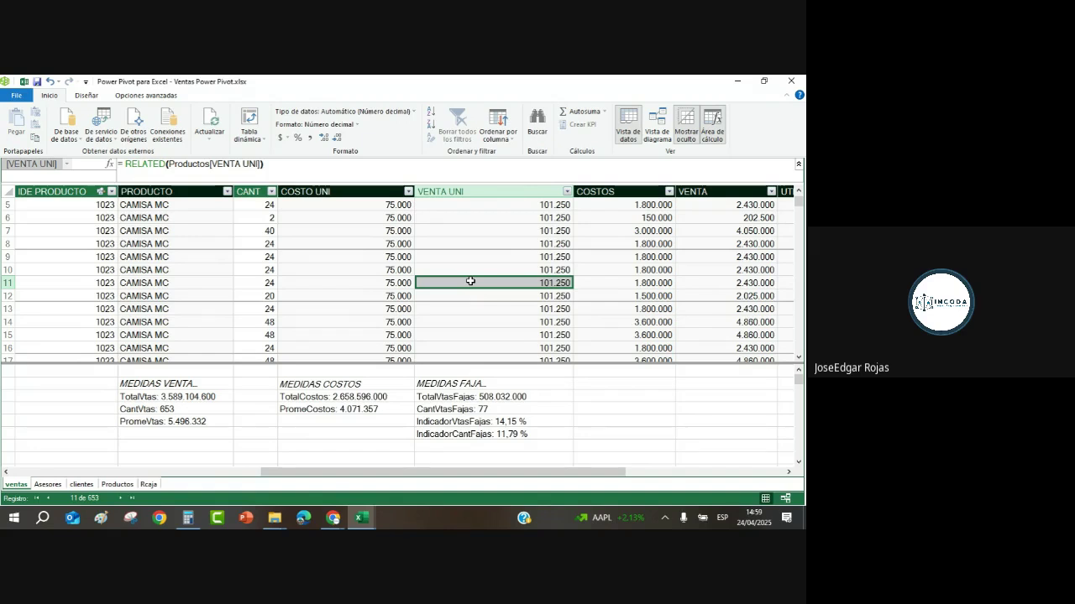
left_click(388, 283)
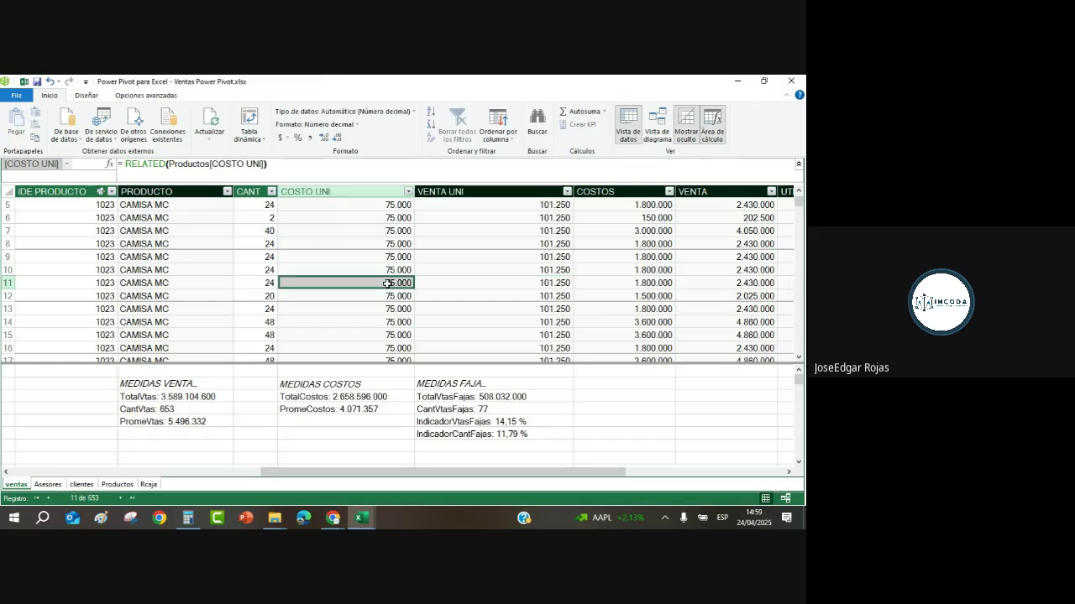
left_click(397, 304)
left_click(611, 290)
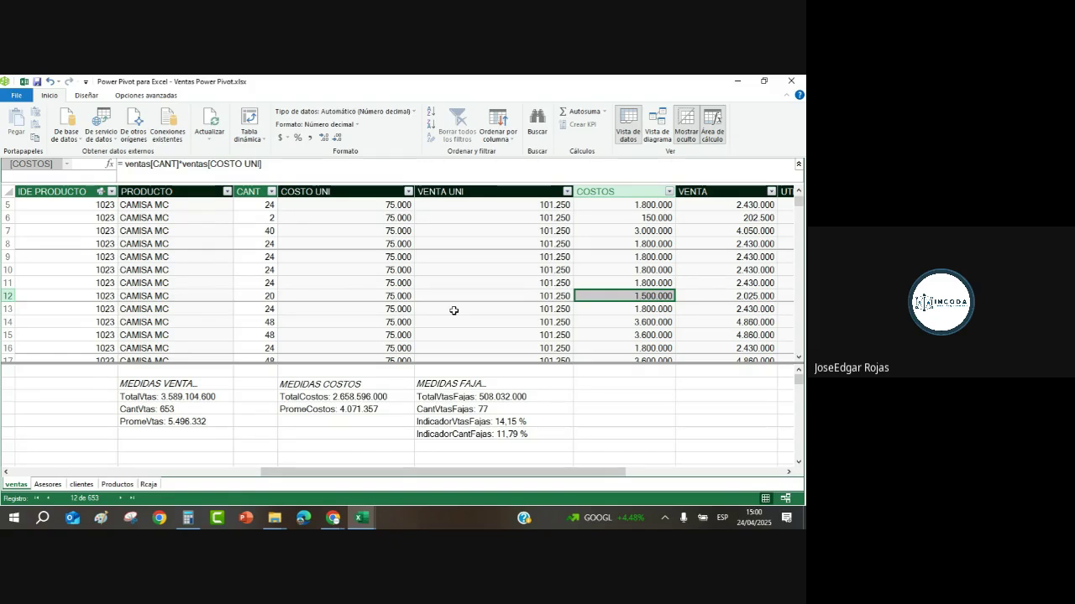
left_click(747, 238)
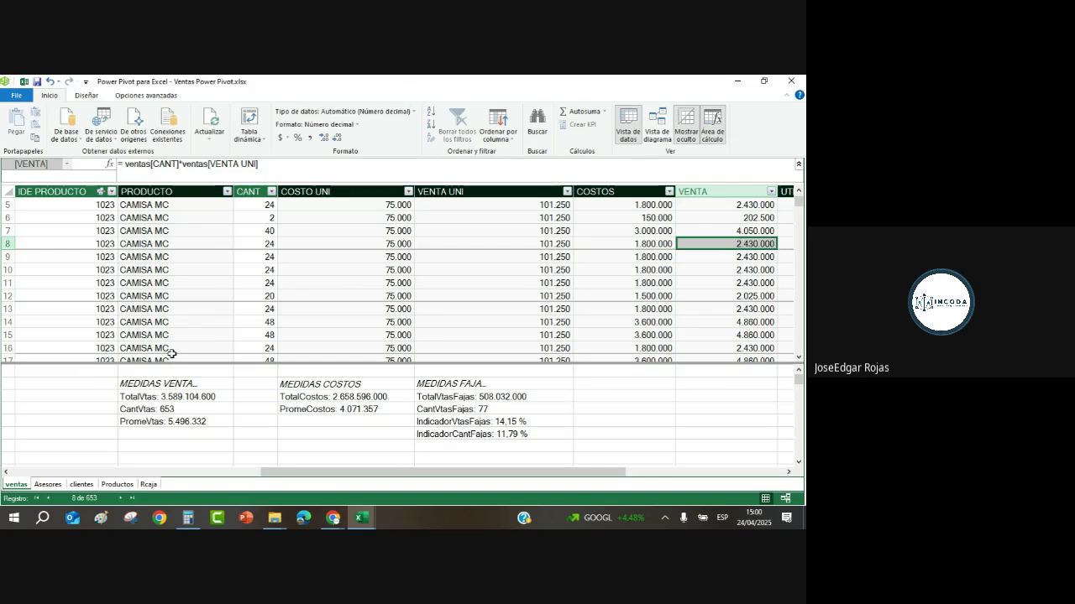
Switch to the Ventas Power Pivot workbook in Excel and show the DashboardPagos sheet.
mouse_move(362, 522)
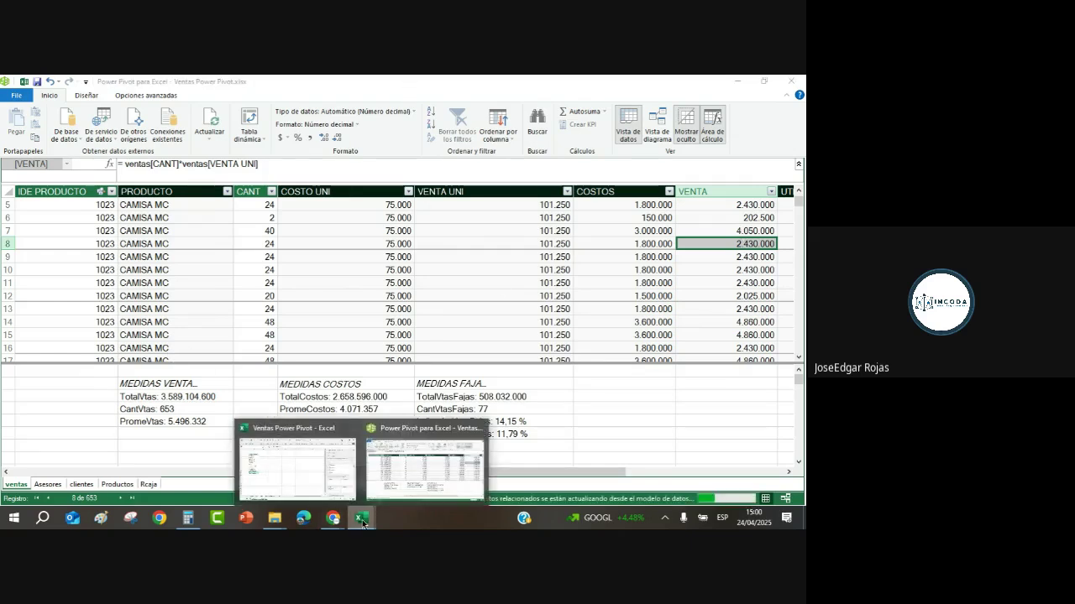
left_click(312, 474)
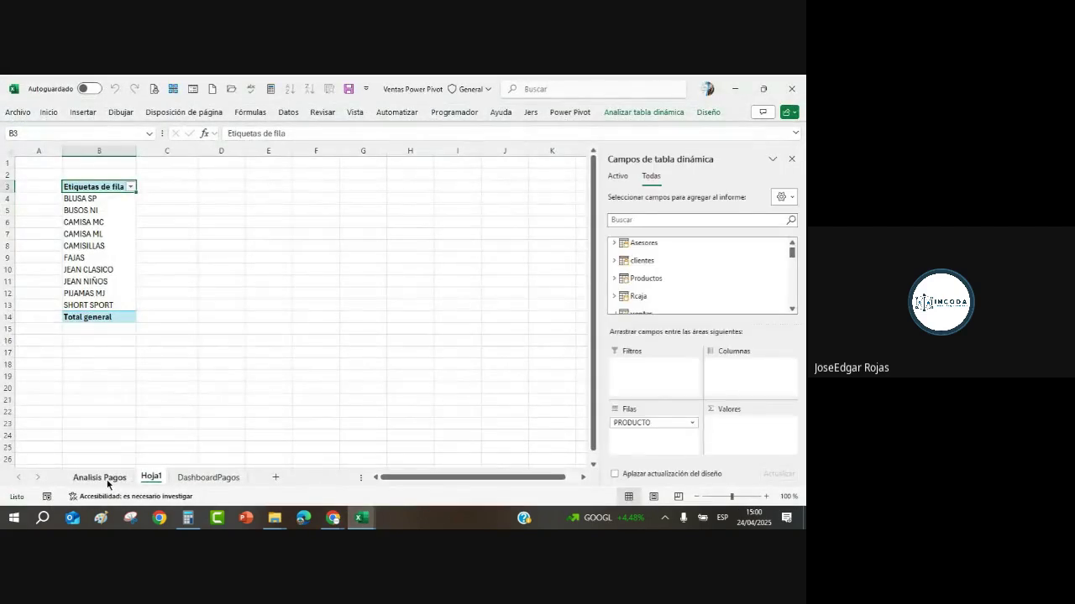
left_click(214, 478)
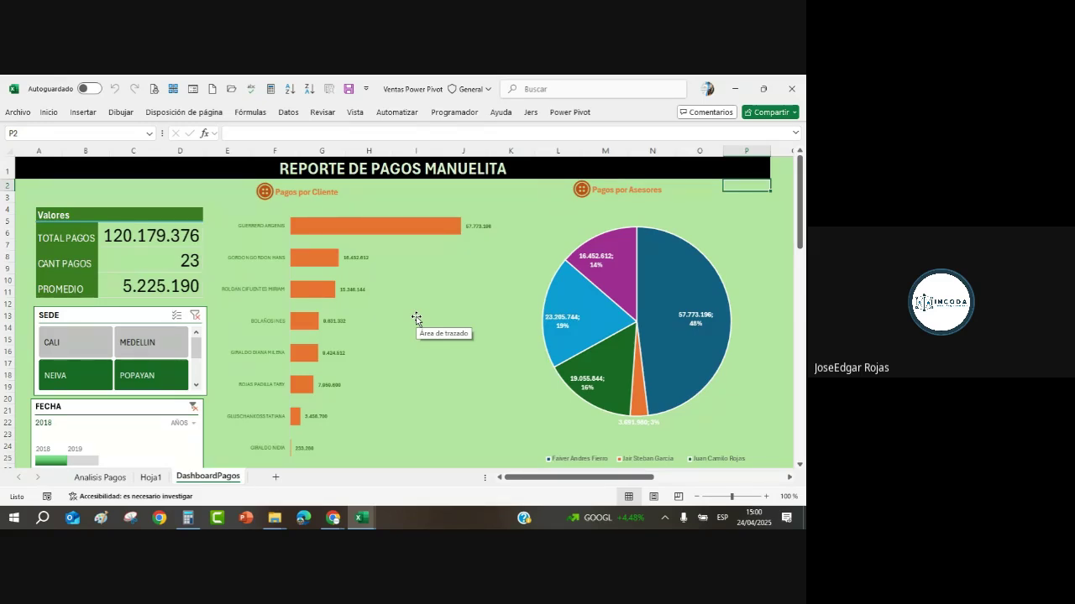
Switch to the Power Pivot data model and create a pivot table from it on a new worksheet.
left_click(570, 112)
left_click(33, 141)
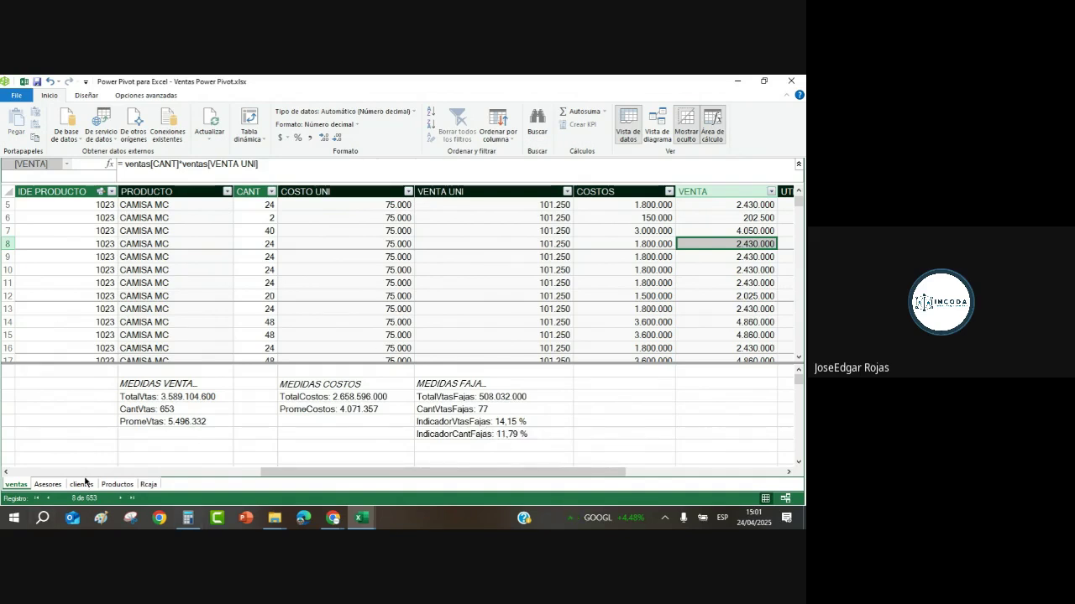
left_click(175, 434)
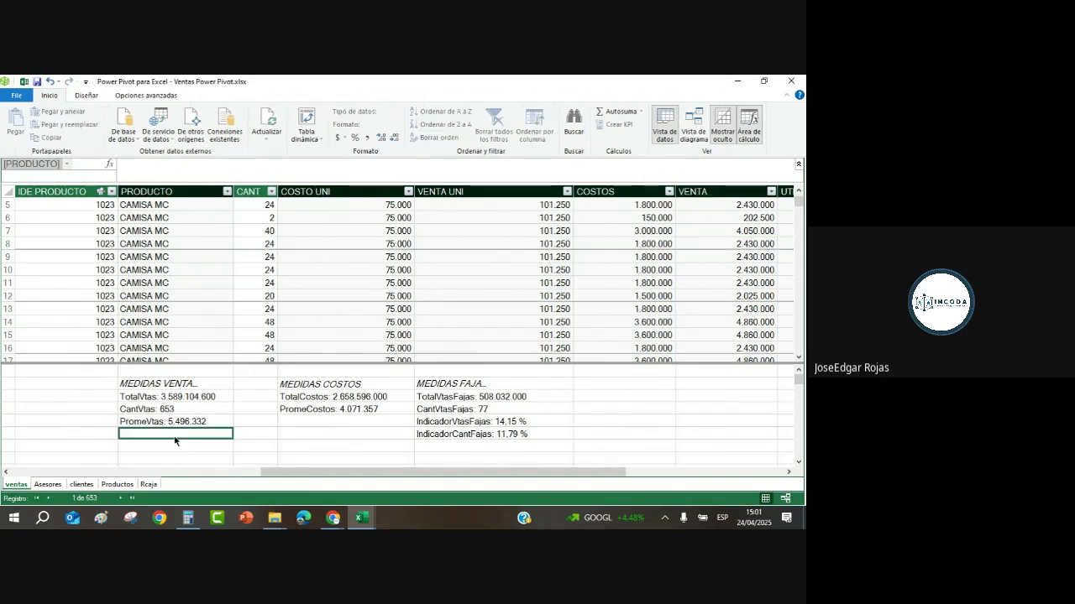
left_click(321, 143)
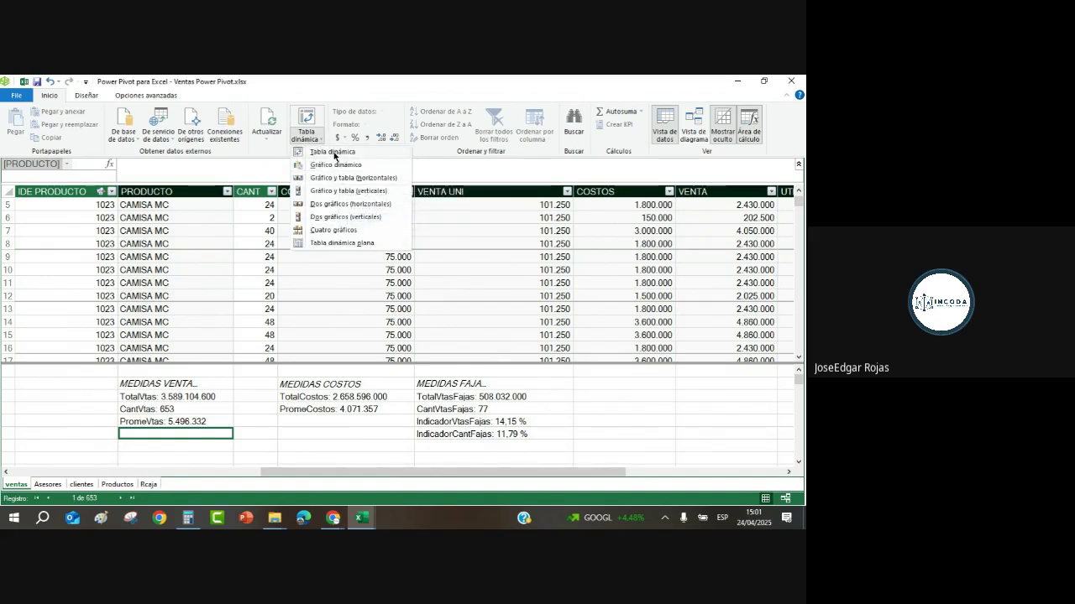
left_click(335, 153)
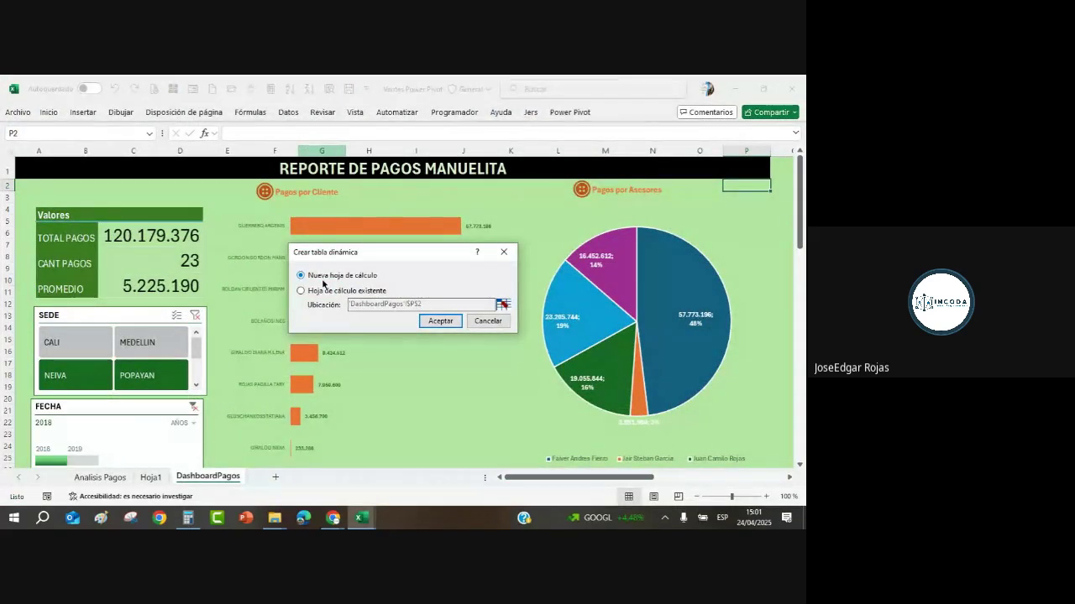
left_click(441, 322)
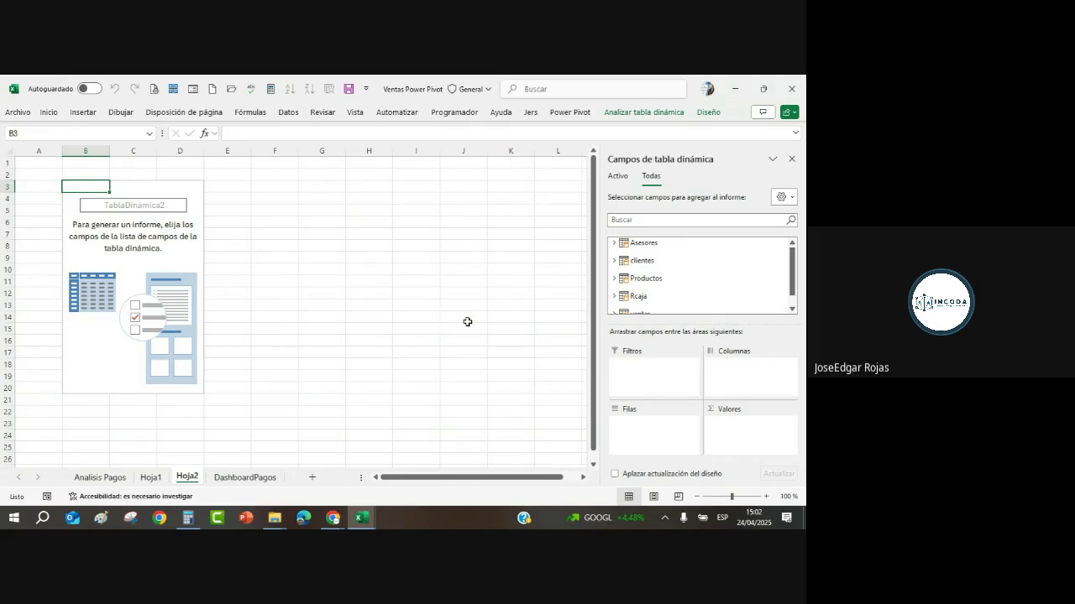
Look through the model's tables in the pivot table field list, expanding ventas to view its fields and collapsing it.
left_click(792, 309)
left_click(792, 309)
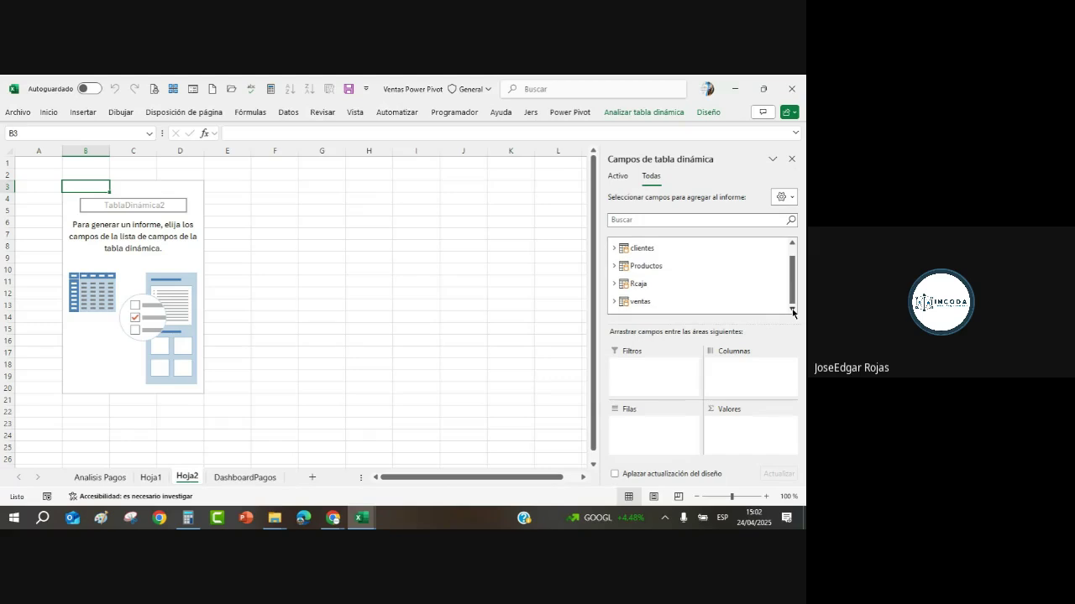
left_click(616, 302)
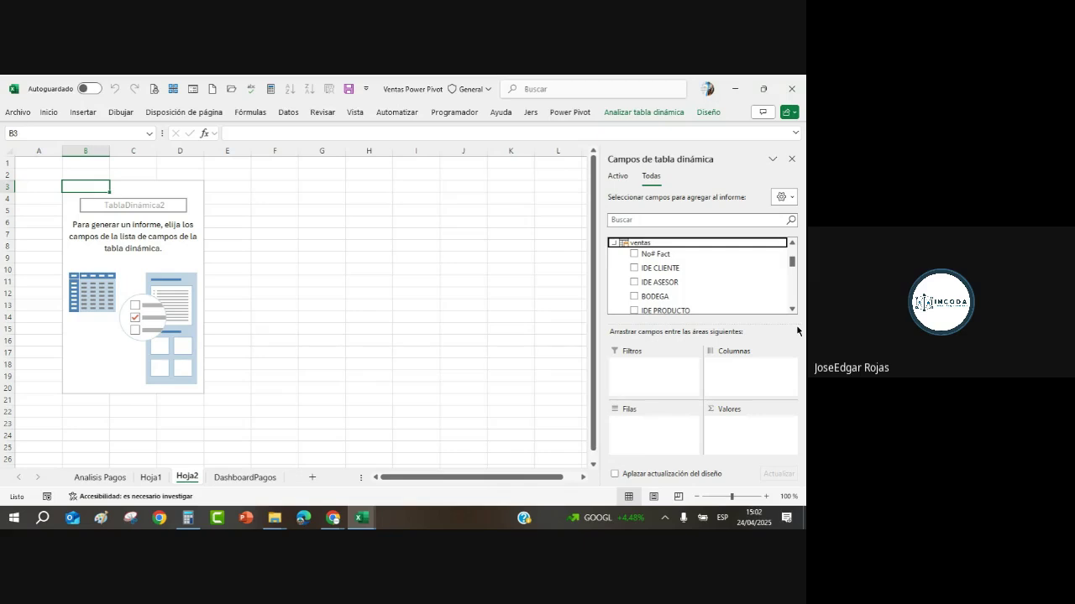
left_click(792, 242)
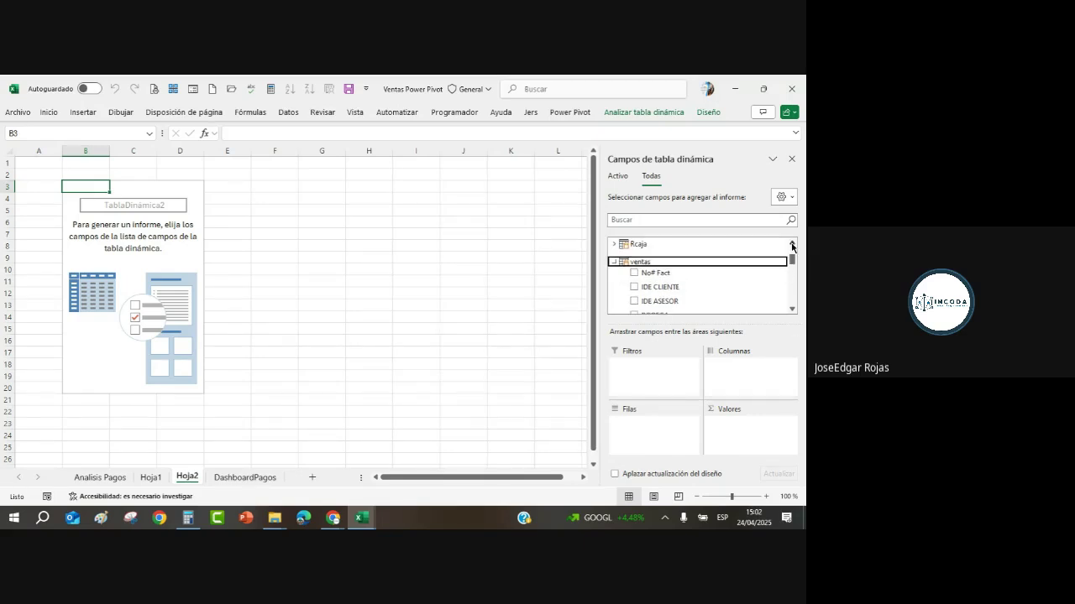
left_click(614, 262)
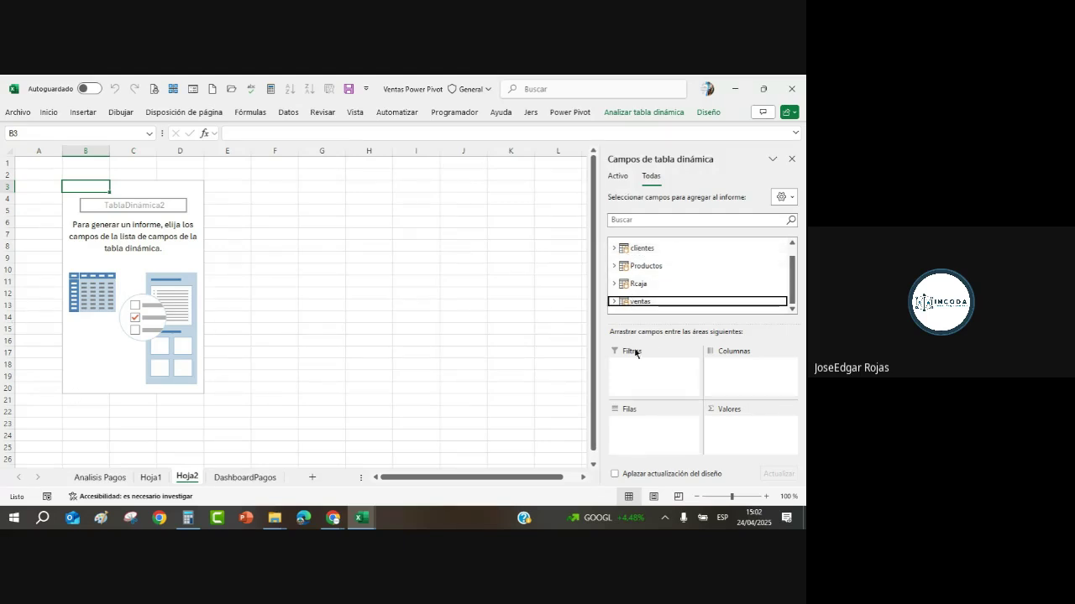
Examine the table relationships in Power Pivot's diagram view, and return to the Ventas Power Pivot workbook in Excel.
left_click(368, 515)
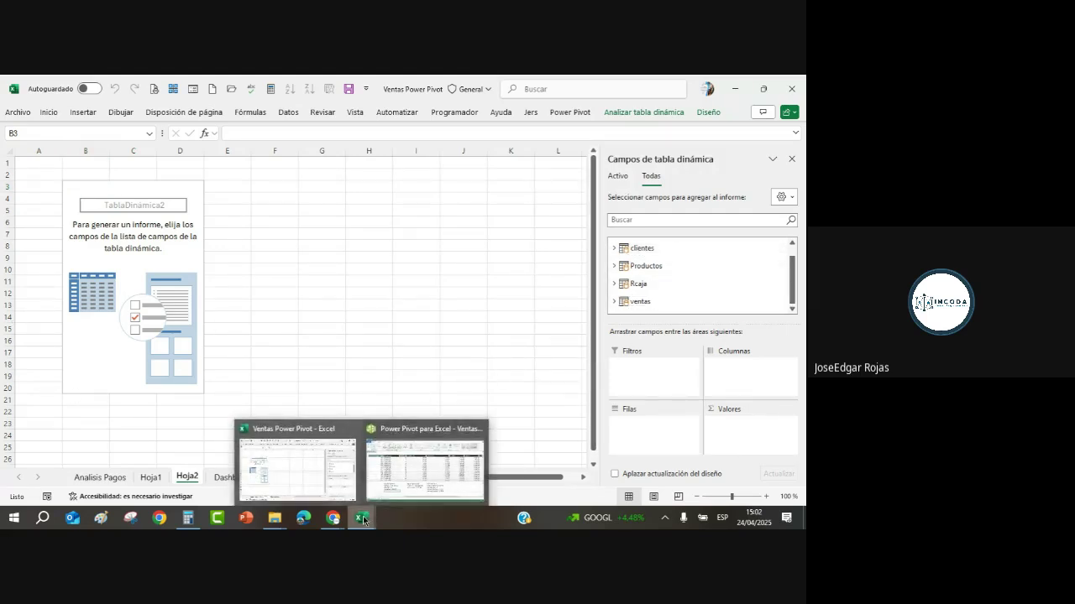
left_click(424, 471)
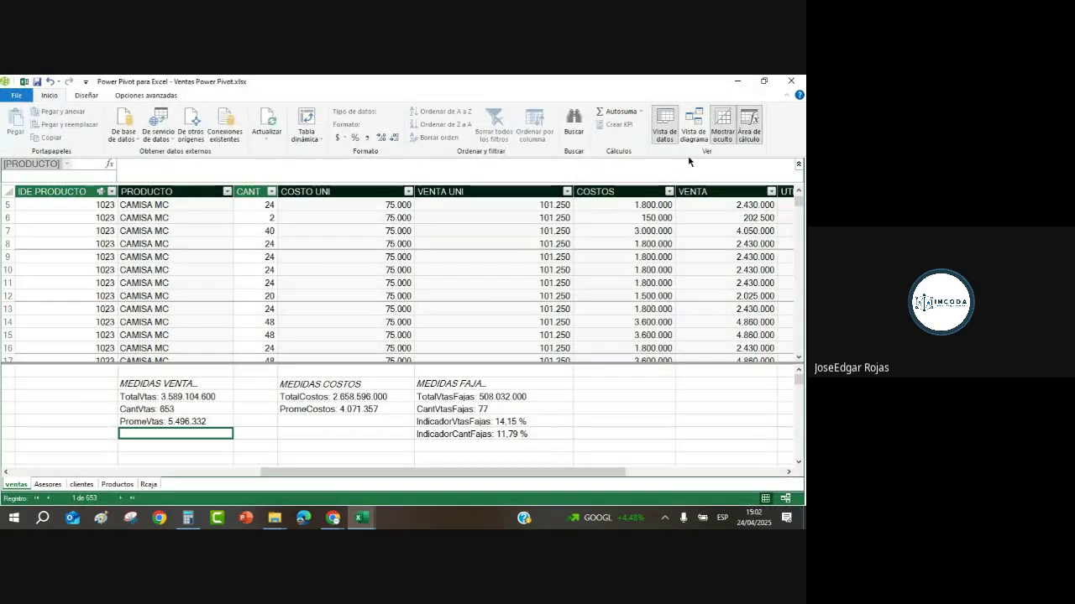
left_click(696, 127)
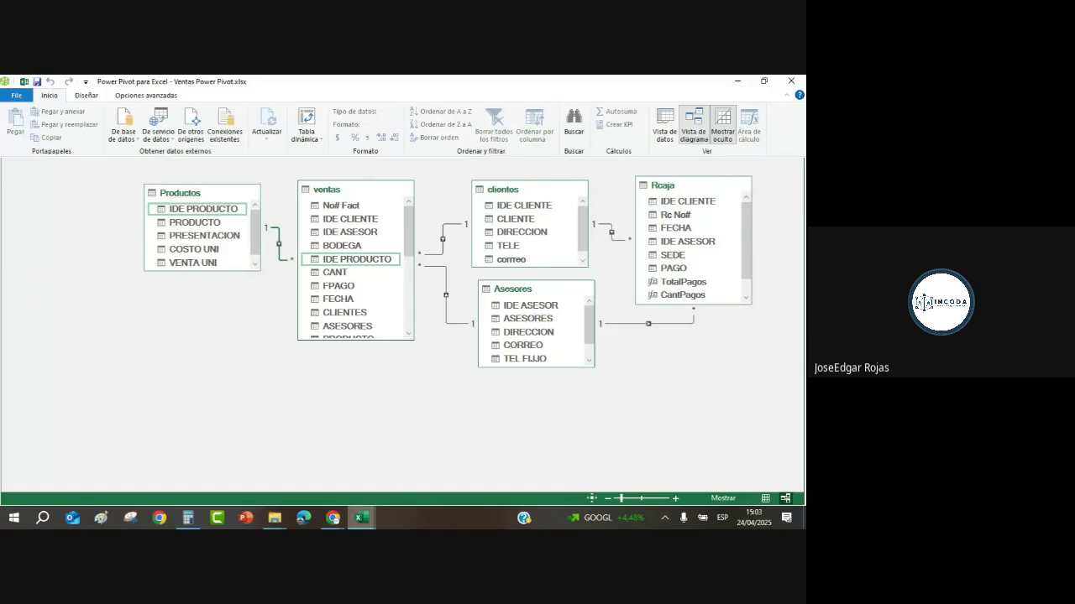
left_click(370, 520)
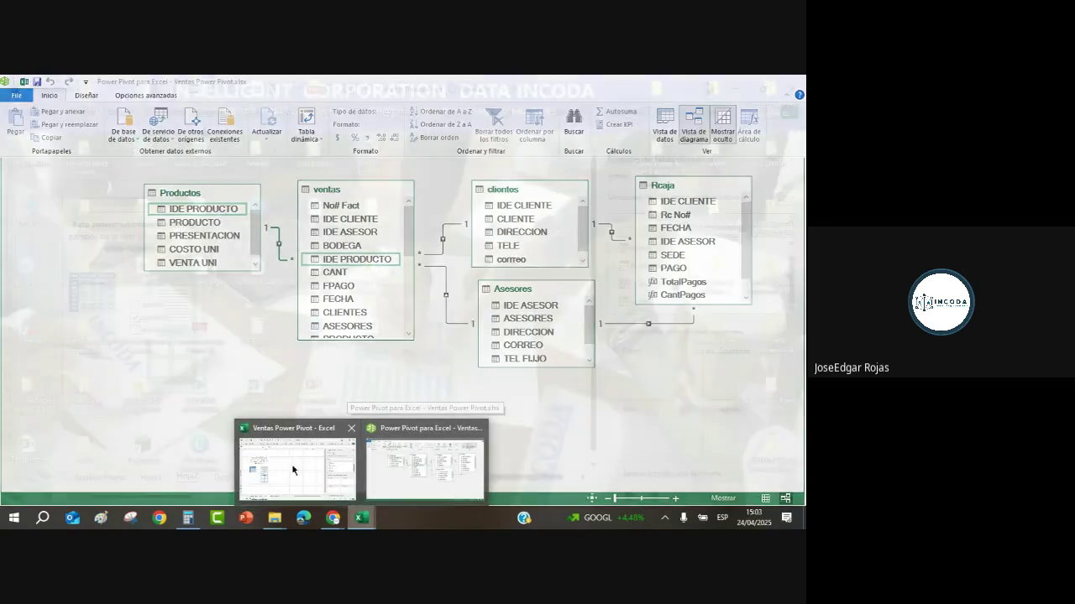
left_click(293, 470)
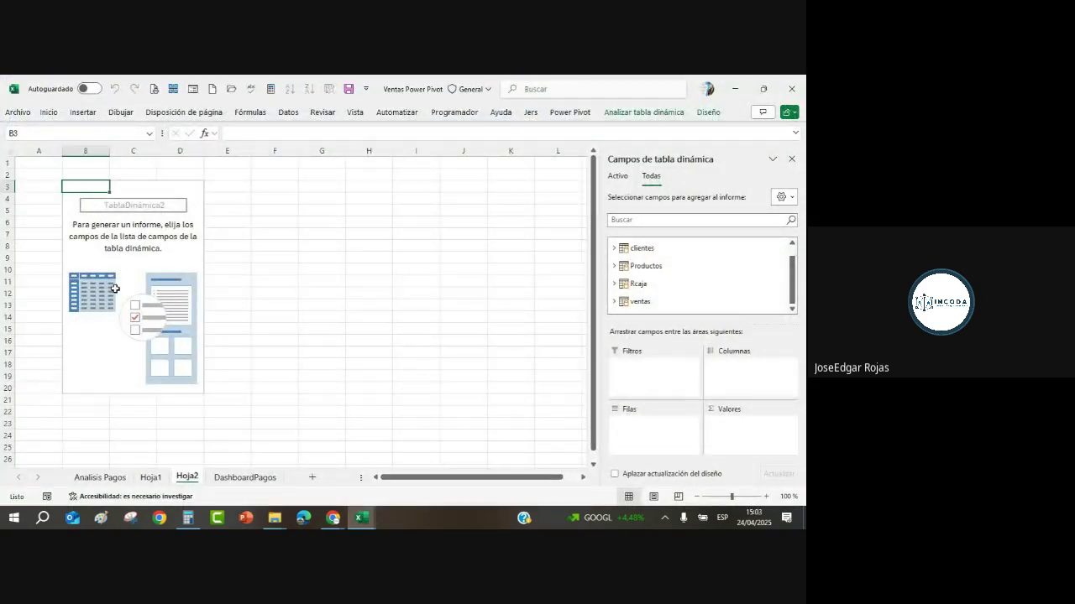
Add the PRODUCTO field of the ventas table to the rows of the new pivot table.
left_click(614, 301)
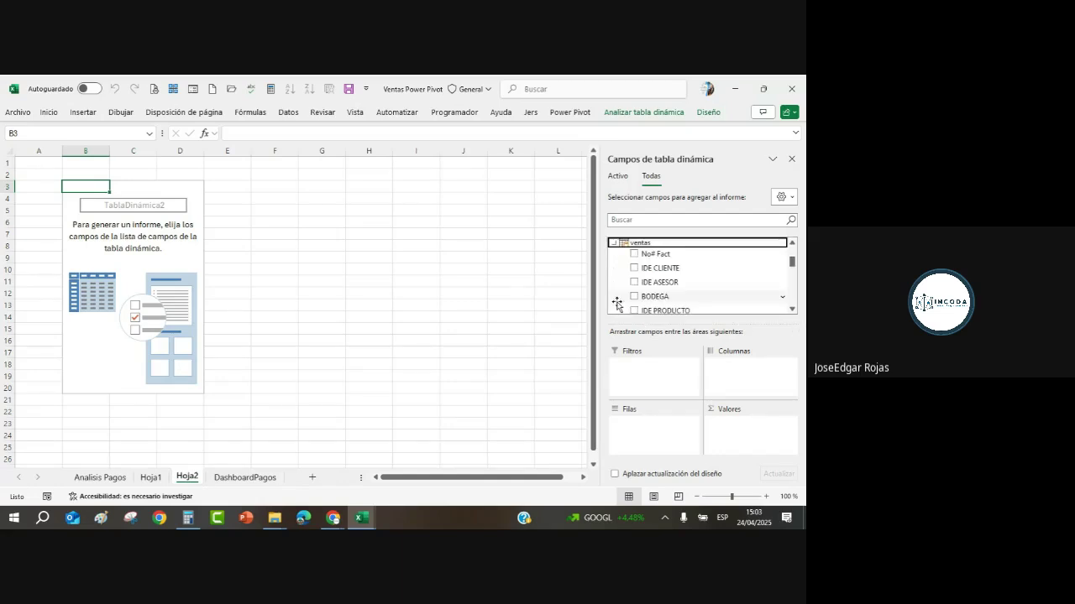
left_click(793, 310)
left_click(793, 310)
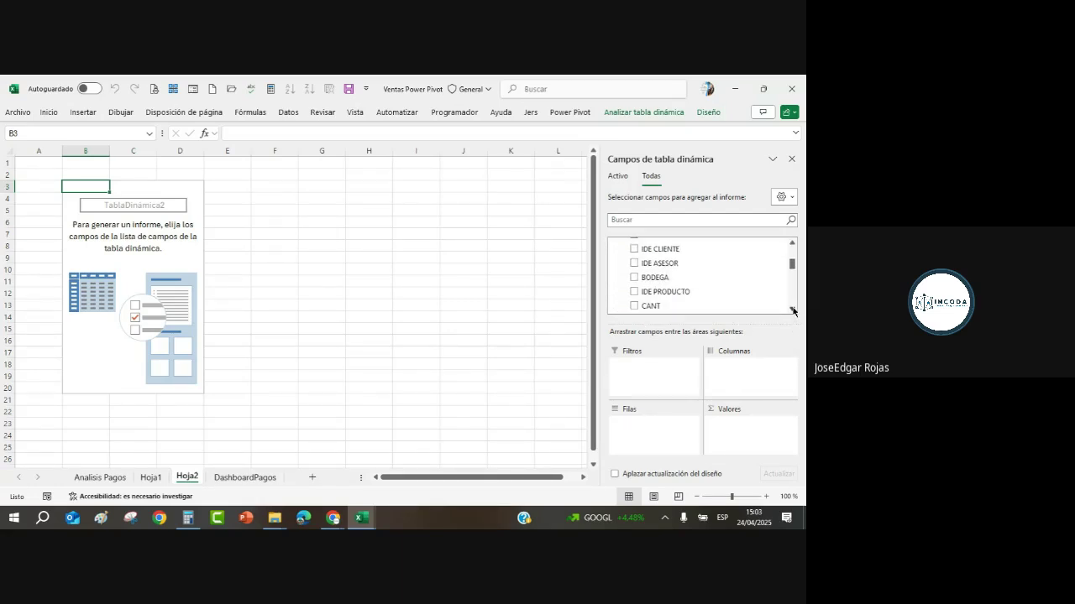
left_click(793, 309)
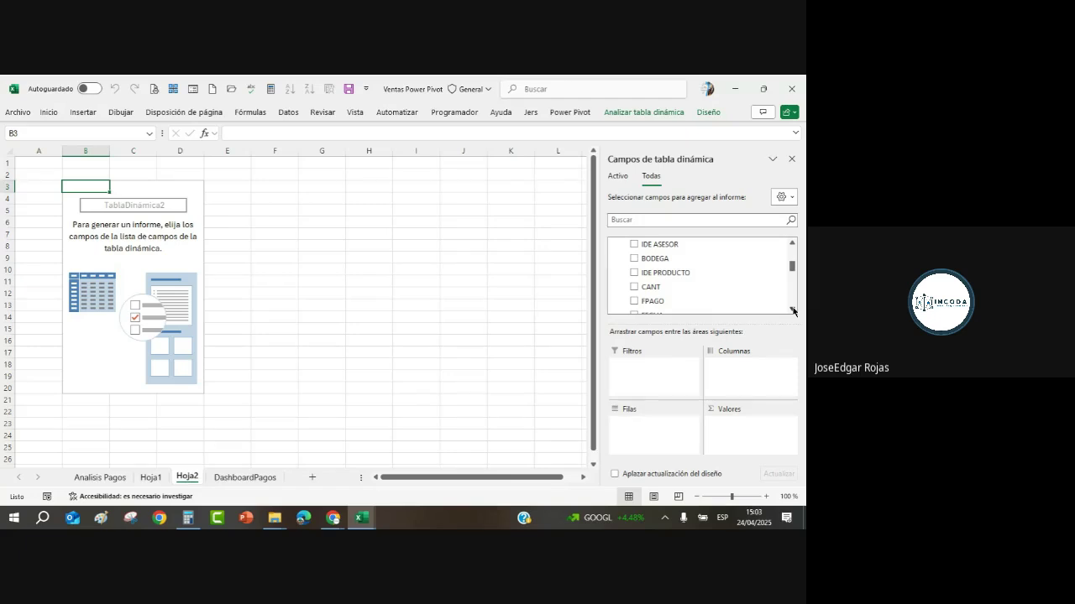
left_click(792, 310)
left_click(793, 310)
left_click(793, 310)
left_click(793, 309)
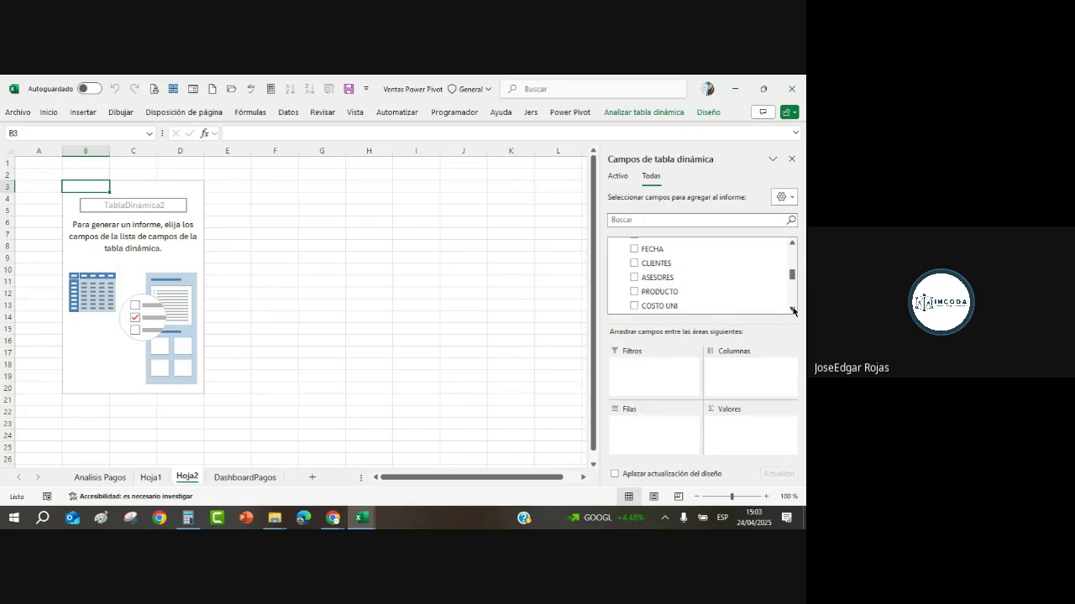
left_click(634, 292)
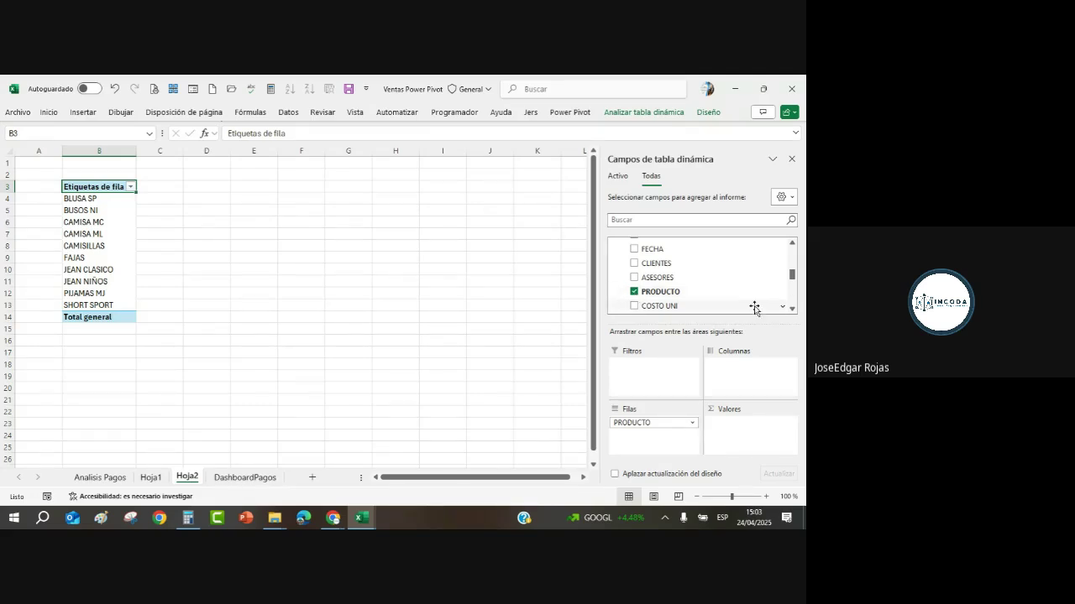
Add the TotalVtas measure of the ventas table to the pivot table's values.
left_click(793, 309)
left_click(793, 310)
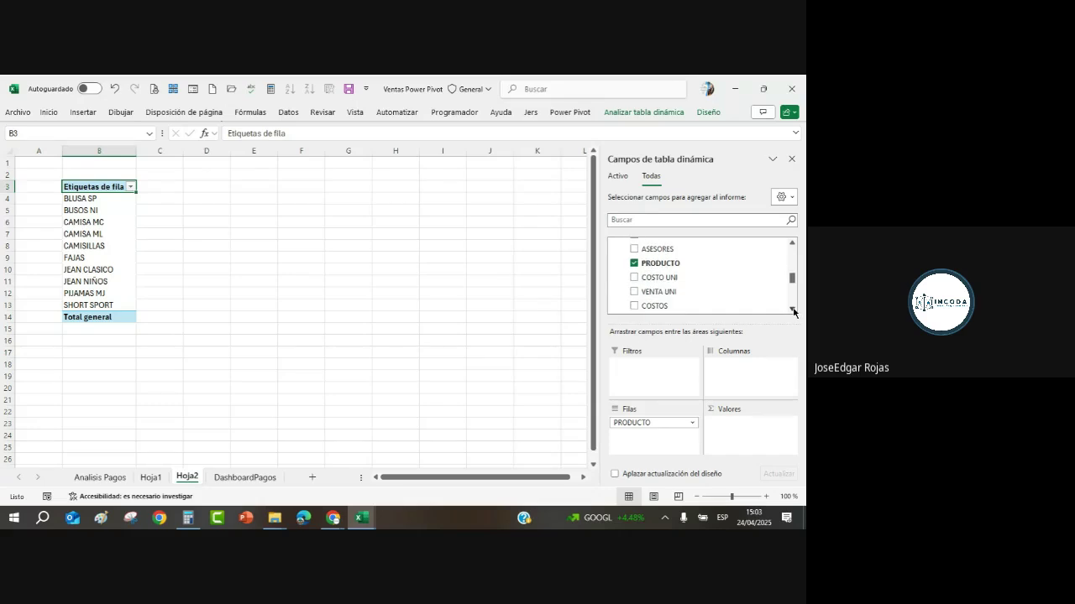
left_click(792, 310)
left_click(792, 310)
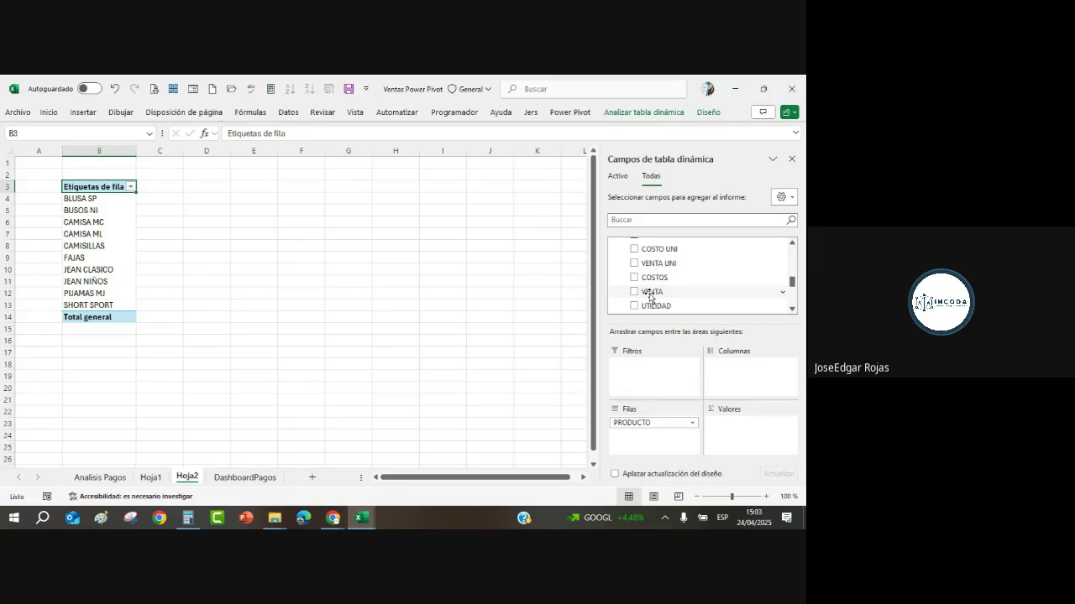
left_click(792, 309)
left_click(792, 309)
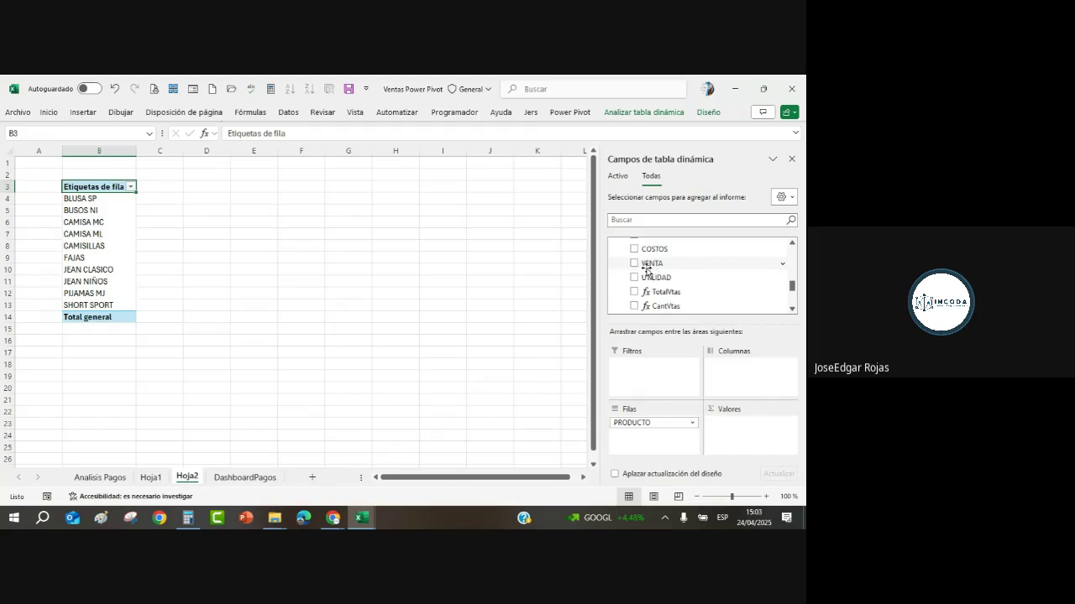
left_click(634, 292)
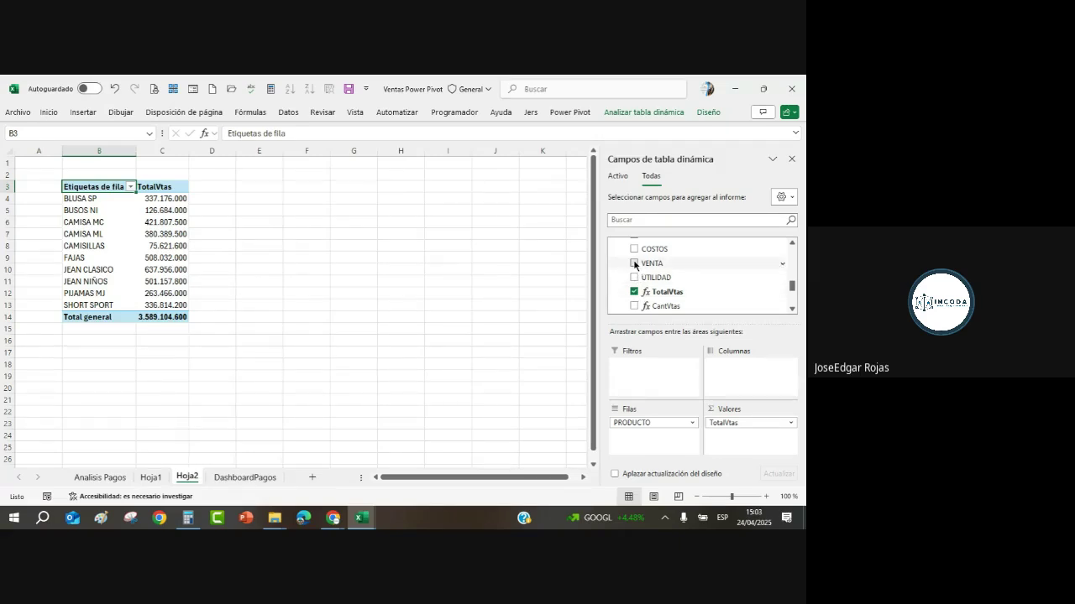
Add the VENTA column to the pivot table's values to compare it with TotalVtas, and remove it again.
left_click(635, 264)
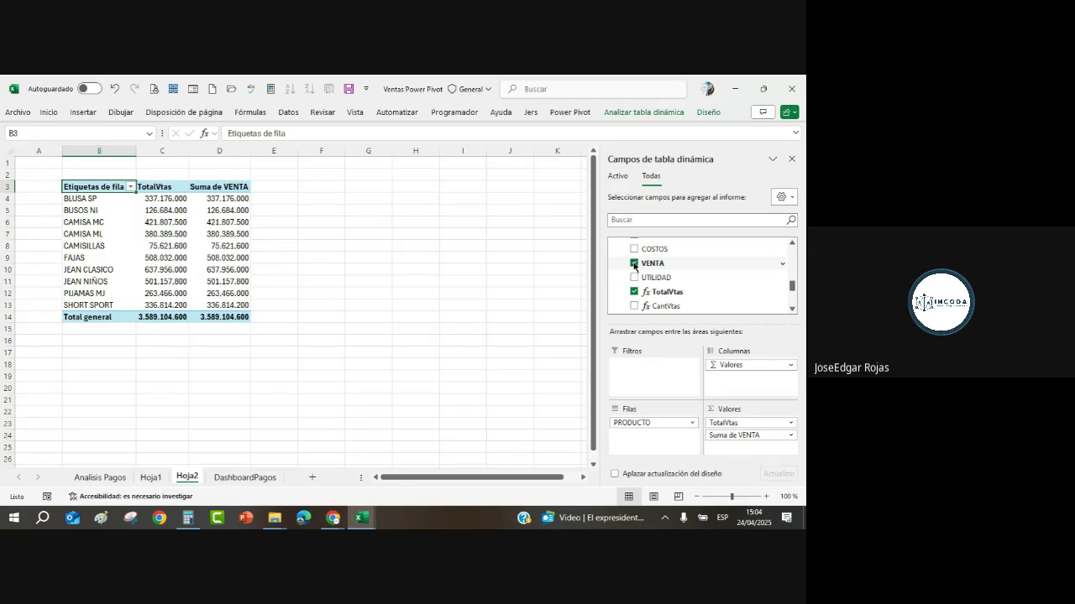
left_click(633, 264)
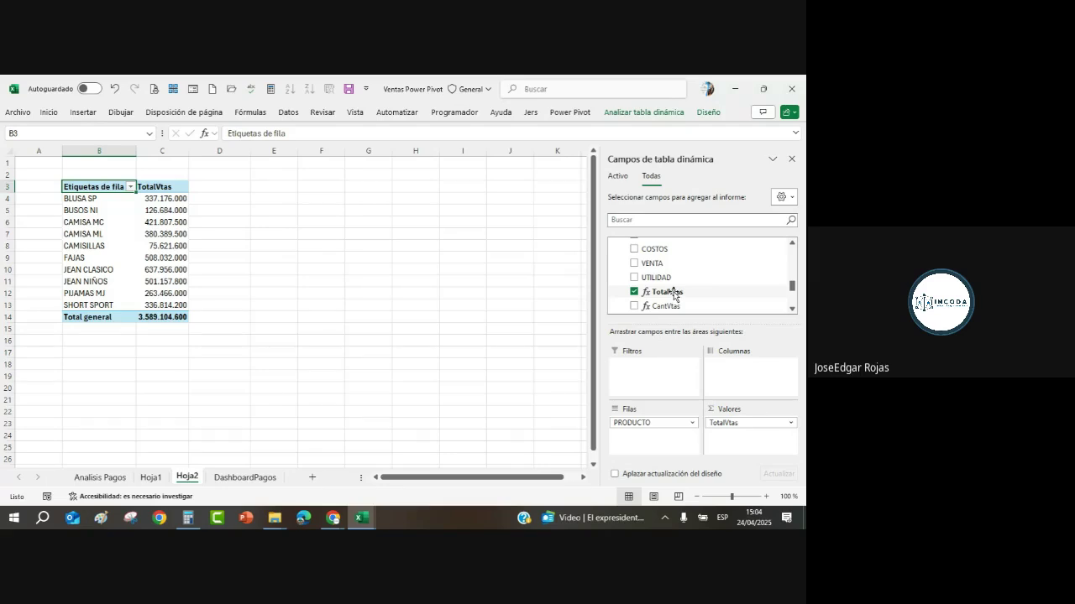
Add TotalVtas to the values a second time and show that second column as % del total de columnas.
left_click_drag(673, 296, 737, 443)
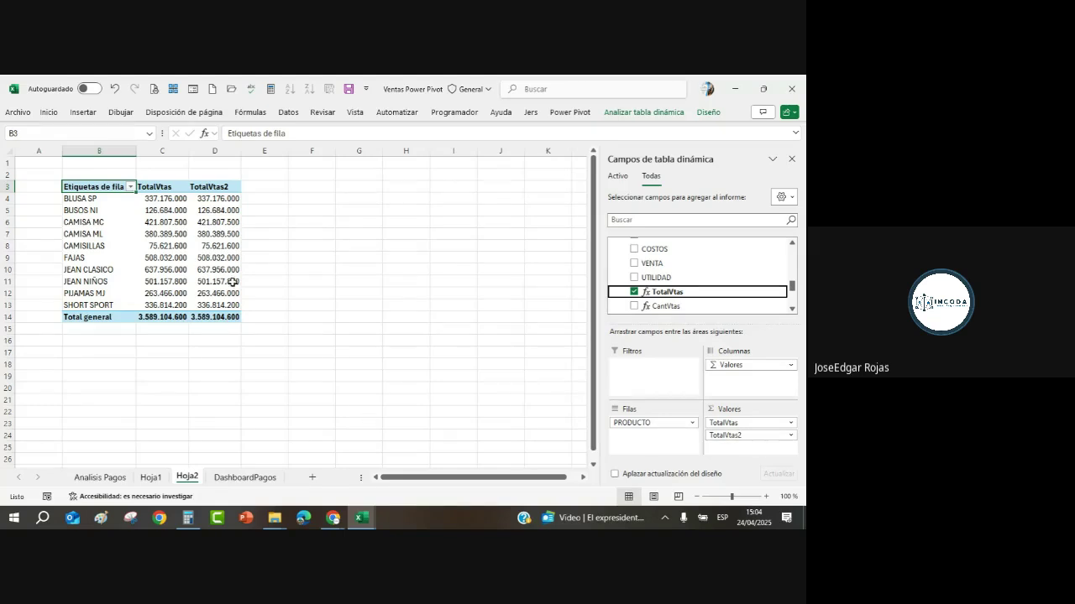
left_click(218, 234)
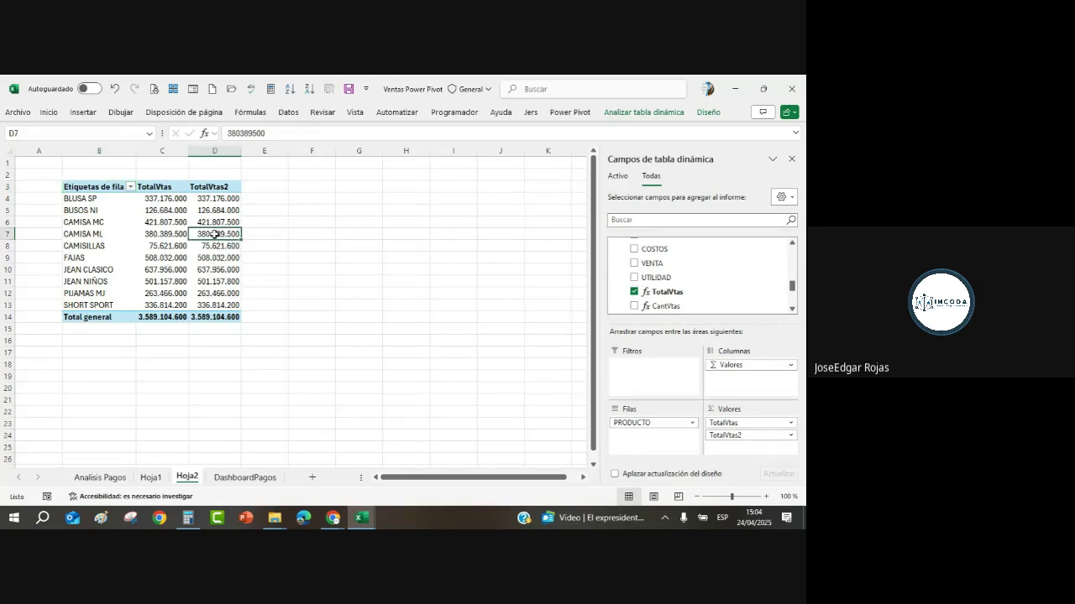
right_click(215, 234)
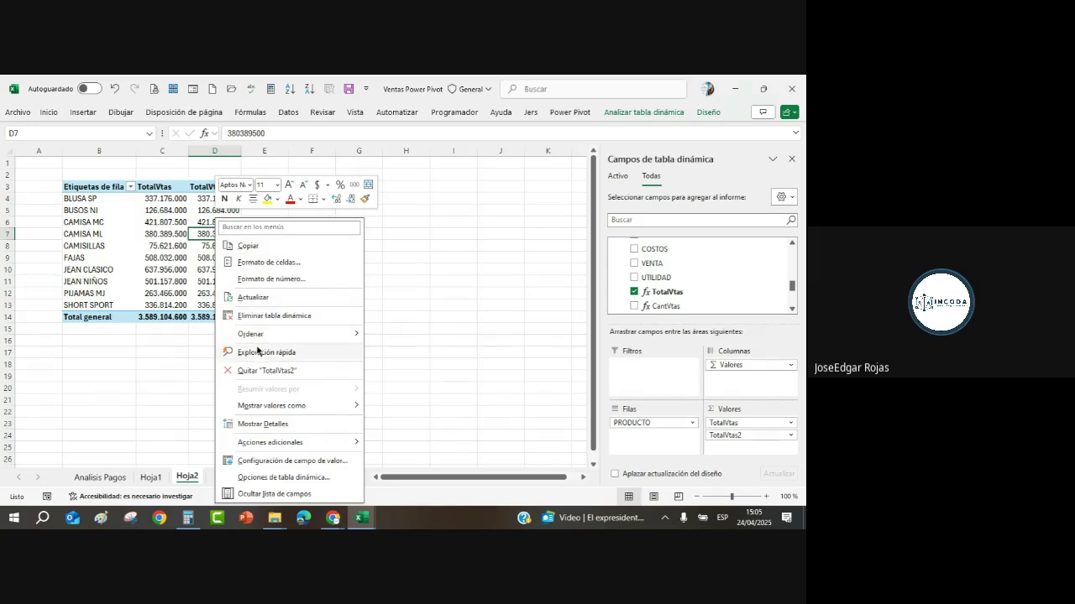
mouse_move(272, 408)
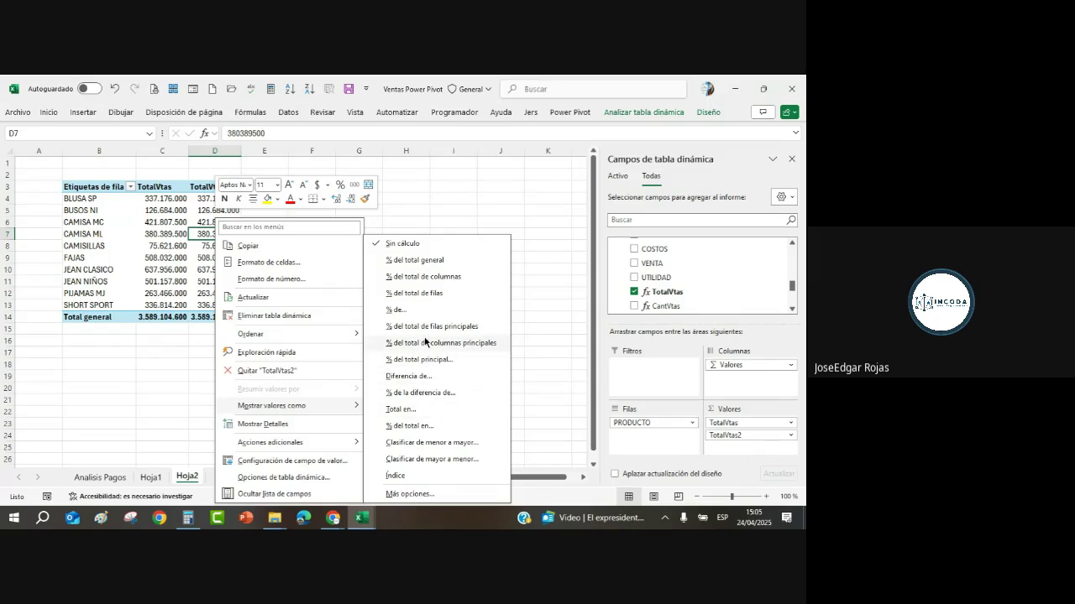
left_click(436, 277)
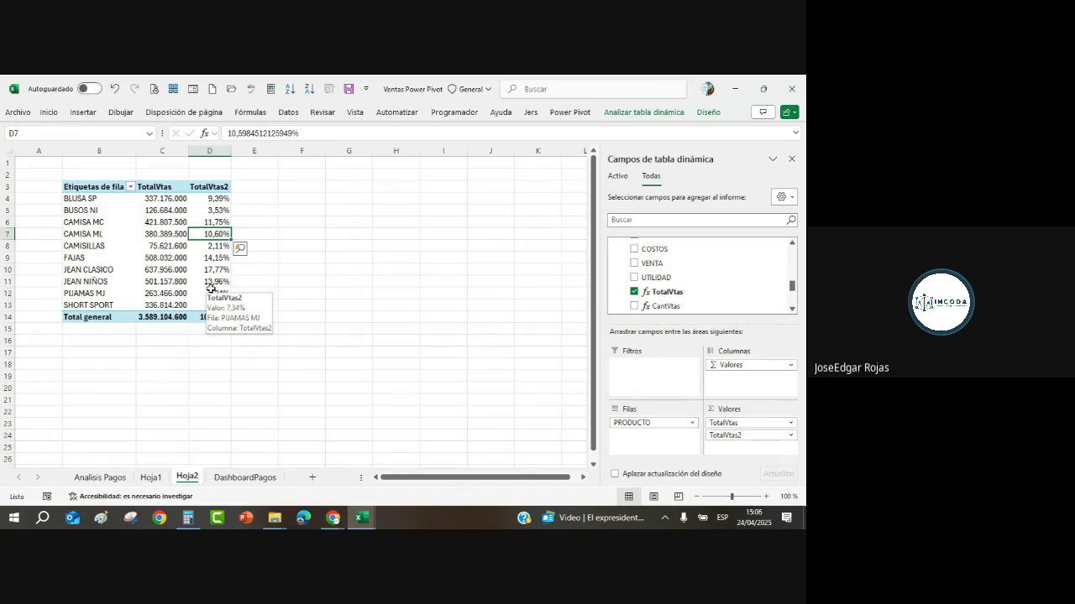
Rename the pivot table's row label header in B3 as PRODUCTOS.
left_click(162, 270)
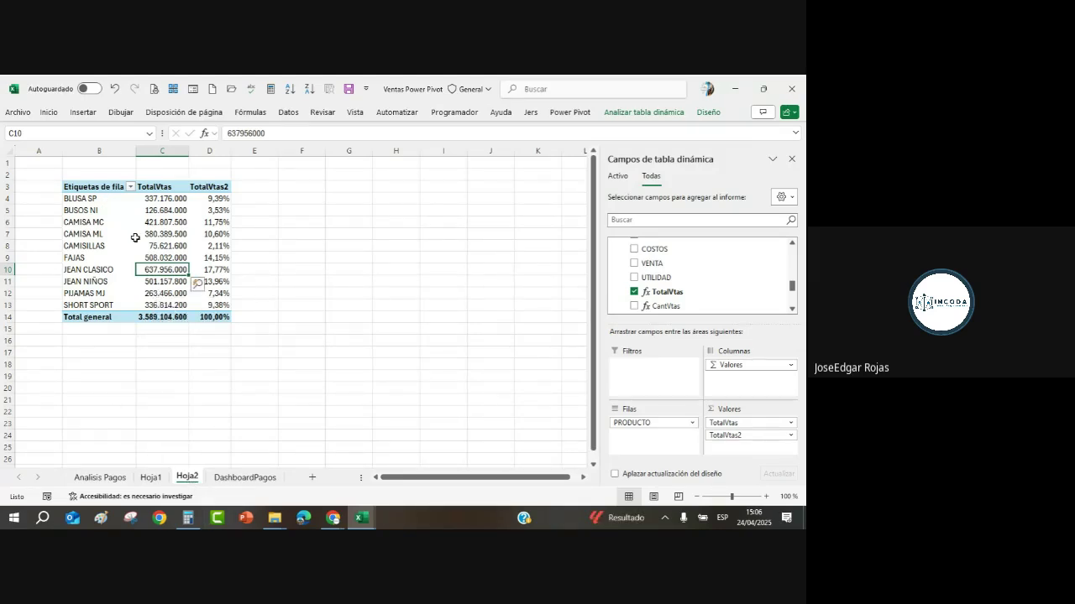
left_click(93, 187)
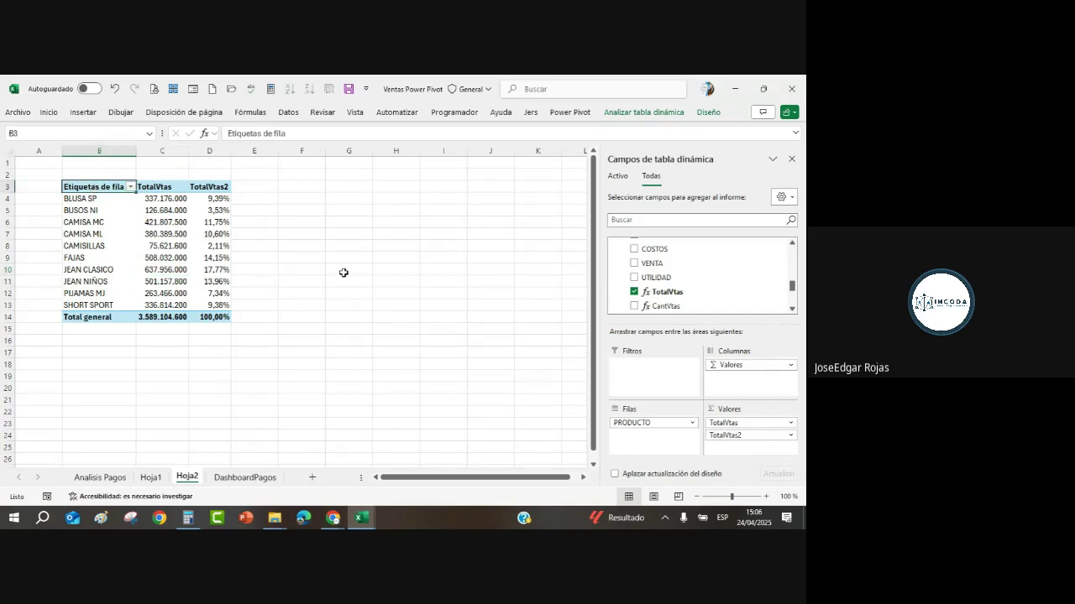
type("PRODUCTOS")
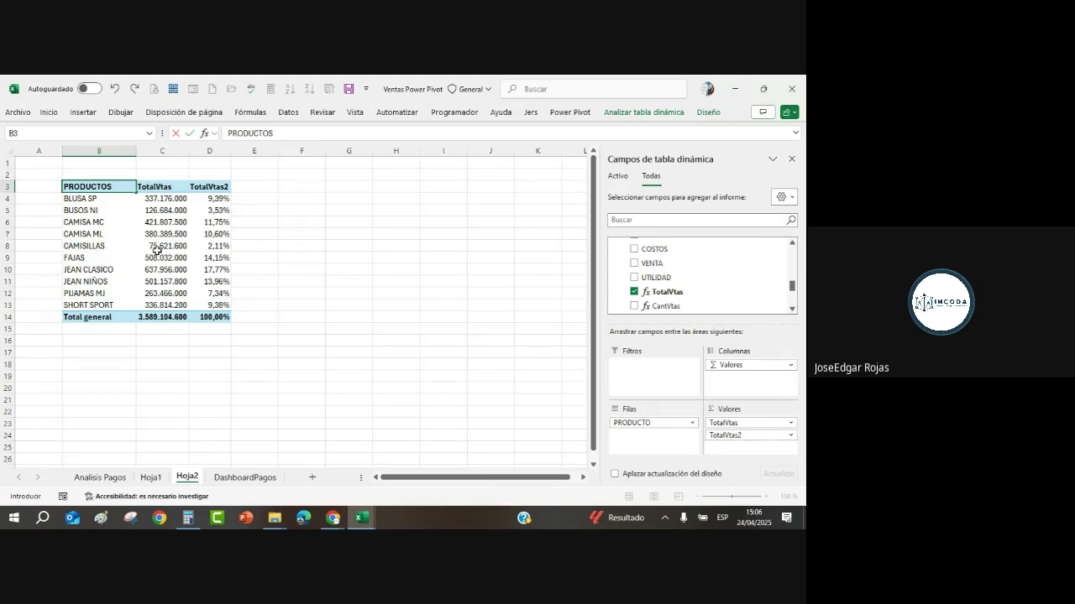
key("Return")
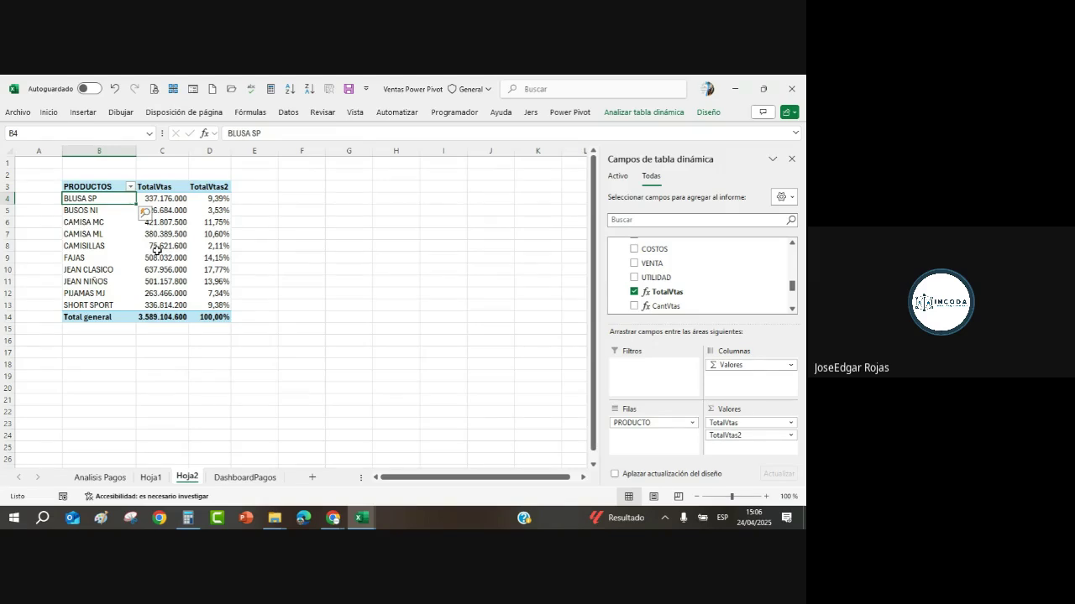
Rename the pivot table's sales value header in C3 as TOTAL VENTS.
left_click(160, 183)
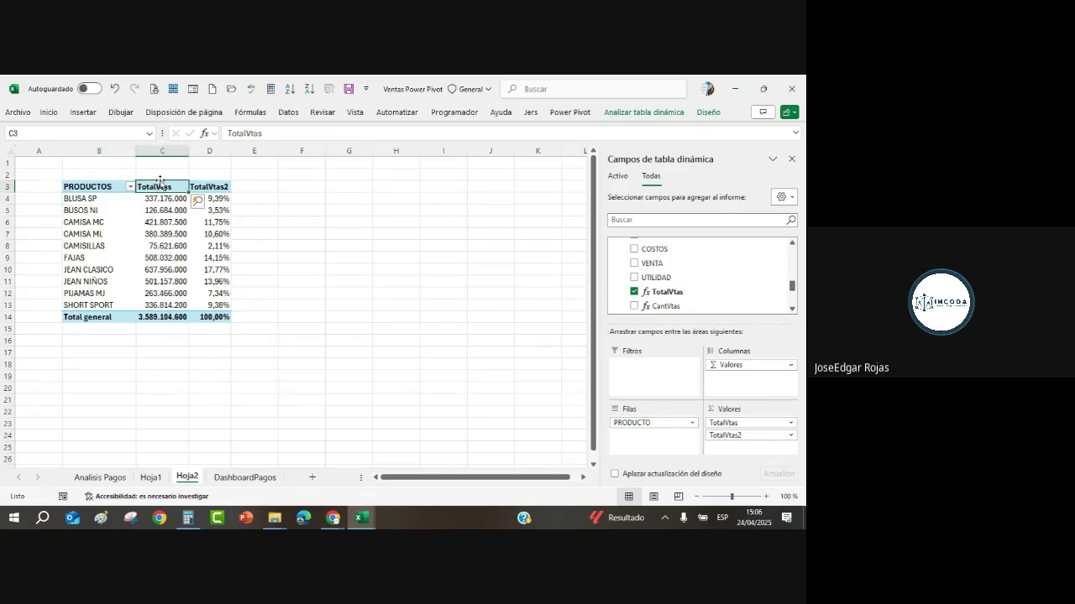
type("TOTAL")
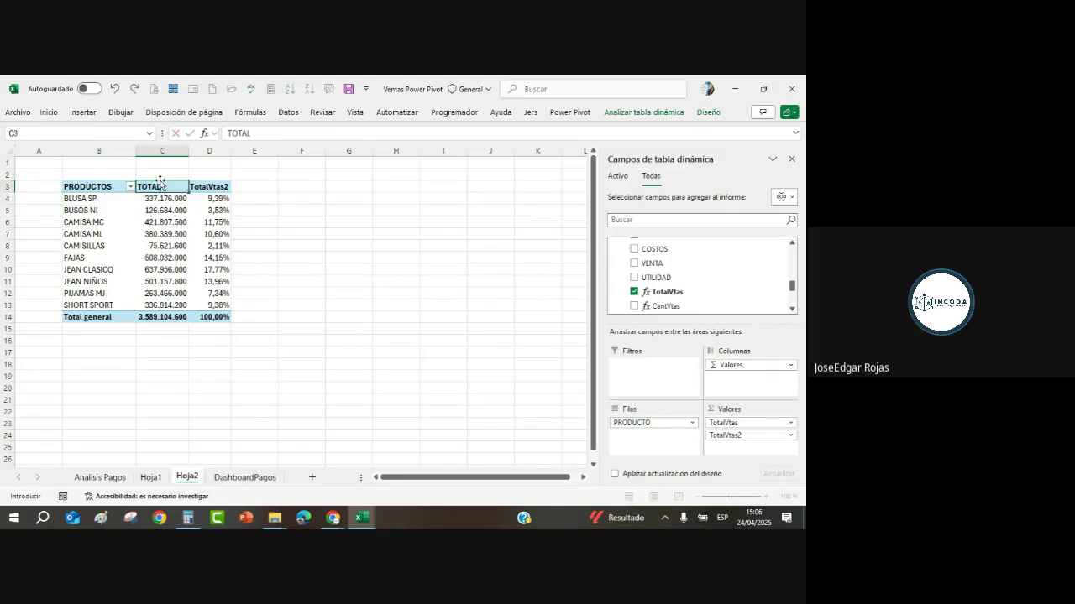
type(" VENTS")
Rename the percentage column's header in D3 as INDICADOR, correcting the misspelled first entry in its custom name.
left_click(214, 188)
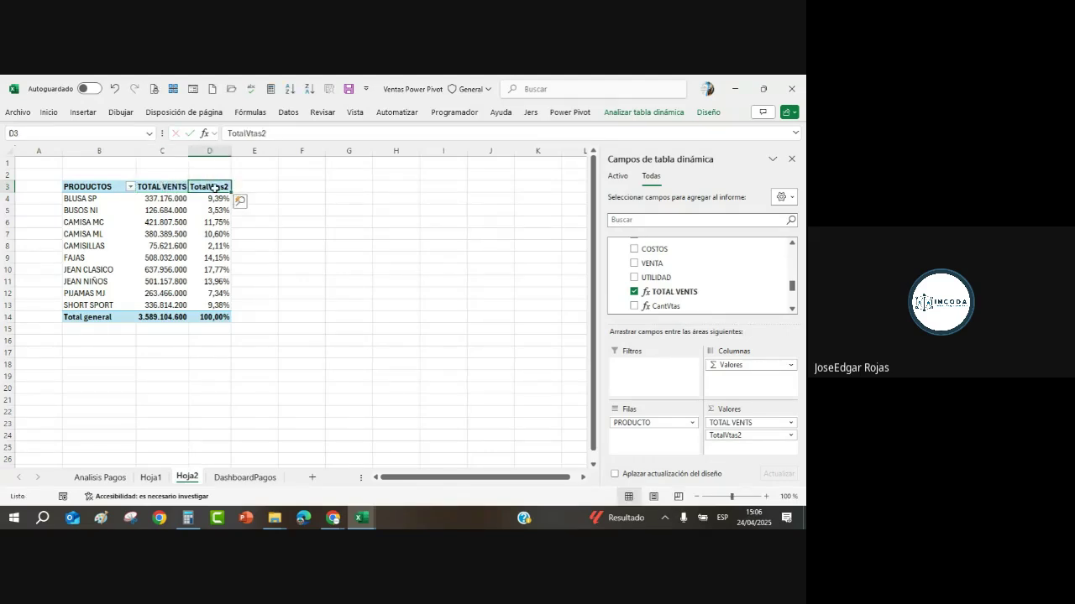
type("INDOCADR")
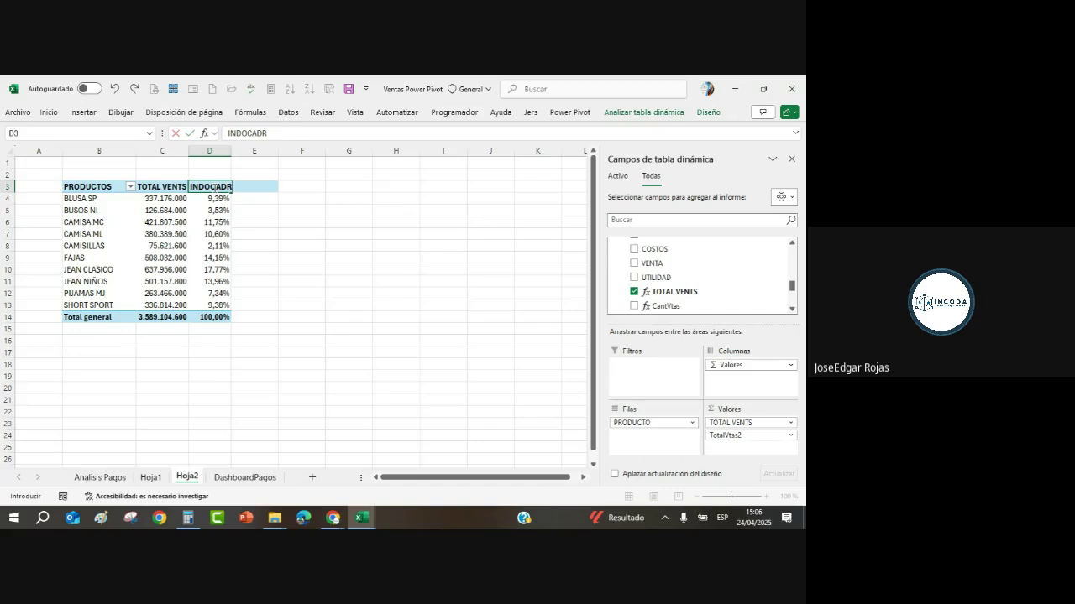
key("BackSpace")
type("R")
key("BackSpace")
type("OR")
key("Return")
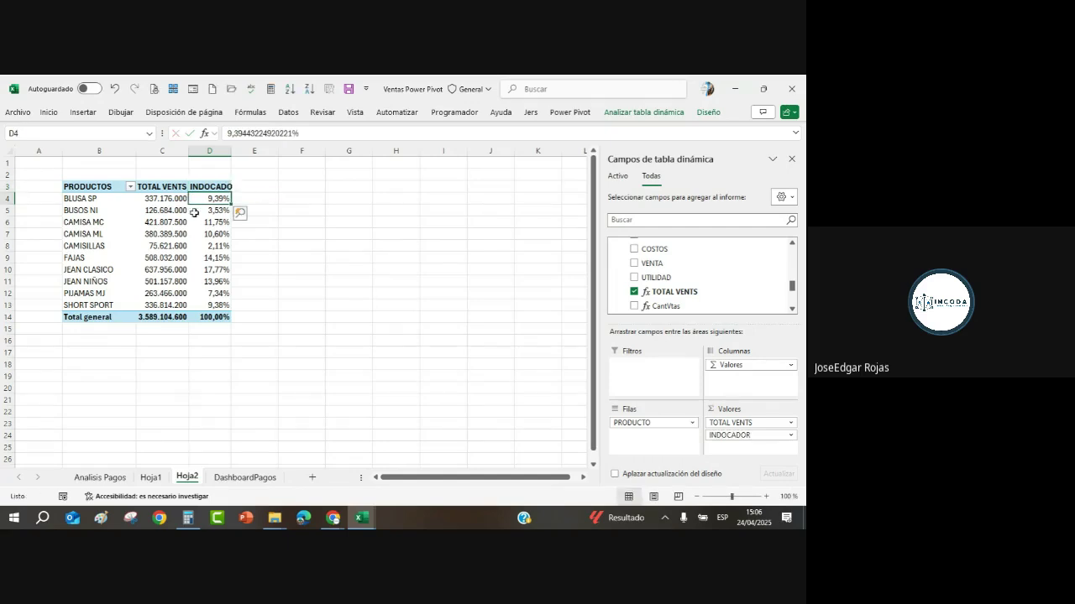
double_click(203, 184)
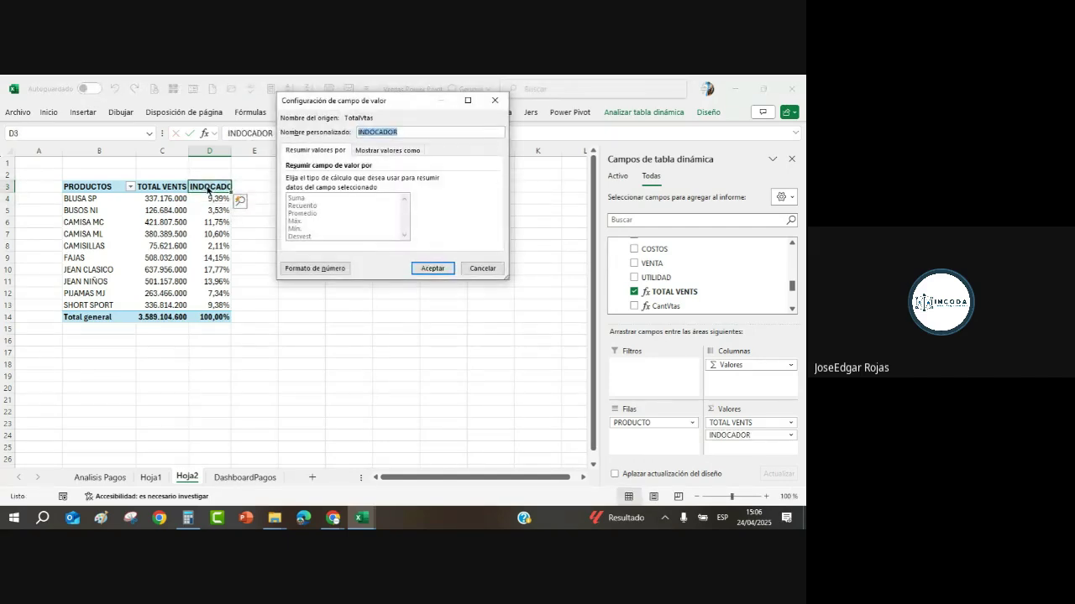
left_click(376, 132)
key("BackSpace")
type("INDI")
left_click(445, 269)
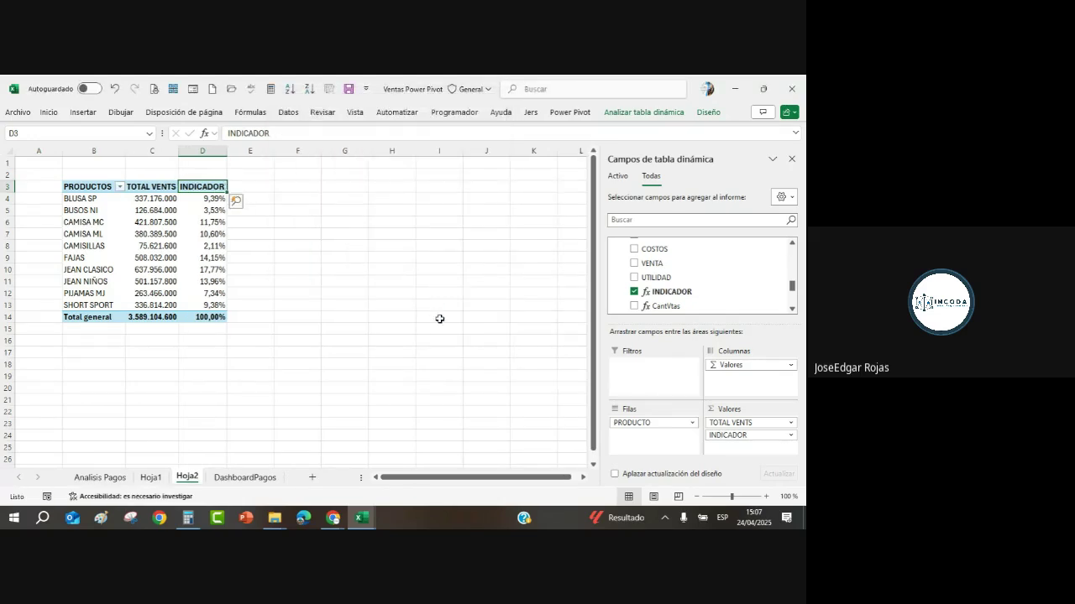
Filter the pivot table's products to the top 5 elements by TOTAL VENTS.
left_click(151, 267)
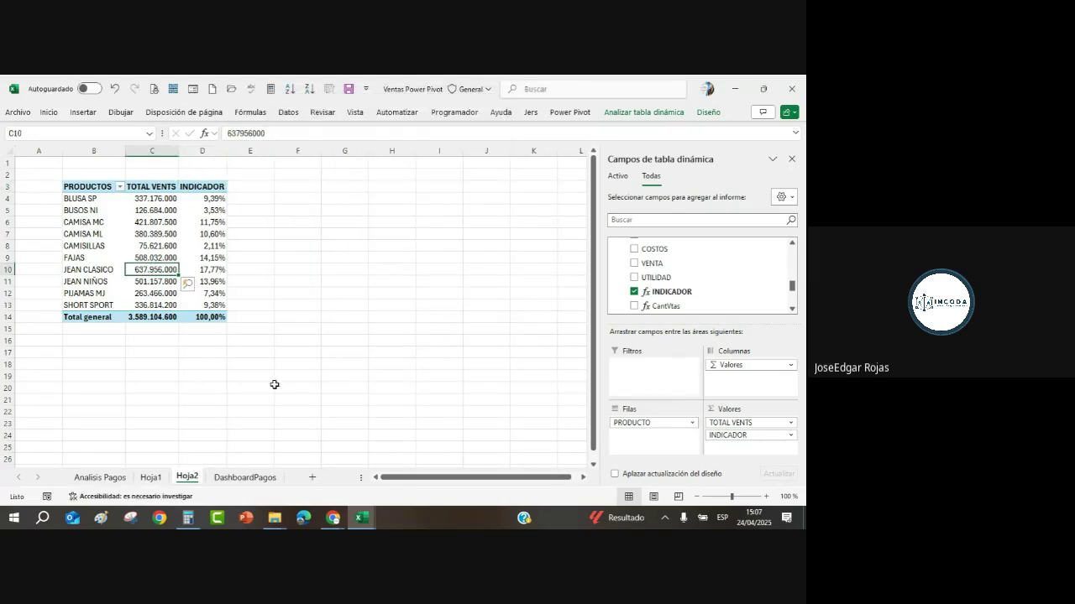
left_click(120, 186)
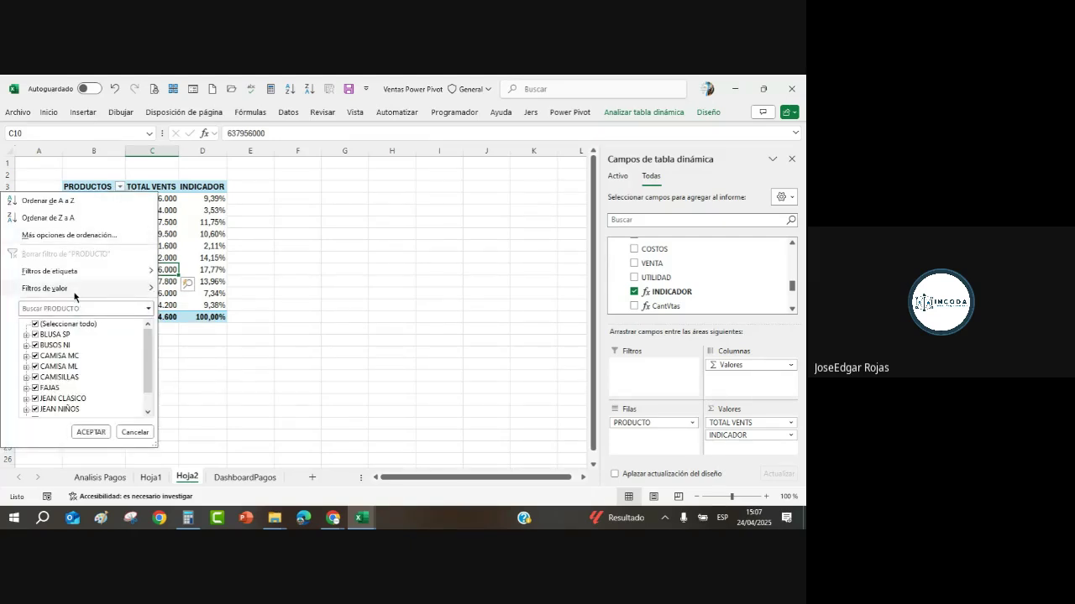
mouse_move(74, 294)
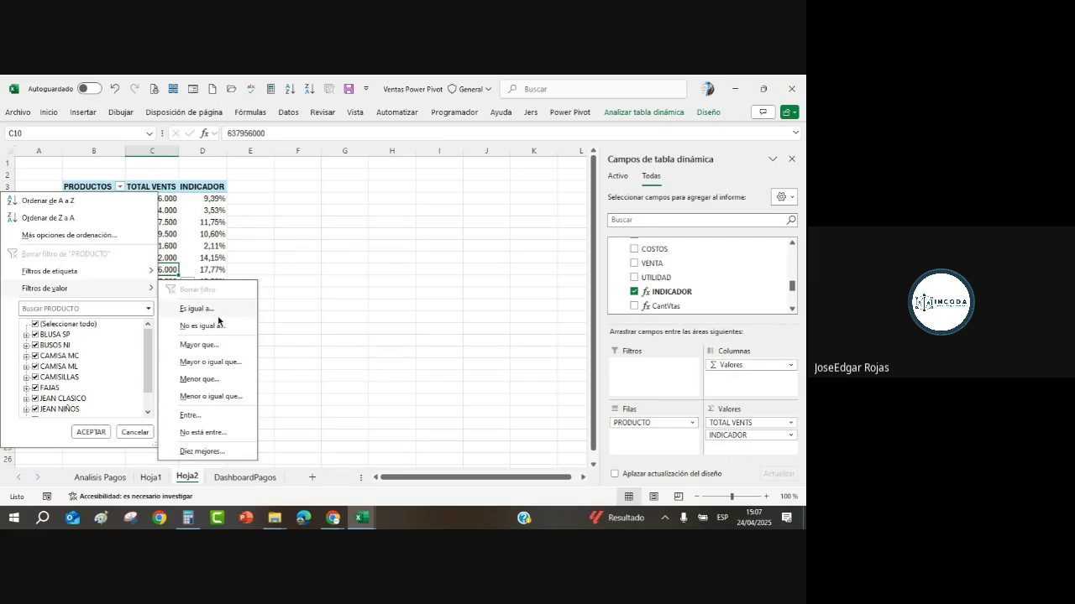
left_click(193, 452)
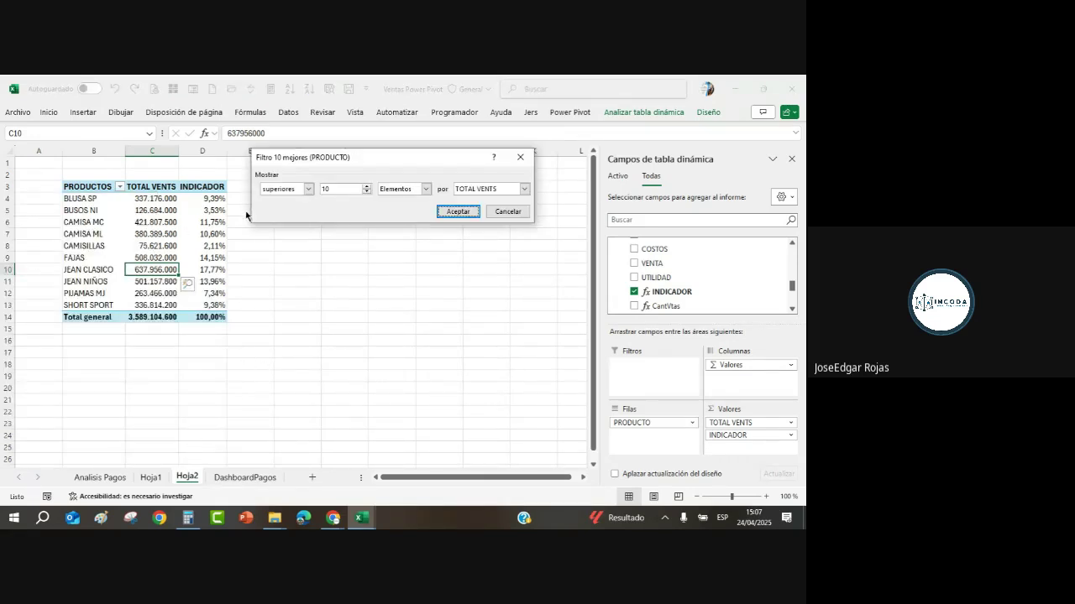
left_click_drag(341, 189, 309, 189)
type("5")
left_click(458, 213)
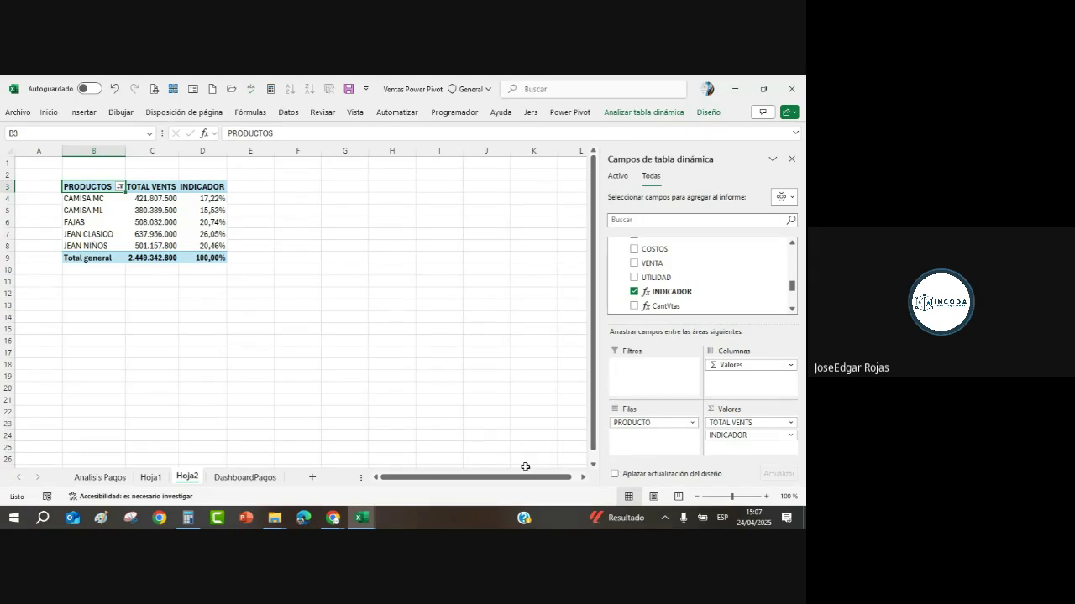
Correct the custom name of the sales value field in C3 to TOTAL VENTAS.
left_click(170, 186)
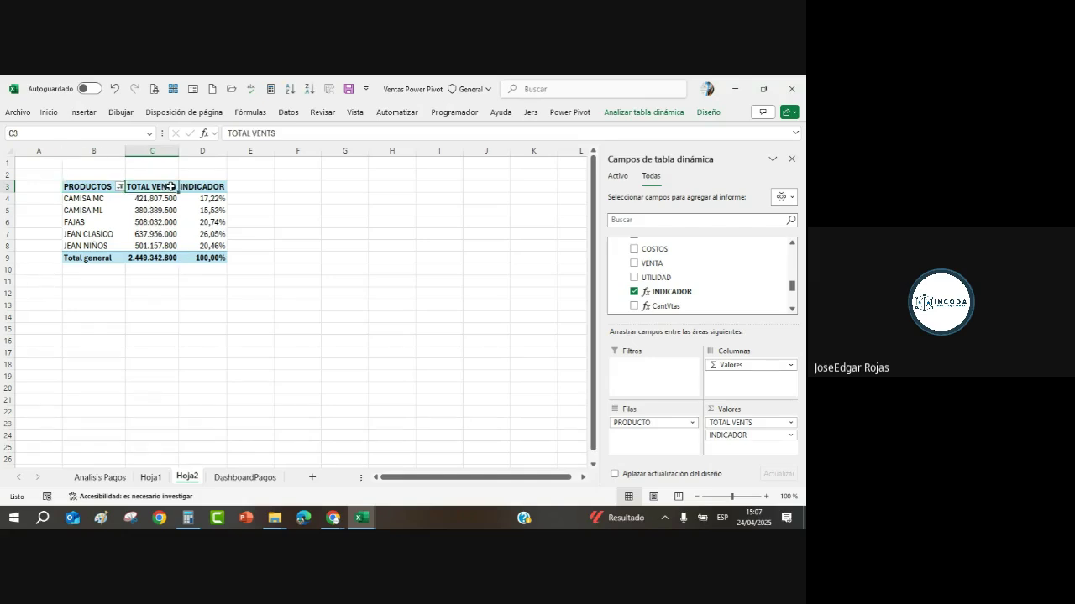
double_click(171, 186)
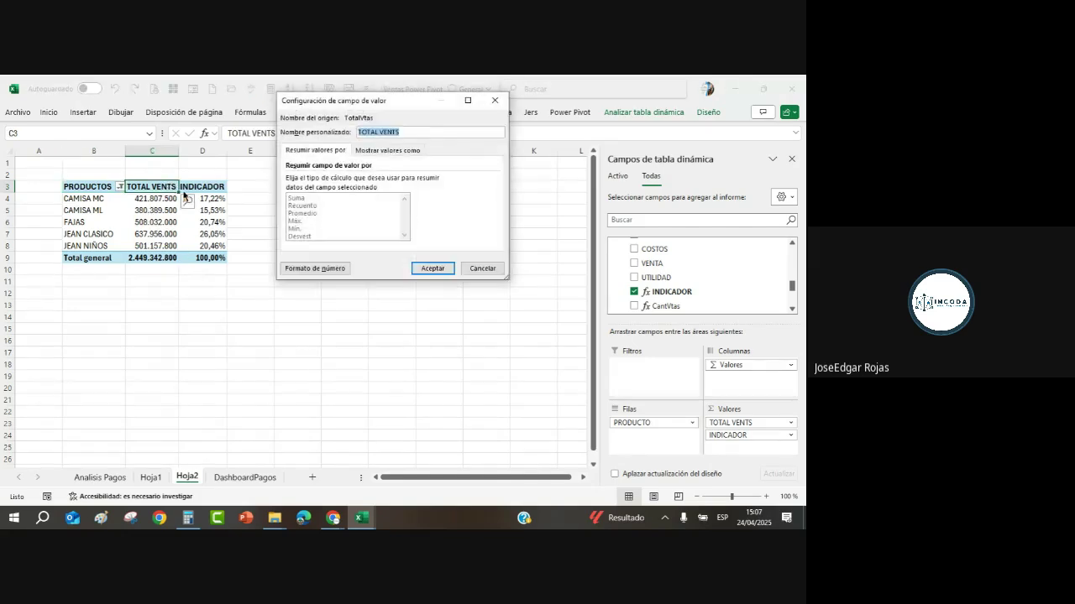
left_click(395, 132)
type("A")
left_click(433, 268)
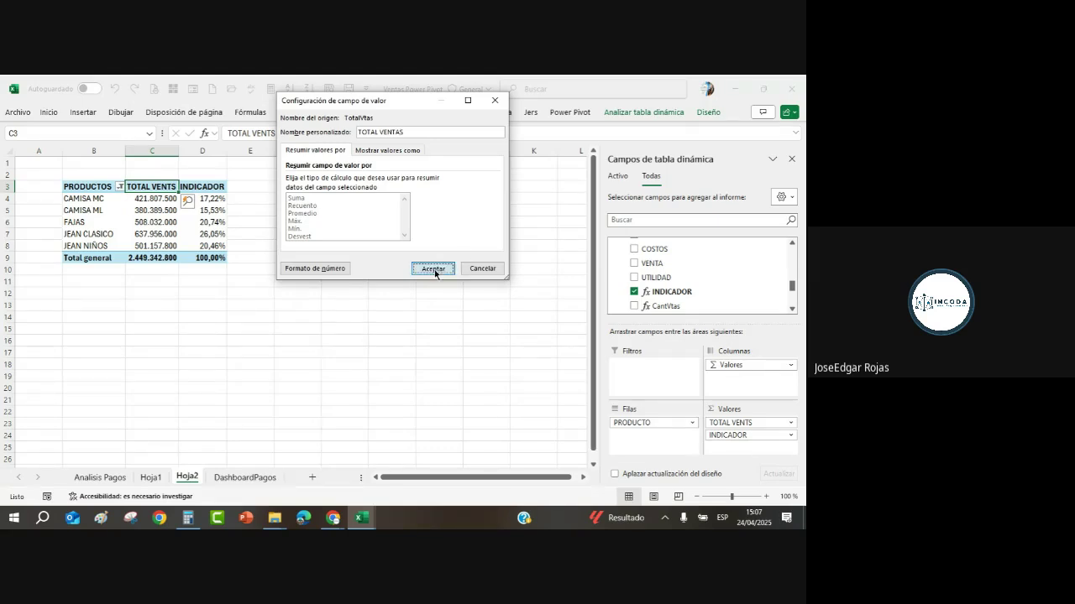
left_click(206, 224)
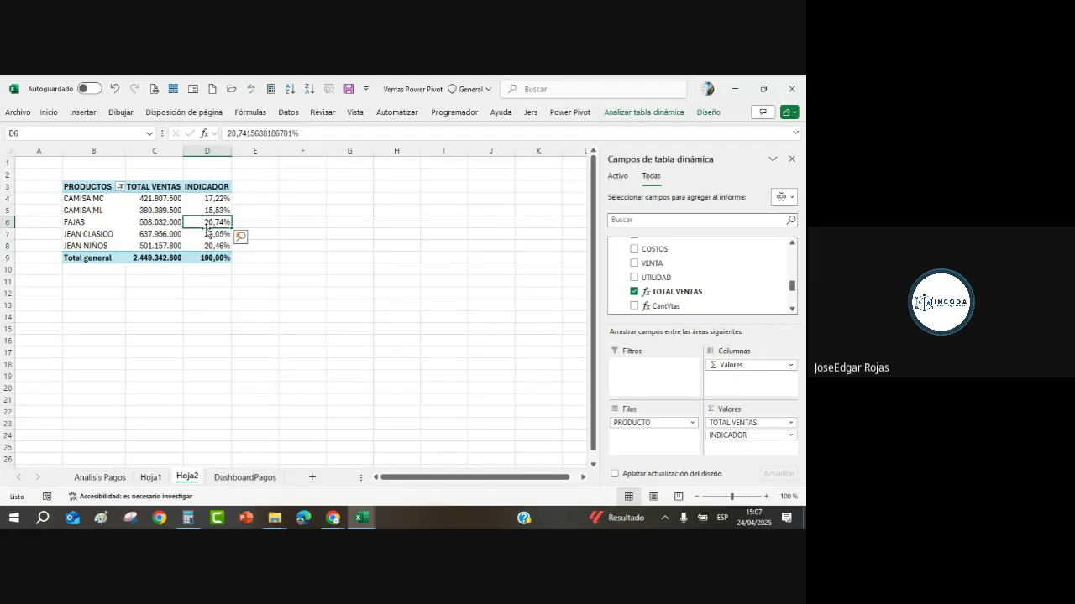
Apply the purple style from the Medio group to the pivot table.
left_click(155, 223)
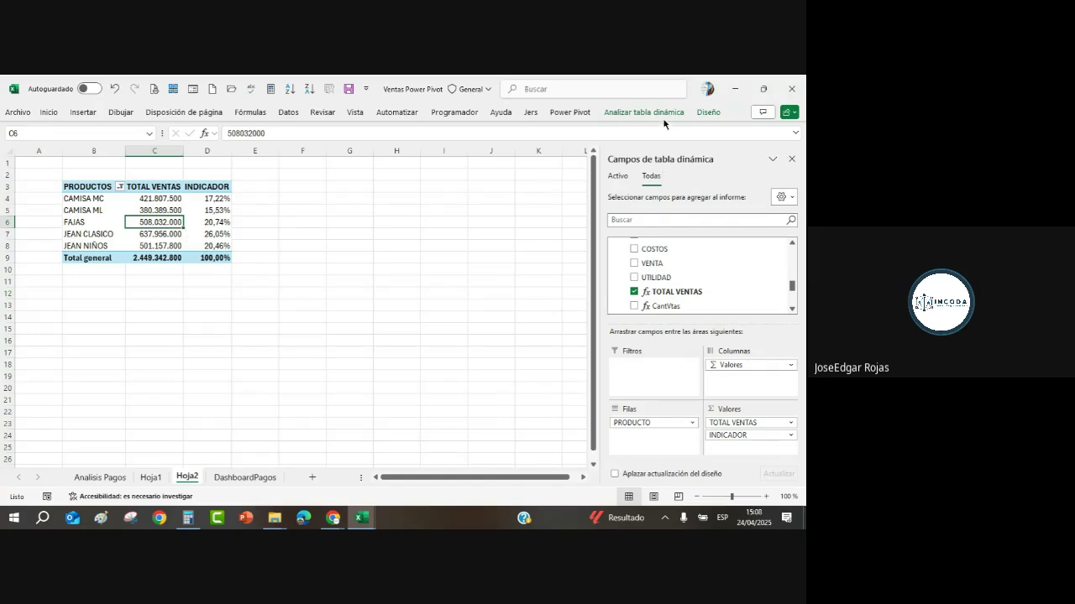
left_click(708, 112)
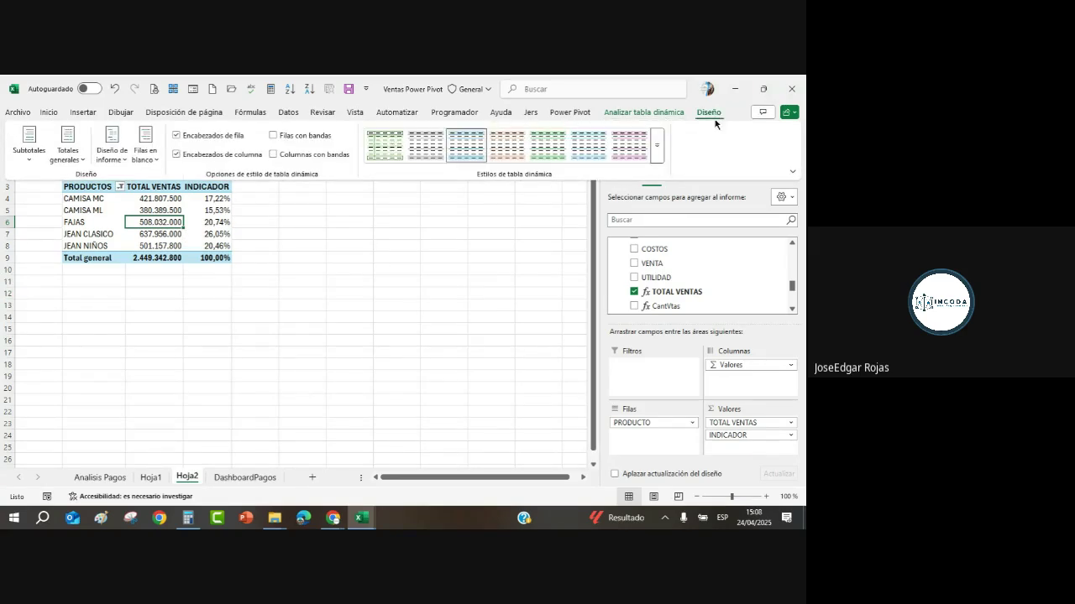
left_click(658, 152)
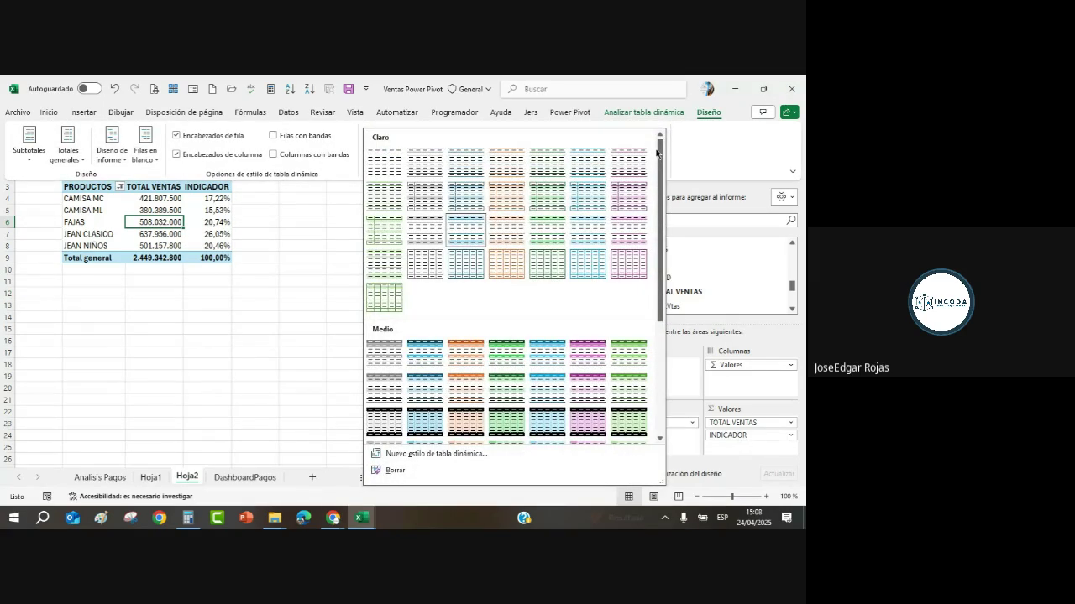
left_click(587, 356)
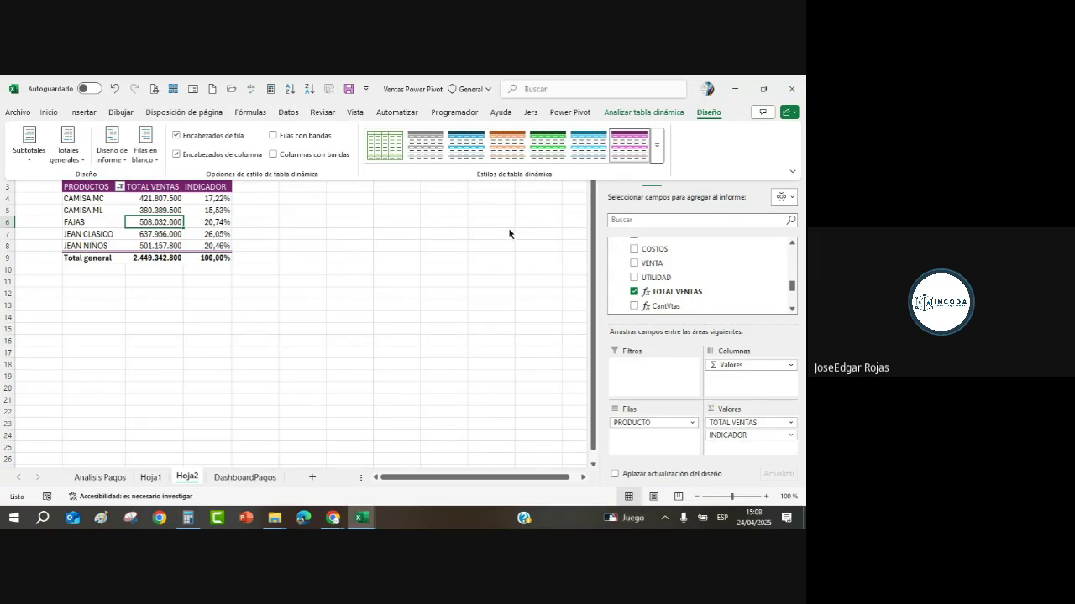
key("Escape")
Format the pivot table's Total general row with a dark purple fill and white font.
left_click(69, 258)
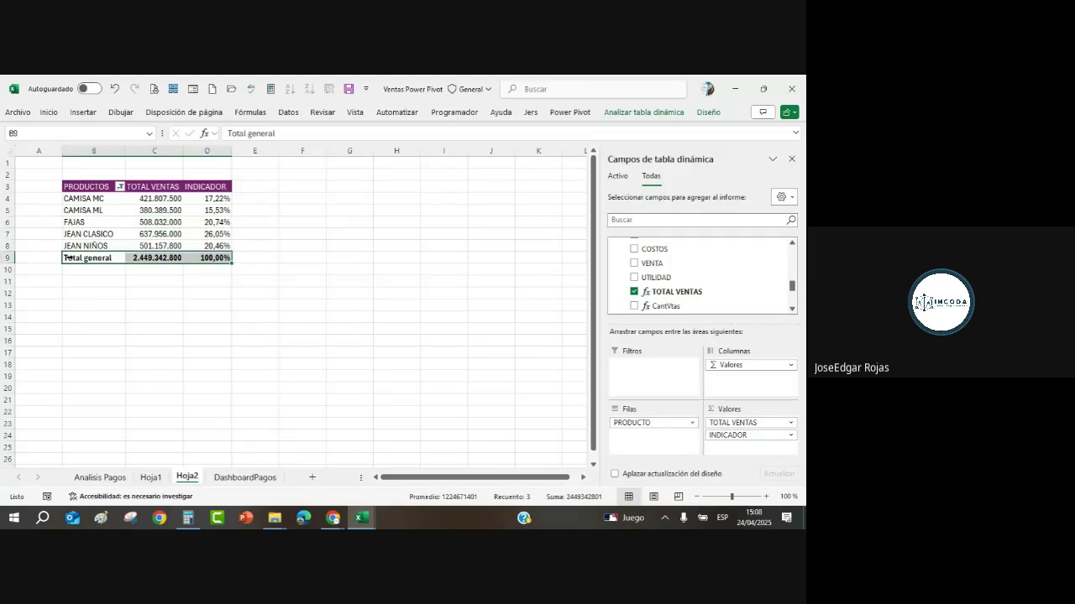
left_click(48, 112)
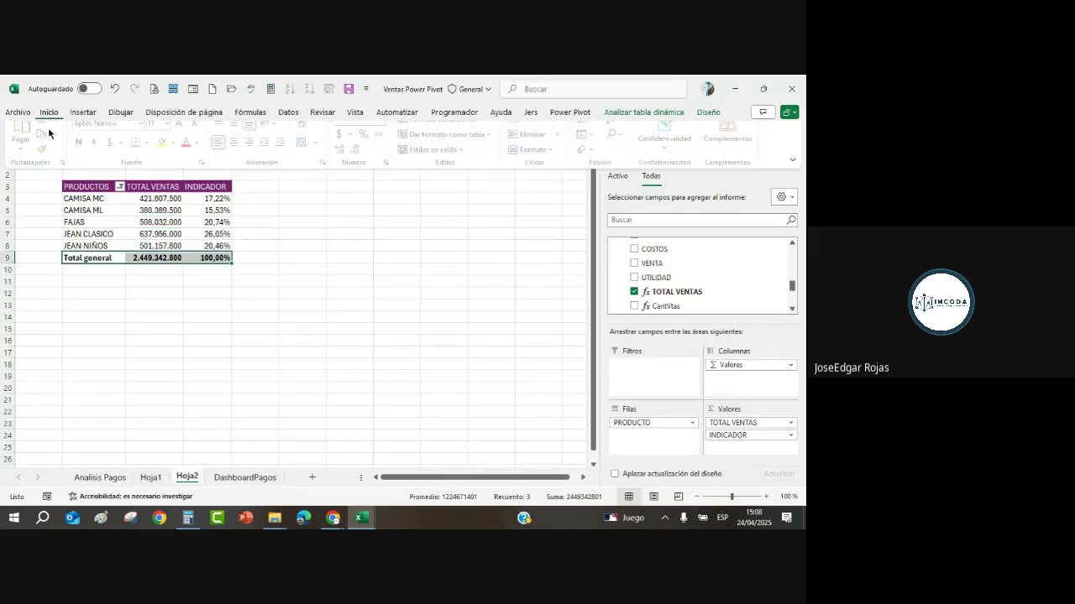
left_click(174, 155)
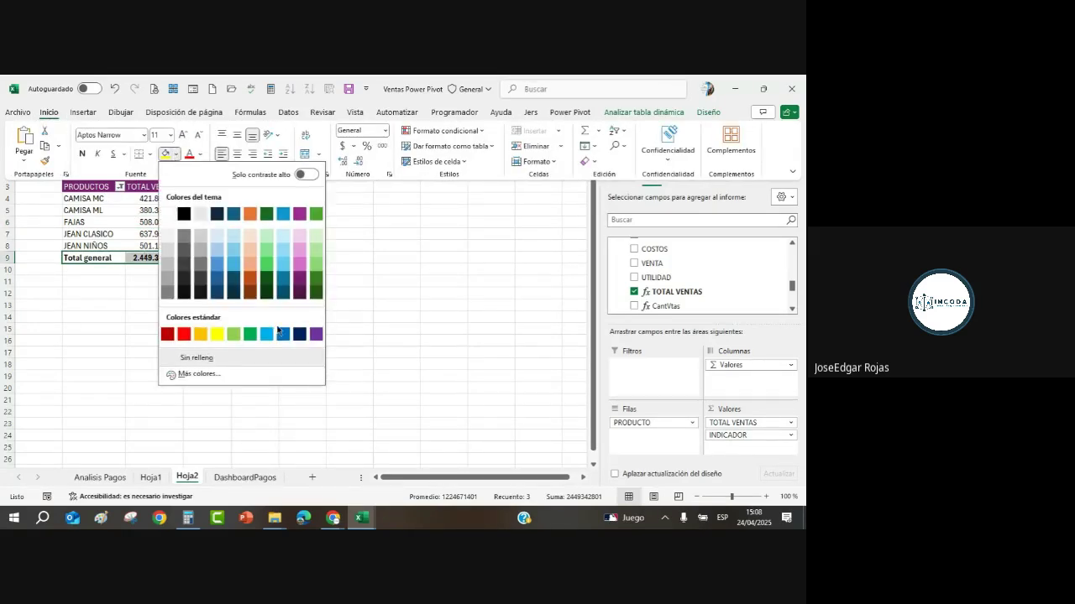
left_click(300, 293)
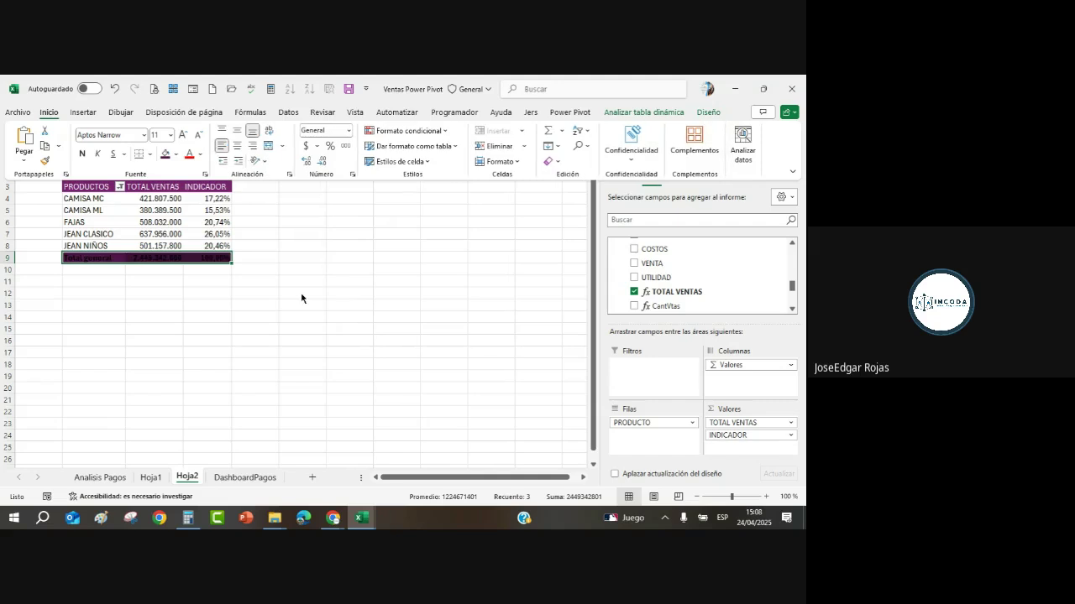
left_click(201, 154)
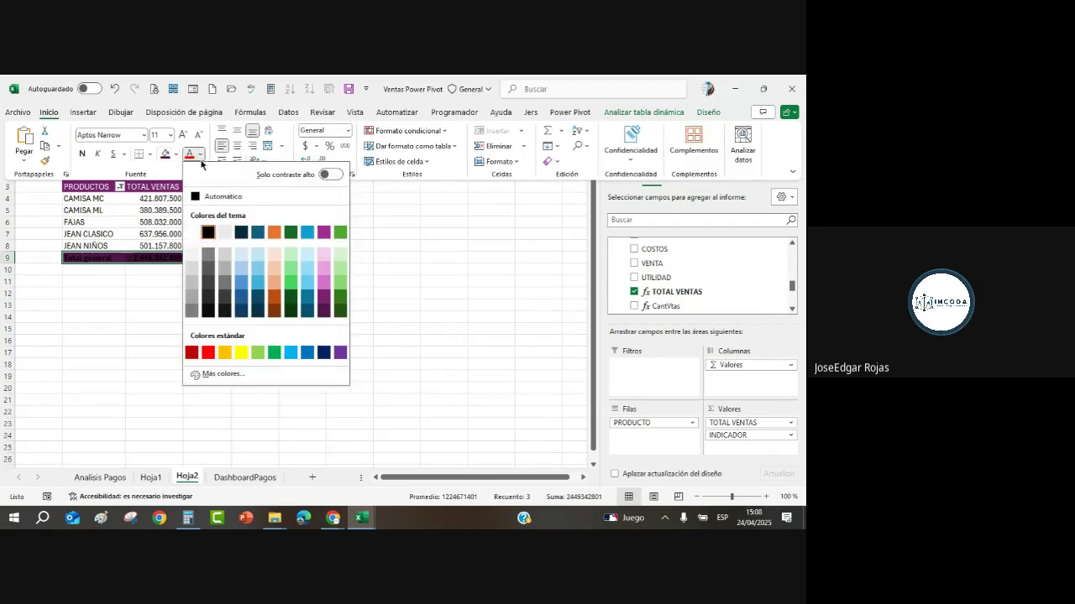
left_click(192, 232)
left_click(311, 339)
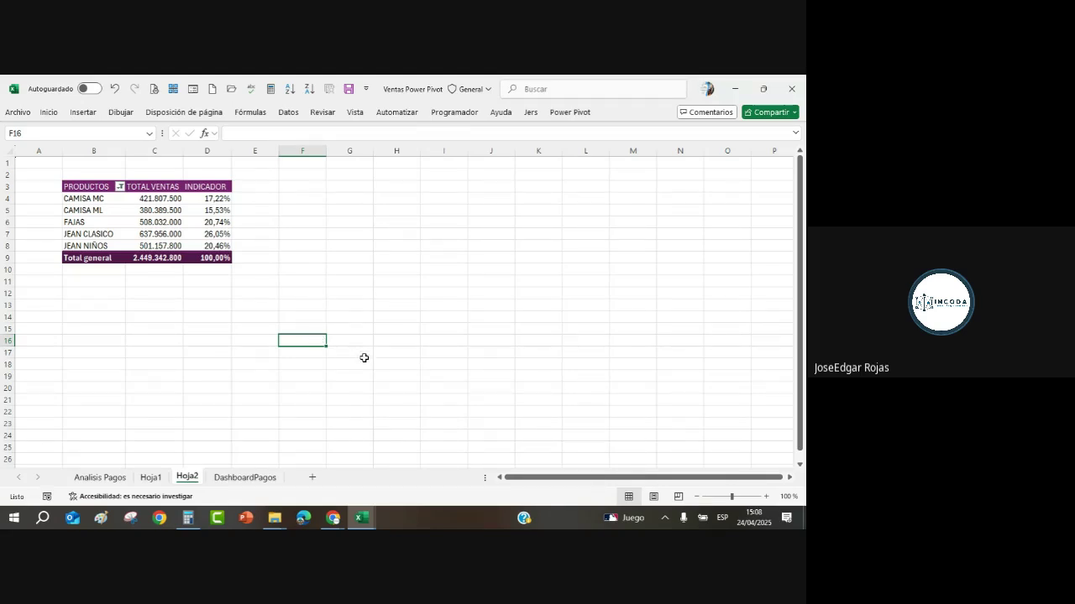
Switch to the Google Meet call in Chrome, read the meeting's chat messages, and return to the Excel workbook.
left_click(175, 232)
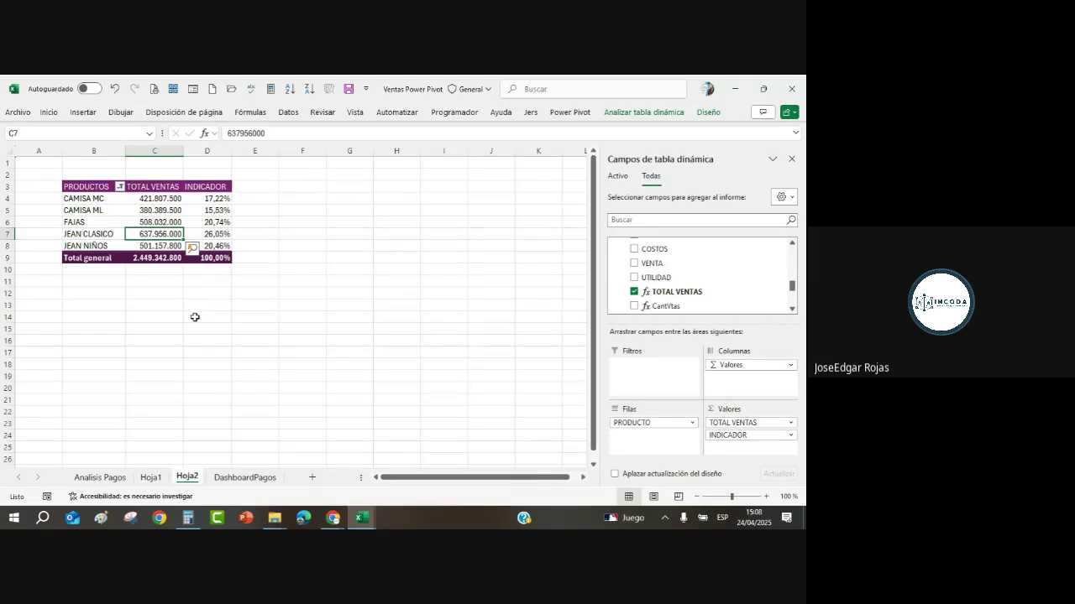
left_click(332, 517)
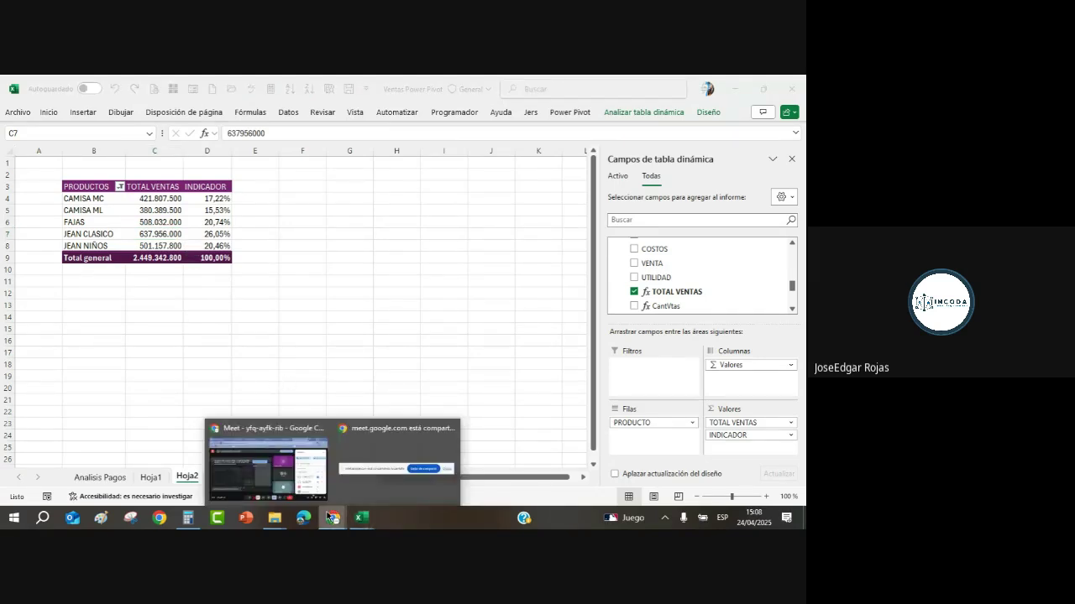
left_click(285, 455)
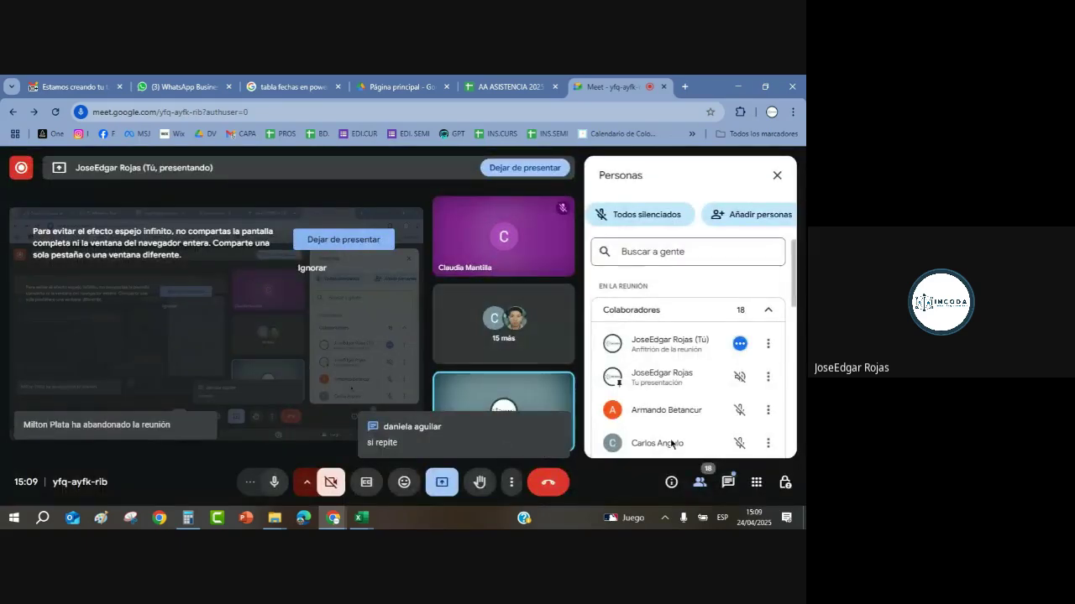
left_click(728, 483)
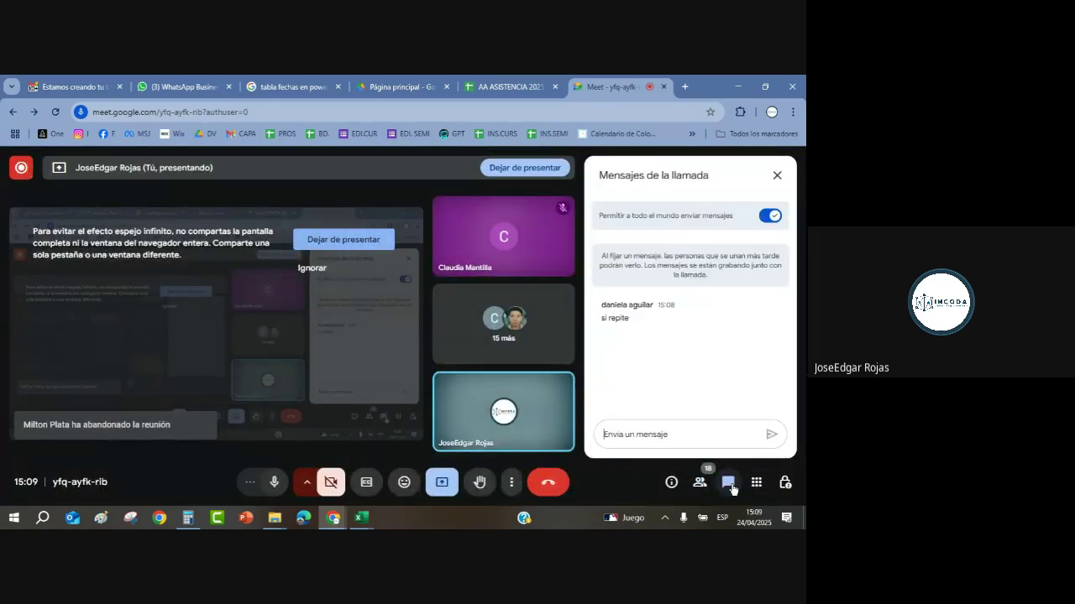
left_click(734, 87)
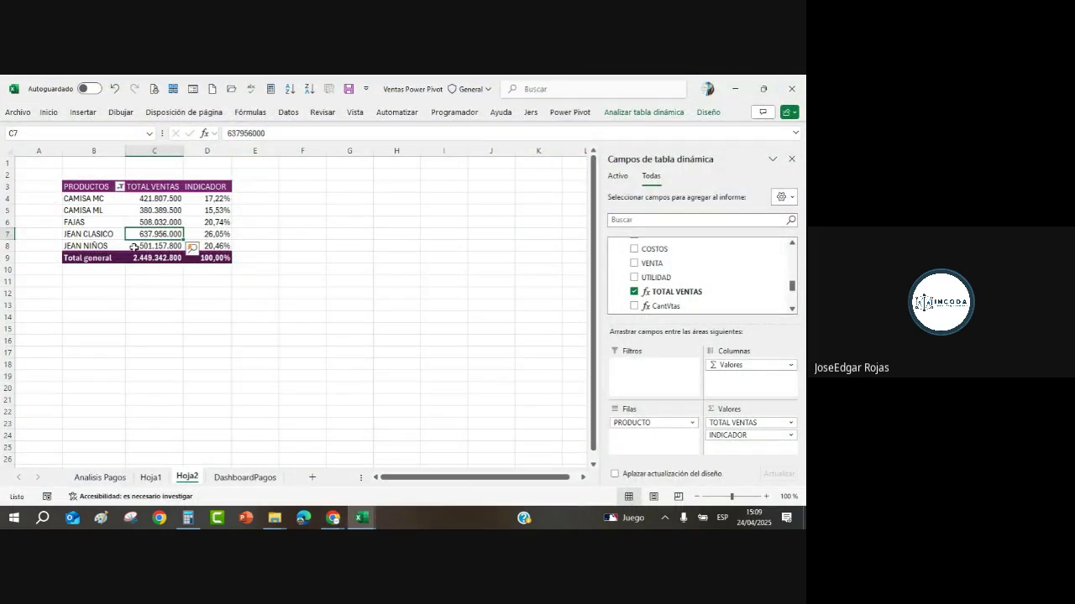
Undo the total row colours, the purple style, the TOTAL VENTAS renaming and the top 5 product filter.
key("Up")
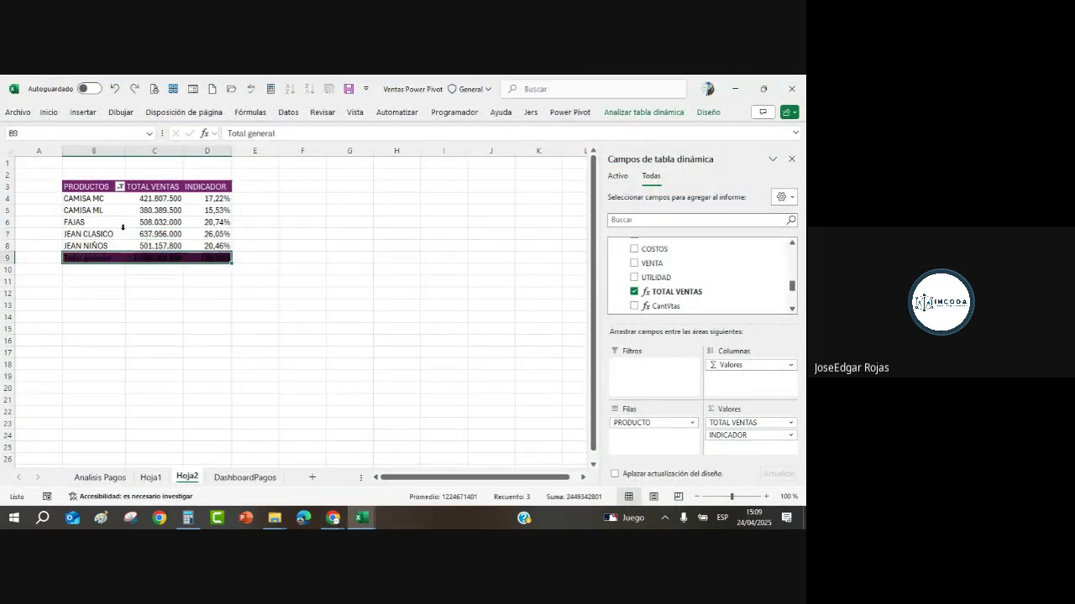
key("ctrl+z")
key("ctrl+z")
key("ctrl+z")
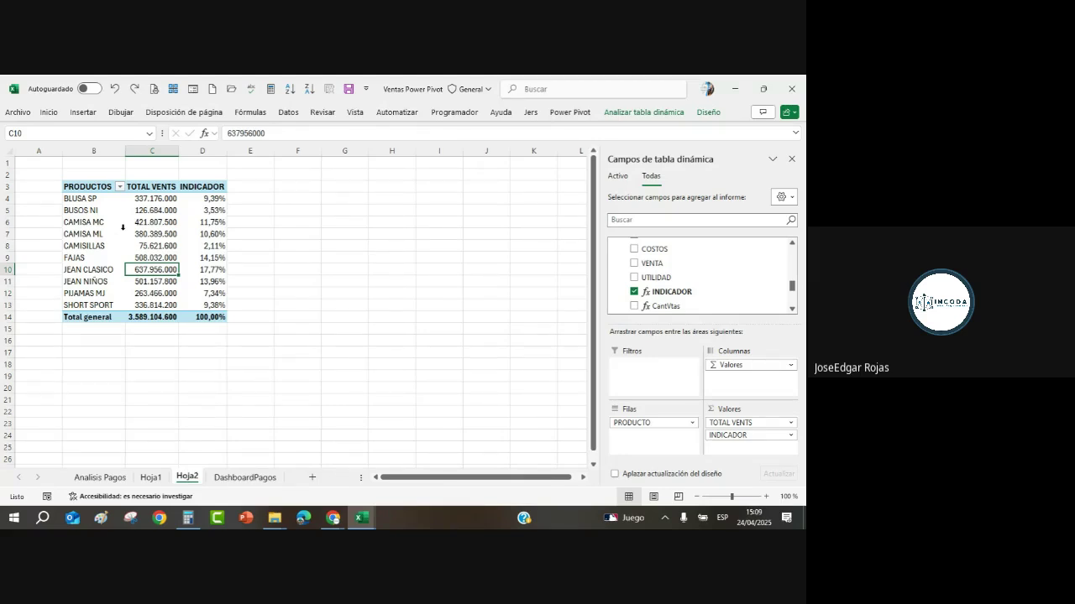
Rename the TOTAL VENTS value field of the pivot table as TOTAL VENTAS.
left_click(176, 234)
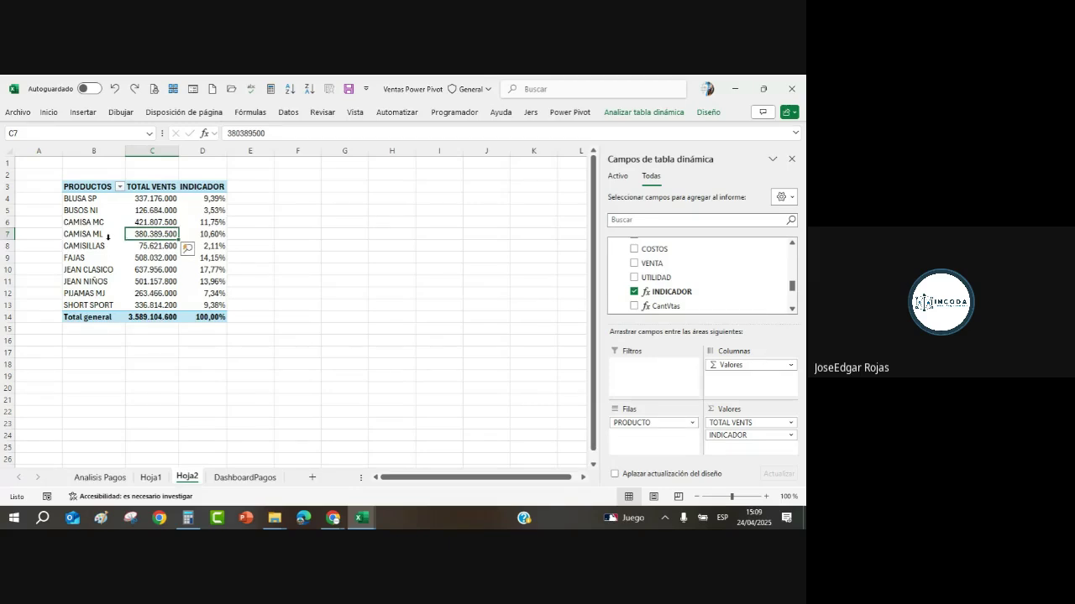
left_click(172, 188)
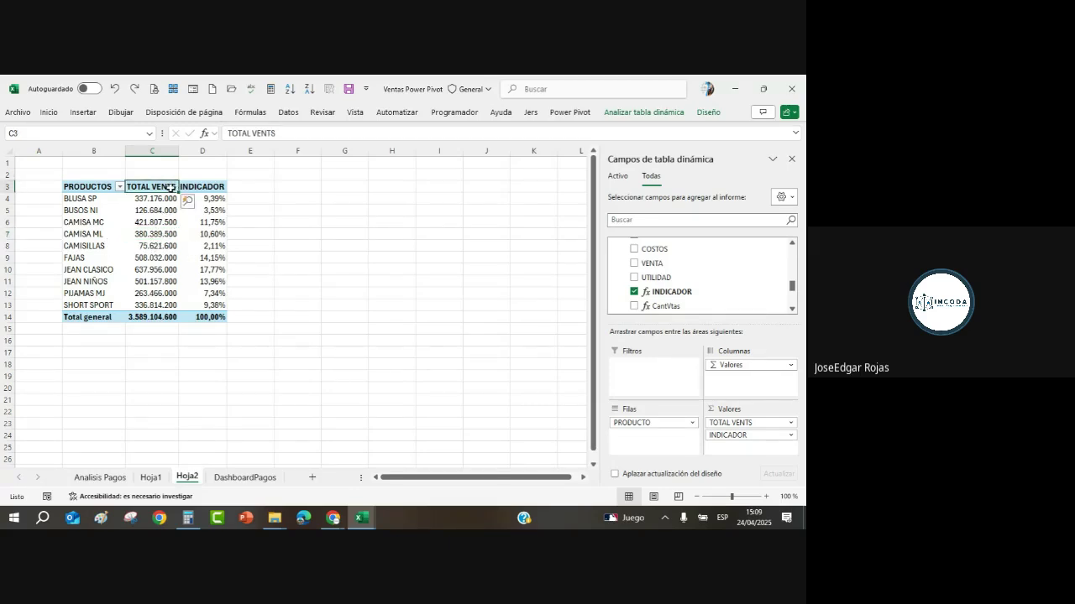
double_click(173, 188)
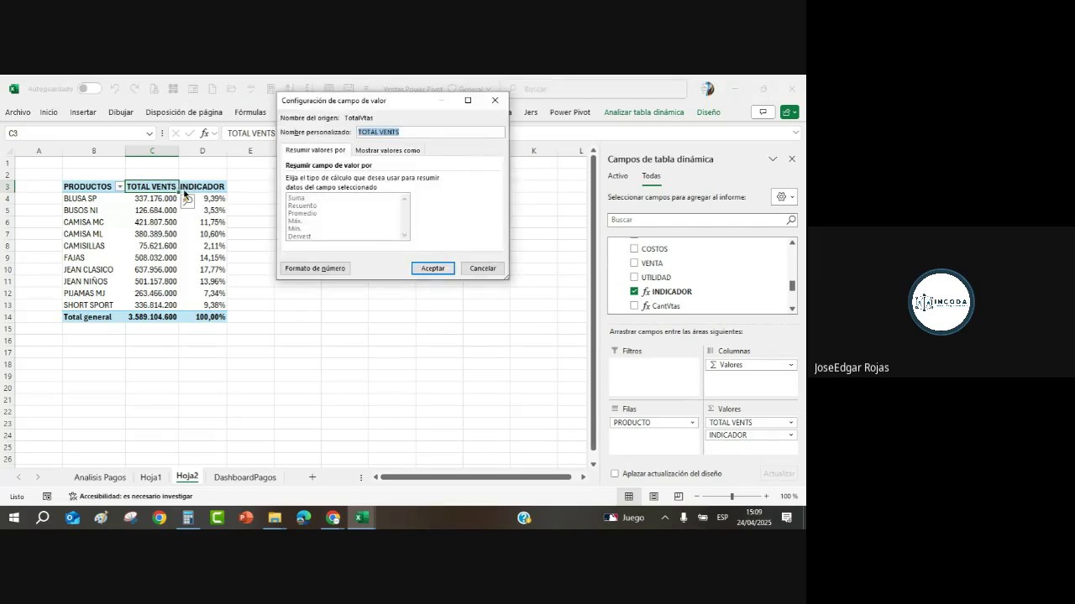
left_click(397, 132)
key("Return")
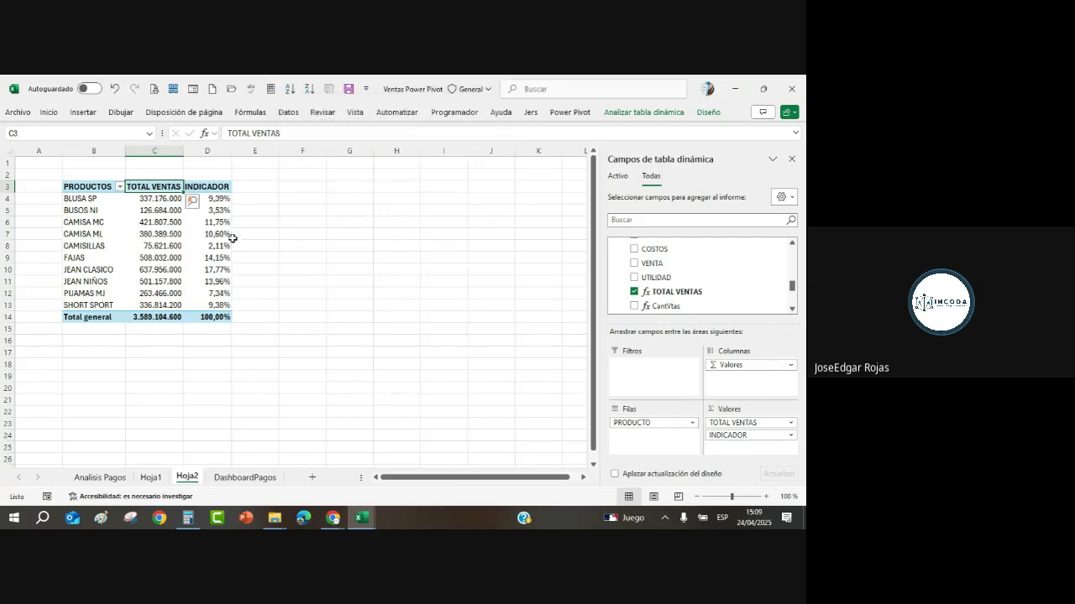
Review which "Mostrar valores como" calculation is applied to the INDICADOR column and check its field in the field list.
left_click(215, 233)
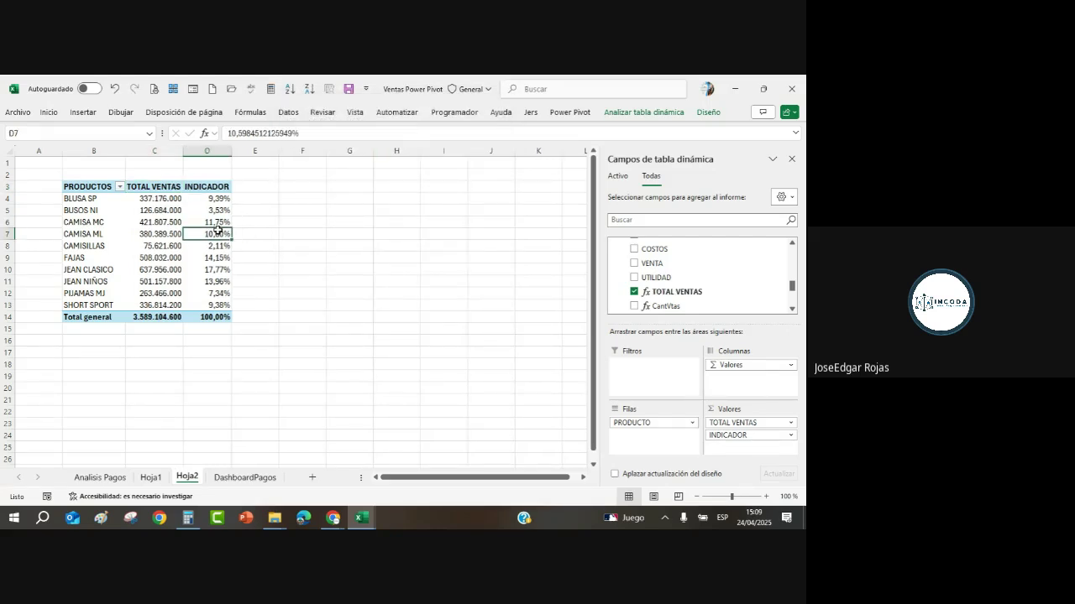
right_click(213, 234)
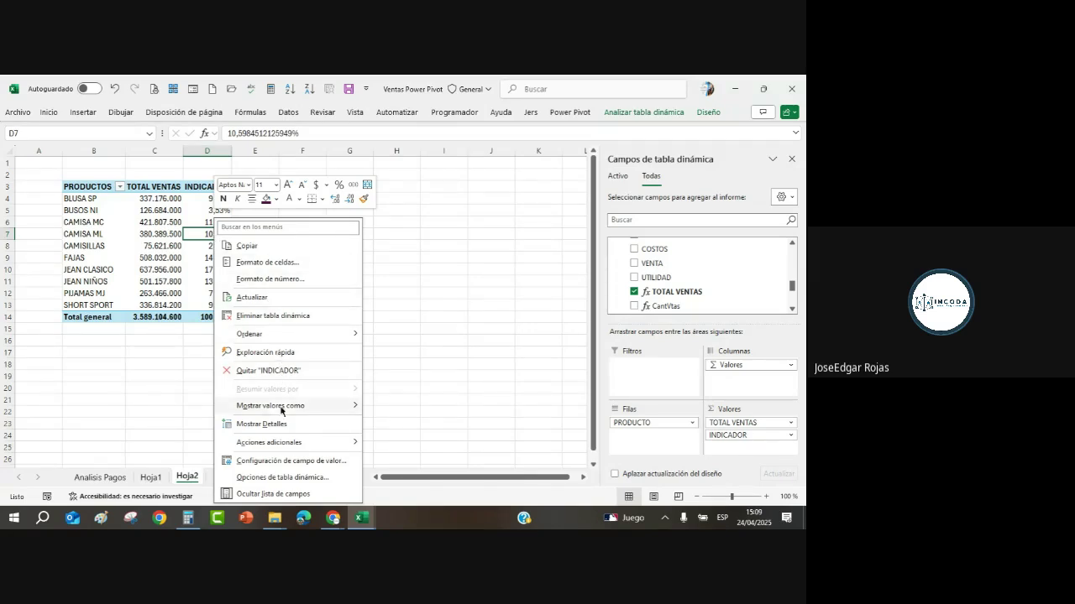
mouse_move(276, 408)
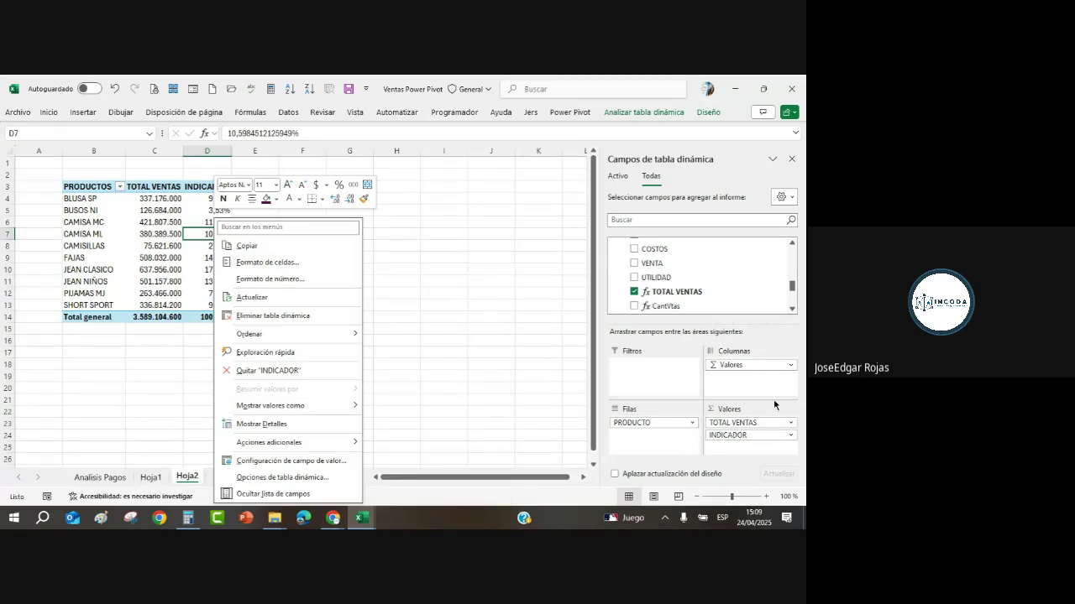
left_click(484, 358)
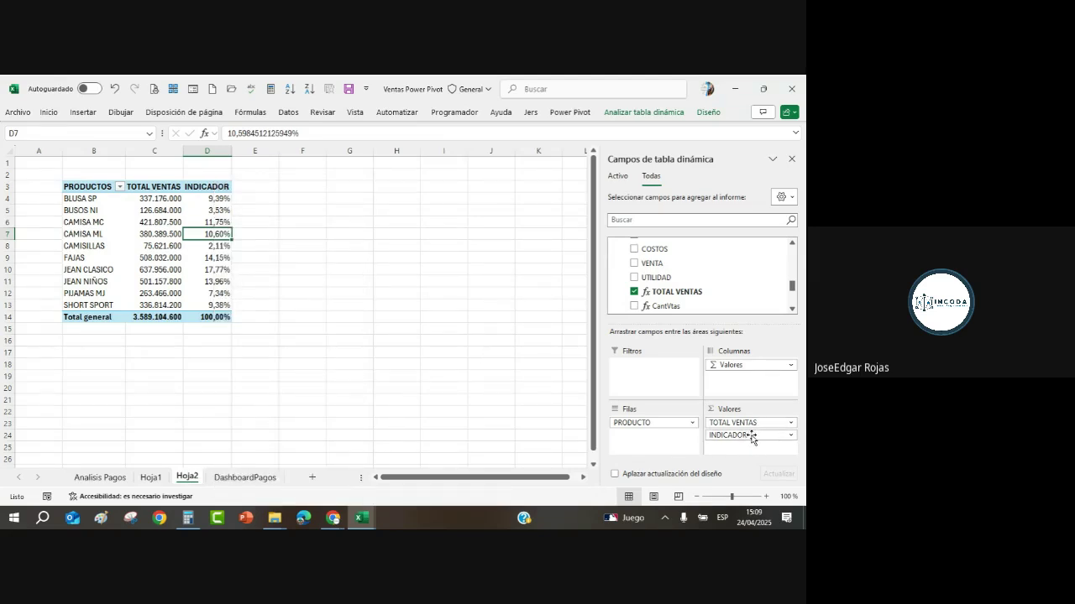
left_click(794, 312)
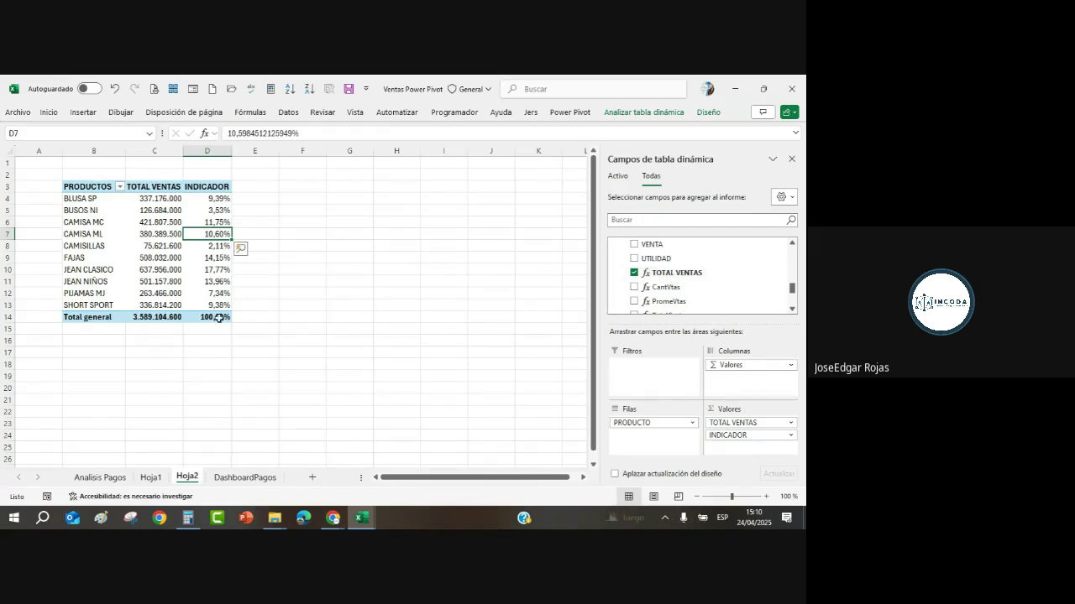
right_click(215, 235)
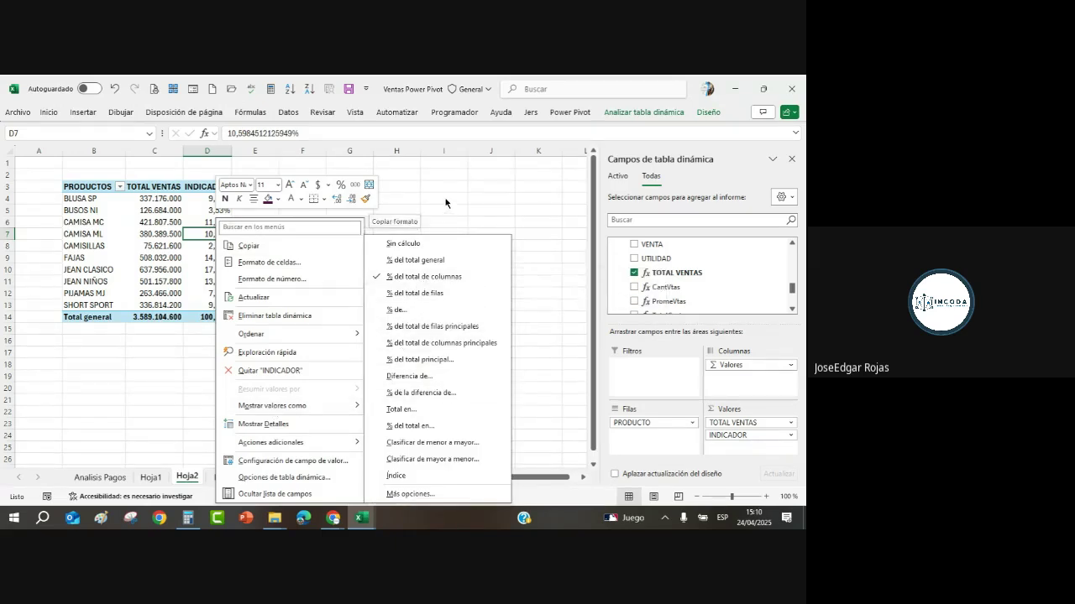
key("Escape")
left_click(77, 187)
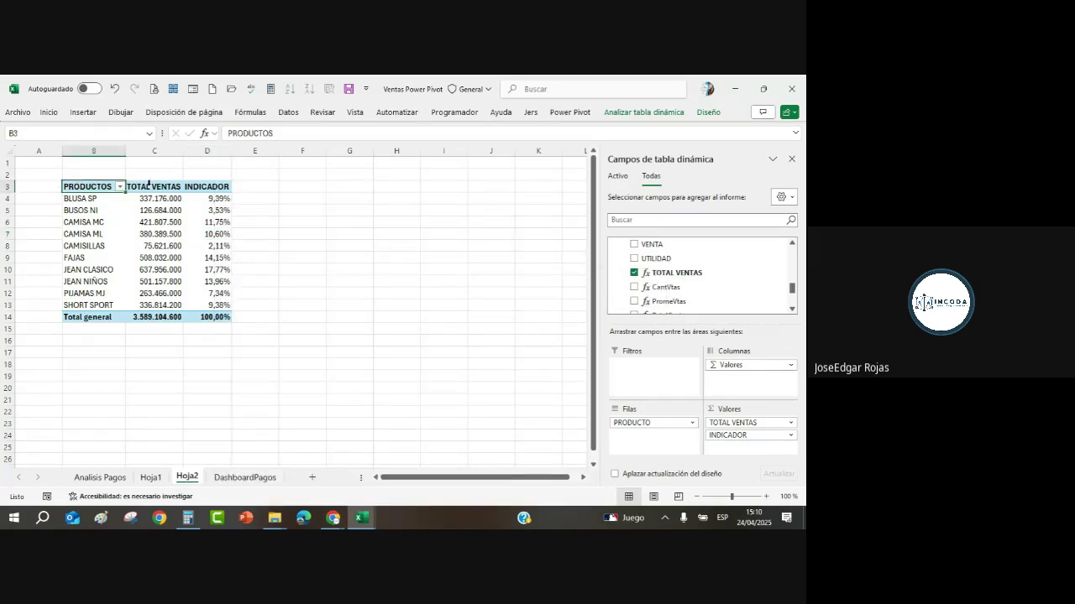
left_click(149, 187)
left_click(225, 188)
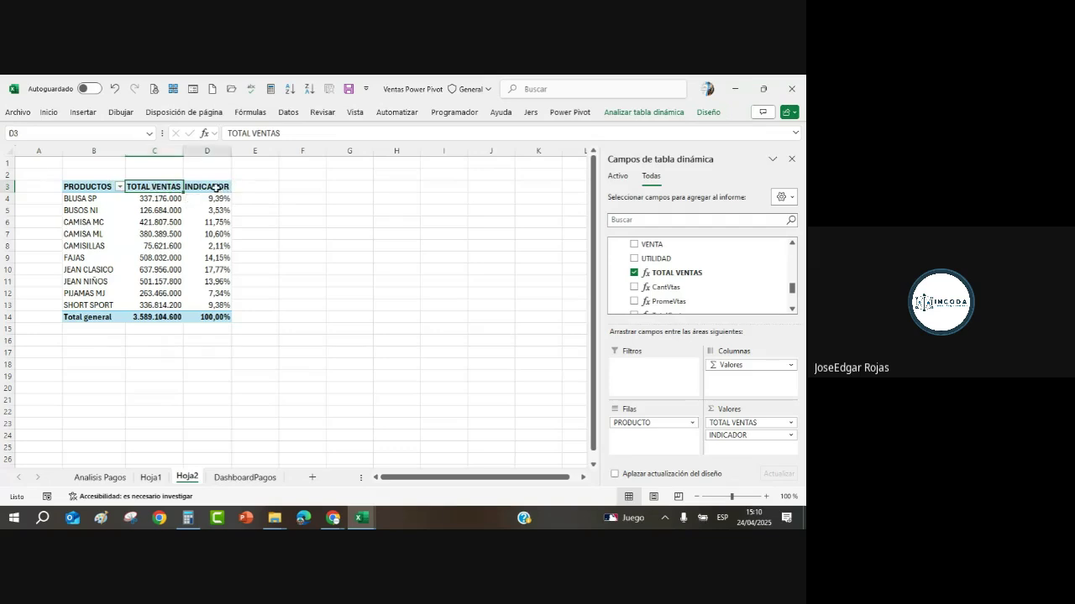
left_click(167, 249)
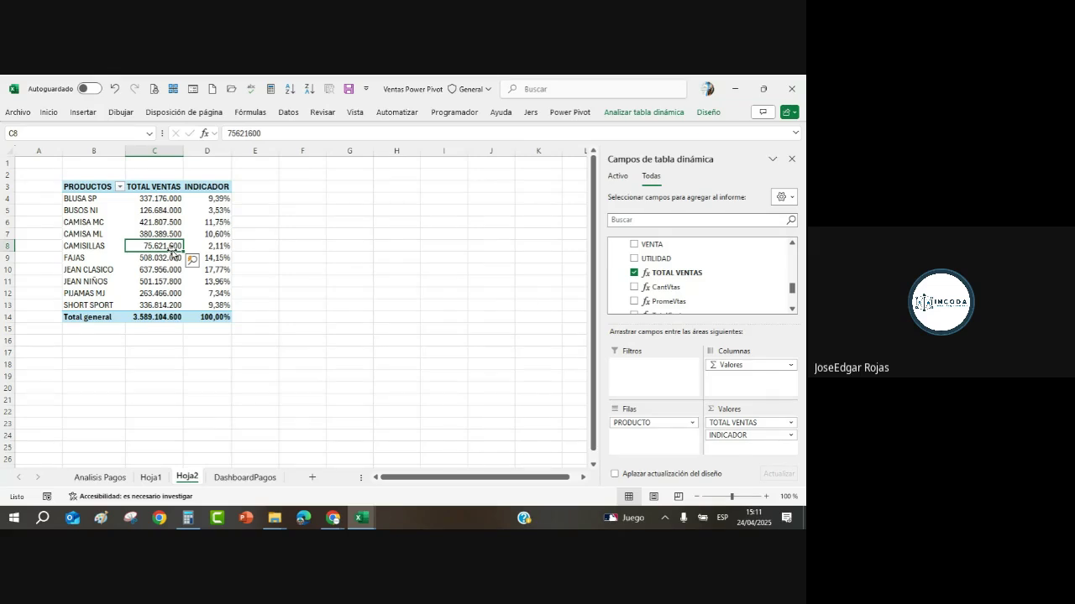
Filter the PRODUCTOS column to the 5 superiores elements by TOTAL VENTAS and close the pivot field list.
left_click(120, 187)
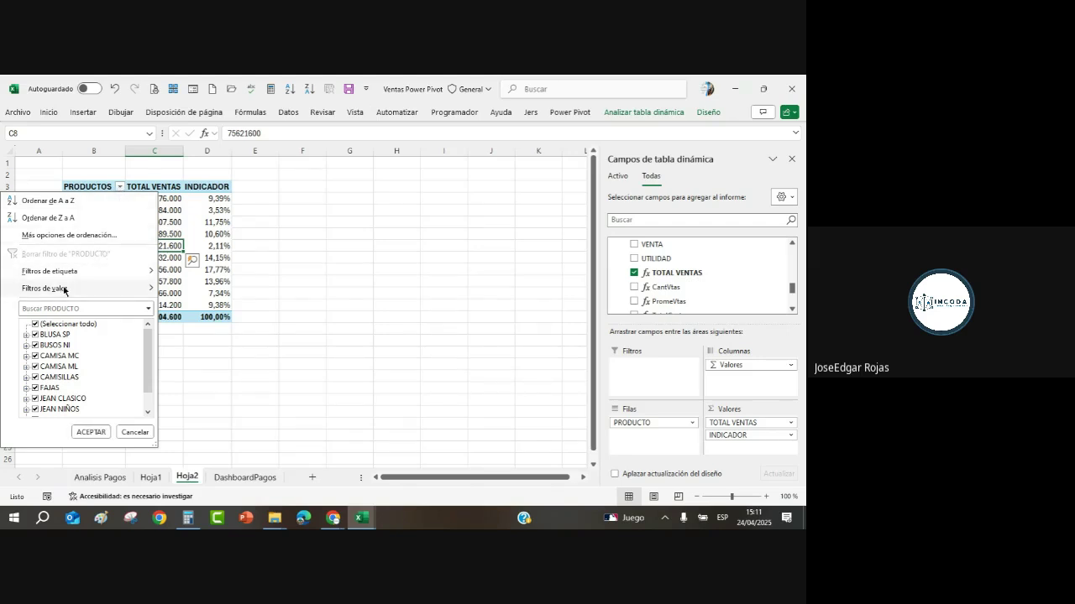
mouse_move(63, 289)
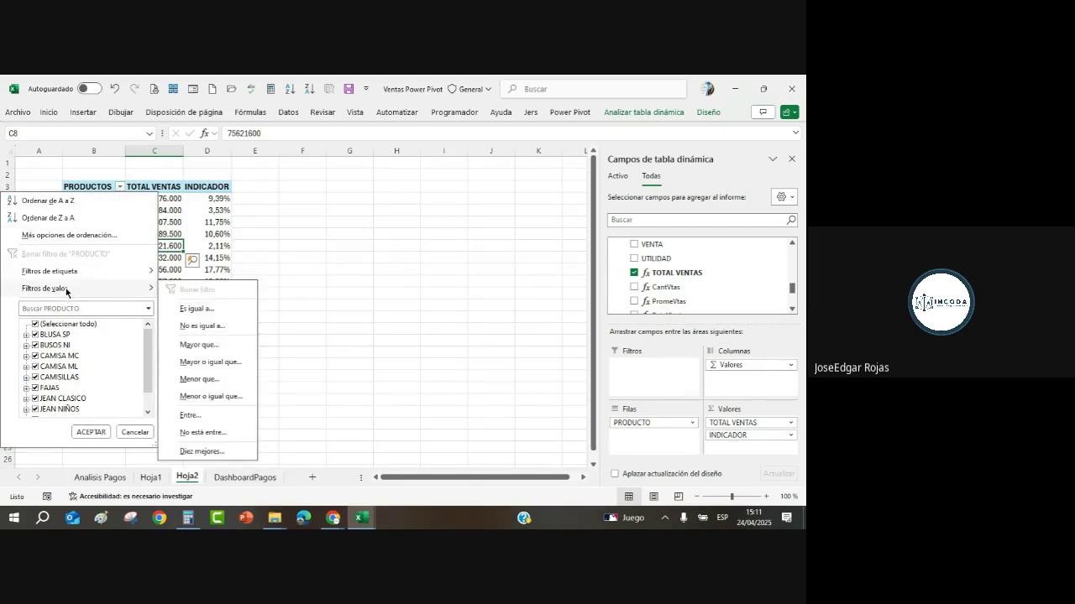
left_click(202, 451)
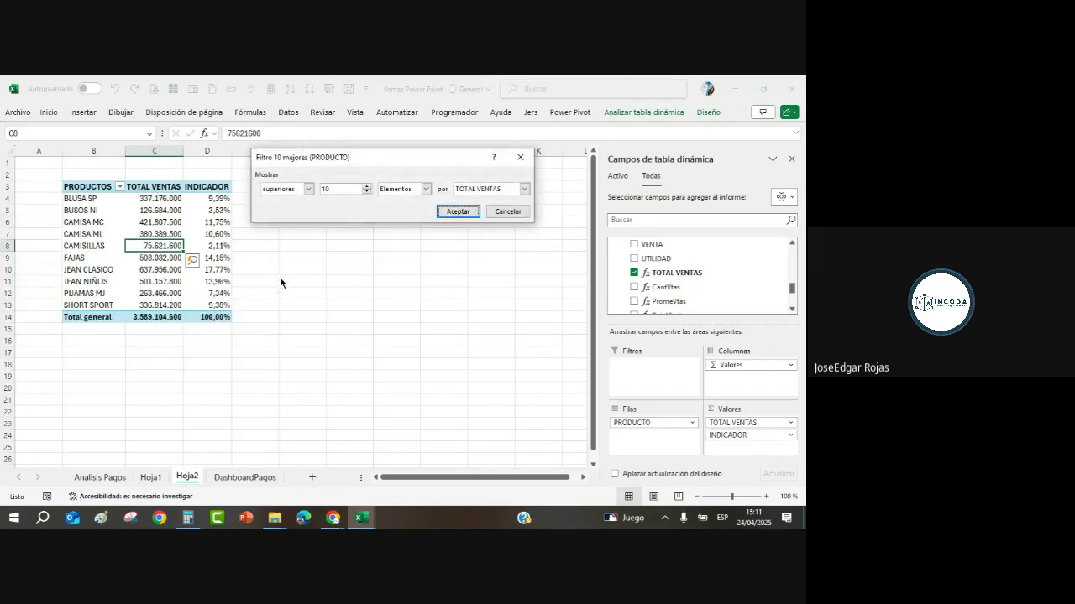
double_click(340, 189)
type("5")
left_click(309, 189)
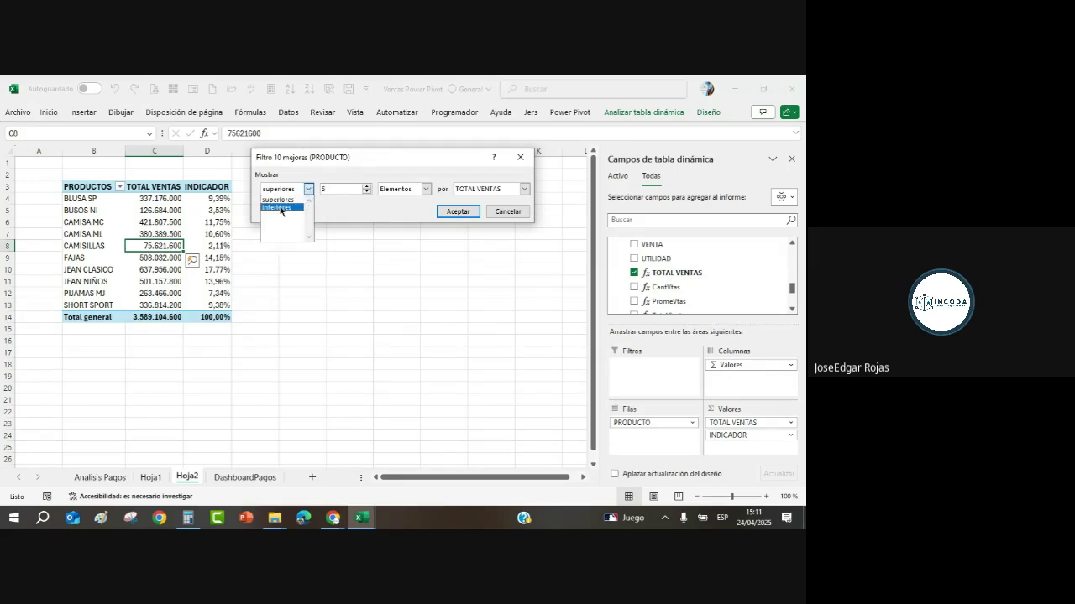
left_click(280, 200)
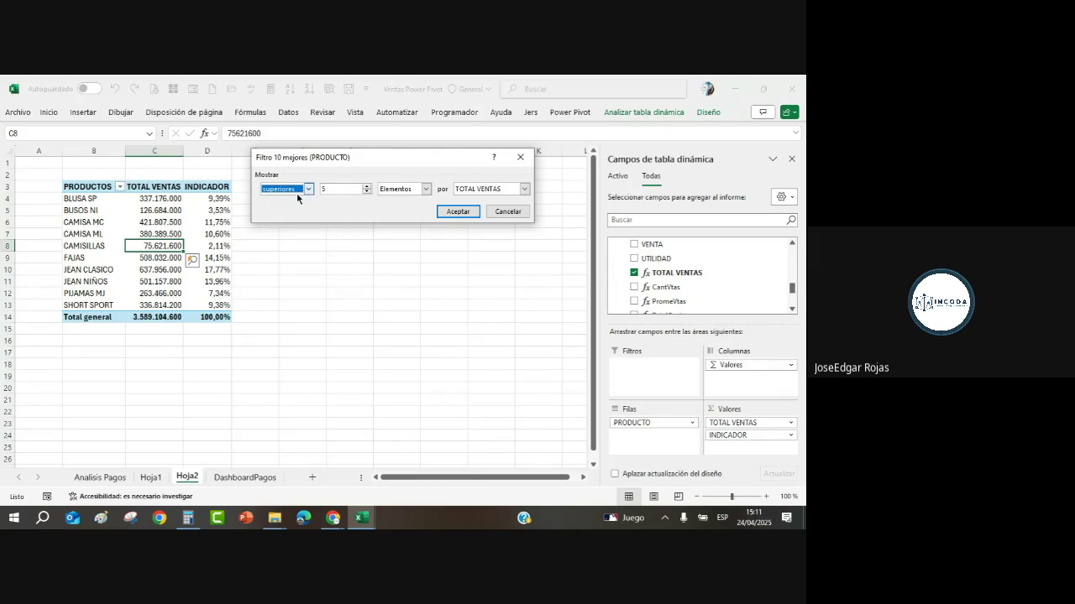
left_click(456, 210)
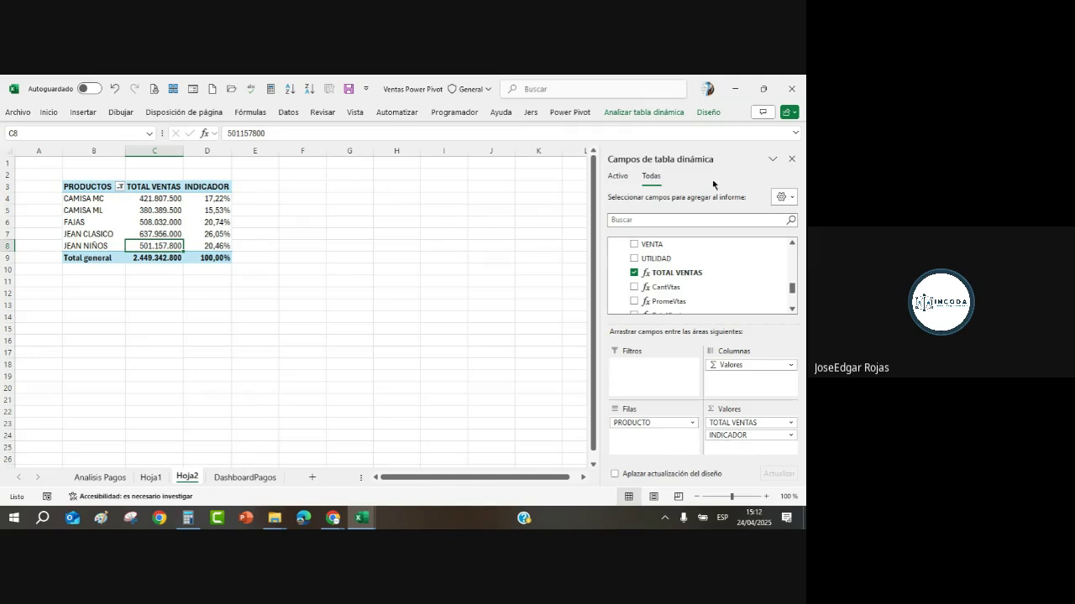
left_click(791, 159)
left_click(257, 270)
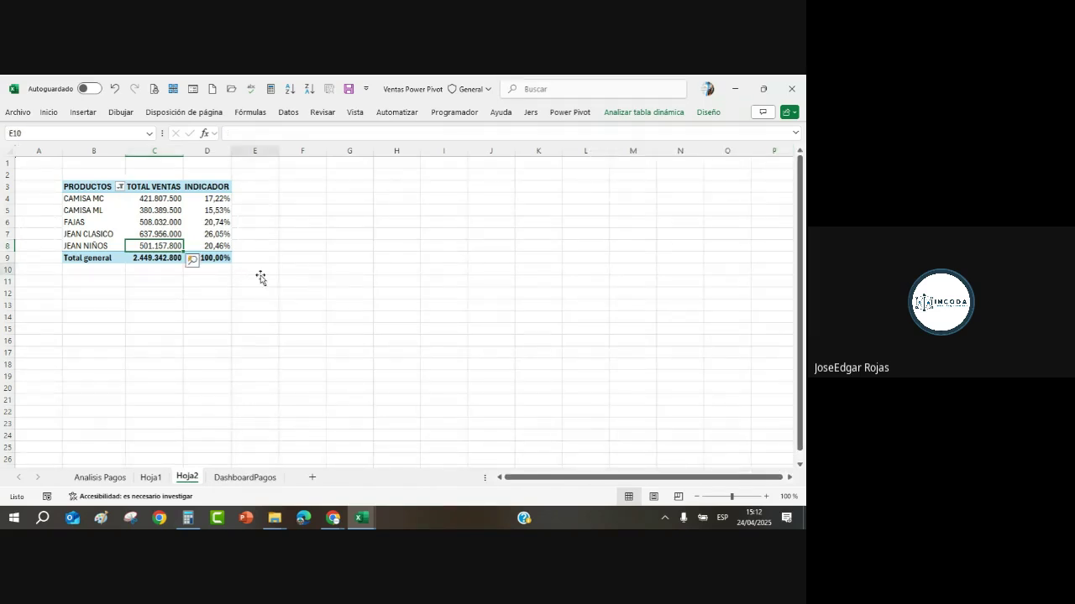
Apply the purple pivot table style from the Medio group to the filtered product table.
left_click(112, 223)
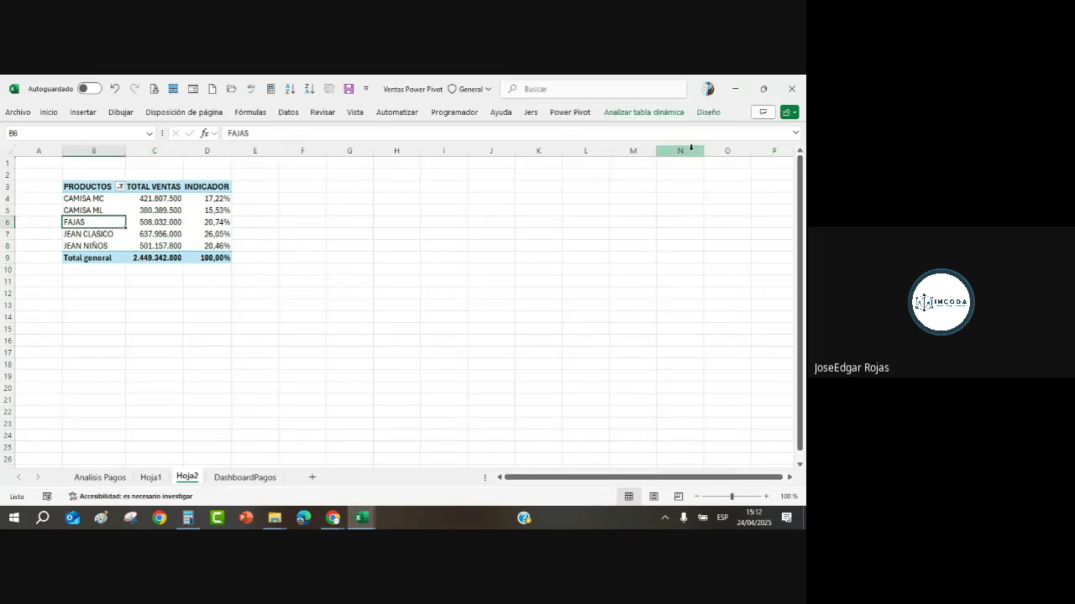
left_click(170, 212)
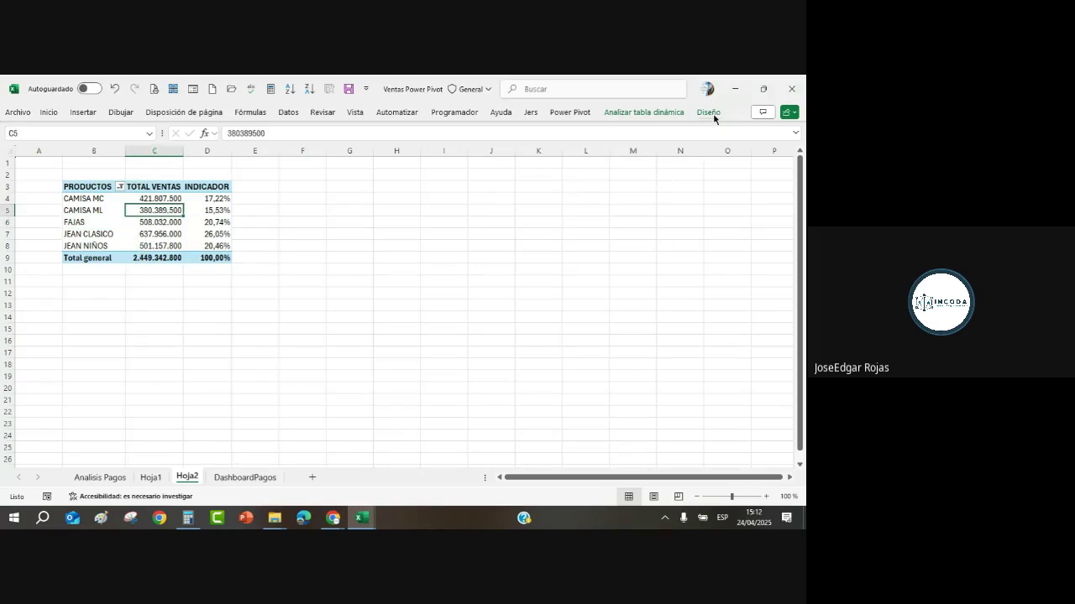
left_click(708, 114)
left_click(659, 145)
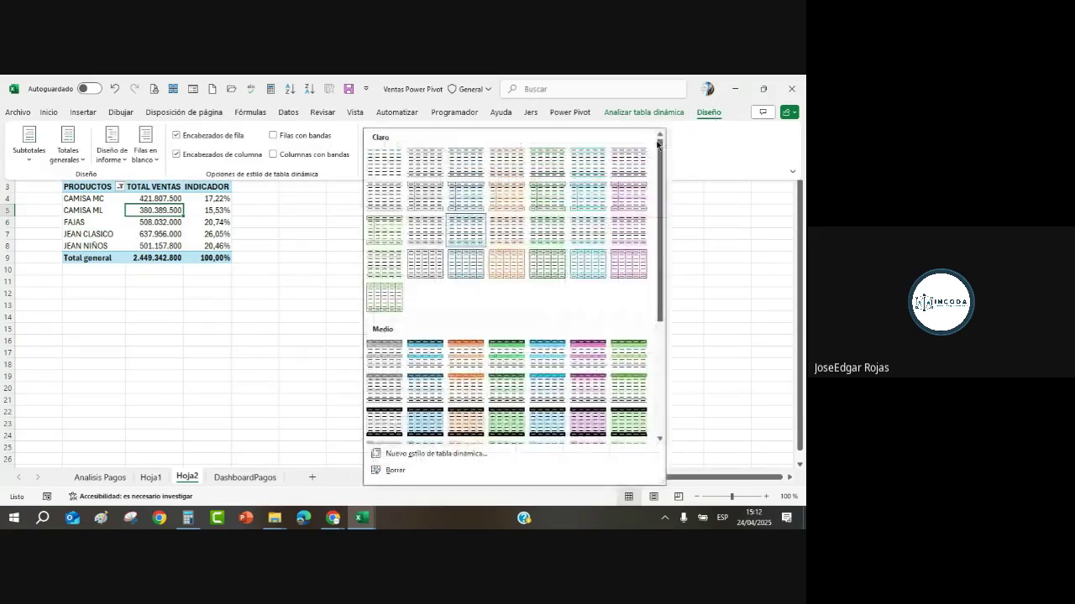
left_click(588, 366)
left_click(373, 327)
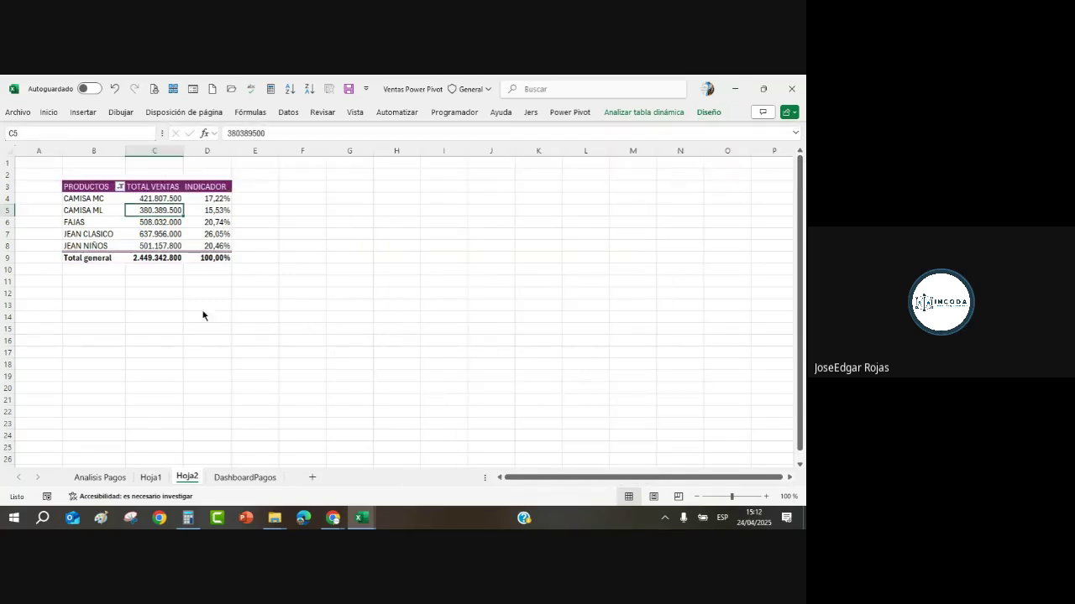
Give the Total general row a dark purple fill and white font.
left_click(67, 258)
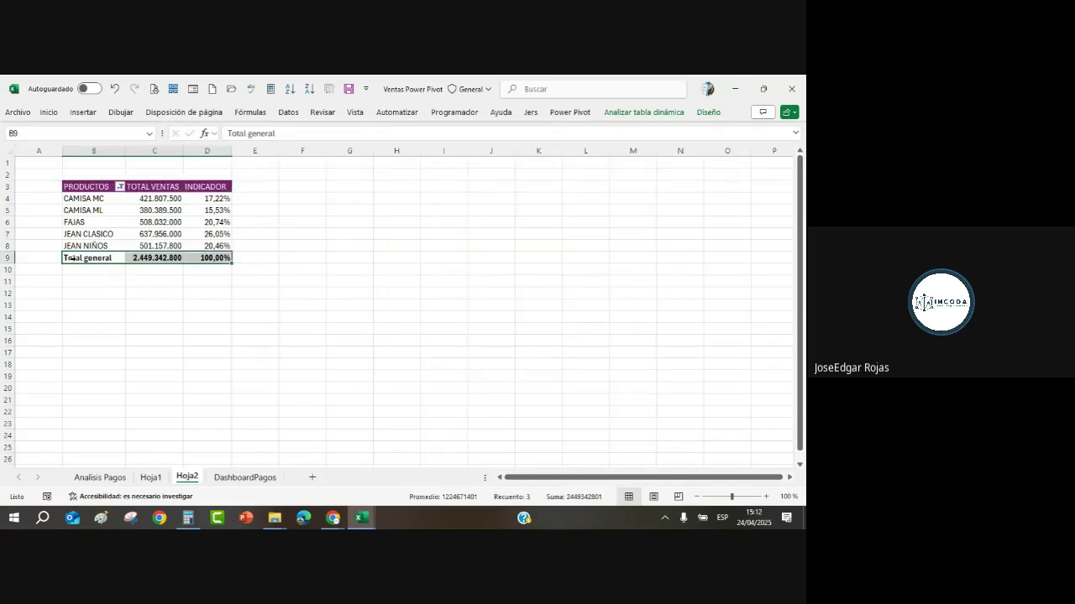
left_click(49, 112)
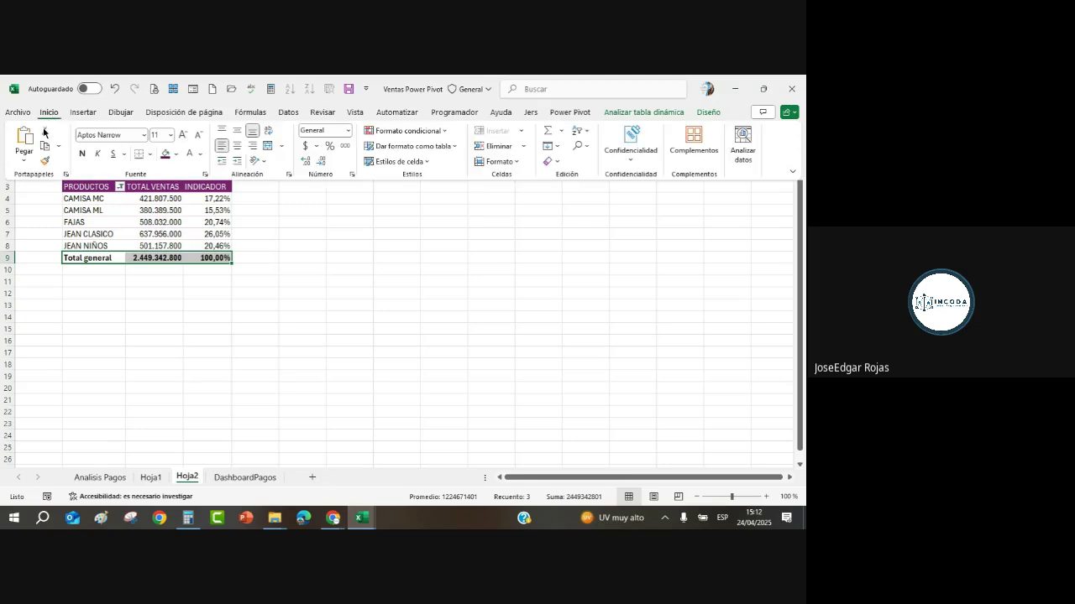
left_click(166, 153)
left_click(190, 155)
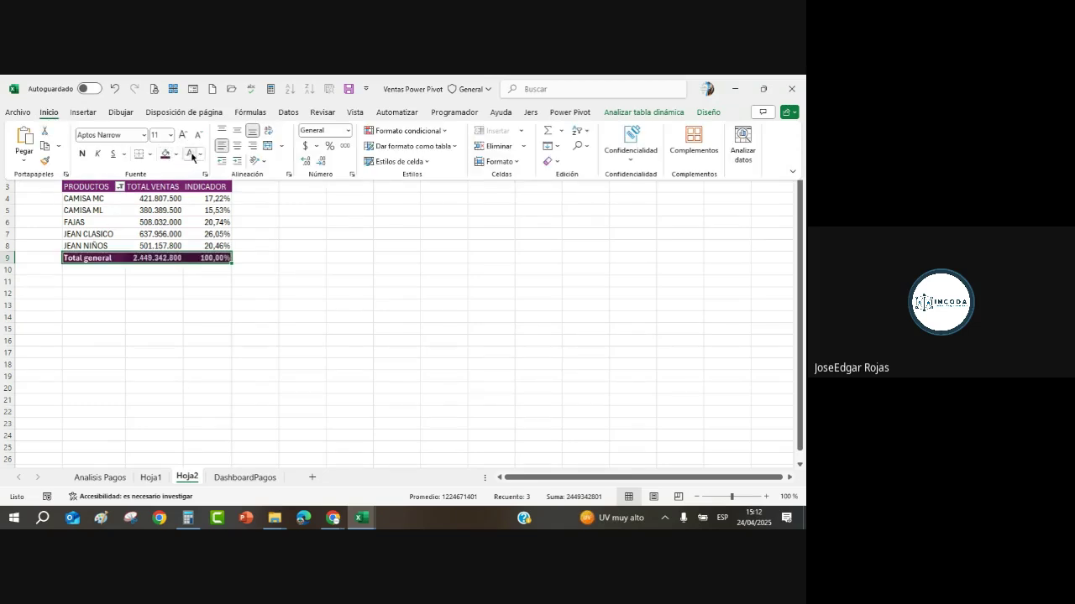
left_click(288, 349)
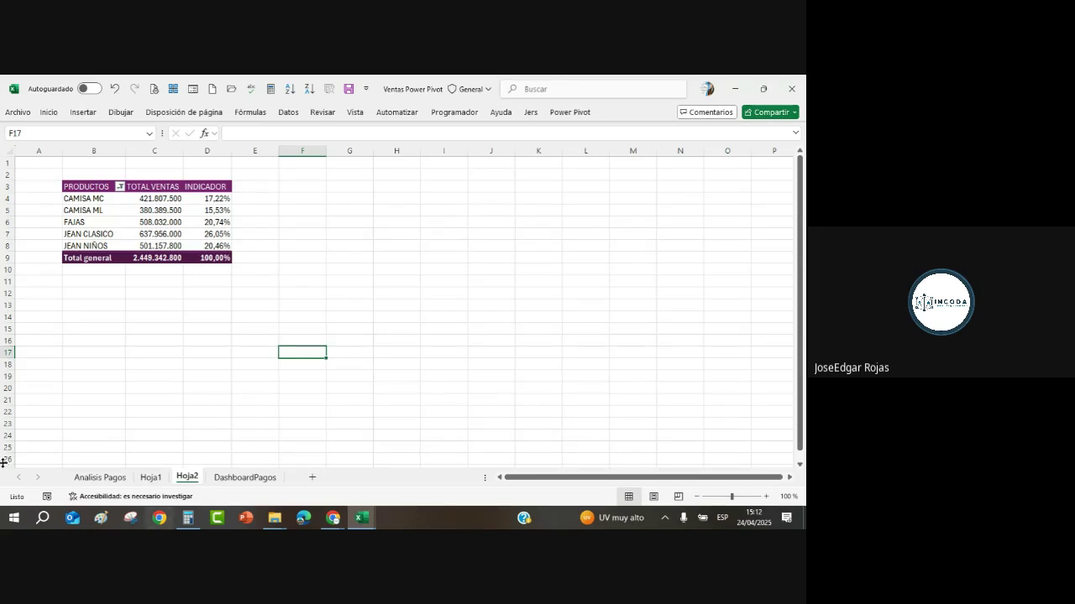
Insert a Combinado pivot chart with TOTAL VENTAS as clustered columns and INDICADOR as a line on the secondary axis.
left_click(150, 225)
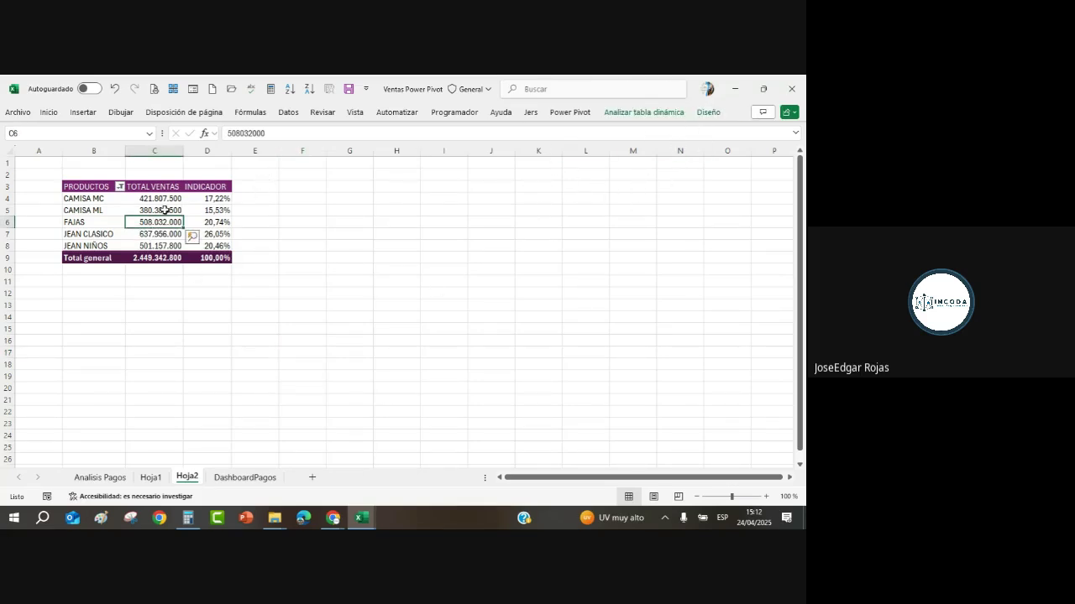
left_click(642, 113)
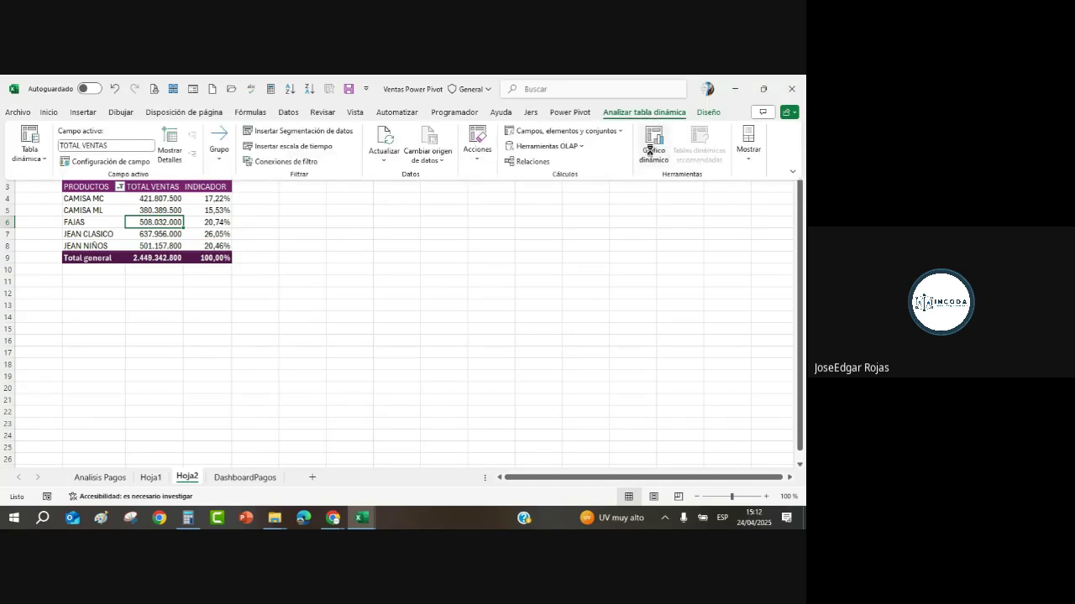
left_click(649, 151)
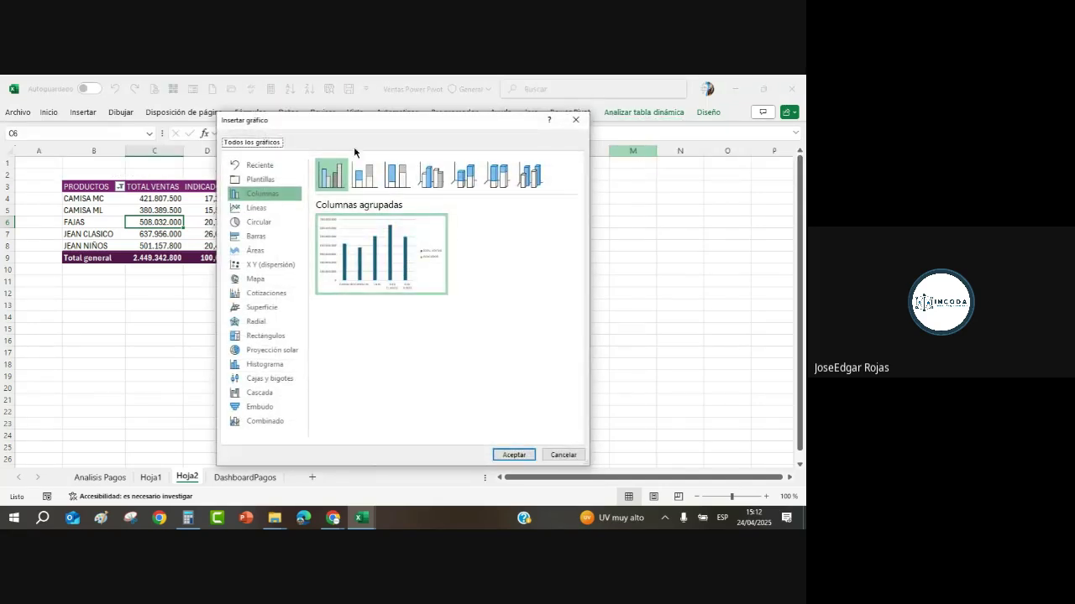
left_click_drag(391, 126, 517, 137)
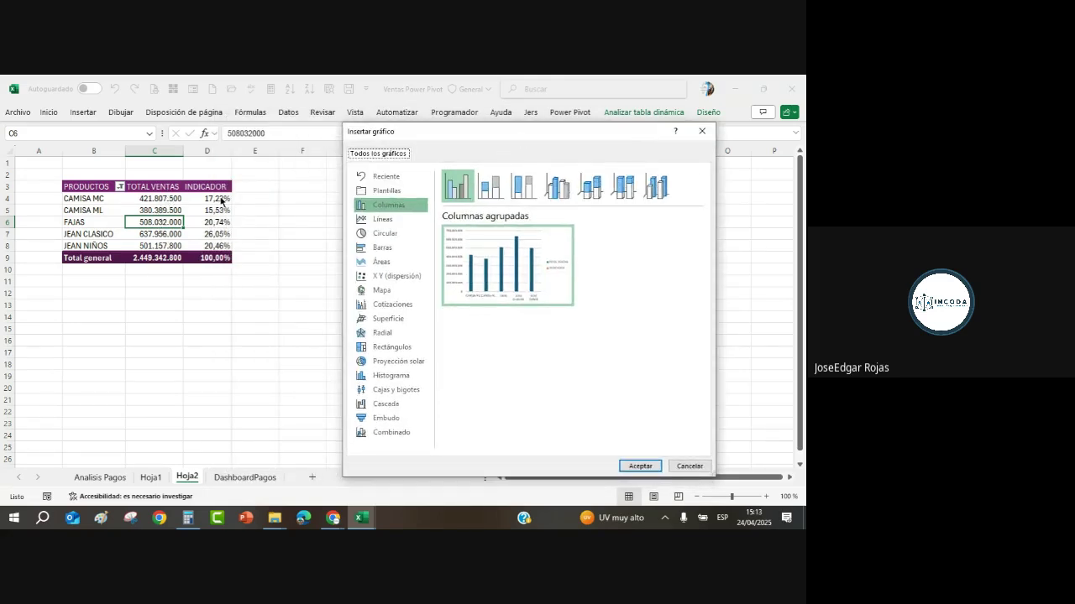
left_click(394, 433)
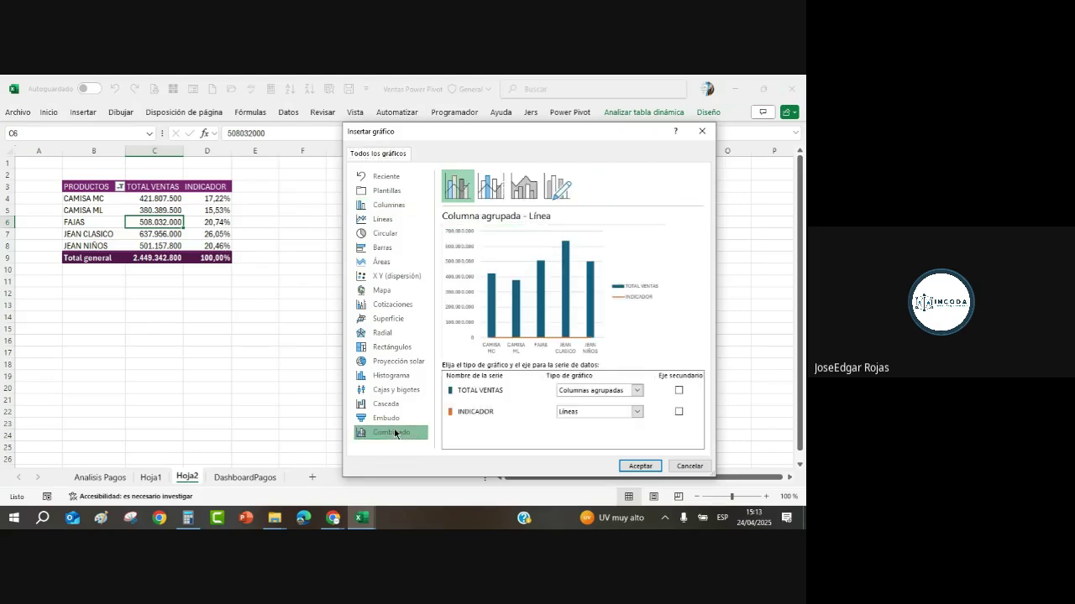
left_click(494, 188)
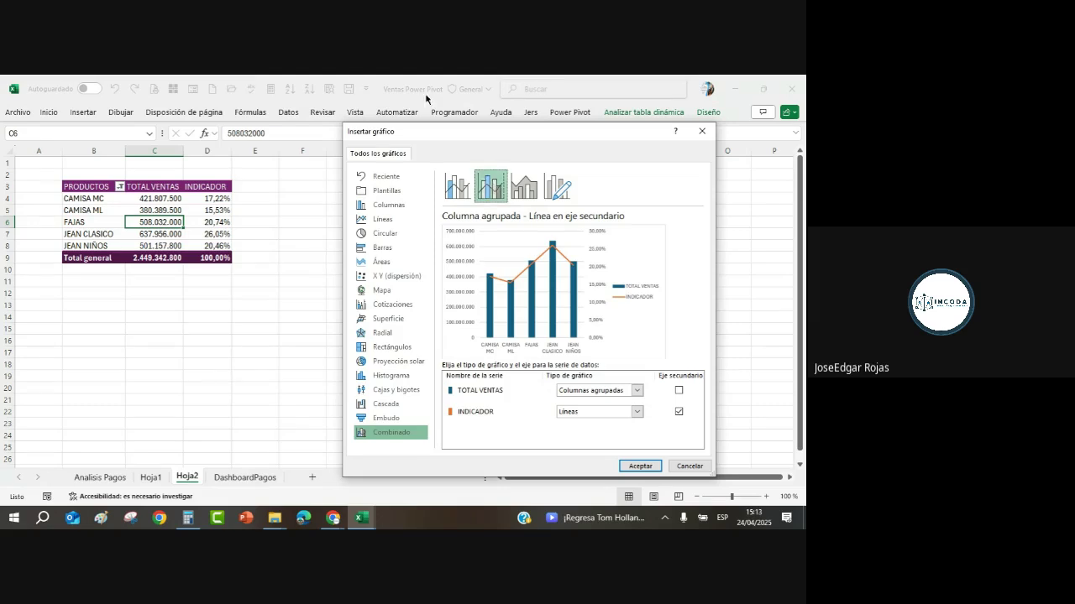
left_click(640, 466)
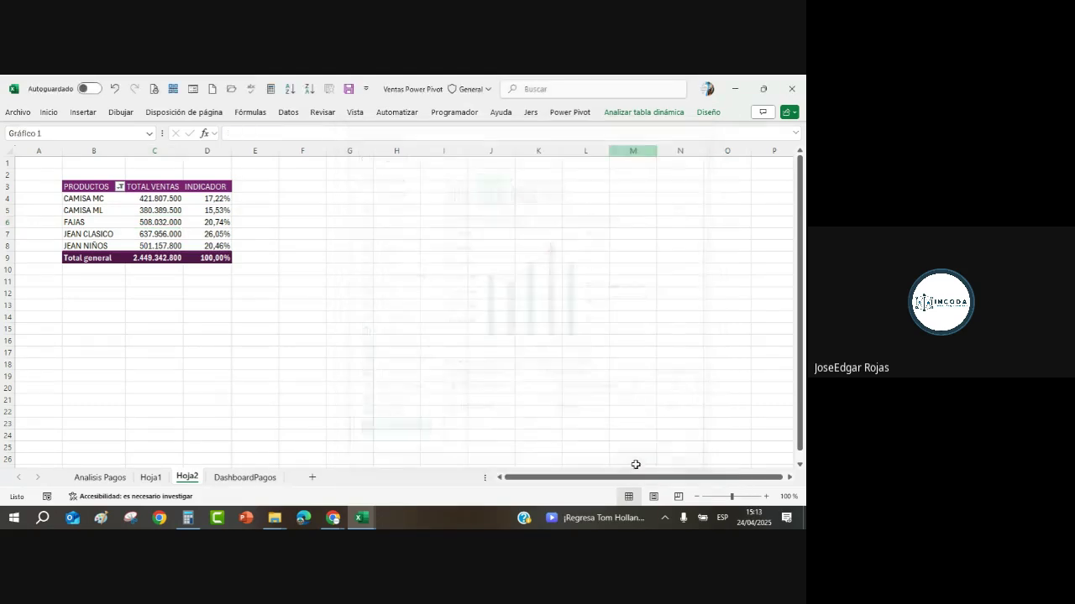
Move the combined chart up beside the product pivot table and widen it to span about columns F to M.
left_click_drag(491, 257, 507, 193)
left_click_drag(559, 248, 634, 249)
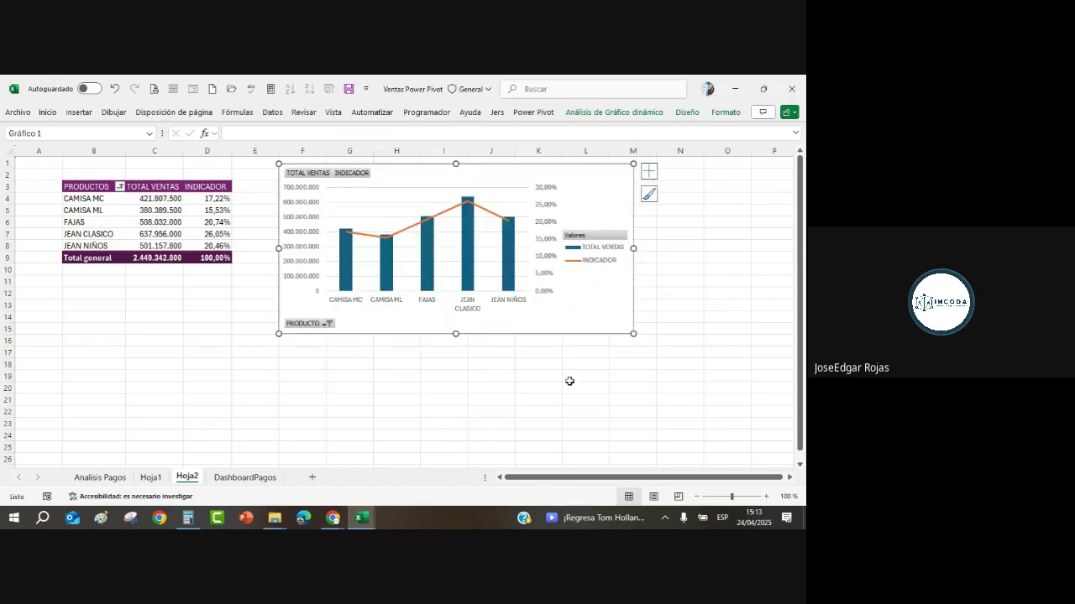
left_click(124, 427)
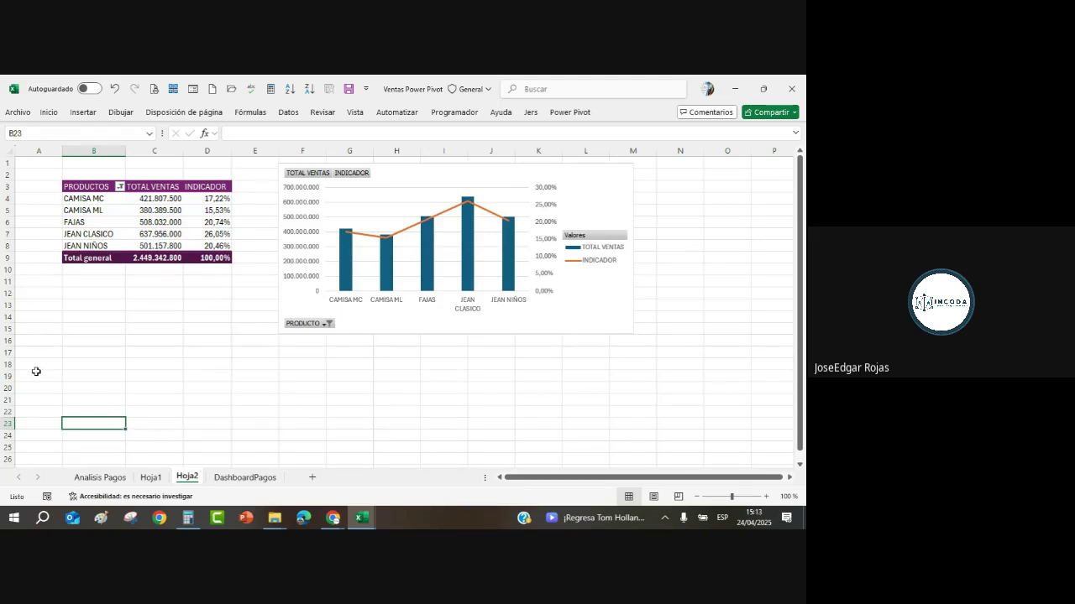
Try inserting a pivot table at cell B20 of Hoja2 from an external source, using Tablas del modelo de datos del libro.
left_click(101, 390)
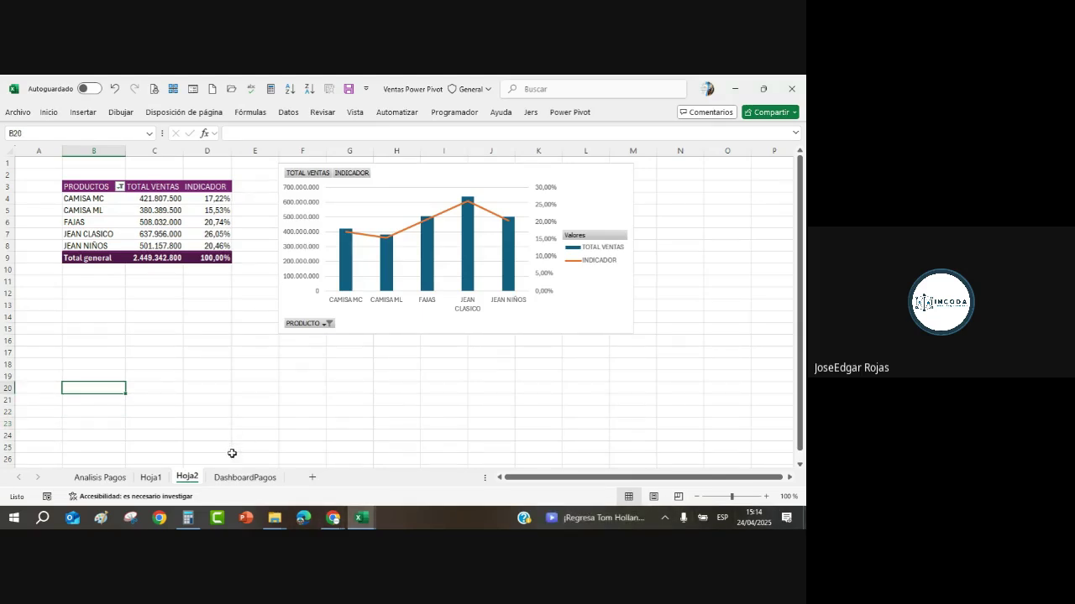
left_click(84, 112)
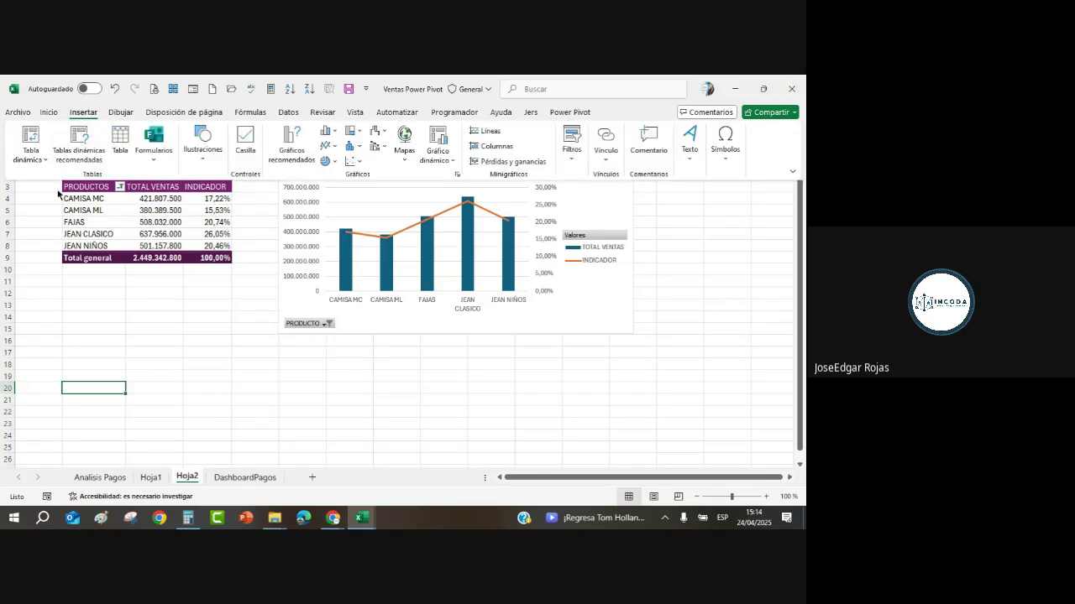
left_click(45, 159)
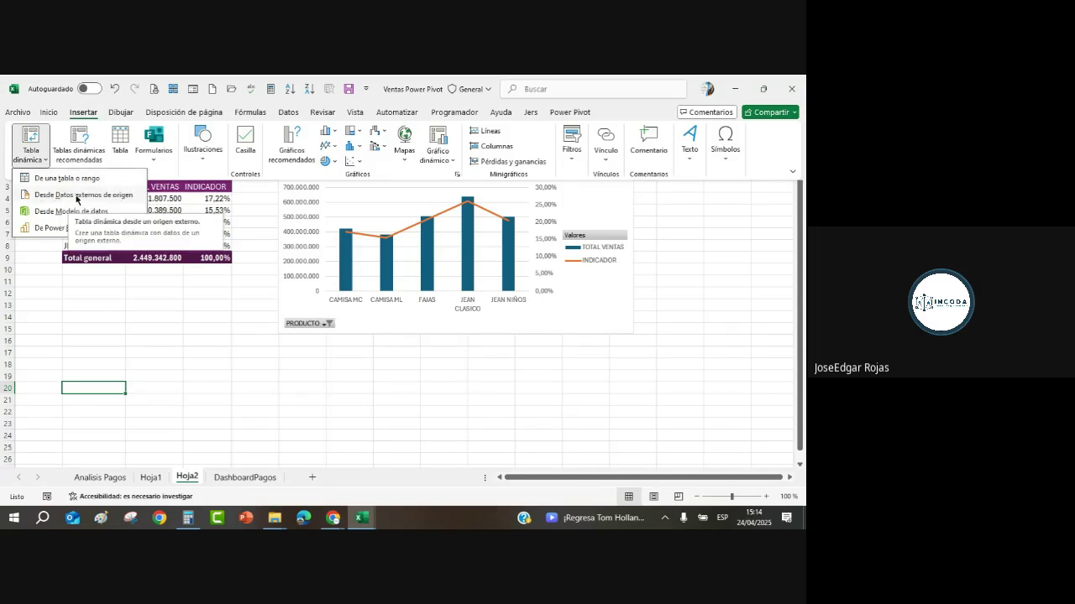
left_click(47, 162)
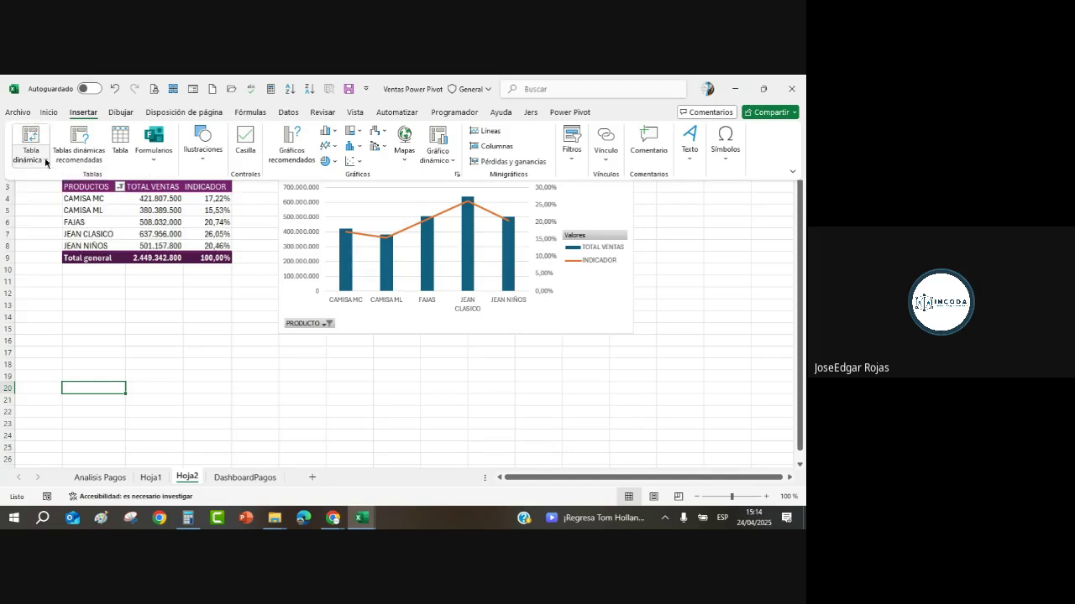
left_click(46, 162)
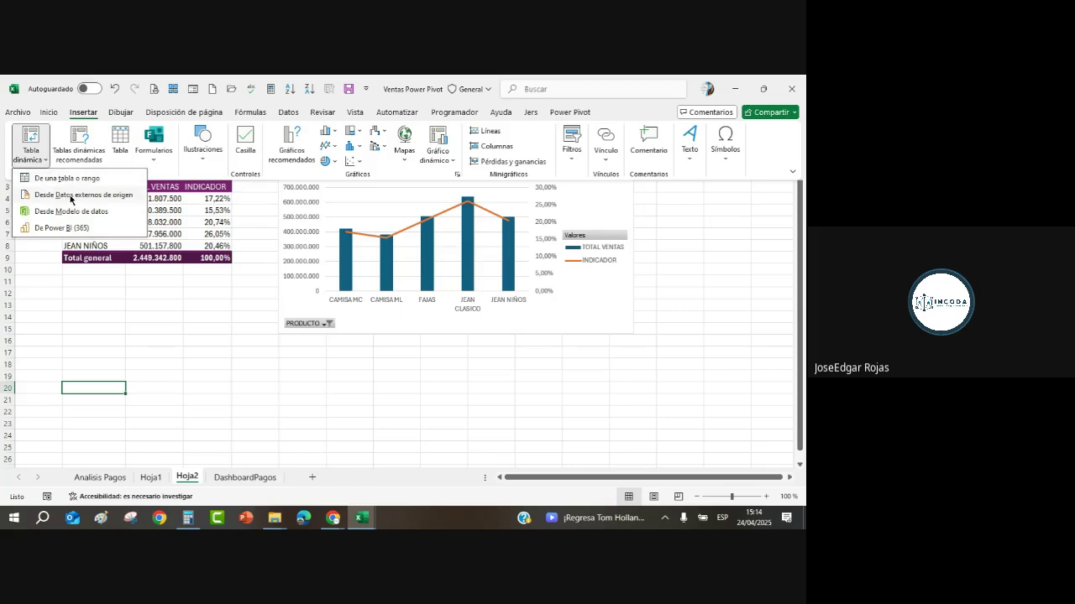
left_click(71, 196)
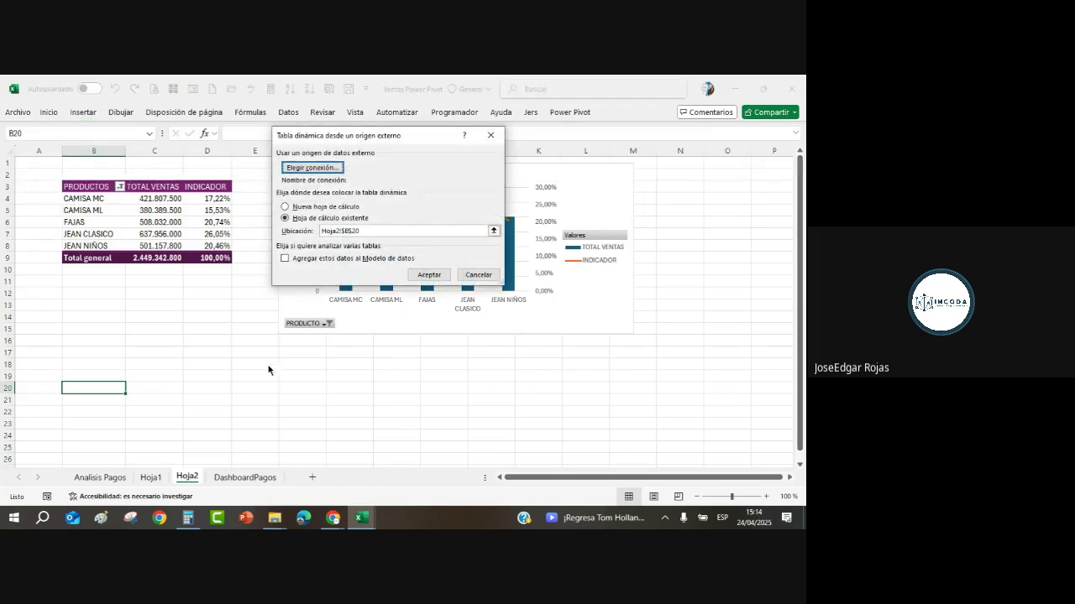
left_click(313, 168)
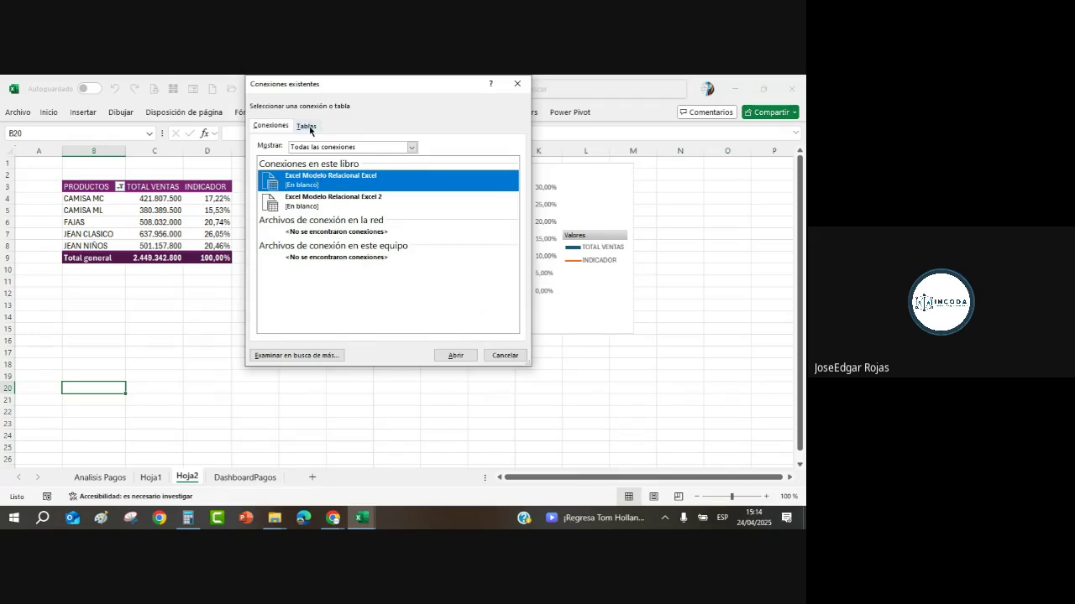
left_click(307, 126)
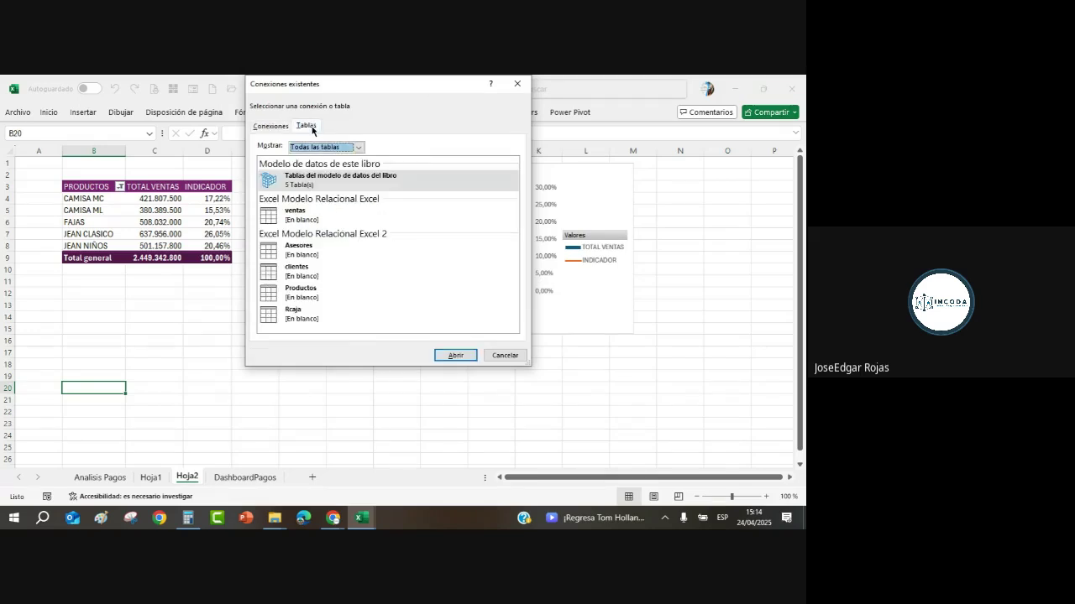
left_click(308, 183)
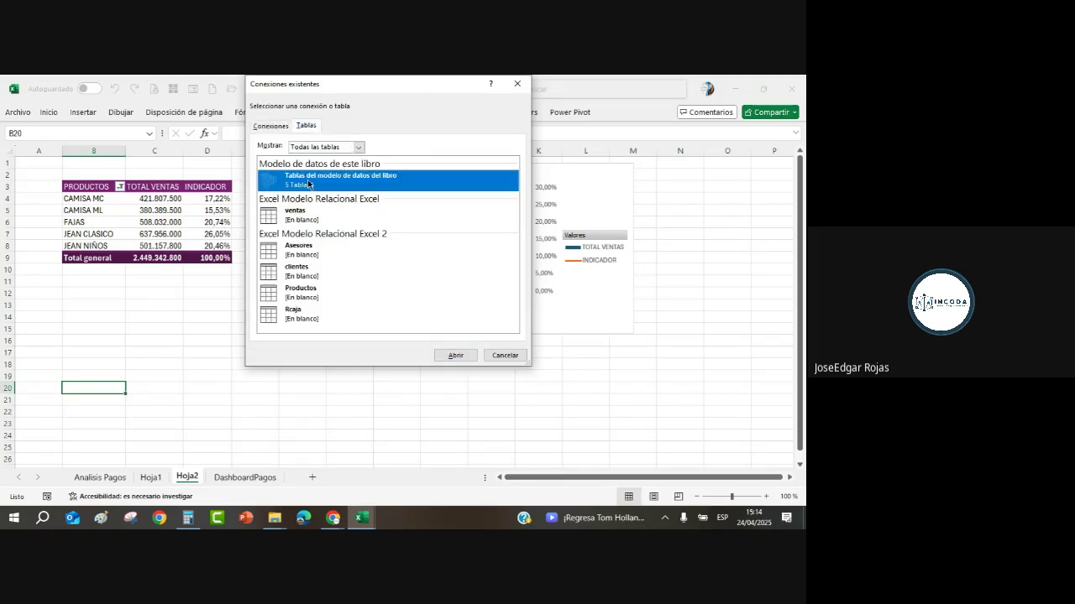
left_click(451, 356)
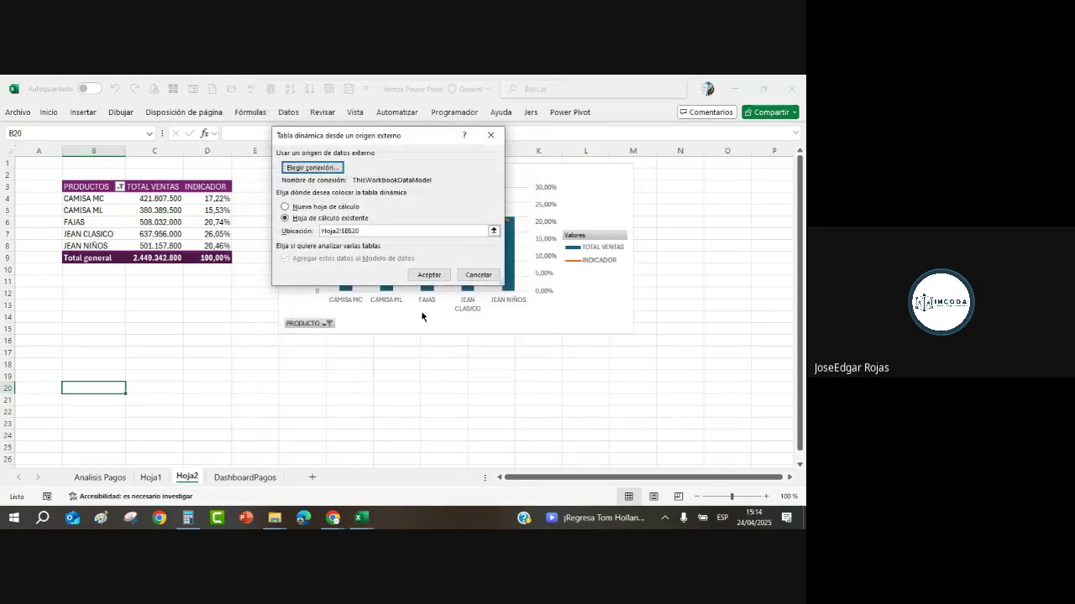
left_click(431, 283)
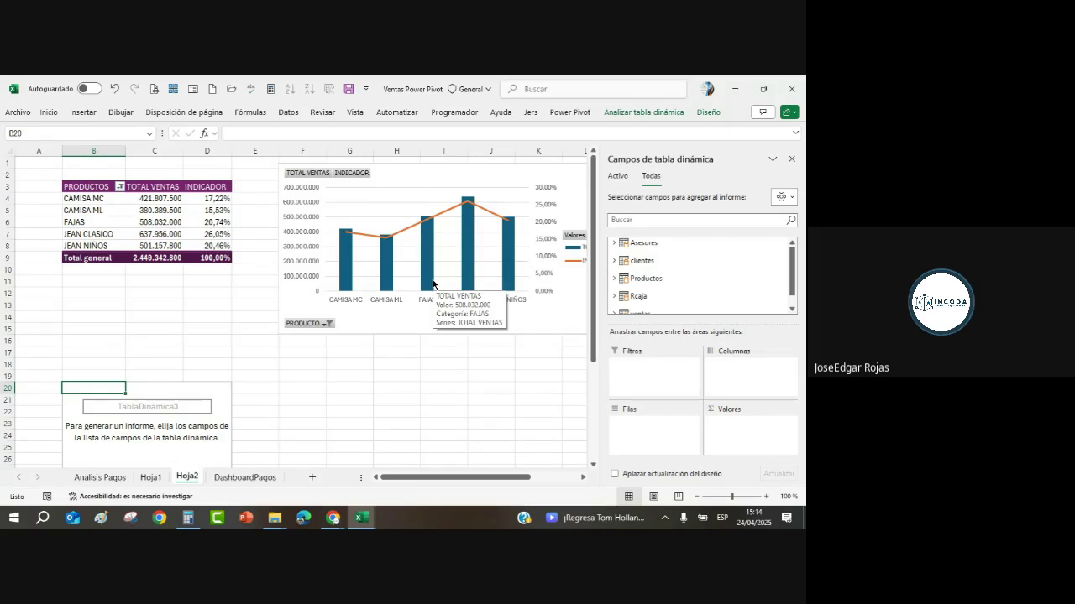
key("ctrl+z")
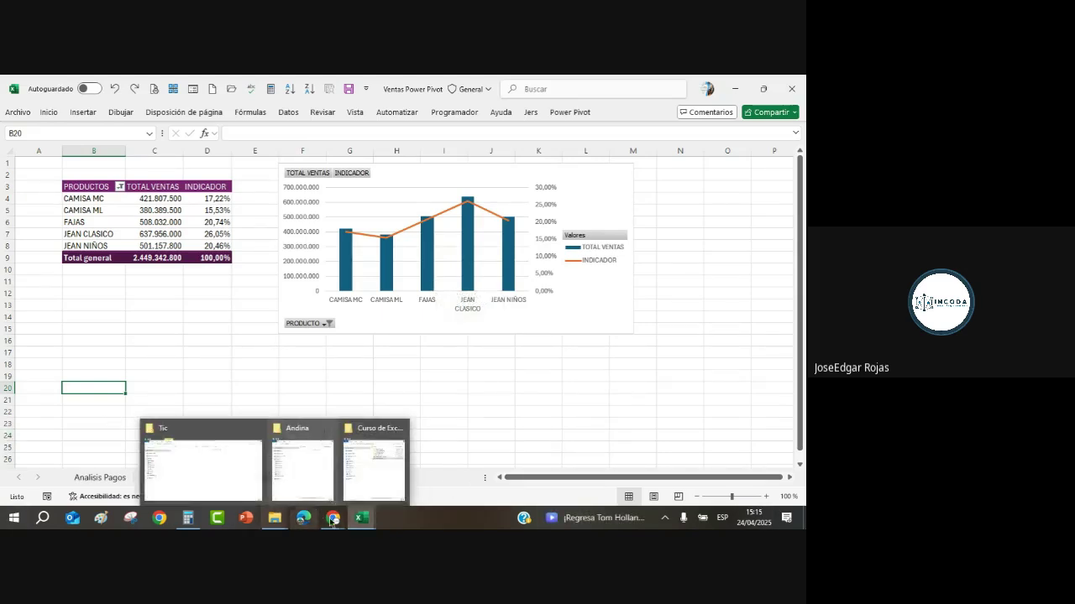
Switch to the Power Pivot window's data view and create a pivot table from it in the existing worksheet at Hoja2 B20.
mouse_move(361, 519)
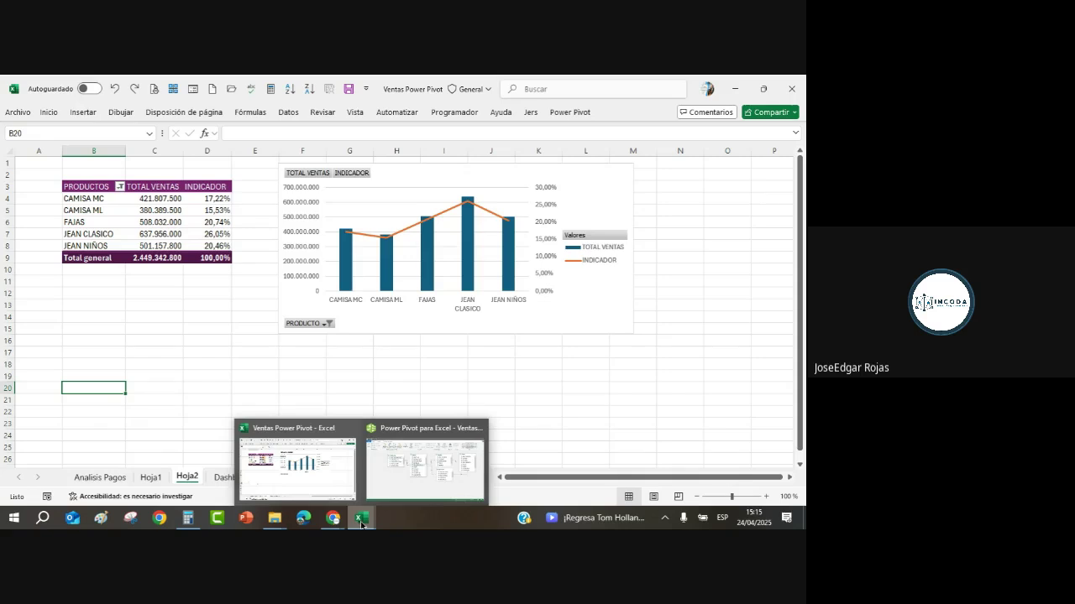
left_click(438, 474)
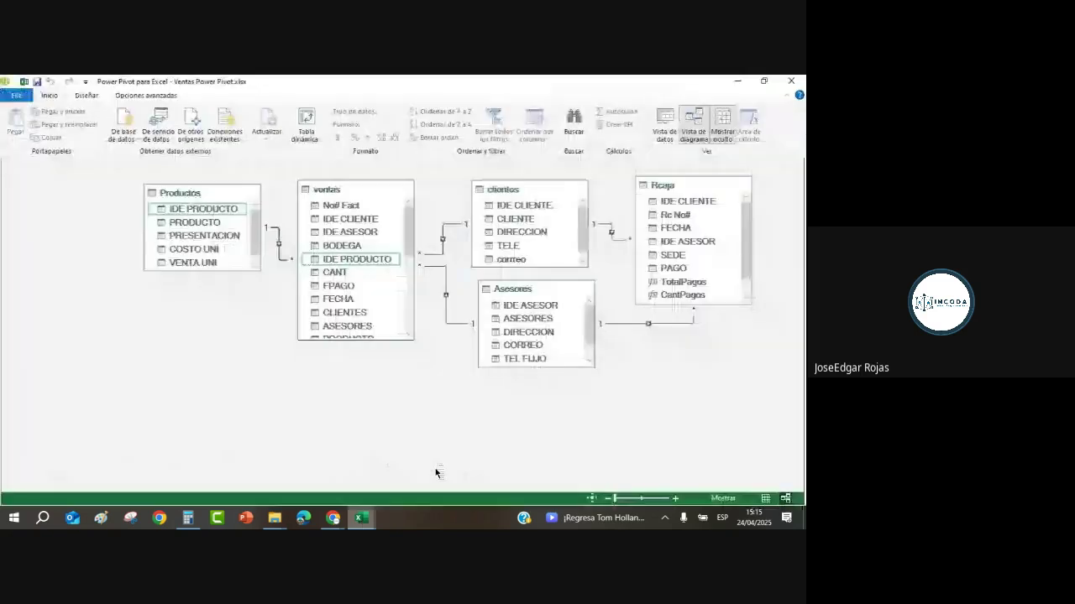
left_click(665, 124)
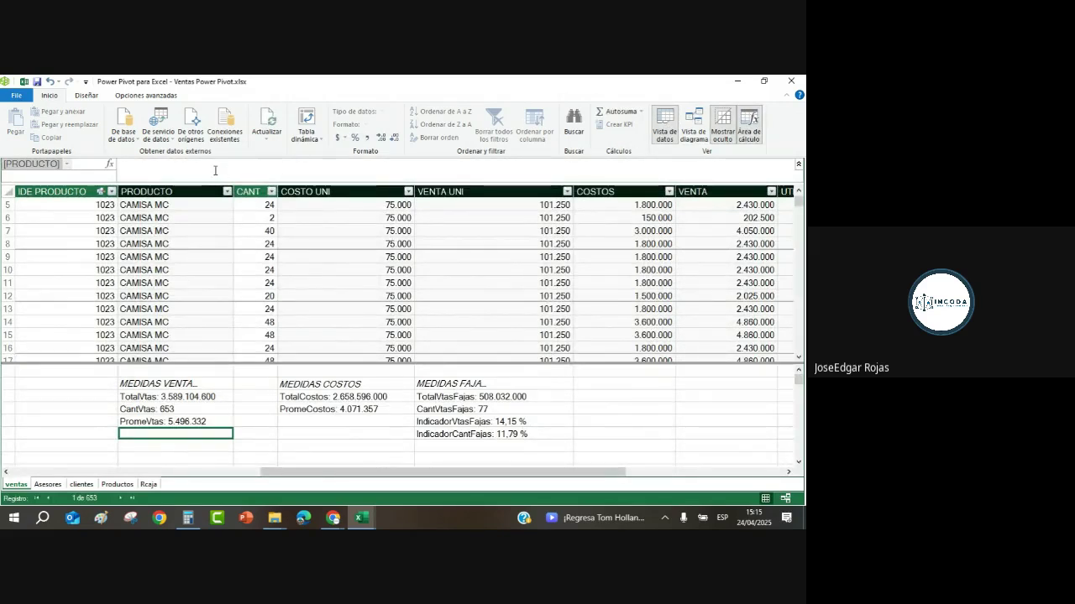
left_click(317, 141)
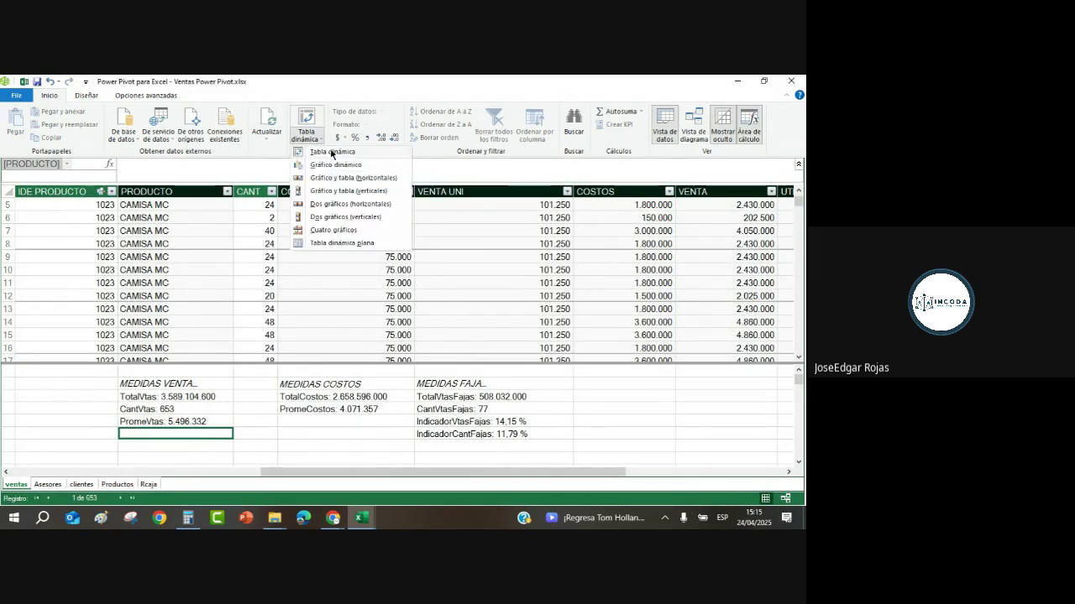
left_click(348, 191)
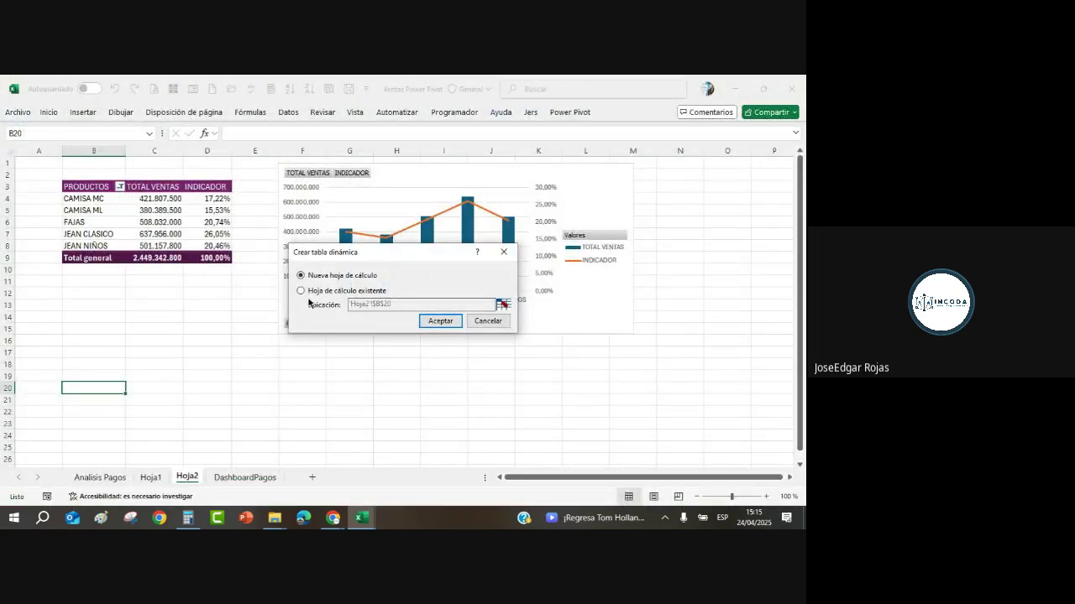
left_click(307, 291)
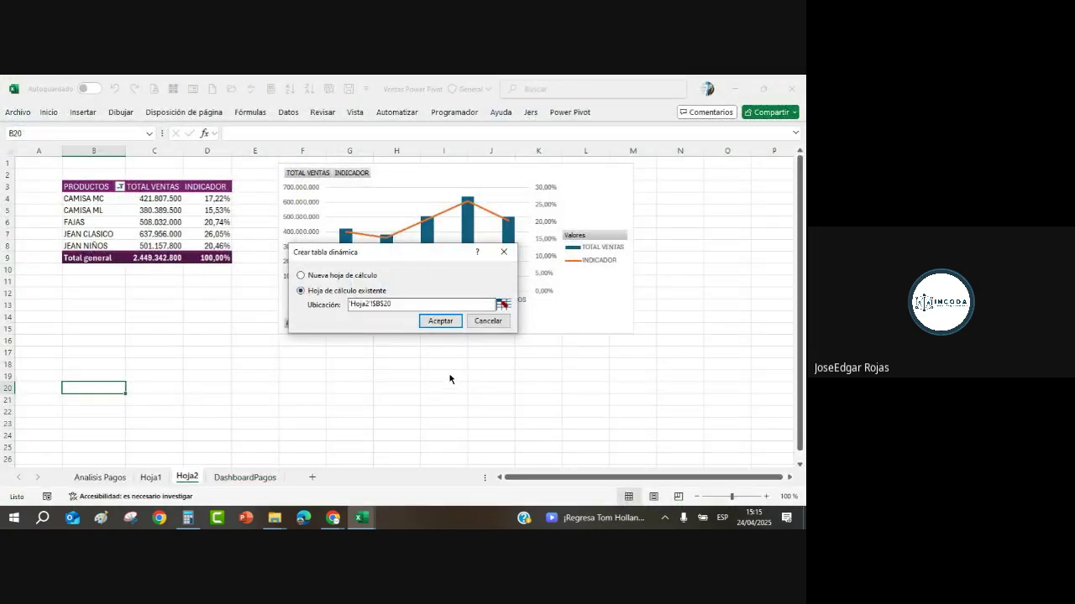
left_click(440, 322)
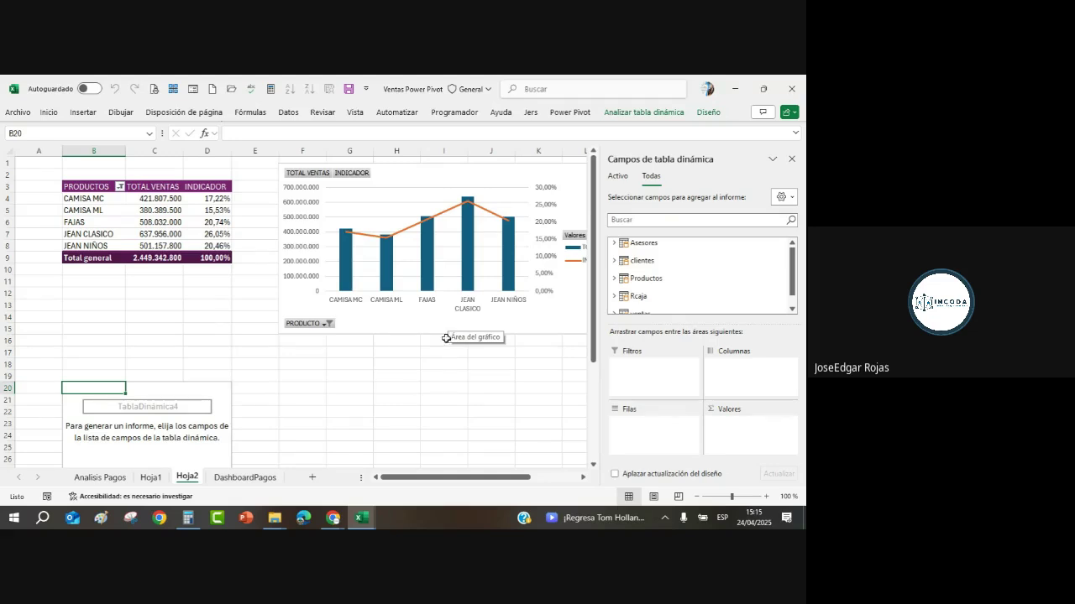
Delete the rows from 19 through 92 on Hoja2 to remove the empty pivot table.
left_click(339, 412)
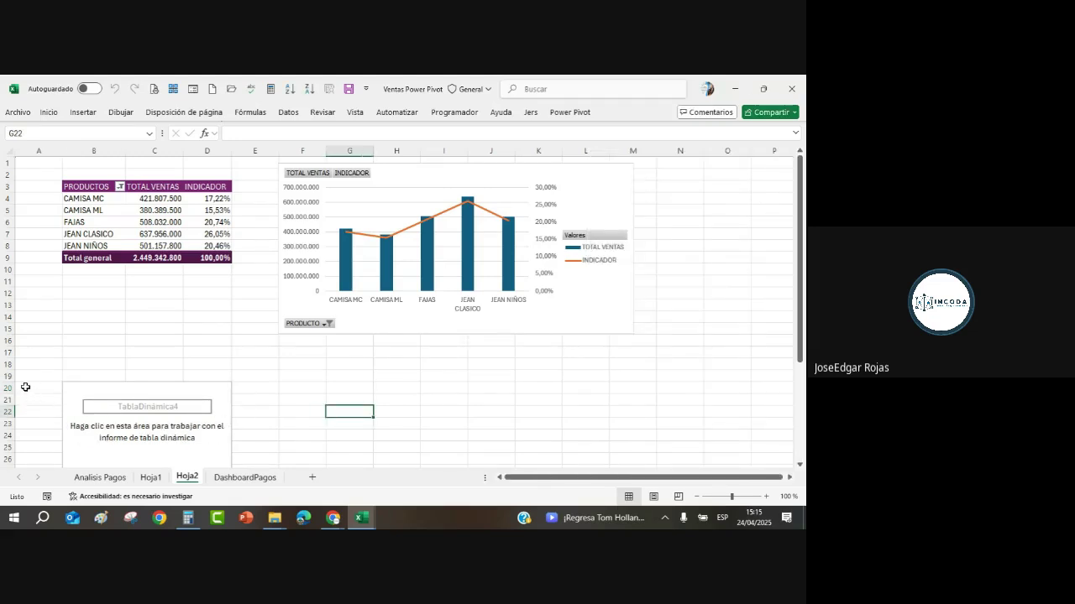
left_click_drag(7, 376, 16, 524)
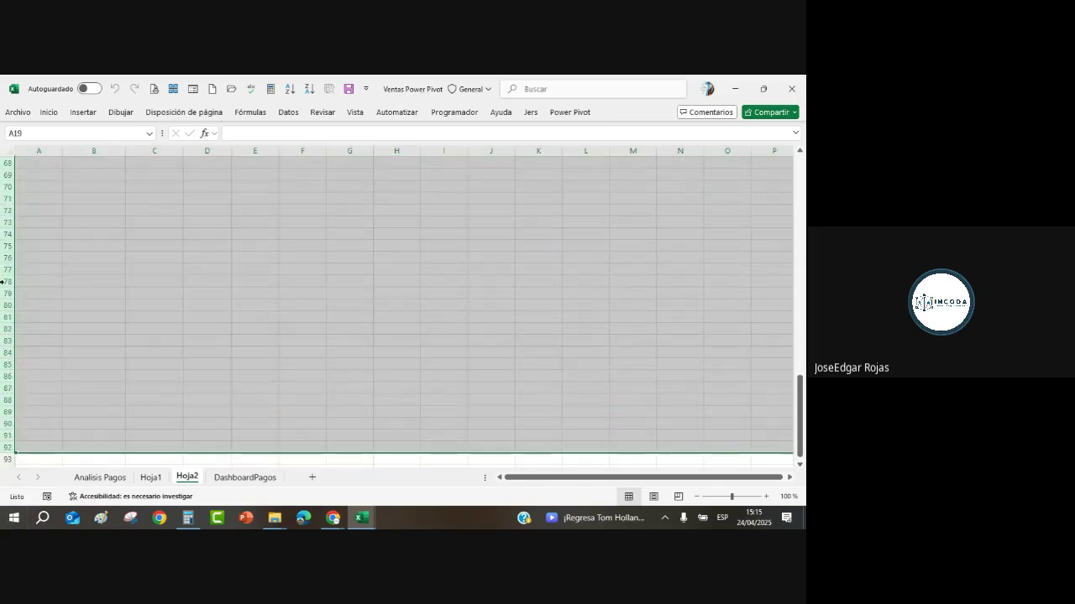
right_click(7, 251)
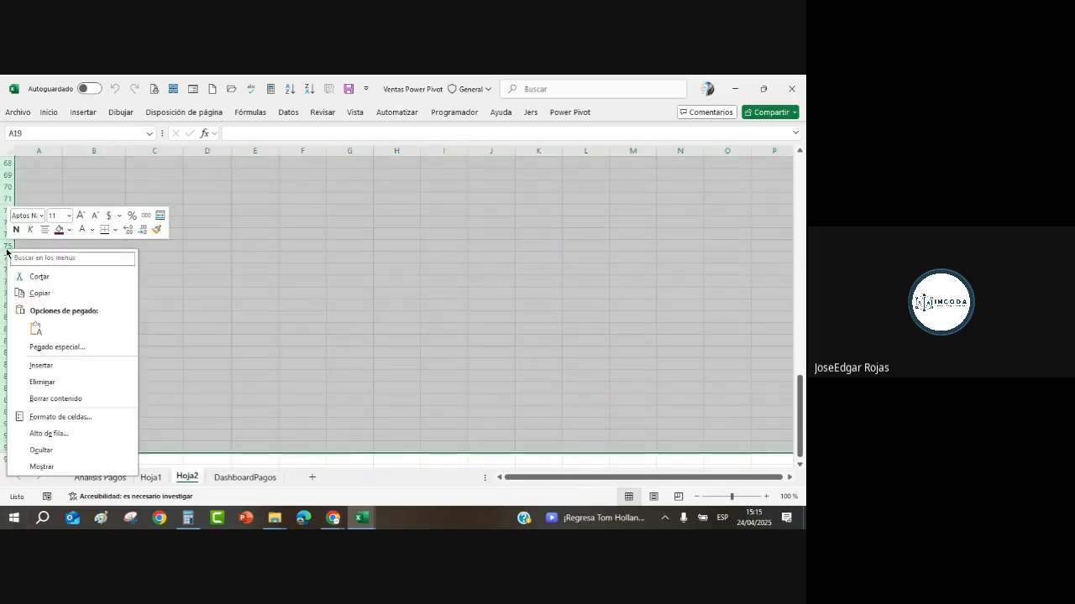
left_click(42, 382)
scroll(151, 352, "up", 5)
left_click(254, 364)
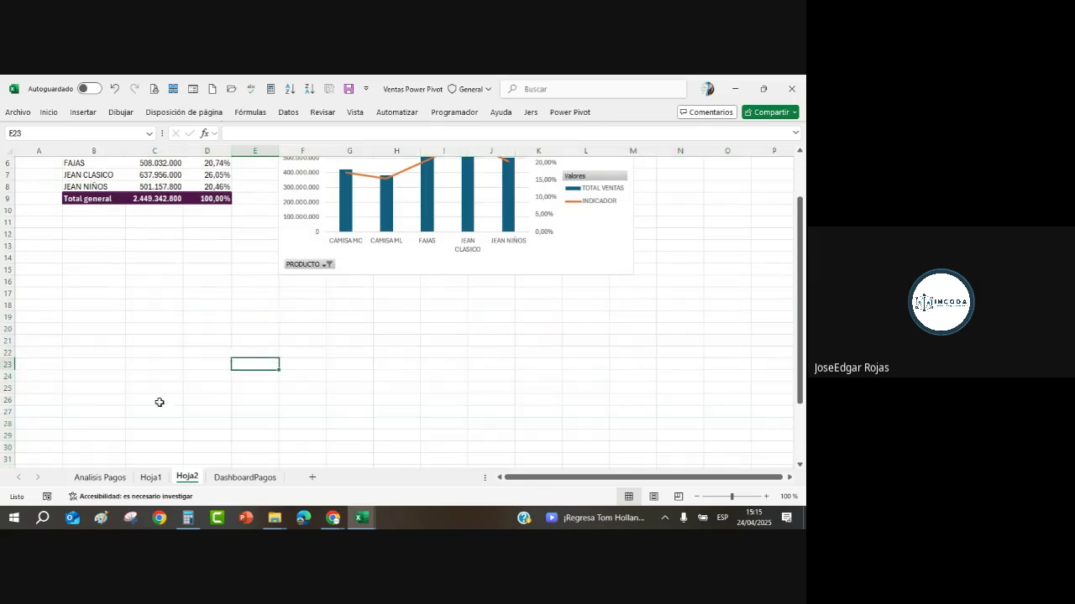
Try again to add a pivot table at B20 through the external data source option, choosing the workbook's data model tables as the connection.
left_click(87, 326)
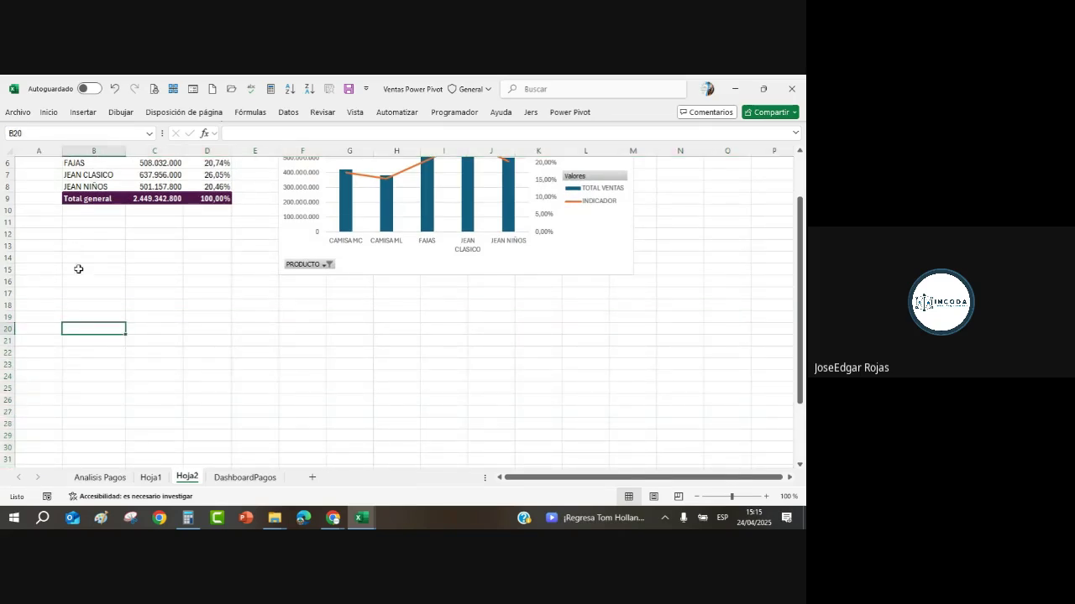
left_click(87, 112)
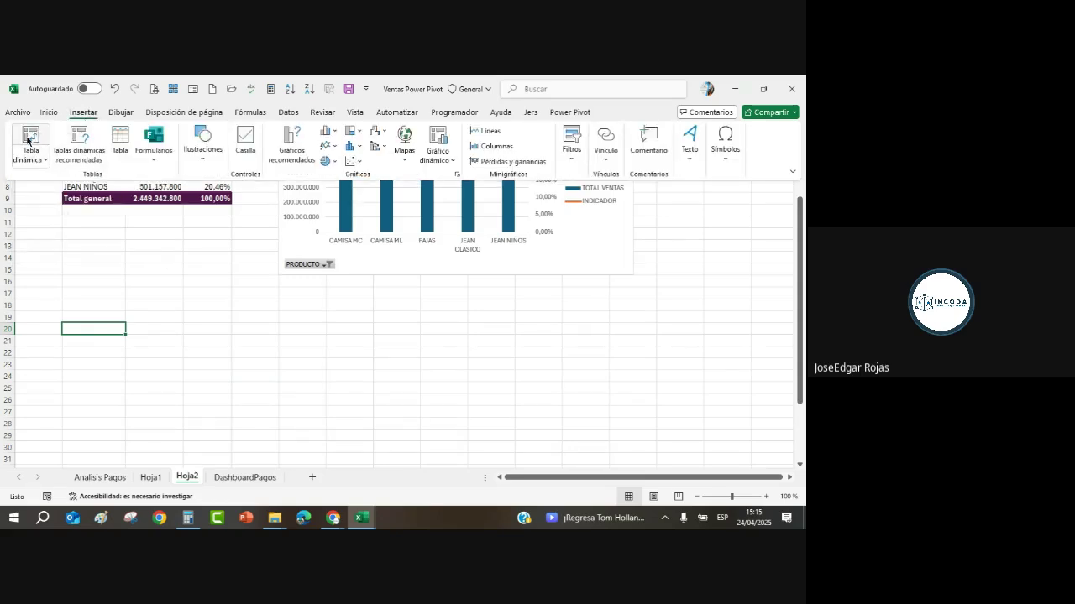
left_click(45, 162)
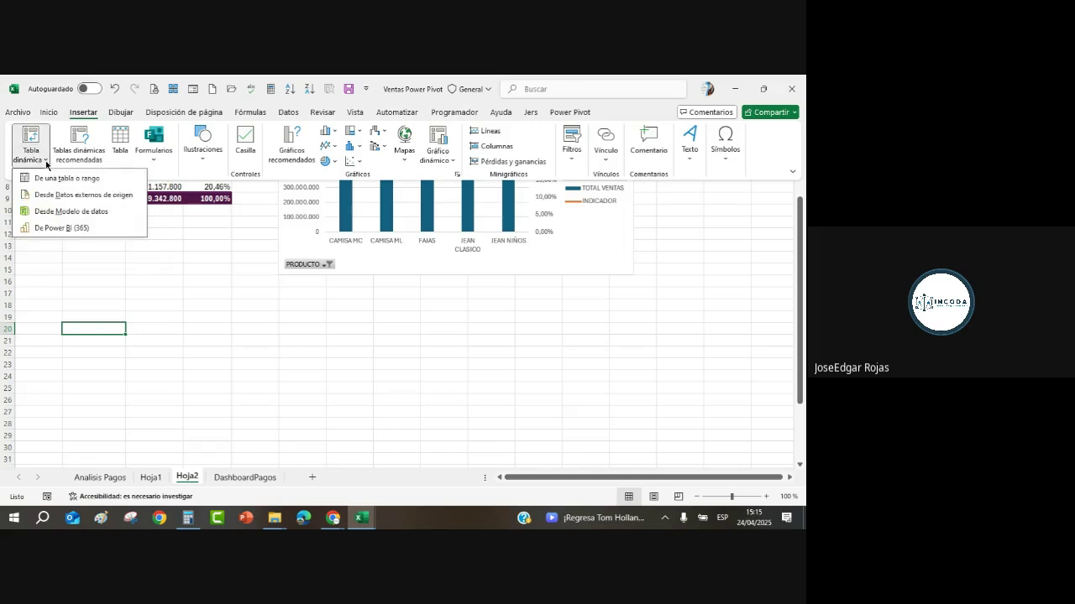
left_click(68, 198)
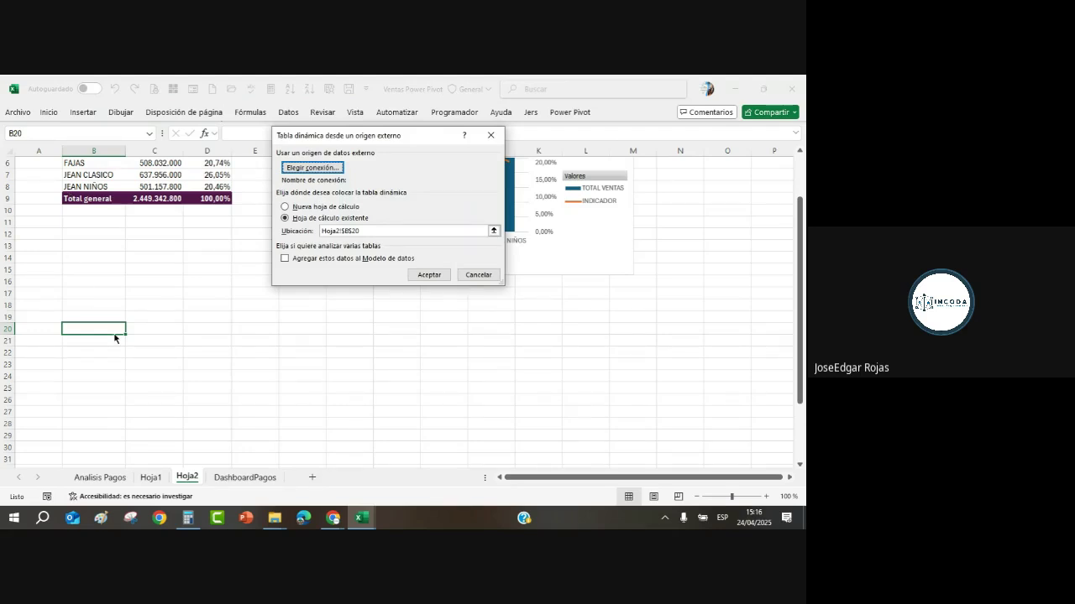
left_click(318, 168)
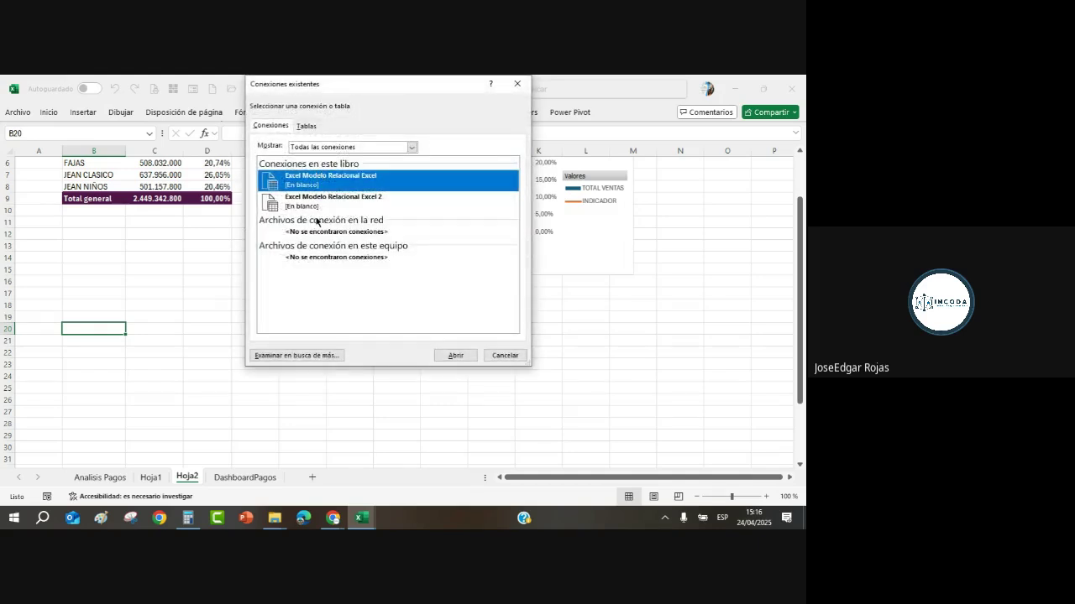
left_click(307, 126)
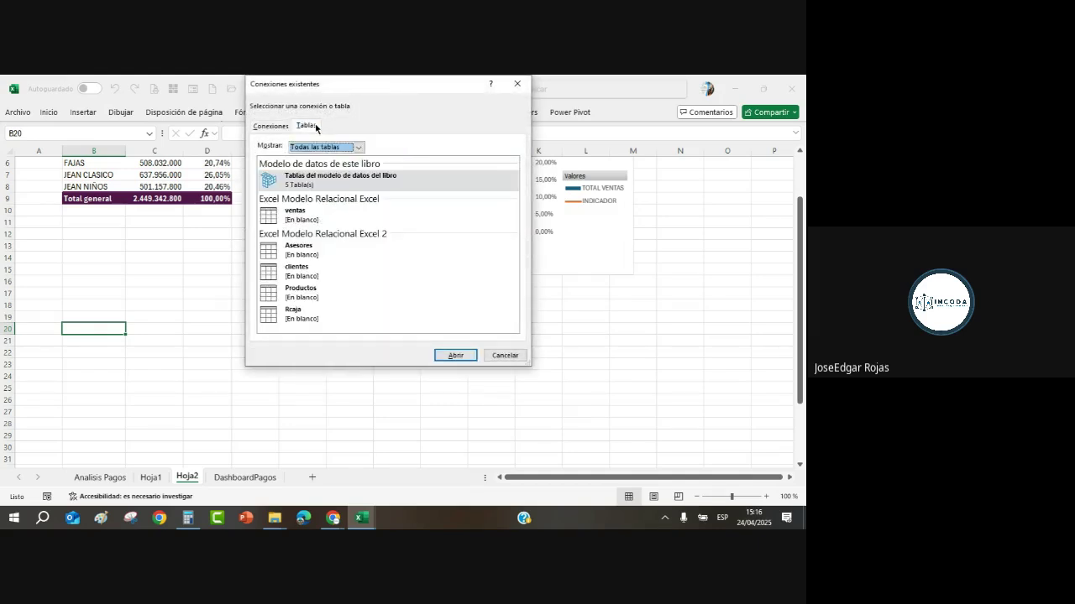
left_click(310, 183)
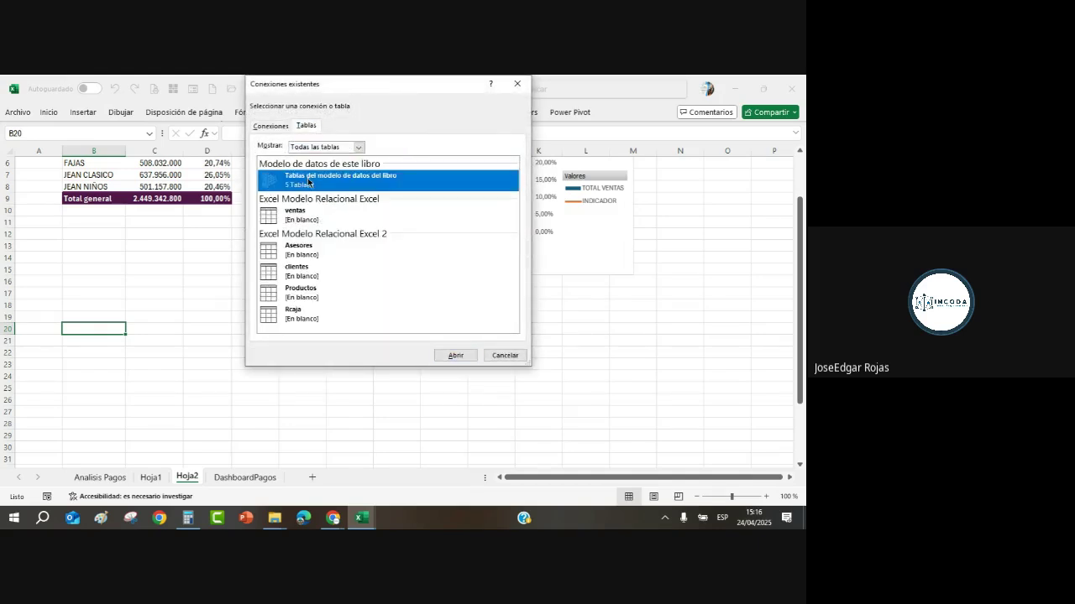
left_click(452, 355)
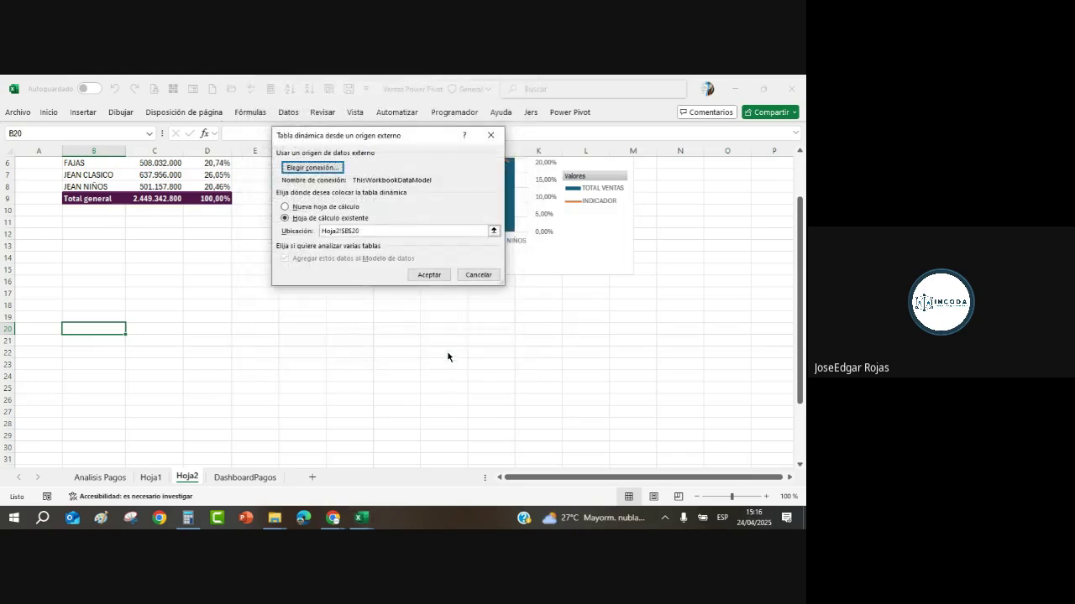
left_click(426, 277)
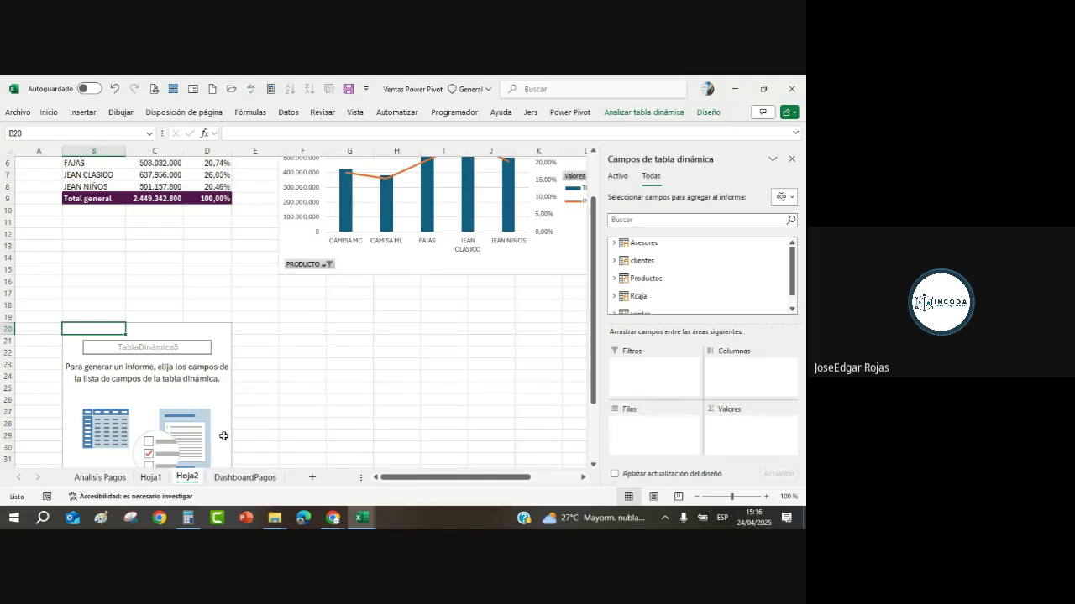
key("ctrl+z")
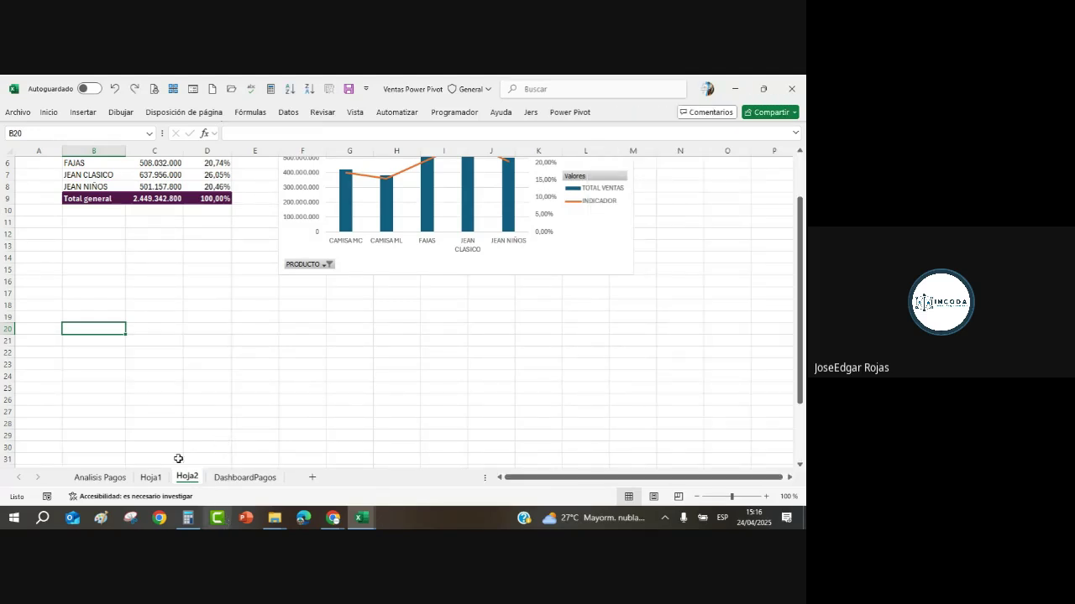
Select cell B16 on Hoja2 and switch to the Power Pivot window's data view of the ventas table.
scroll(199, 368, "up", 2)
left_click(159, 319)
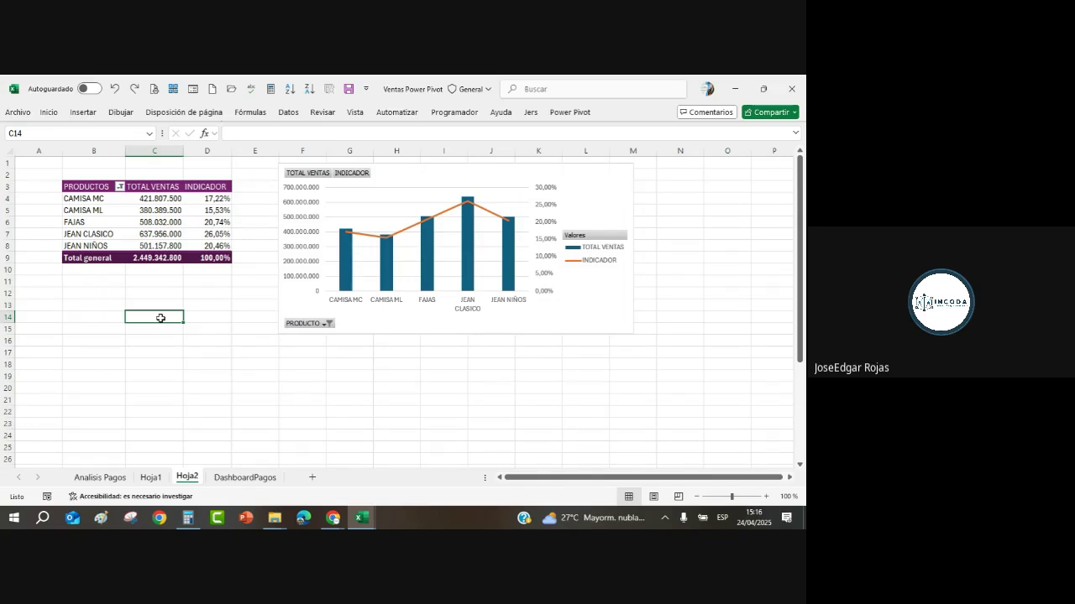
left_click(81, 340)
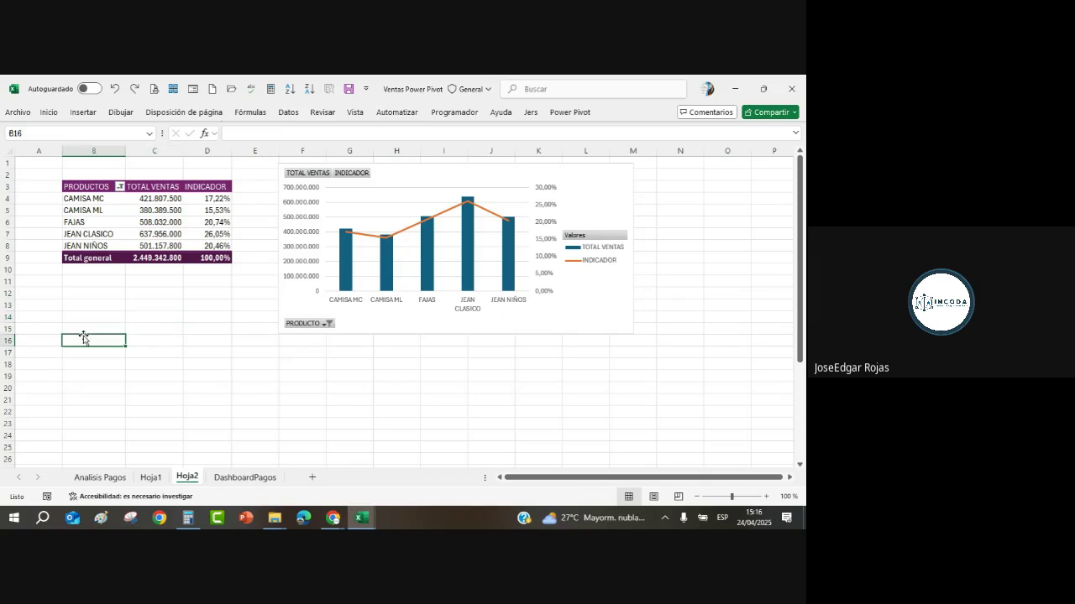
left_click(361, 518)
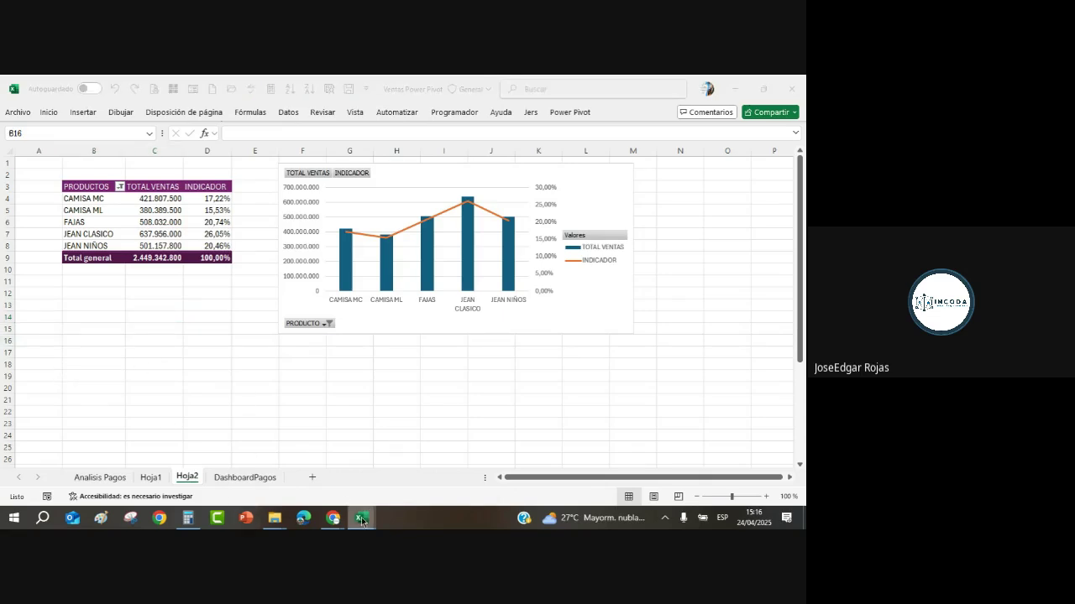
left_click(424, 464)
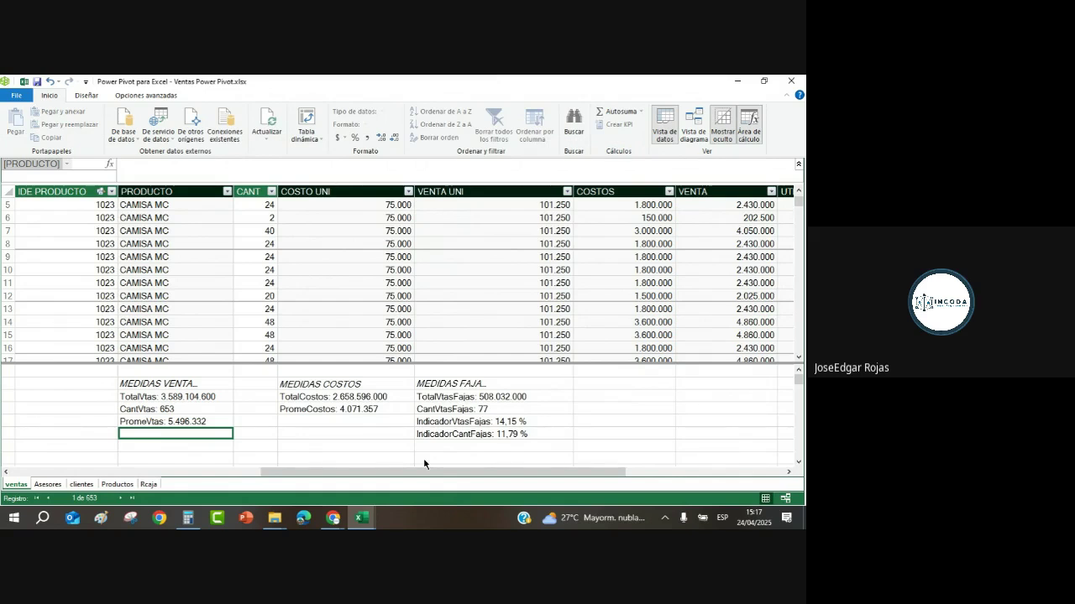
left_click(373, 269)
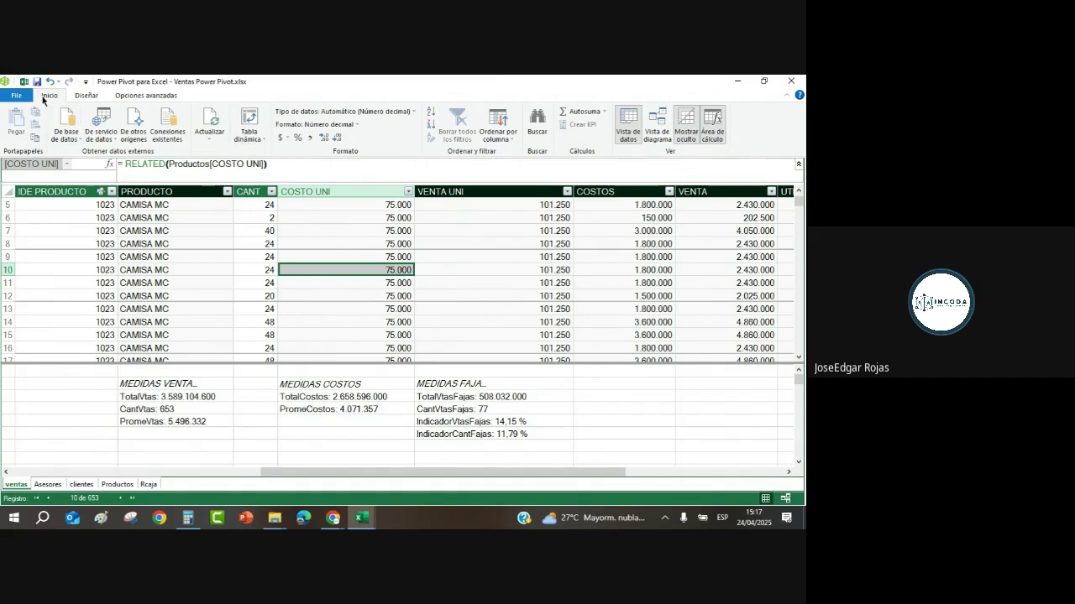
Create a pivot table from the data model in the existing worksheet at Hoja2 cell B18.
left_click(265, 143)
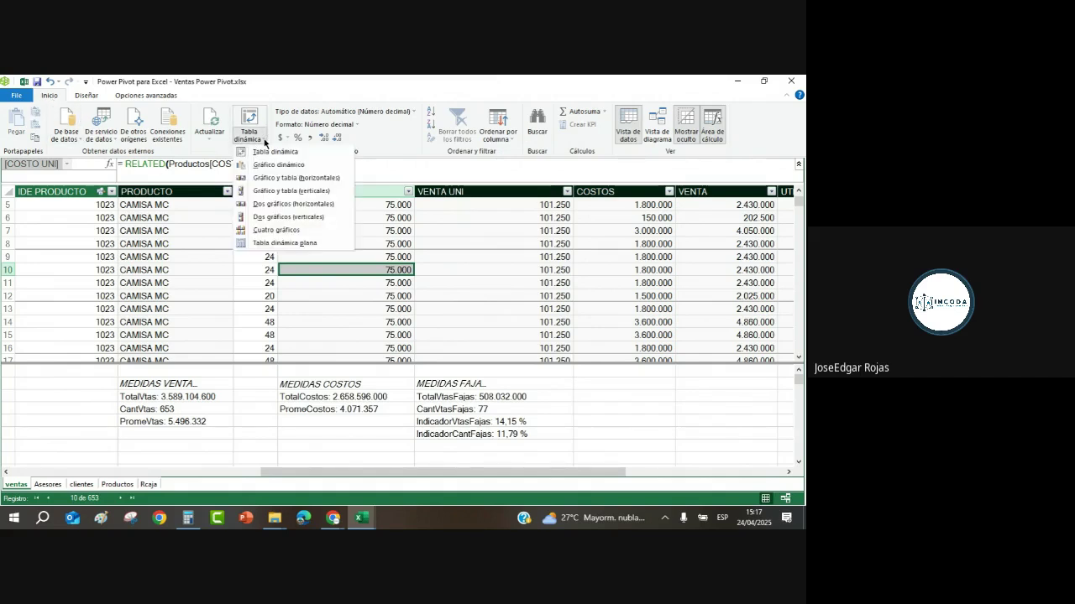
left_click(268, 156)
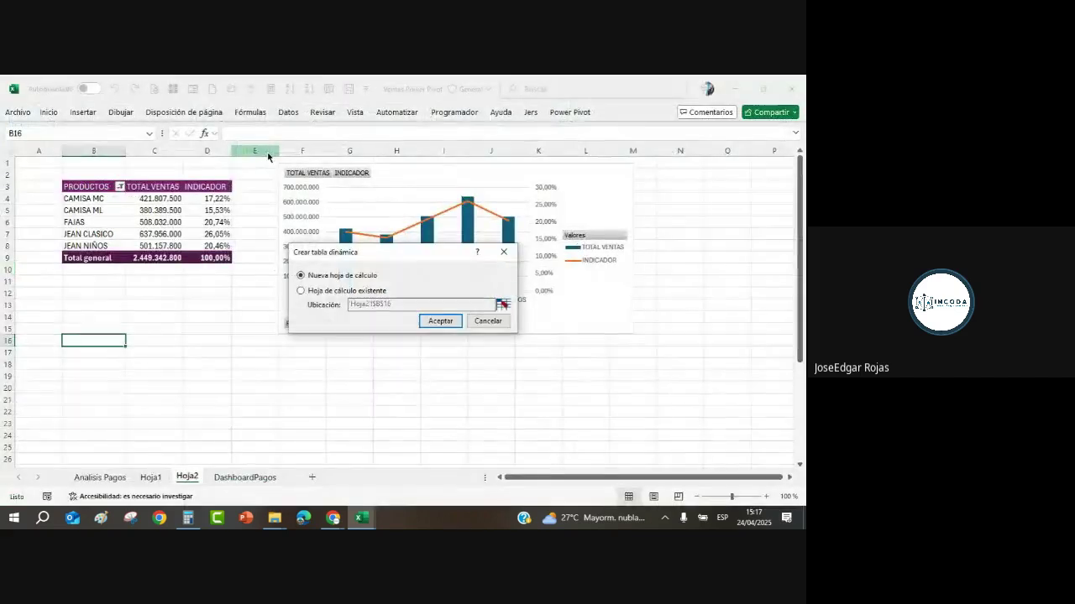
left_click(301, 292)
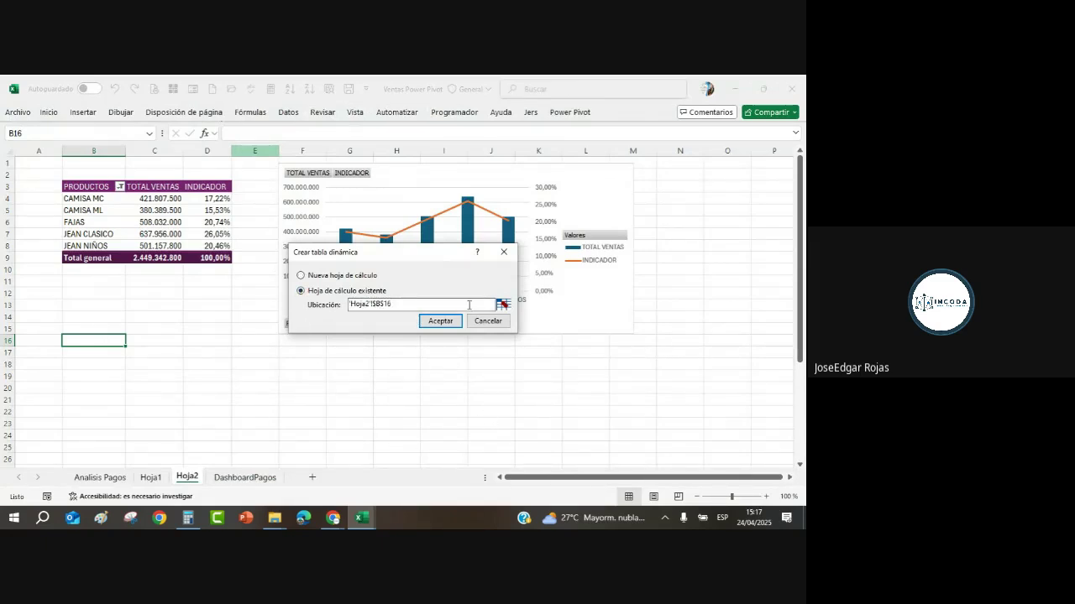
left_click(503, 304)
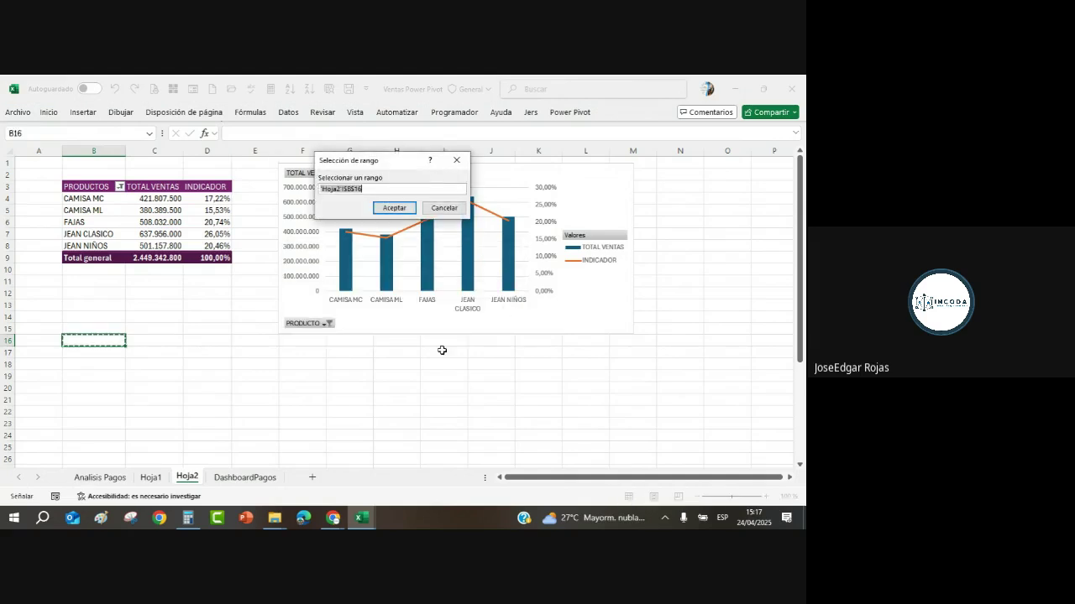
left_click(92, 367)
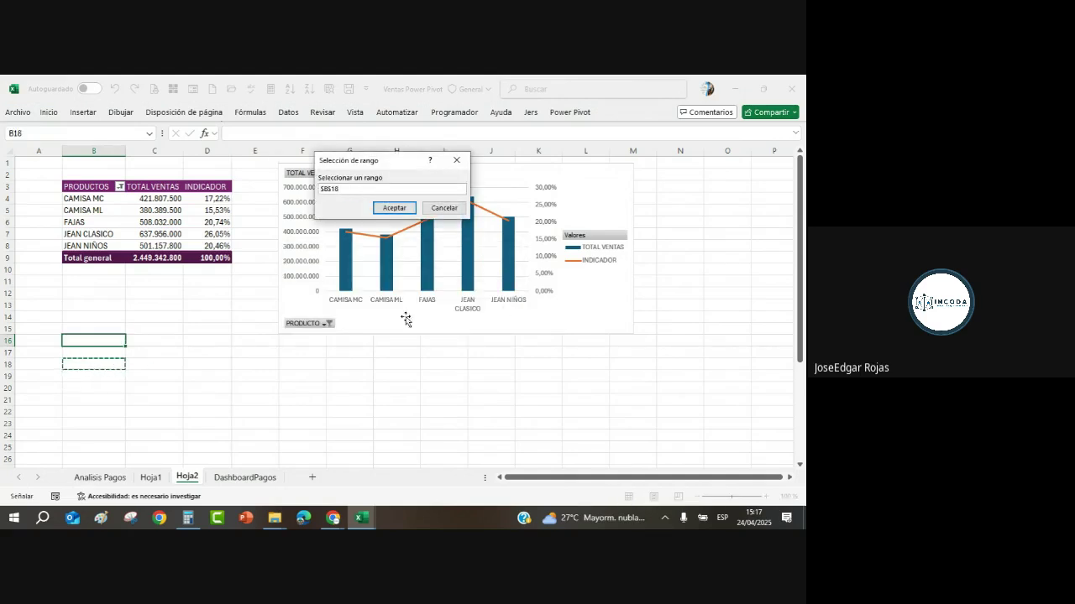
left_click(394, 208)
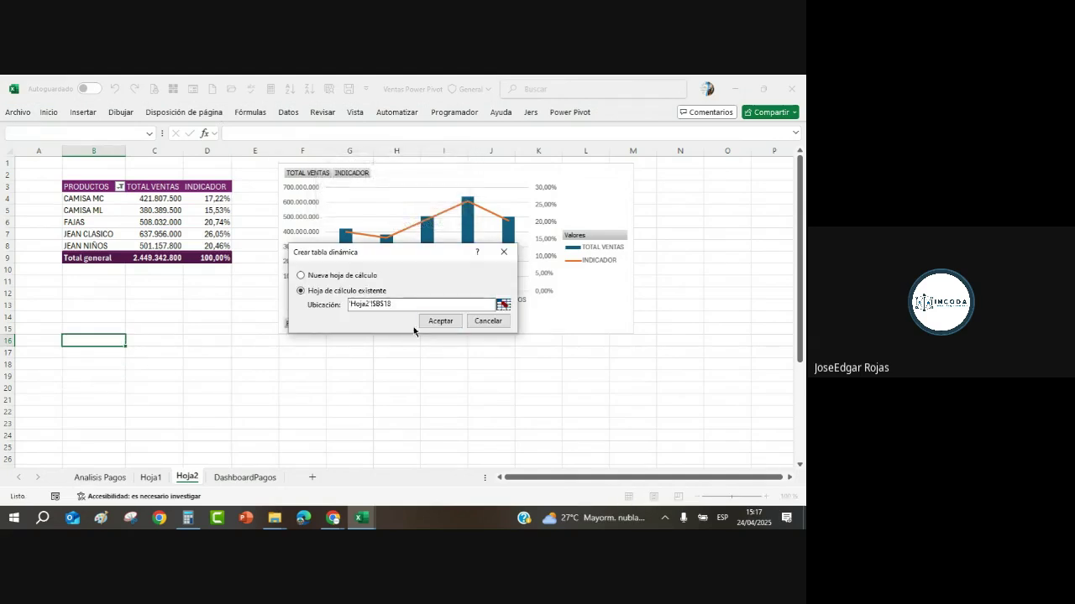
left_click(440, 320)
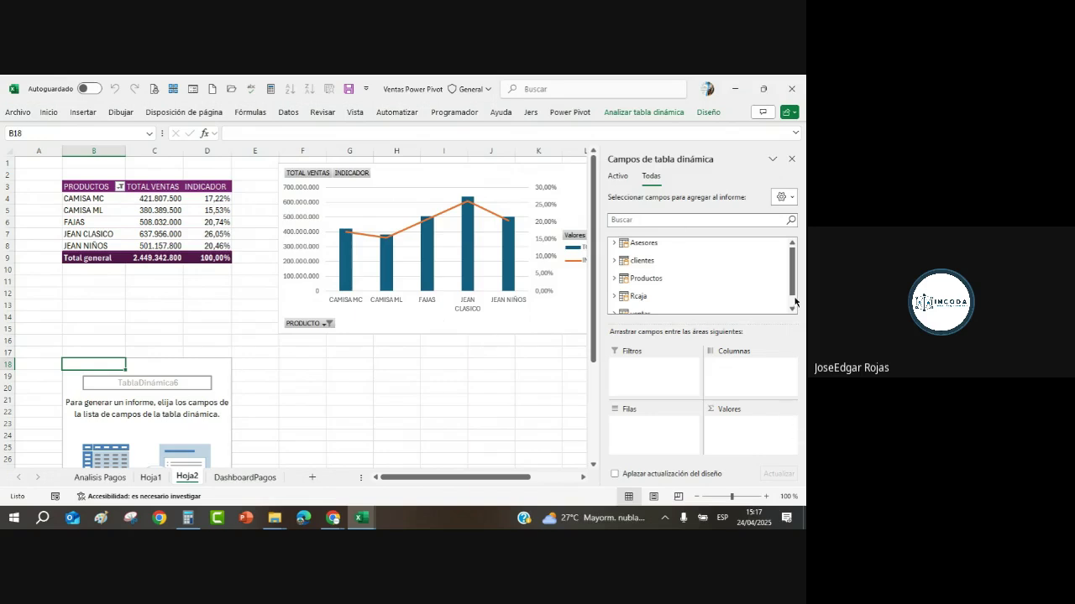
From the ventas table, add ASESORES to the pivot table's rows and FPAGO to its columns.
left_click_drag(790, 283, 791, 293)
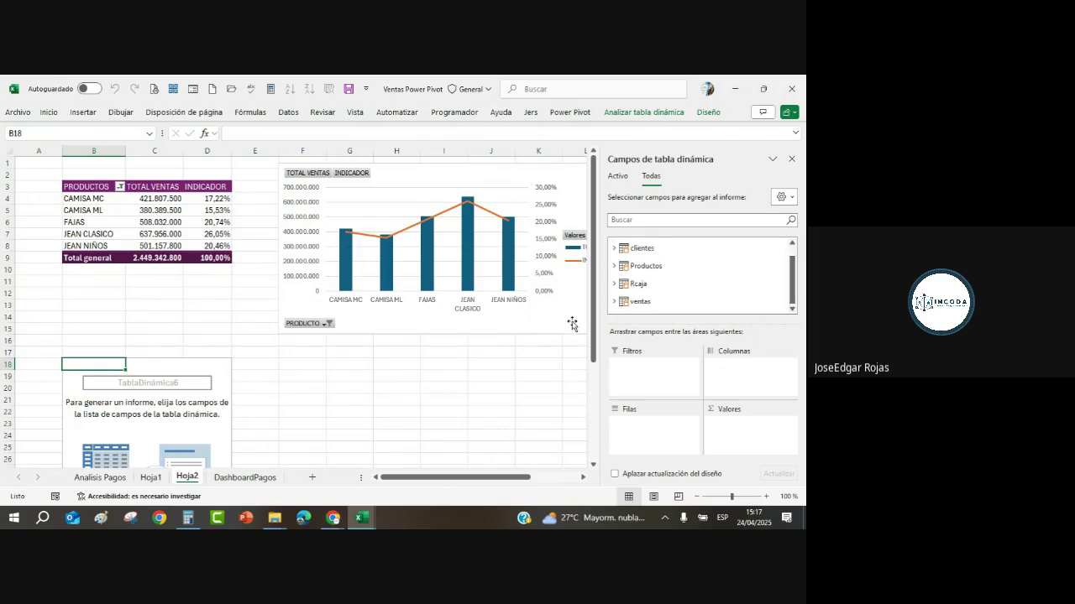
left_click(613, 302)
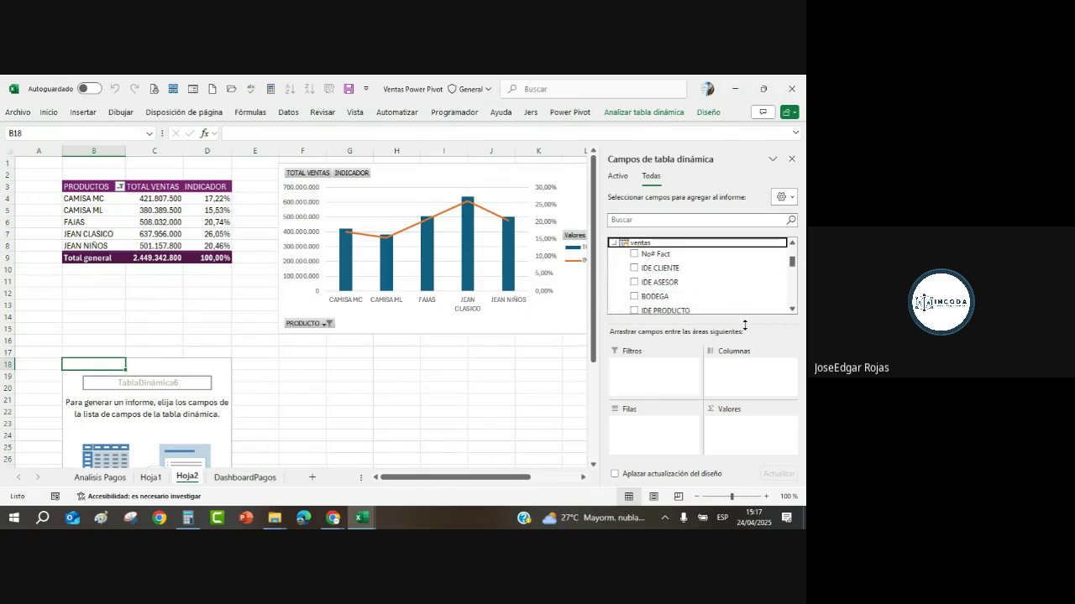
left_click(789, 310)
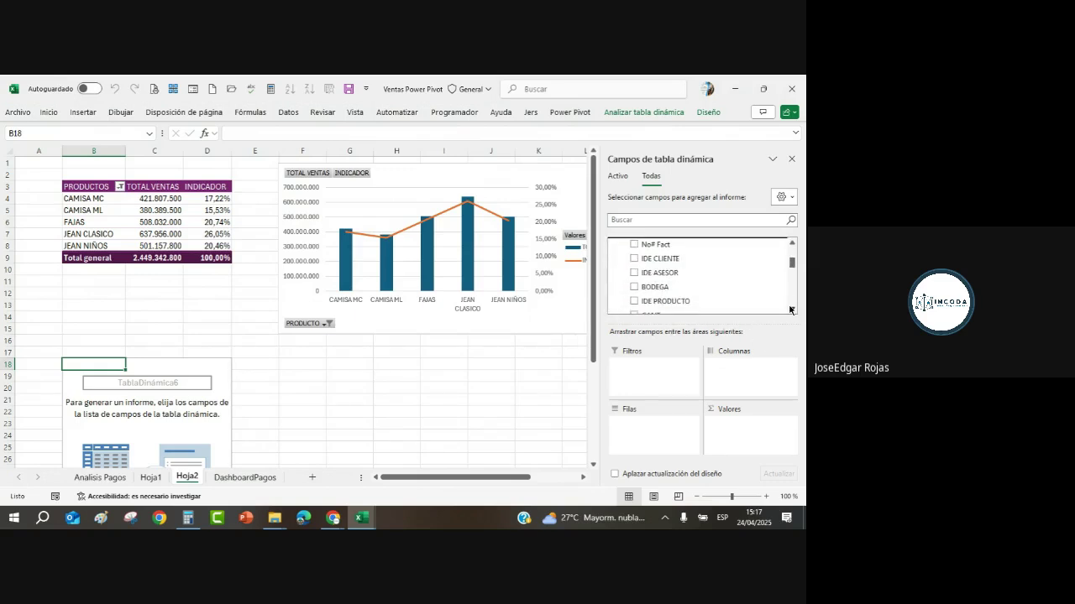
left_click(789, 310)
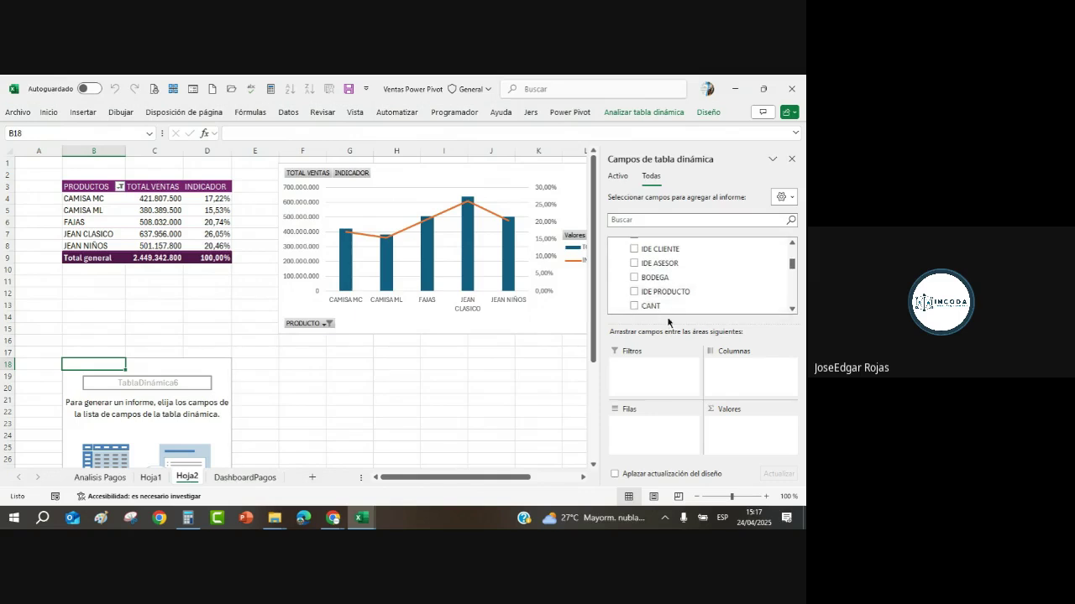
left_click(792, 243)
left_click(792, 243)
left_click(792, 310)
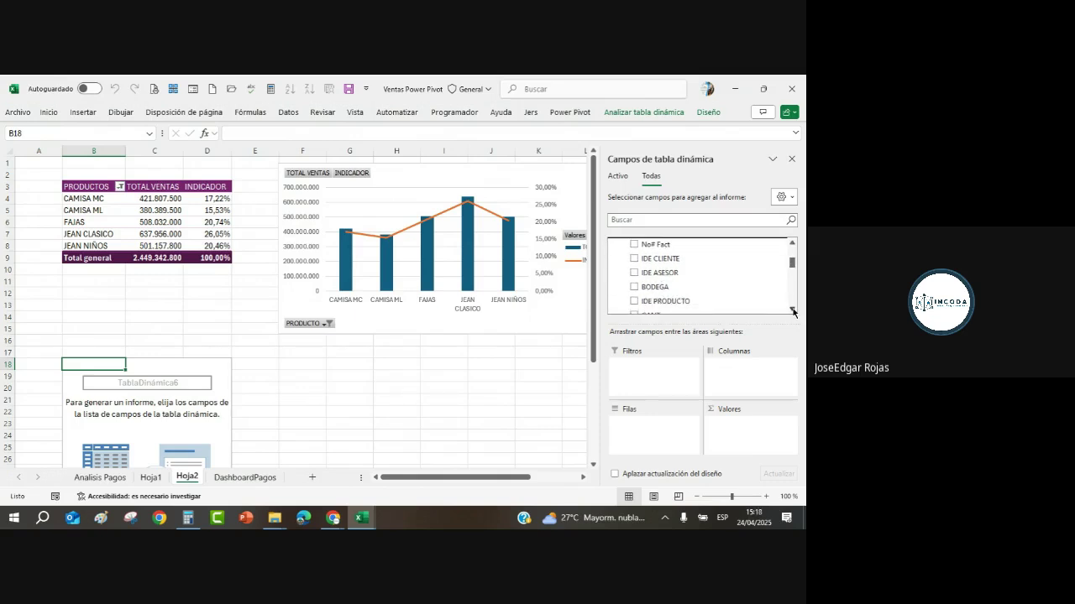
left_click(791, 310)
left_click(791, 310)
left_click(792, 309)
left_click(791, 310)
left_click(791, 310)
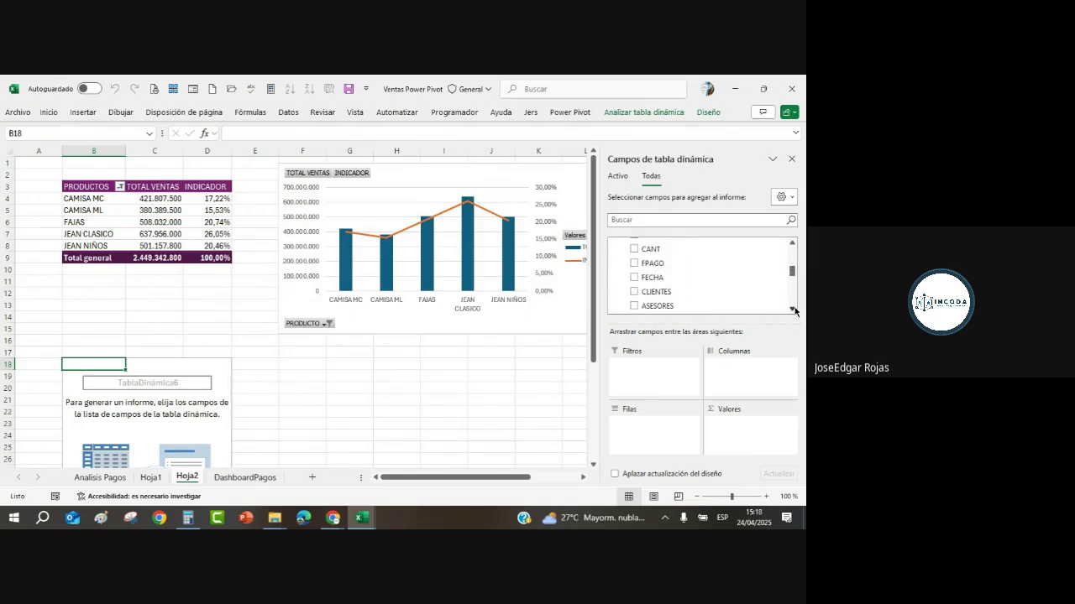
left_click(792, 310)
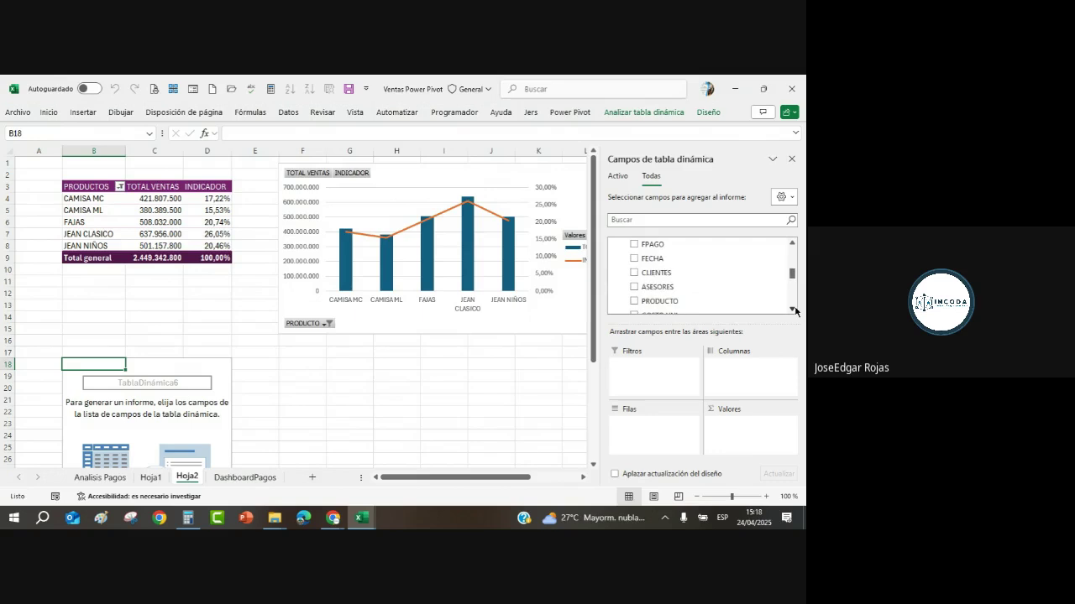
left_click(635, 288)
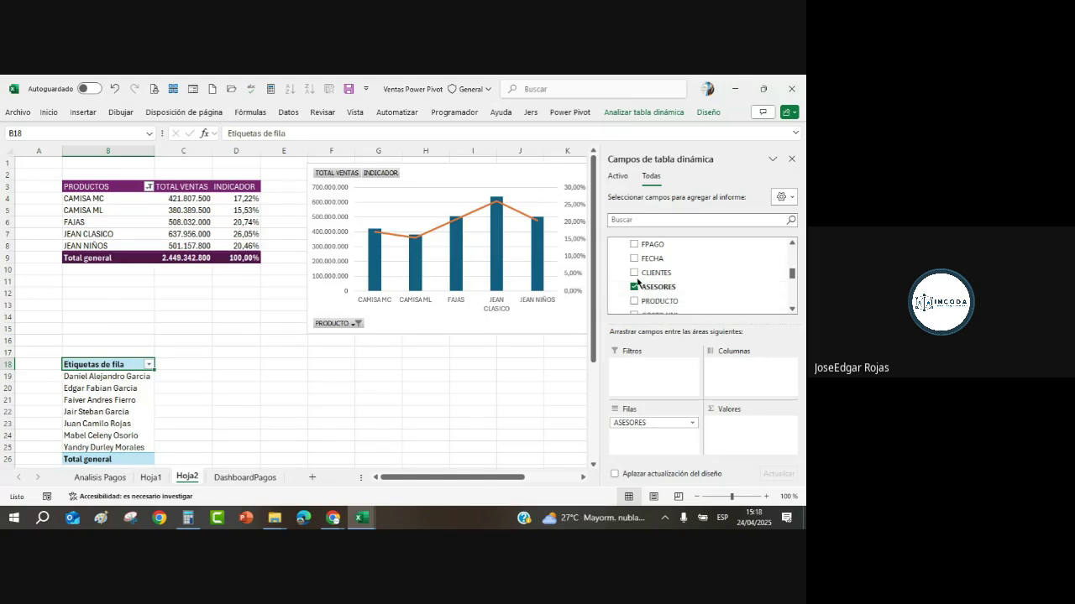
left_click(633, 245)
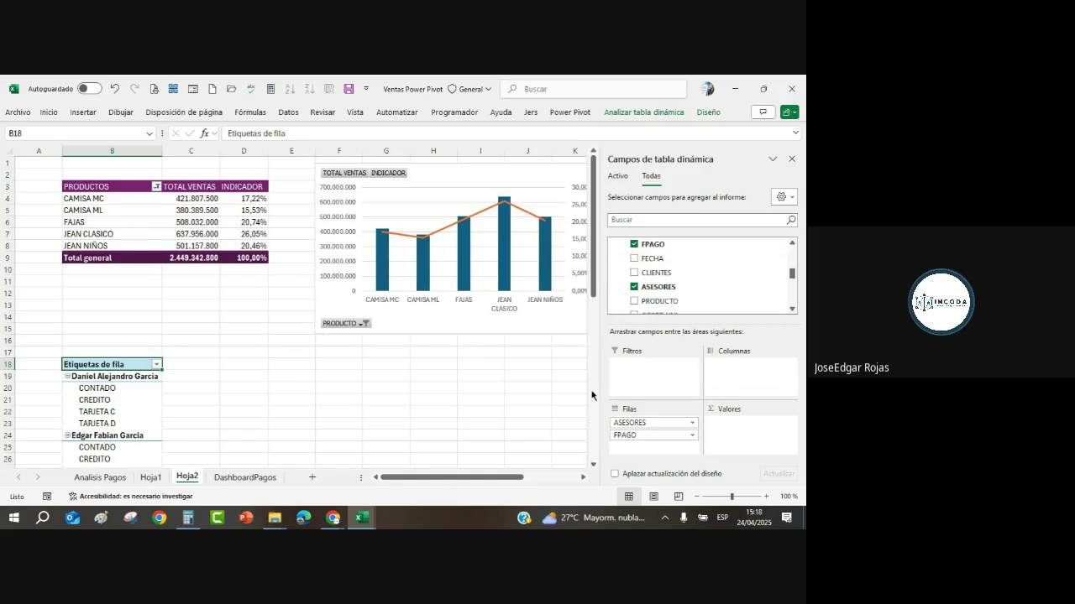
left_click_drag(631, 435, 737, 366)
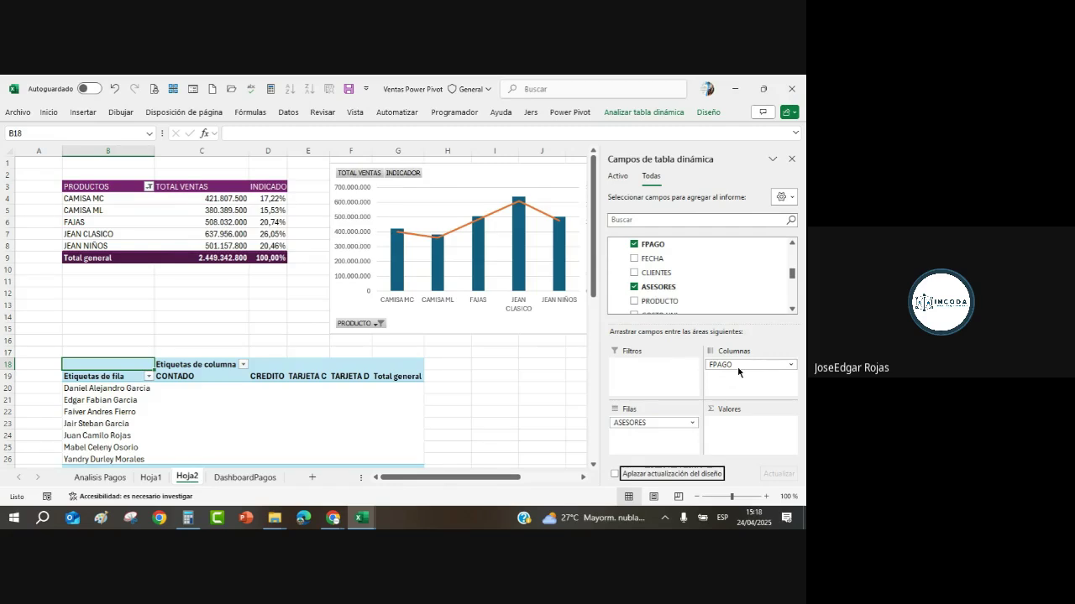
Add the TotalVtas measure from the ventas table to the pivot table's values.
left_click(792, 310)
left_click(793, 310)
left_click(792, 311)
left_click(792, 311)
left_click(792, 311)
left_click(792, 310)
left_click(793, 310)
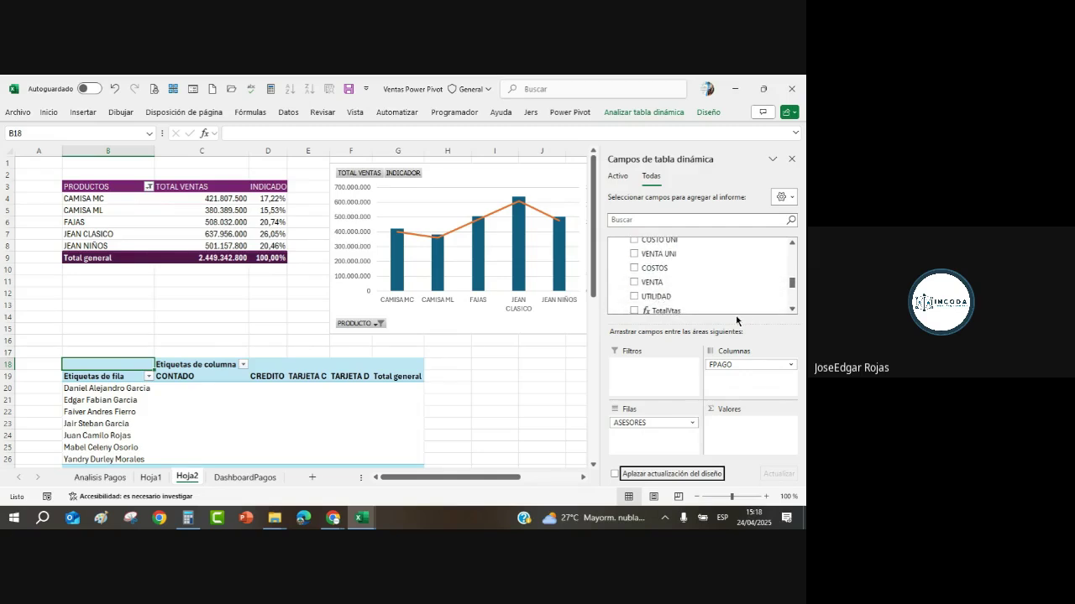
left_click(793, 310)
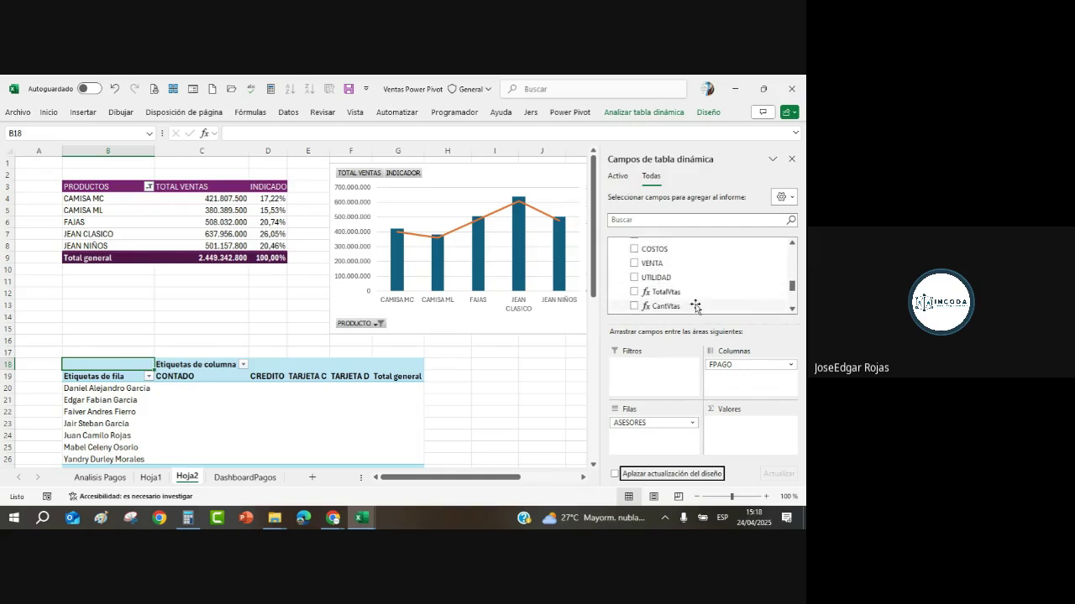
left_click(634, 292)
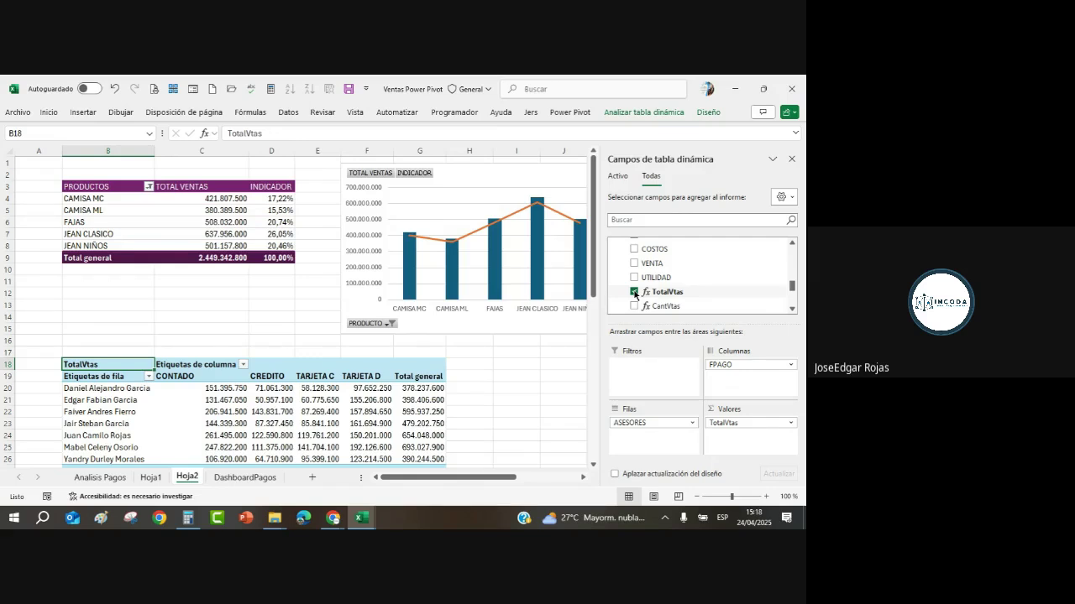
Add TotalVtas to the values a second time and move the Valores field from columns to rows beneath ASESORES.
scroll(464, 332, "down", 2)
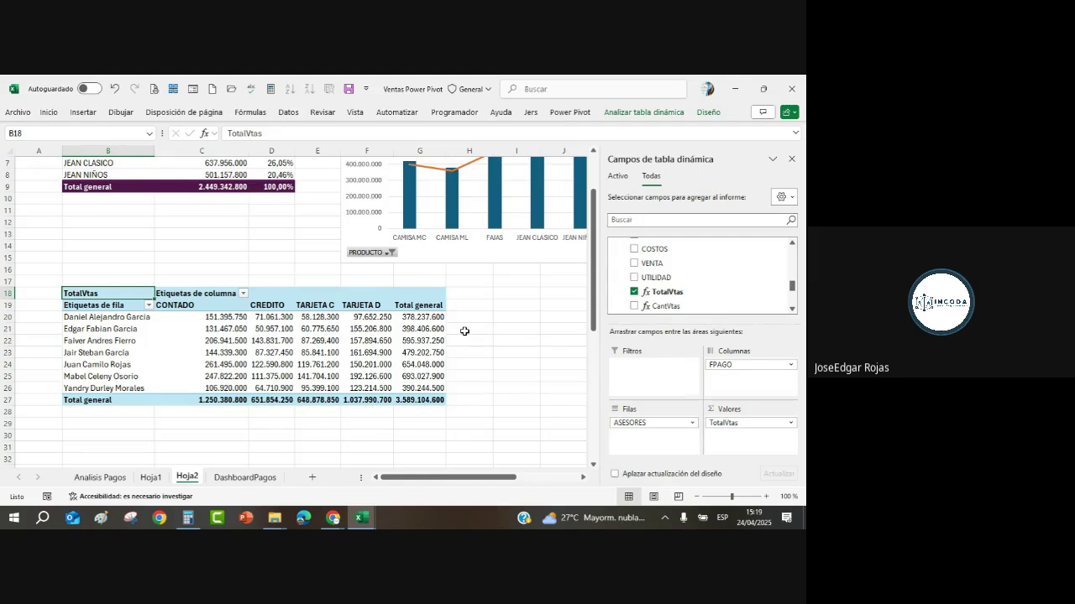
left_click_drag(677, 292, 728, 452)
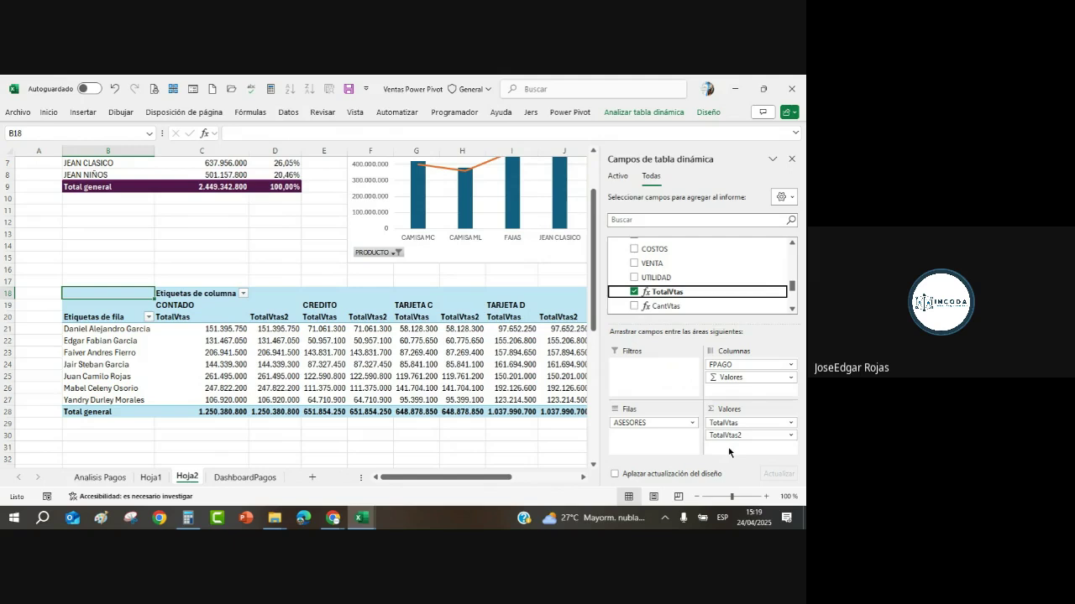
left_click(739, 380)
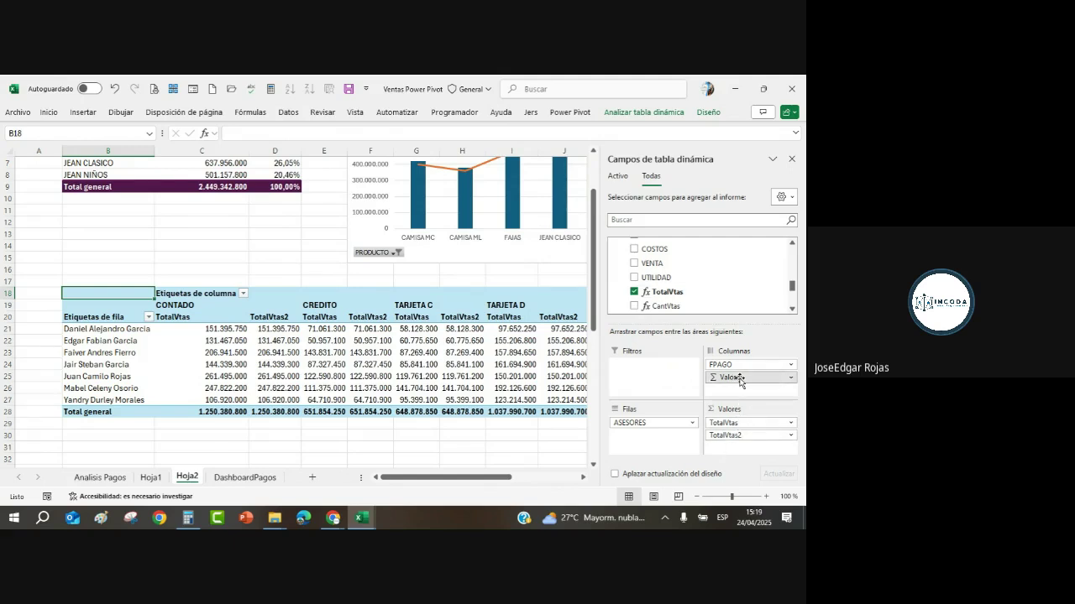
left_click_drag(740, 380, 623, 445)
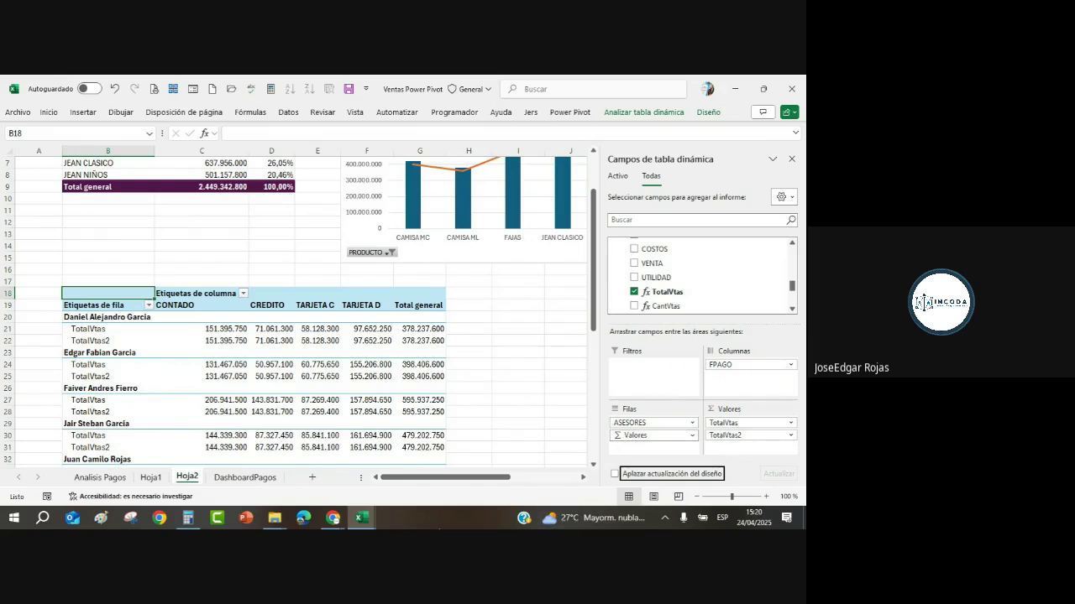
Rename the pivot table's TotalVtas label to "Total Ventas" and the TotalVtas2 label to "Indicador Vtas x Fila".
left_click(100, 331)
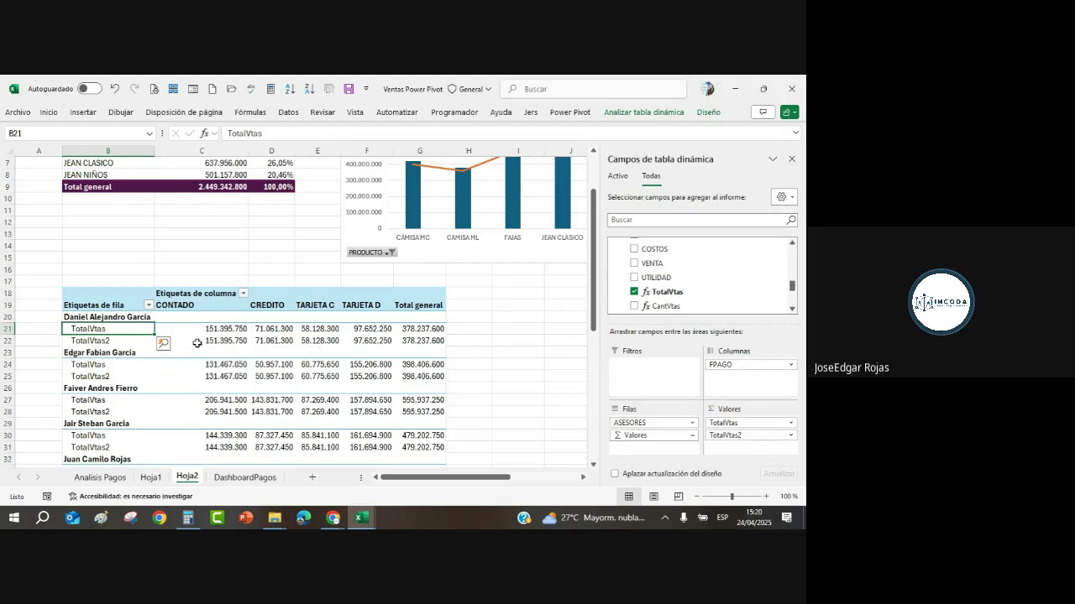
type("Total")
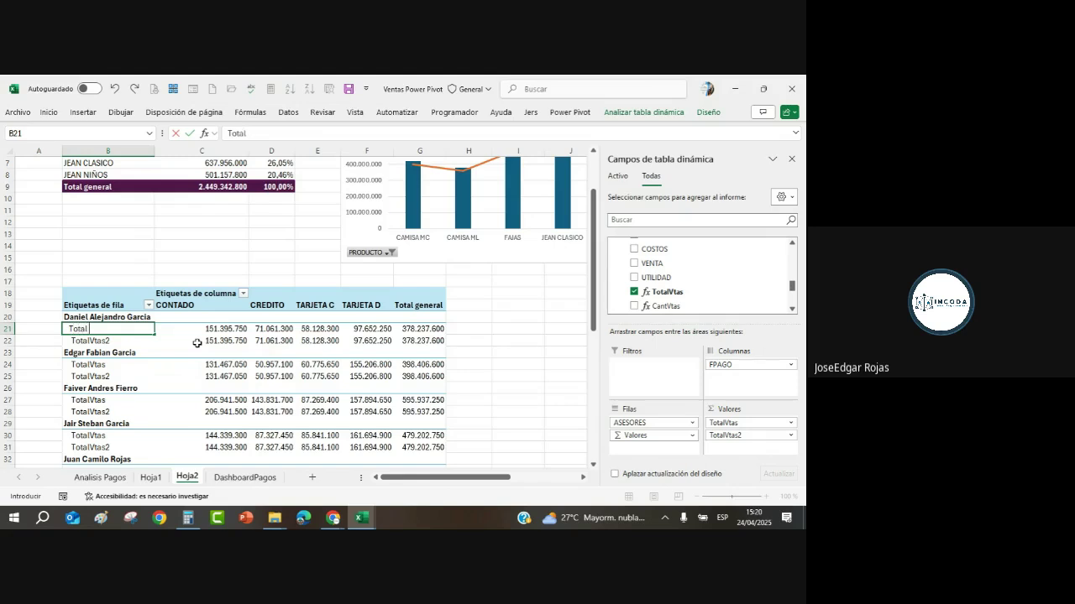
type(" Ventas")
key("Return")
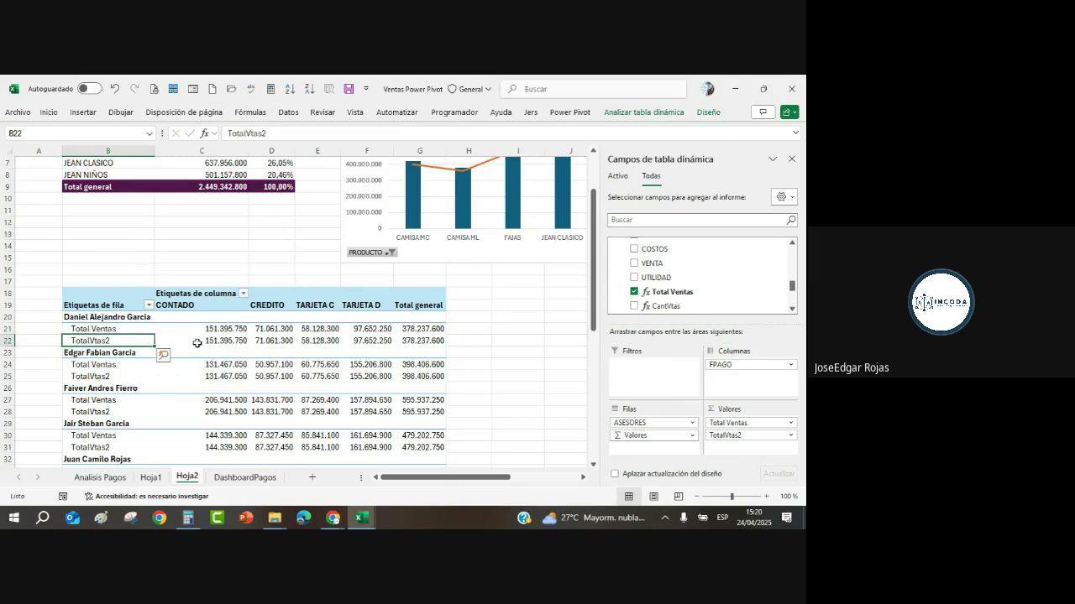
type("Indic")
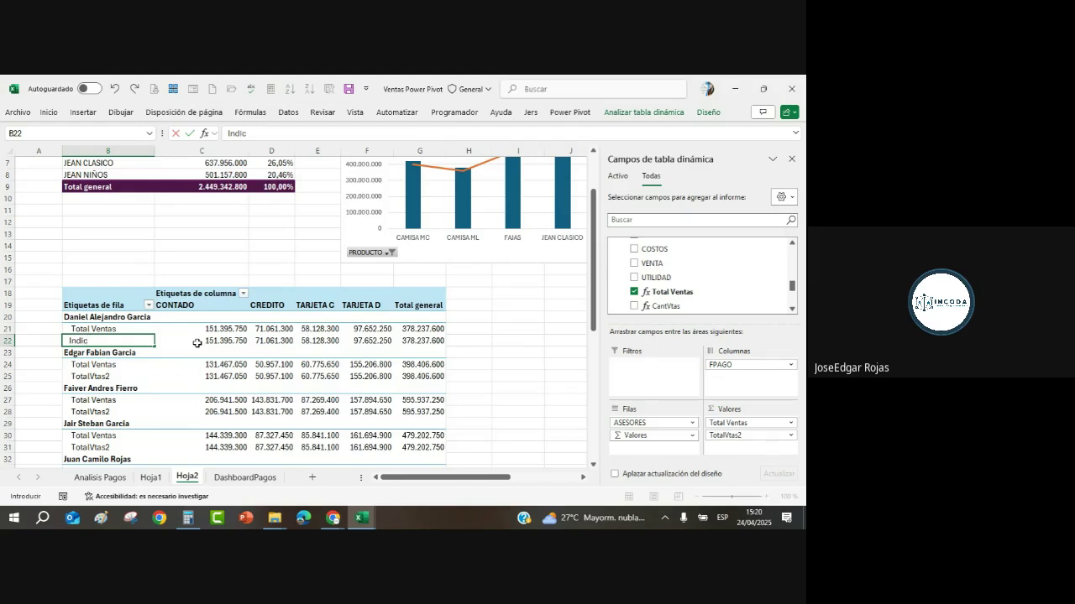
type("ador Vtas x Fila")
key("Return")
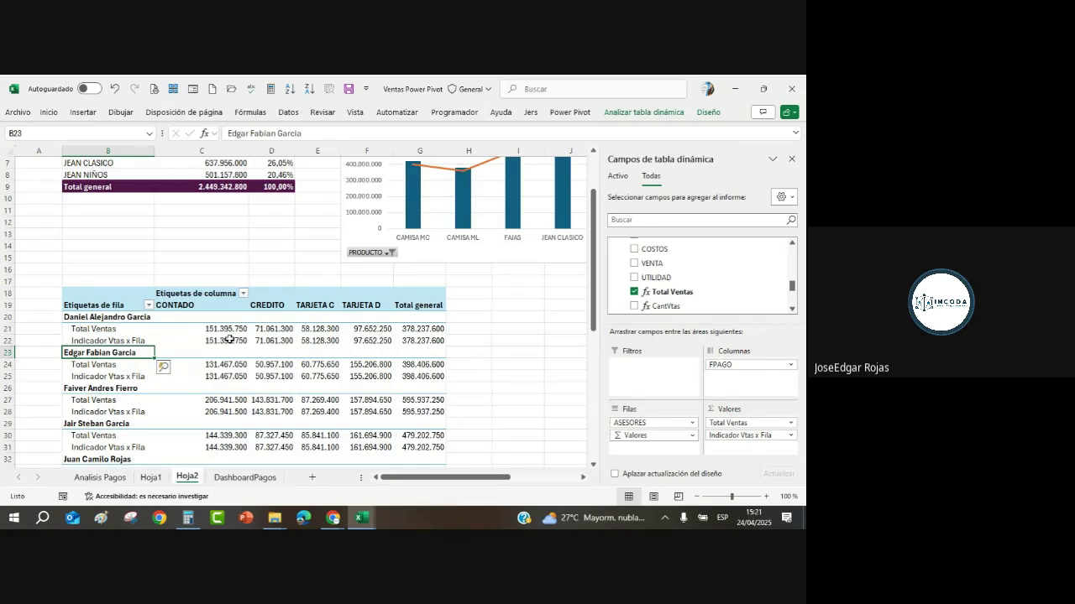
Show the Indicador Vtas x Fila values as a percentage of the row total.
left_click(229, 339)
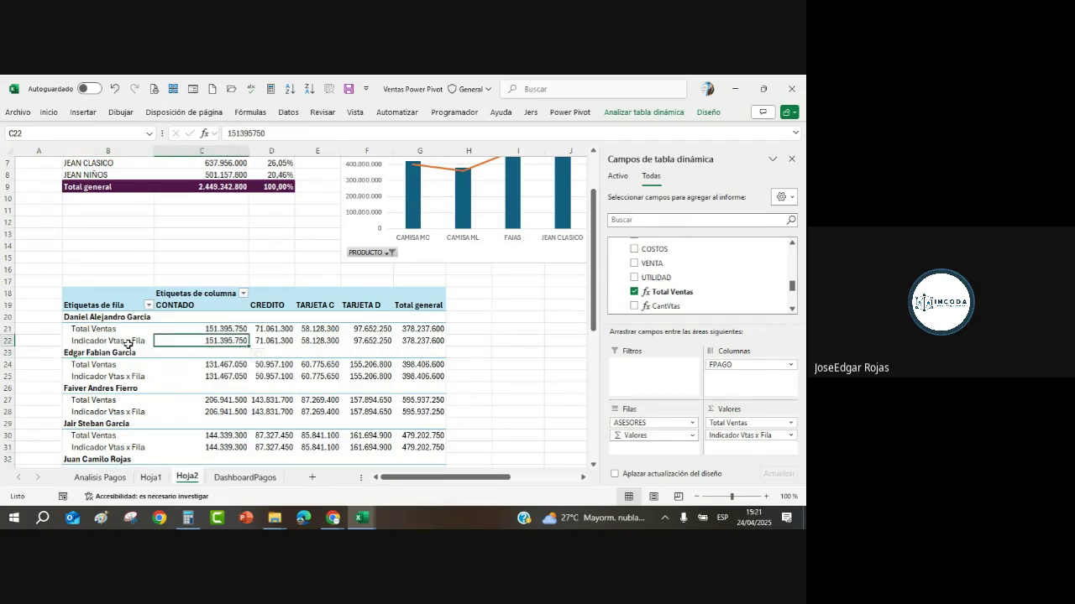
right_click(221, 340)
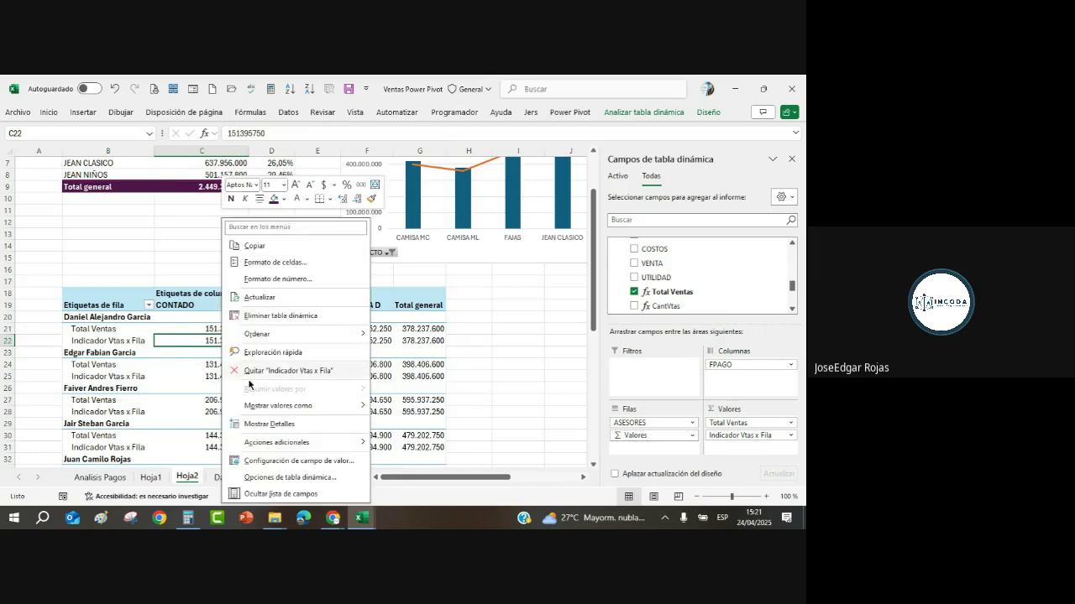
mouse_move(293, 408)
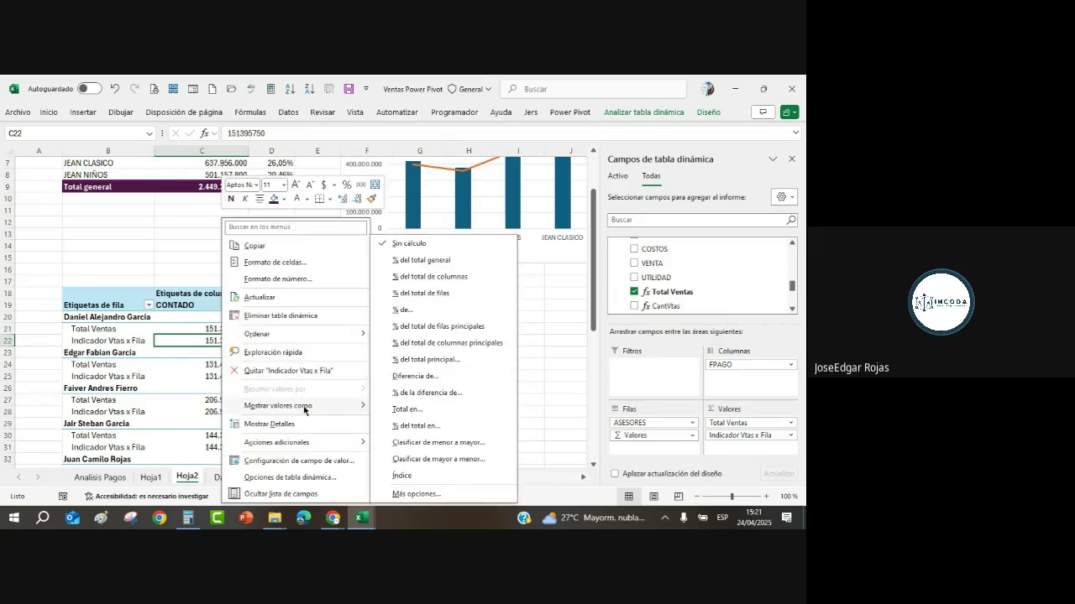
left_click(443, 298)
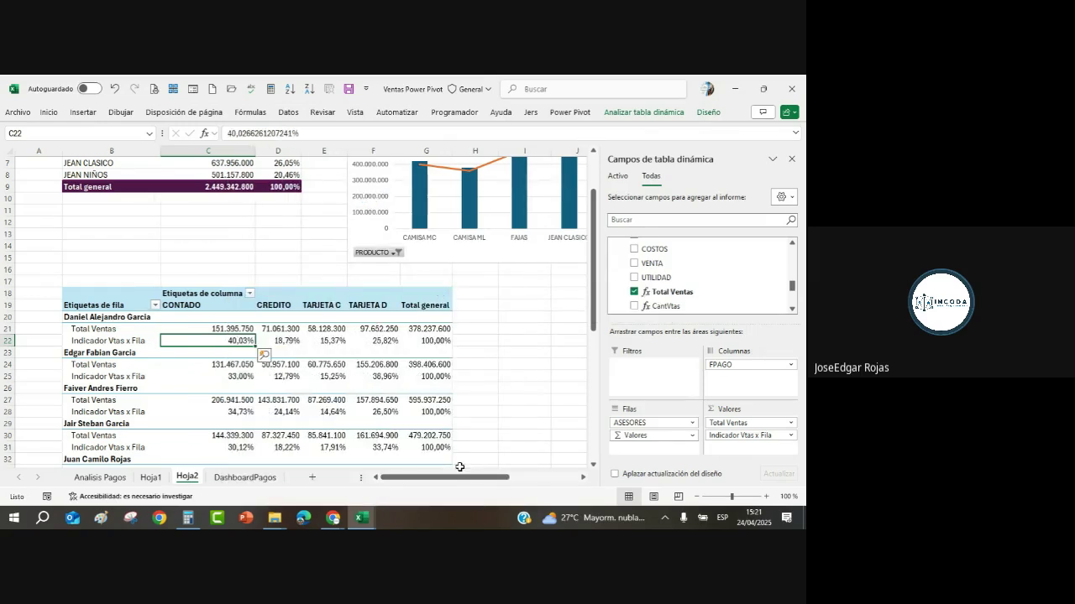
scroll(459, 467, "down", 3)
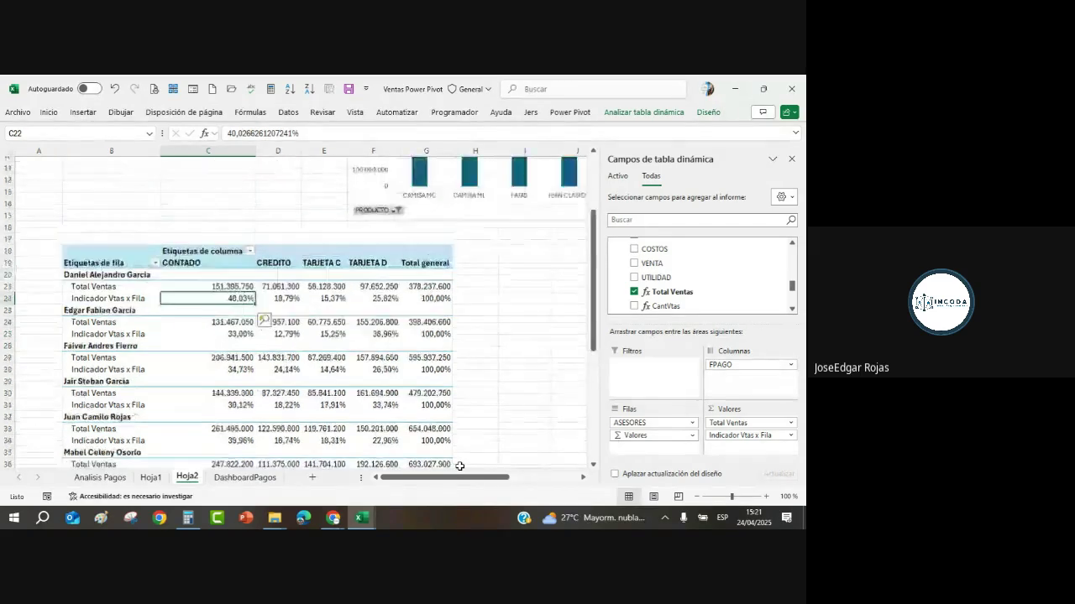
scroll(461, 467, "down", 1)
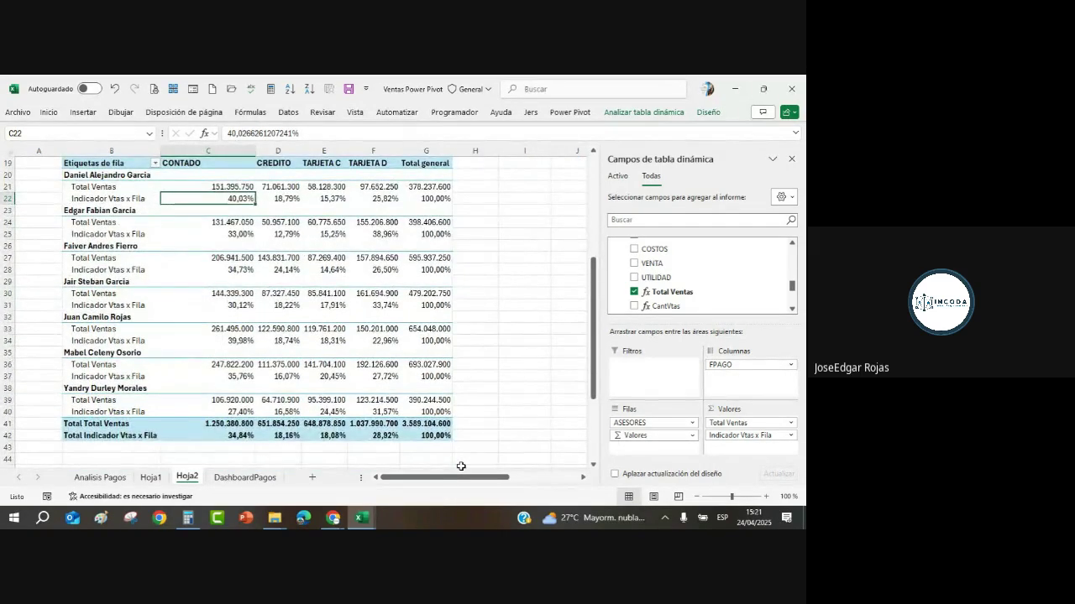
scroll(460, 466, "up", 3)
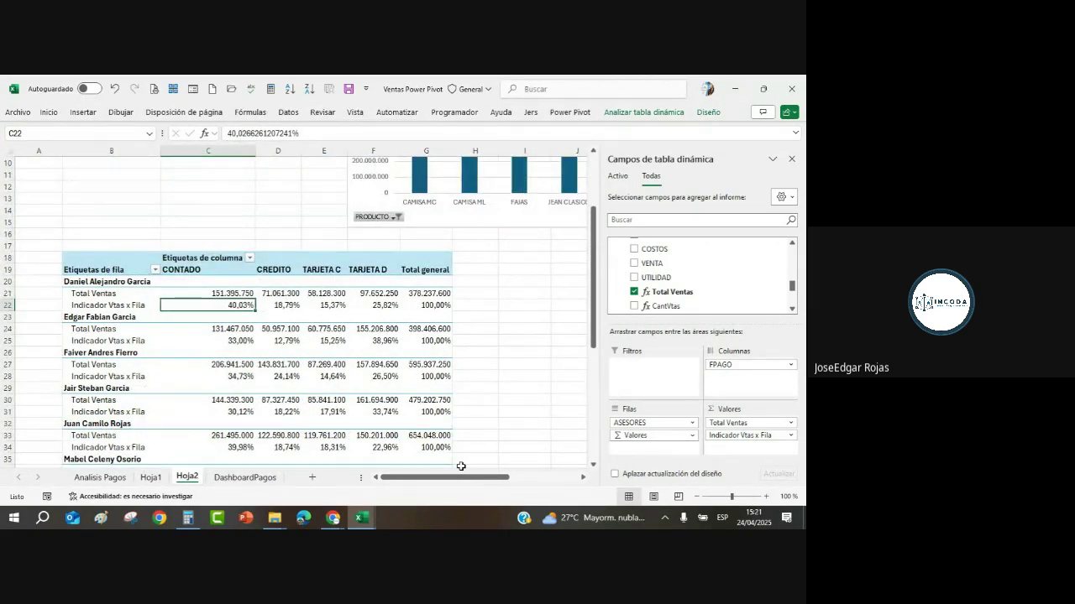
scroll(461, 466, "down", 1)
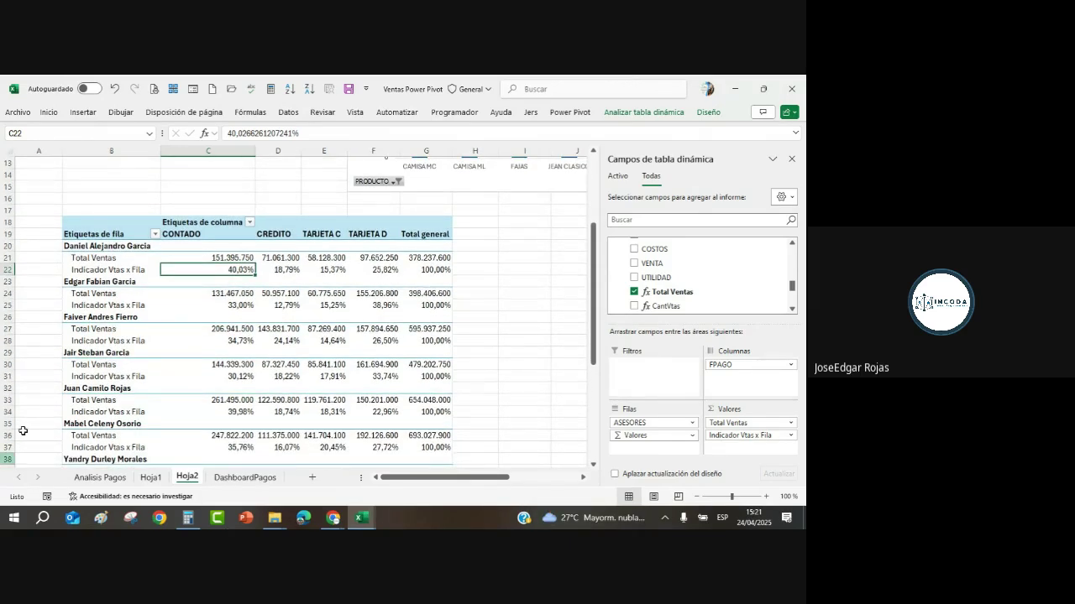
Rename the pivot table's row labels header to "ASESOR" and its column labels header to "FORMA DE PAGO".
left_click(95, 234)
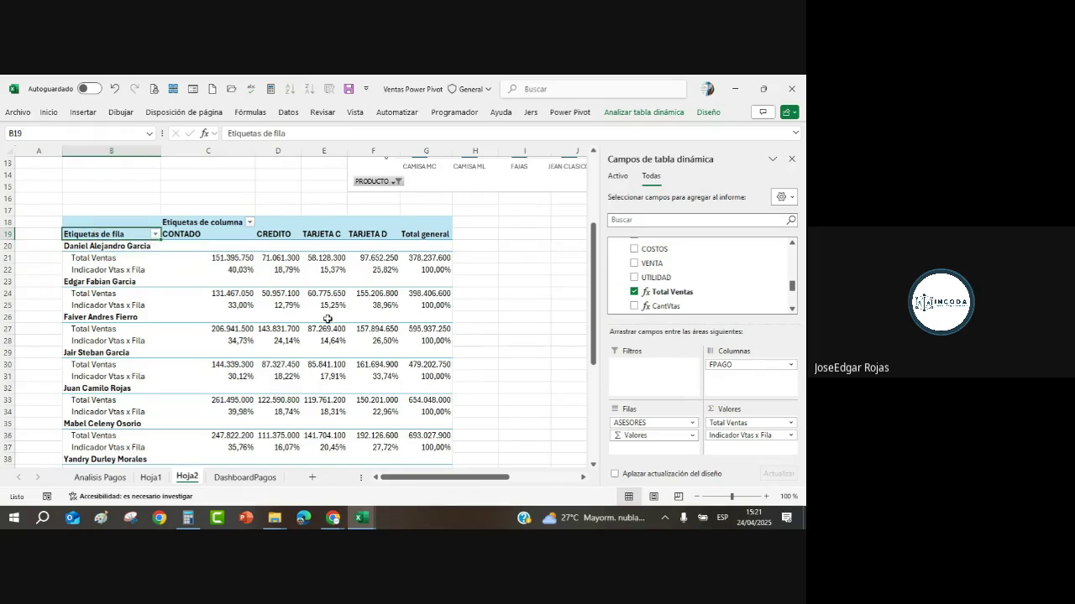
type("ASESOR")
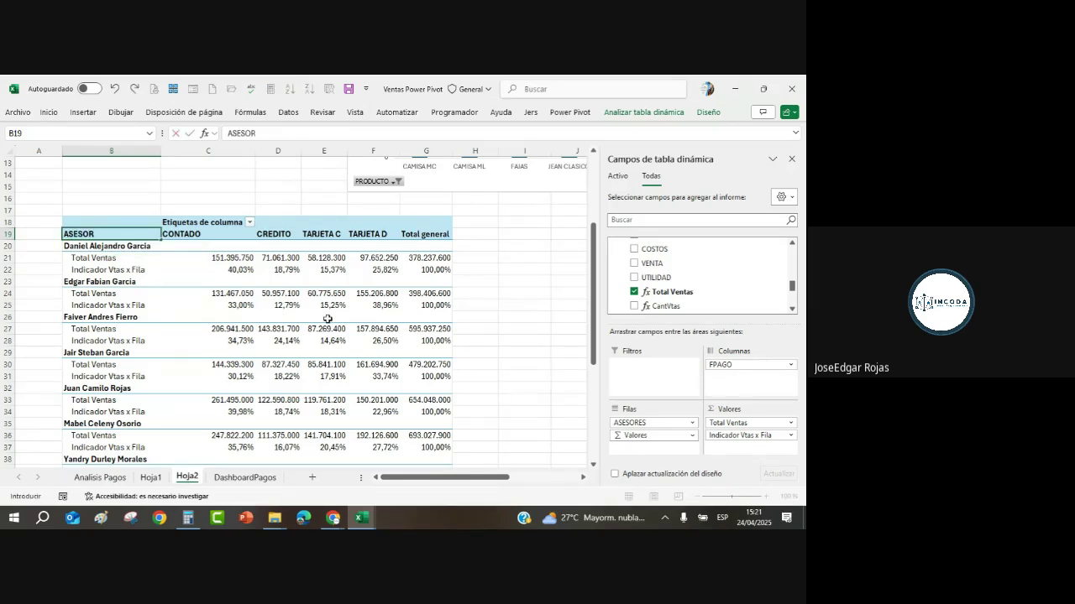
key("Return")
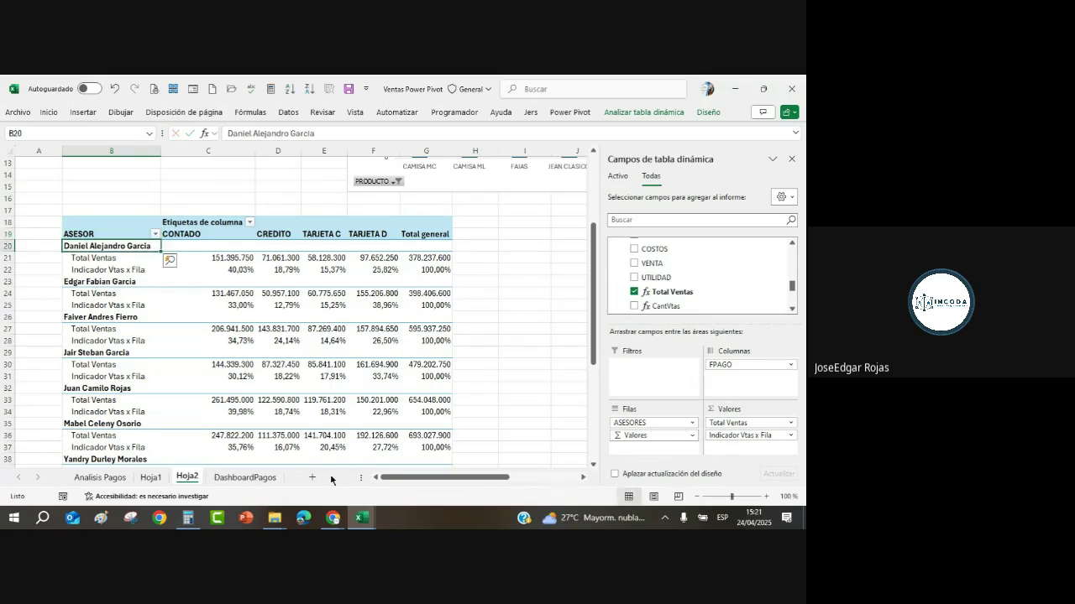
left_click(182, 223)
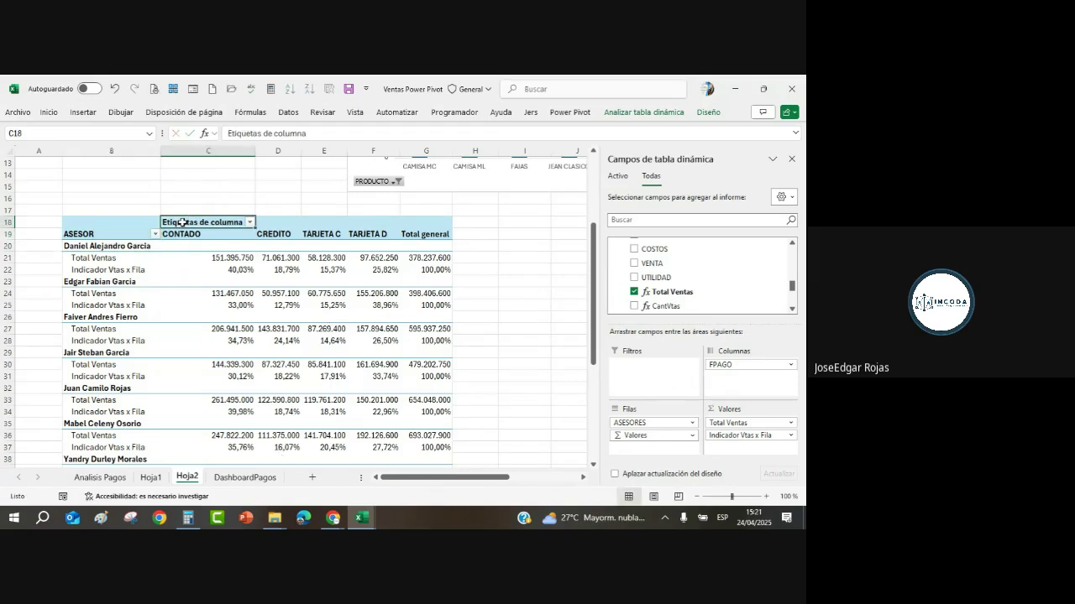
type("FORMA DE")
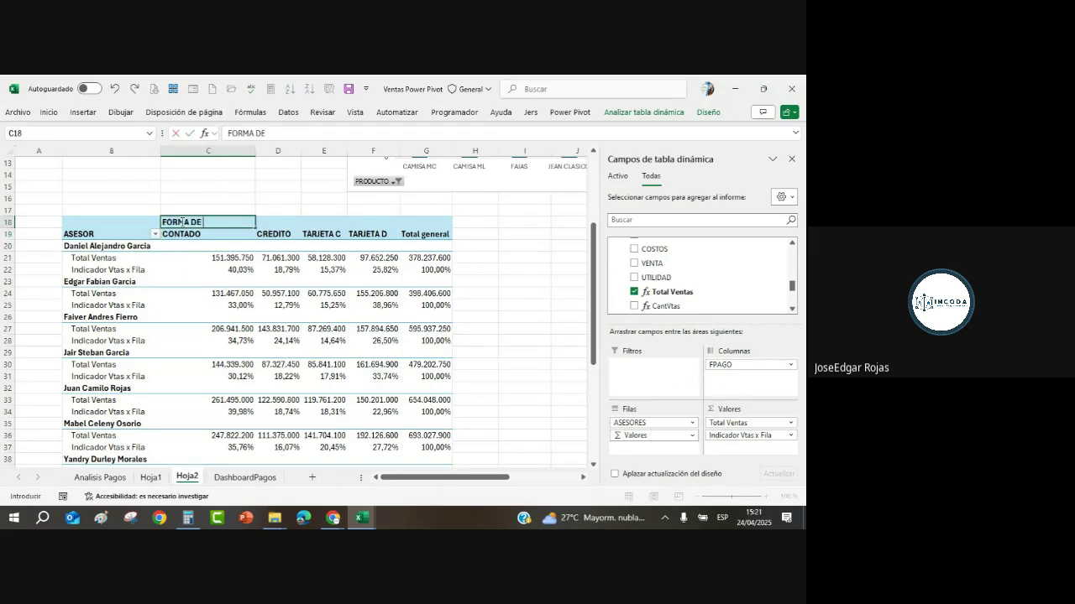
type(" PAGO")
key("Return")
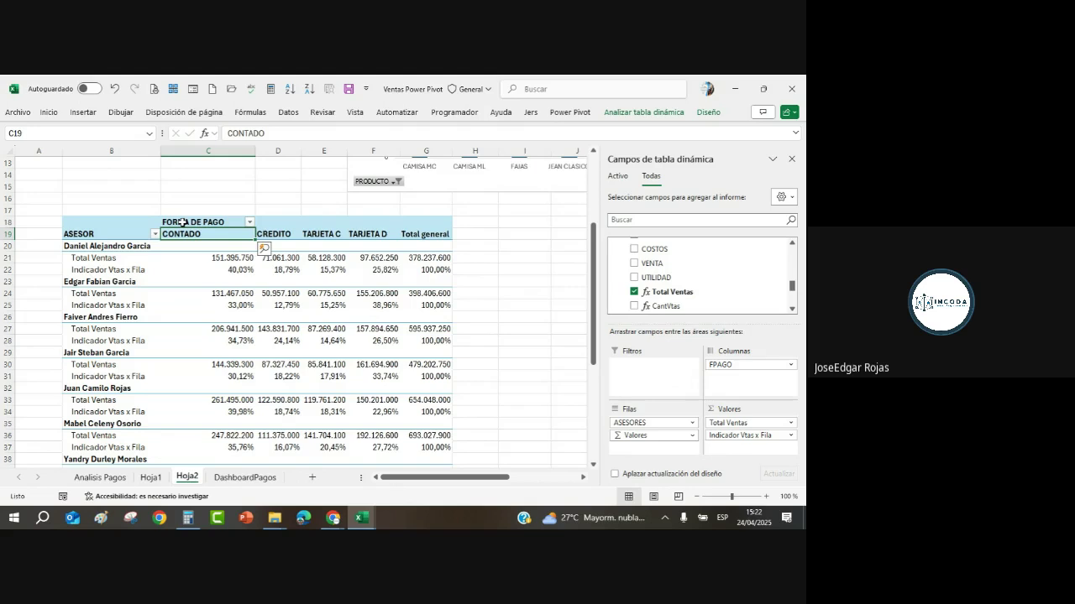
Try the medium pivot table style with a dark purple header and solid pink advisor rows.
left_click(708, 112)
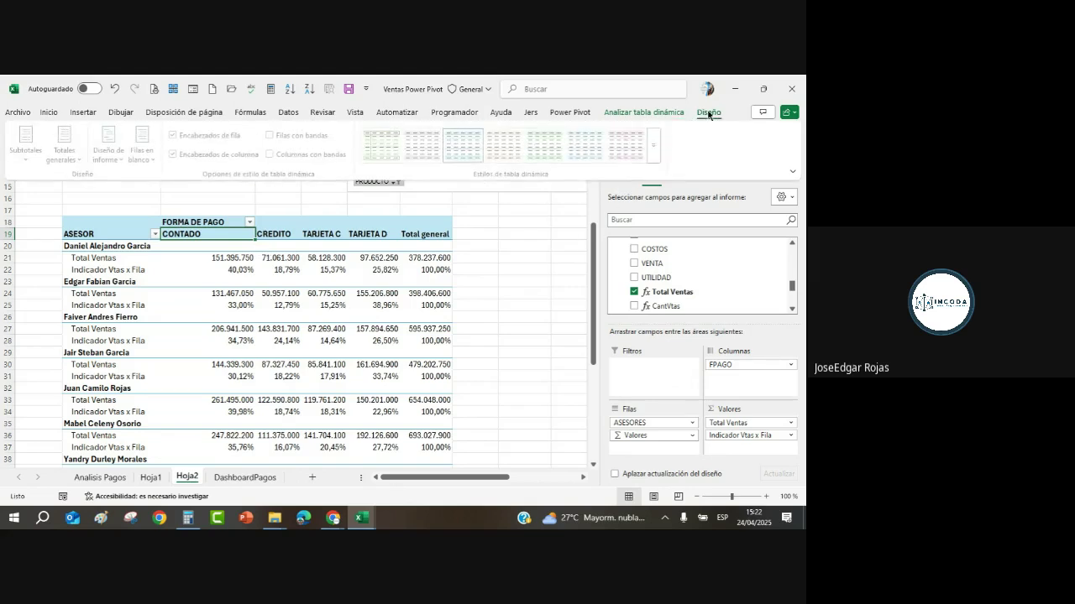
left_click(654, 155)
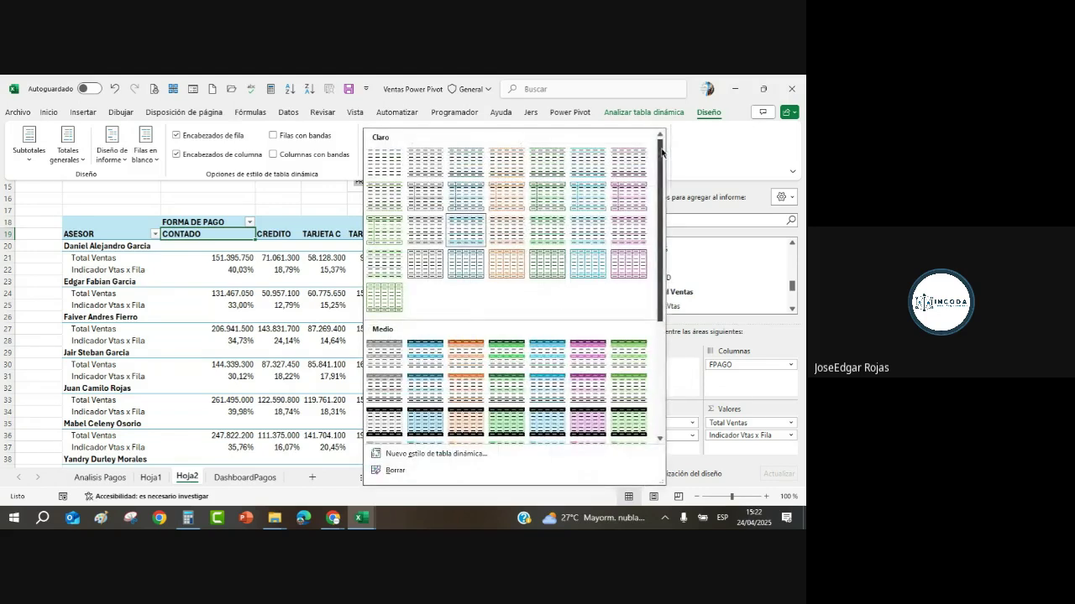
left_click(593, 352)
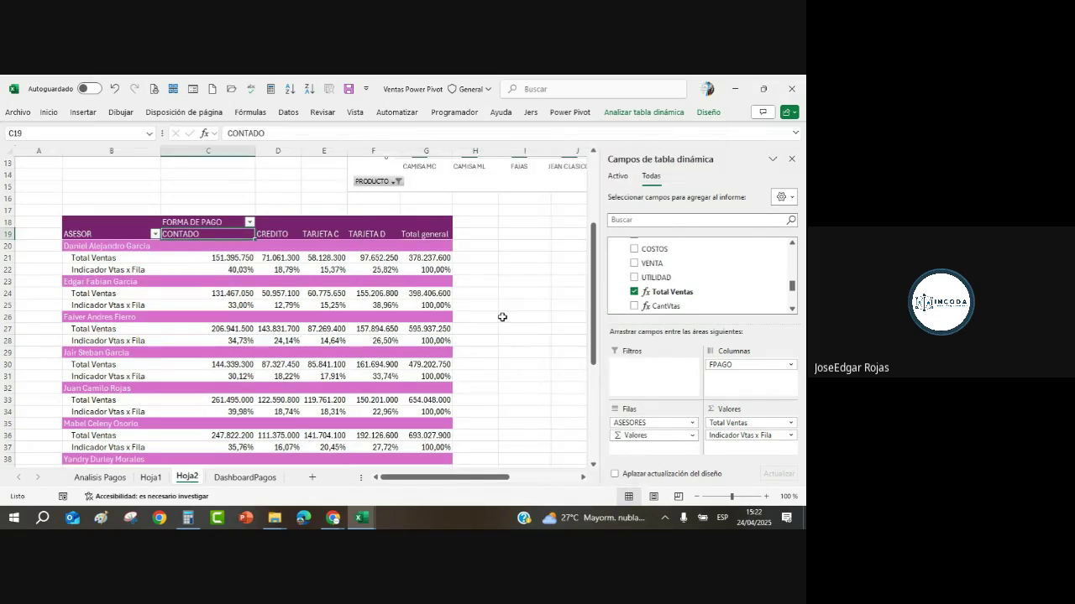
scroll(500, 314, "down", 3)
scroll(501, 316, "up", 2)
scroll(501, 317, "up", 1)
Apply the medium pivot table style with a magenta header and light pink advisor rows.
left_click(373, 293)
left_click(708, 112)
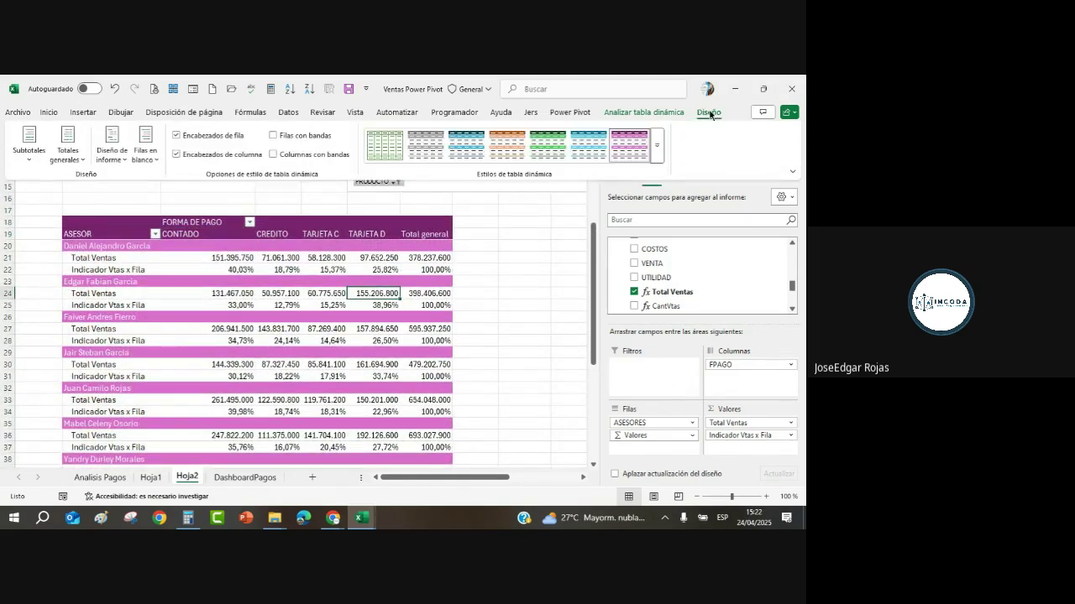
left_click(657, 155)
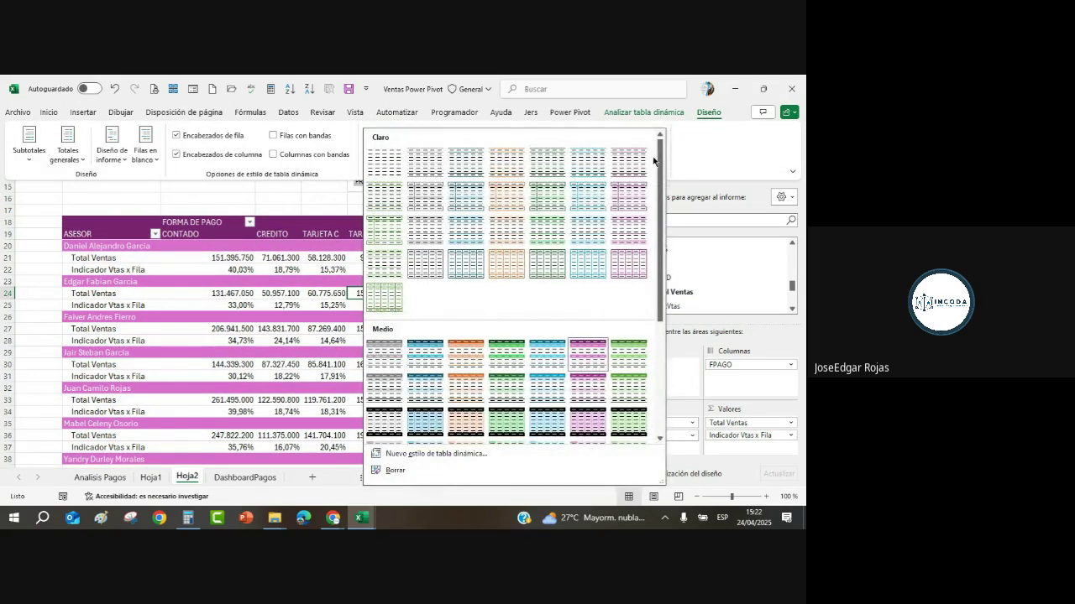
left_click(589, 392)
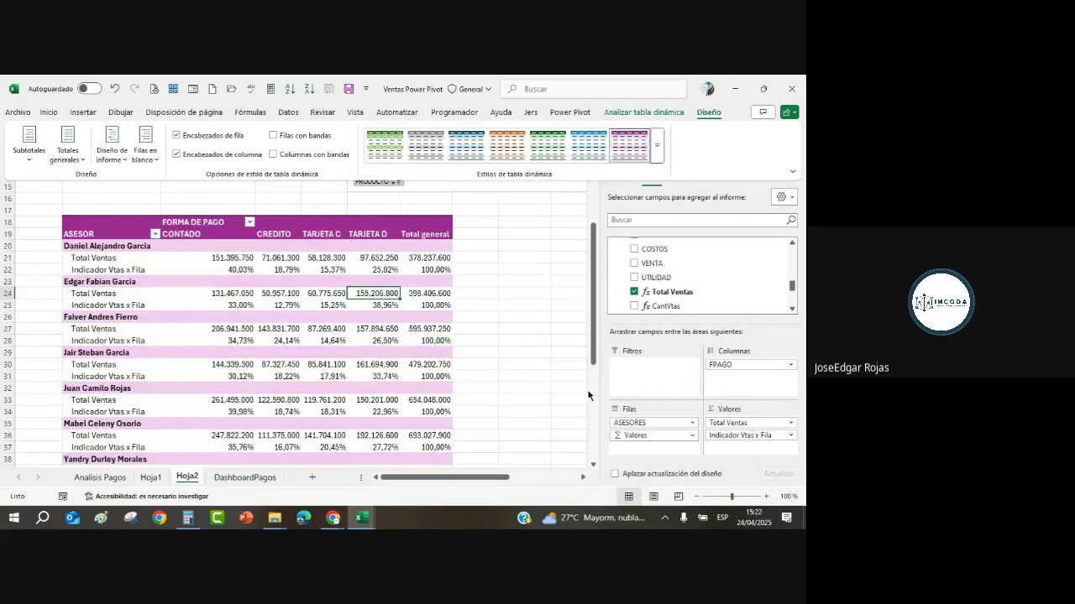
left_click(518, 324)
Fill the two grand total rows at the end of the pivot table with the standard purple colour.
scroll(520, 320, "down", 3)
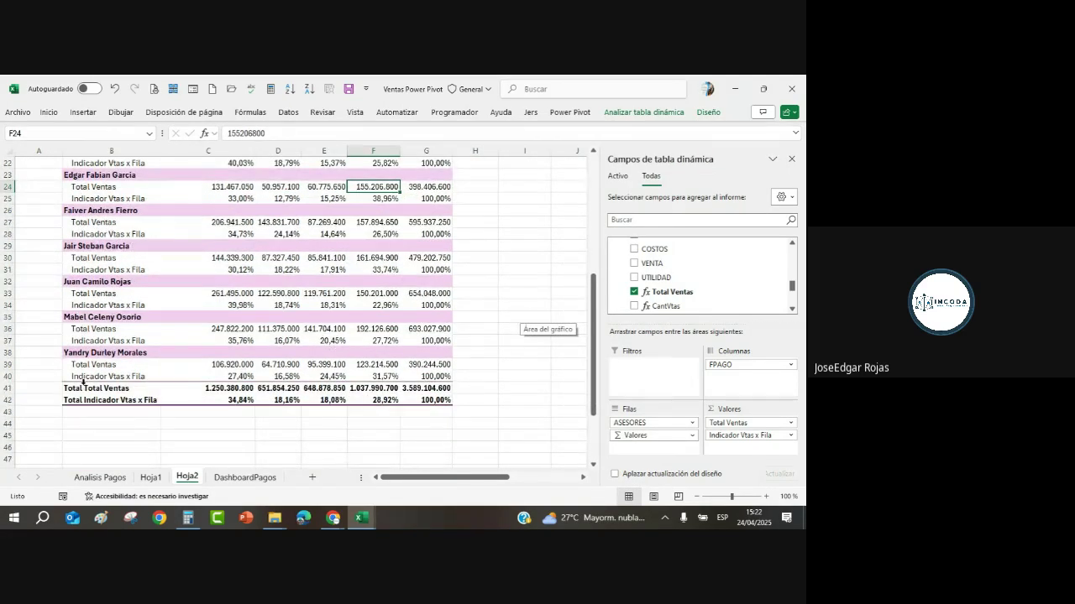
left_click_drag(74, 389, 72, 400)
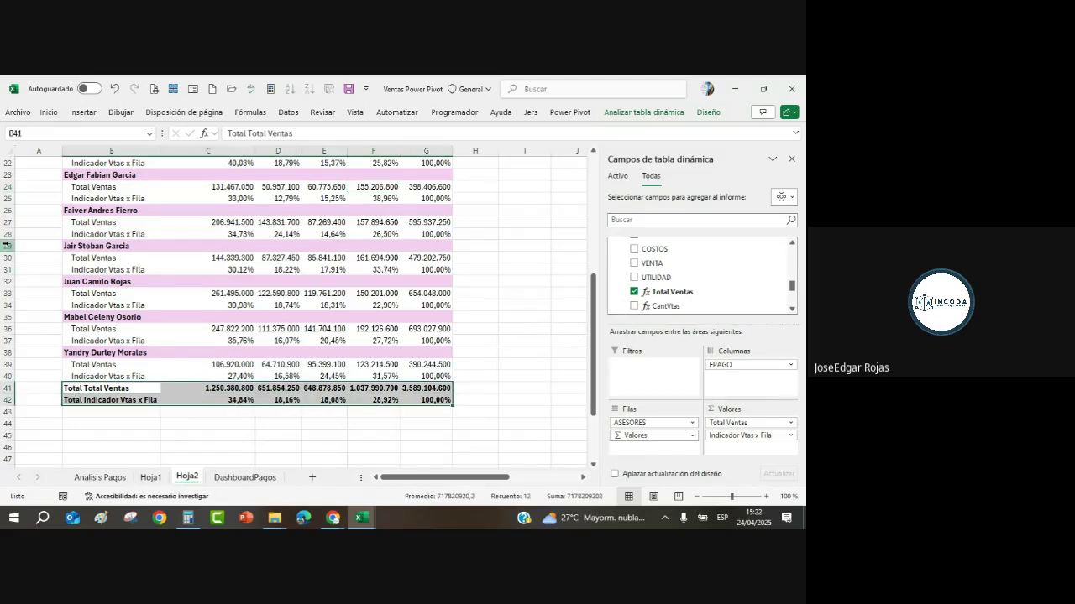
left_click(48, 113)
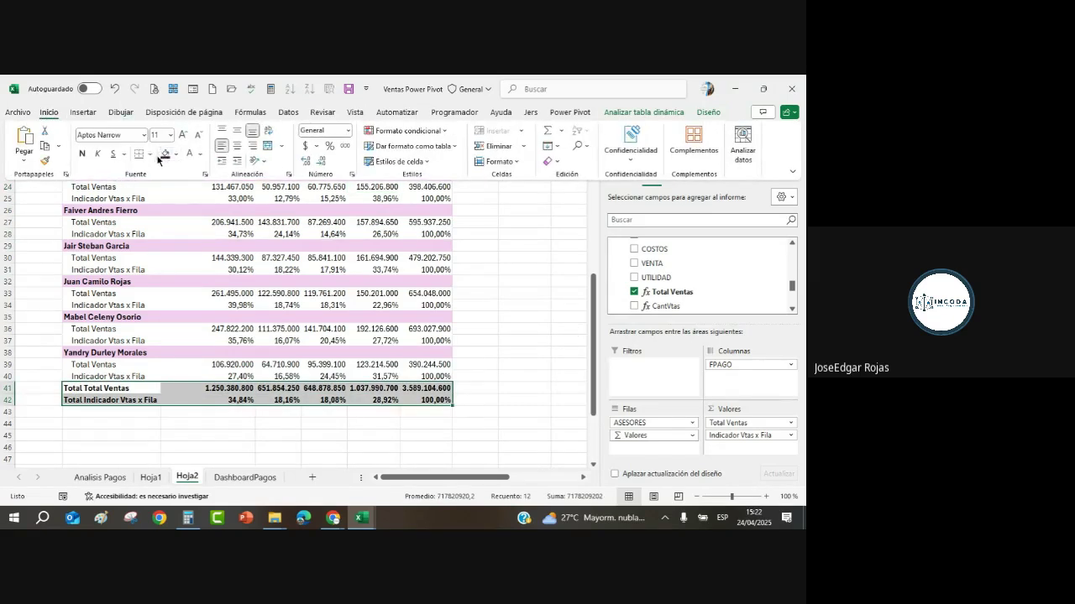
left_click(176, 155)
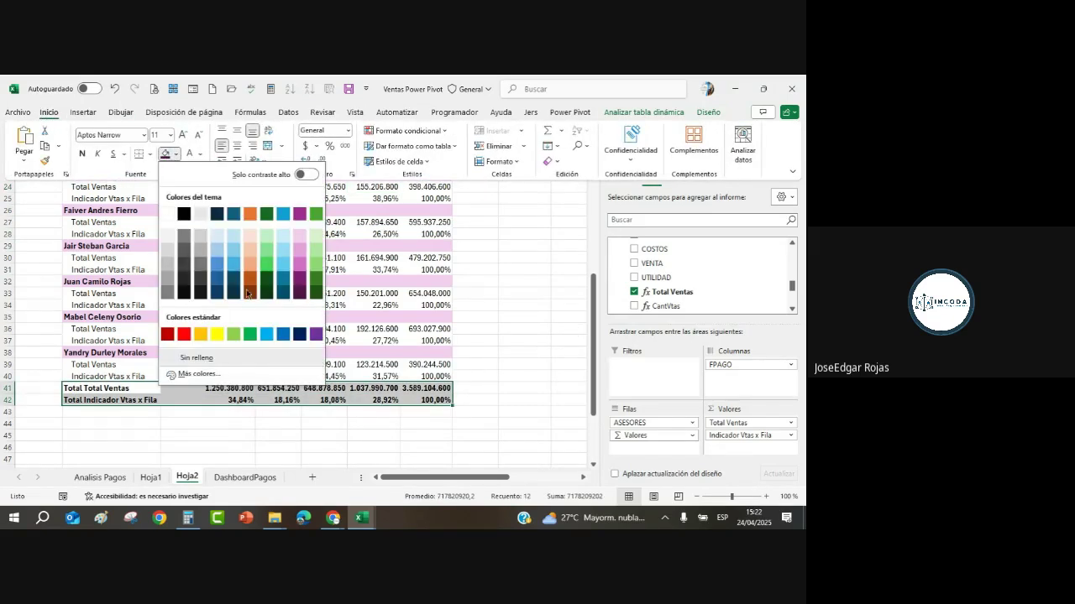
left_click(315, 335)
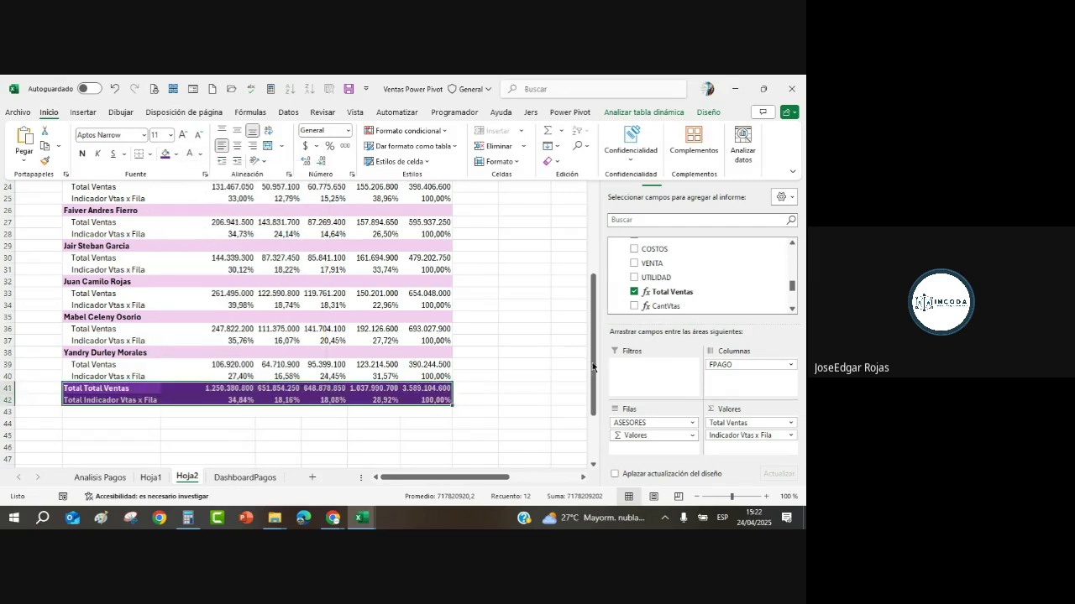
left_click(538, 350)
scroll(546, 346, "up", 2)
scroll(549, 344, "down", 1)
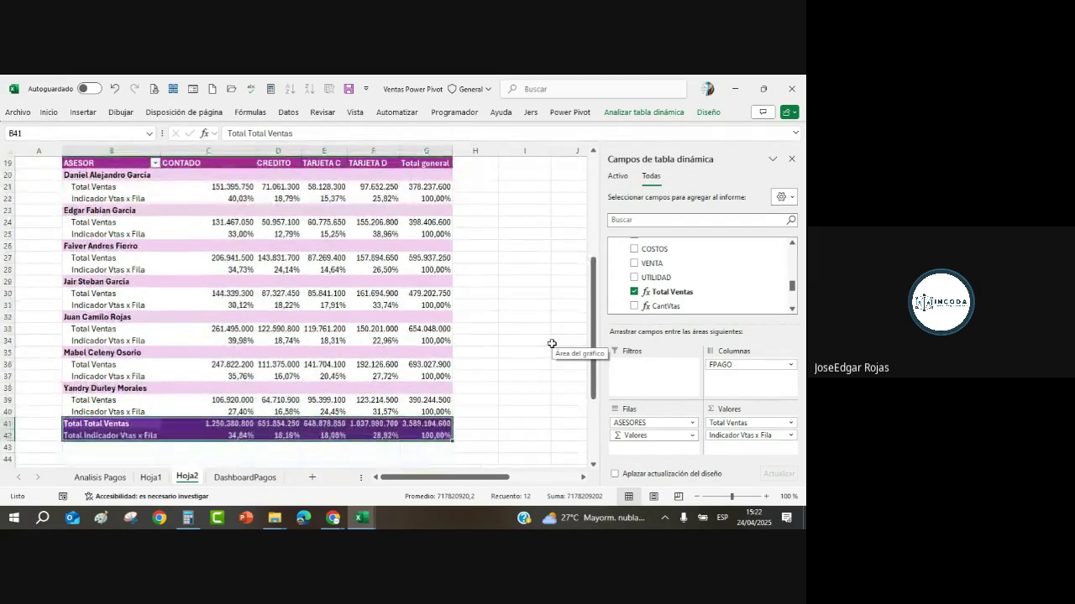
Fill the two grand total rows with the magenta theme colour that matches the pivot table's header.
left_click_drag(84, 424, 424, 436)
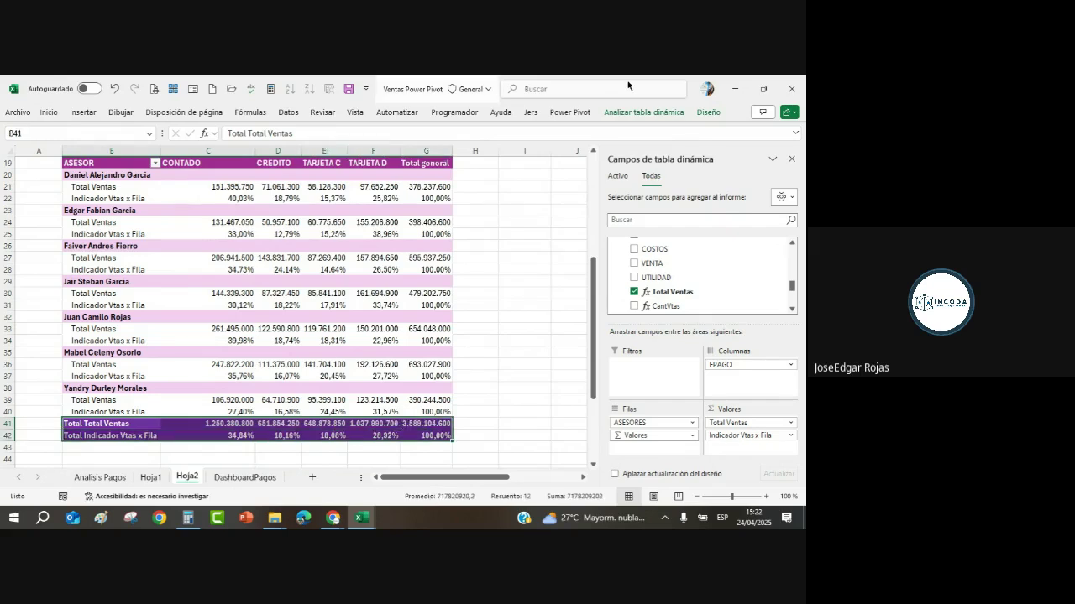
left_click(709, 113)
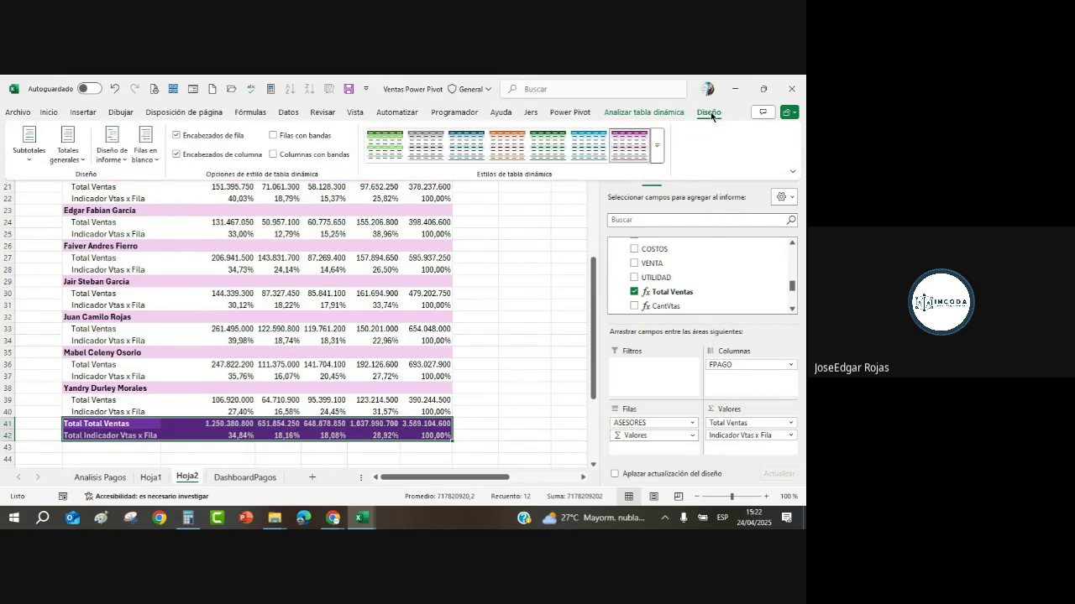
left_click(48, 111)
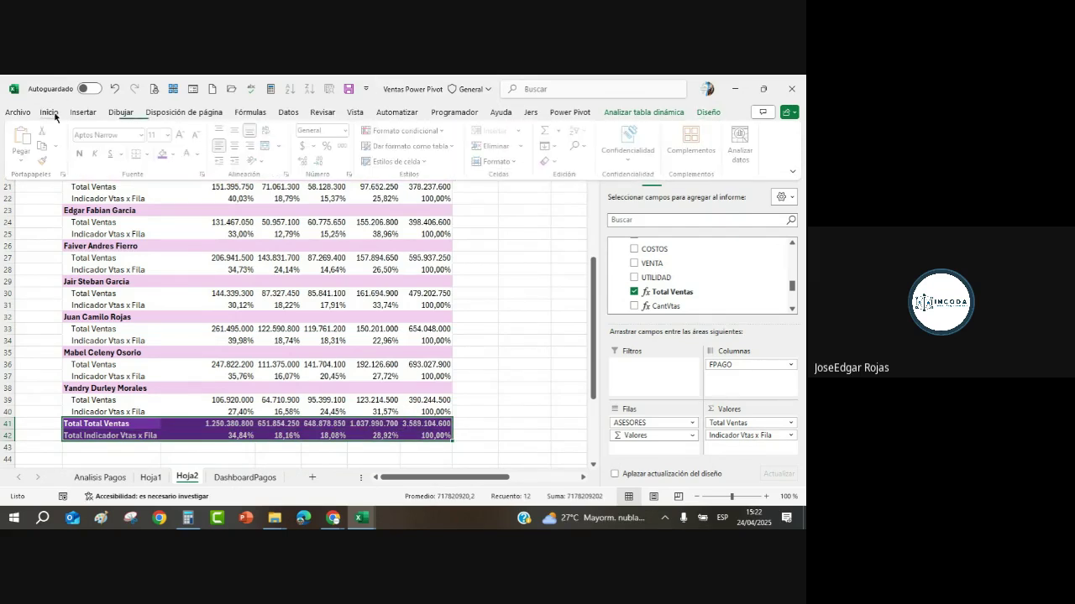
left_click(176, 155)
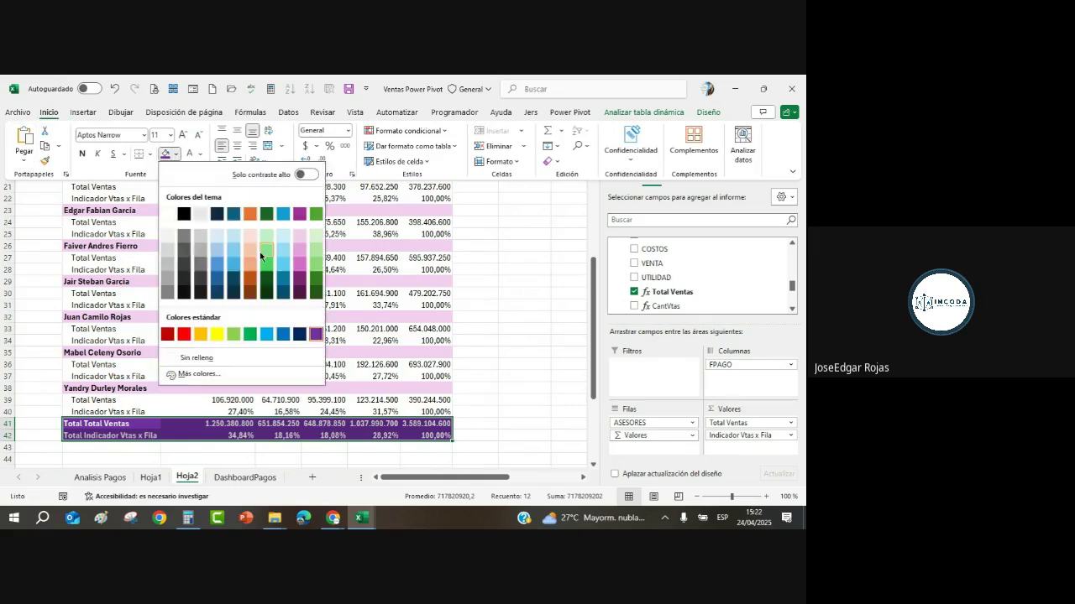
left_click(299, 213)
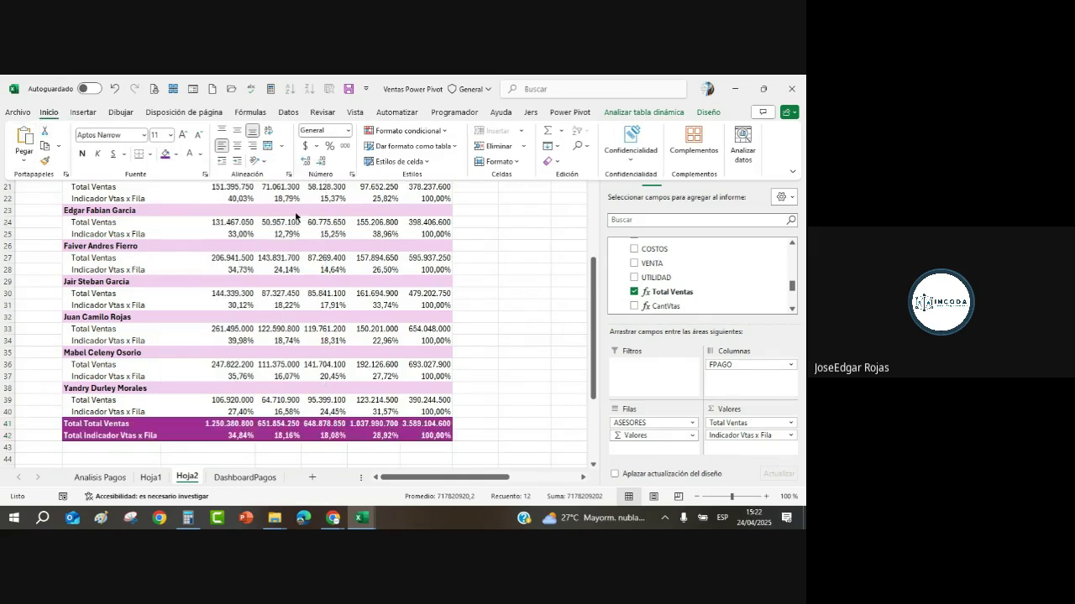
left_click(484, 328)
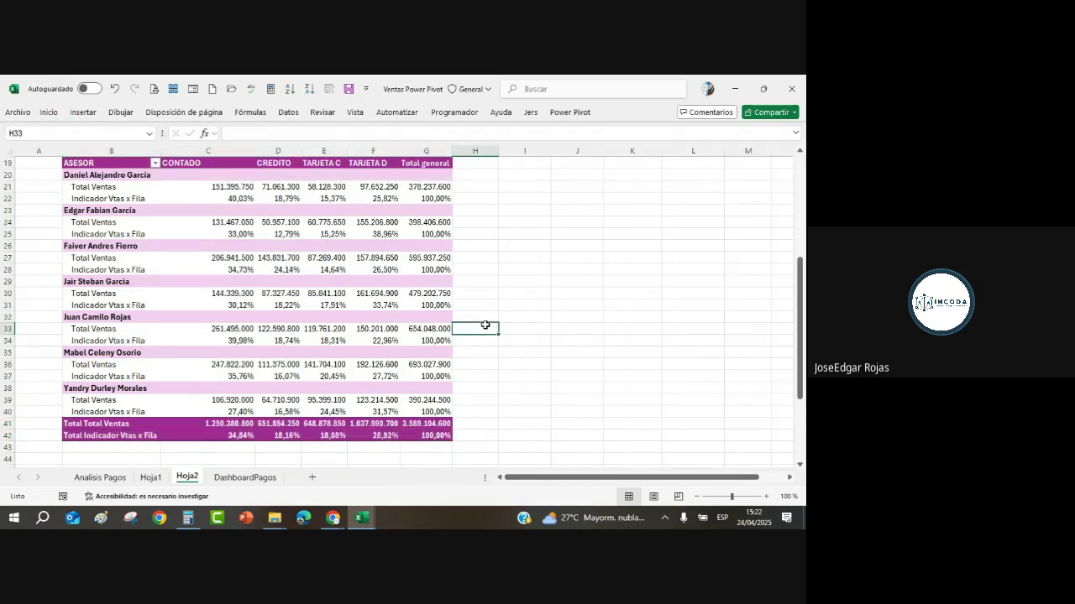
Review the top-products pivot table, its chart and the advisor sales pivot table by payment method on Hoja2.
scroll(485, 325, "up", 1)
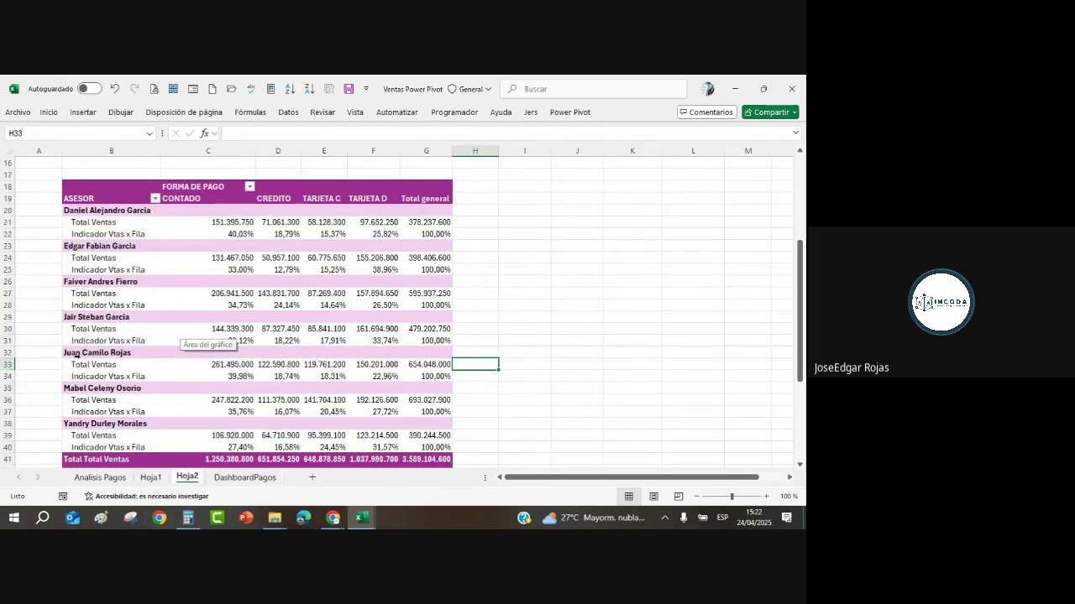
mouse_move(329, 288)
scroll(576, 307, "up", 5)
scroll(576, 307, "down", 5)
scroll(577, 311, "up", 5)
scroll(577, 310, "down", 2)
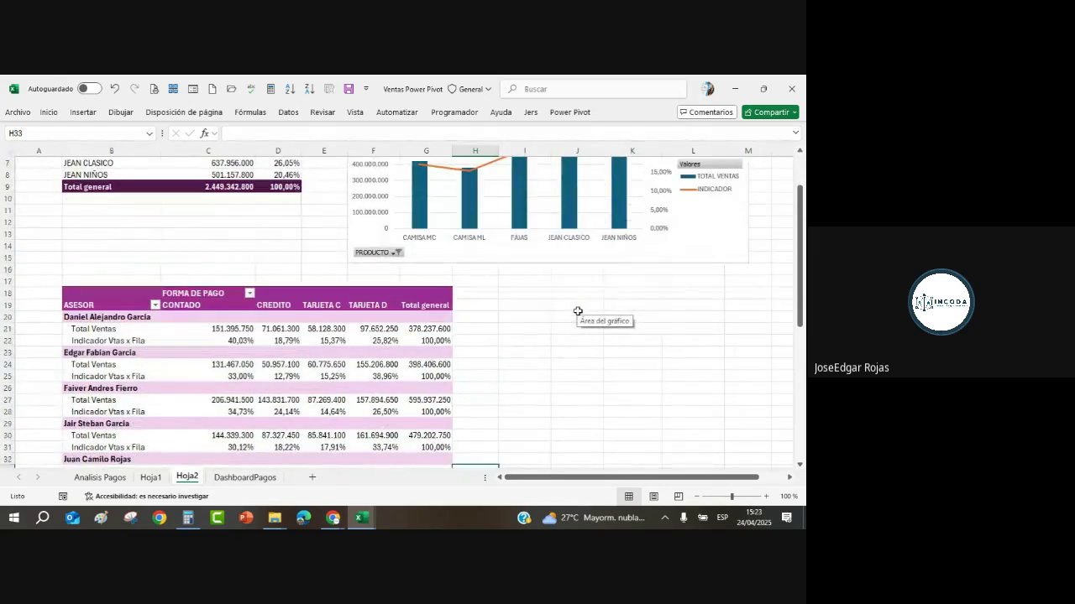
left_click_drag(85, 294, 411, 431)
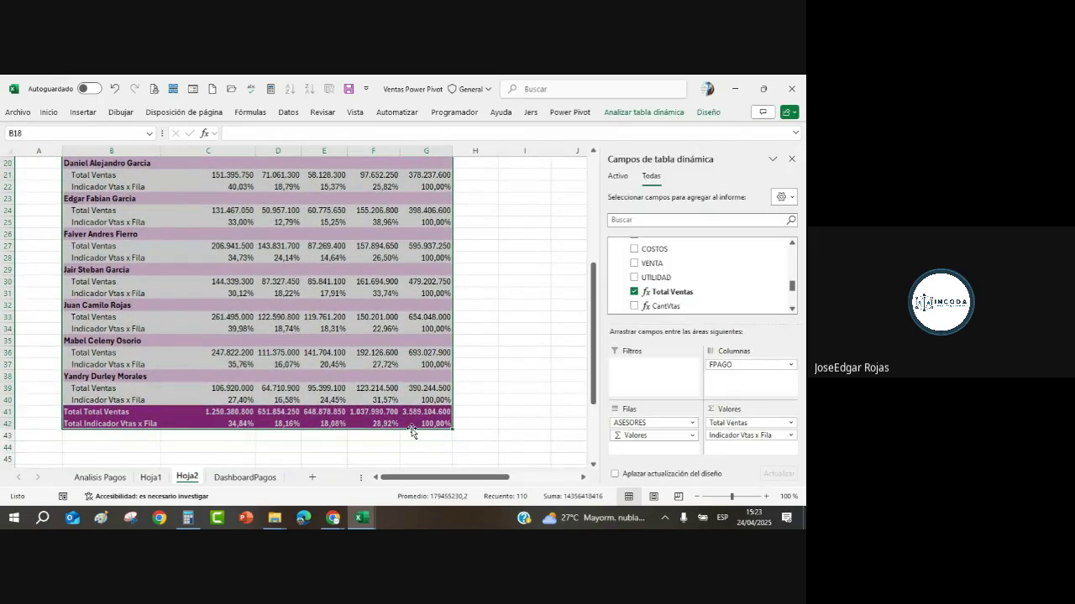
left_click(503, 340)
scroll(504, 340, "up", 6)
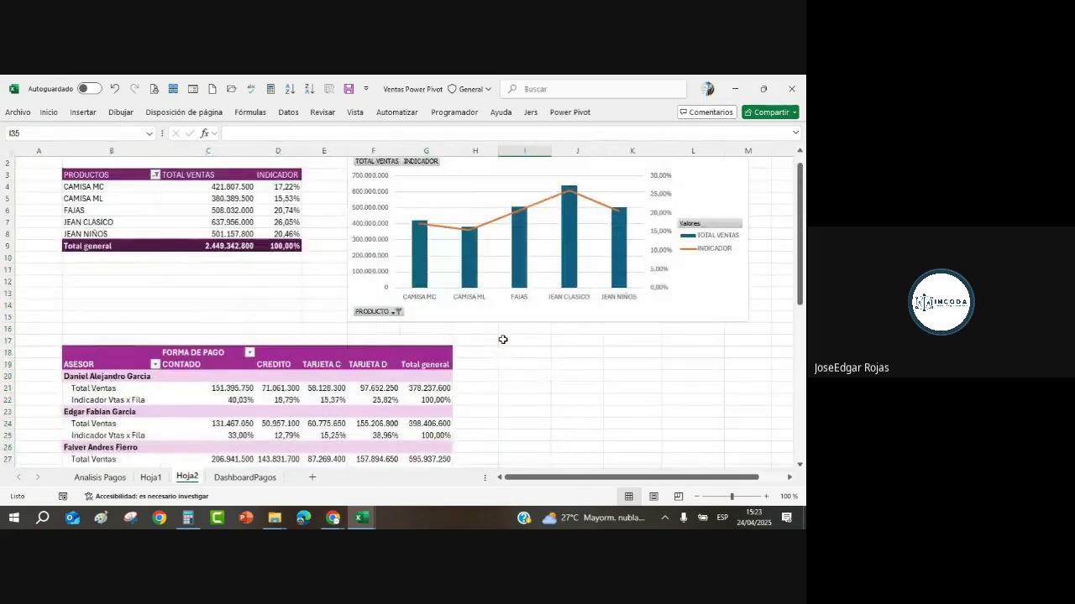
Copy the top-products pivot table and paste it at cell B51, below the advisor pivot table.
left_click_drag(84, 187, 270, 262)
key("ctrl+c")
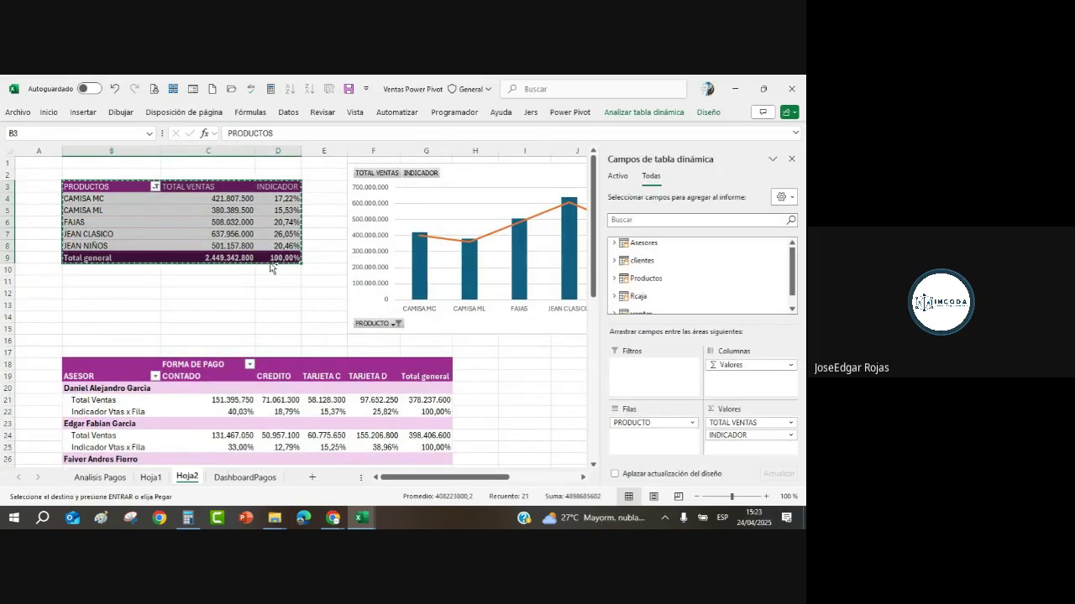
scroll(270, 264, "down", 4)
scroll(269, 264, "down", 12)
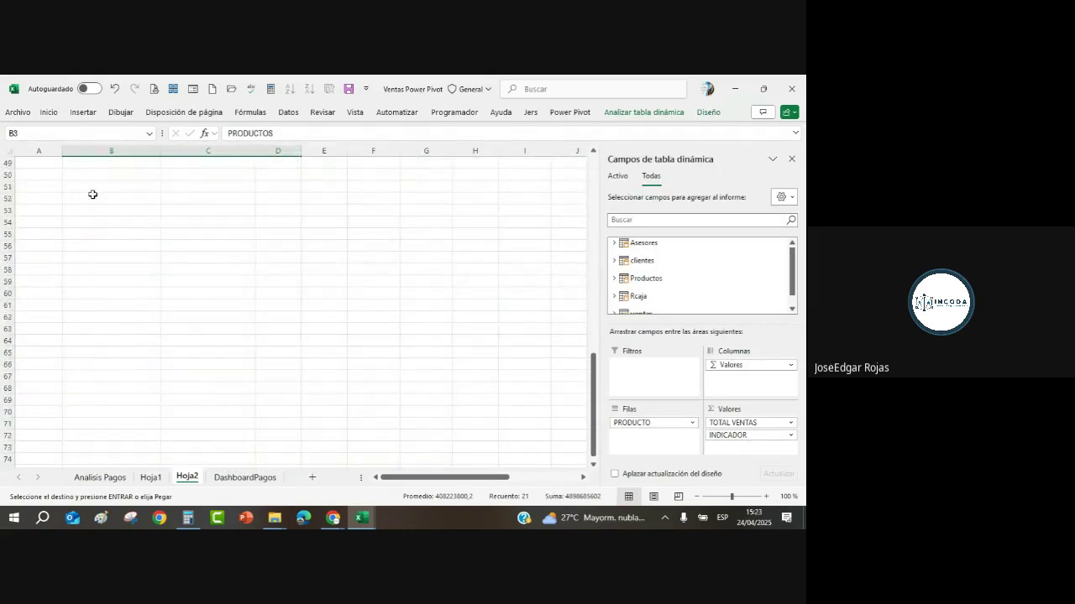
left_click(97, 189)
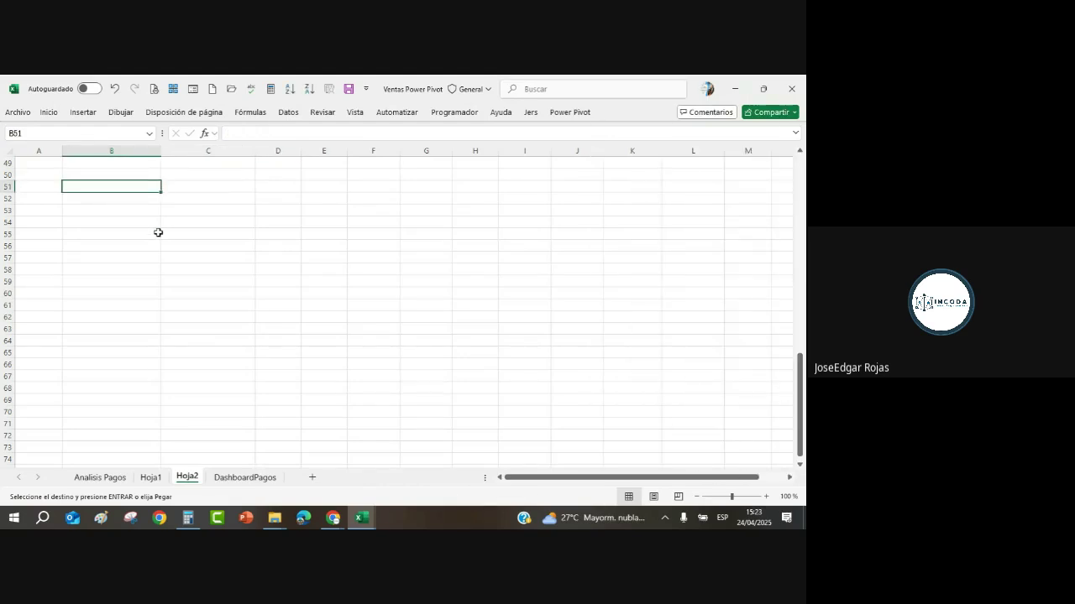
key("ctrl+v")
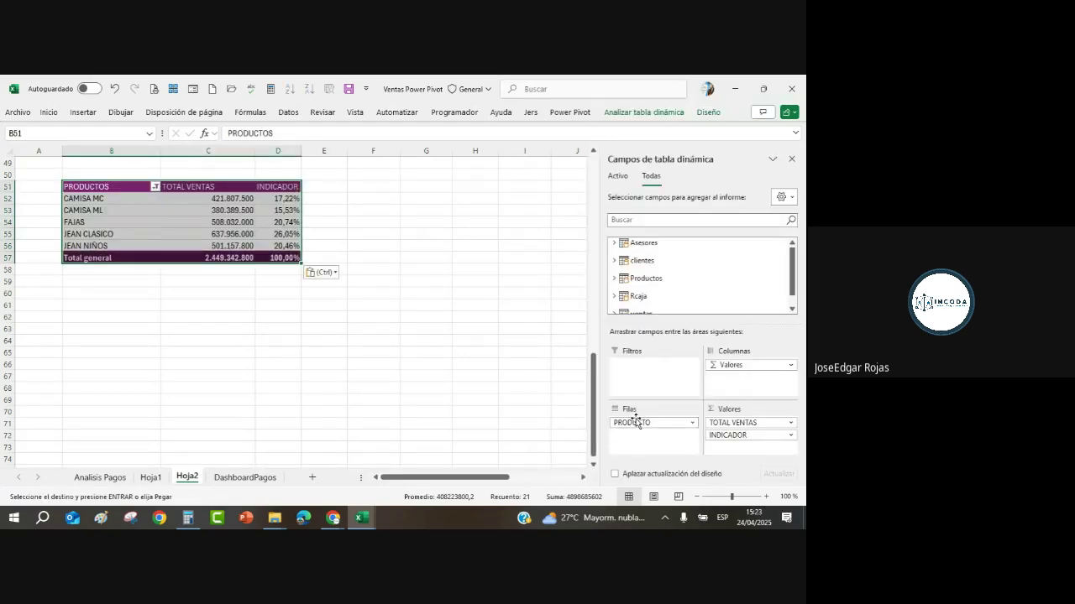
In the copied pivot table, replace PRODUCTO with CLIENTES from the ventas table as the row field and remove the INDICADOR value.
left_click_drag(638, 422, 535, 371)
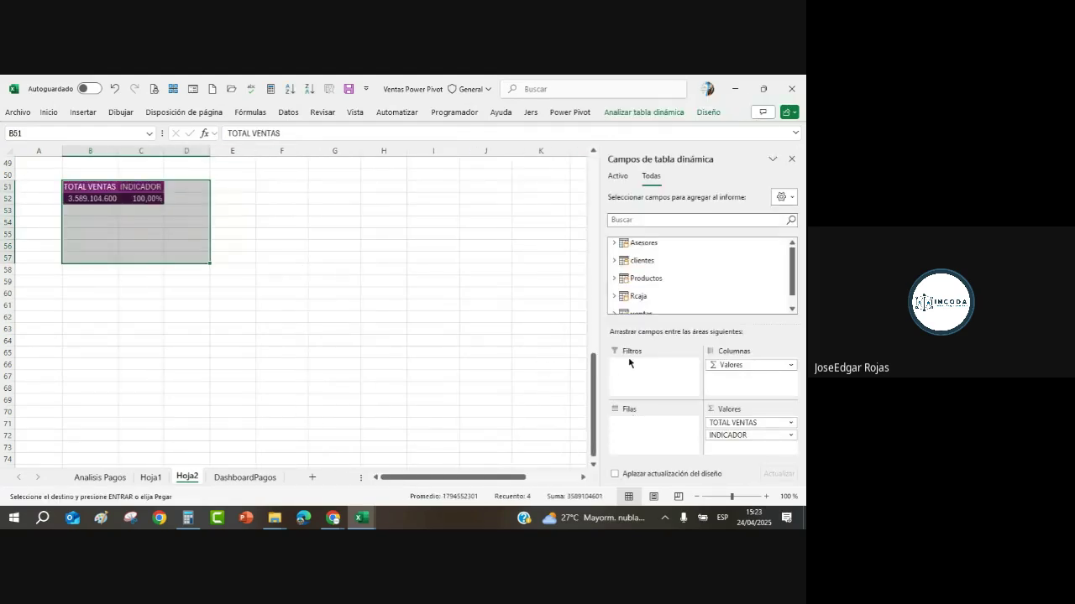
scroll(630, 312, "down", 1)
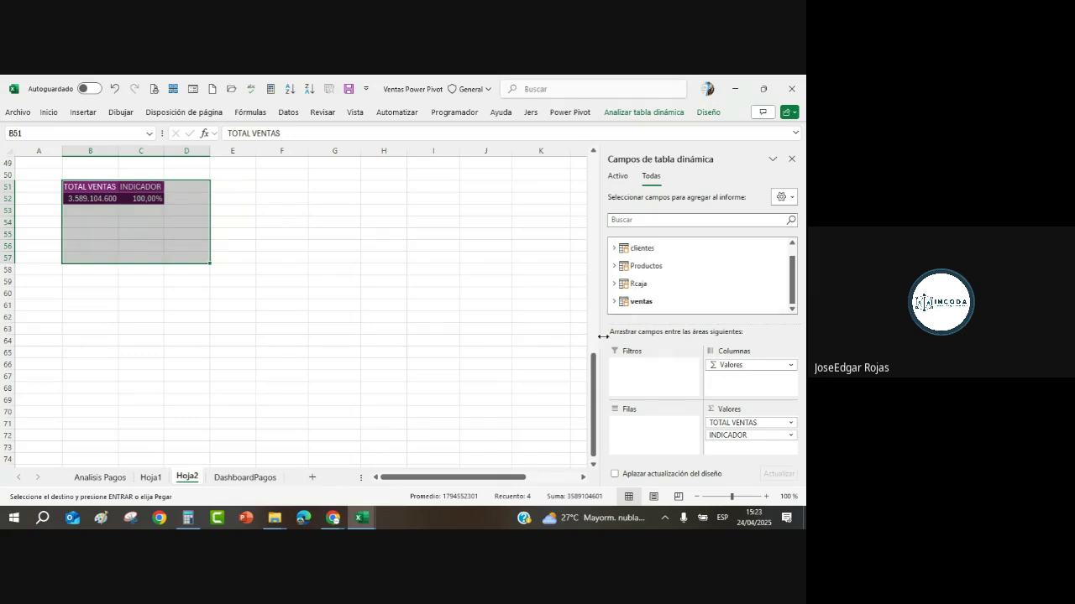
left_click(616, 301)
scroll(626, 312, "down", 5)
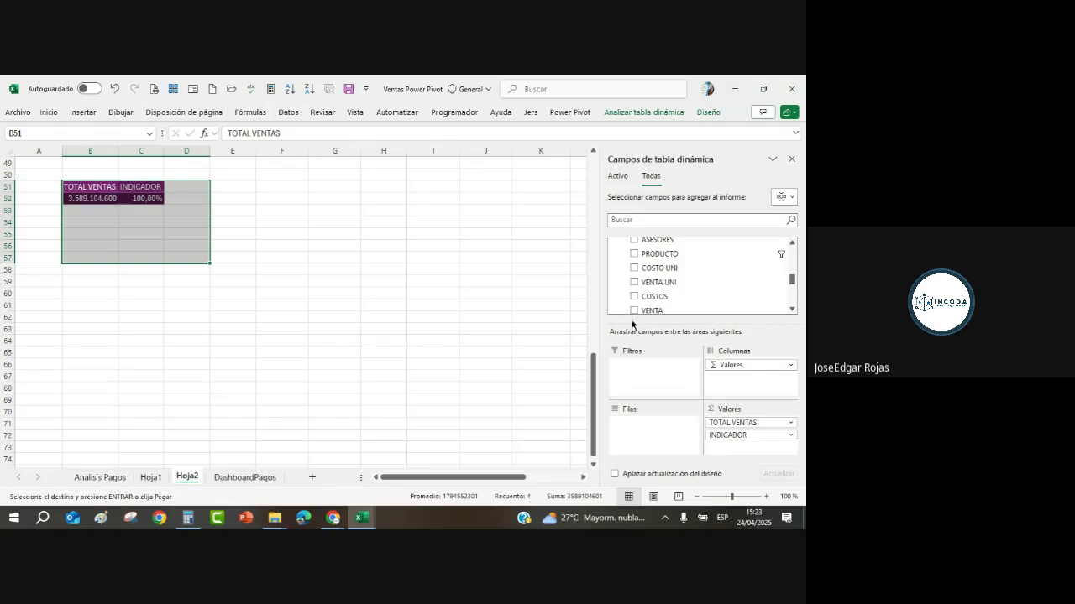
scroll(640, 302, "up", 2)
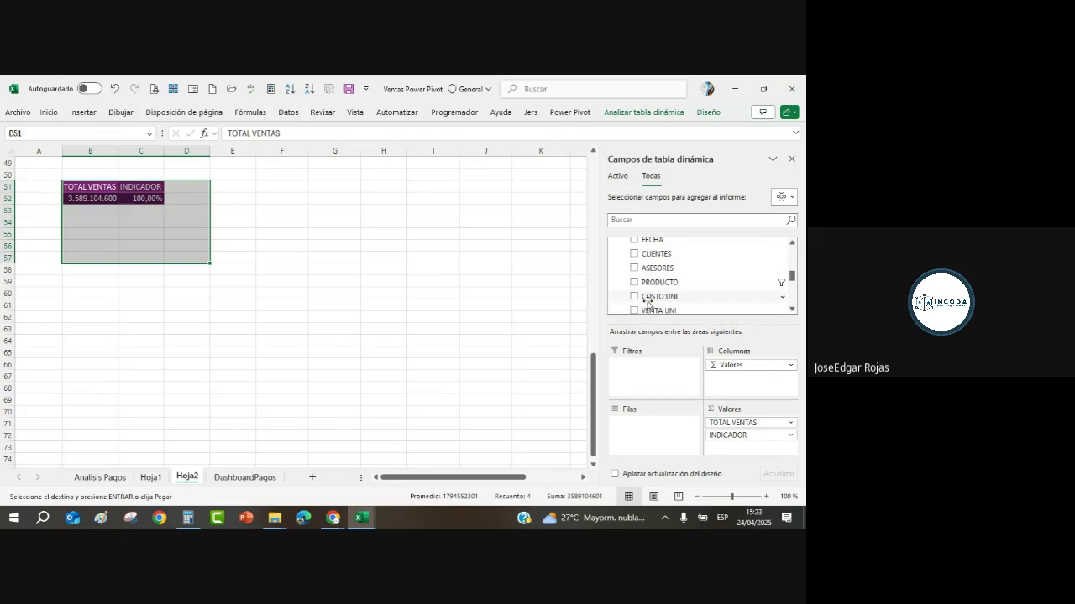
left_click(634, 253)
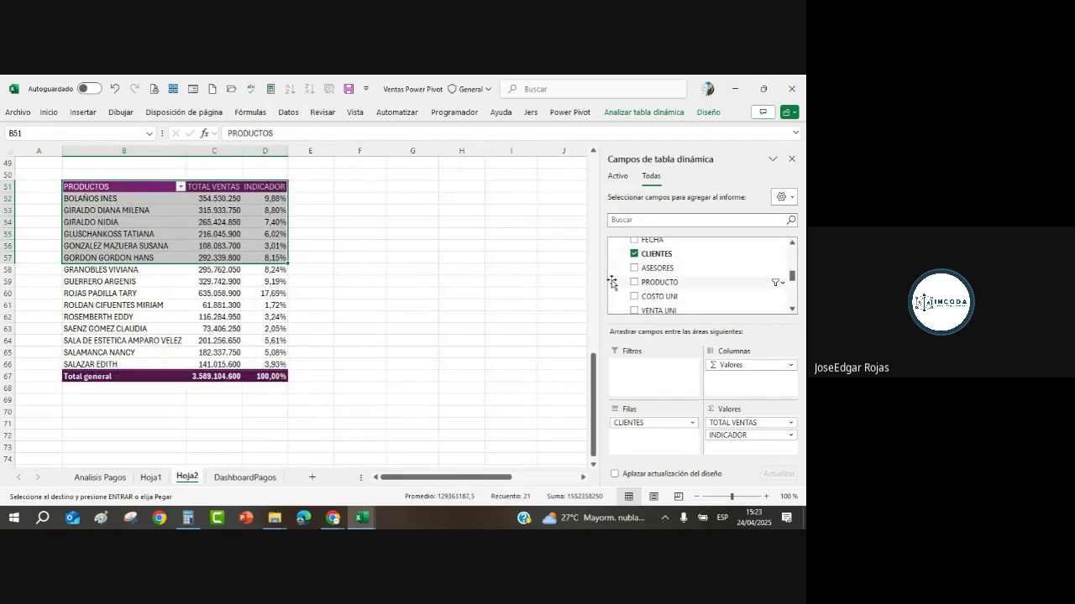
left_click(224, 314)
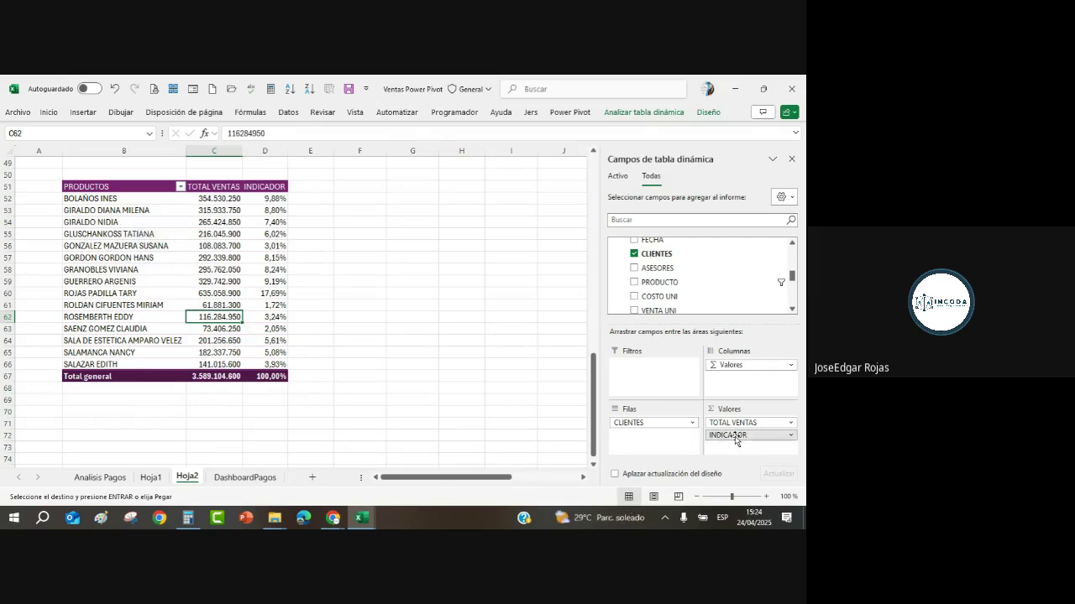
left_click_drag(736, 436, 462, 420)
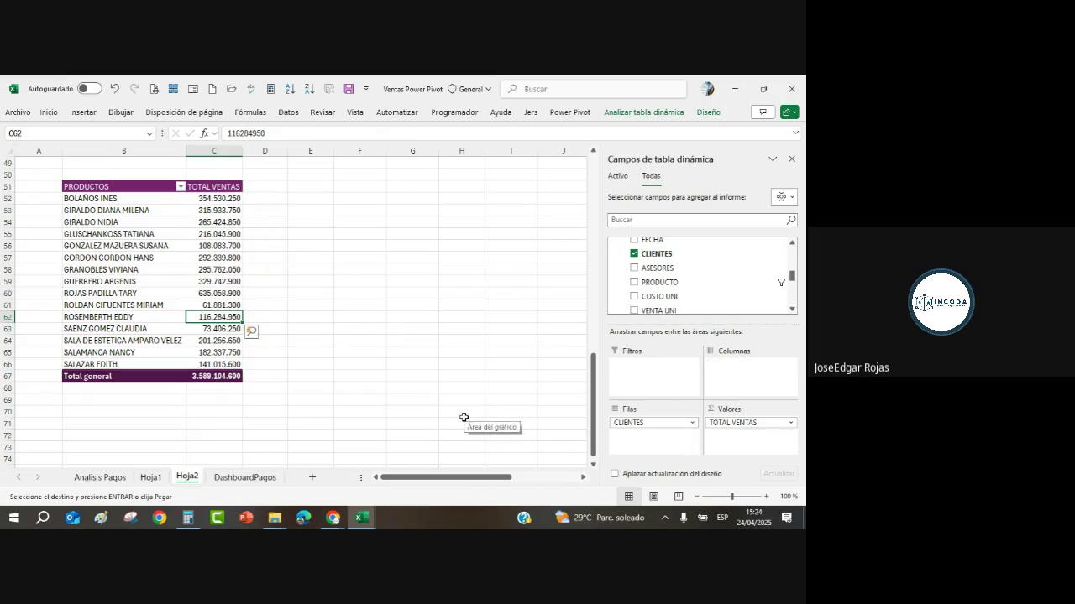
Rename the row header of the copied pivot table in cell B51 as CLIENTES.
left_click(108, 186)
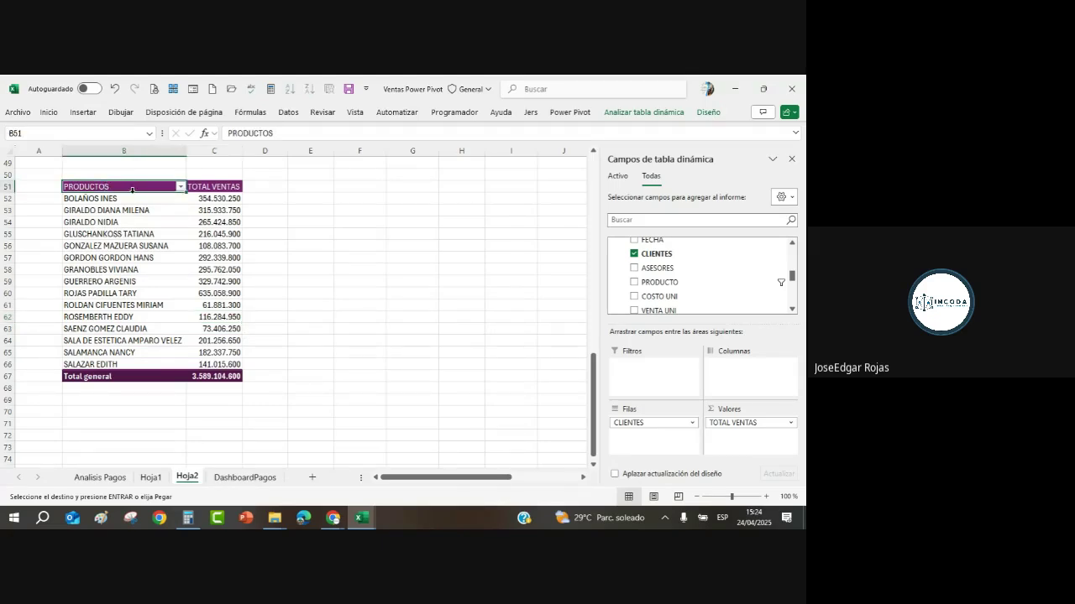
type("cliente")
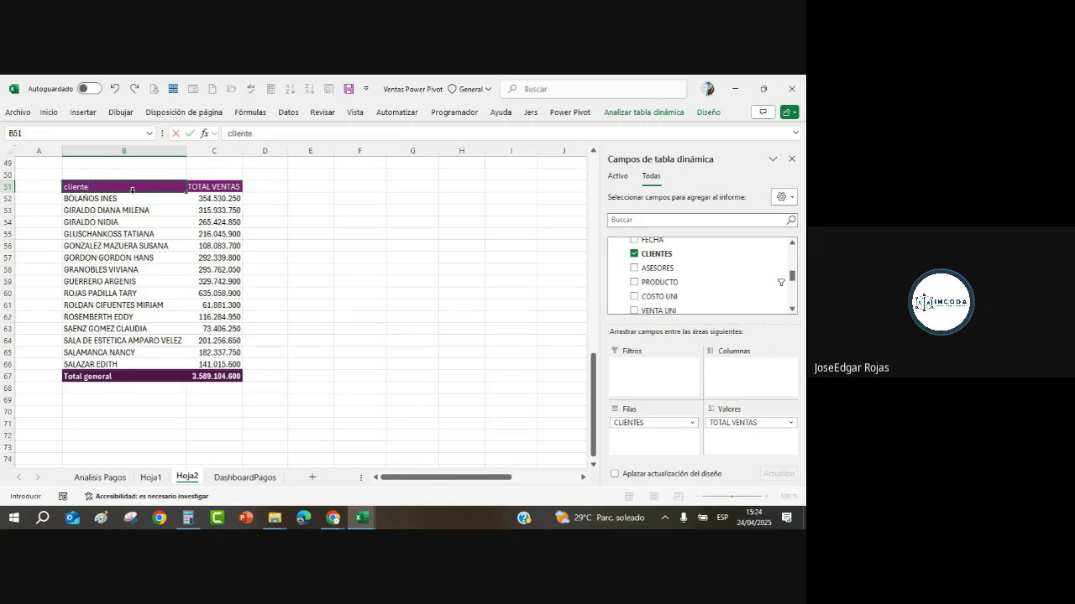
key("BackSpace")
key("BackSpace")
key("BackSpace")
key("BackSpace")
key("BackSpace")
key("BackSpace")
key("BackSpace")
type("CLIENTES")
key("Return")
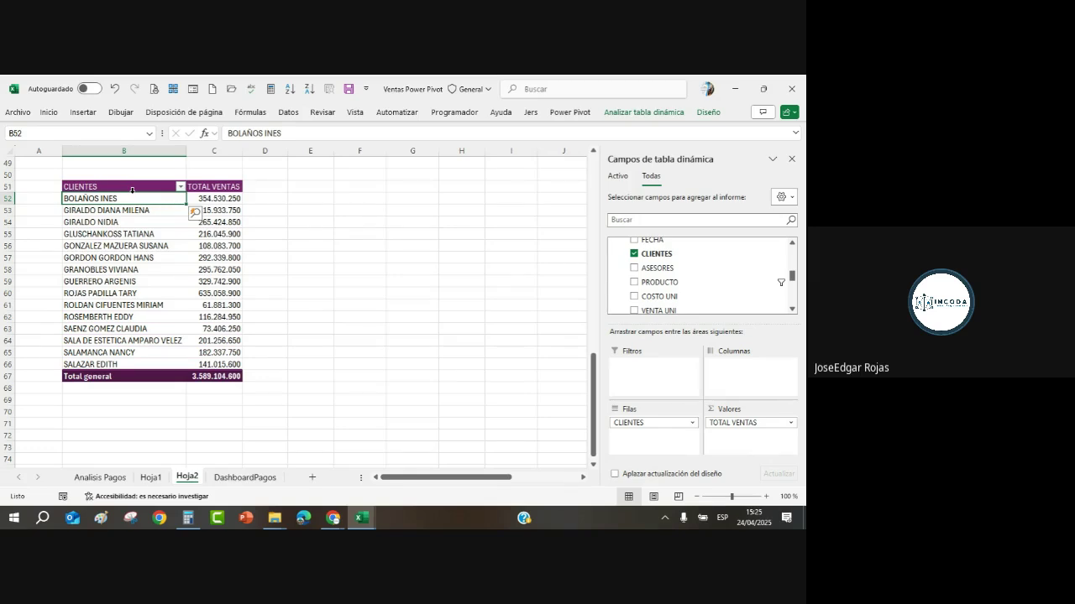
Insert a basic line pivot chart of total sales by client from the CLIENTES pivot table.
left_click(209, 263)
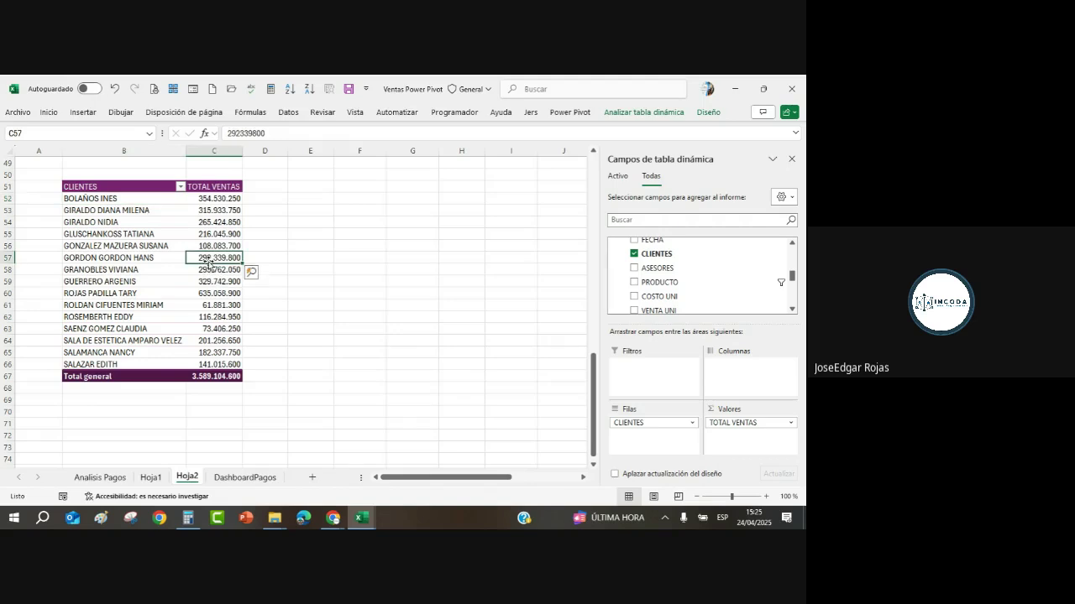
left_click(713, 113)
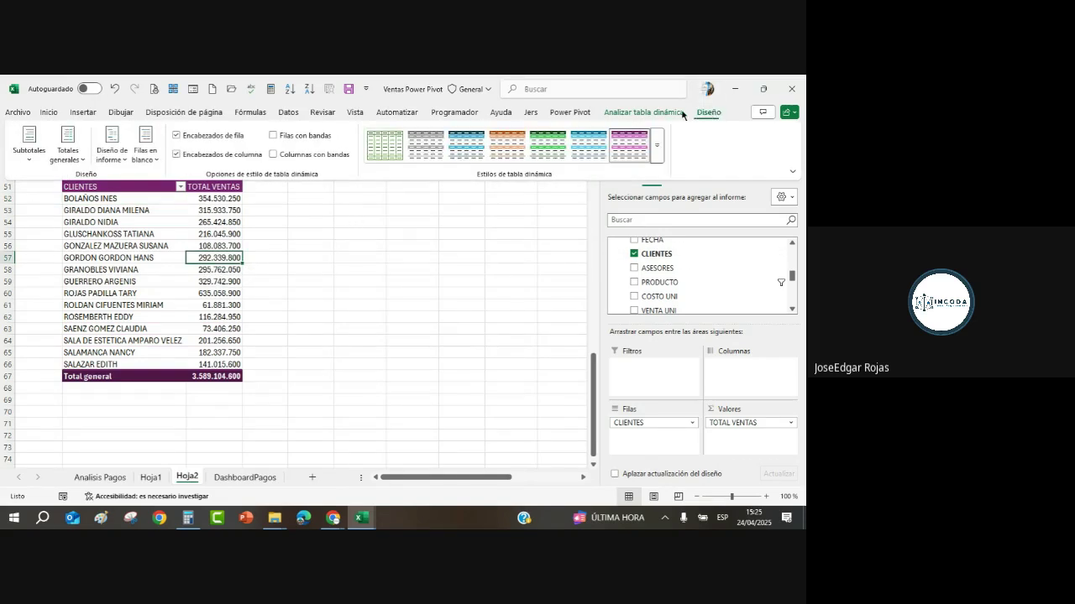
left_click(651, 112)
left_click(655, 147)
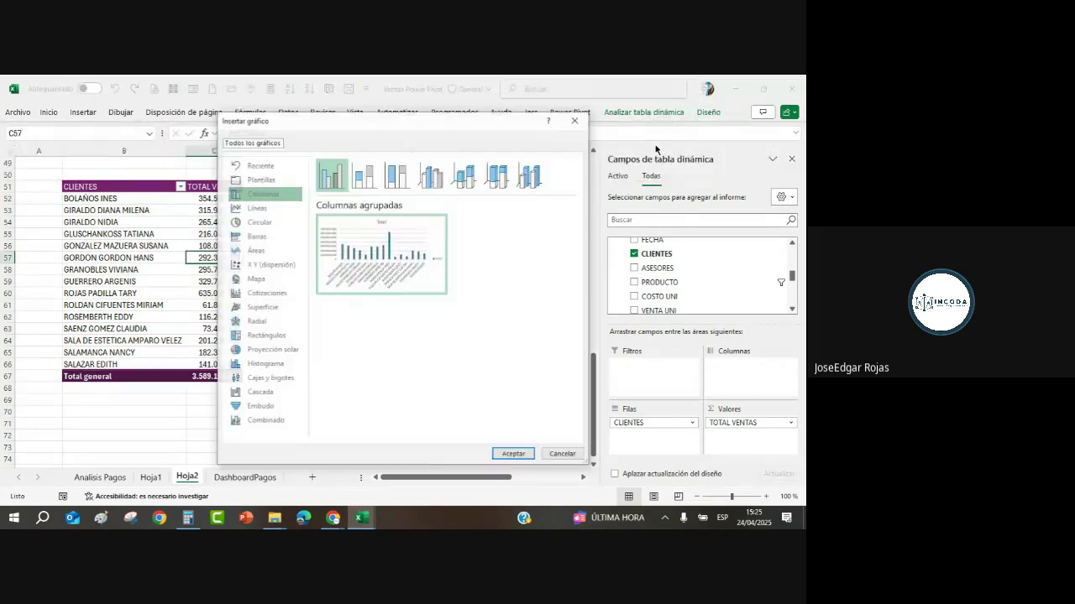
left_click(257, 211)
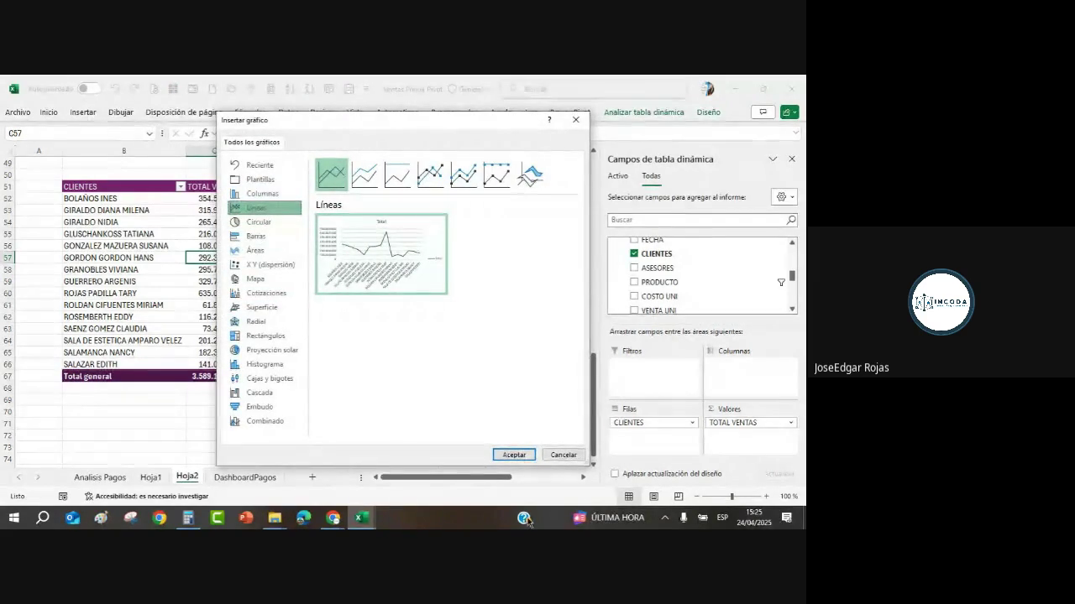
left_click(514, 455)
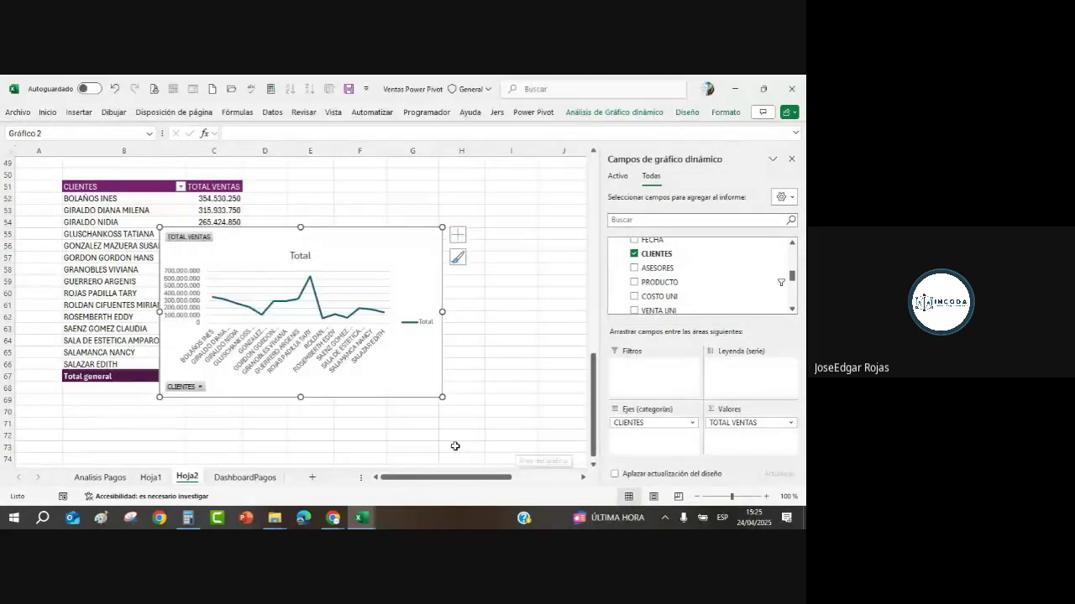
Place the line chart beside the CLIENTES pivot table and enlarge it to span about columns D to J, down to row 67.
left_click_drag(384, 262, 484, 221)
left_click_drag(541, 355, 577, 380)
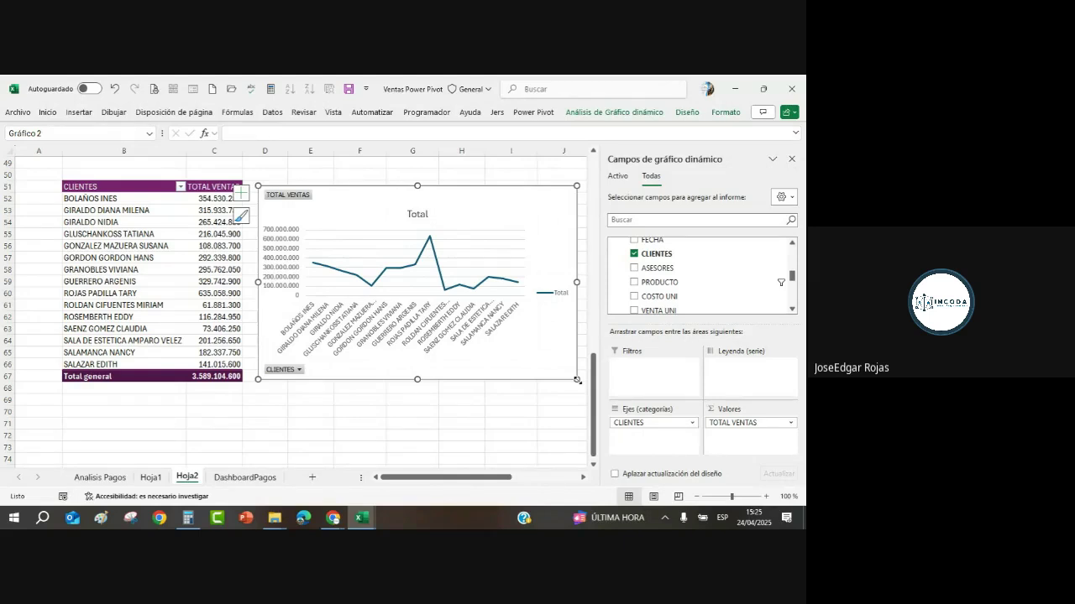
left_click(374, 424)
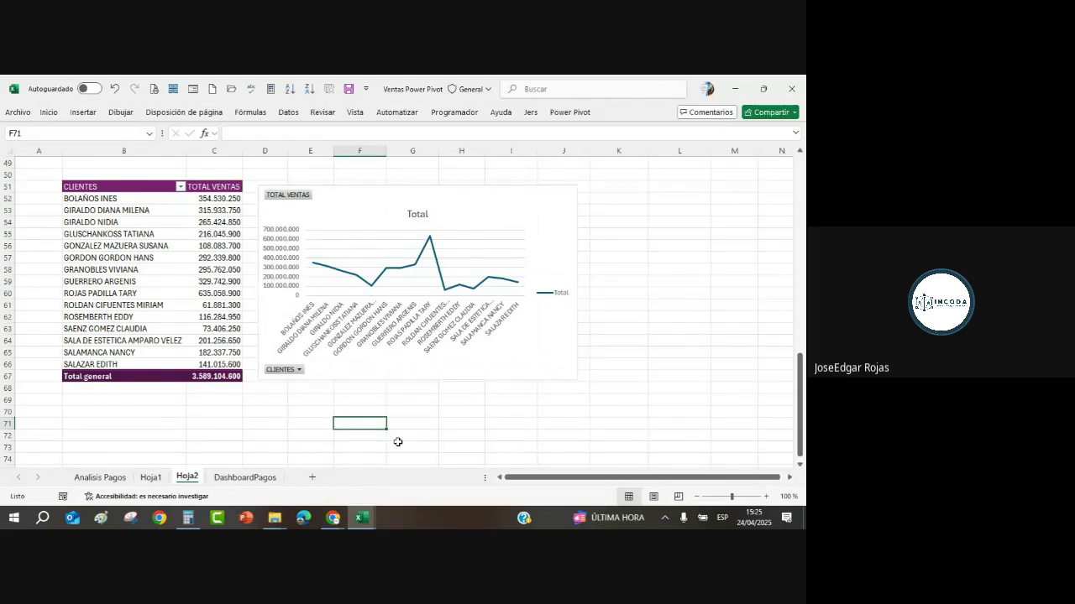
Review the pivot tables and charts on Hoja2 and the contents of the Analisis Pagos, DashboardPagos and Hoja1 sheets.
scroll(398, 442, "up", 16)
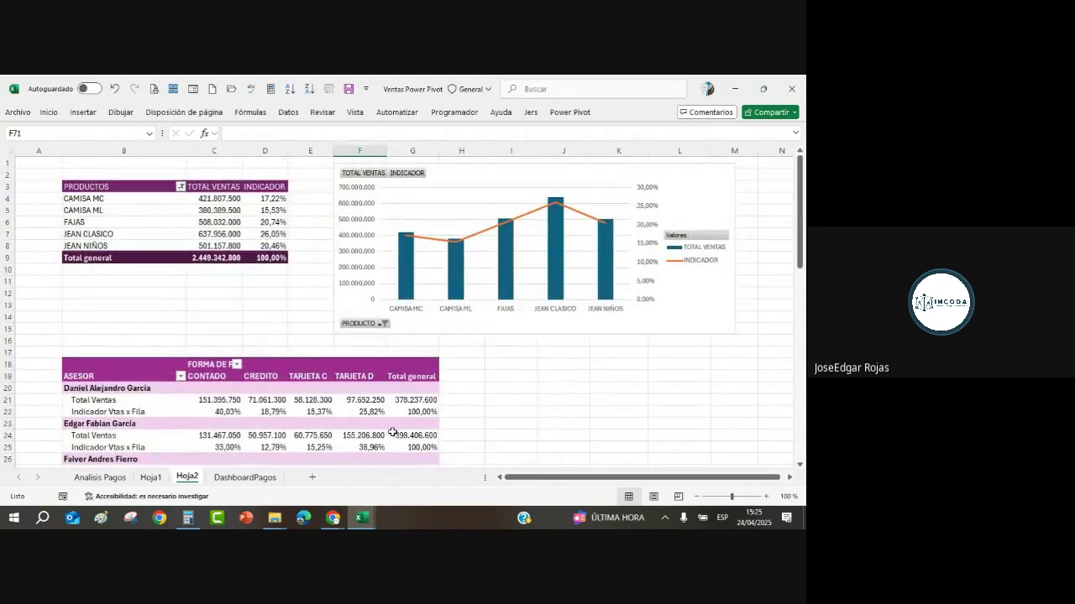
scroll(392, 432, "down", 16)
scroll(345, 413, "up", 6)
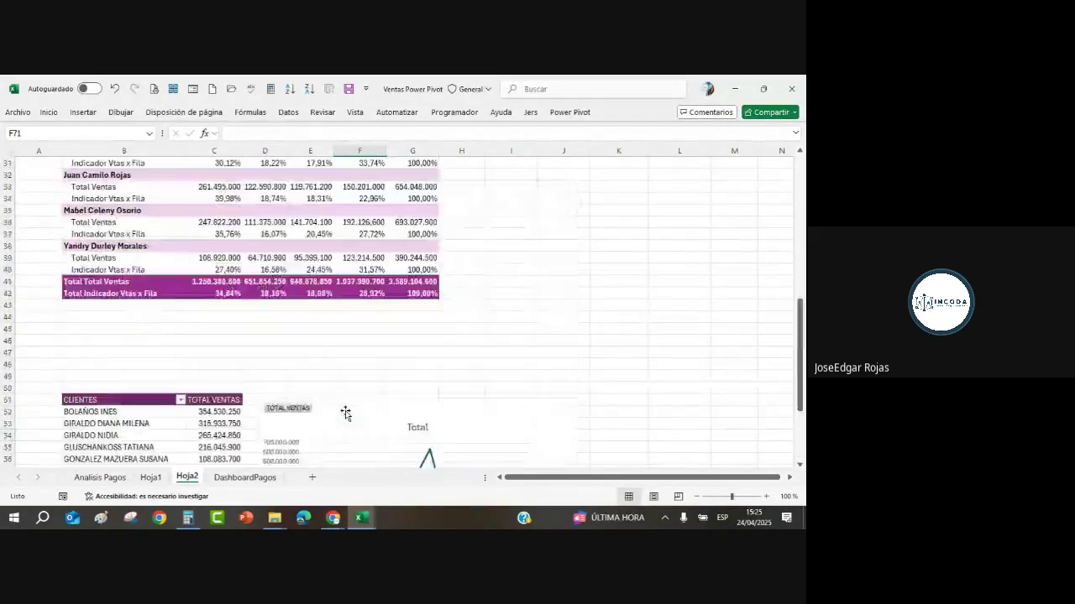
scroll(345, 413, "up", 10)
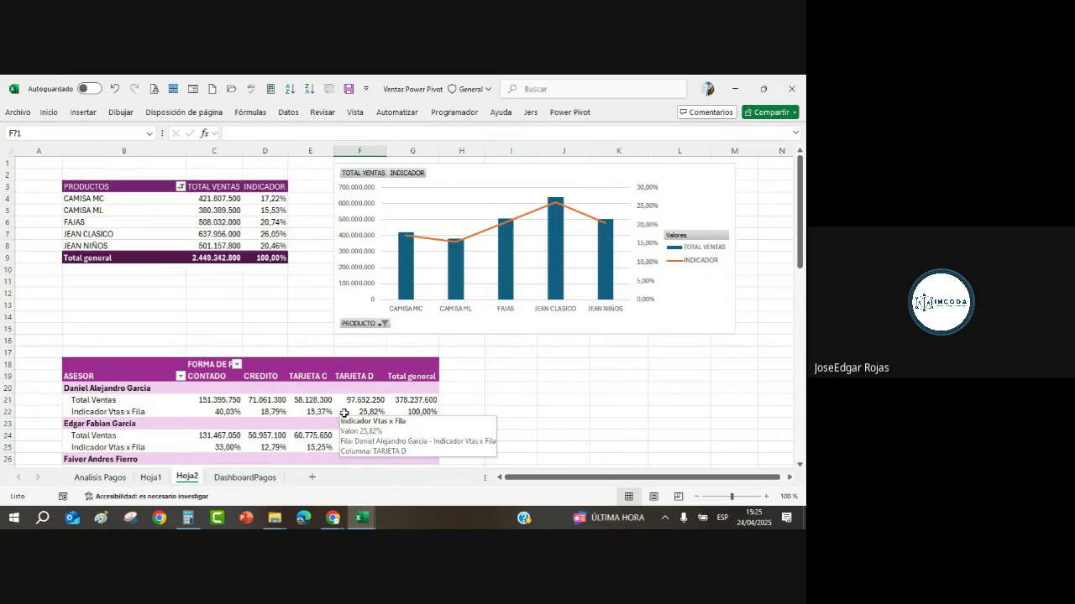
left_click(101, 478)
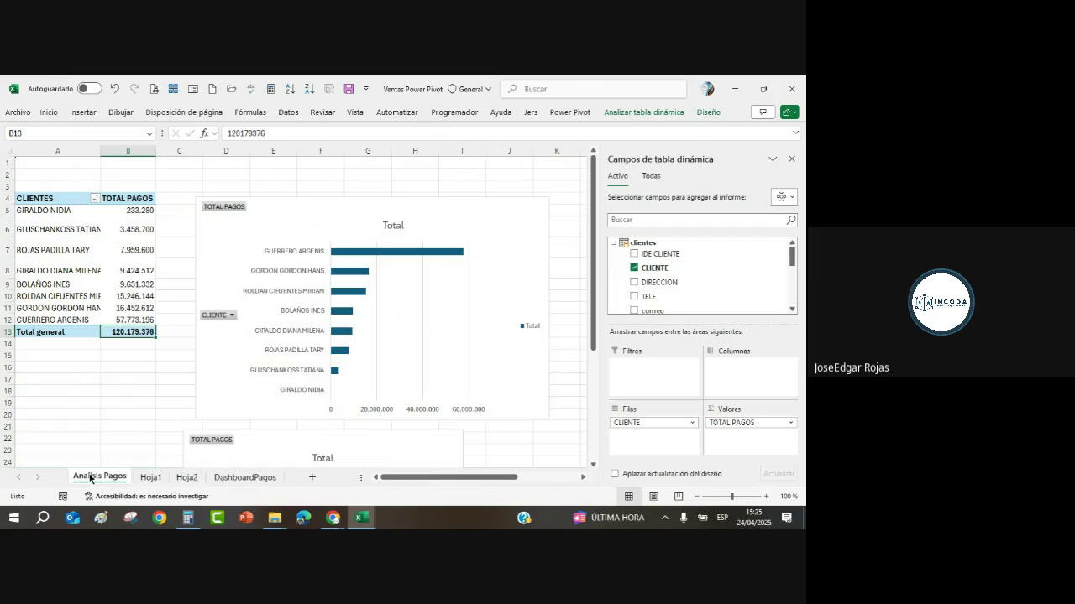
left_click(581, 478)
left_click(581, 477)
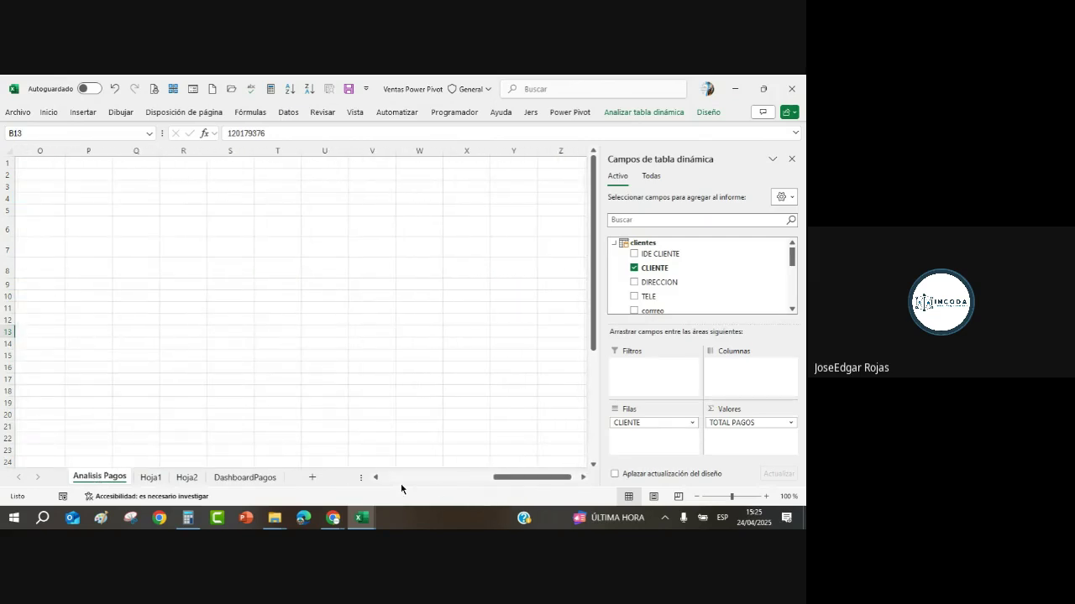
left_click(377, 478)
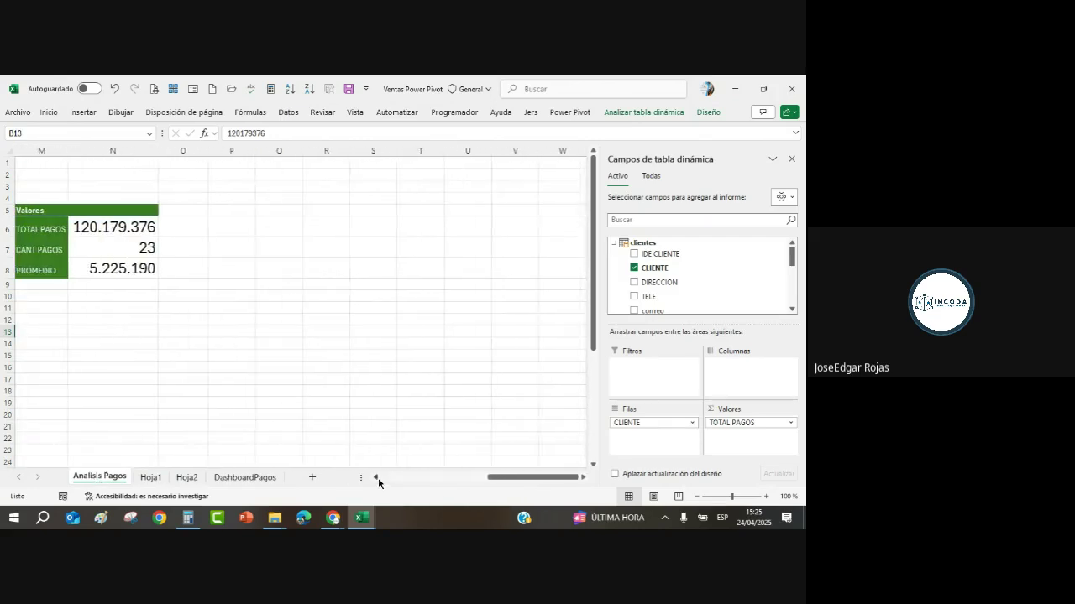
left_click(377, 478)
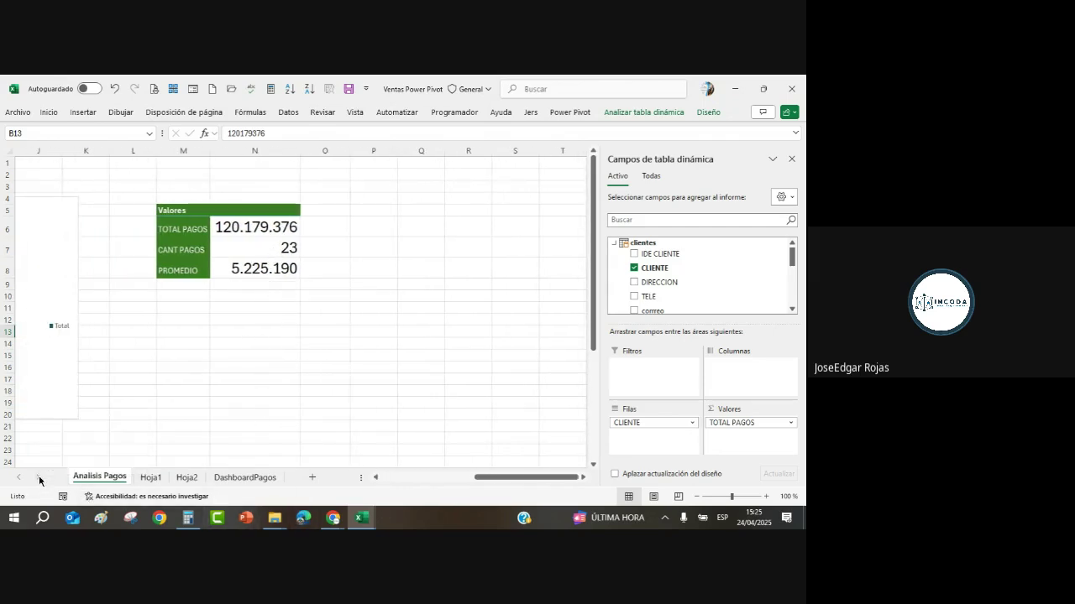
left_click(244, 478)
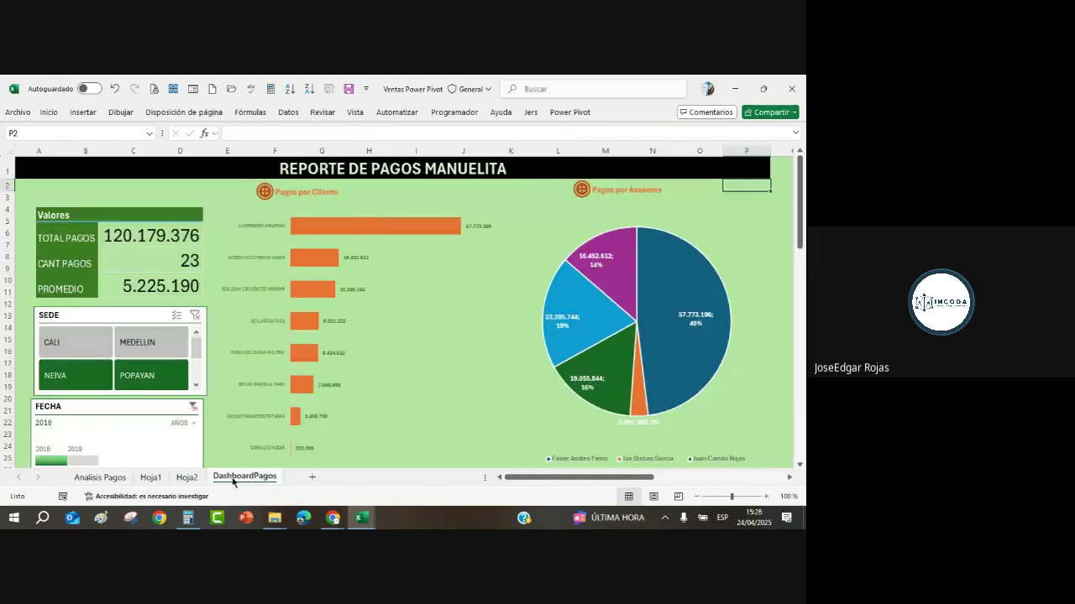
left_click(151, 478)
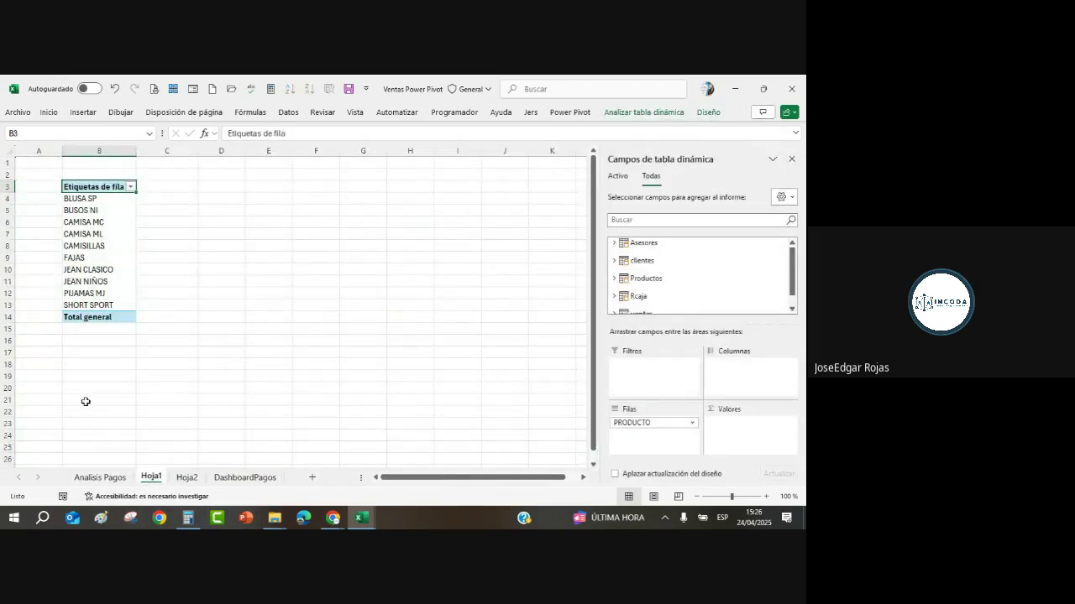
scroll(120, 338, "down", 2)
scroll(120, 337, "up", 2)
left_click(188, 478)
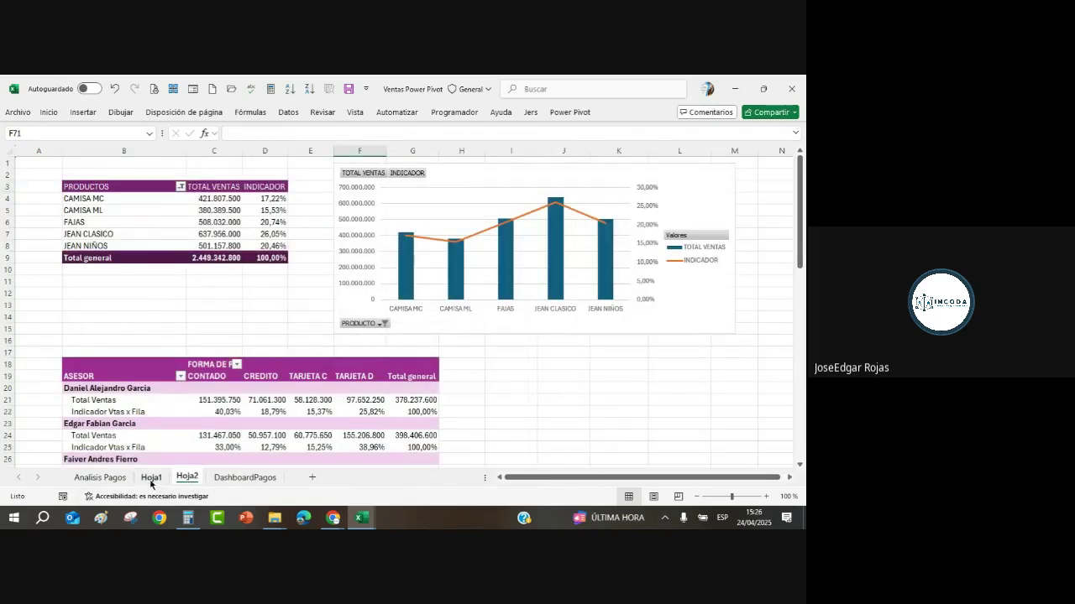
Permanently delete the Hoja1 sheet from the workbook.
left_click(151, 478)
right_click(152, 477)
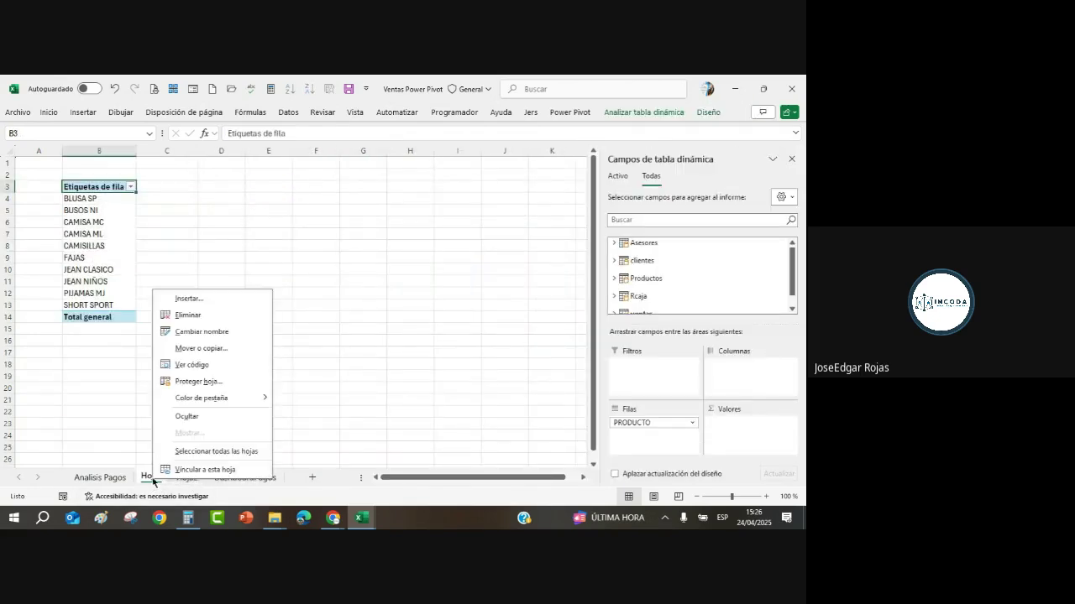
left_click(190, 315)
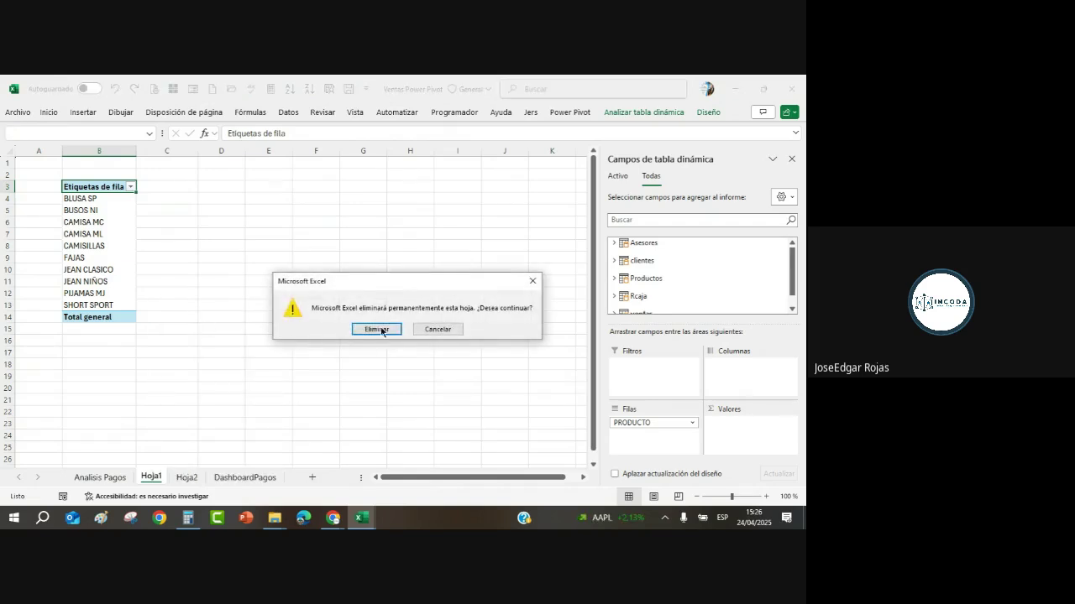
left_click(376, 329)
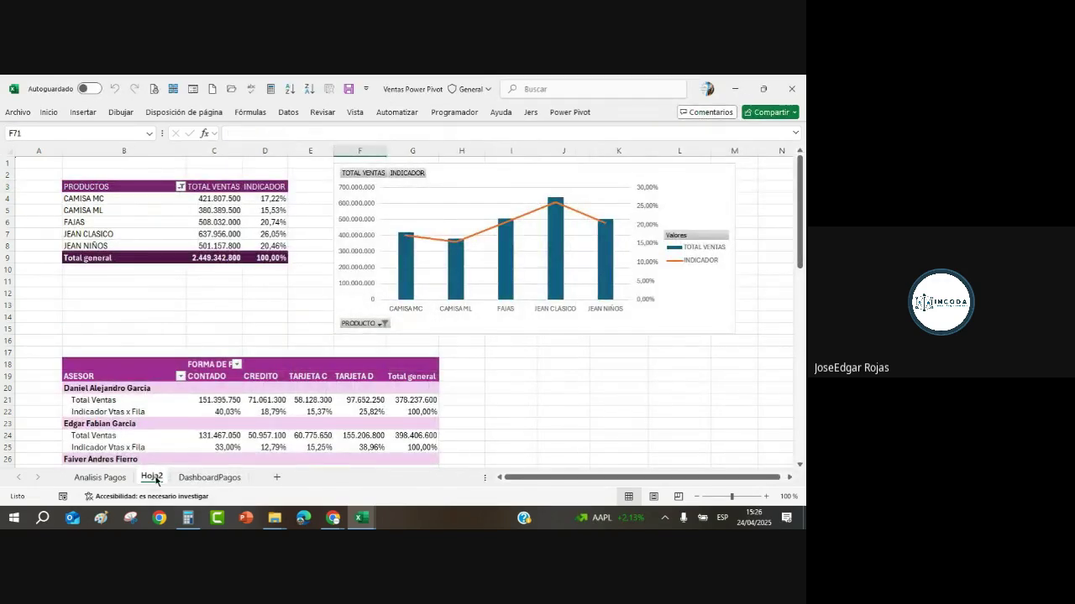
Rename the Hoja2 sheet as Analisis Ventas and move it after the DashboardPagos sheet.
double_click(152, 478)
key("BackSpace")
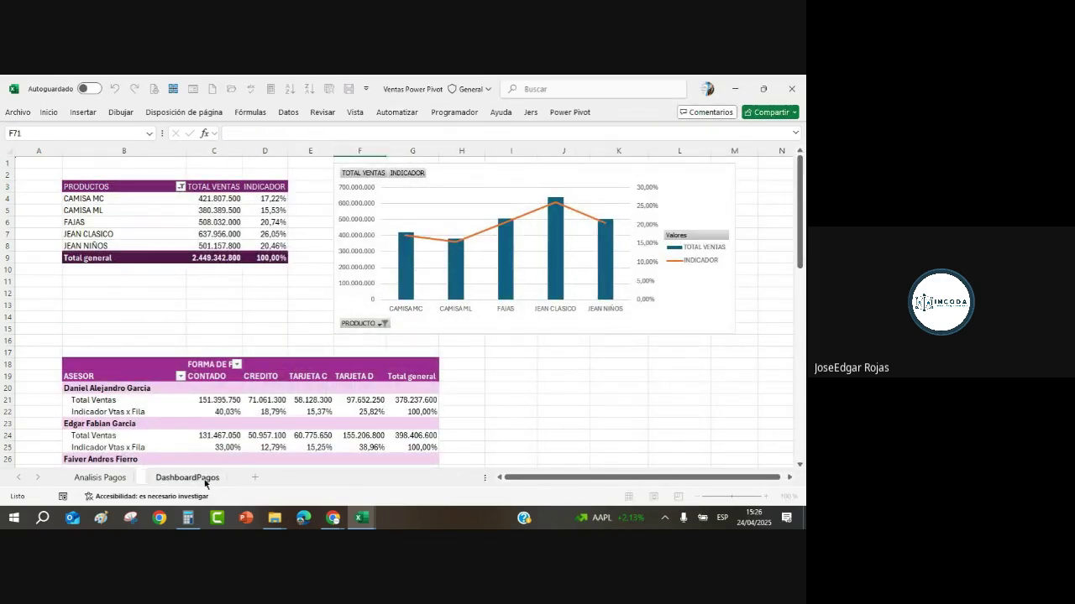
type("aNALSIS")
key("BackSpace")
key("BackSpace")
key("BackSpace")
key("BackSpace")
key("BackSpace")
key("BackSpace")
key("BackSpace")
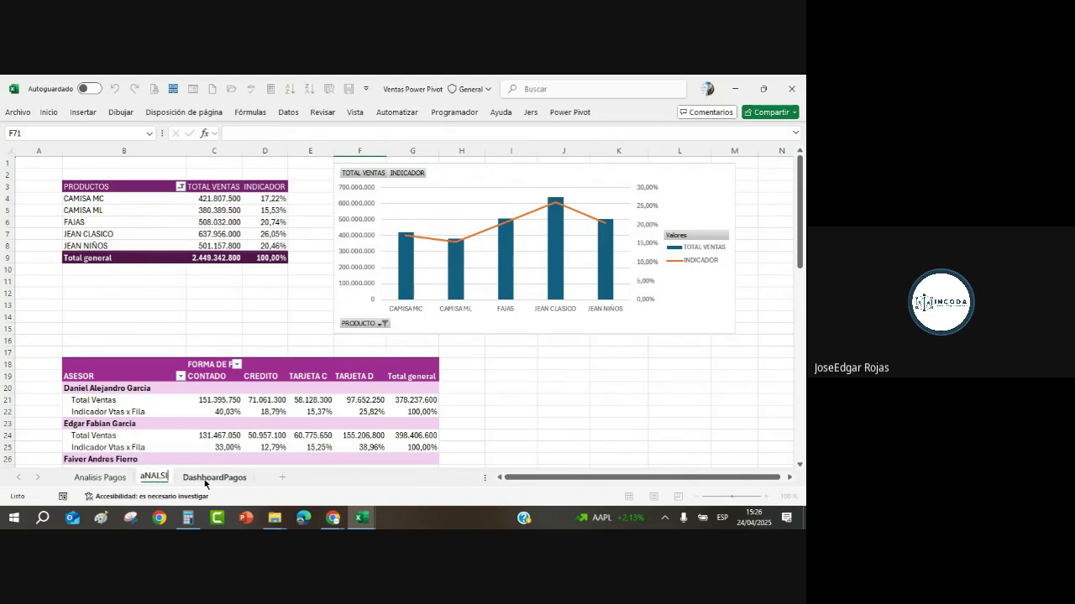
type("Ana")
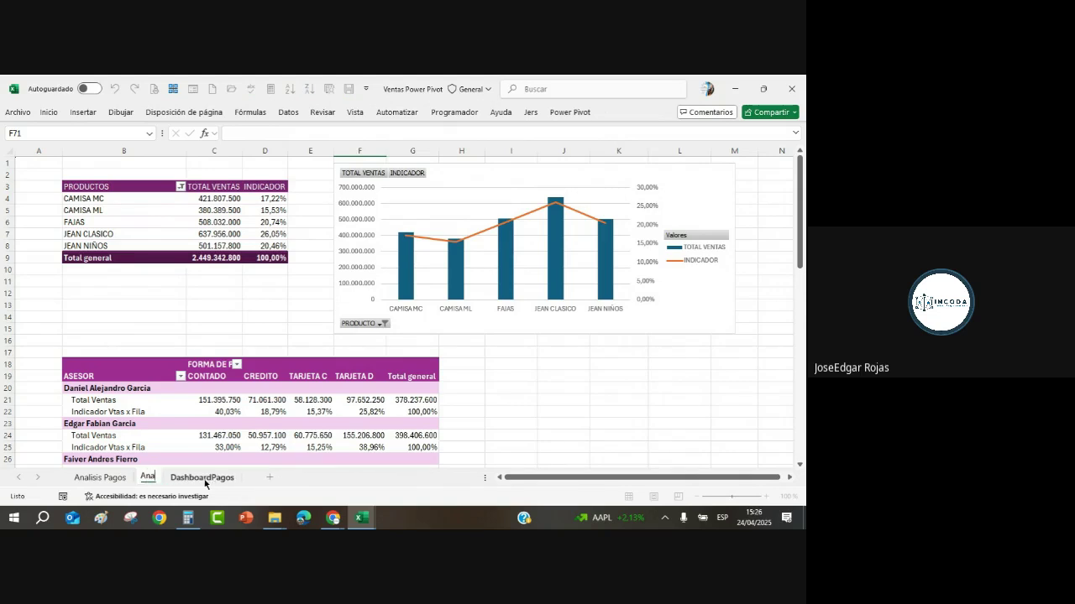
type("lisis Ventas")
key("Return")
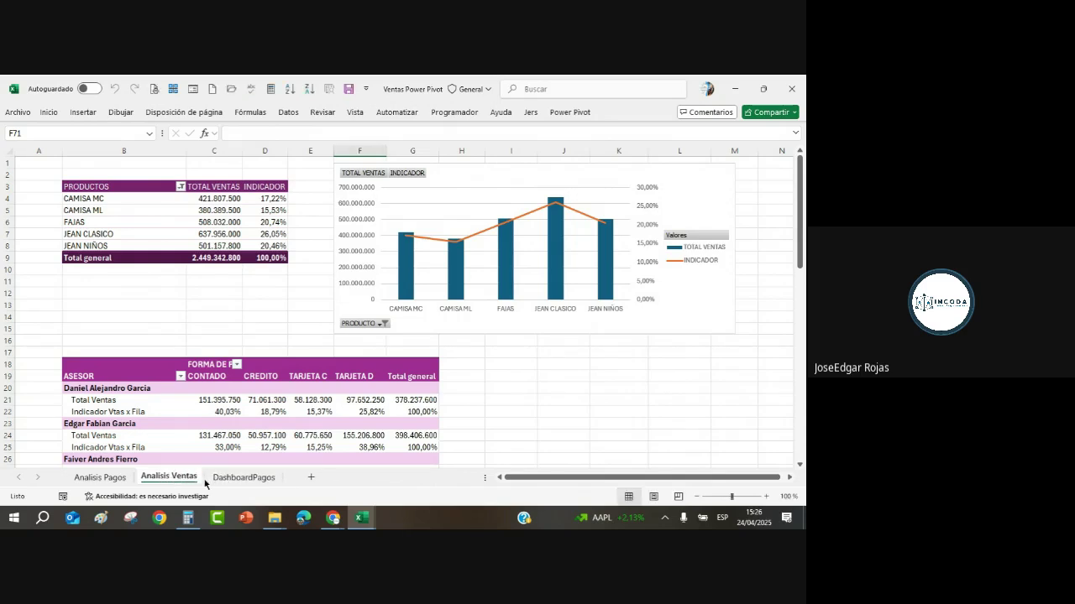
left_click(233, 478)
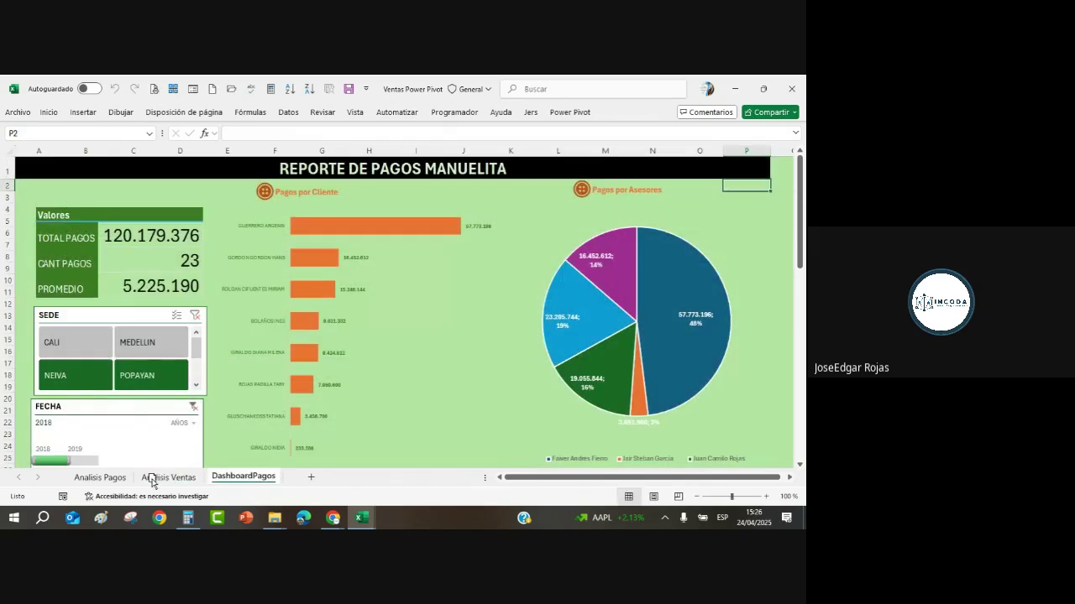
left_click_drag(139, 479, 246, 479)
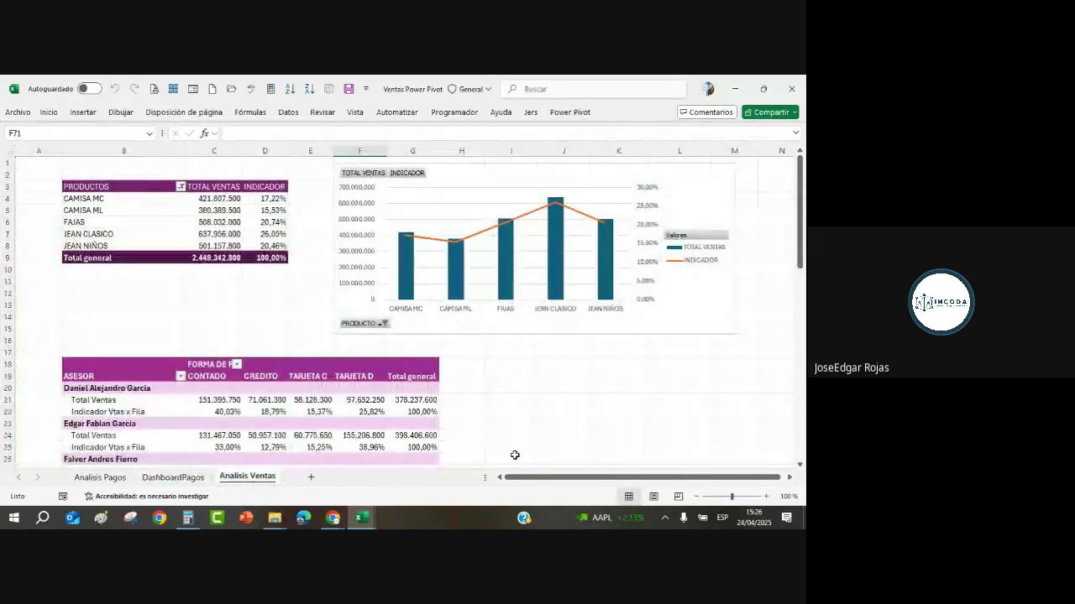
Copy the PRODUCTOS pivot table in B3:D9 and paste it at cell O3 of the Analisis Ventas sheet.
left_click(788, 477)
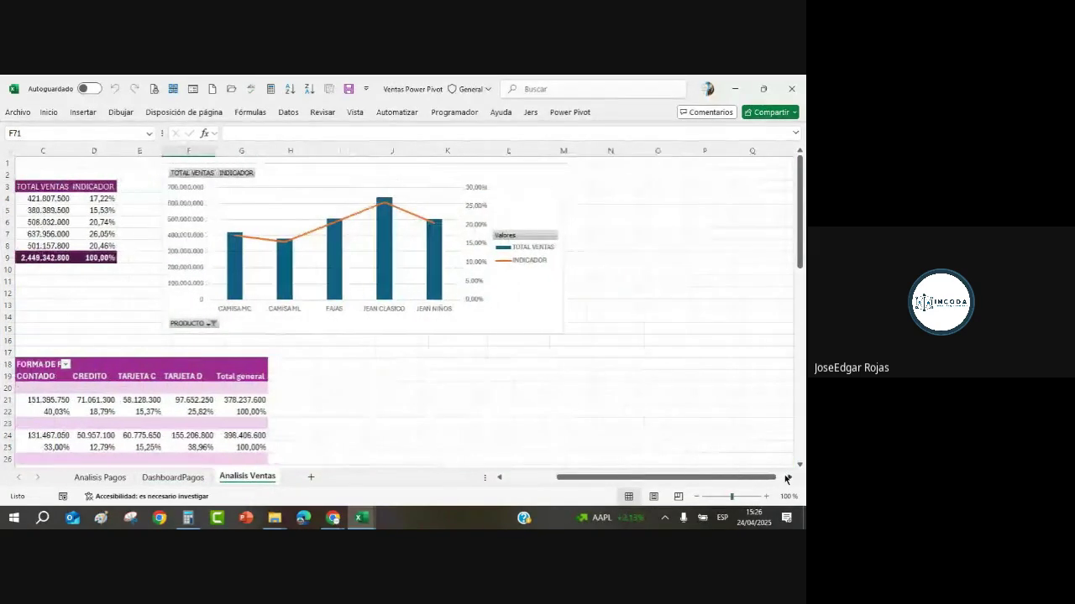
left_click_drag(739, 478, 565, 479)
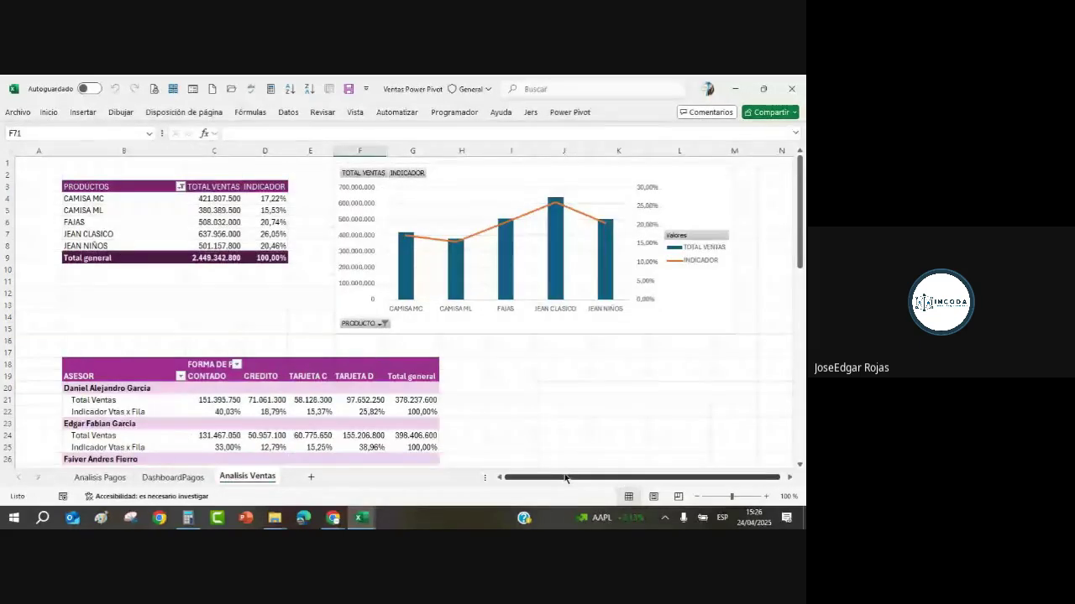
left_click_drag(93, 186, 261, 256)
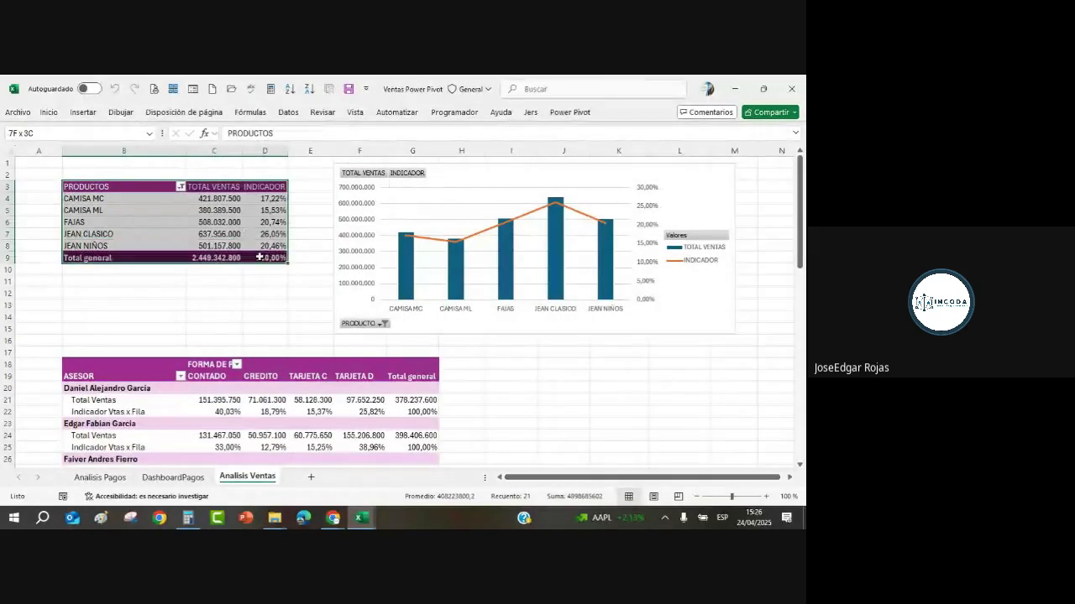
key("ctrl+c")
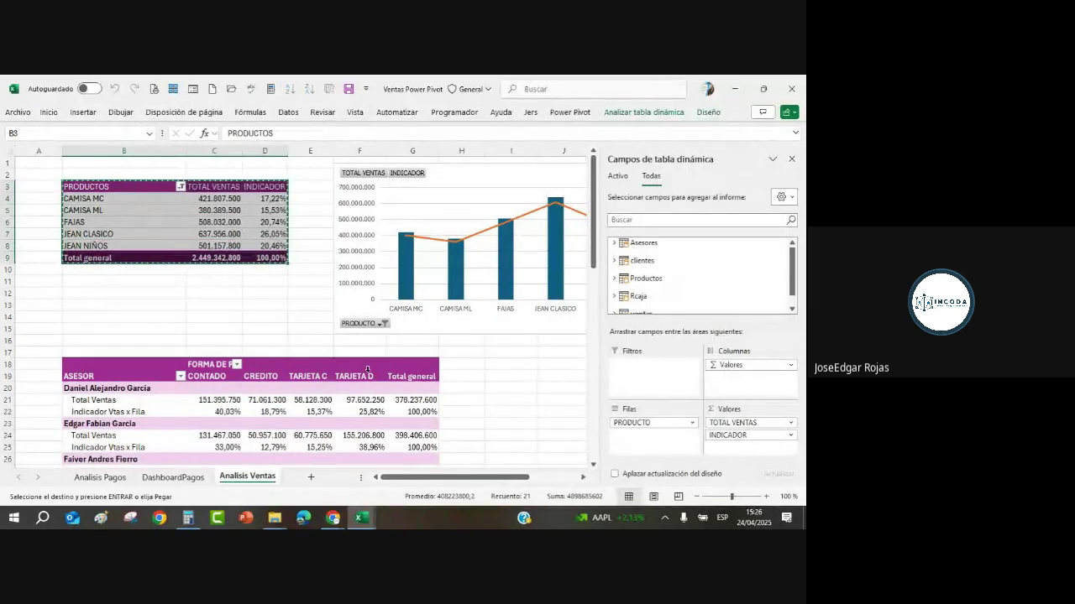
left_click(583, 477)
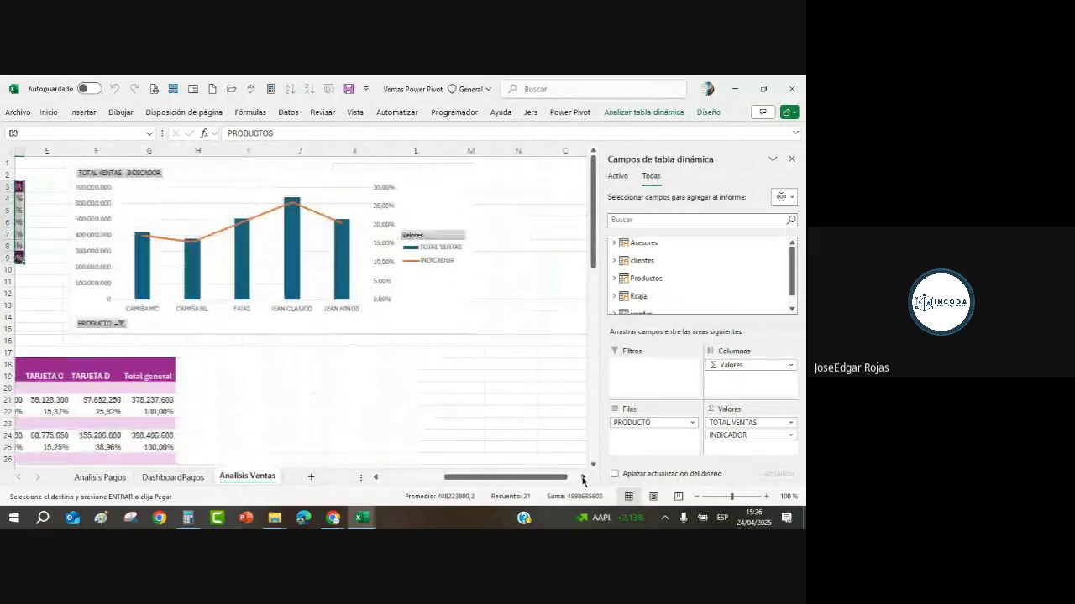
left_click(583, 477)
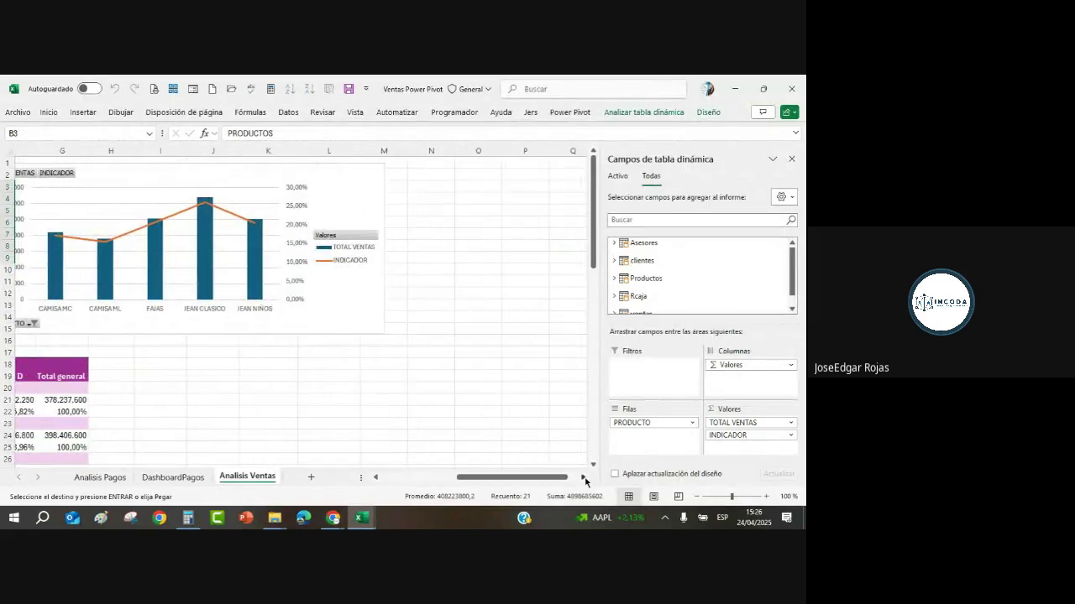
left_click(584, 477)
left_click(452, 186)
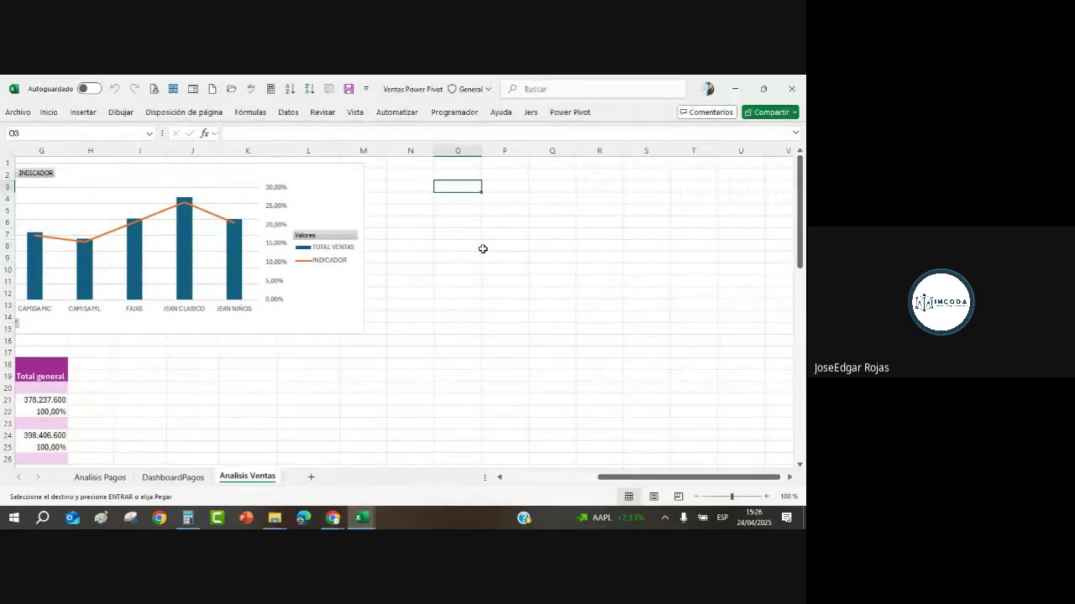
key("ctrl+v")
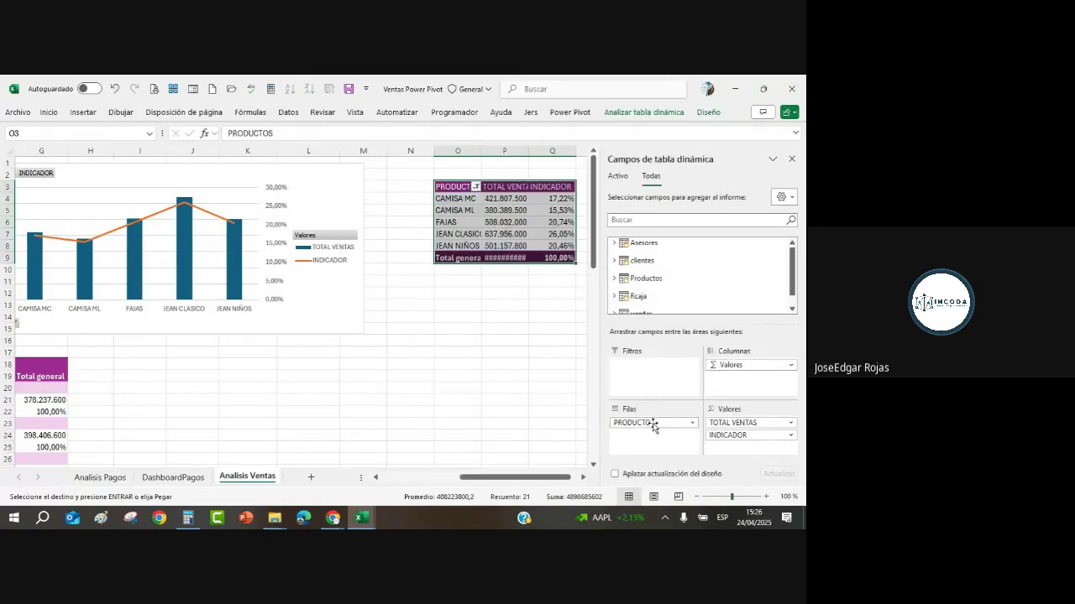
Remove the PRODUCTO row field and the INDICADOR value from the pivot table copy at O3.
left_click_drag(653, 423, 502, 422)
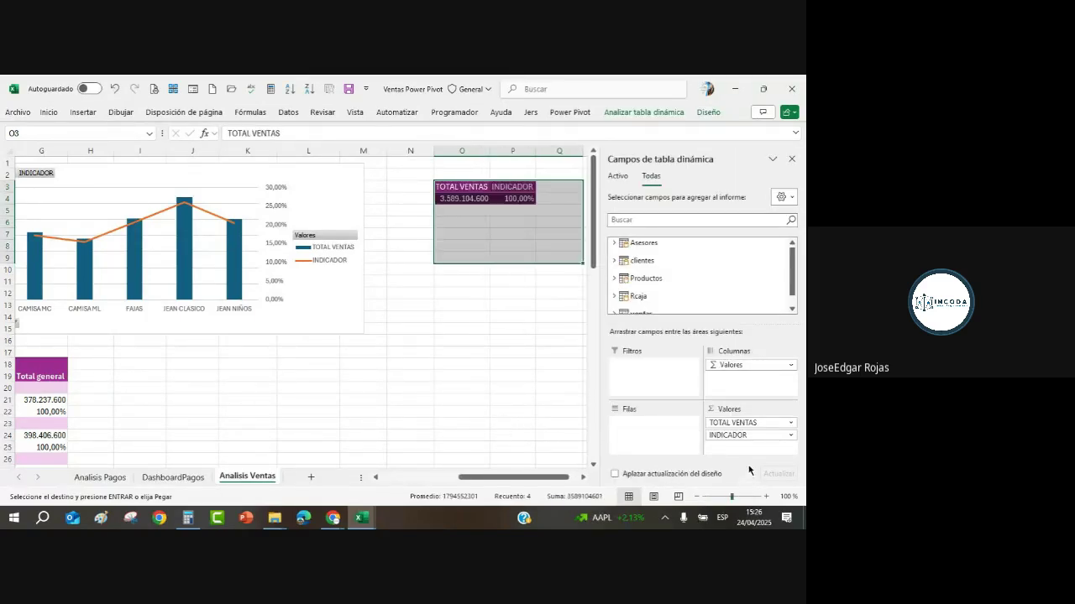
left_click_drag(731, 436, 470, 403)
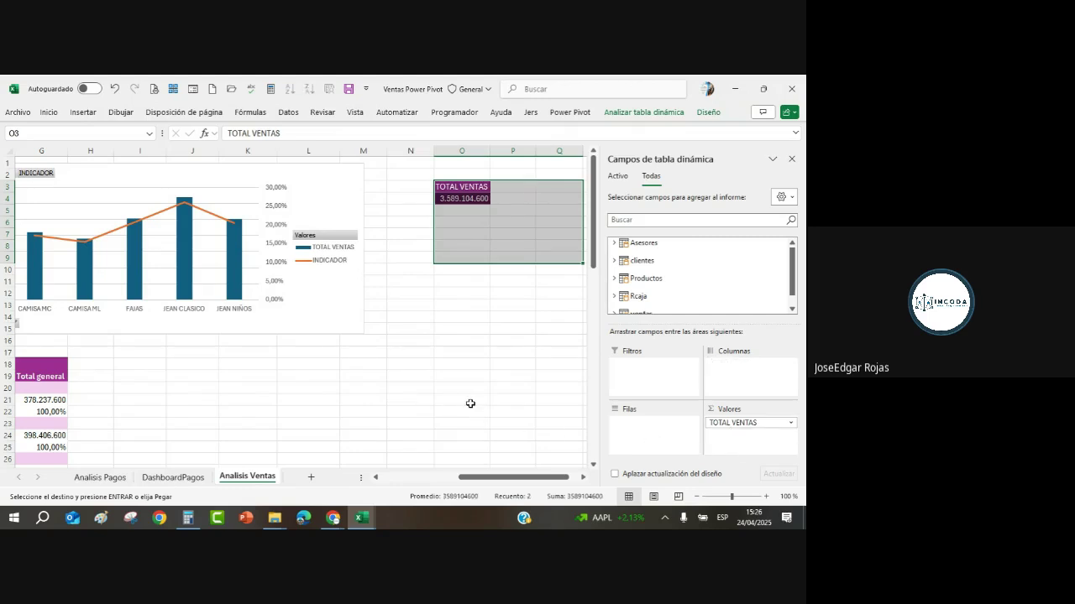
left_click(505, 230)
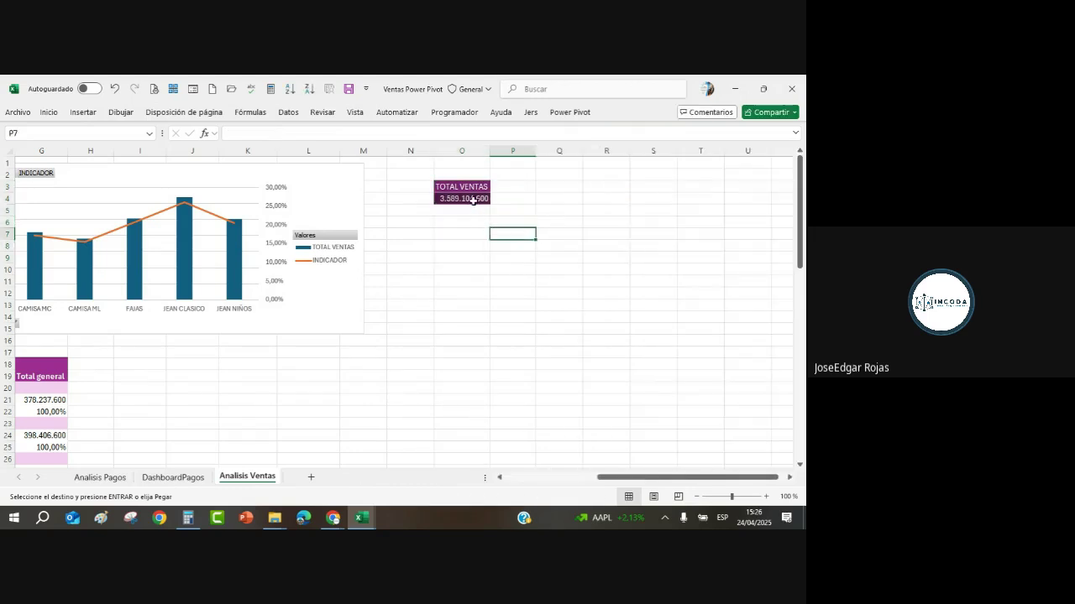
Add the CantVtas and PromeVtas measures from the ventas table as values in the pivot table at O3, and close the field list.
left_click(474, 201)
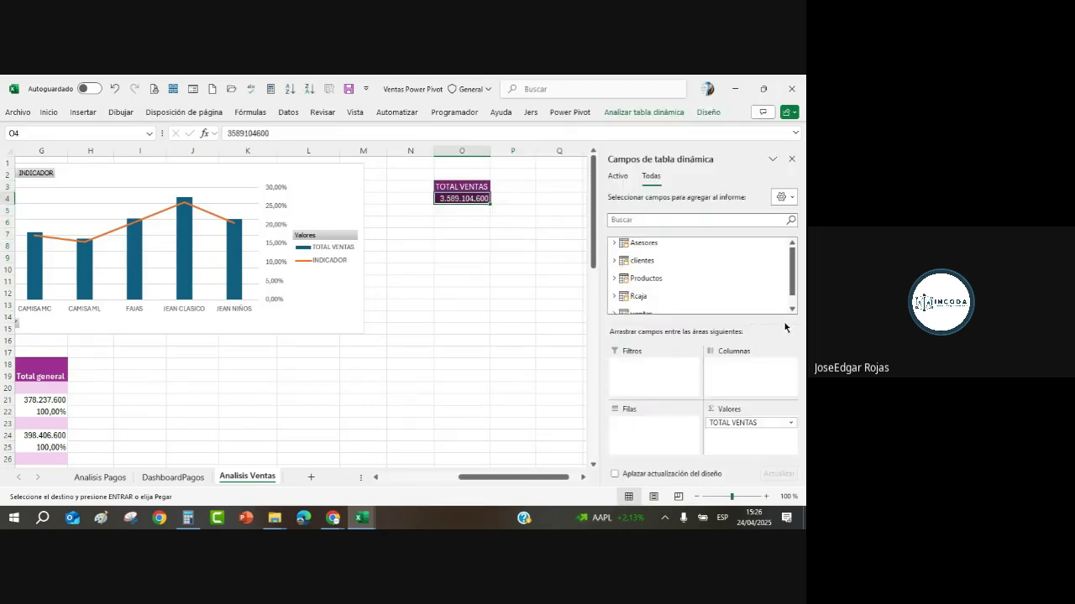
left_click(792, 309)
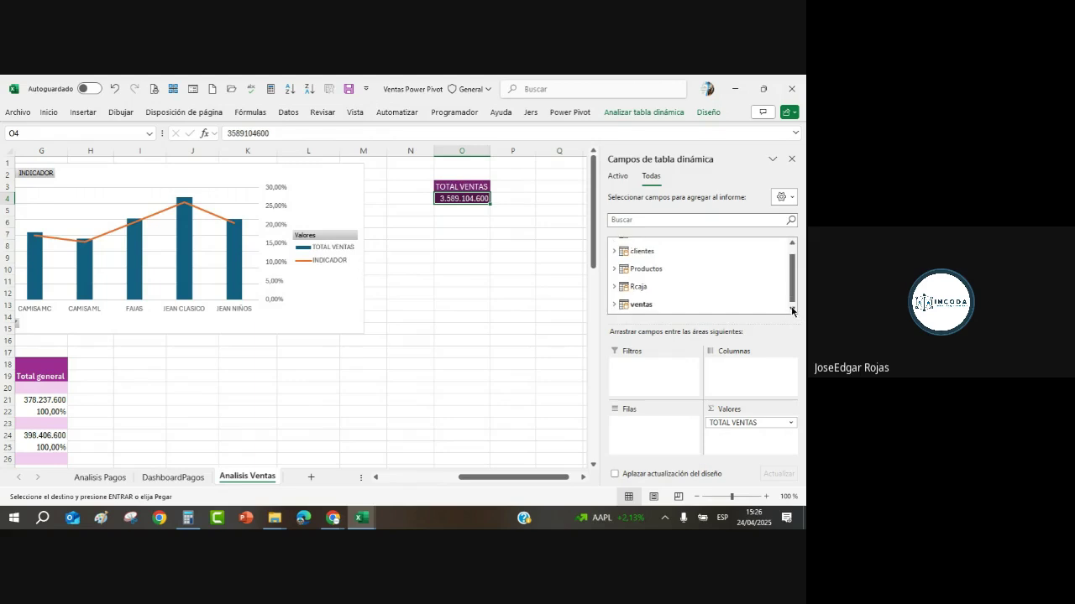
left_click(613, 304)
scroll(792, 310, "down", 6)
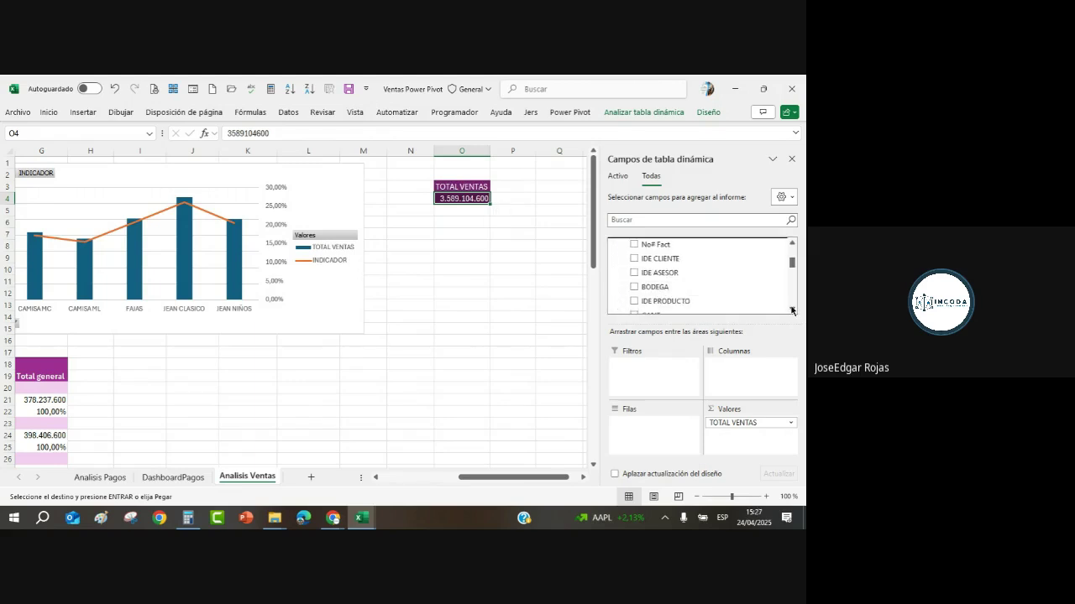
scroll(792, 309, "down", 8)
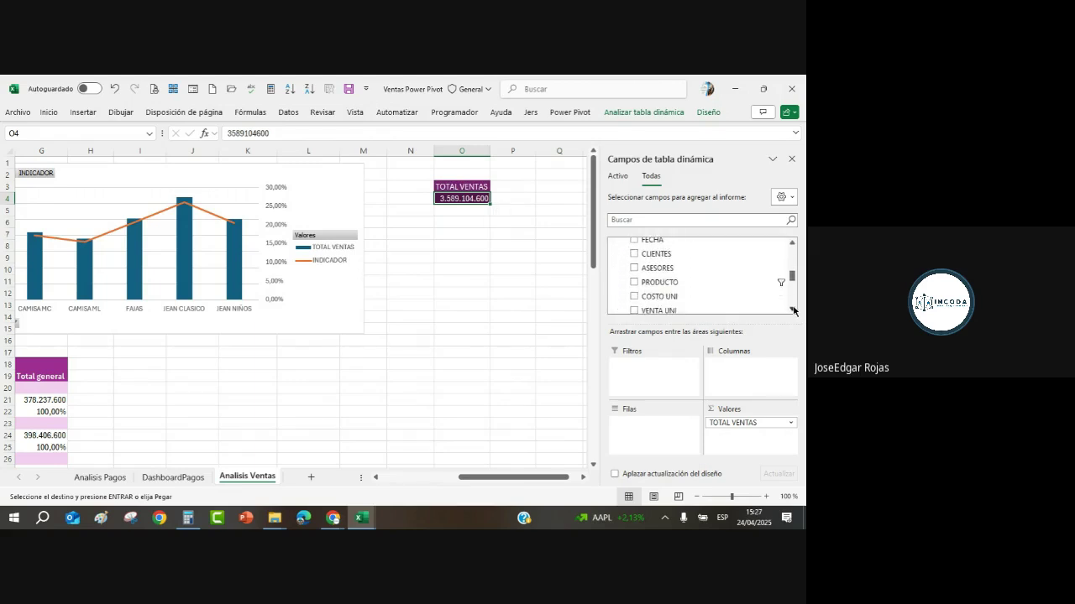
scroll(792, 310, "down", 2)
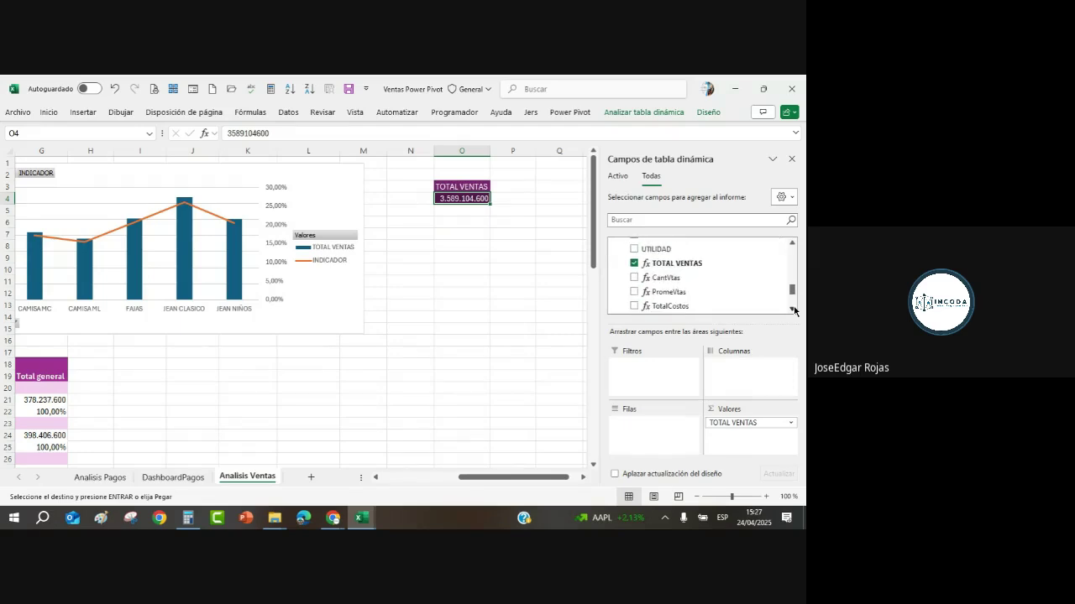
left_click_drag(669, 271, 727, 442)
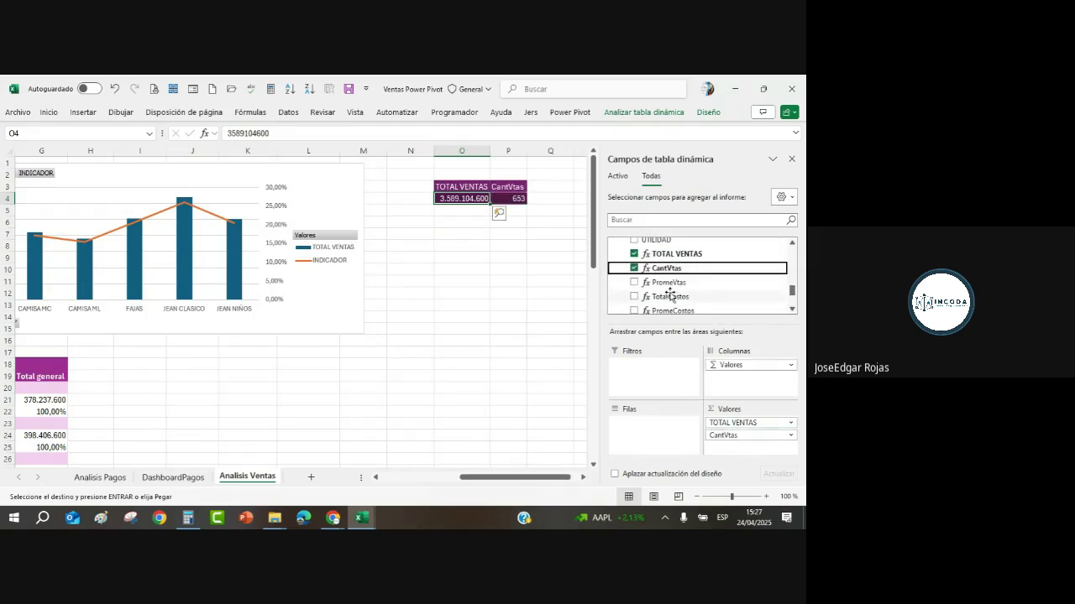
left_click_drag(669, 283, 733, 449)
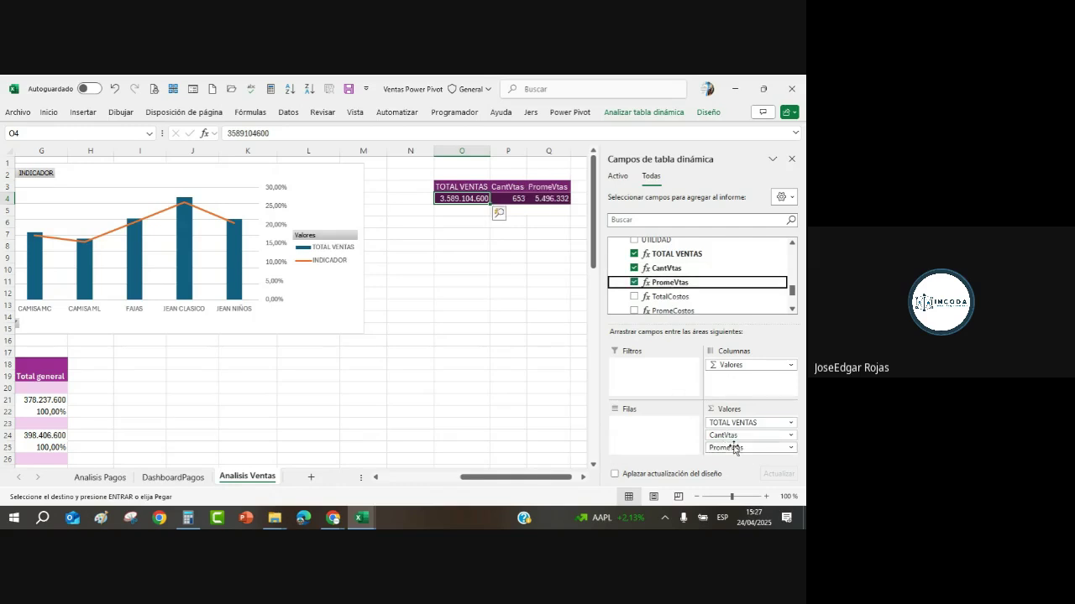
left_click(791, 159)
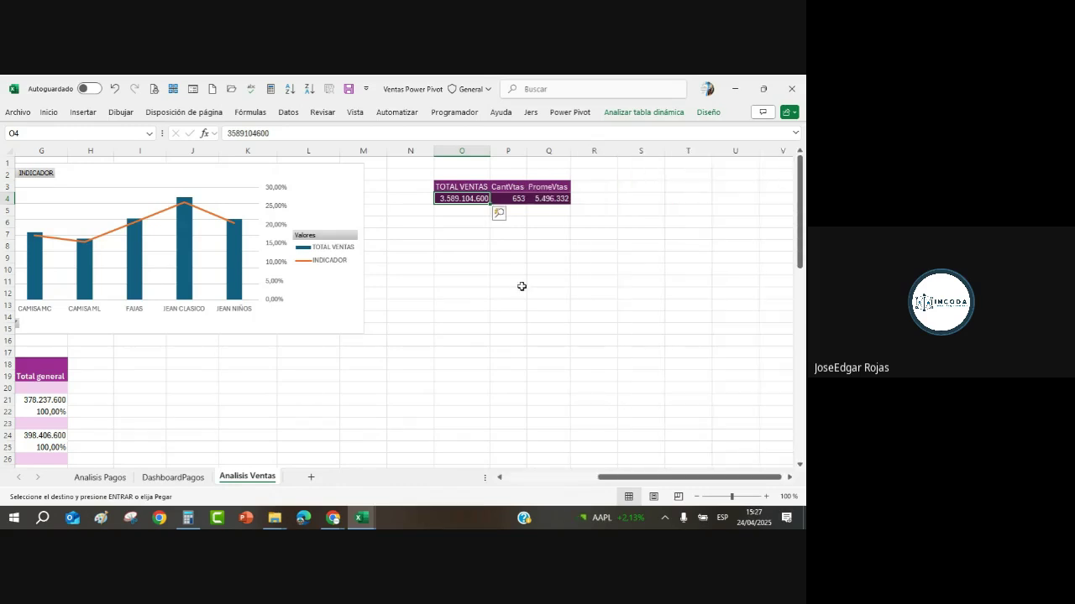
Rename the CantVtas header in cell P3 as CANT VENTAS.
left_click(512, 188)
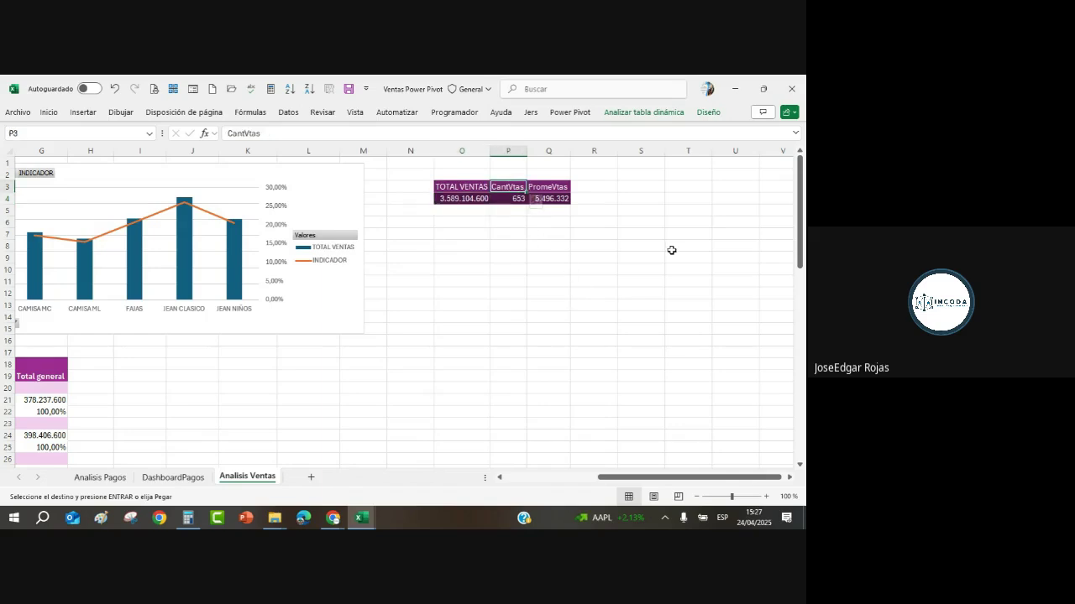
type("CANT")
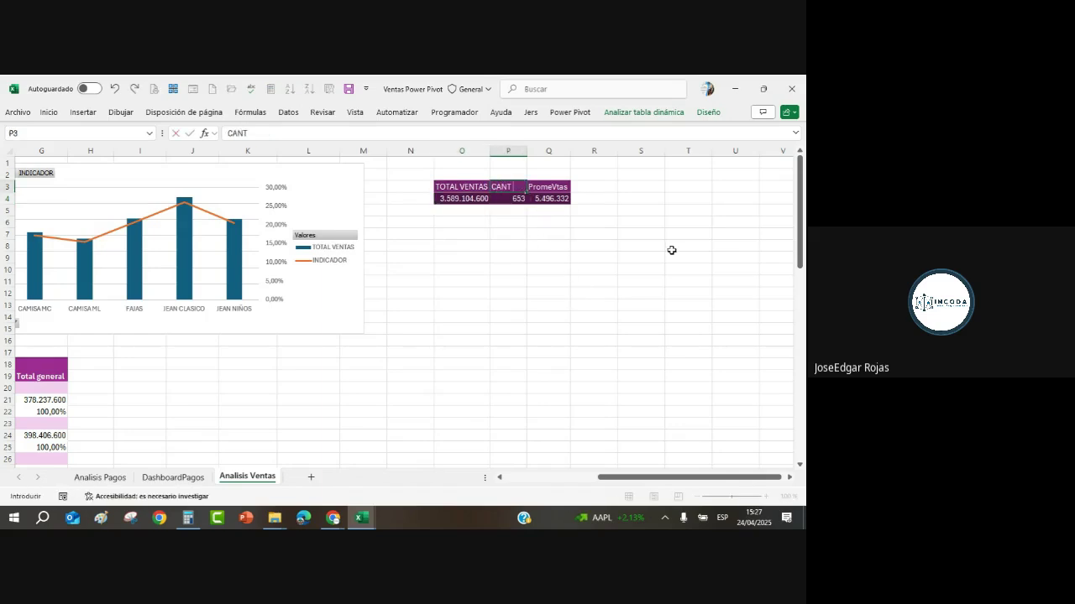
type(" VENTAS")
key("Return")
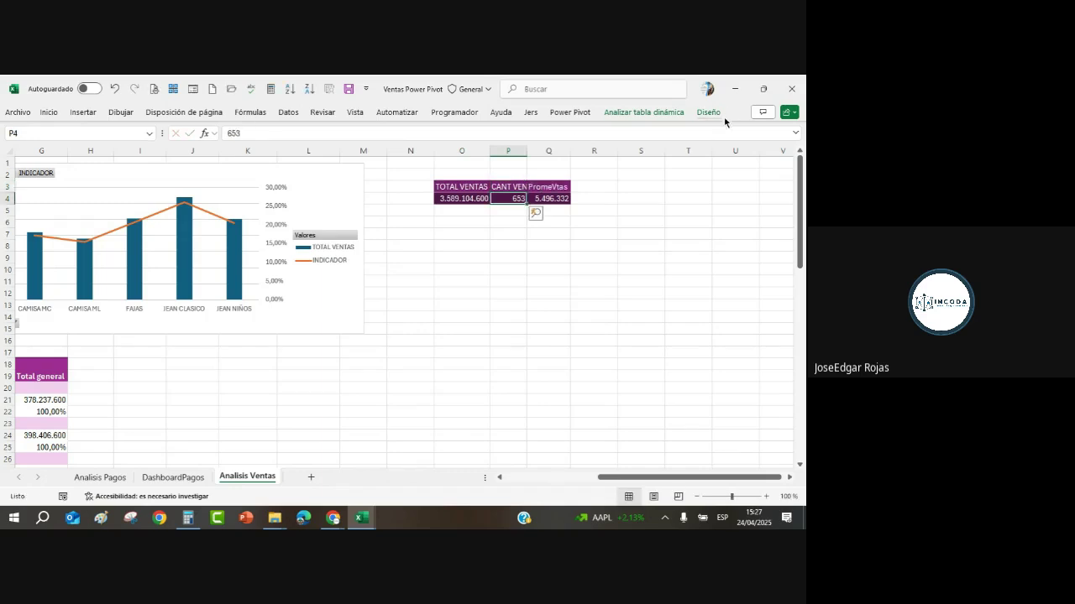
Widen column Q and rename the PromeVtas header in cell Q3 as PROME VENTAS.
left_click_drag(567, 150, 623, 152)
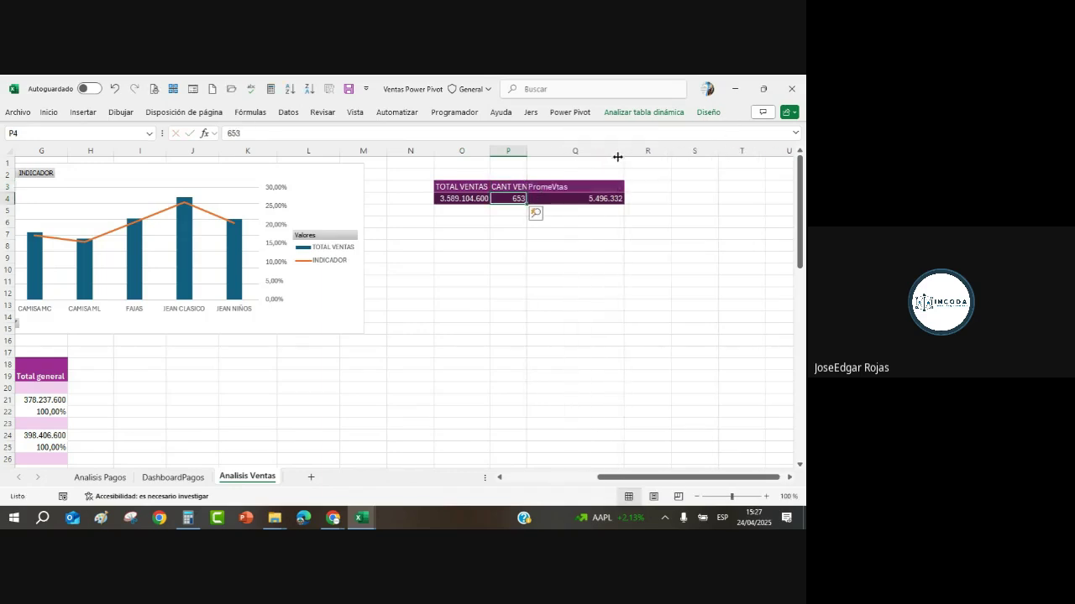
left_click(569, 192)
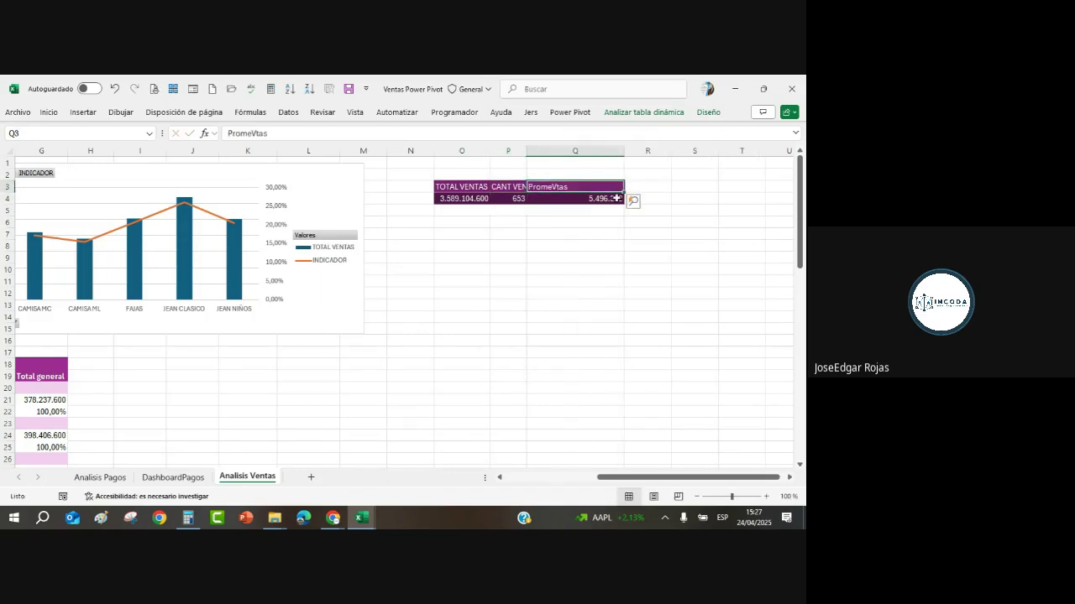
type("P")
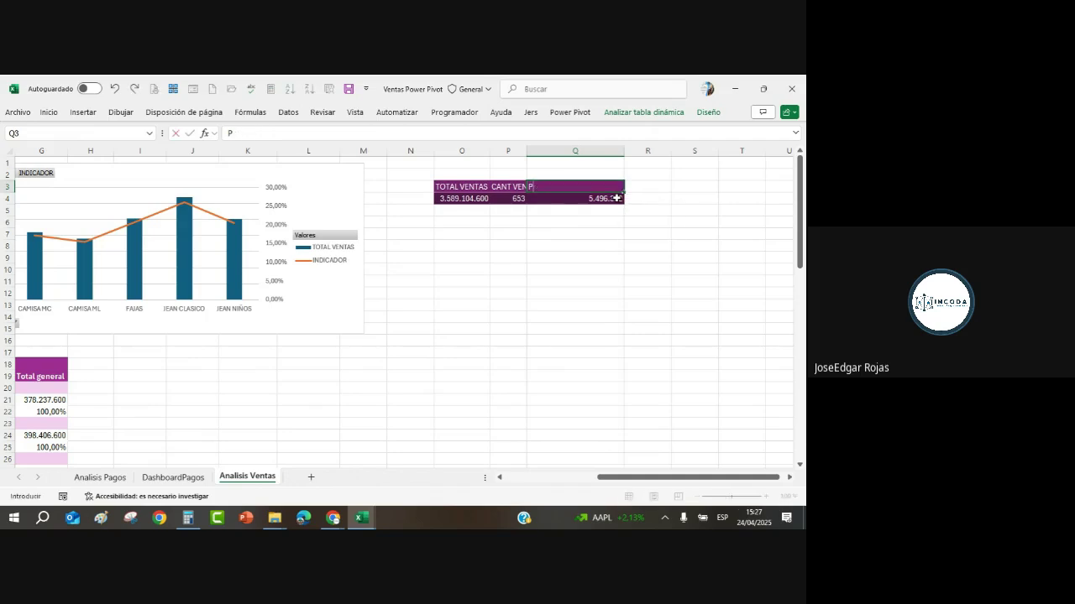
type("ROME VENTAS")
key("Return")
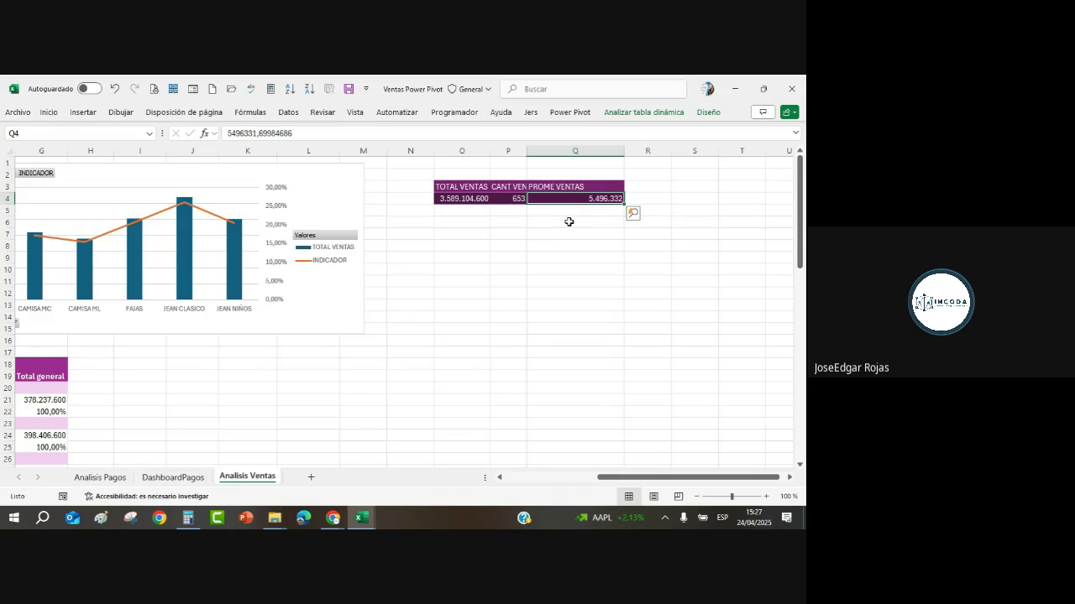
Center the headers in O3:Q3 of the sales totals pivot table and widen column P to fit CANT VENTAS.
left_click(470, 189)
left_click_drag(470, 189, 557, 189)
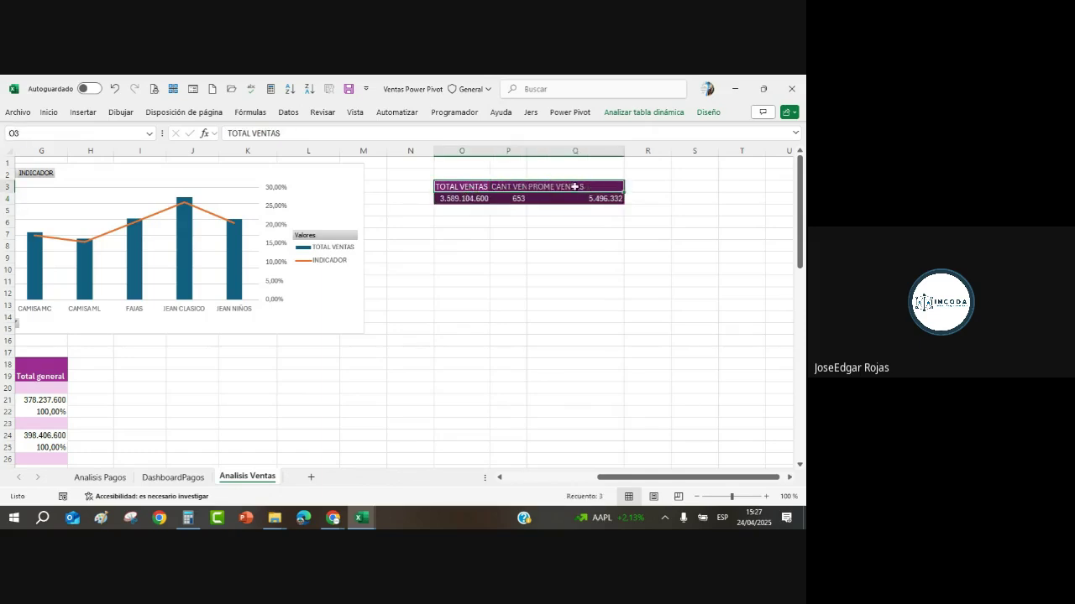
left_click(50, 112)
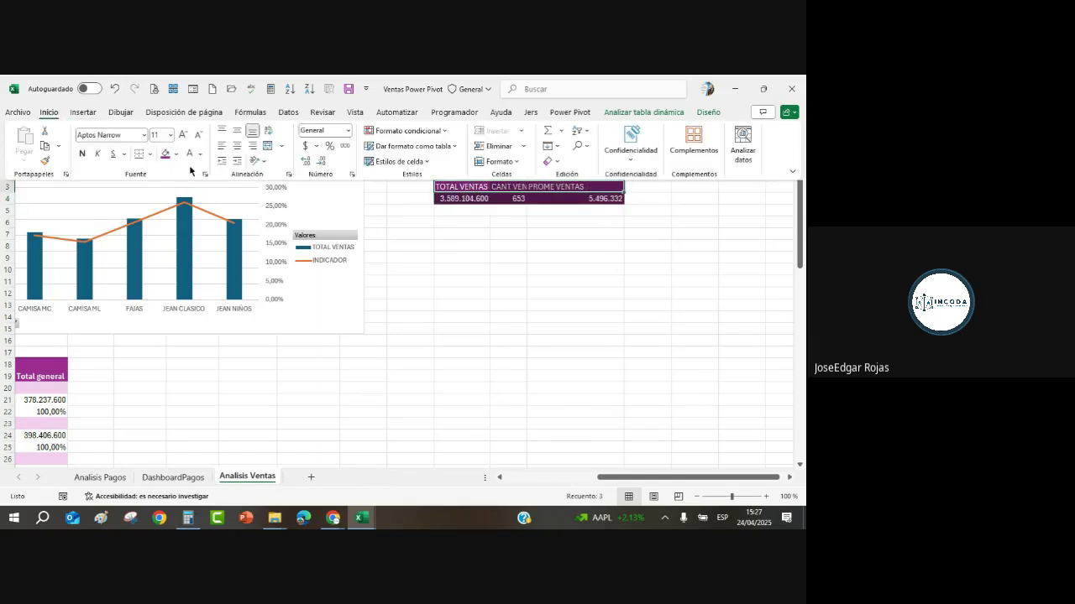
left_click(236, 147)
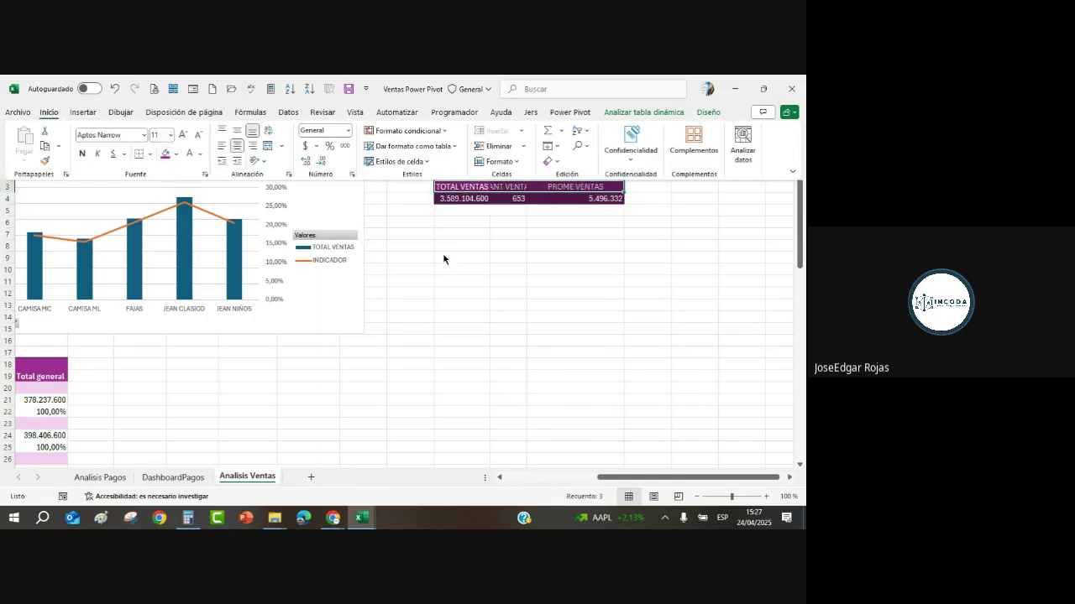
left_click(508, 233)
left_click_drag(526, 153, 570, 154)
Increase the font size of the totals in O4:Q4 to 18.
left_click_drag(461, 196, 620, 198)
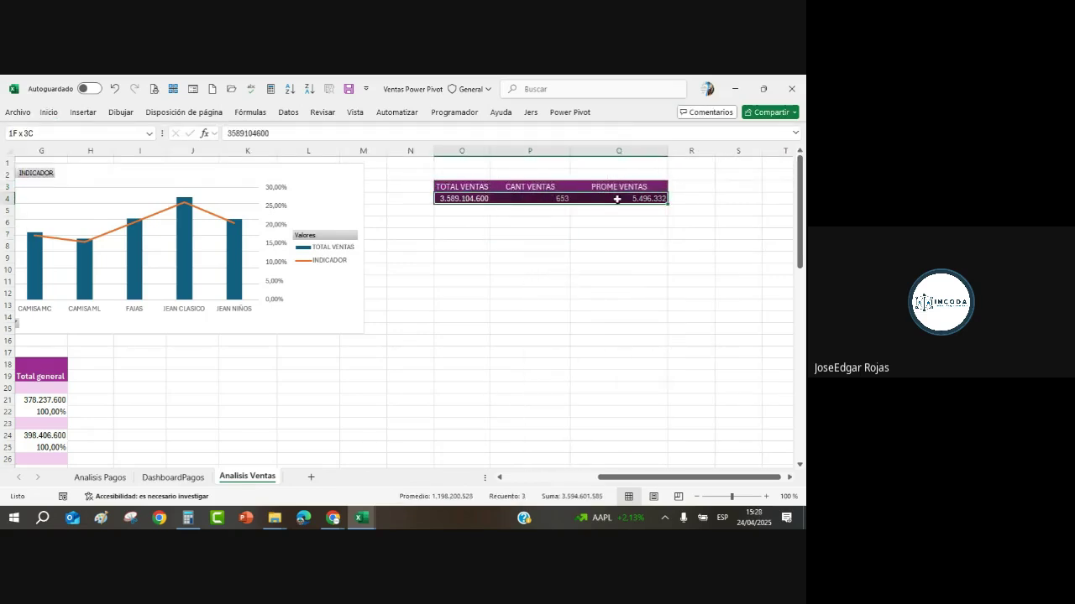
left_click(48, 112)
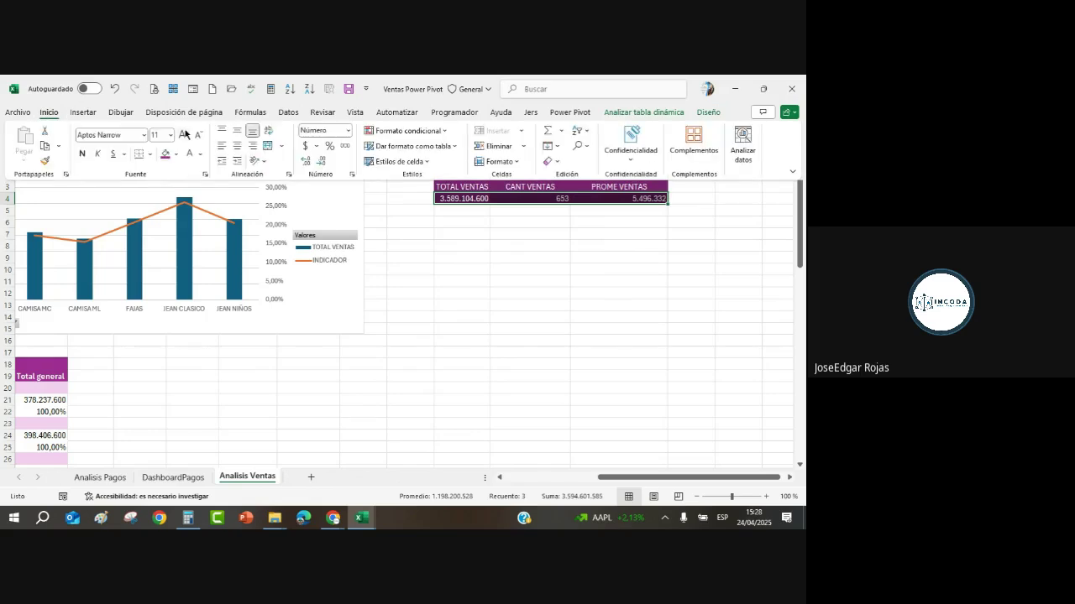
left_click(183, 135)
left_click(183, 135)
left_click(183, 136)
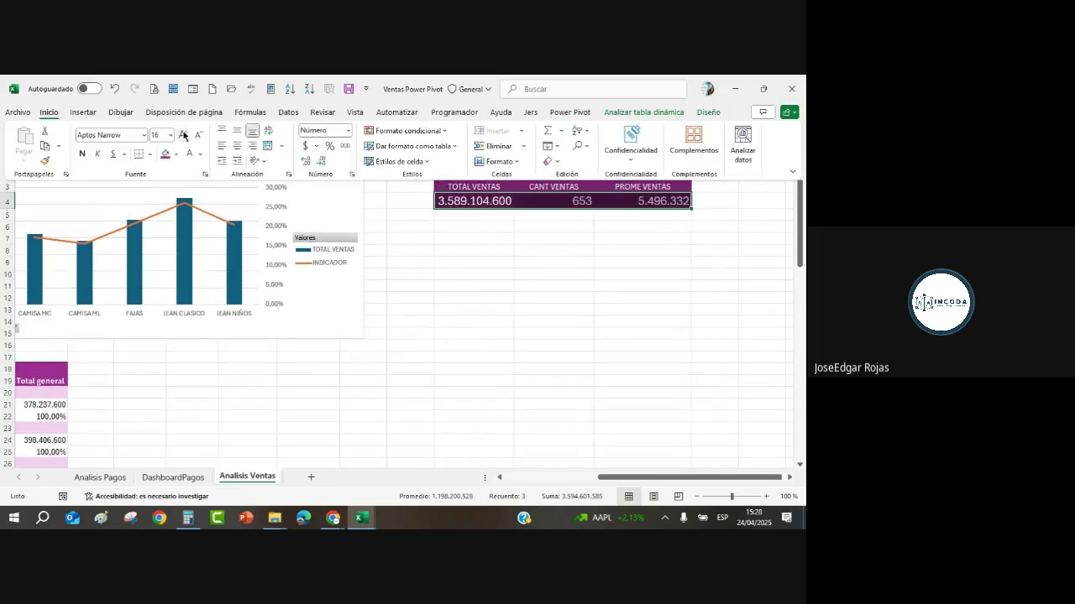
left_click(184, 135)
left_click(457, 290)
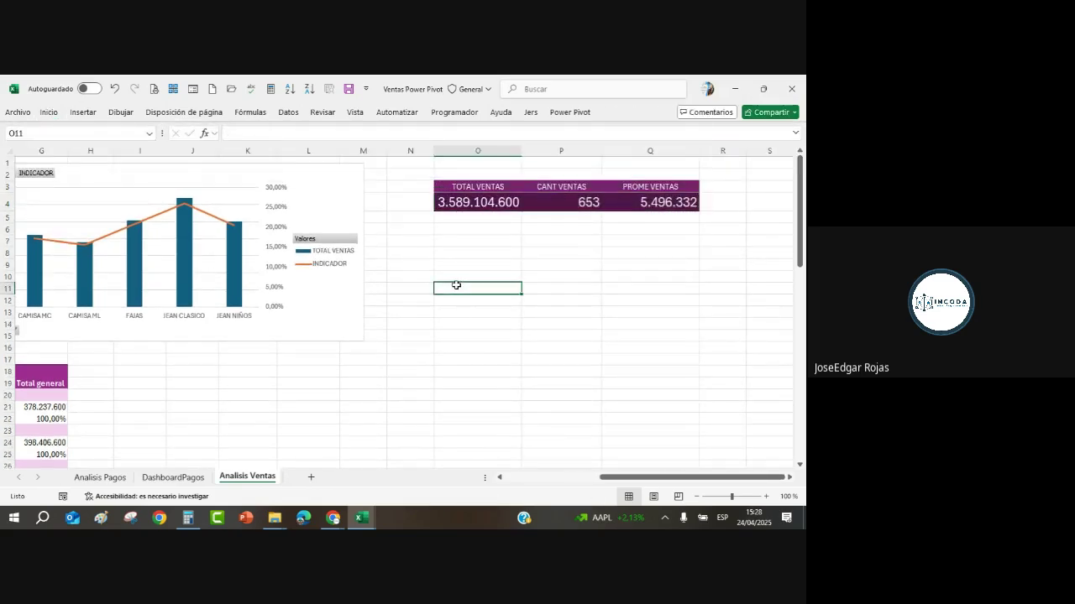
Make the headers in O3:Q3 bold with font size 12, and save the workbook.
left_click_drag(446, 186, 647, 193)
left_click(46, 113)
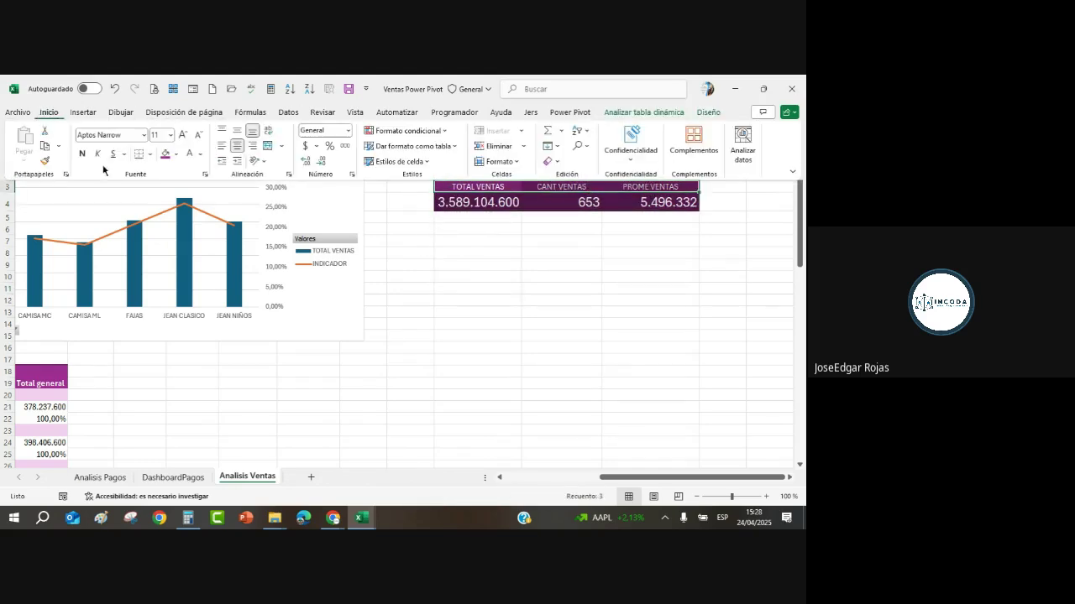
left_click(82, 154)
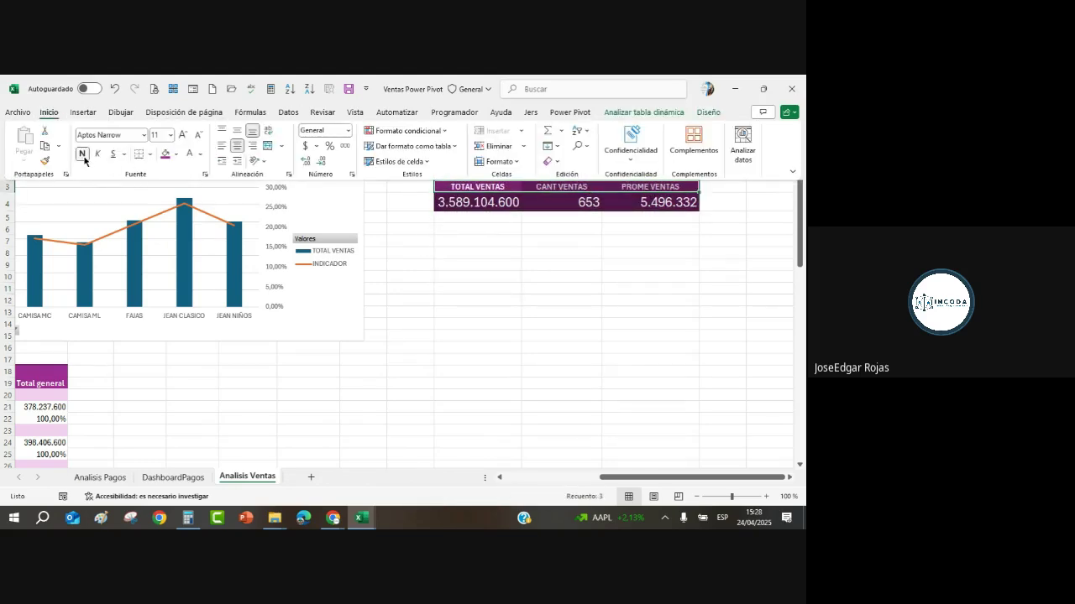
left_click(183, 135)
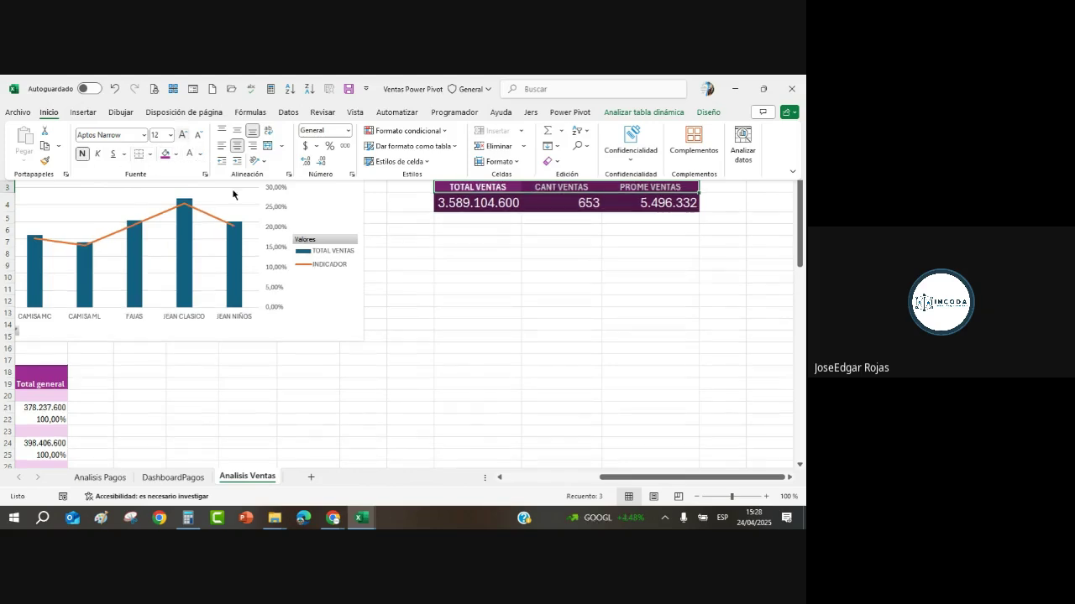
left_click(451, 346)
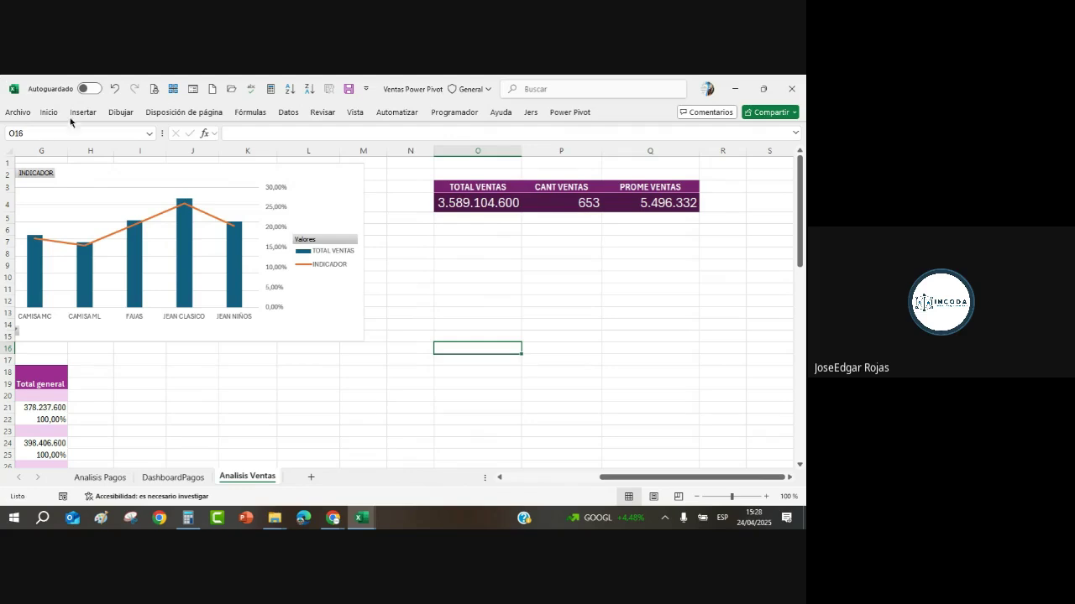
left_click(348, 89)
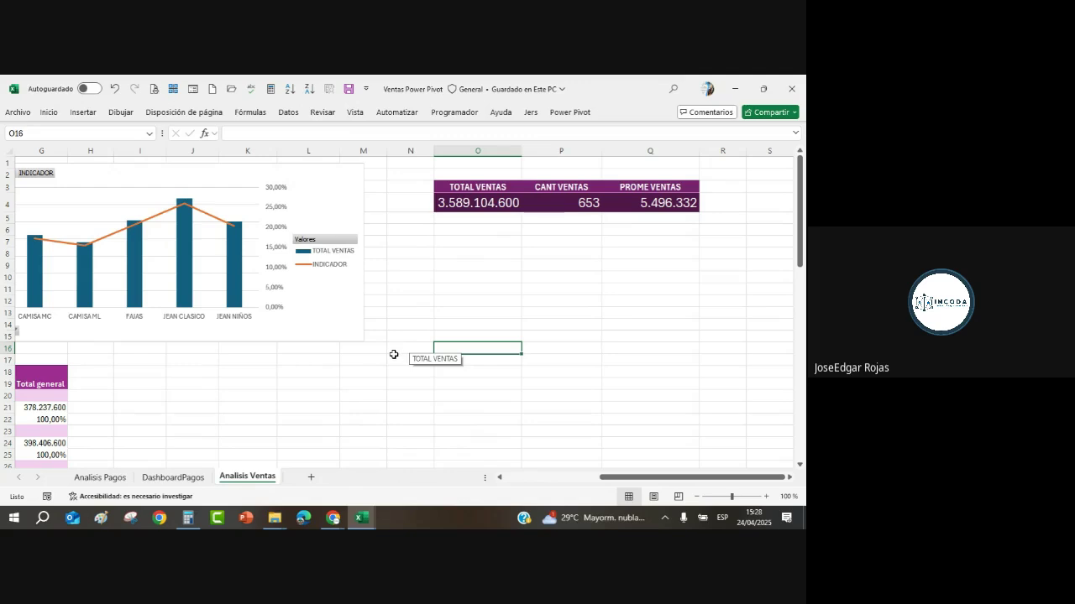
Name the PRODUCTOS pivot table VentasProductos in its pivot table options.
left_click(501, 477)
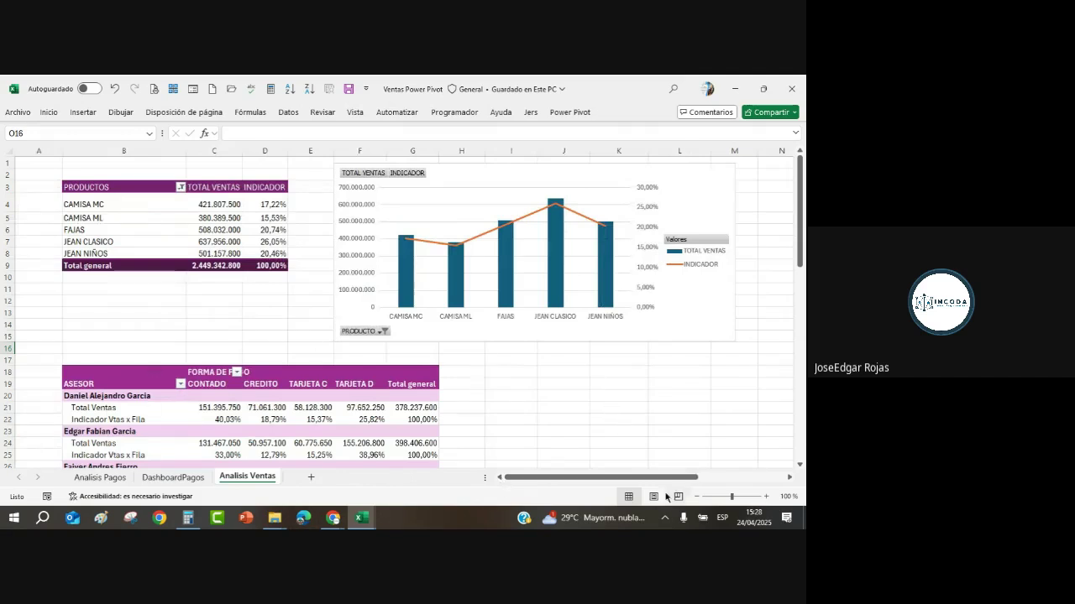
left_click(221, 243)
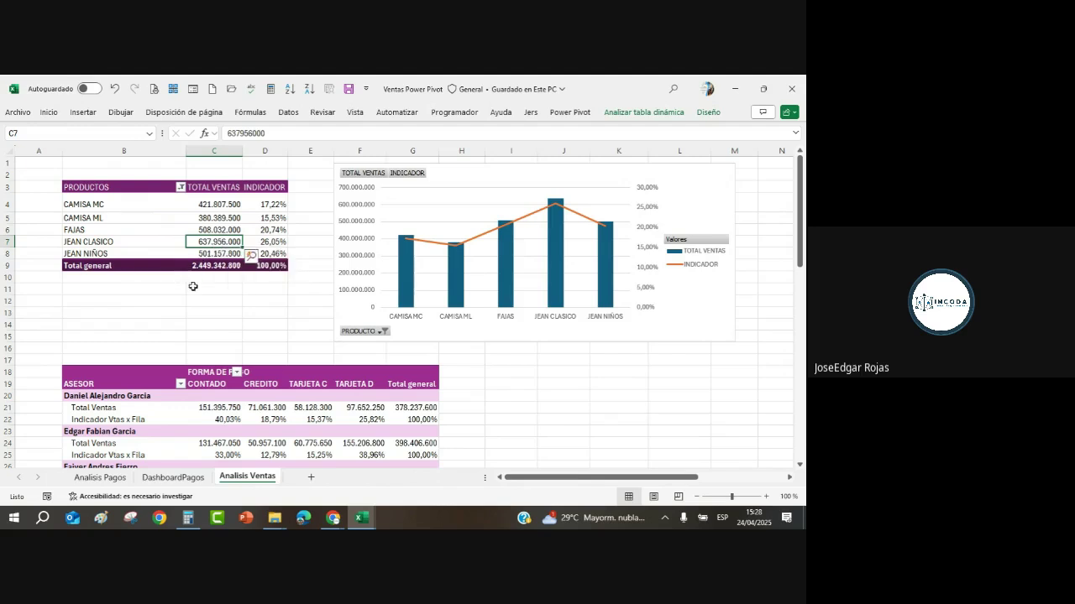
left_click(123, 218)
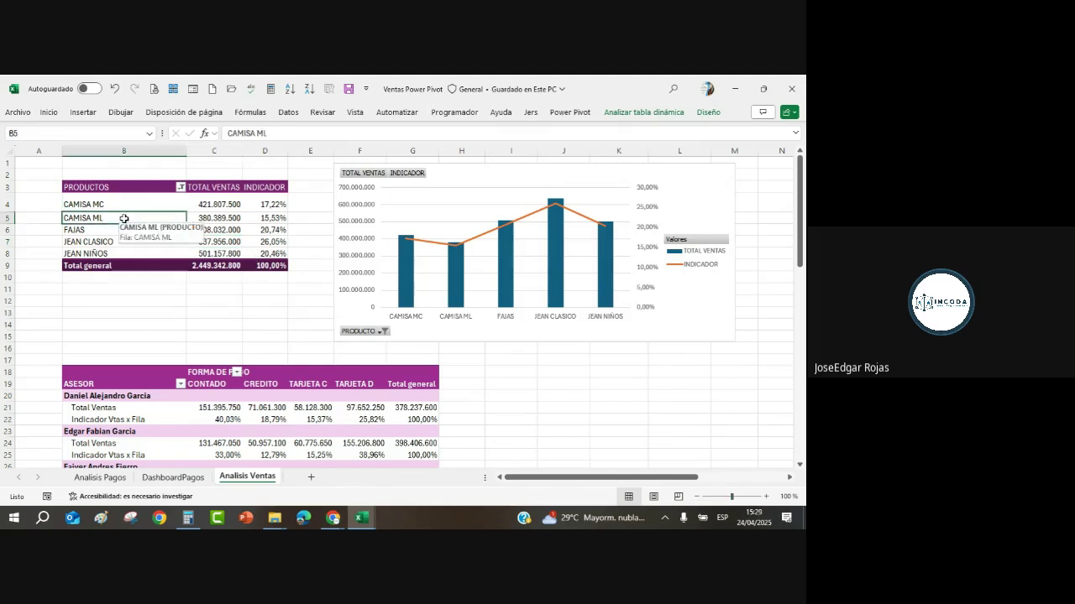
right_click(126, 222)
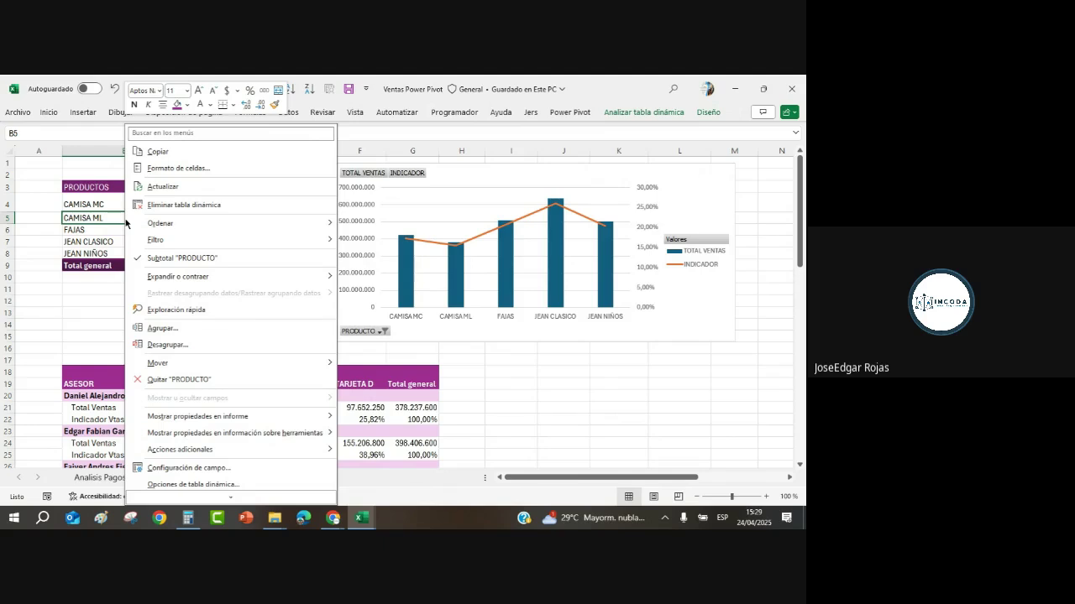
left_click(213, 486)
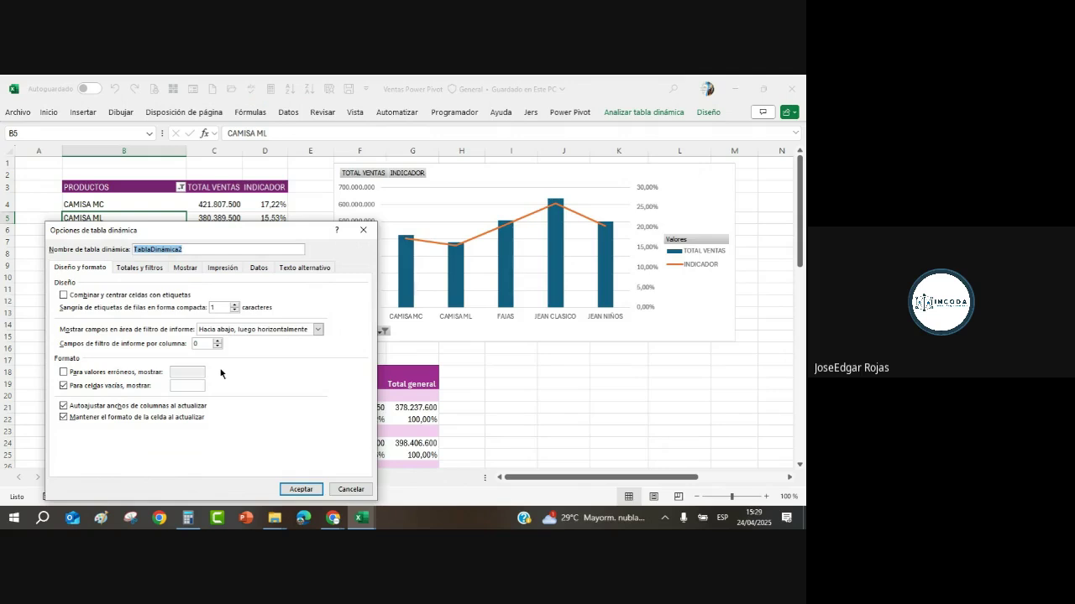
type("vE")
key("BackSpace")
key("BackSpace")
key("BackSpace")
type("VentasProductos")
left_click(301, 489)
Name the pivot table by ASESOR and FORMA DE PAGO Ventas Asesor in its pivot table options.
left_click(204, 429)
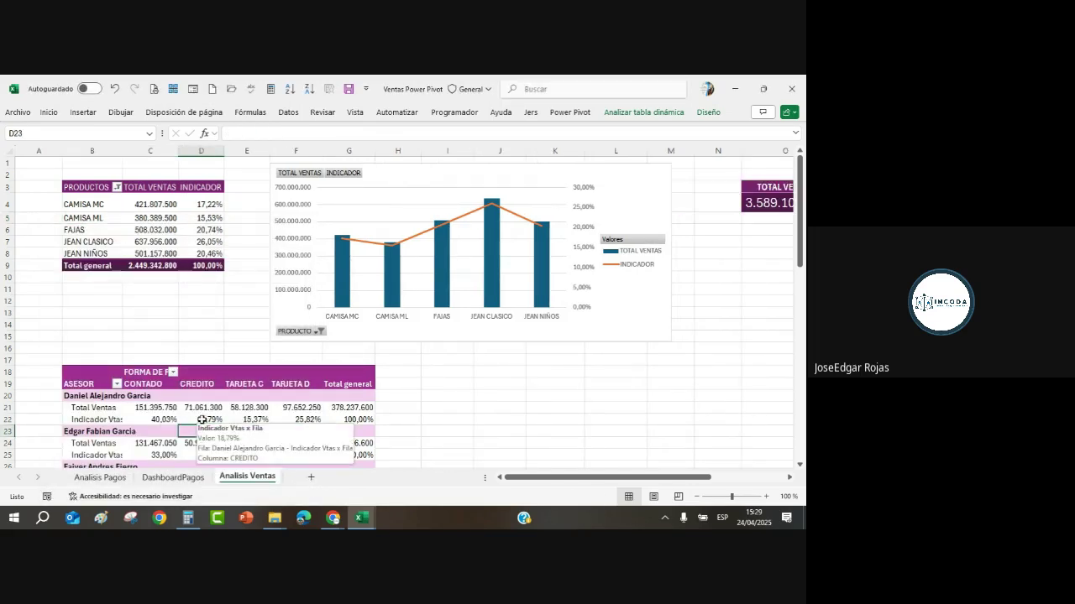
right_click(203, 420)
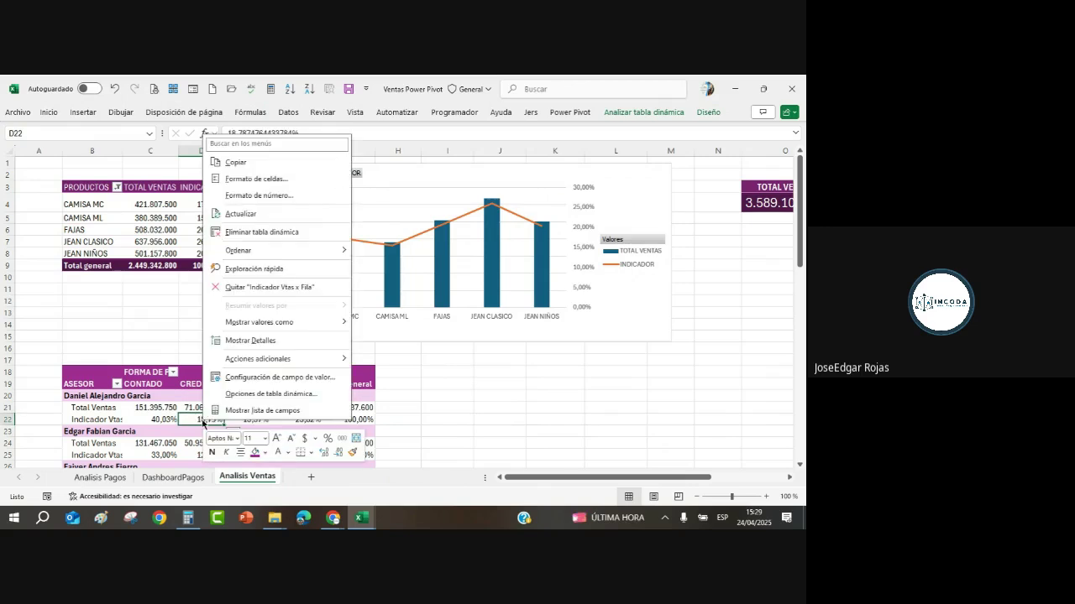
left_click(273, 392)
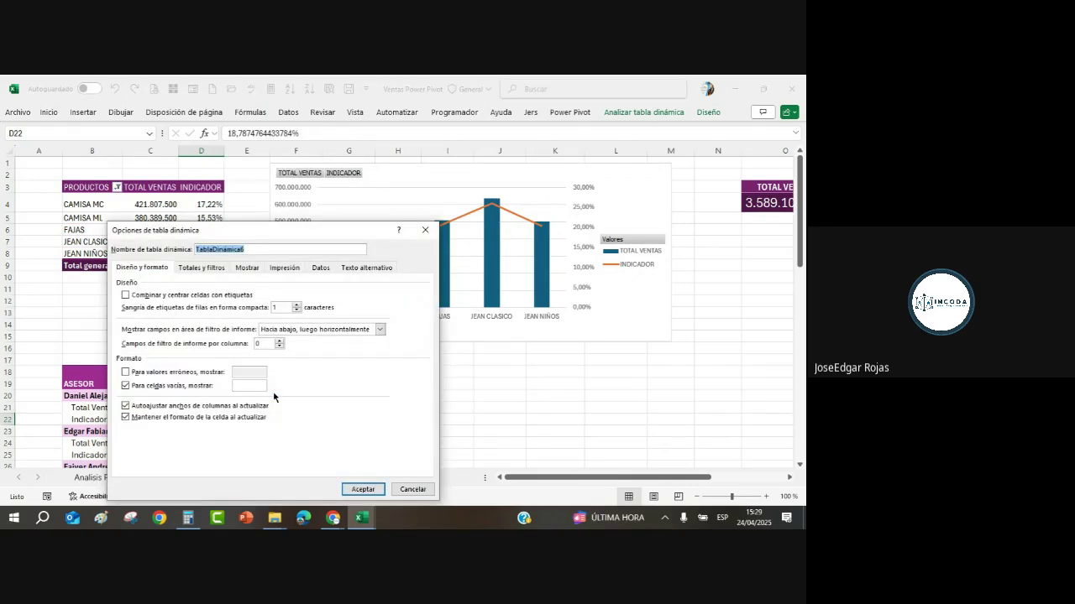
type("Ventas Asesor")
key("Return")
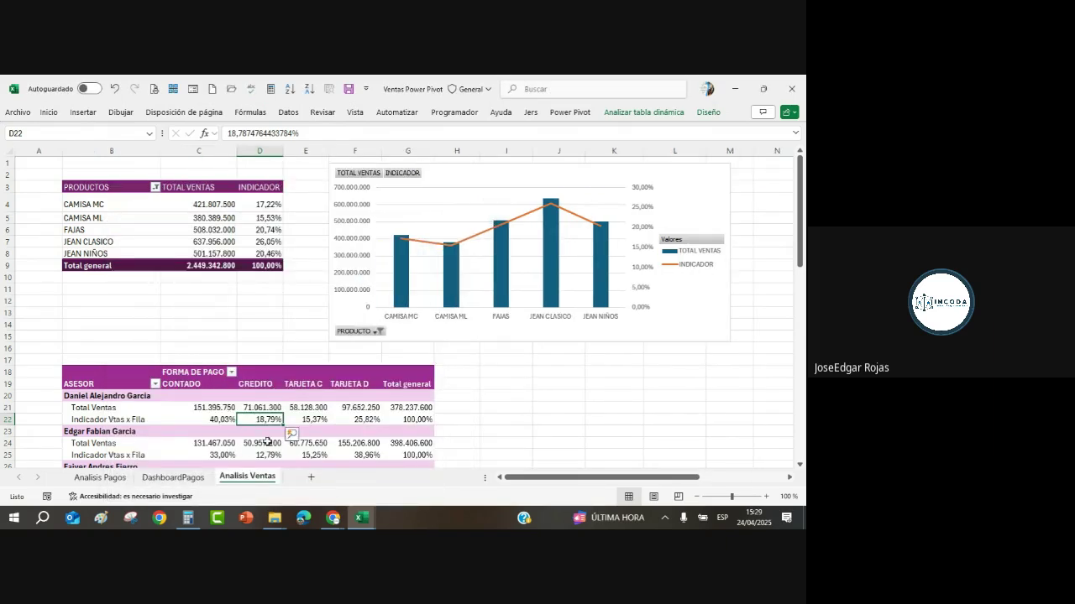
Name the CLIENTES pivot table ventasClientes in its pivot table options.
scroll(266, 444, "down", 3)
scroll(266, 436, "down", 6)
scroll(269, 432, "up", 9)
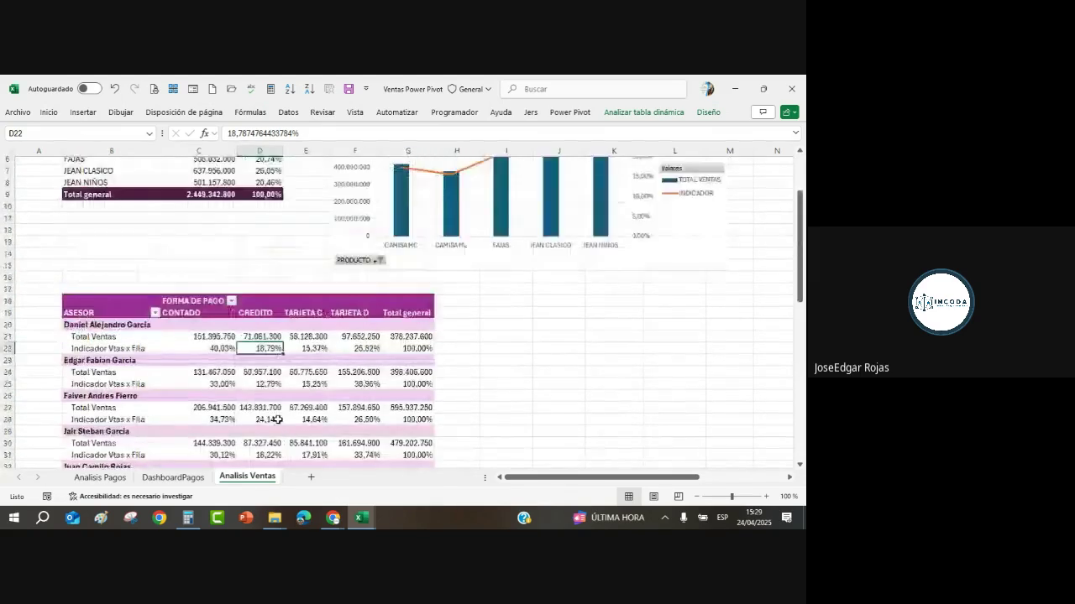
scroll(277, 424, "down", 15)
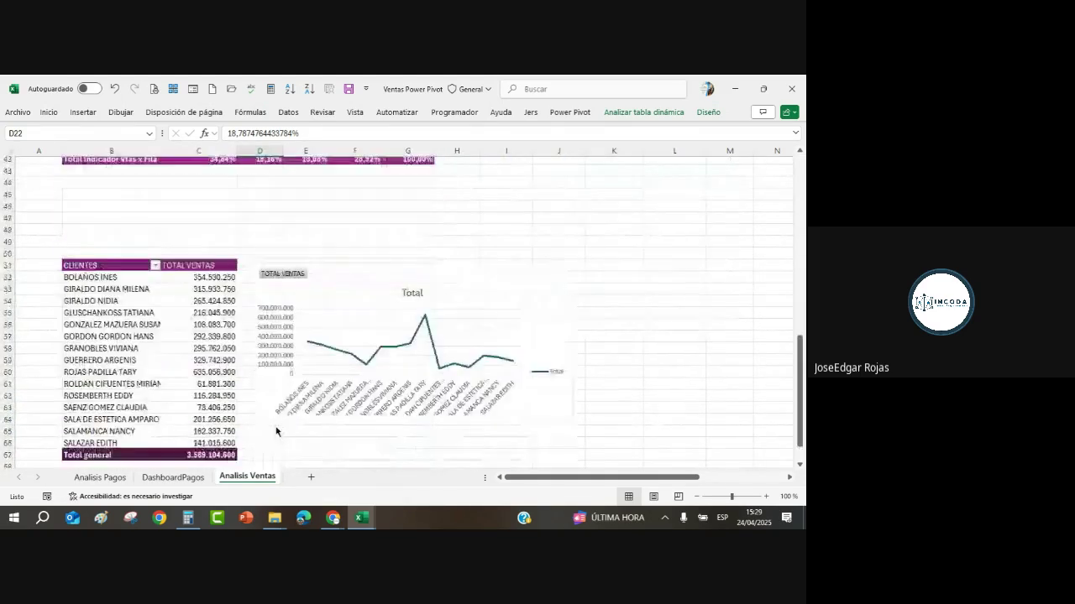
left_click(115, 349)
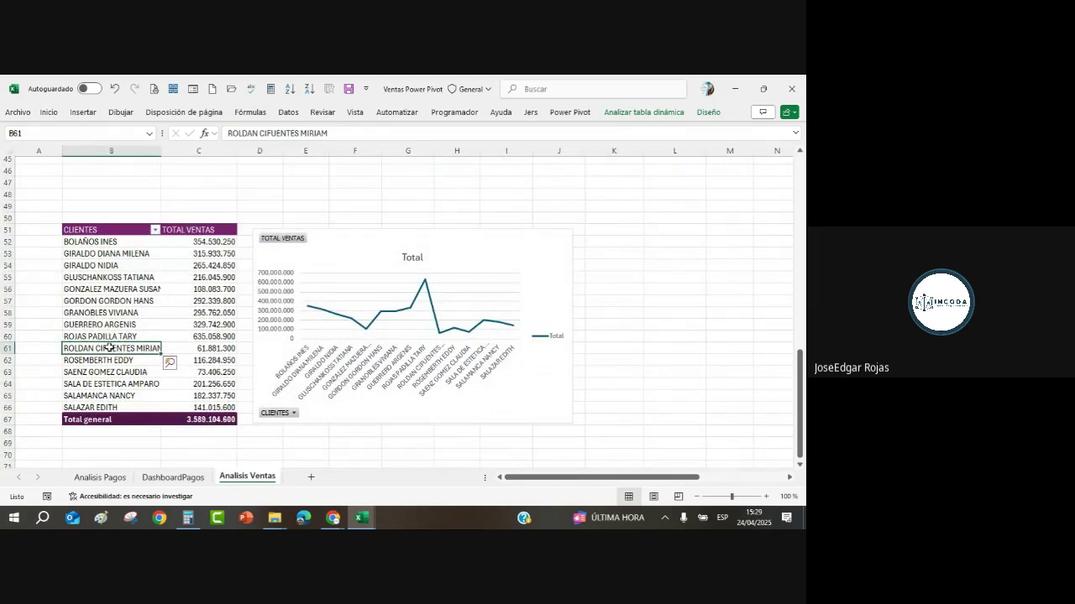
right_click(106, 349)
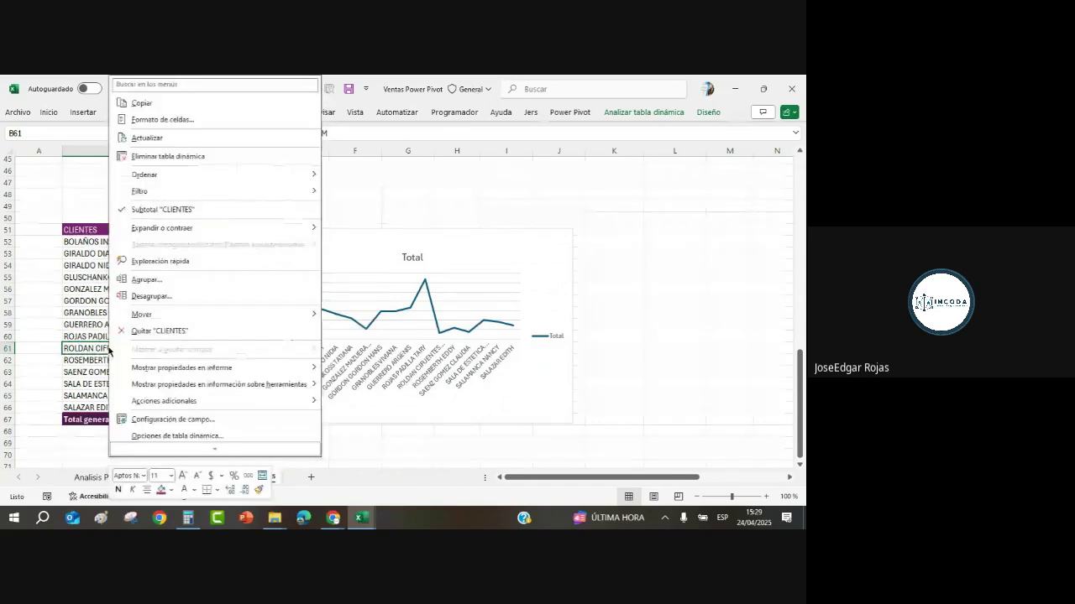
left_click(159, 435)
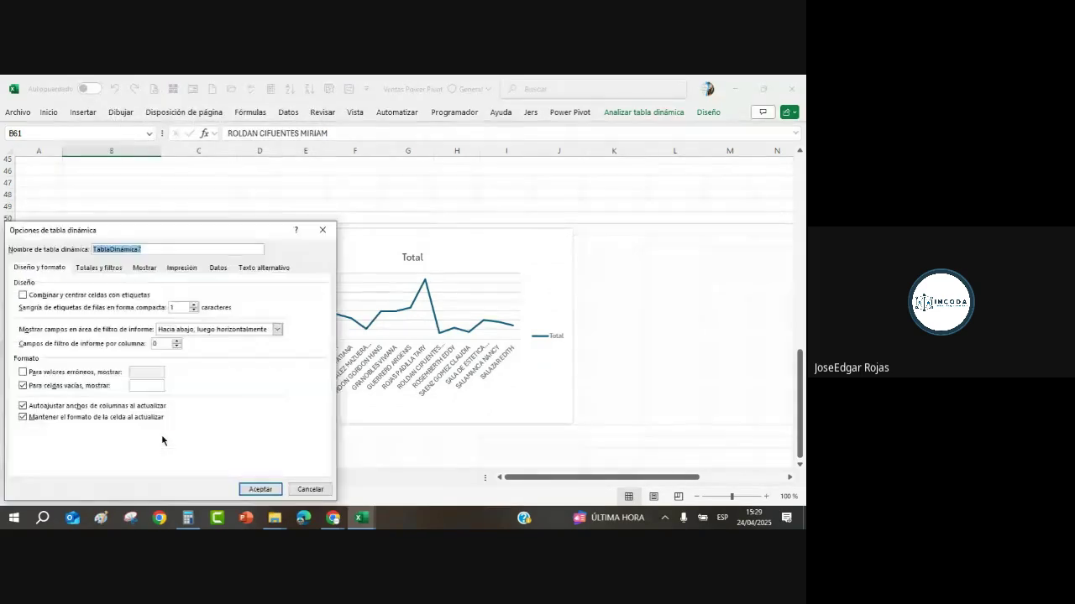
type("venta")
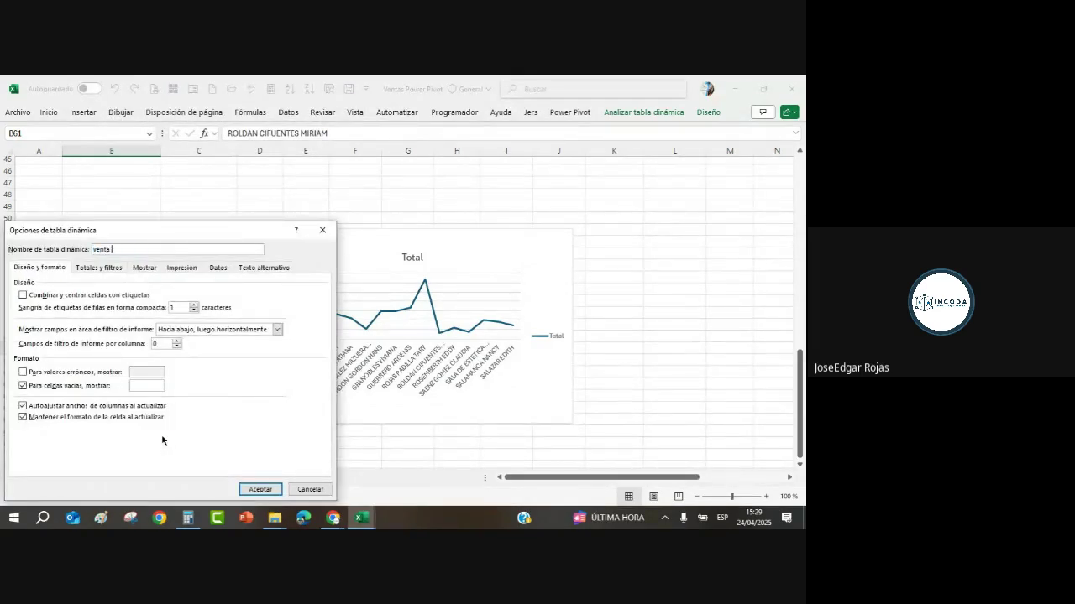
type("sClientes")
key("Return")
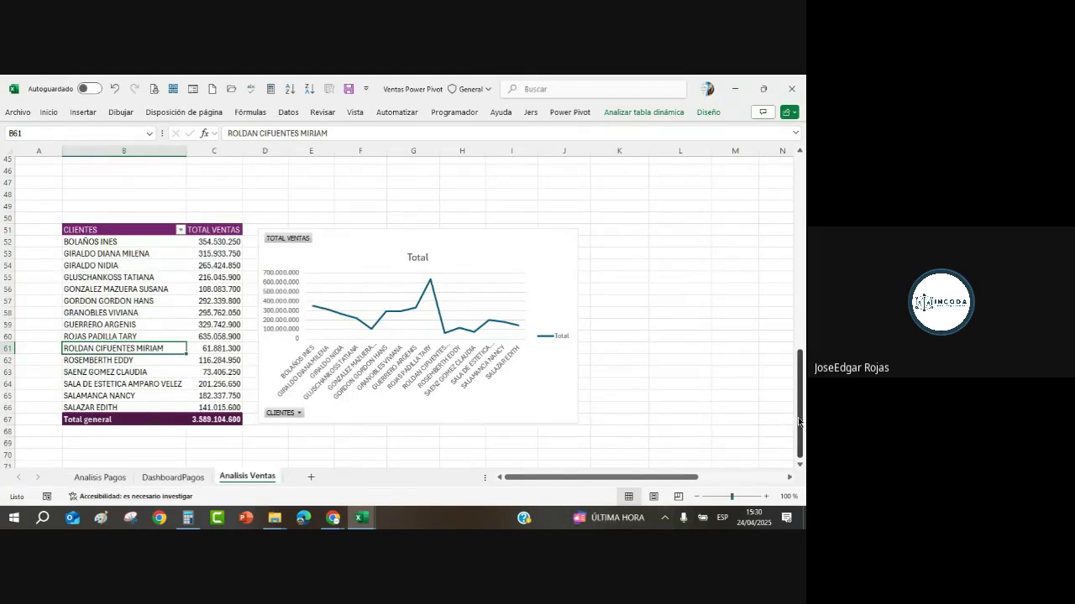
Name the sales totals pivot table at O3 TotalesVtas in its pivot table options.
left_click_drag(804, 424, 797, 221)
scroll(789, 477, "right", 5)
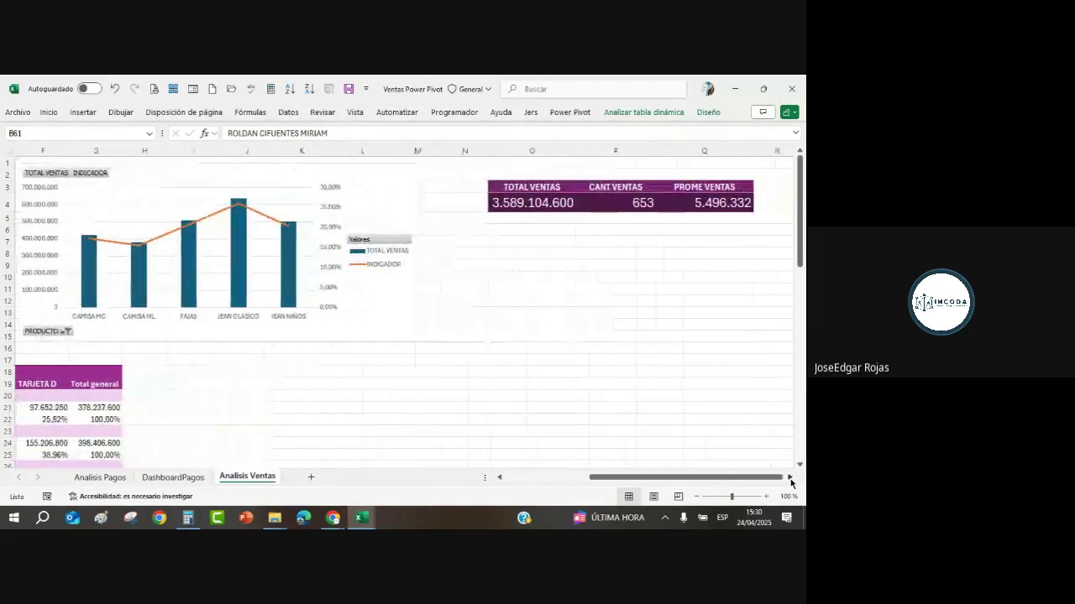
left_click(789, 477)
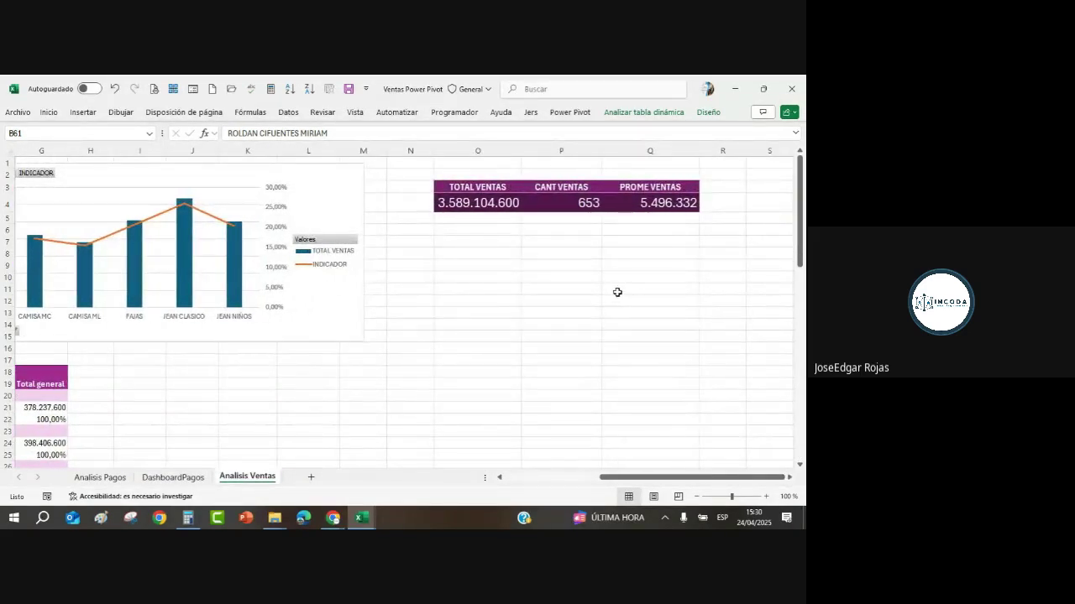
left_click(550, 204)
right_click(550, 206)
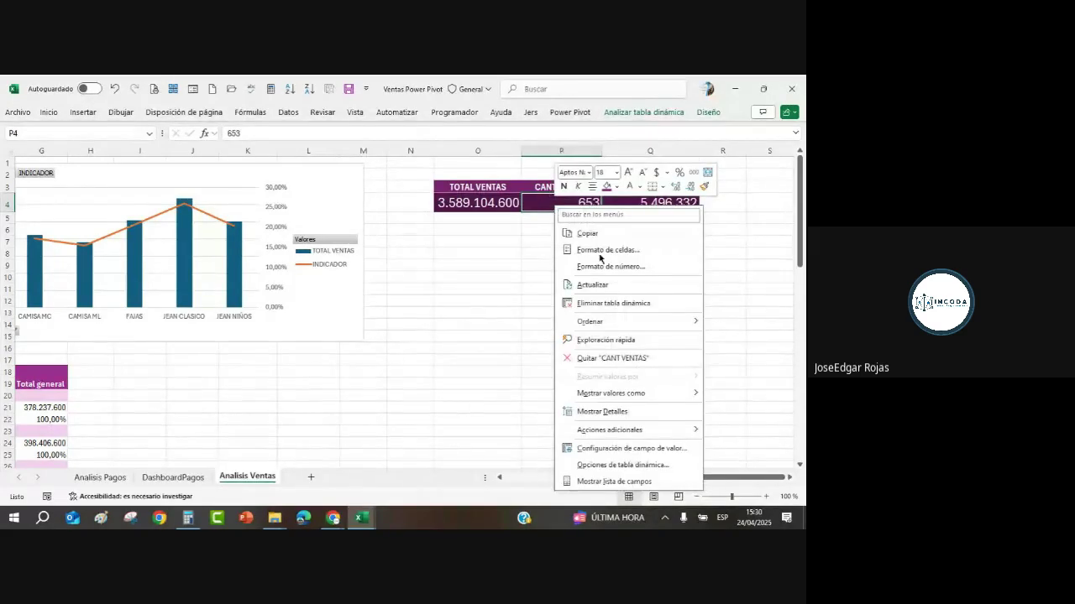
left_click(611, 466)
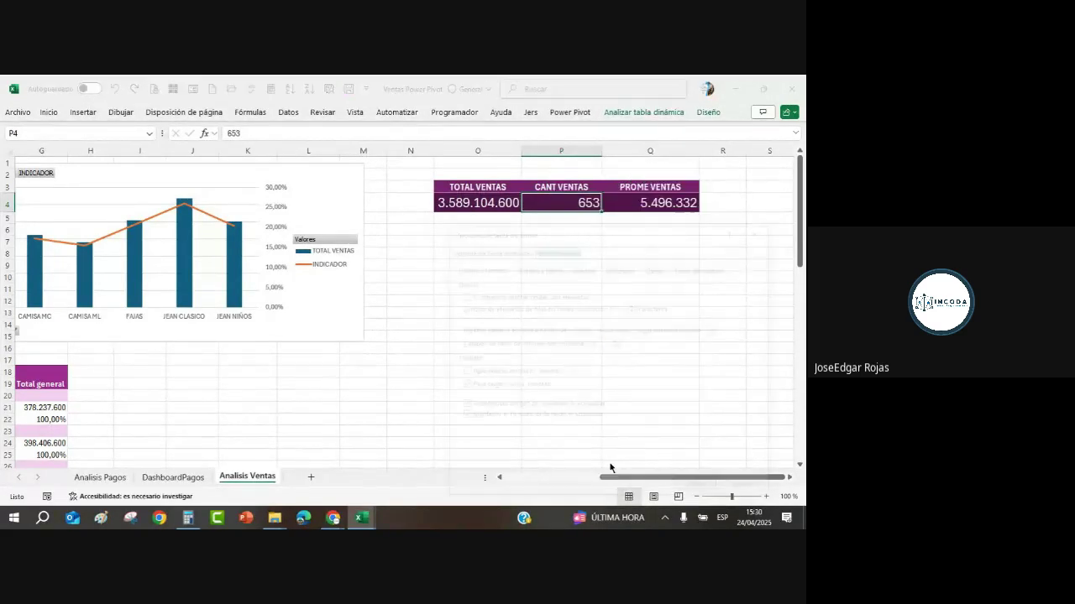
type("TotalesVtas")
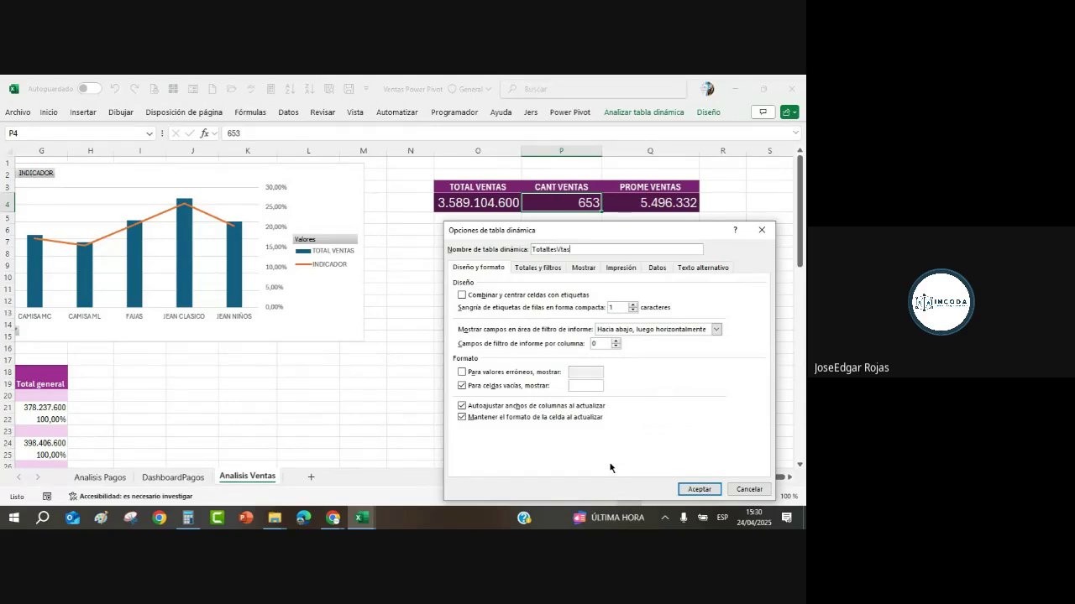
key("Return")
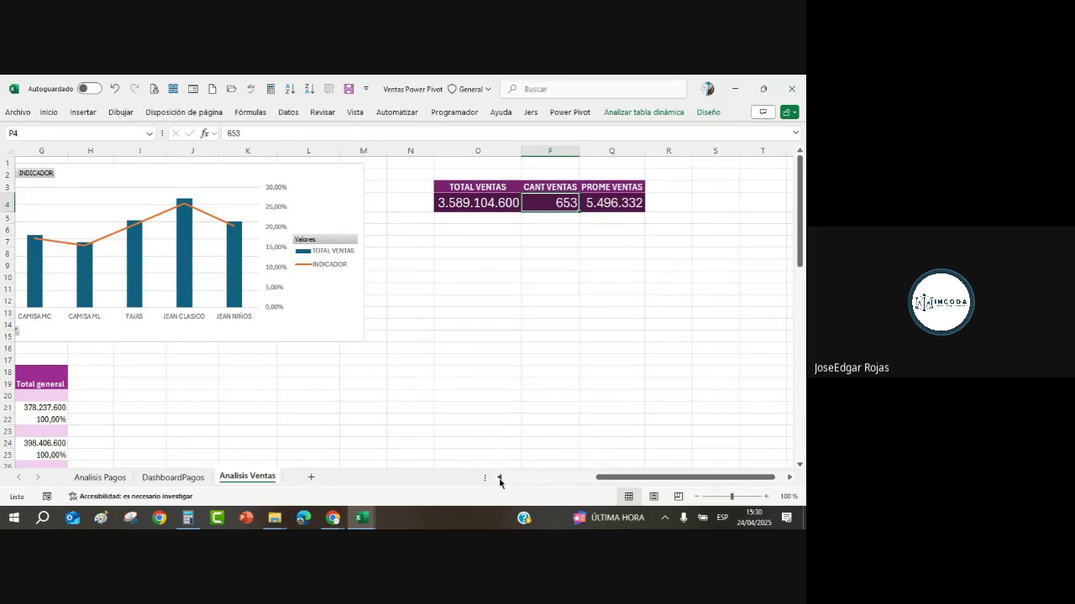
left_click(499, 478)
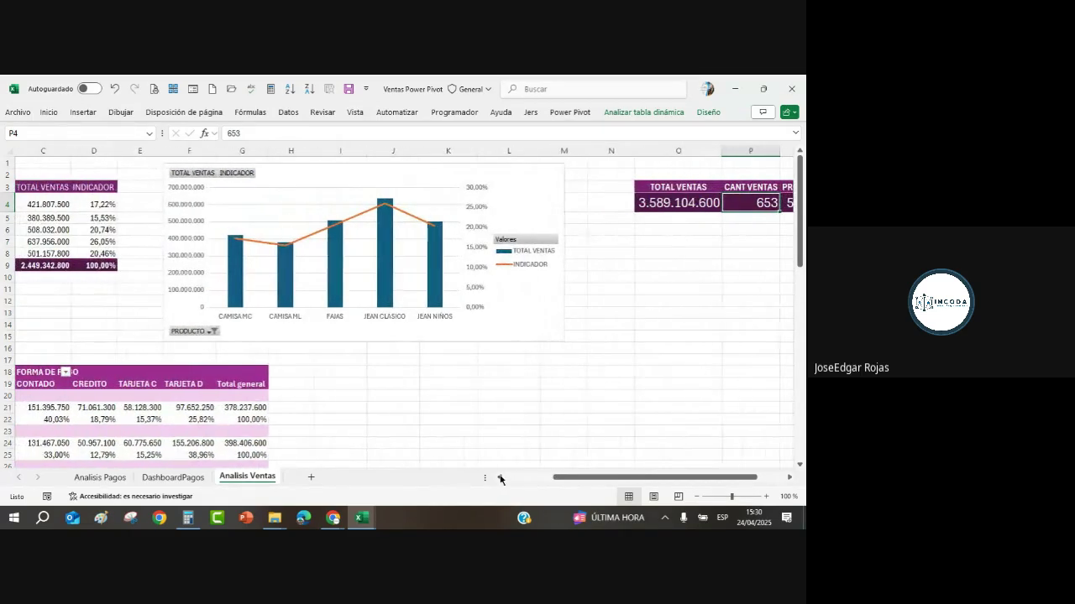
left_click(788, 477)
left_click(788, 478)
left_click(623, 379)
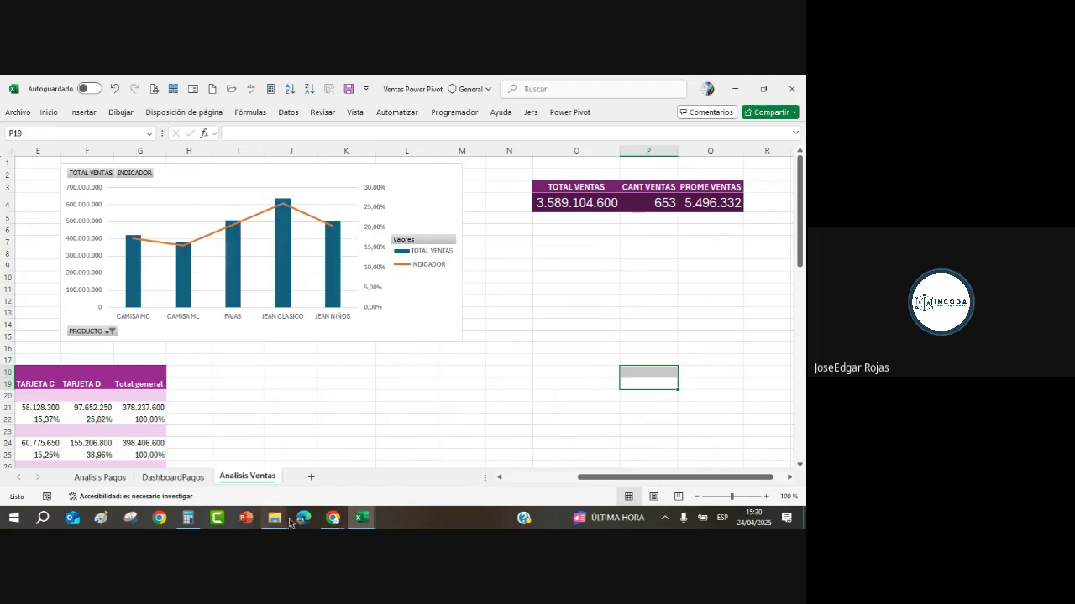
Switch to the Google Meet call in Chrome and review the messages in the call's chat.
mouse_move(333, 517)
left_click(288, 484)
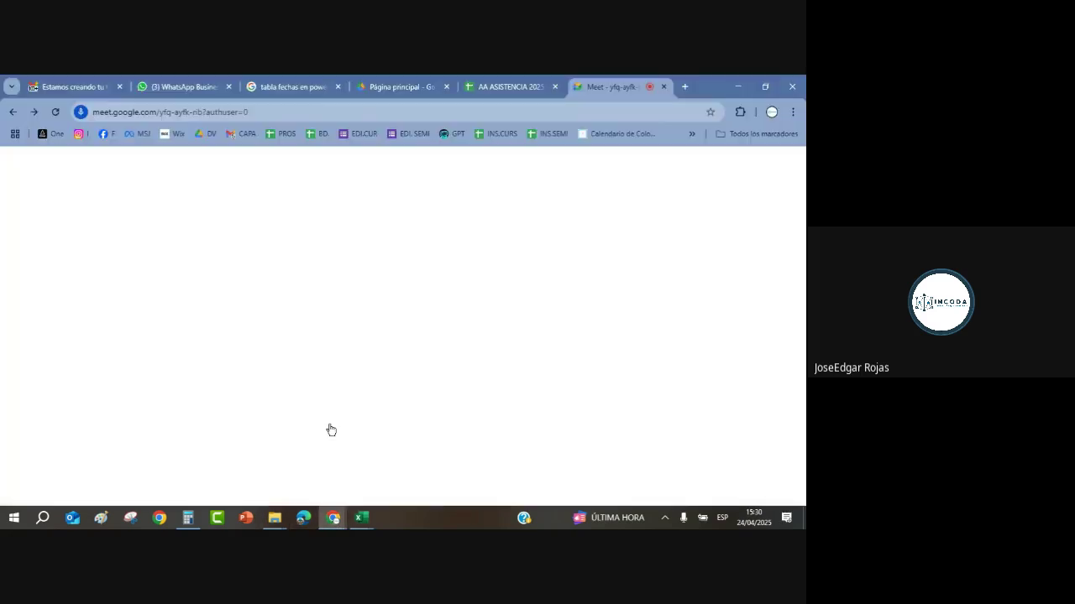
scroll(630, 370, "up", 1)
scroll(632, 373, "down", 1)
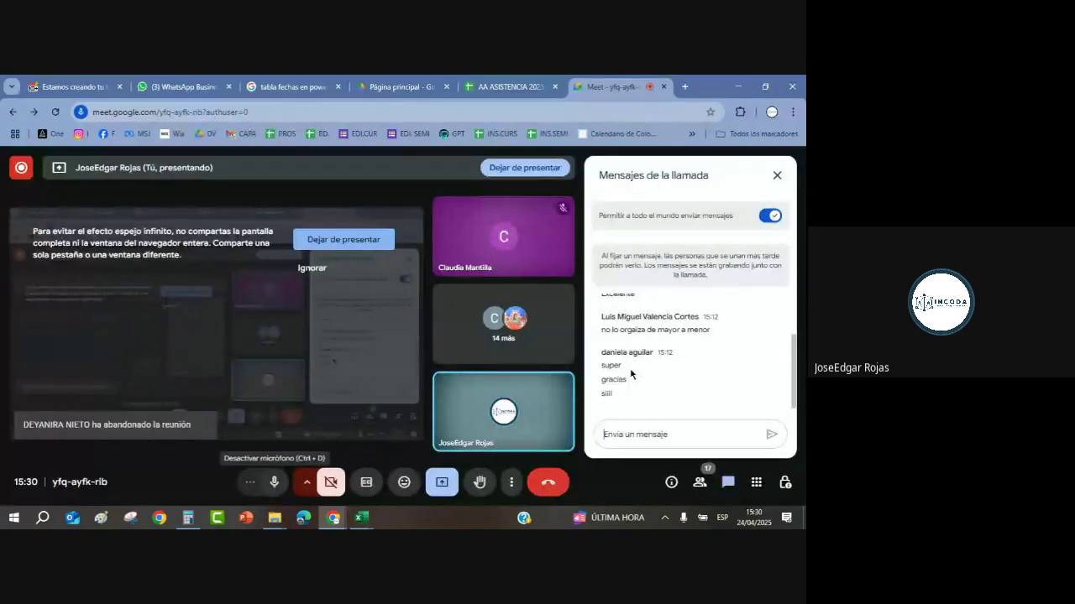
scroll(632, 374, "up", 1)
scroll(632, 375, "up", 2)
scroll(630, 386, "down", 3)
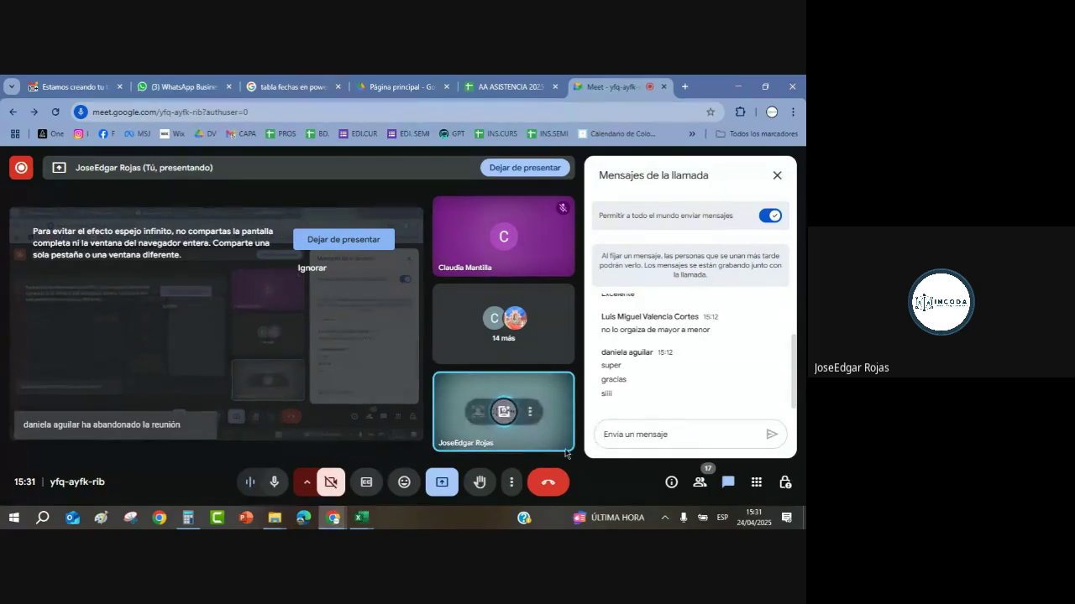
Switch back to Excel and sort the PRODUCTOS pivot table by TOTAL VENTAS in descending order, followed by ascending order.
left_click(361, 519)
left_click(297, 466)
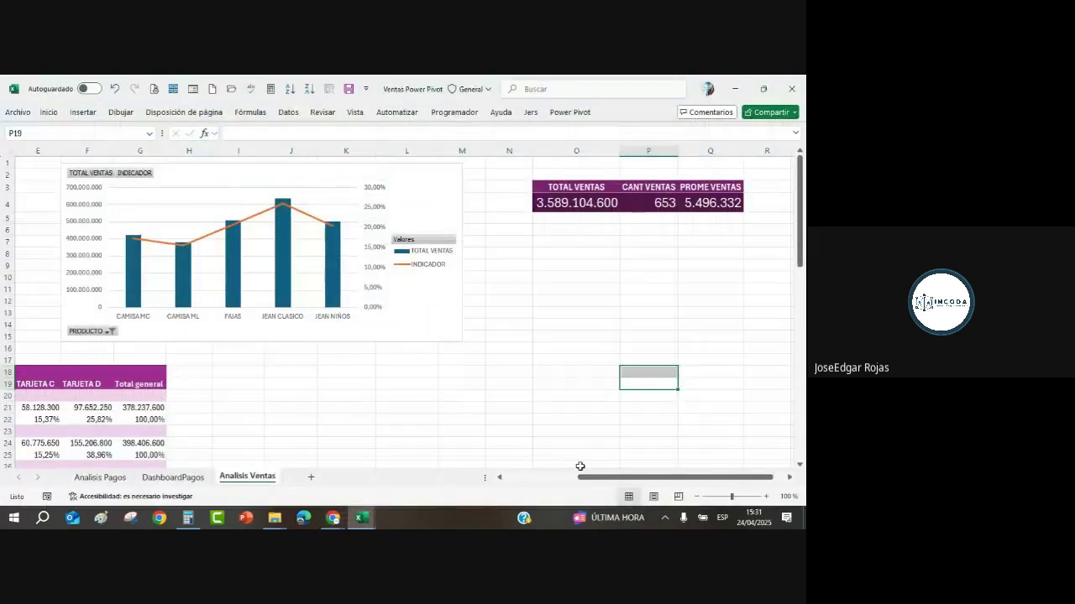
left_click_drag(588, 477, 436, 485)
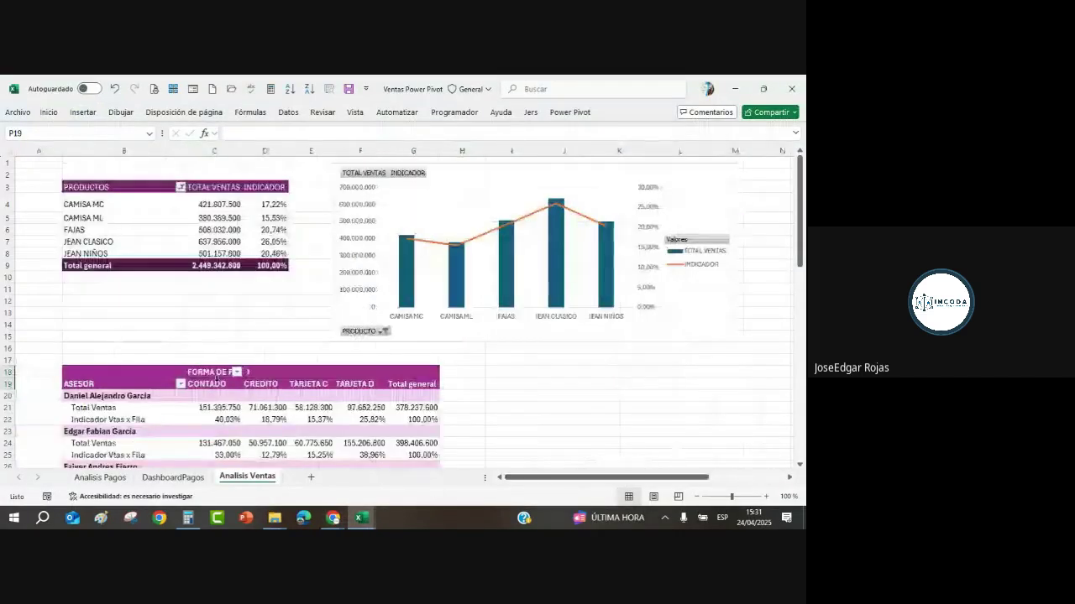
left_click(227, 231)
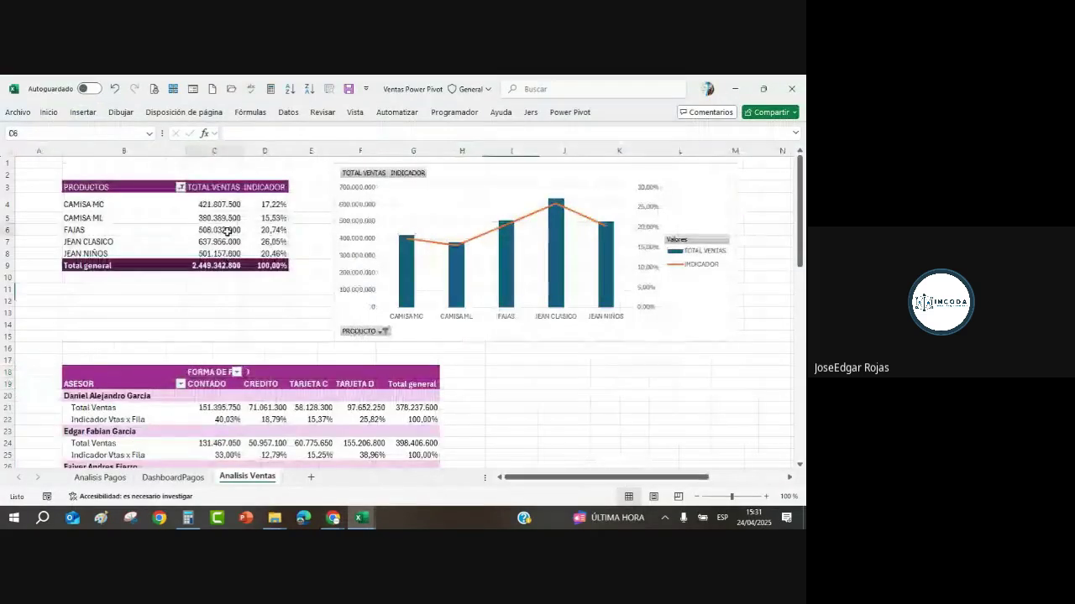
left_click(288, 90)
left_click(309, 89)
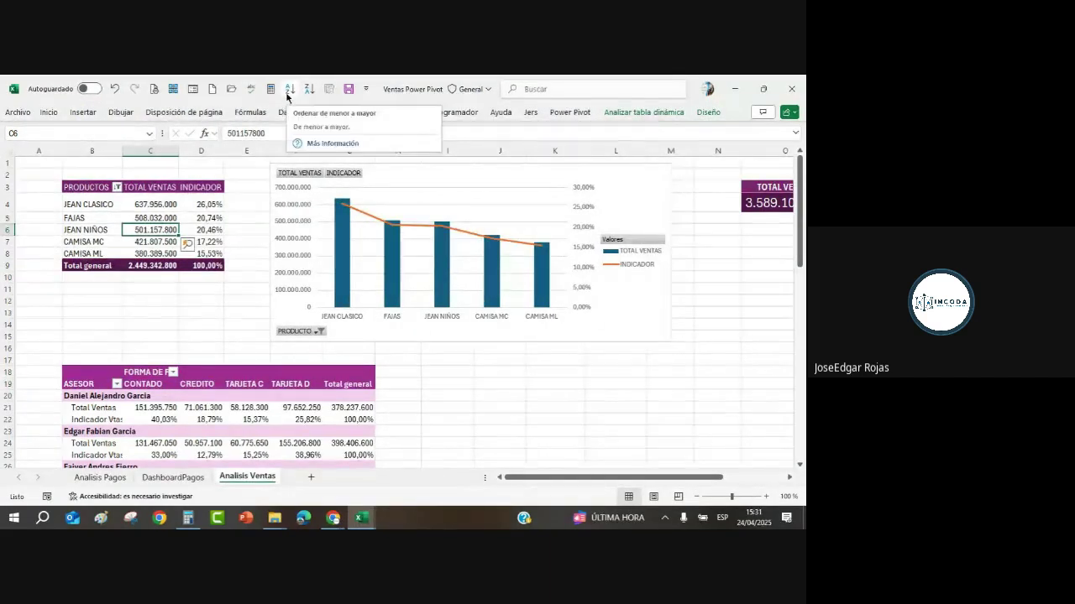
left_click(288, 89)
Sort the PRODUCTOS pivot table alphabetically by product name from A to Z.
left_click(97, 217)
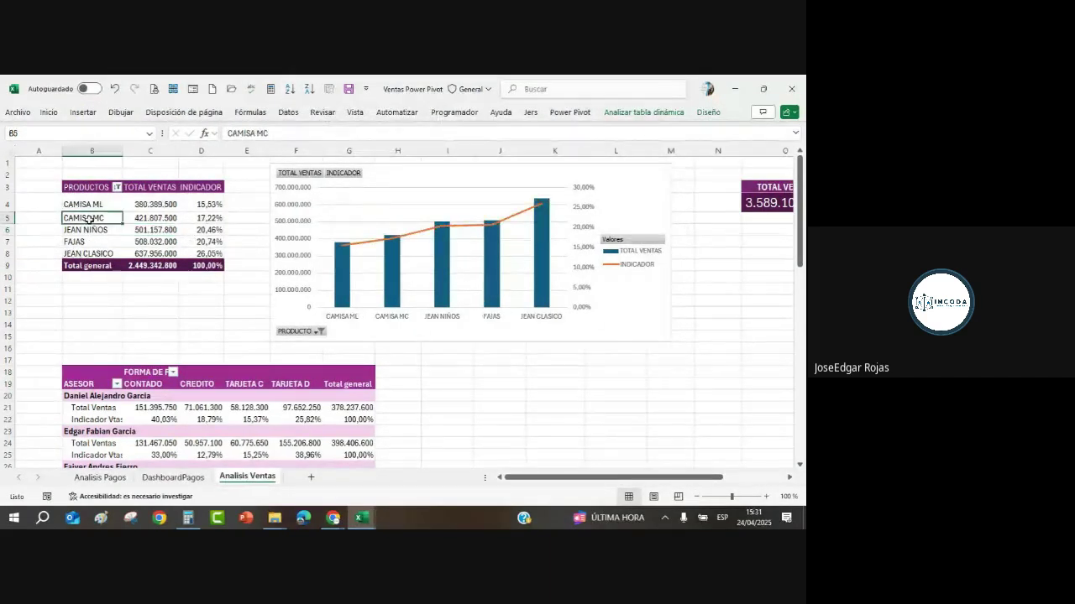
left_click(289, 90)
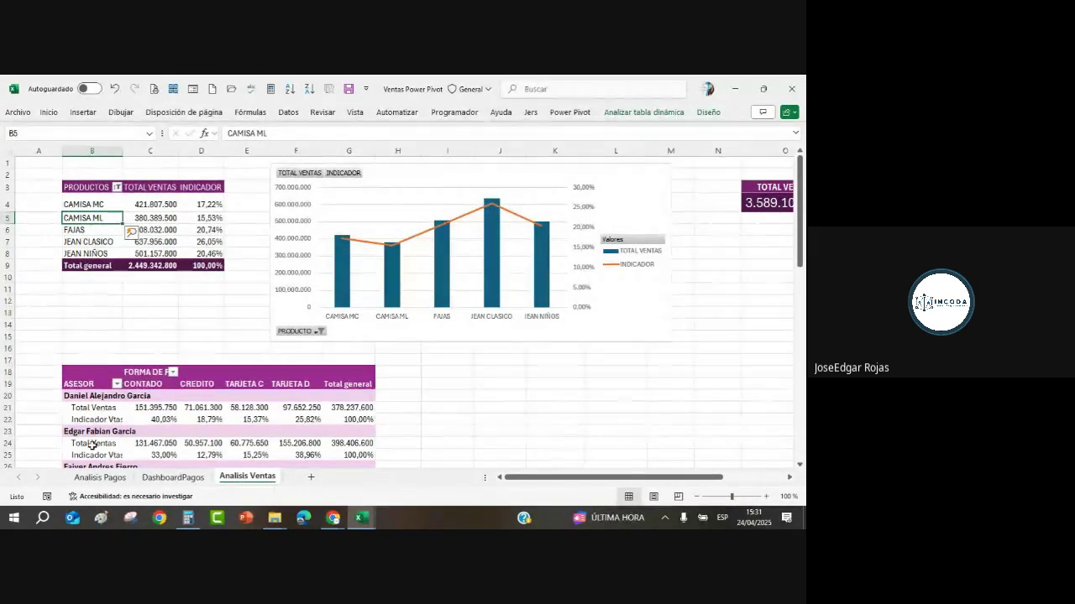
left_click(554, 410)
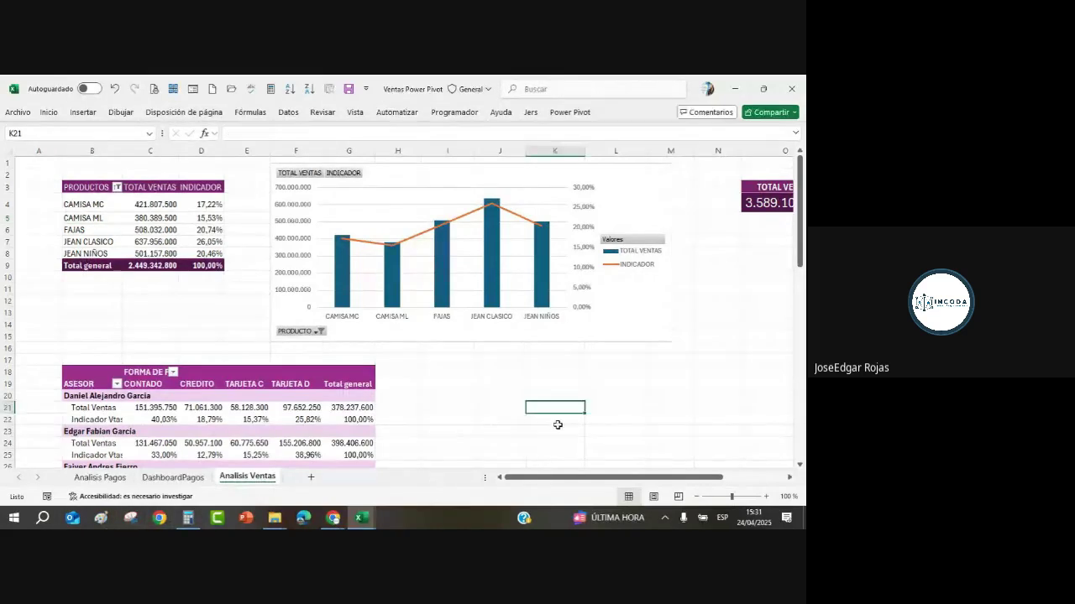
Add a new worksheet after Analisis Ventas and name it DashboardVentas.
left_click(311, 478)
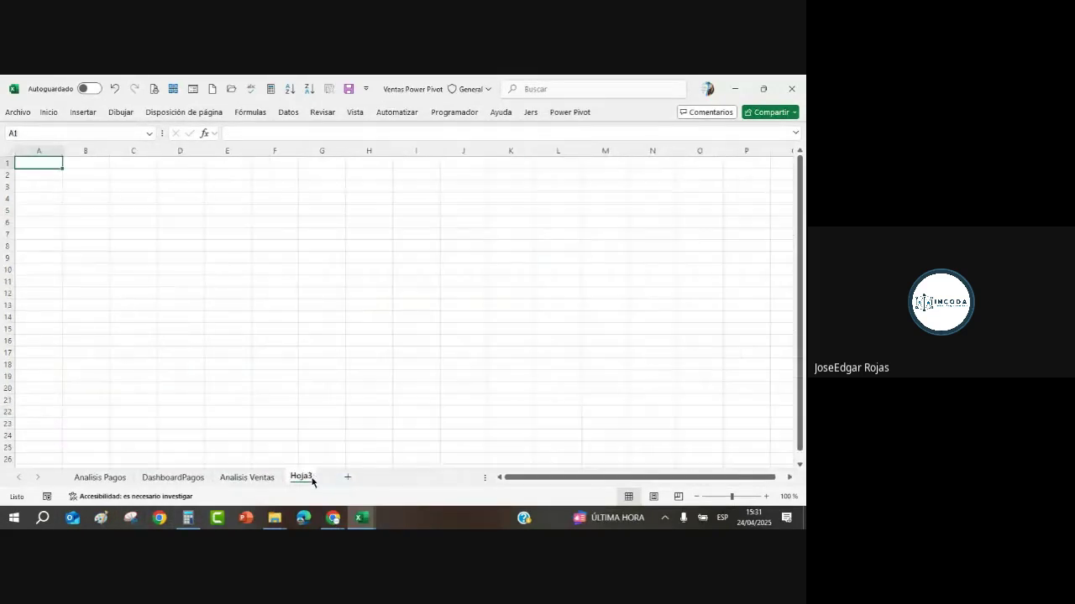
double_click(304, 477)
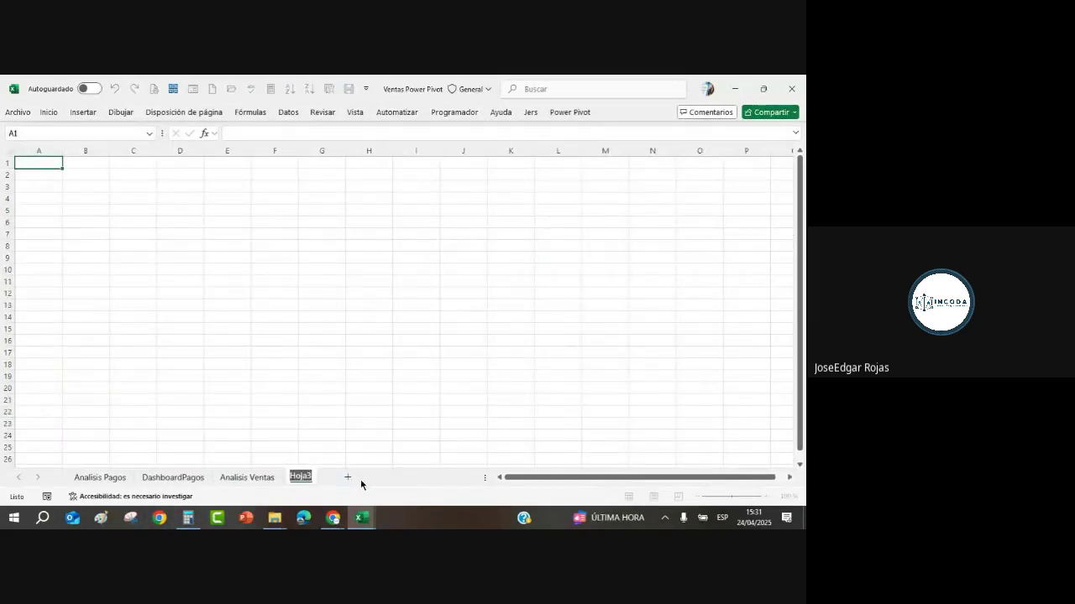
type("DashboardVentas")
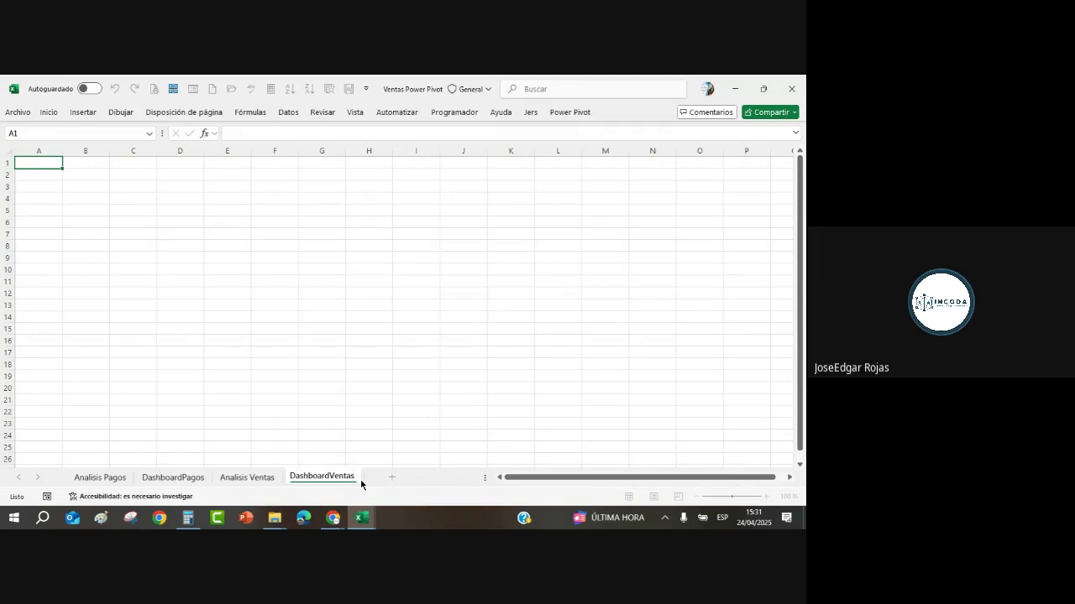
key("Return")
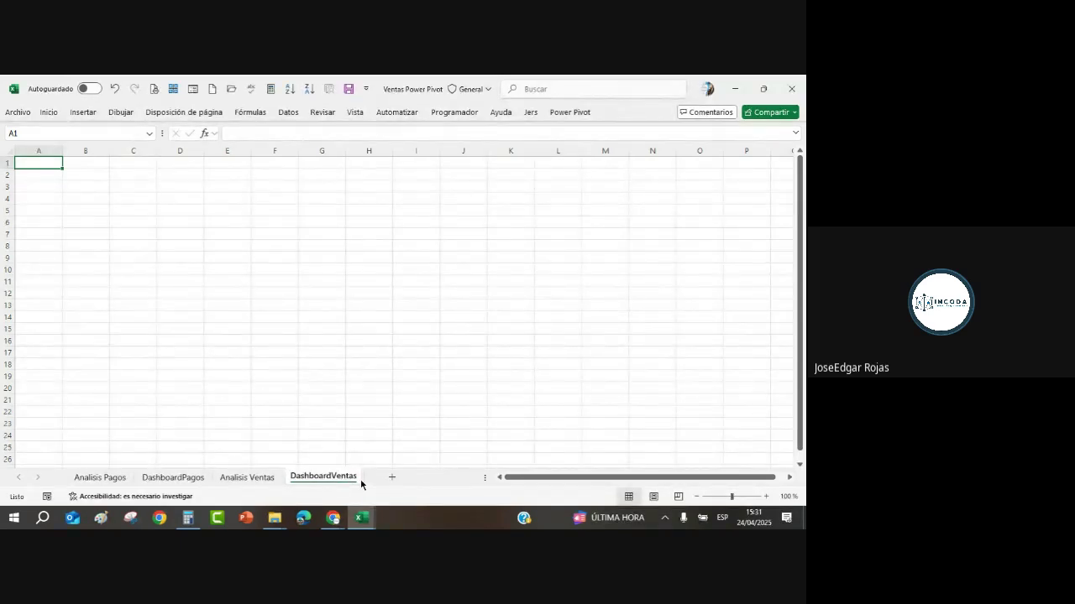
left_click(384, 273)
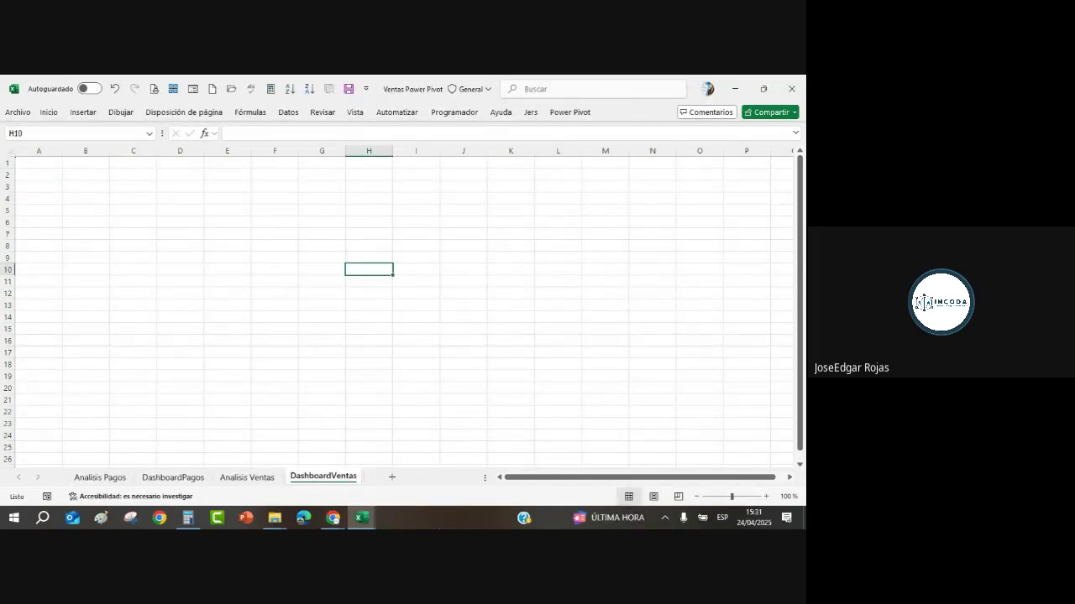
Hide the gridlines on the DashboardVentas sheet and set its zoom to 80%.
left_click(357, 119)
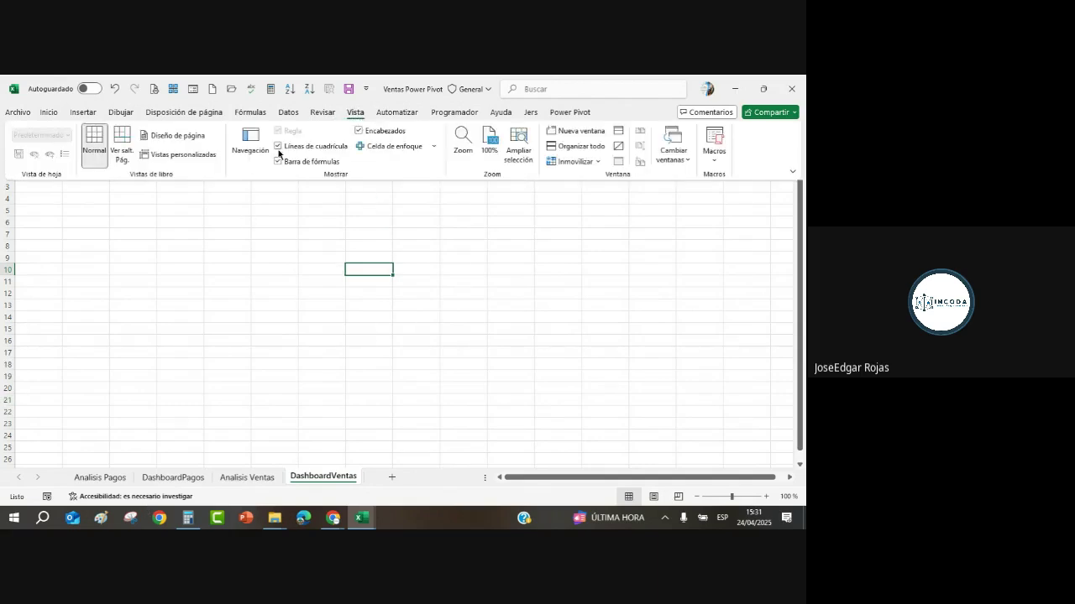
left_click(367, 257)
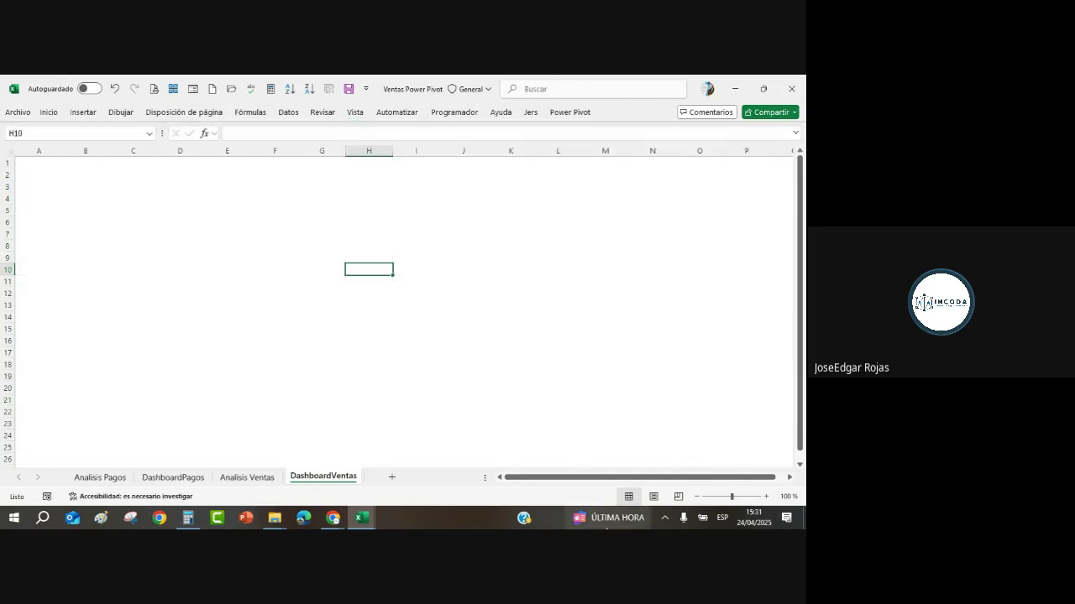
left_click(727, 497)
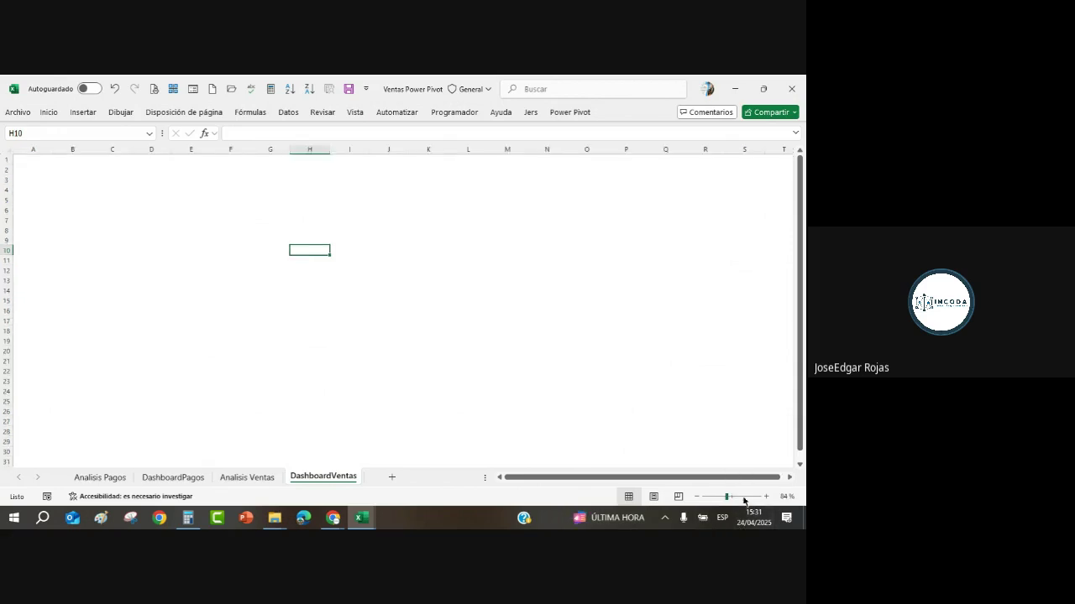
left_click(787, 497)
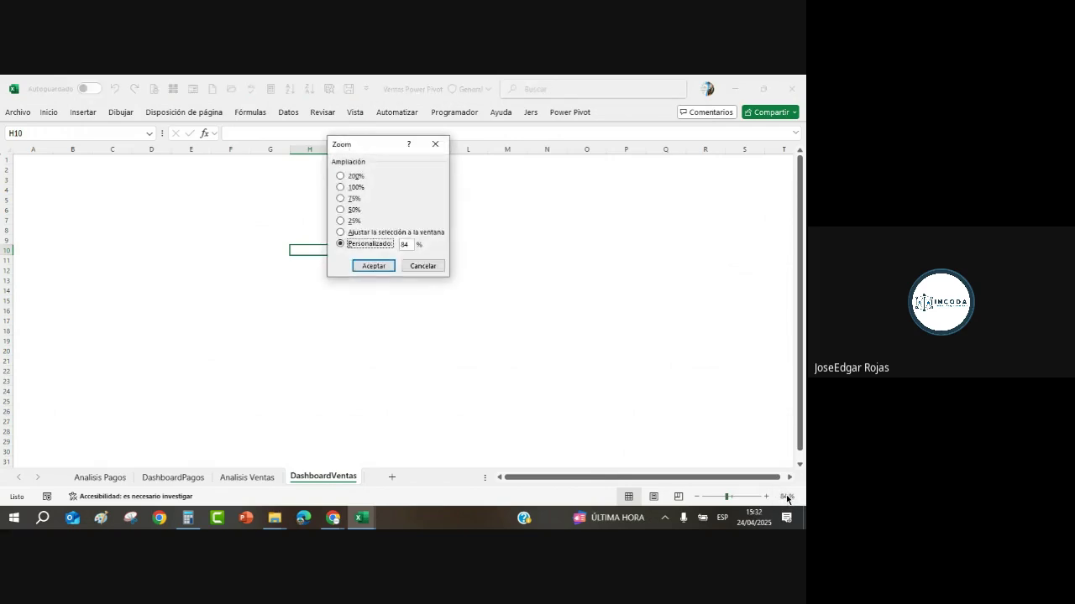
double_click(409, 244)
type("80")
key("Return")
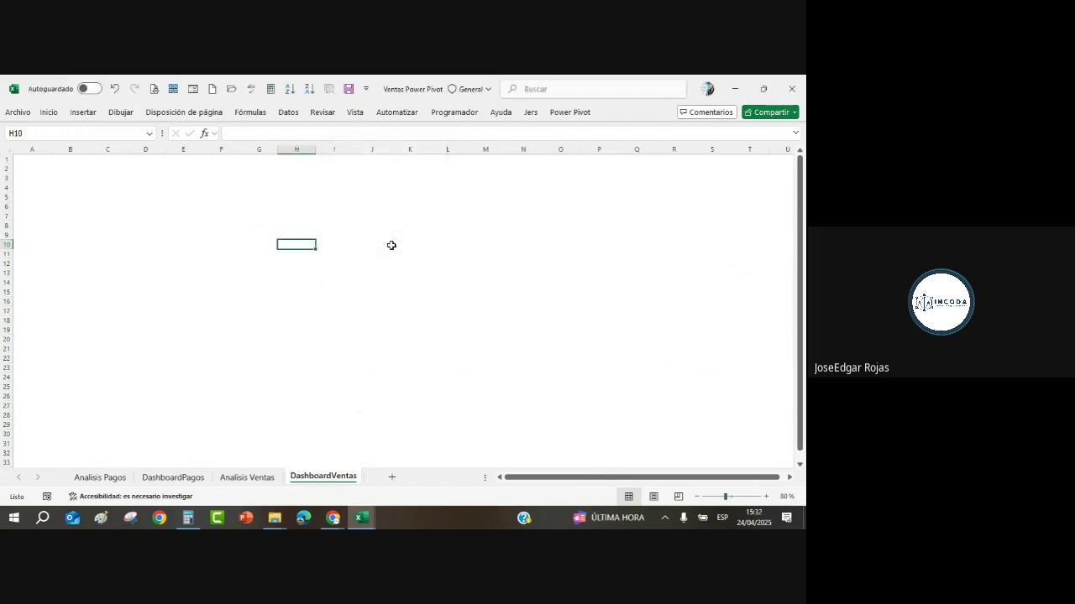
left_click(425, 236)
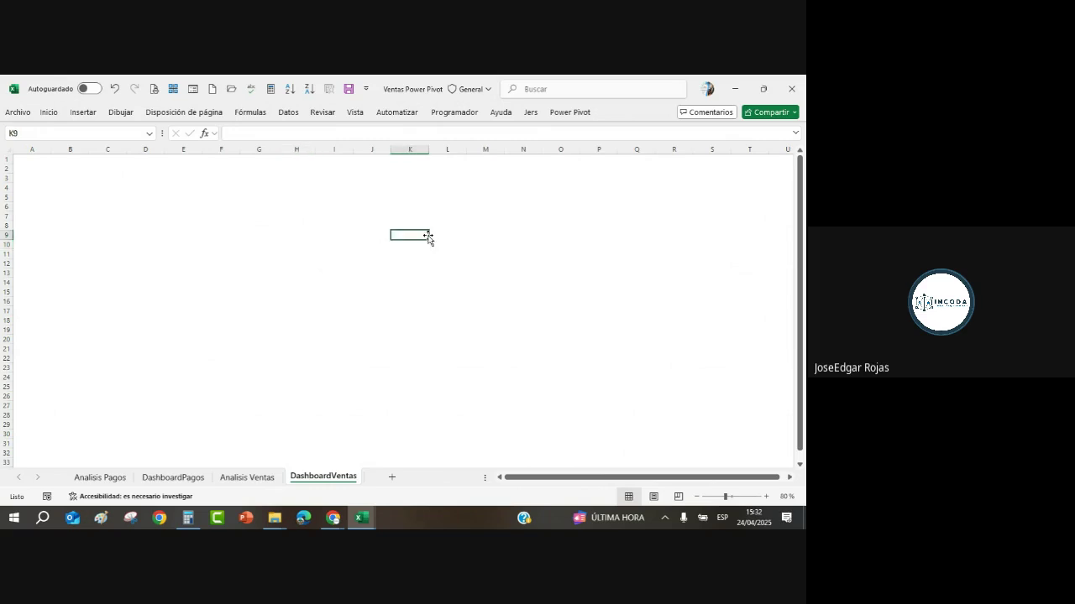
Fill every cell of the DashboardVentas sheet with a light pink chosen from the standard colours in the Colores dialog.
left_click(6, 150)
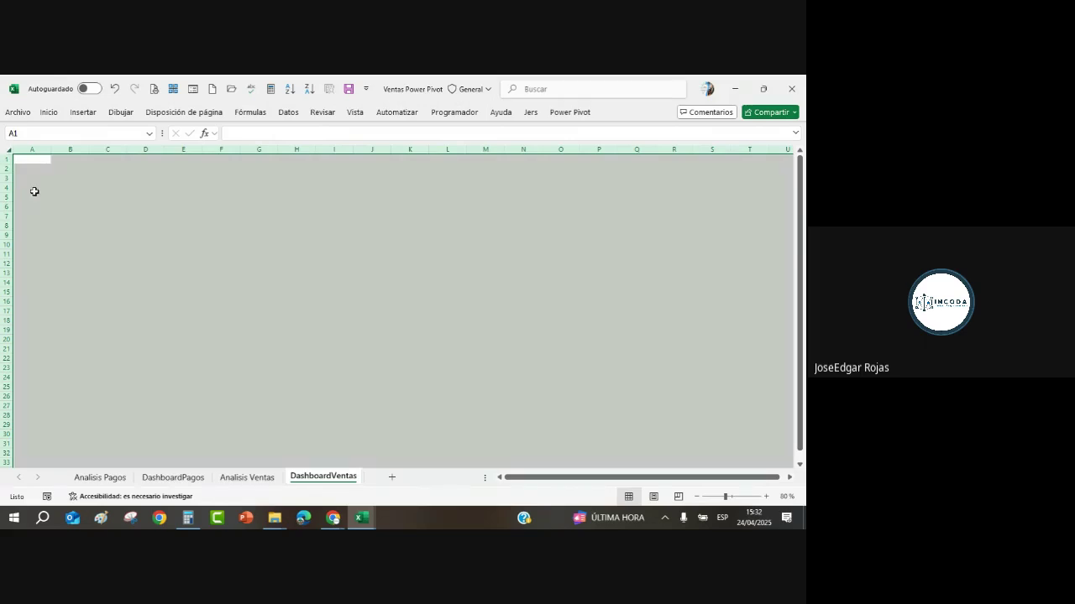
left_click(77, 206)
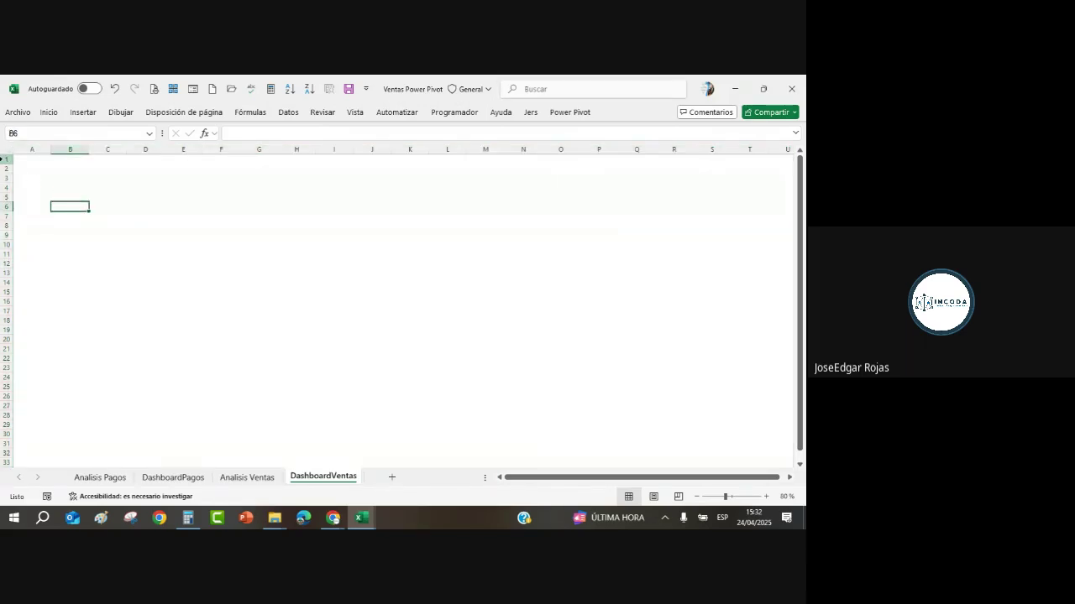
left_click(11, 150)
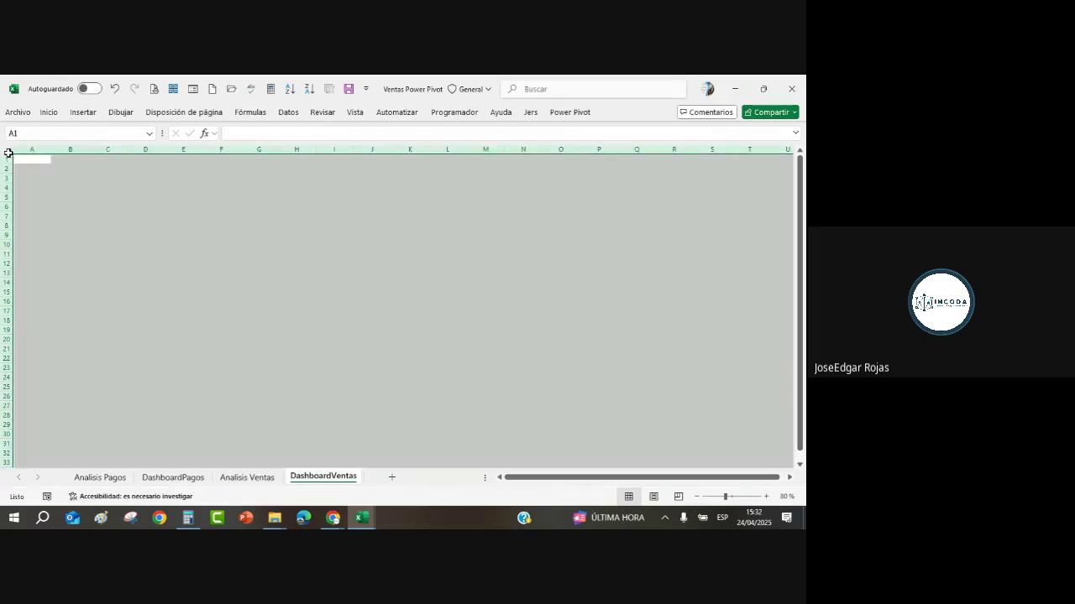
left_click(67, 204)
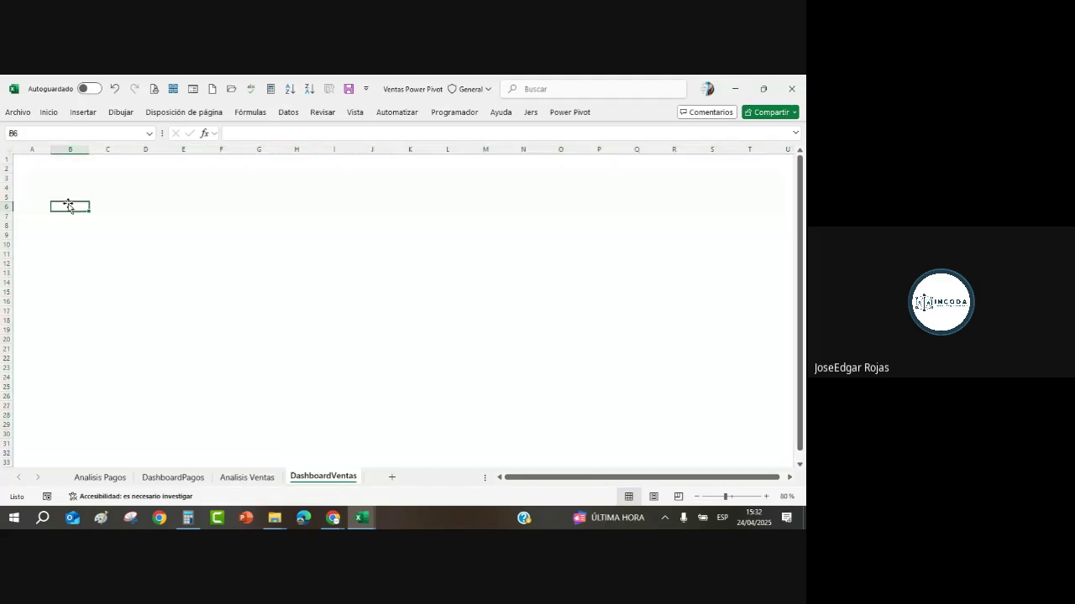
left_click(11, 149)
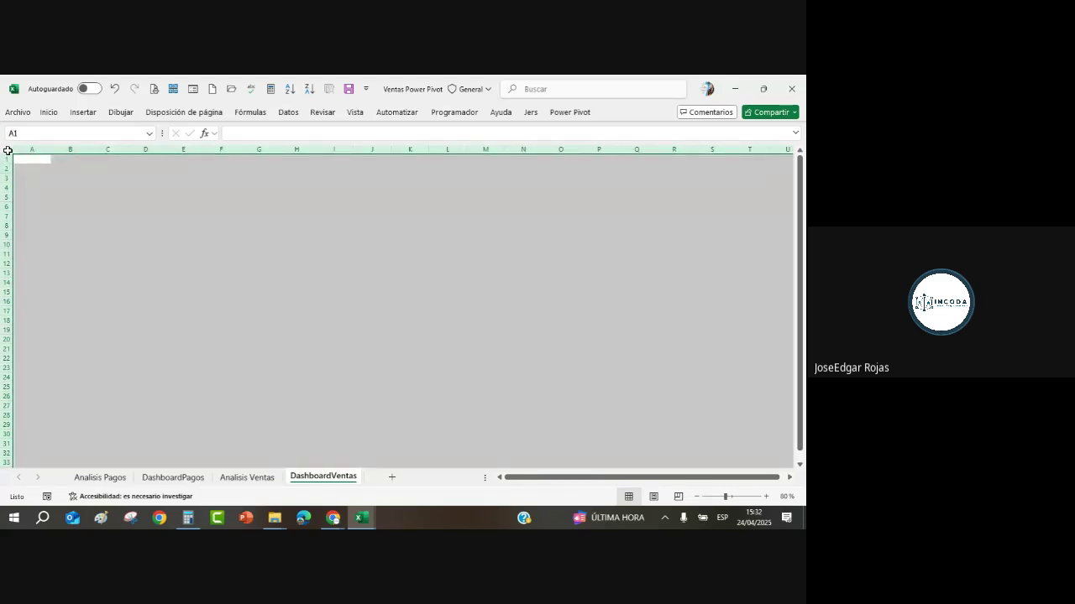
left_click(50, 113)
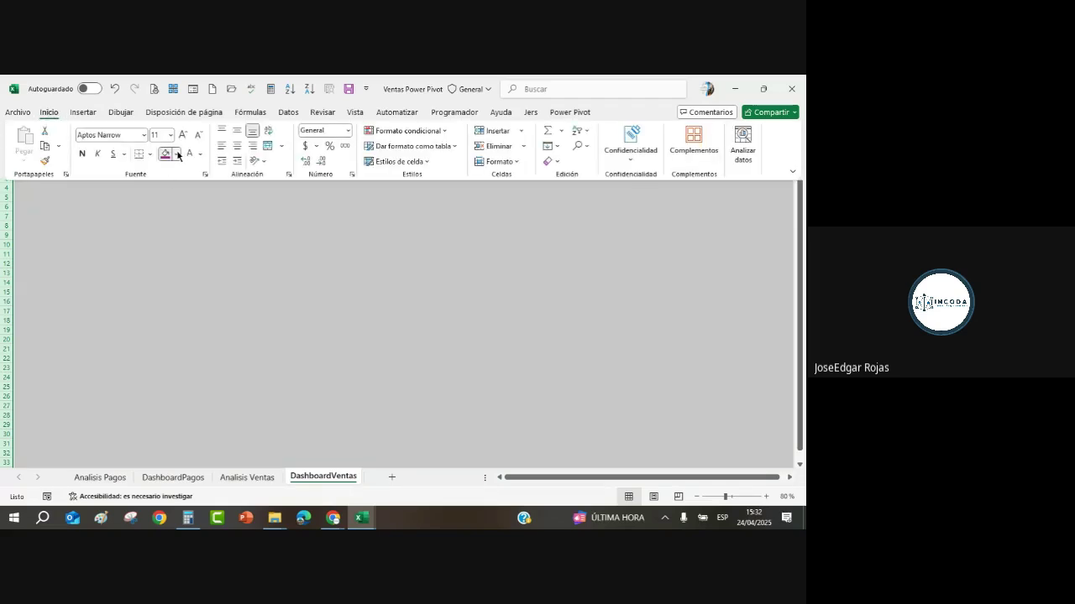
left_click(177, 154)
left_click(213, 373)
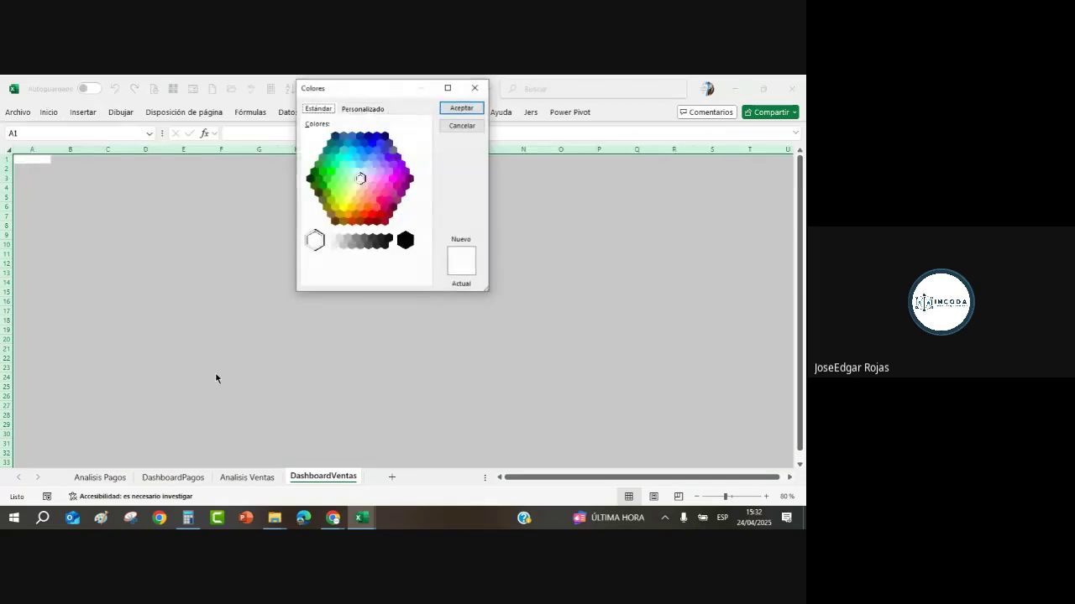
left_click(398, 173)
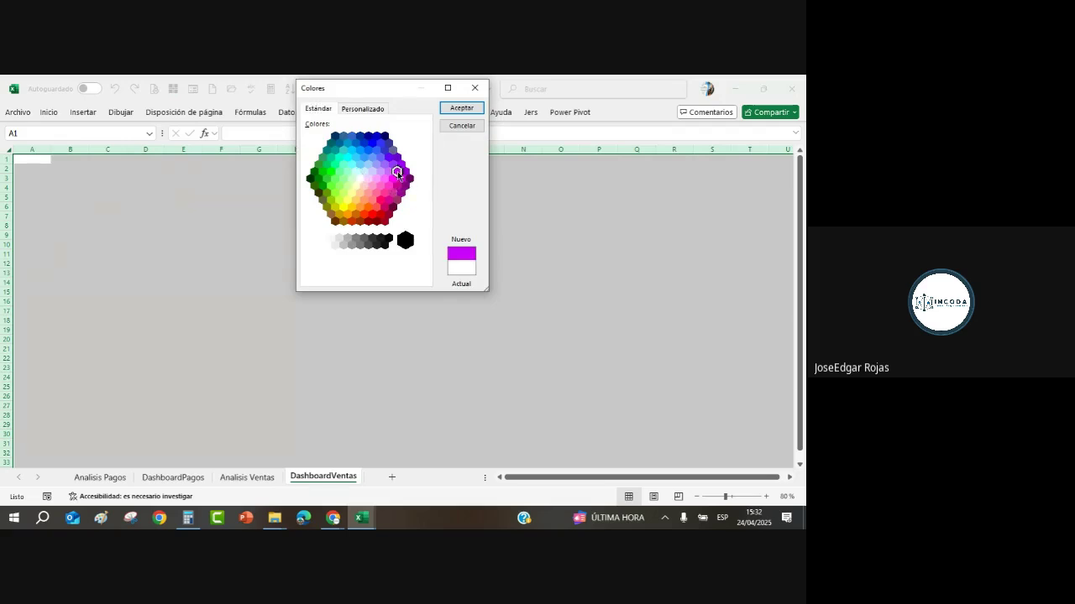
left_click(381, 188)
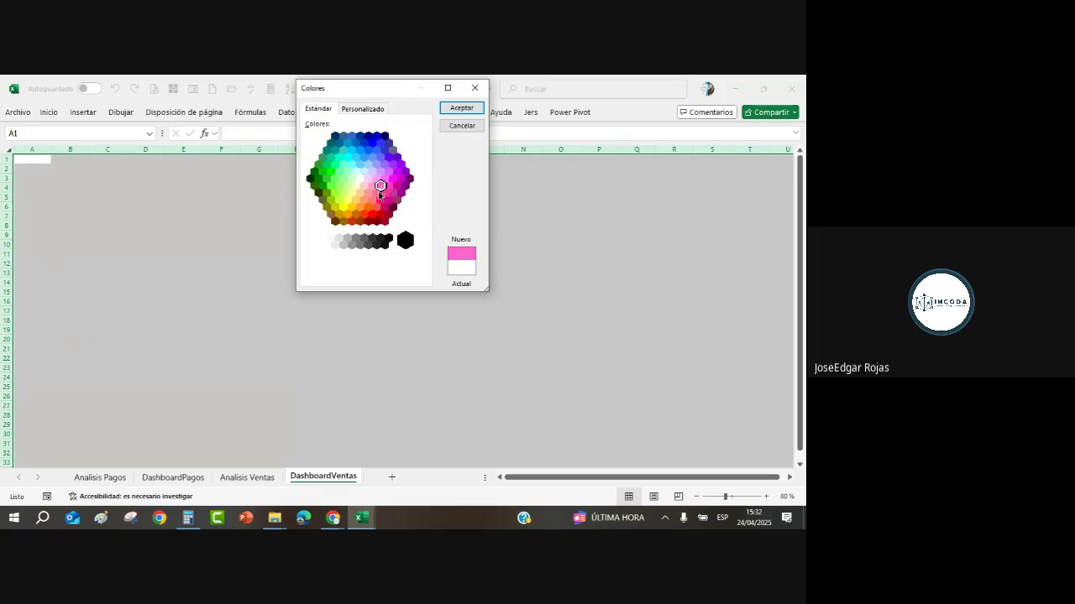
left_click(372, 200)
left_click(367, 212)
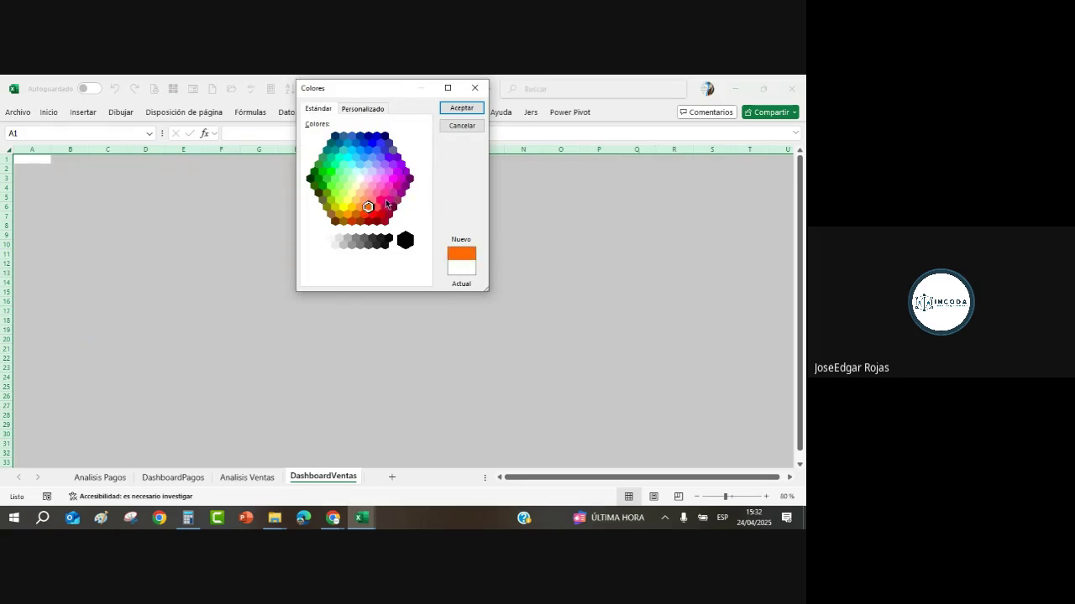
left_click(385, 206)
left_click(399, 184)
left_click(389, 172)
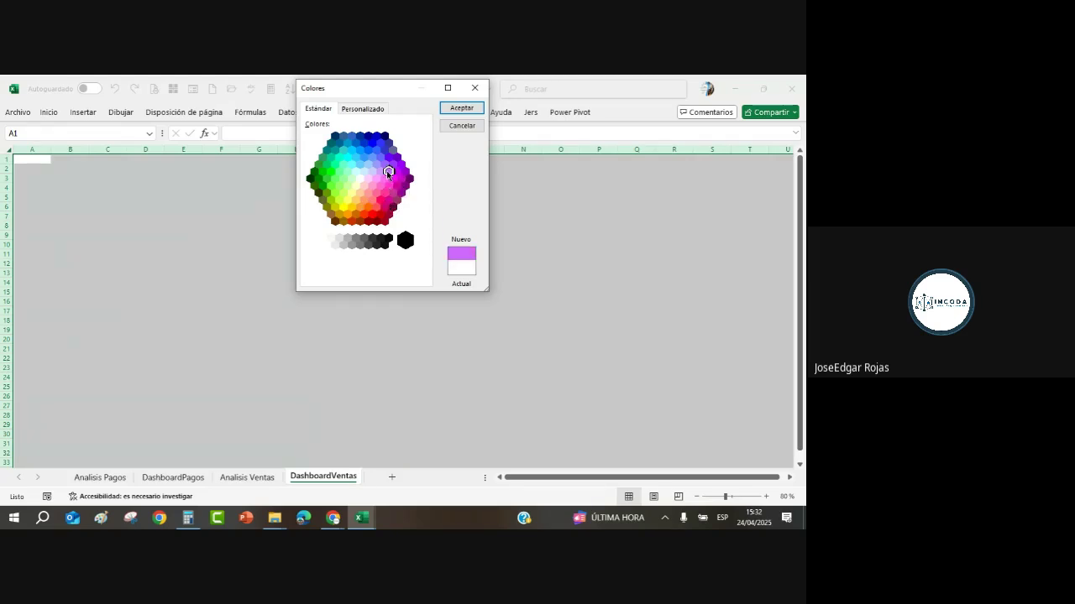
left_click(385, 165)
left_click(392, 165)
left_click(384, 179)
left_click(390, 198)
left_click(372, 198)
left_click(375, 179)
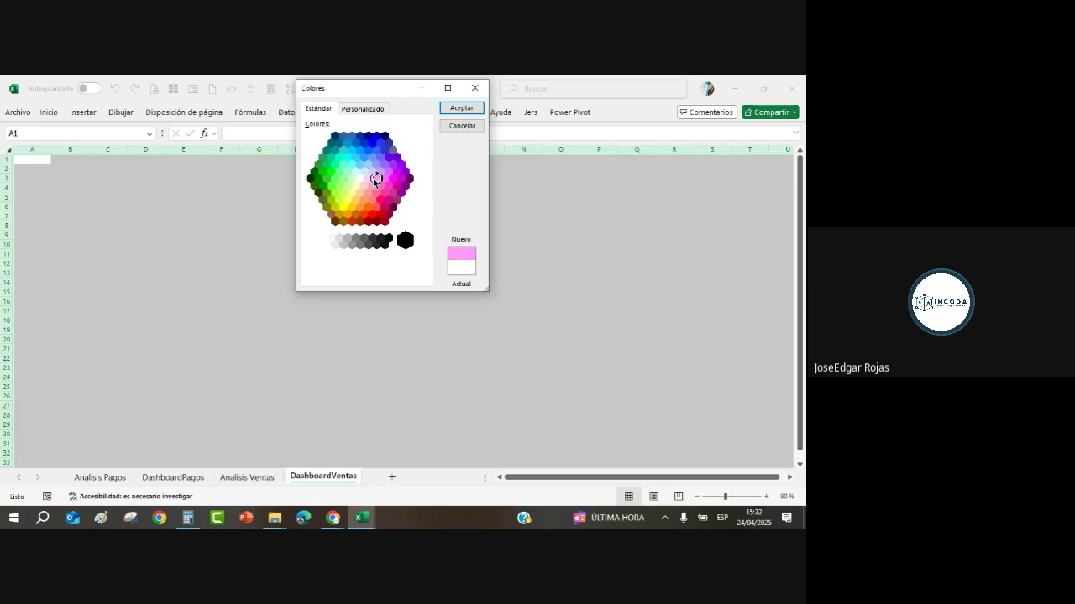
left_click(461, 108)
left_click(491, 245)
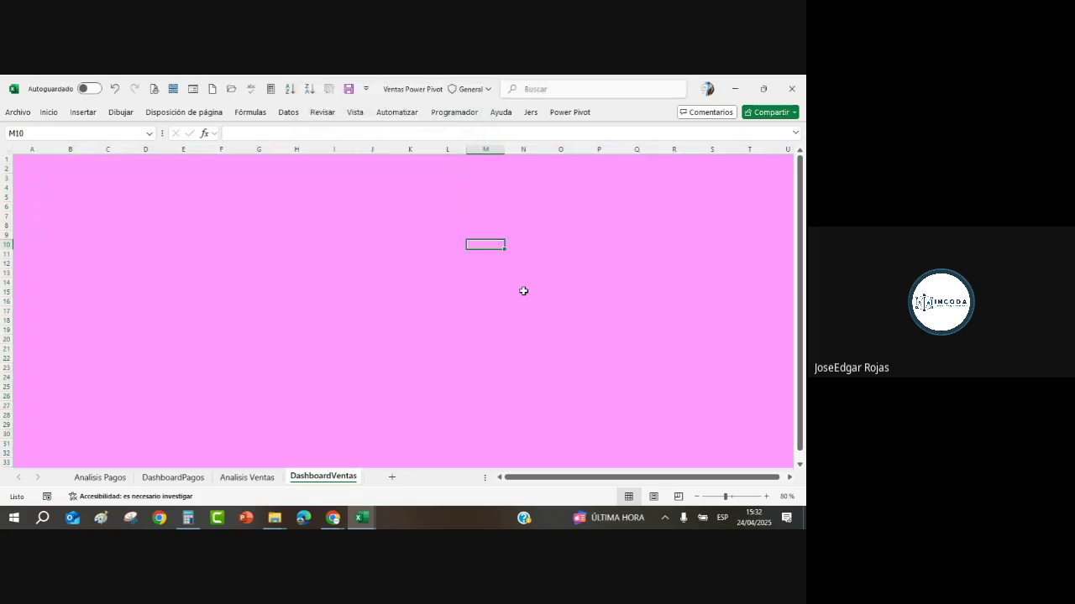
left_click(451, 292)
left_click(233, 294)
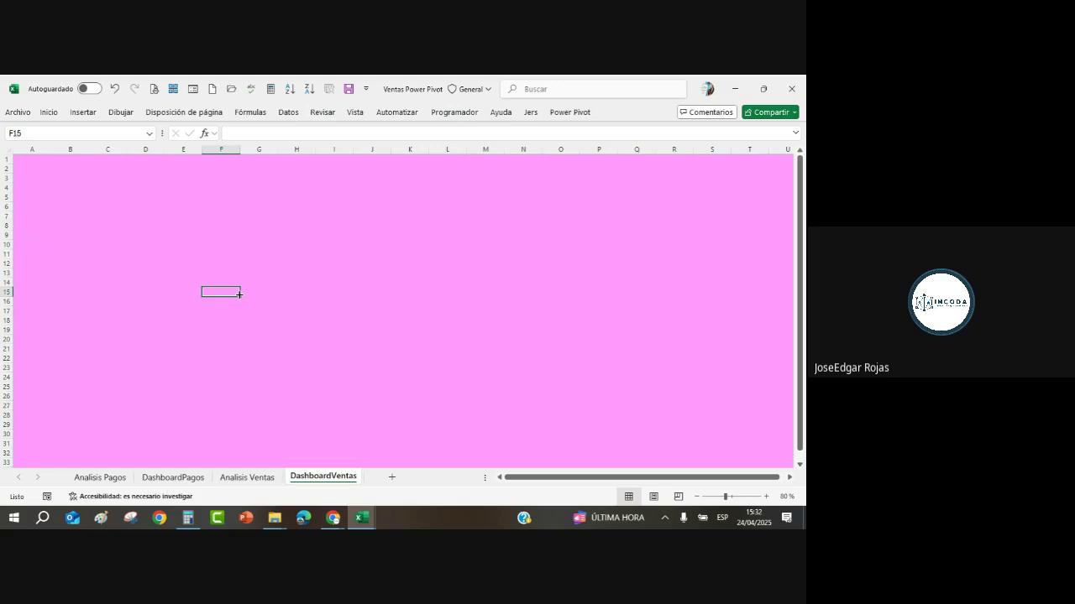
left_click(228, 250)
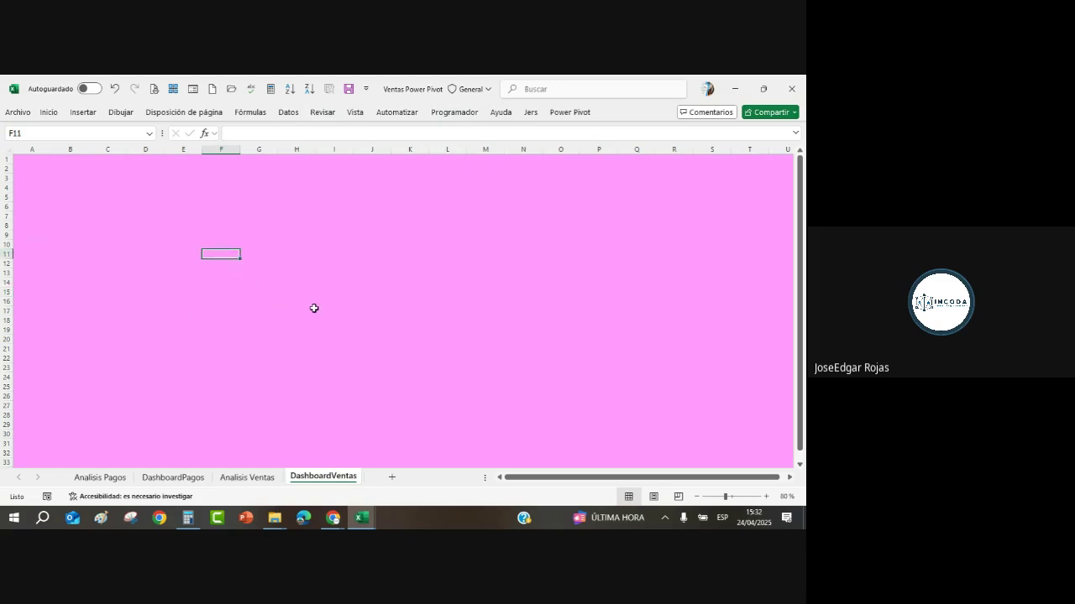
left_click(91, 347)
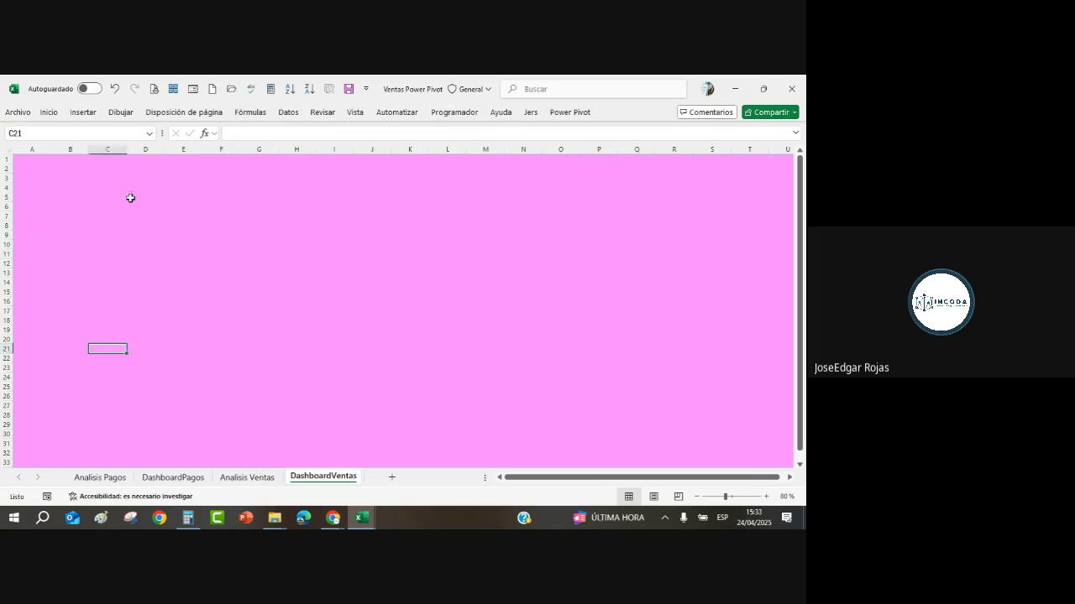
Remove the fill colour from all cells of the DashboardVentas sheet.
left_click(9, 152)
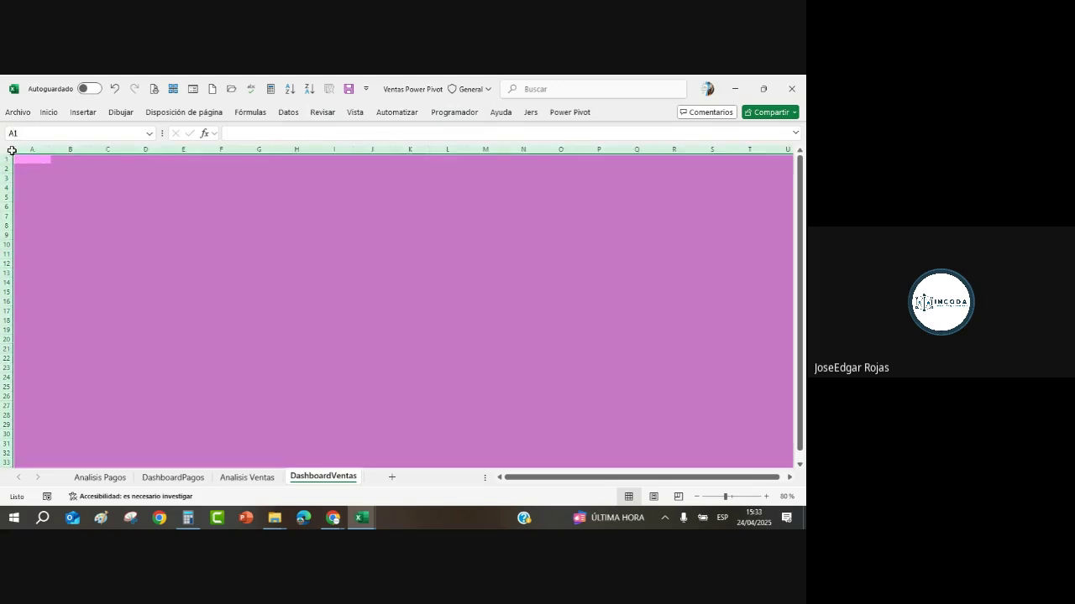
left_click(52, 116)
left_click(176, 155)
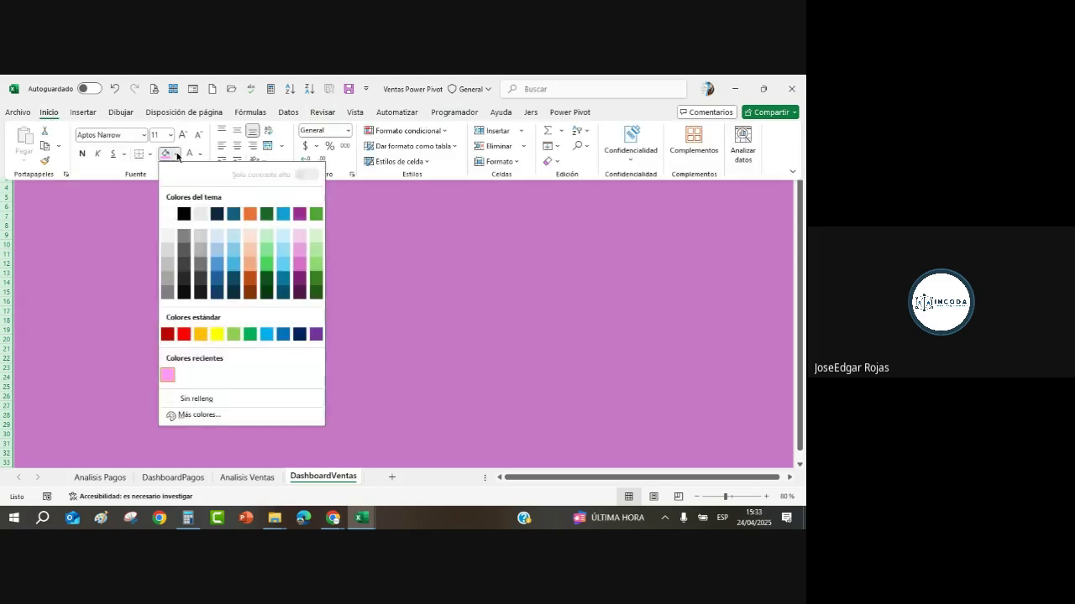
left_click(202, 401)
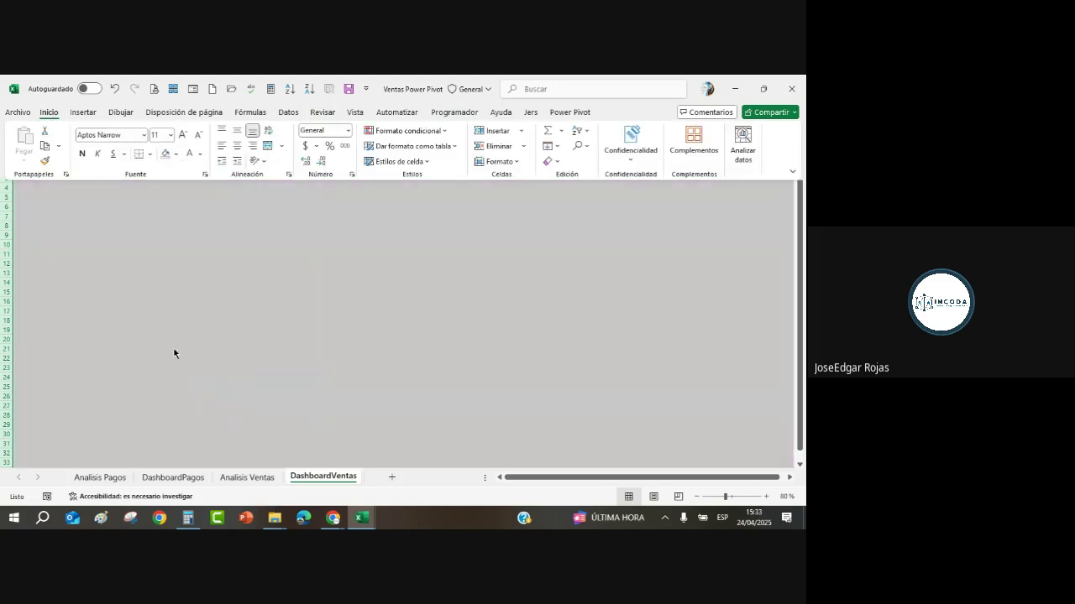
left_click(250, 309)
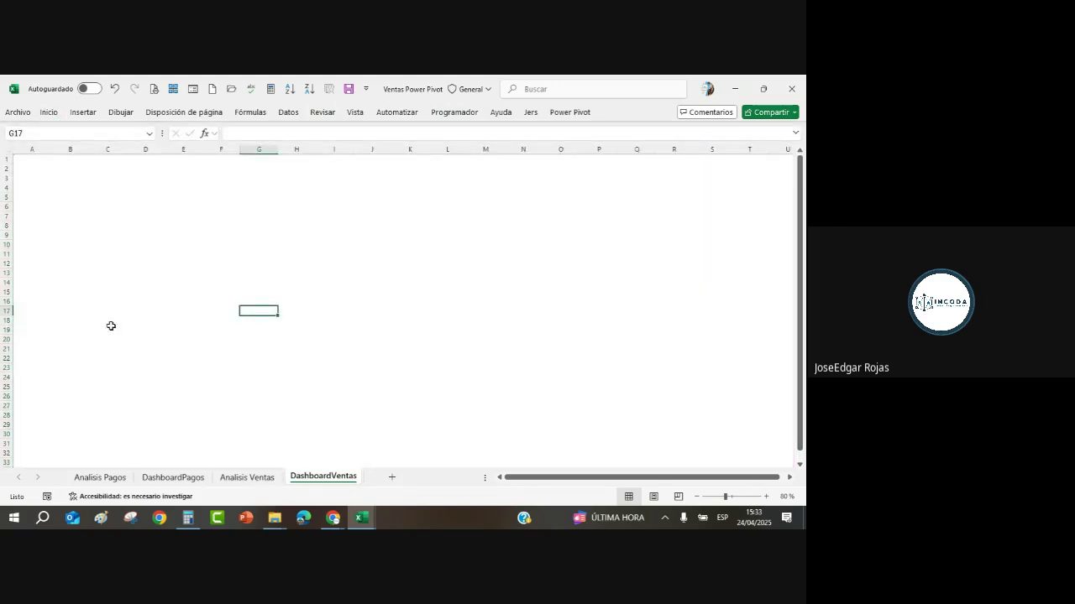
left_click(289, 277)
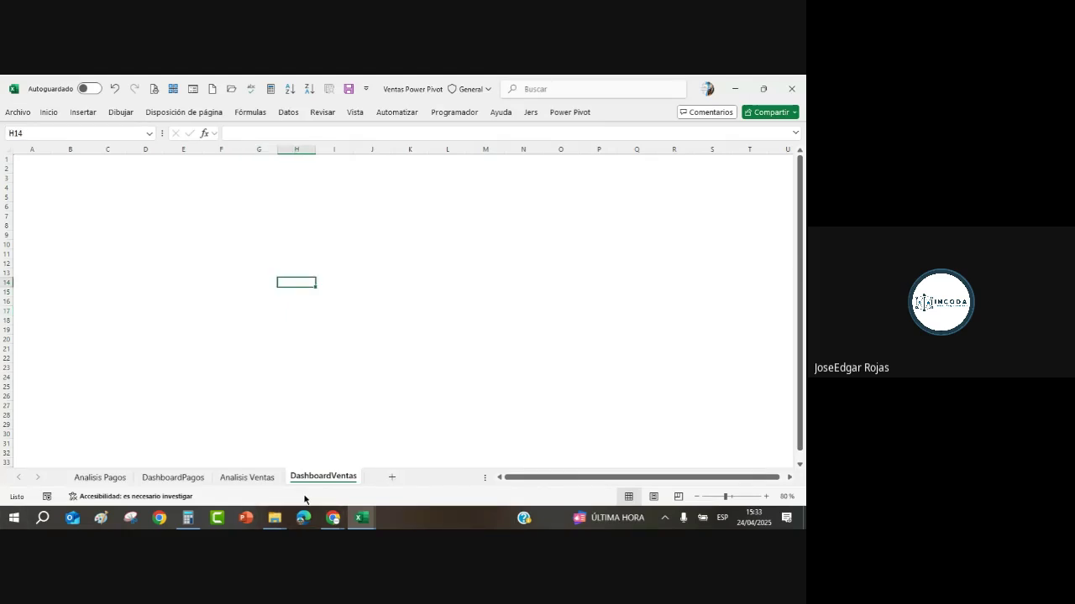
Copy the pivot table with TOTAL VENTAS, CANT VENTAS and PROME VENTAS (O3:Q4) from the Analisis Ventas sheet.
left_click(250, 478)
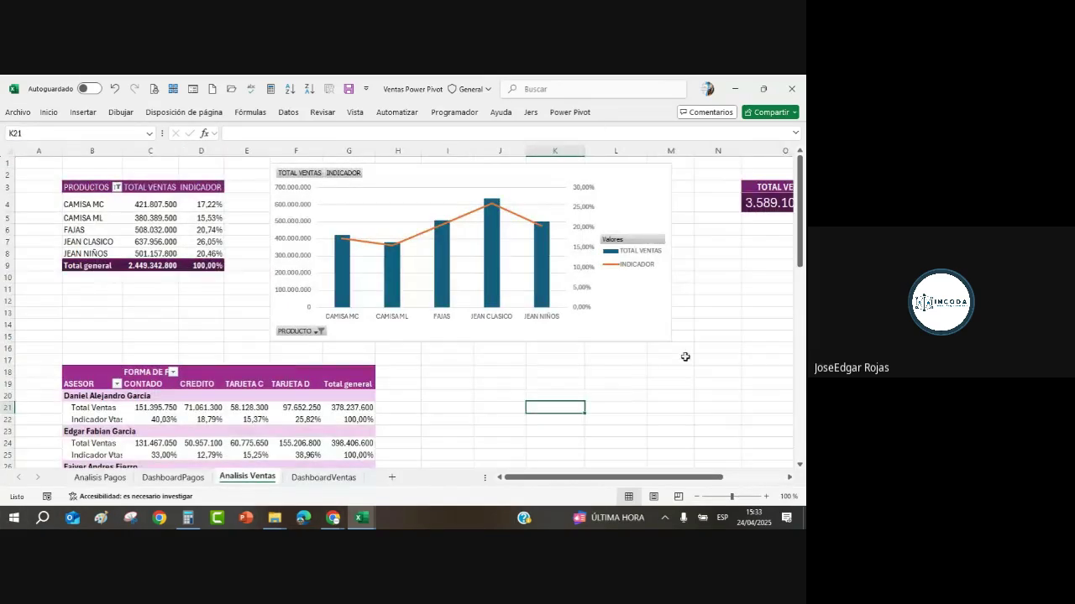
left_click(790, 477)
left_click(789, 477)
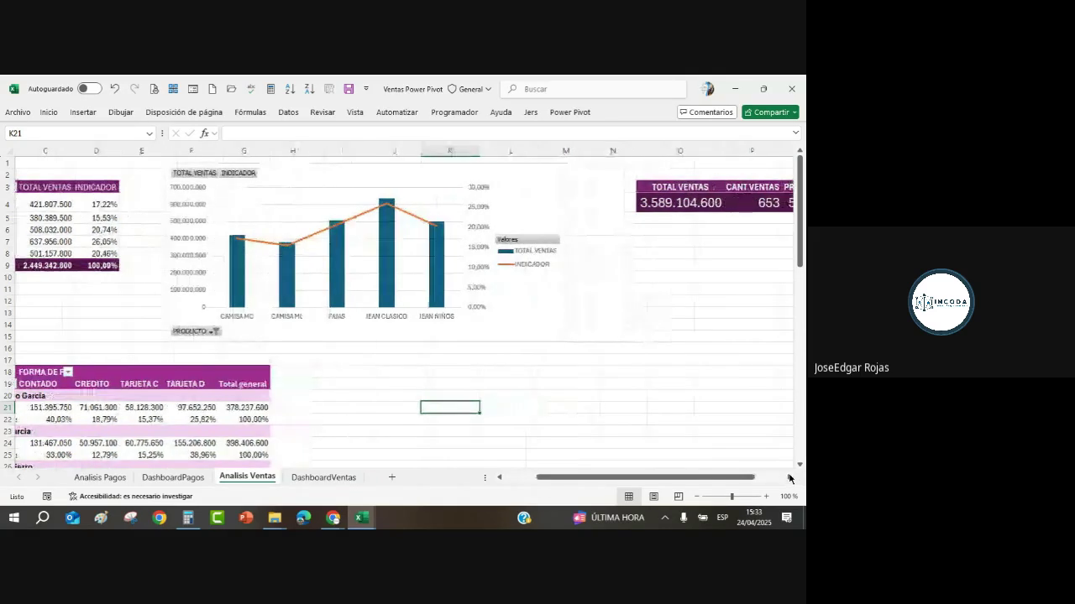
left_click(789, 478)
left_click(790, 478)
left_click(789, 477)
left_click(529, 336)
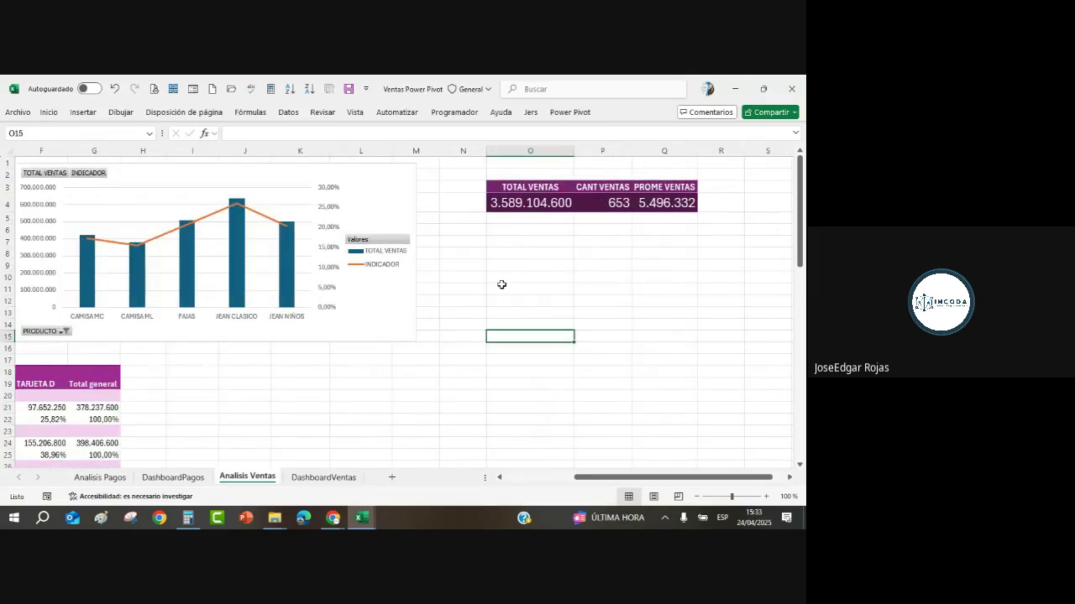
left_click(504, 187)
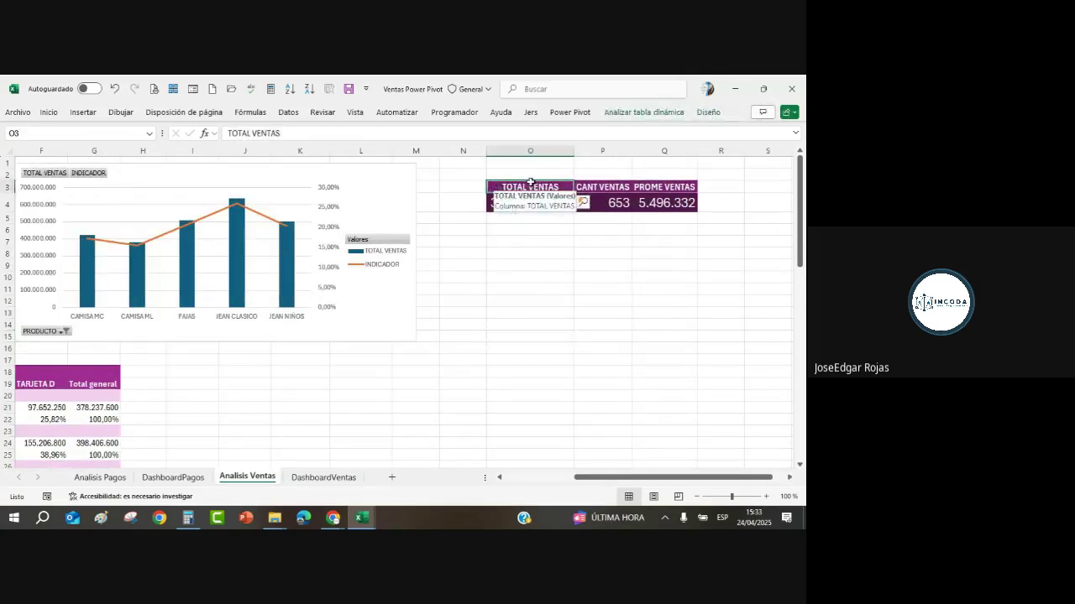
left_click_drag(503, 186, 678, 219)
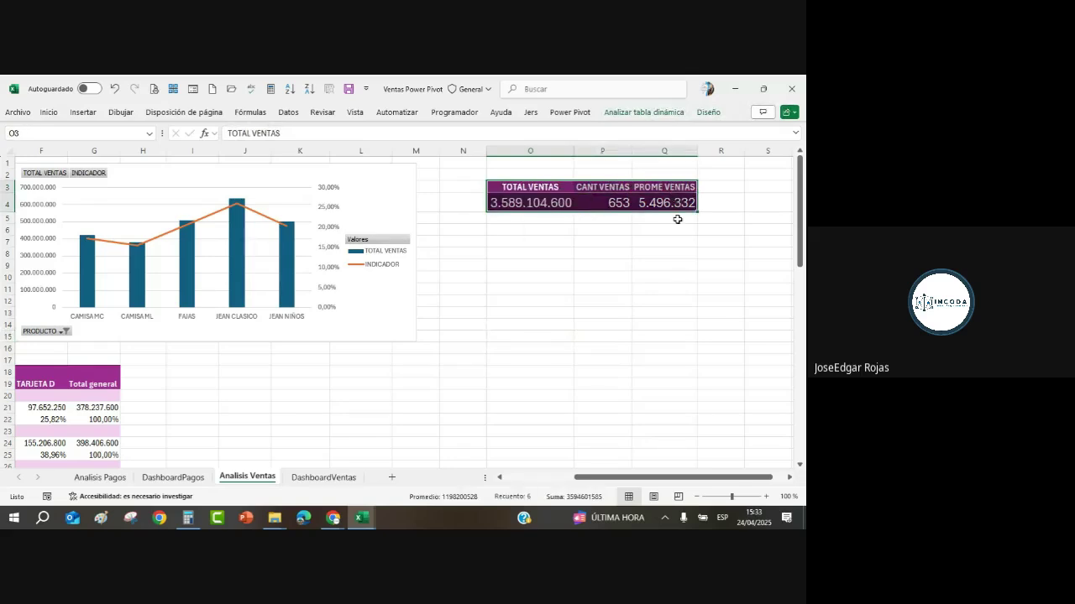
key("ctrl+c")
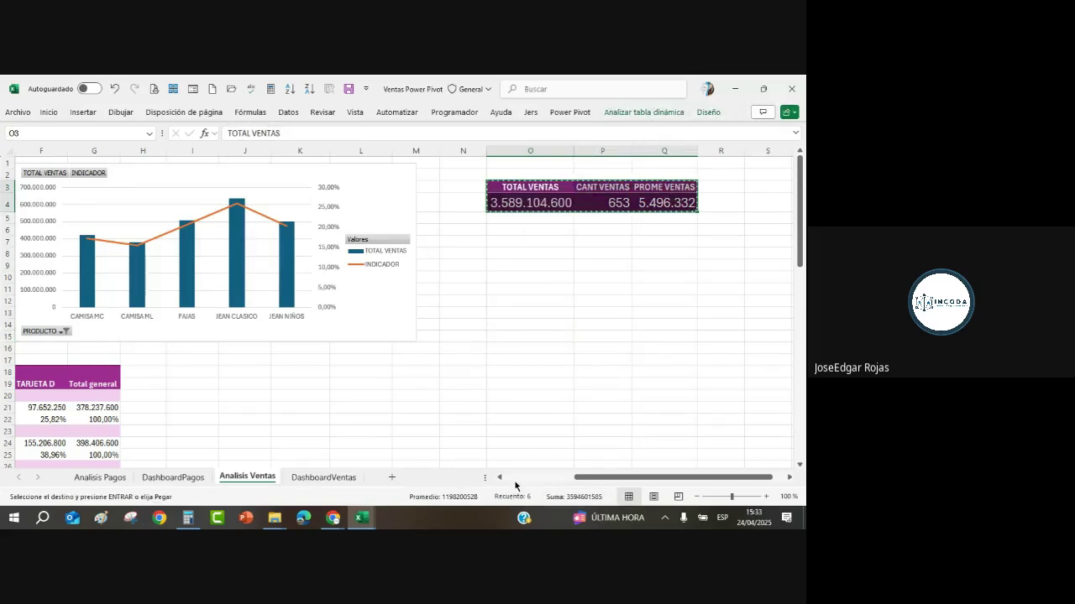
Paste the copied sales totals table into the DashboardVentas sheet at cell B4 as a linked picture.
left_click(500, 477)
left_click(500, 478)
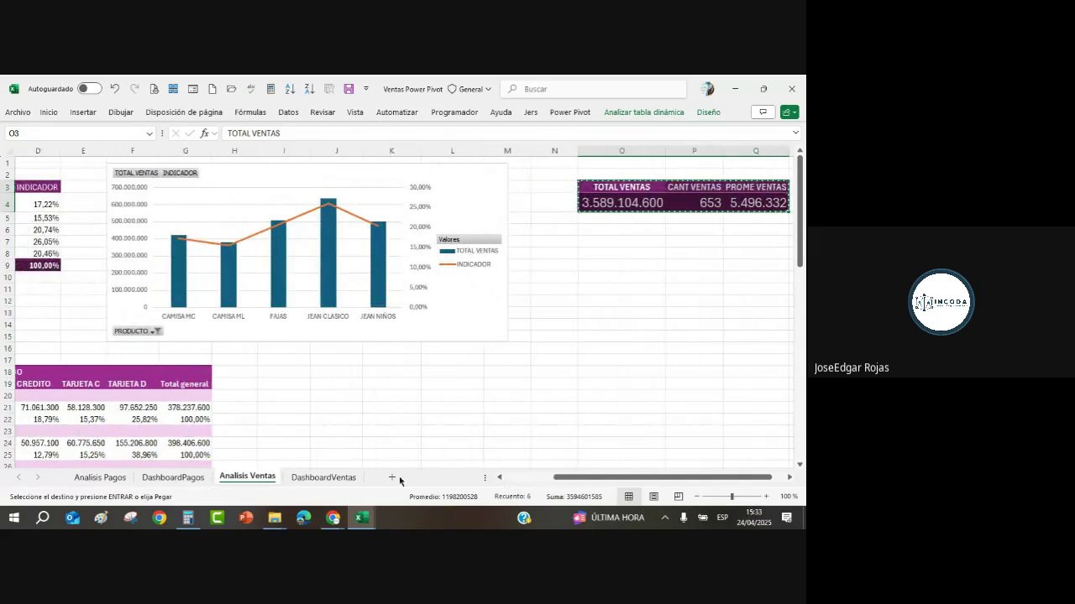
left_click(339, 477)
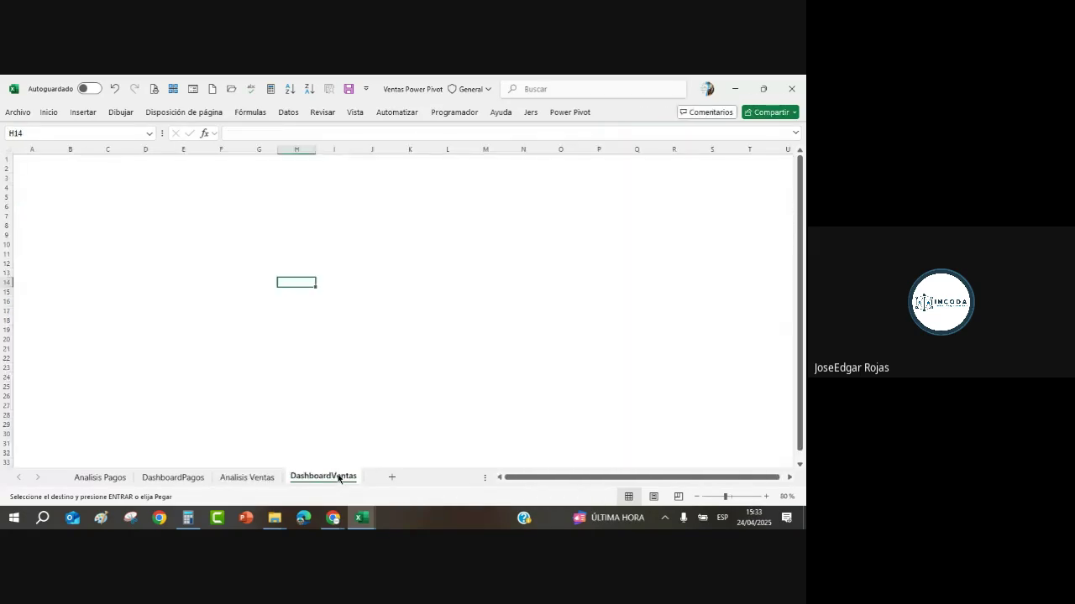
right_click(52, 187)
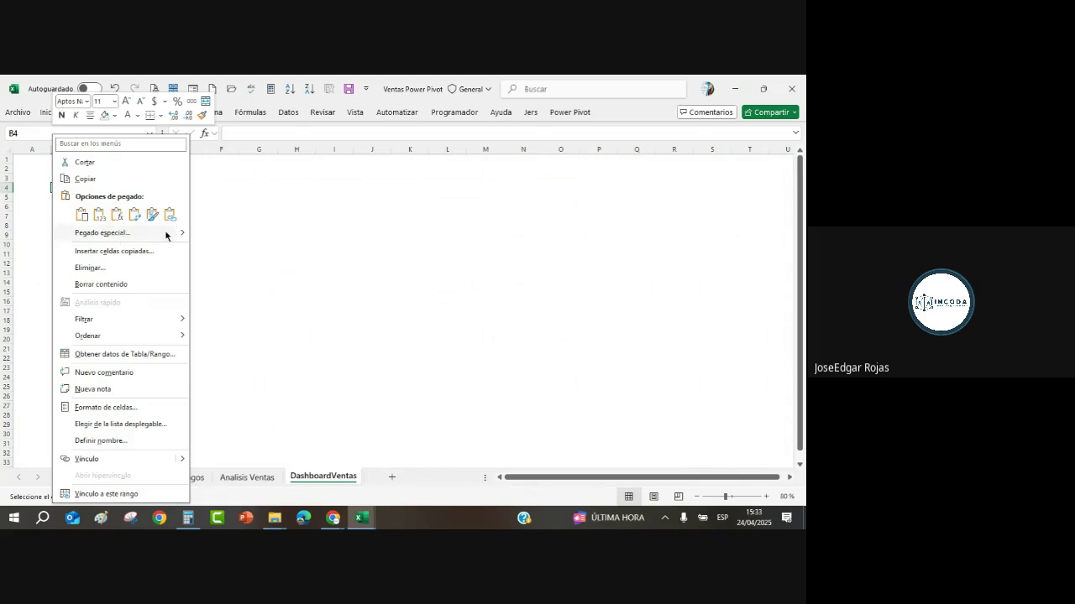
mouse_move(180, 236)
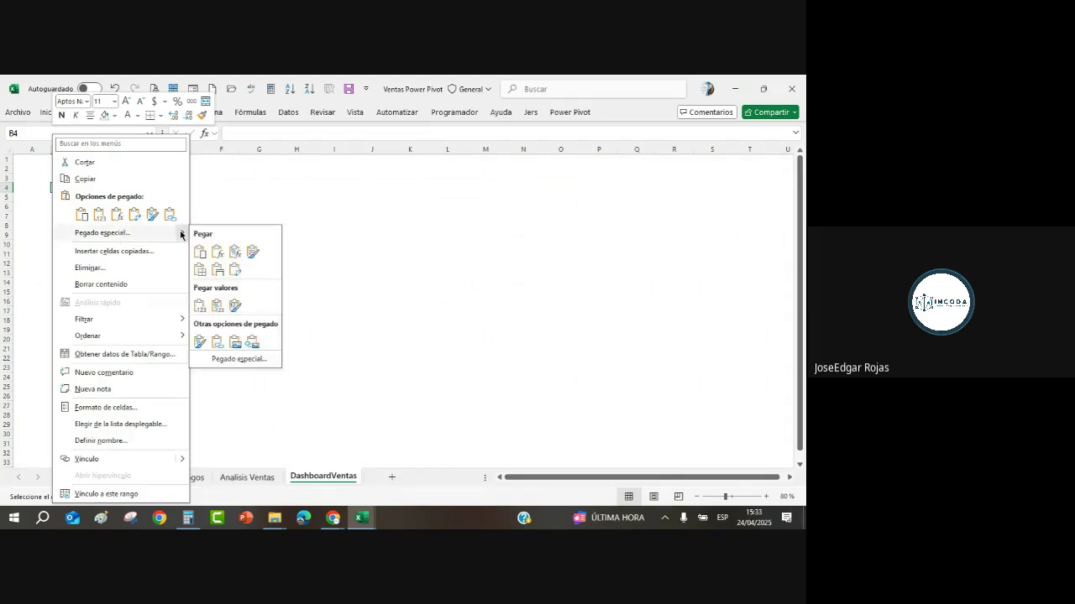
left_click(253, 342)
left_click(252, 342)
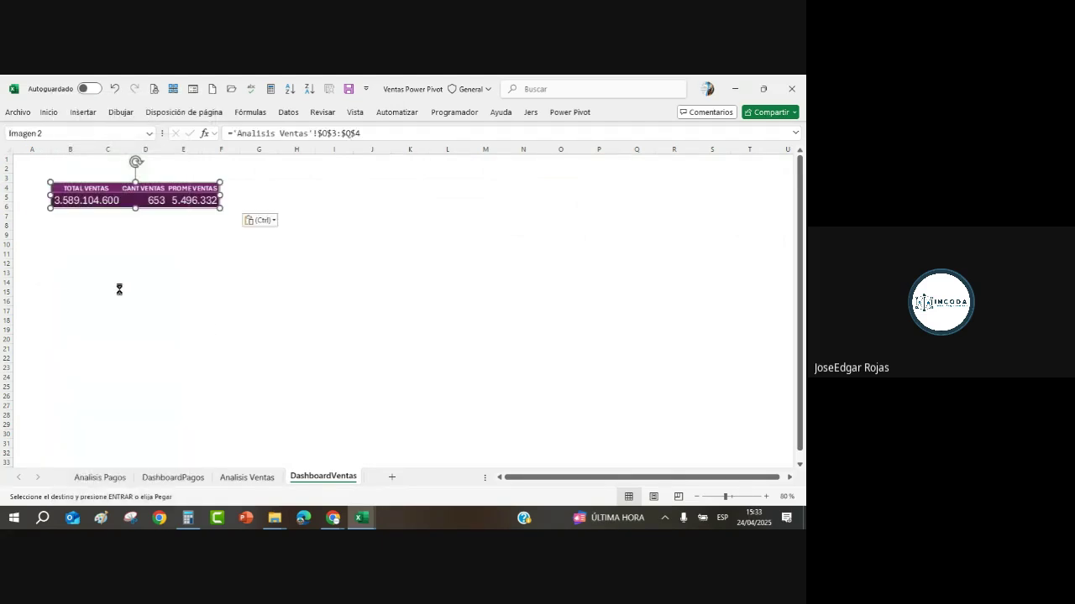
Move the totals picture up to cell A2 and stretch it to about column F and row 5.
left_click_drag(170, 210, 147, 188)
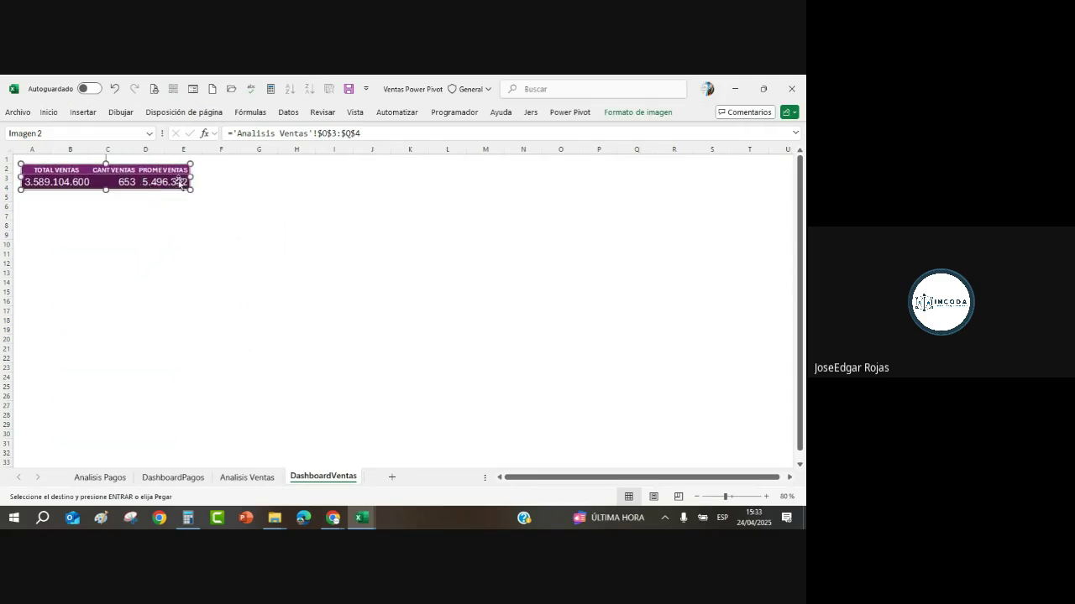
left_click_drag(221, 177, 223, 177)
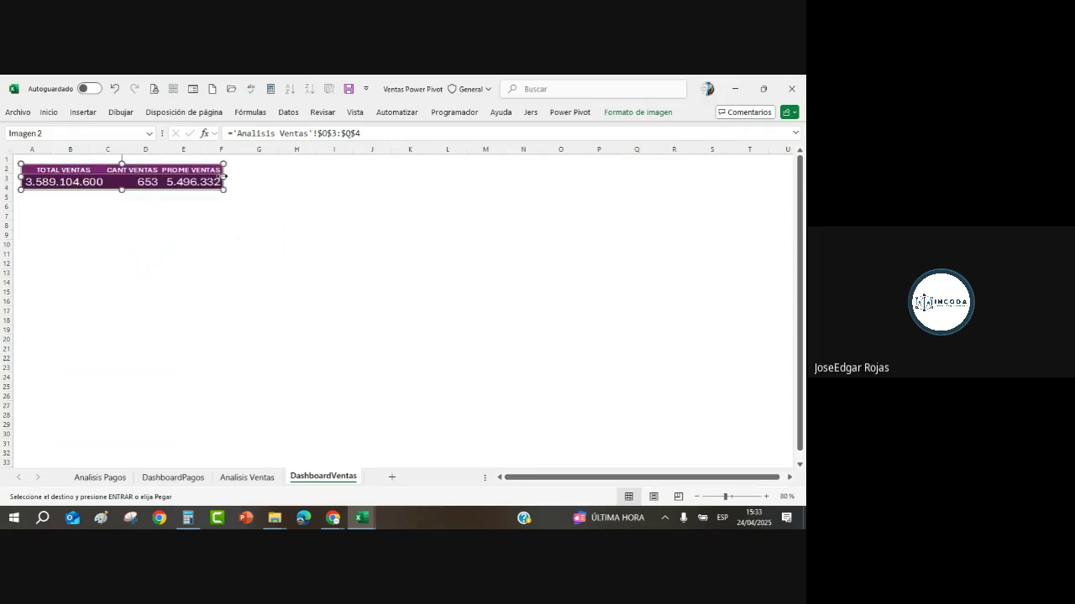
left_click_drag(123, 190, 123, 200)
left_click(173, 264)
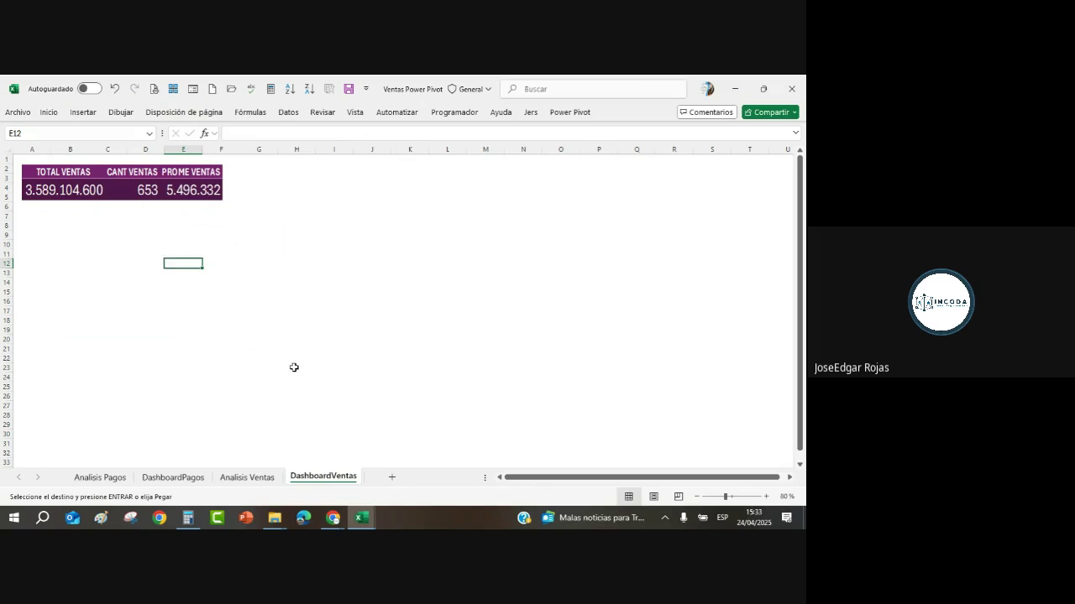
Copy the whole pivot table of sales by ASESOR and payment method (B18:G42) from the Analisis Ventas sheet.
left_click(265, 478)
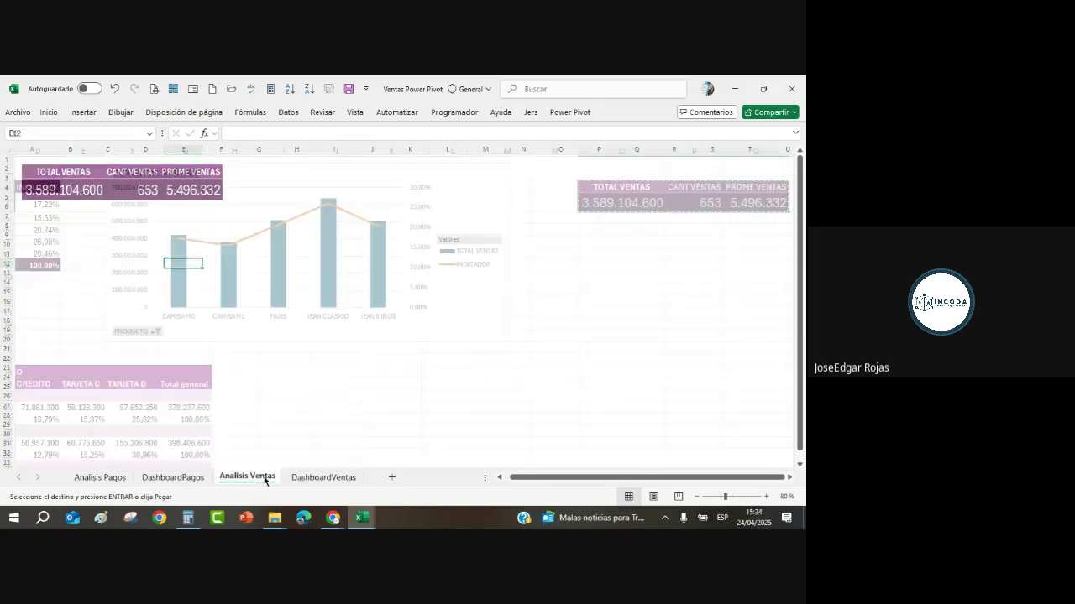
scroll(494, 477, "left", 3)
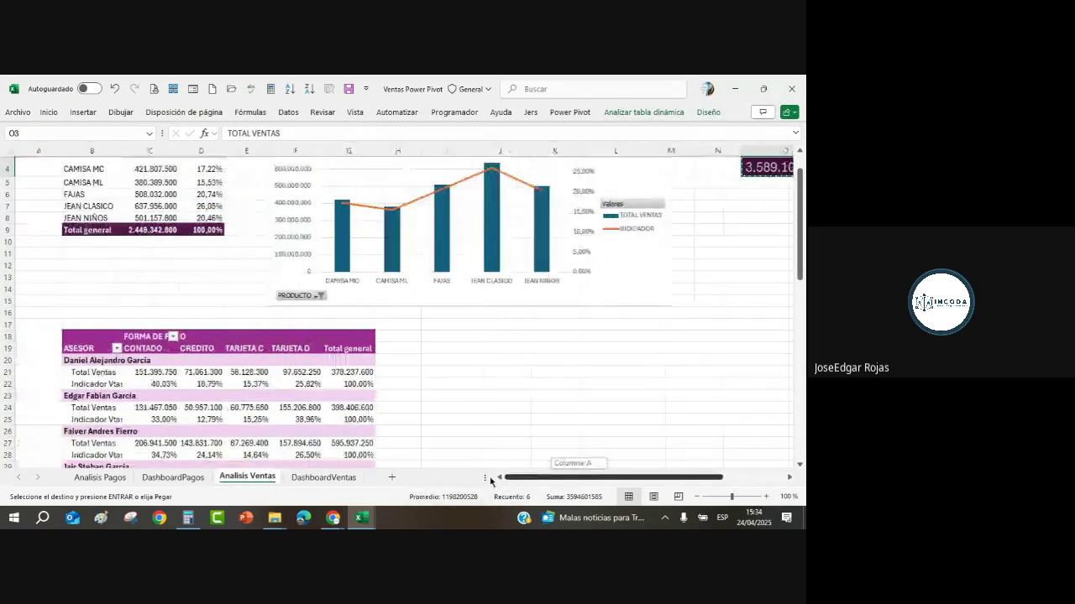
left_click(340, 340)
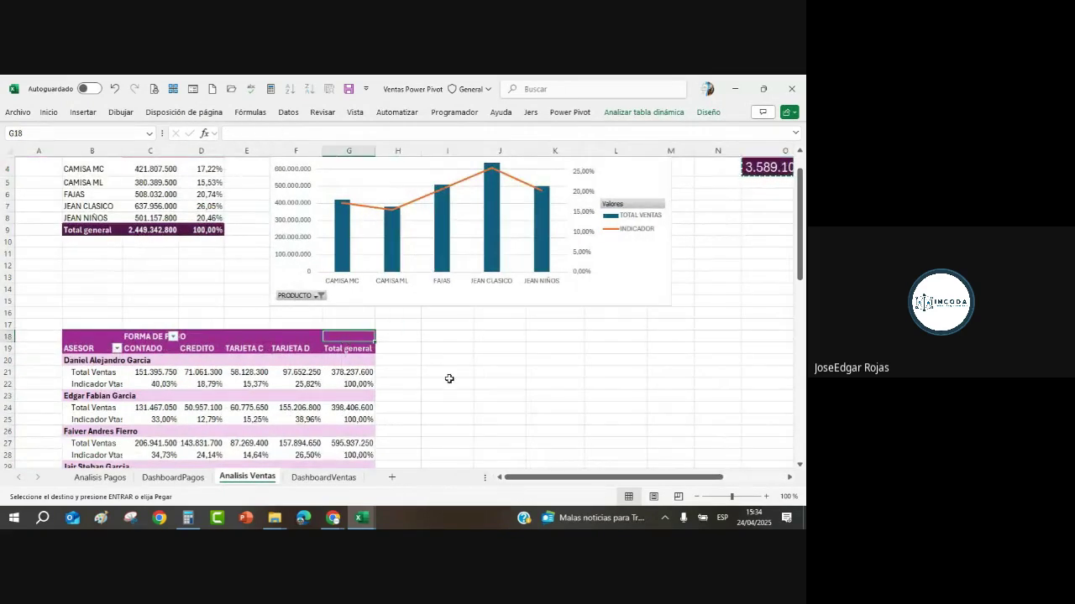
scroll(384, 367, "down", 5)
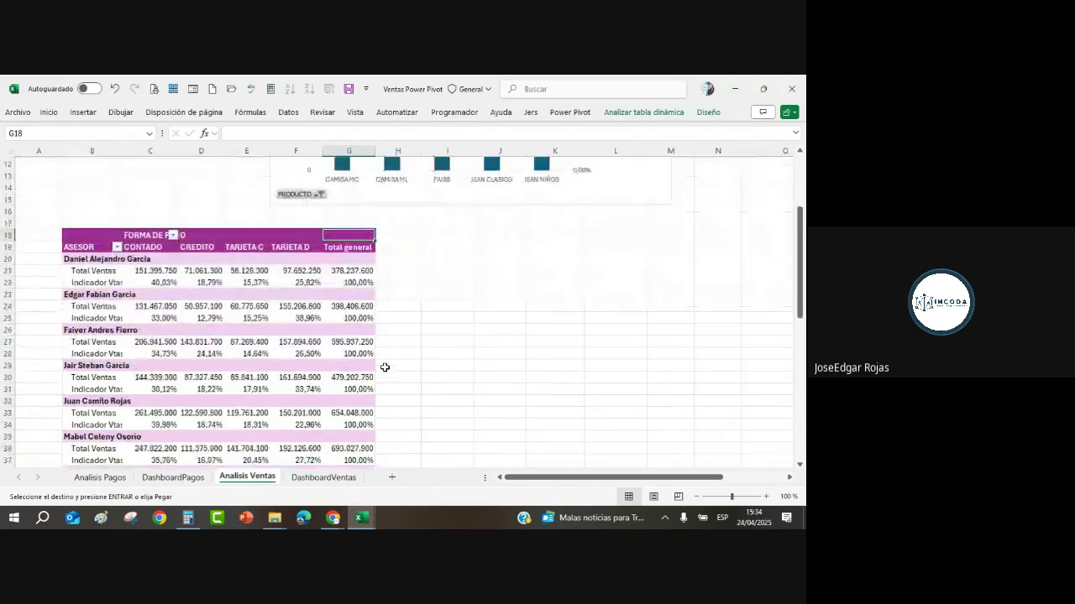
scroll(385, 366, "up", 2)
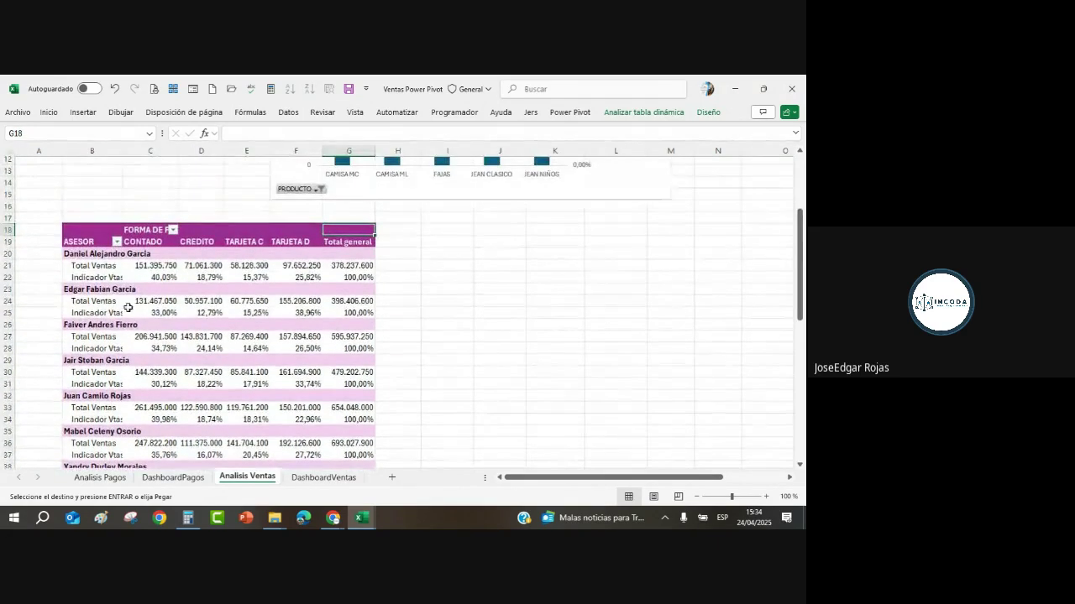
left_click(74, 229)
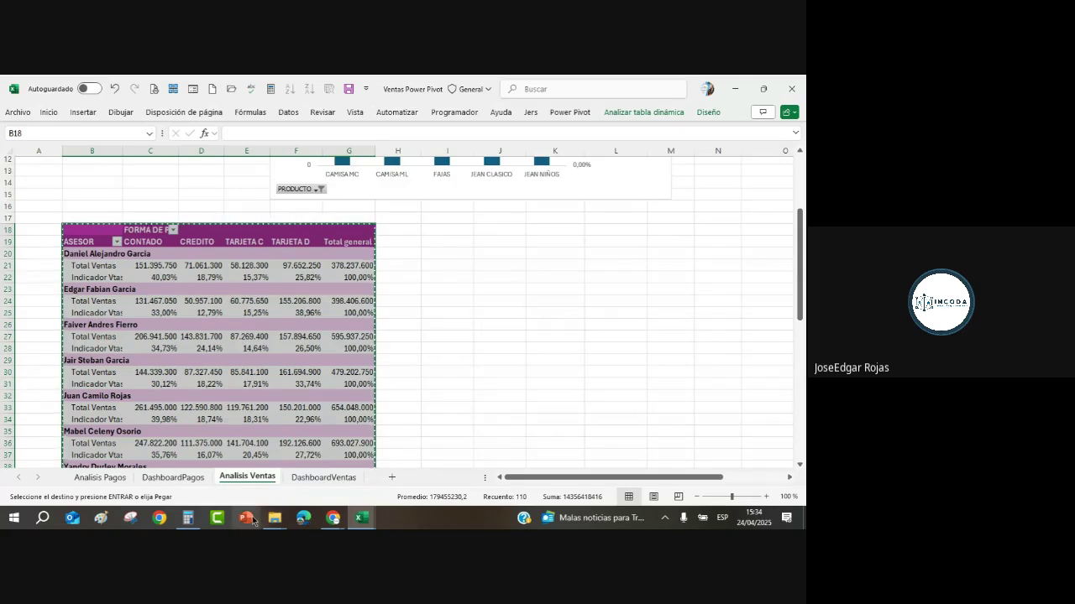
Paste the copied ASESOR table into the DashboardVentas sheet at cell A7 as a linked picture.
left_click(328, 478)
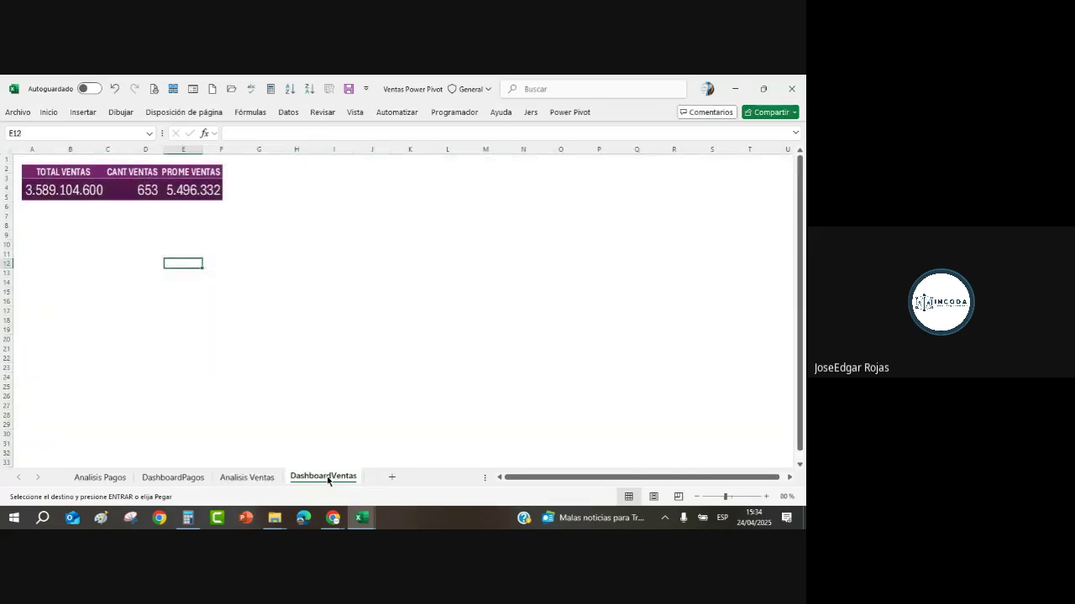
left_click(34, 217)
right_click(35, 217)
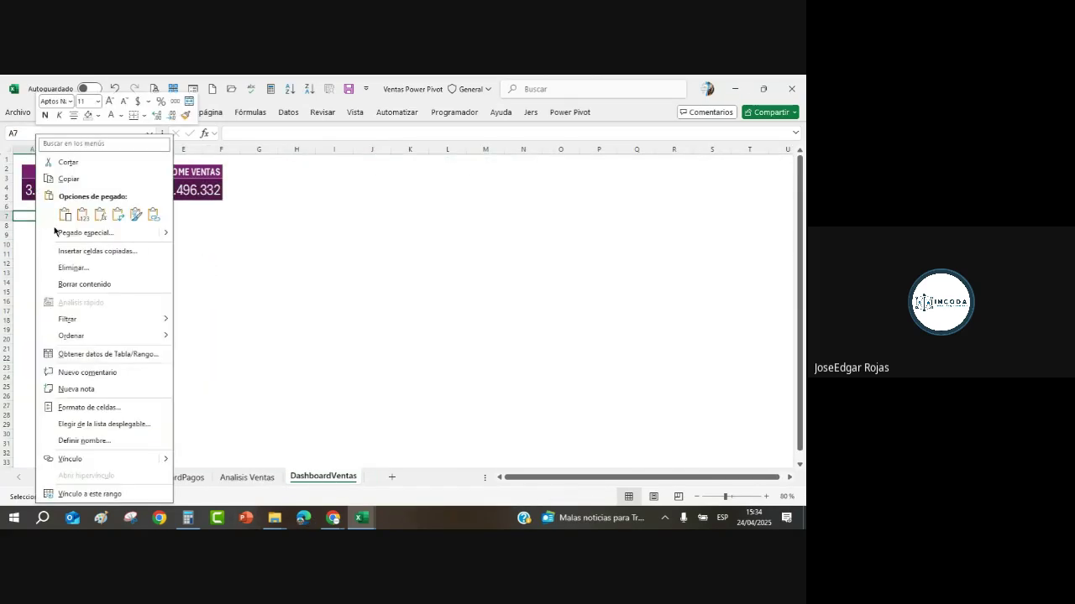
mouse_move(165, 235)
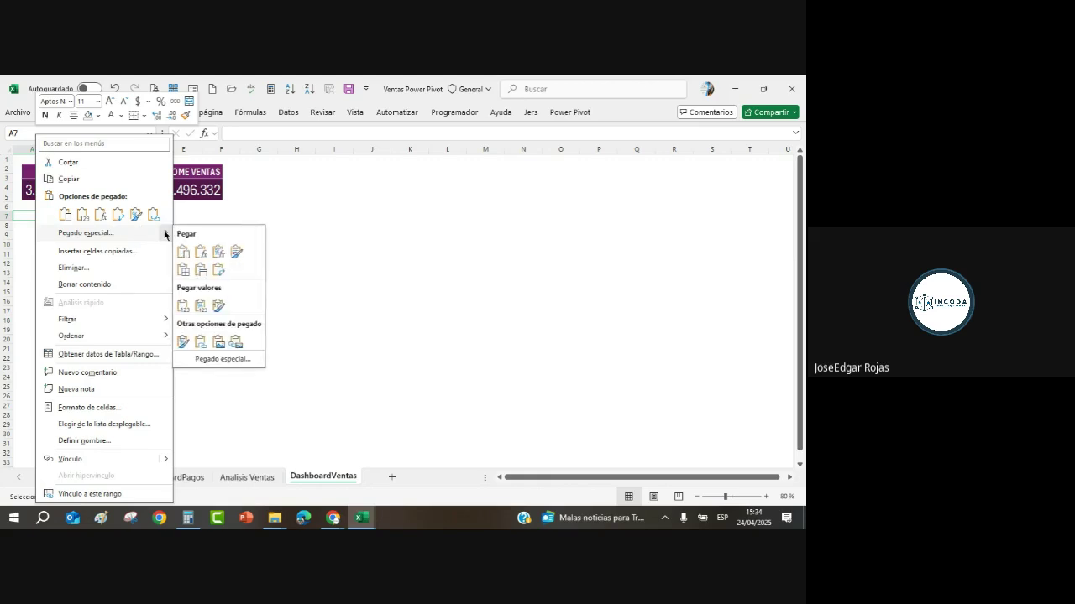
left_click(236, 342)
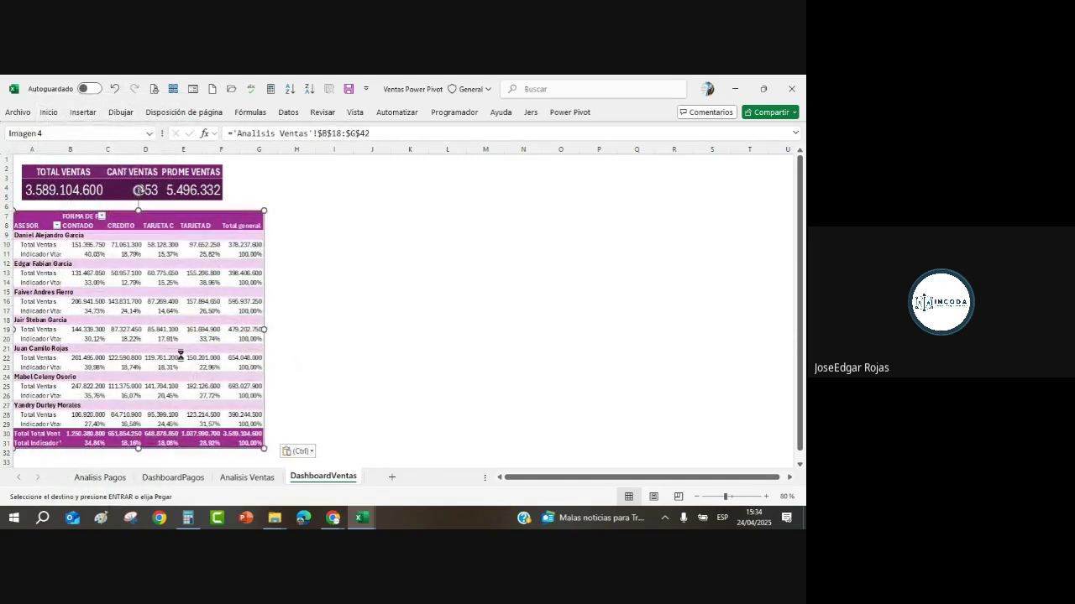
Align the ASESOR table picture with the left edge of the totals picture and stretch it slightly taller.
mouse_move(175, 328)
left_mouse_down()
mouse_move(185, 349)
mouse_move(182, 330)
left_mouse_up()
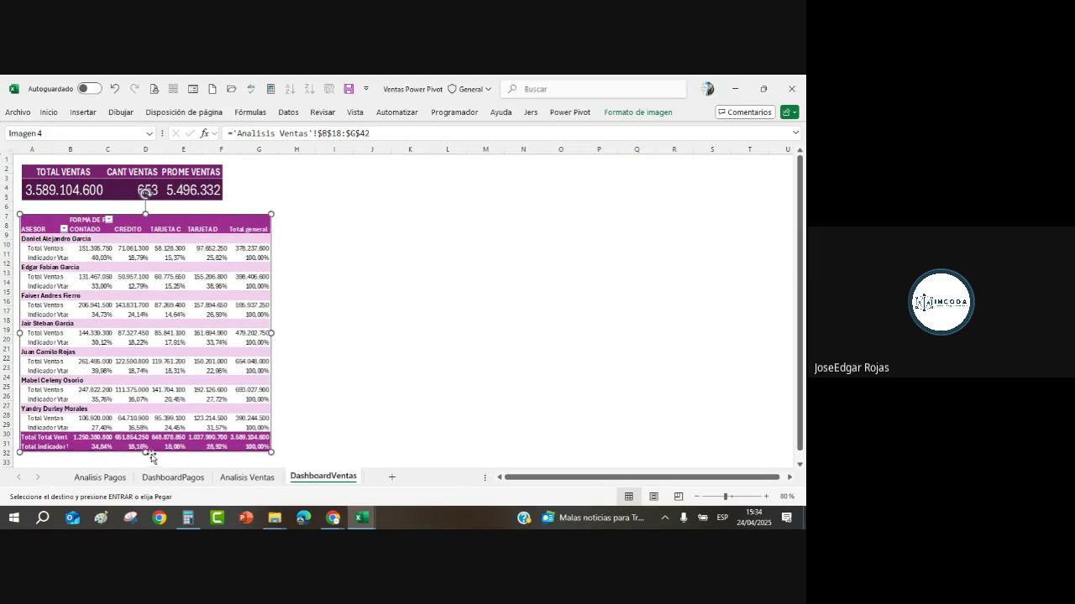
left_click_drag(145, 453, 146, 467)
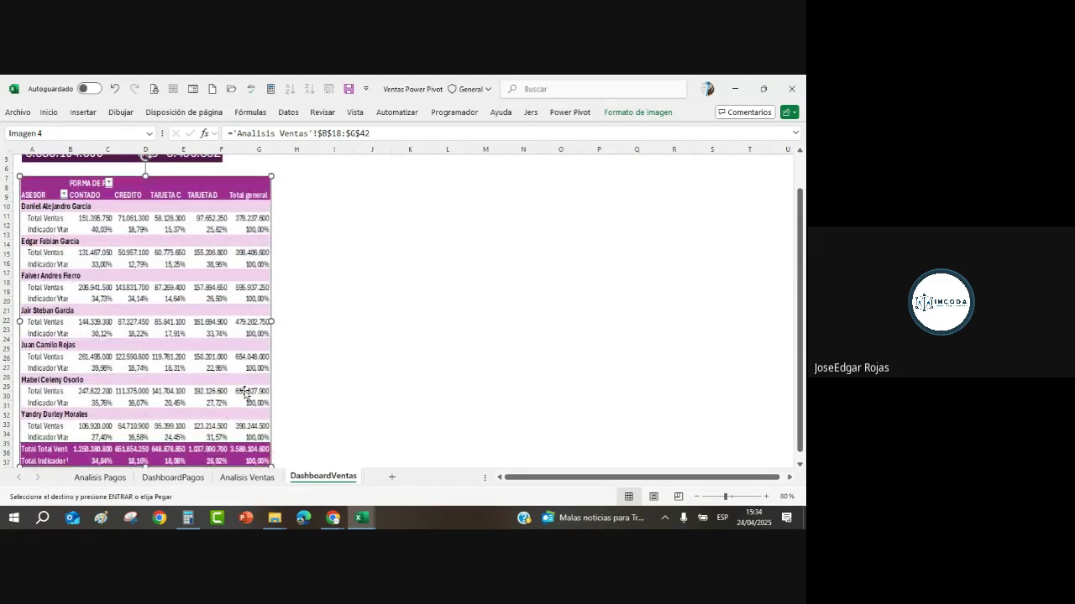
scroll(300, 314, "up", 1)
left_click(302, 300)
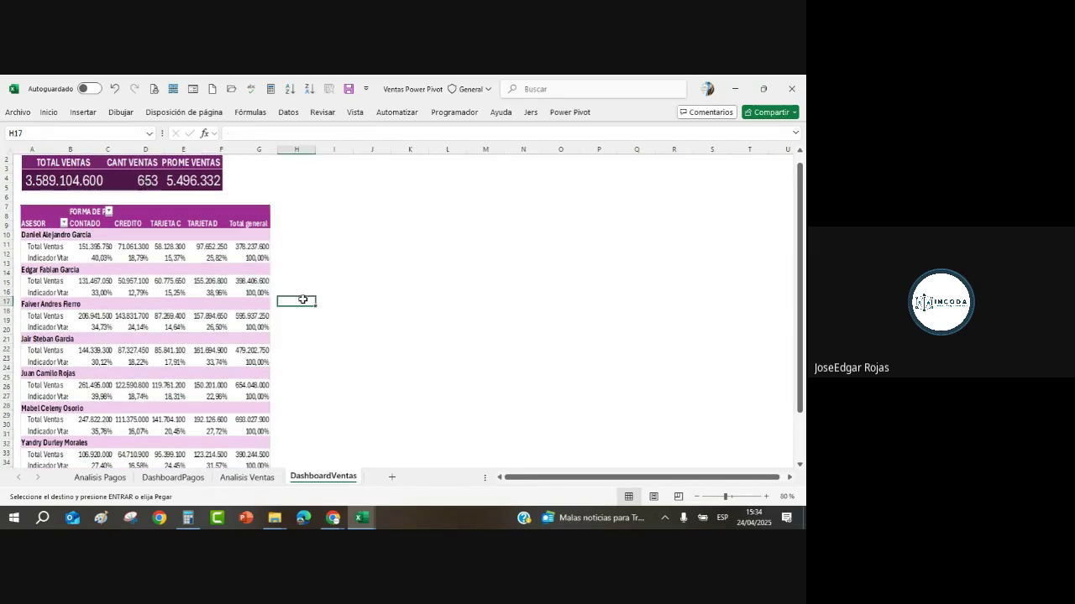
Widen the totals picture through column G to match the width of the ASESOR table picture.
left_click(222, 190)
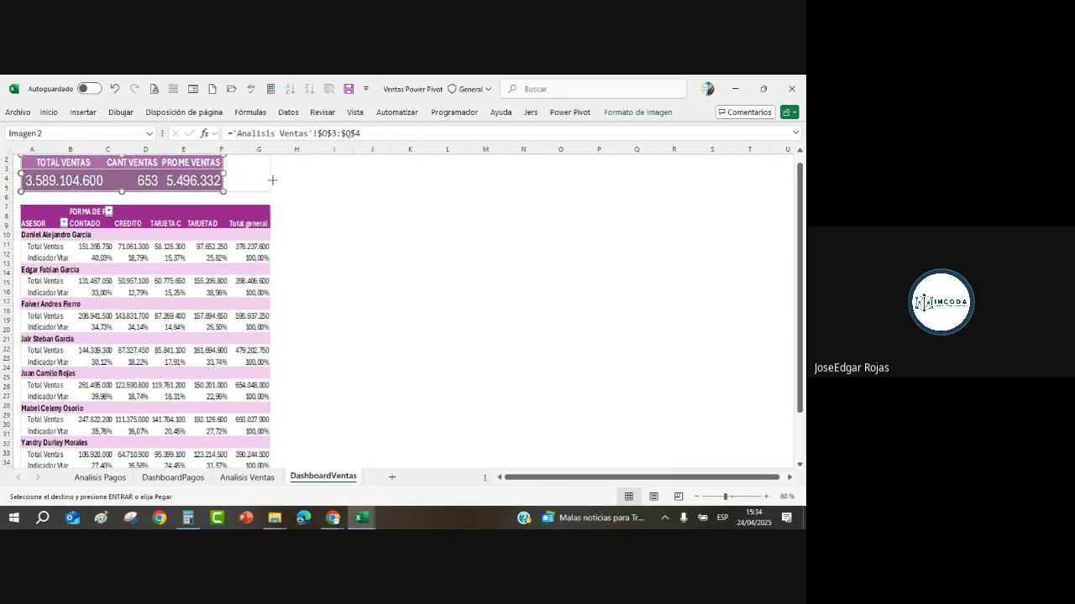
left_click_drag(272, 180, 273, 193)
left_click_drag(351, 255, 356, 257)
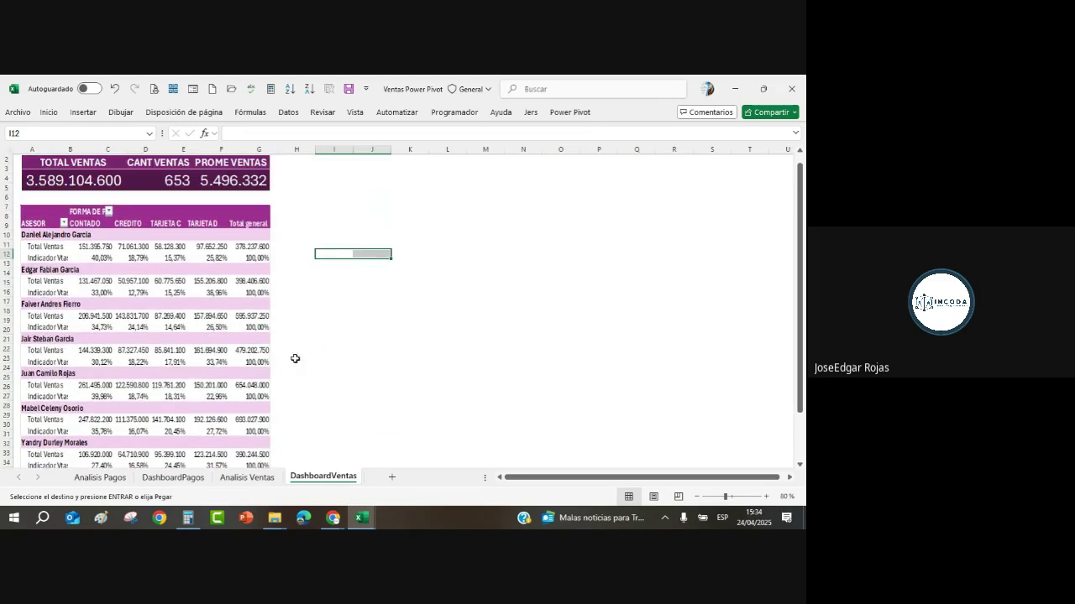
Check the ASESOR picture's source table on Analisis Ventas and reposition the picture closely beneath the totals picture.
left_click_drag(182, 246, 636, 294)
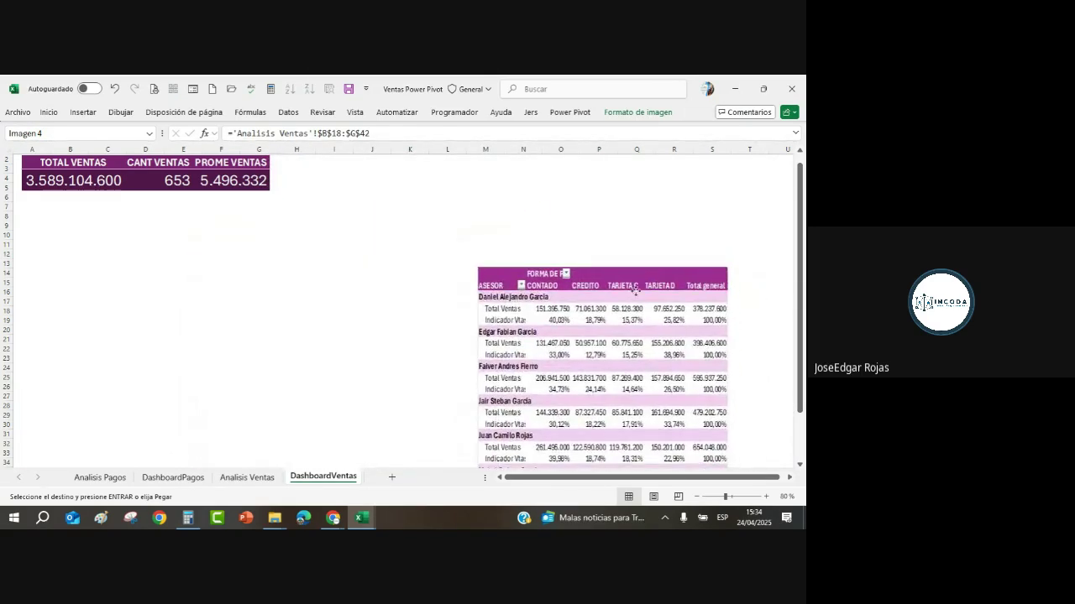
left_click(247, 476)
left_click(261, 357)
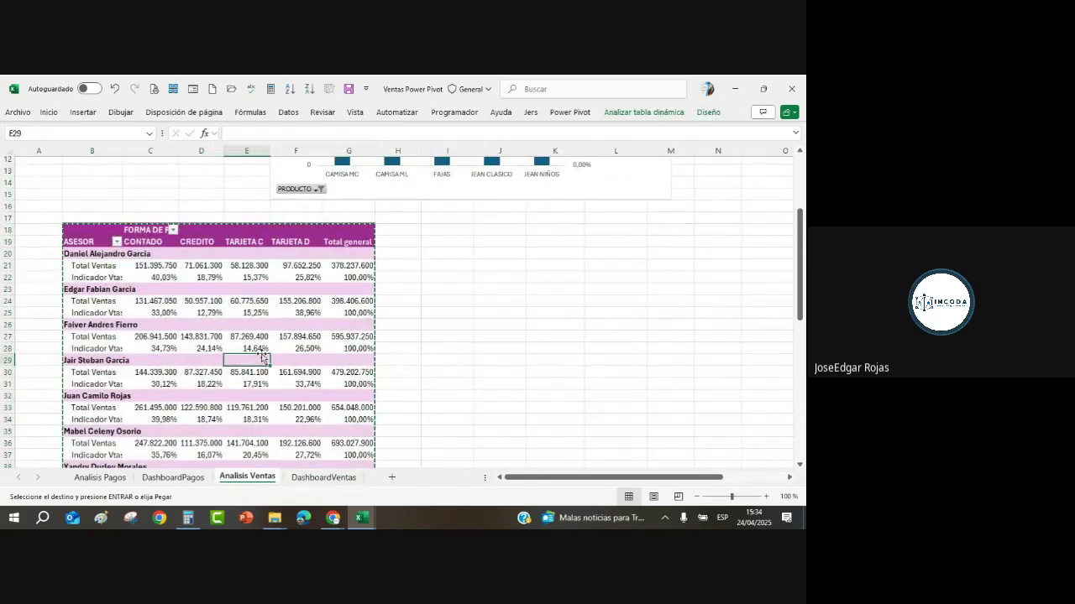
left_click(320, 476)
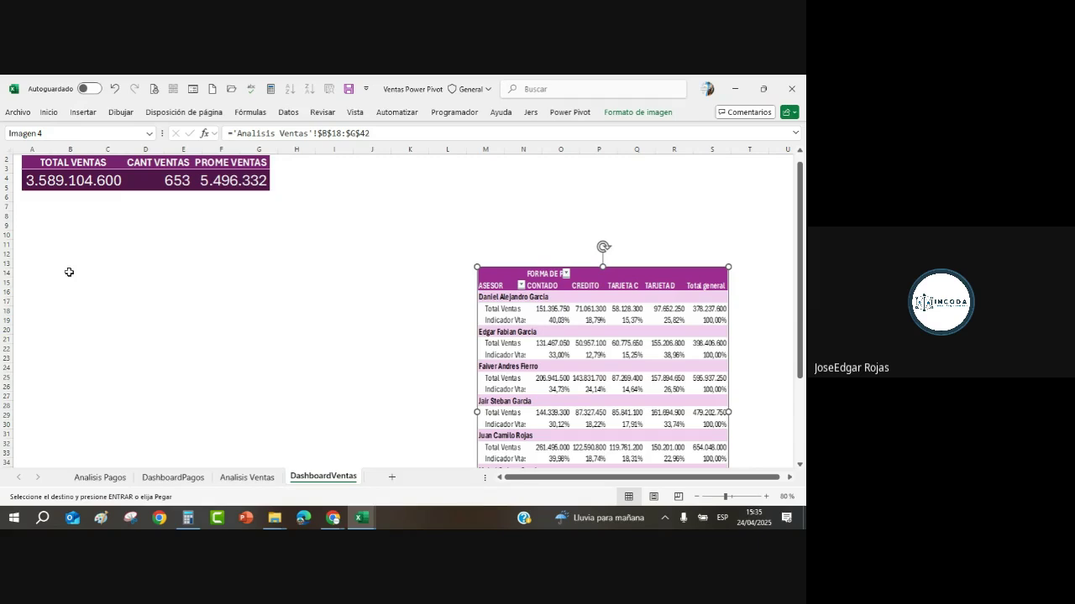
left_click_drag(616, 290, 158, 215)
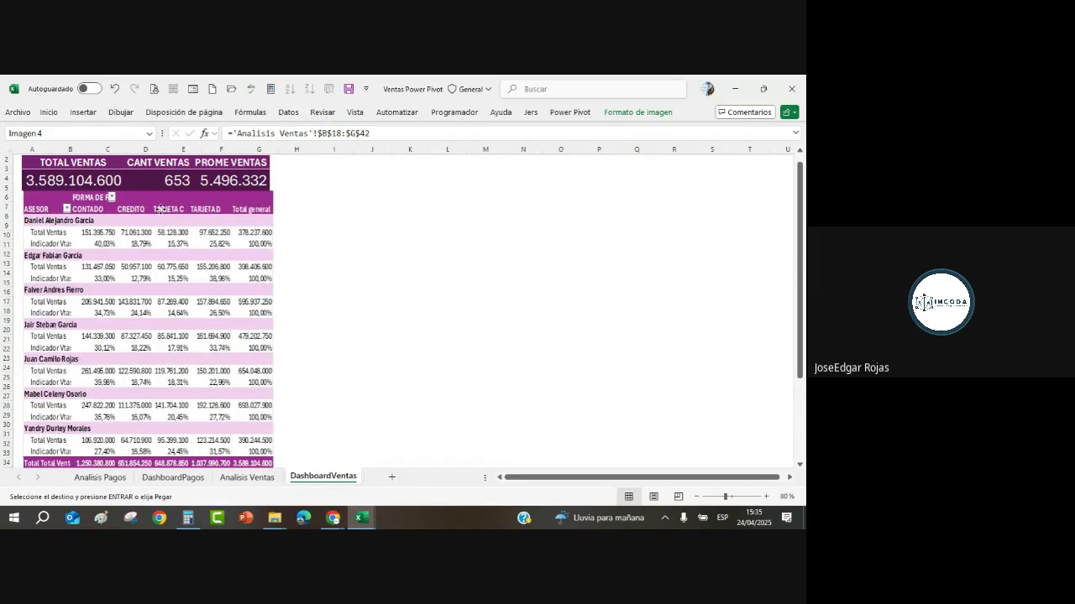
left_click(381, 255)
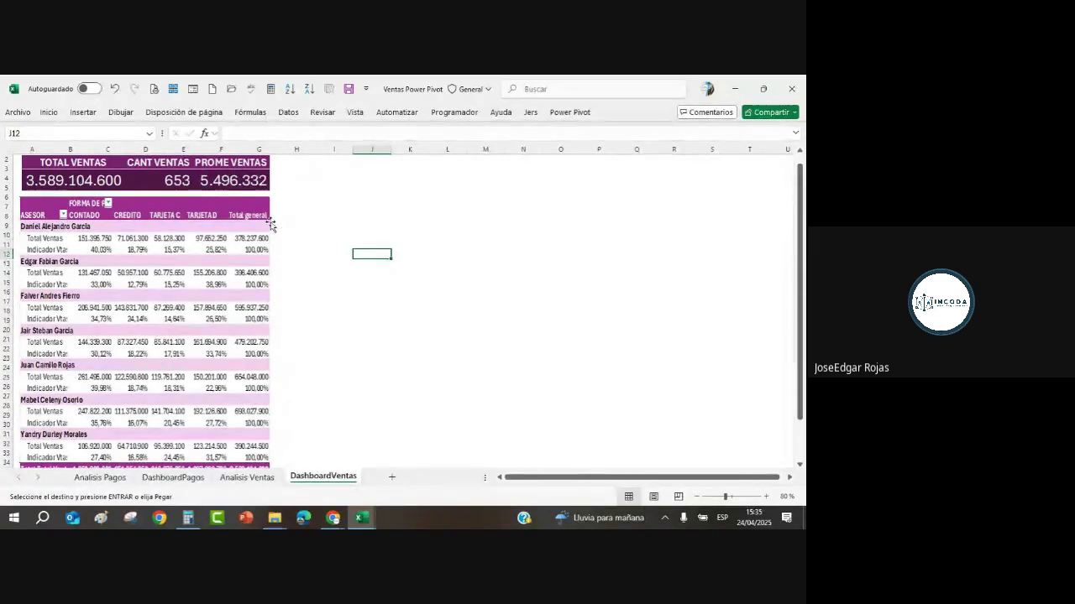
Draw a rectangle with rounded top corners beside the table pictures, from about H2 to Q17.
left_click(84, 113)
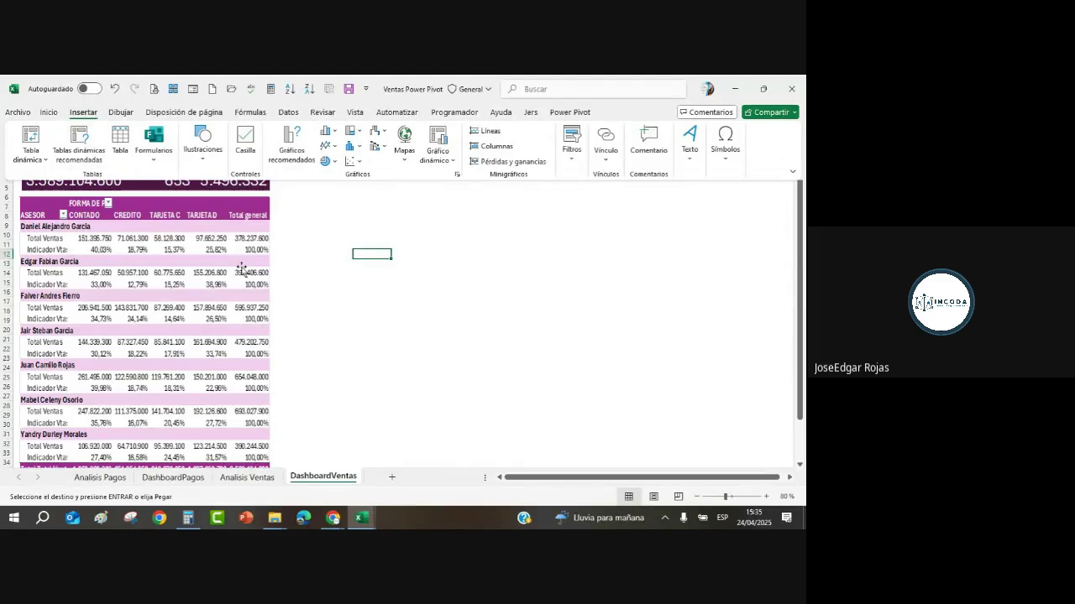
left_click(204, 159)
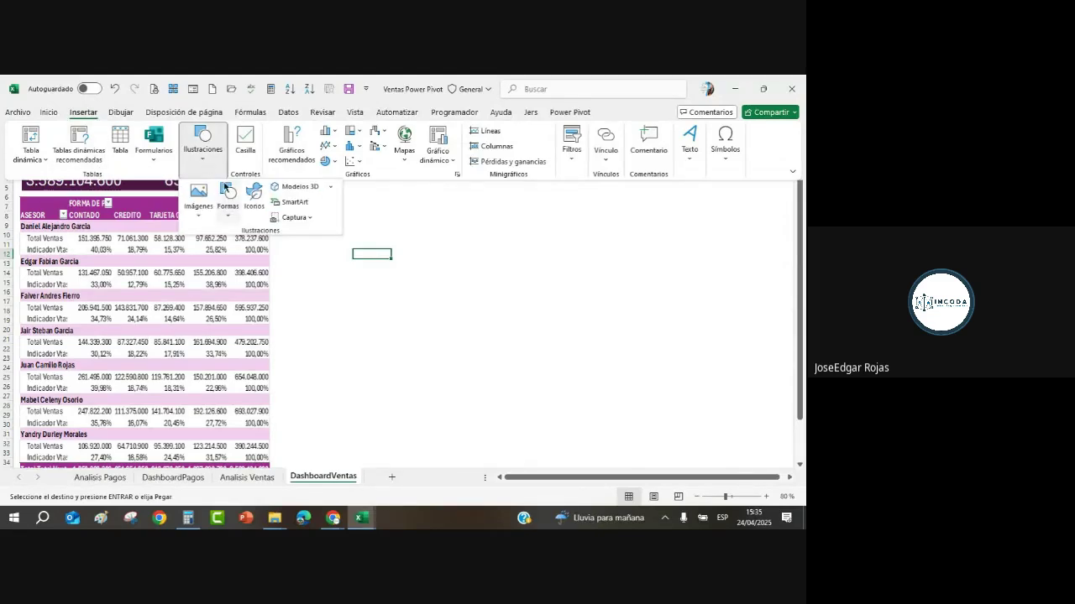
left_click(229, 217)
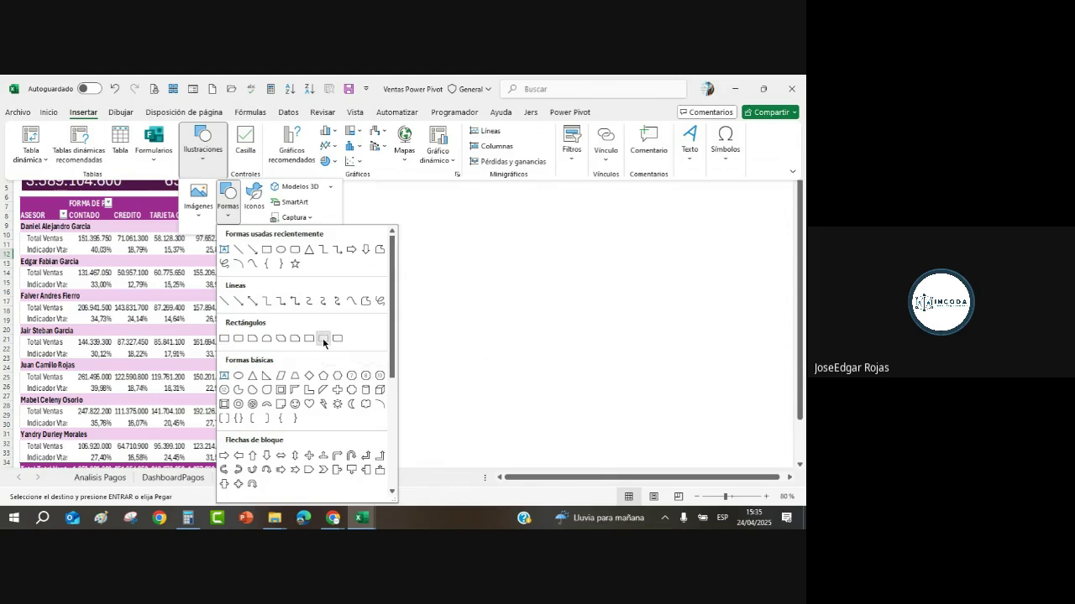
left_click(324, 339)
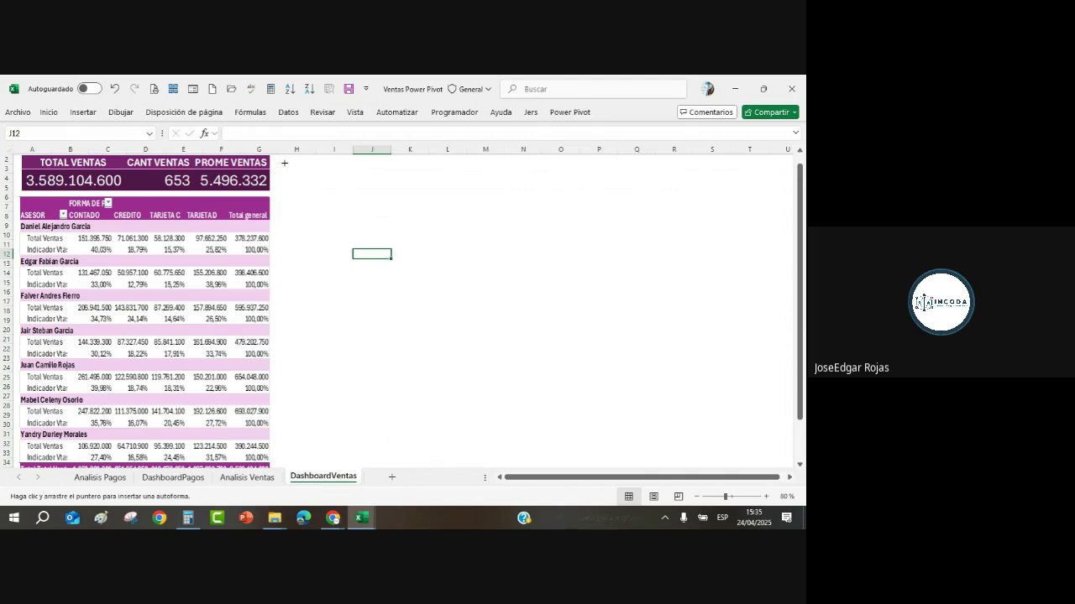
mouse_move(282, 162)
left_mouse_down()
mouse_move(393, 276)
mouse_move(518, 283)
mouse_move(637, 308)
left_mouse_up()
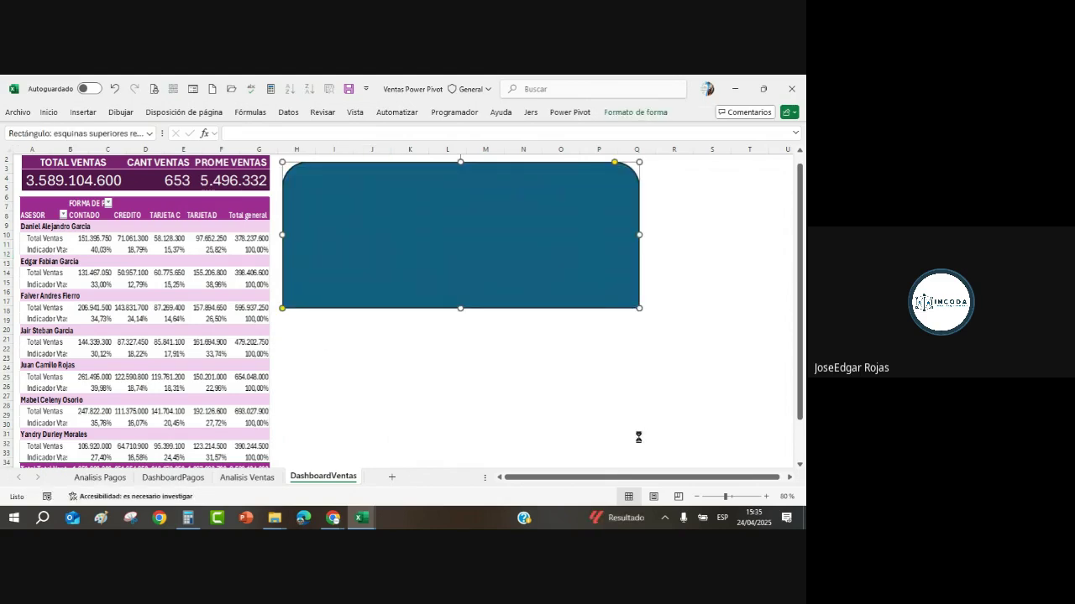
Duplicate the rounded-top rectangle and place the copy directly below the original, leaving a small gap.
key("ctrl+v")
left_click_drag(520, 298, 513, 442)
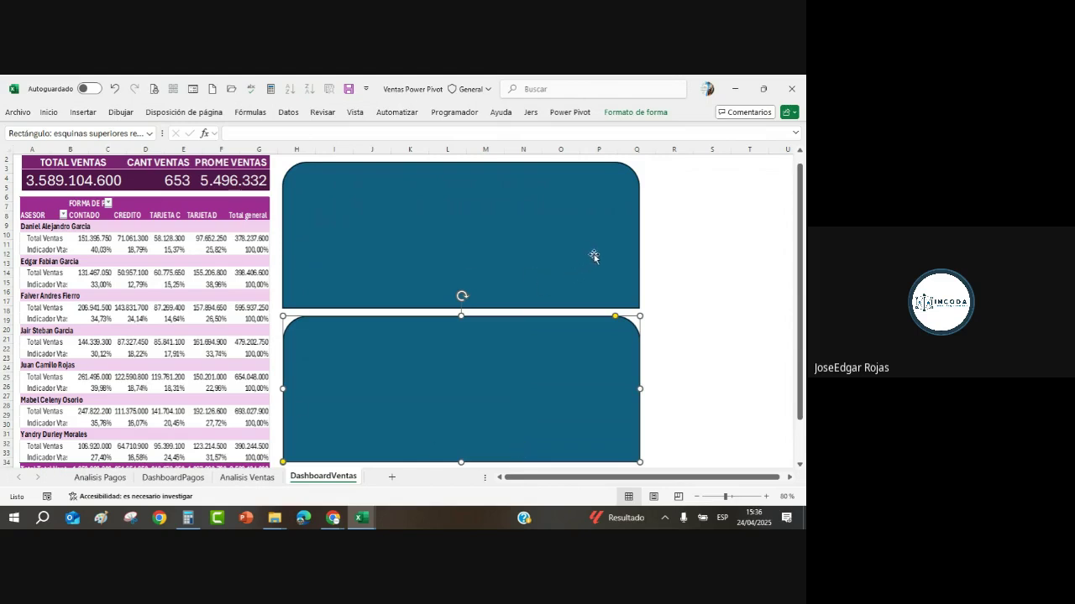
left_click(618, 250)
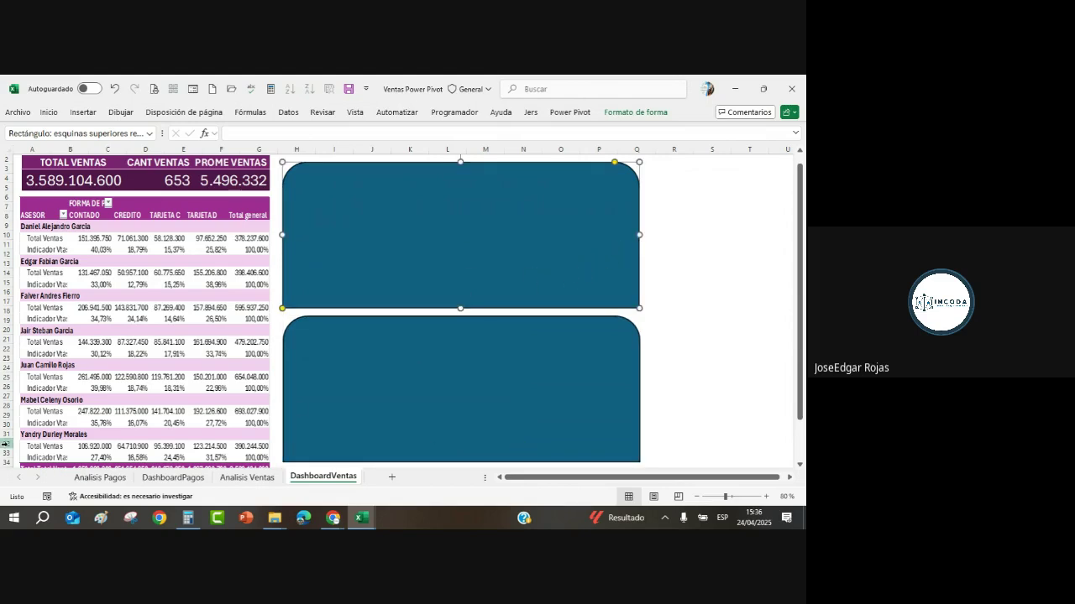
Remove the fill from the upper rounded-top rectangle.
left_click(629, 114)
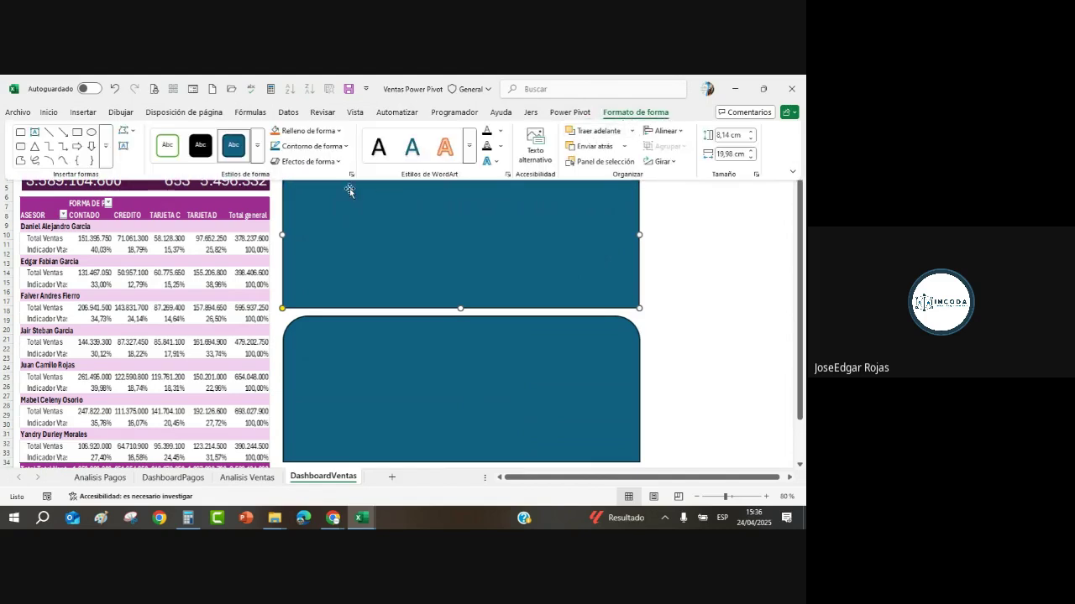
left_click(308, 132)
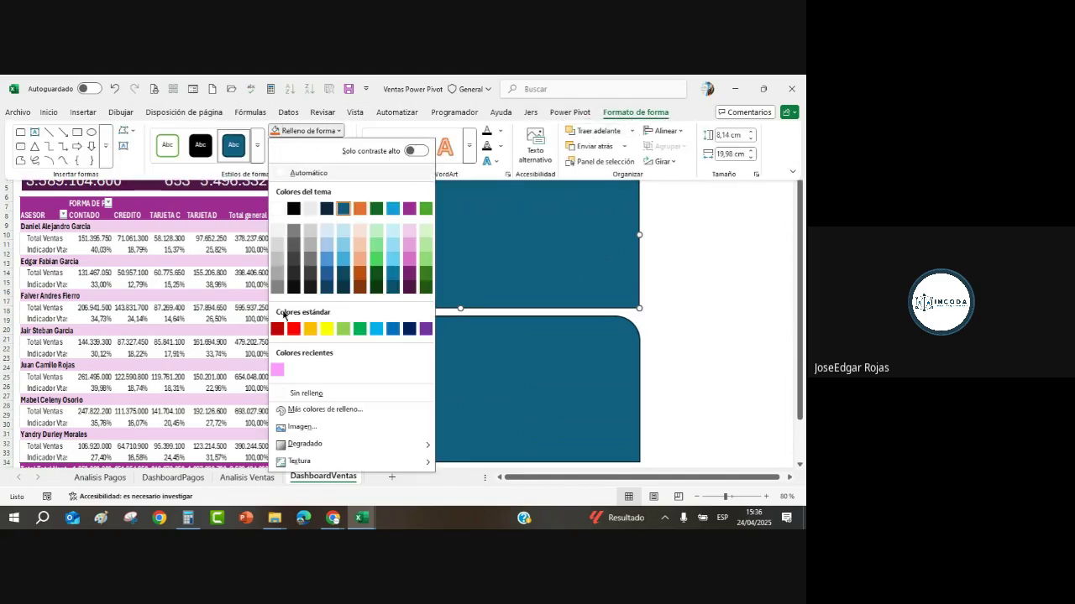
left_click(306, 395)
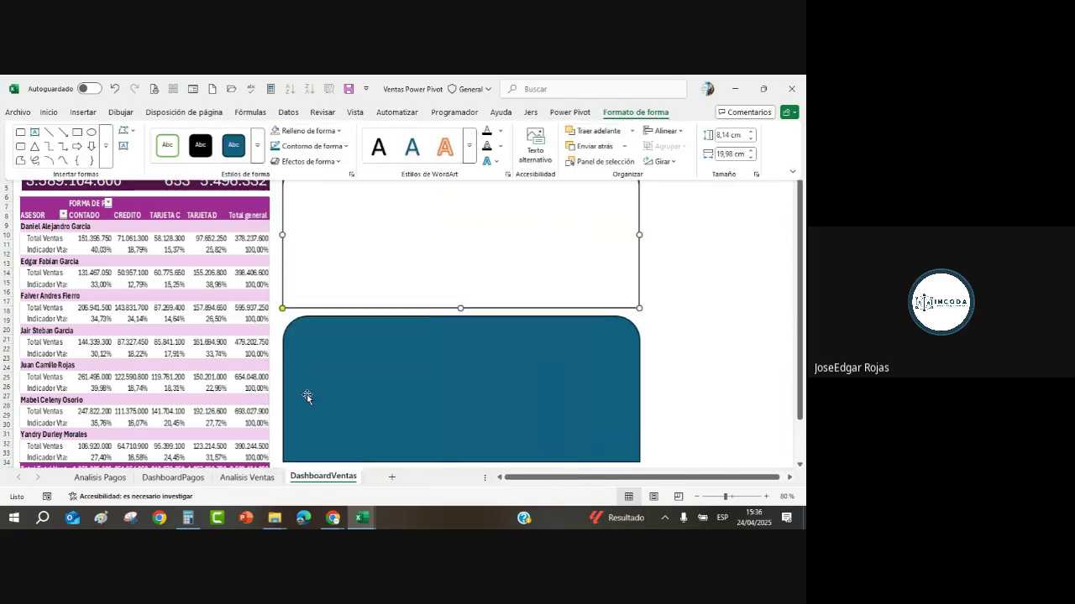
left_click(722, 319)
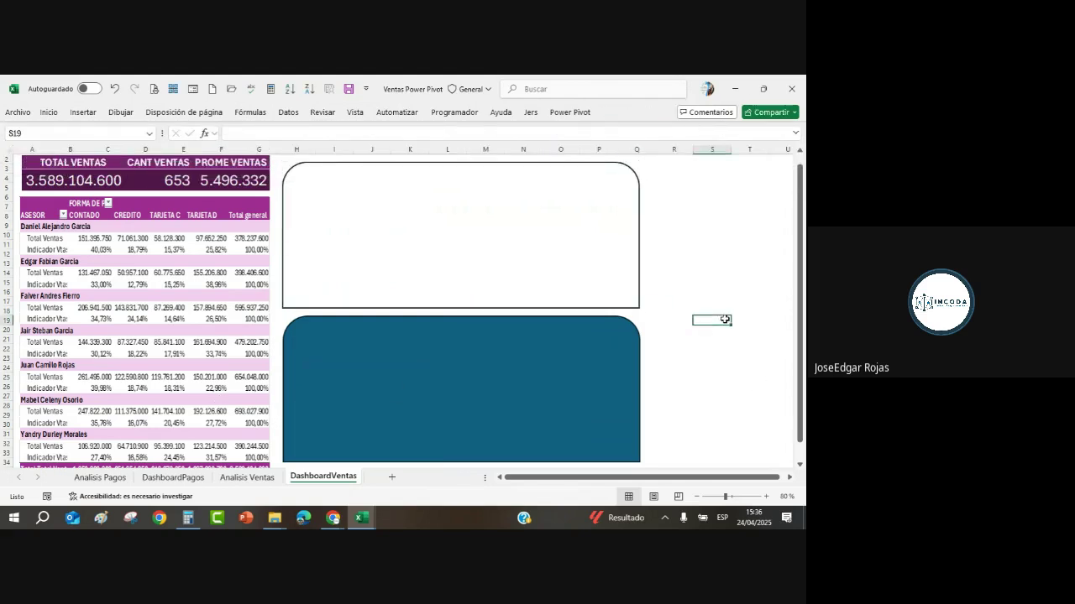
Remove the fill from the lower rounded-top rectangle so it matches the upper one.
left_click(634, 368)
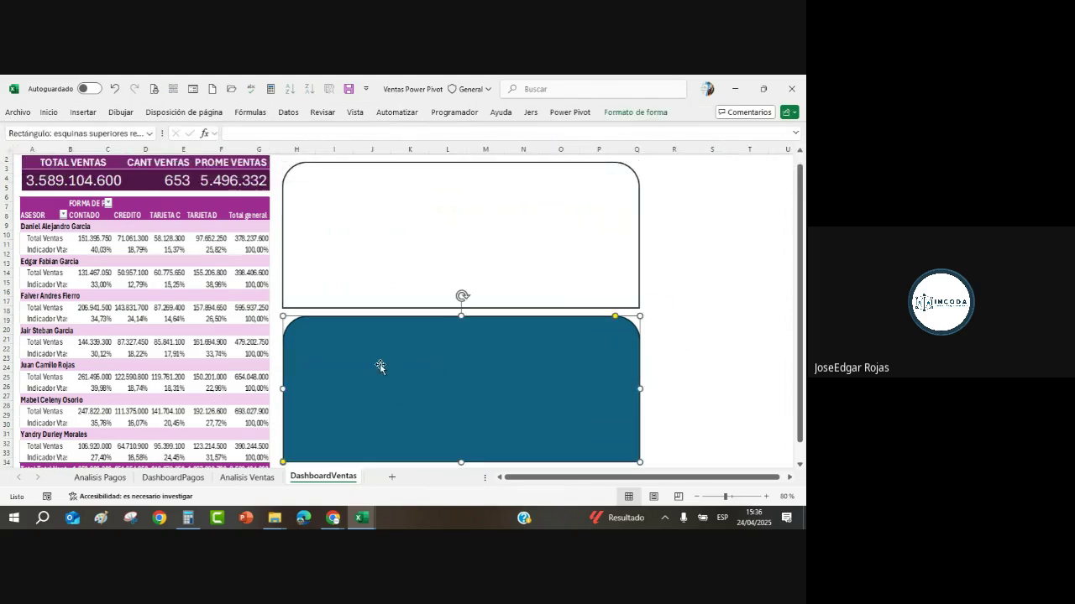
left_click(636, 114)
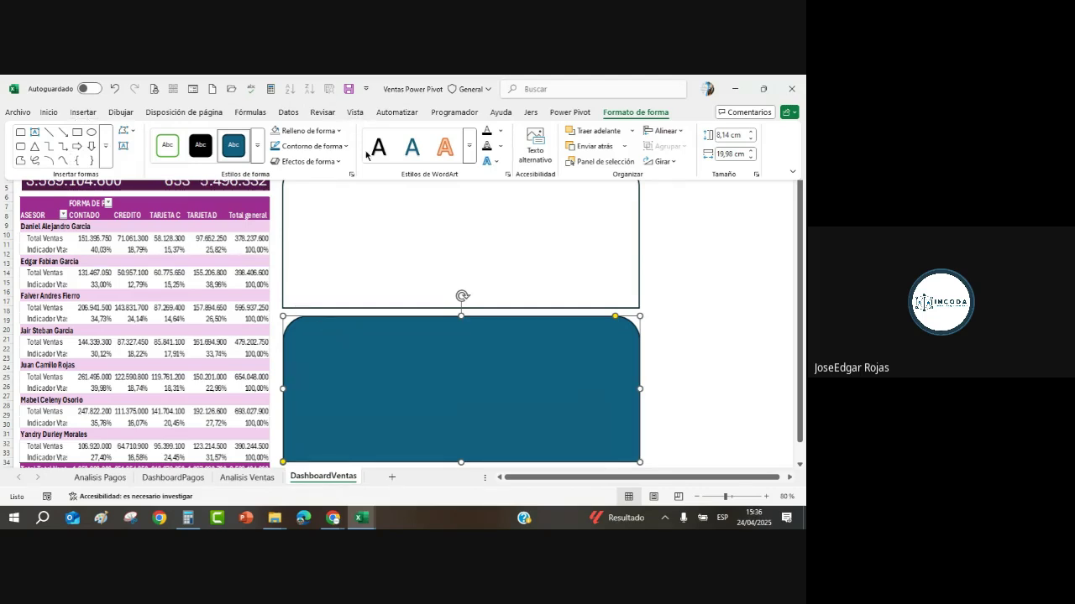
left_click(307, 131)
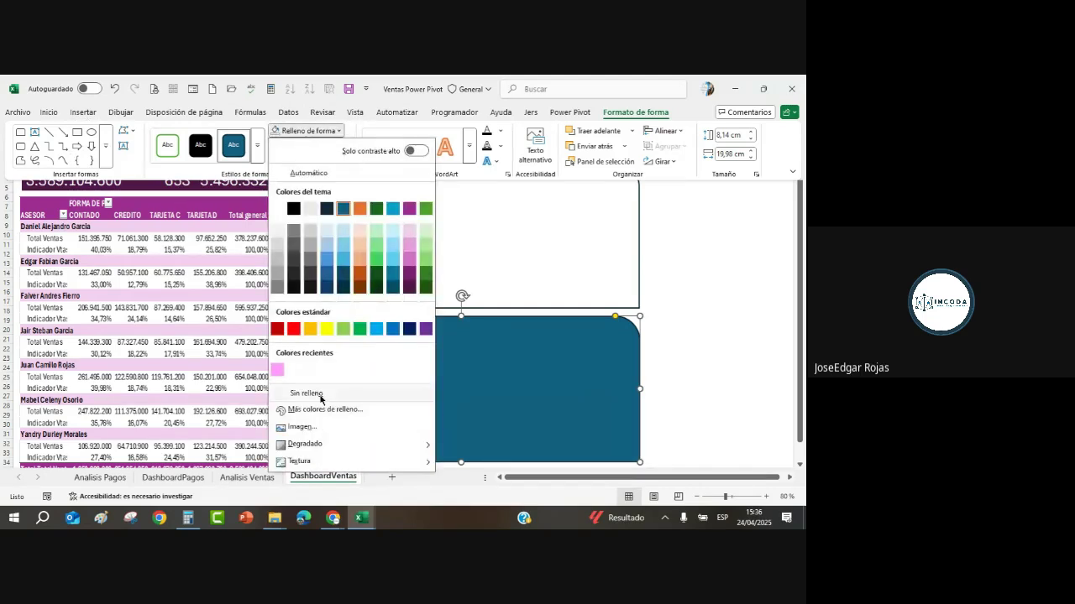
left_click(320, 395)
left_click(690, 339)
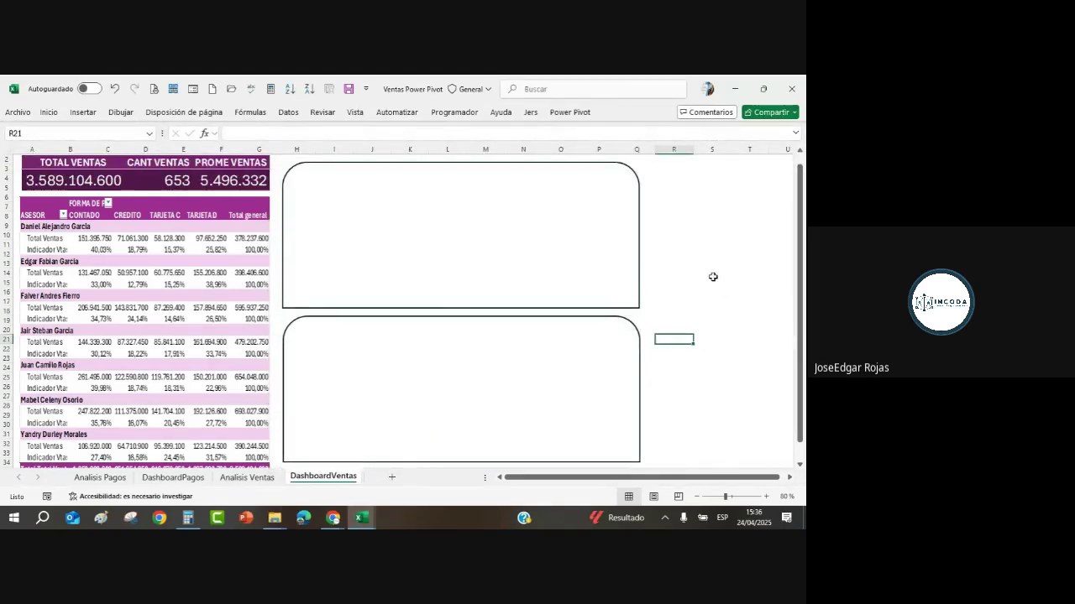
Set the outline of the upper rounded-top rectangle to the darkest purple shade of the theme colours.
left_click(640, 249)
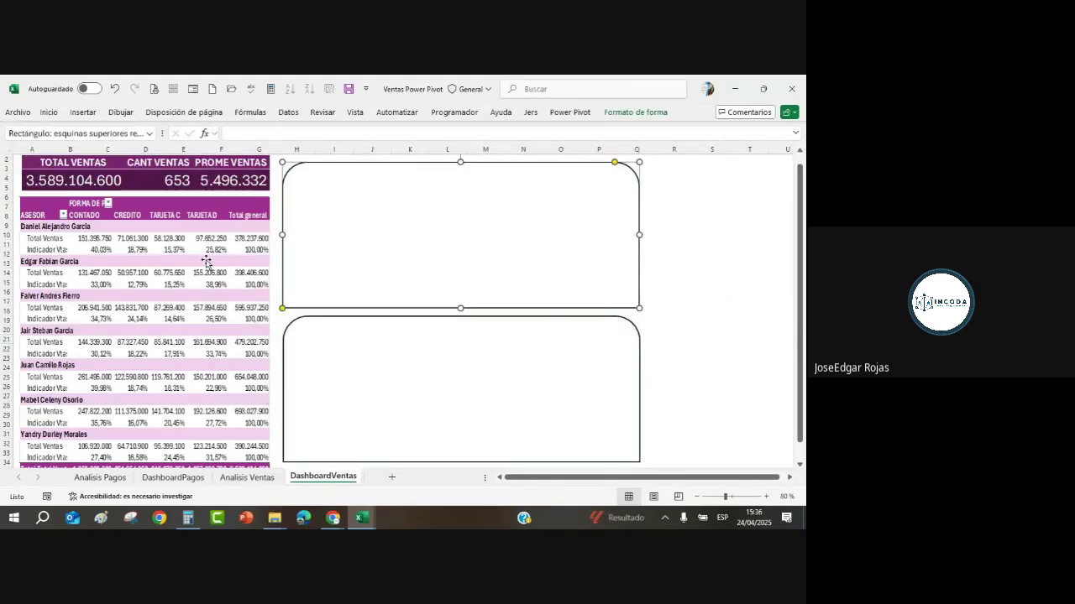
left_click(631, 114)
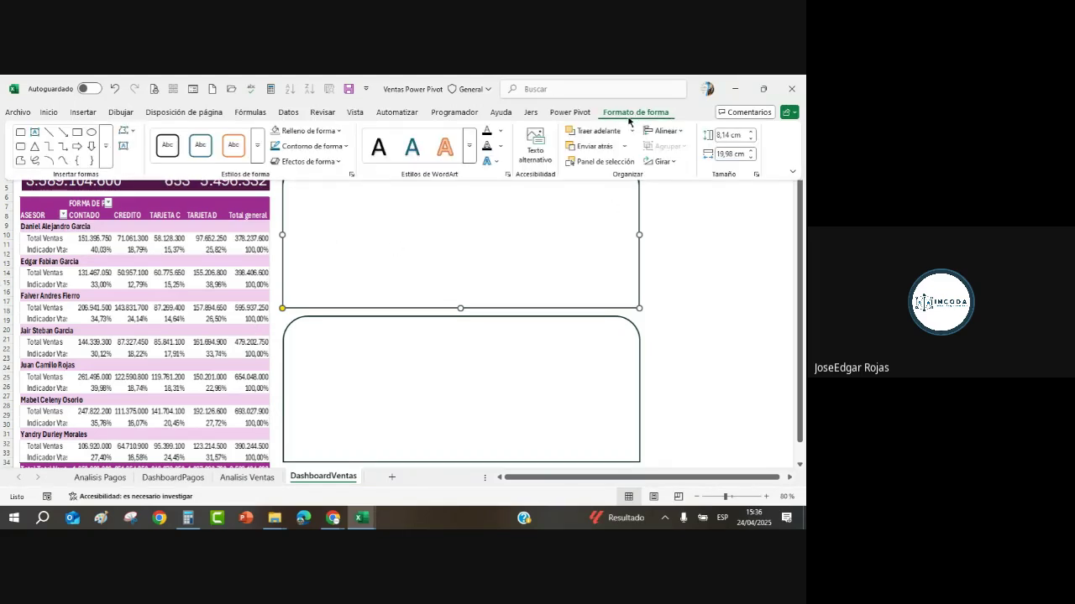
left_click(345, 146)
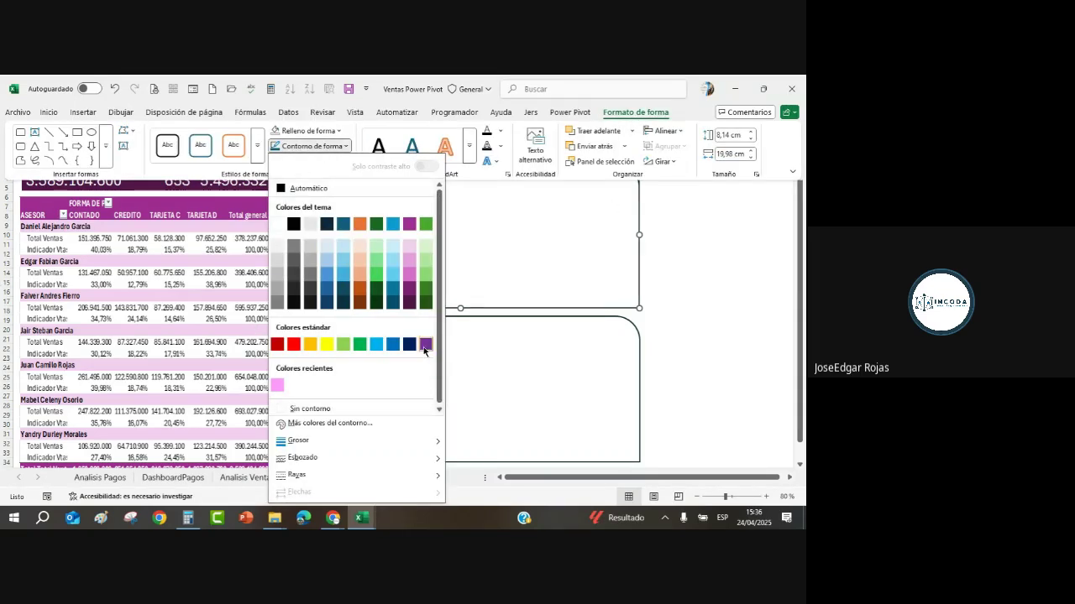
left_click(409, 300)
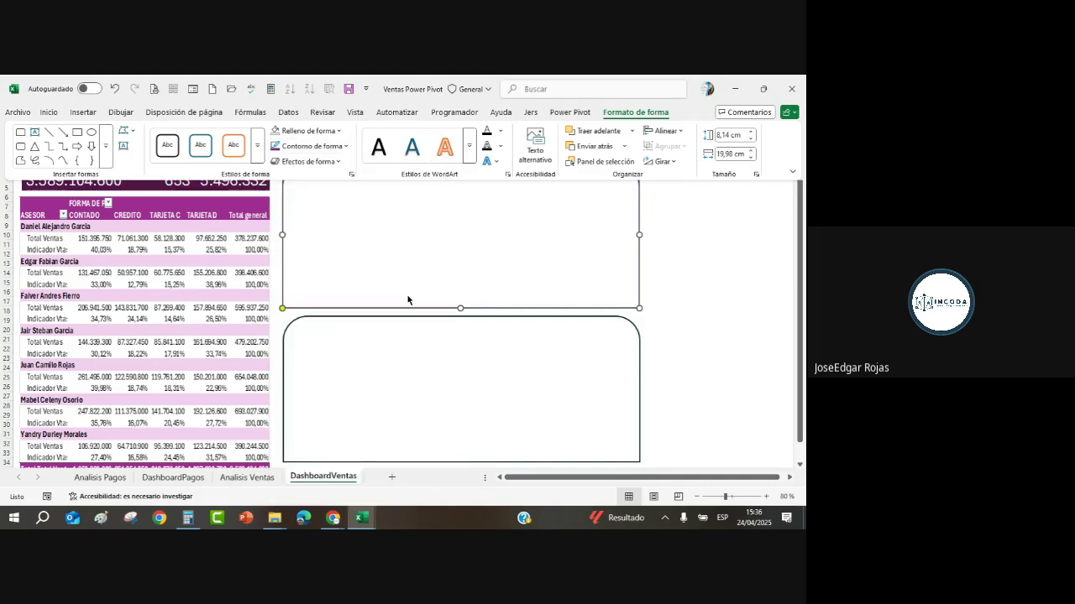
left_click(493, 383)
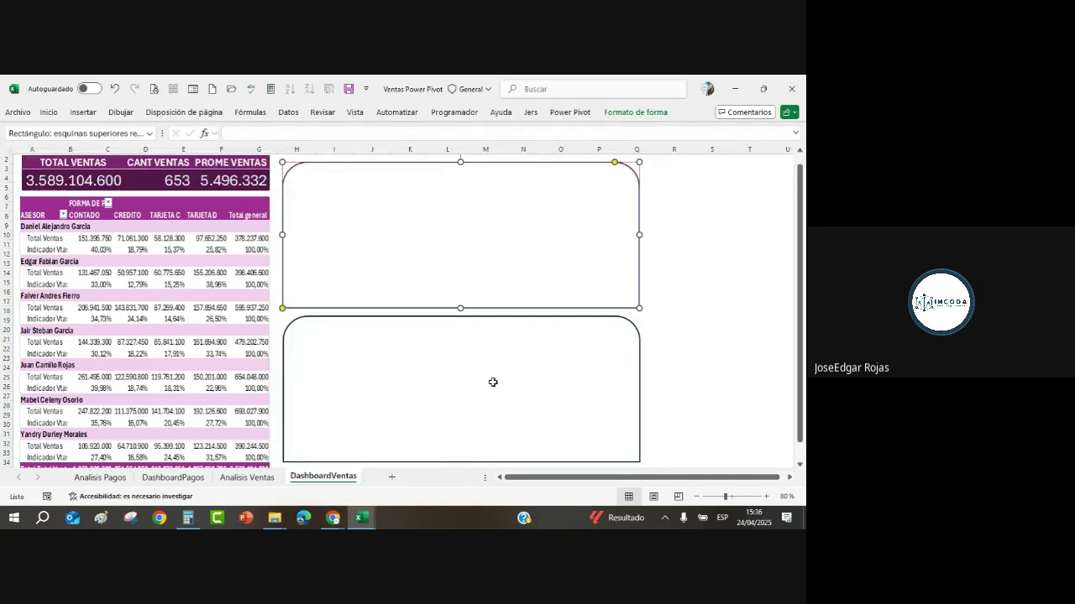
left_click(674, 377)
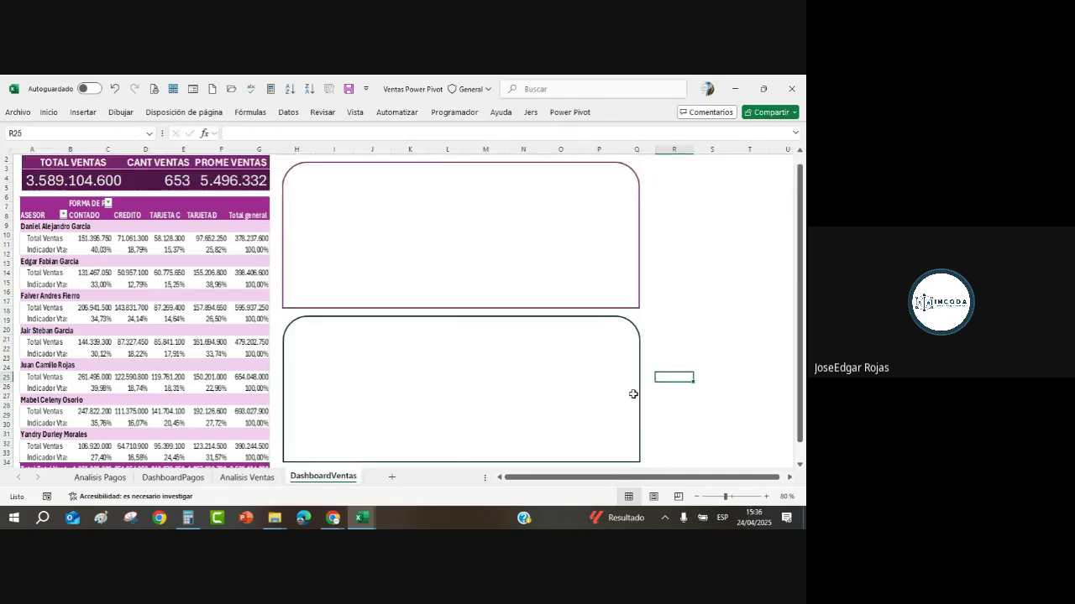
Give the lower rounded-top rectangle the same darkest purple theme colour as its outline.
left_click(639, 350)
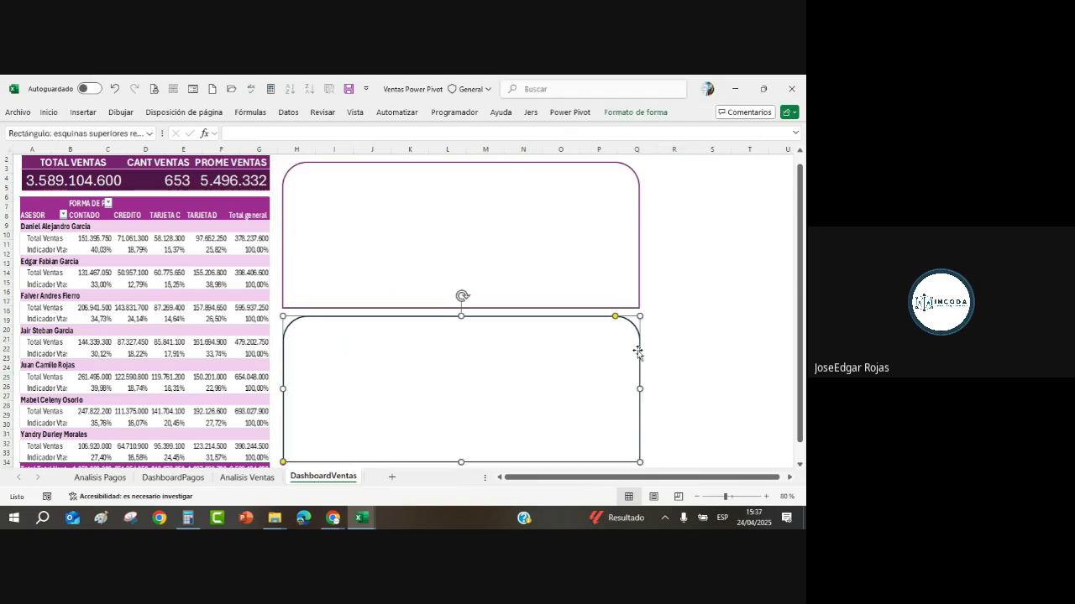
left_click(638, 112)
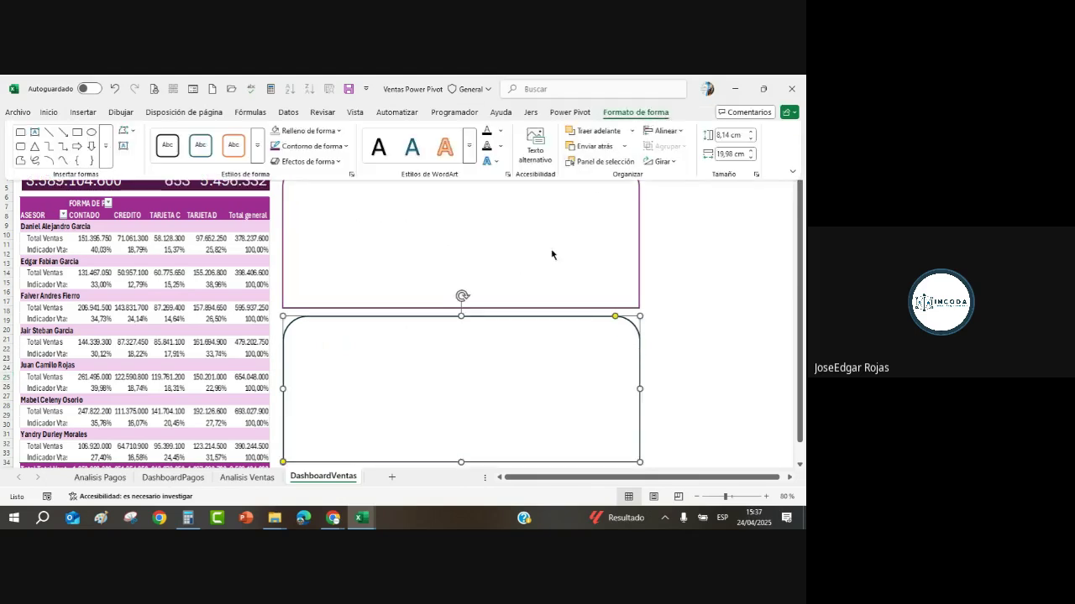
left_click(310, 146)
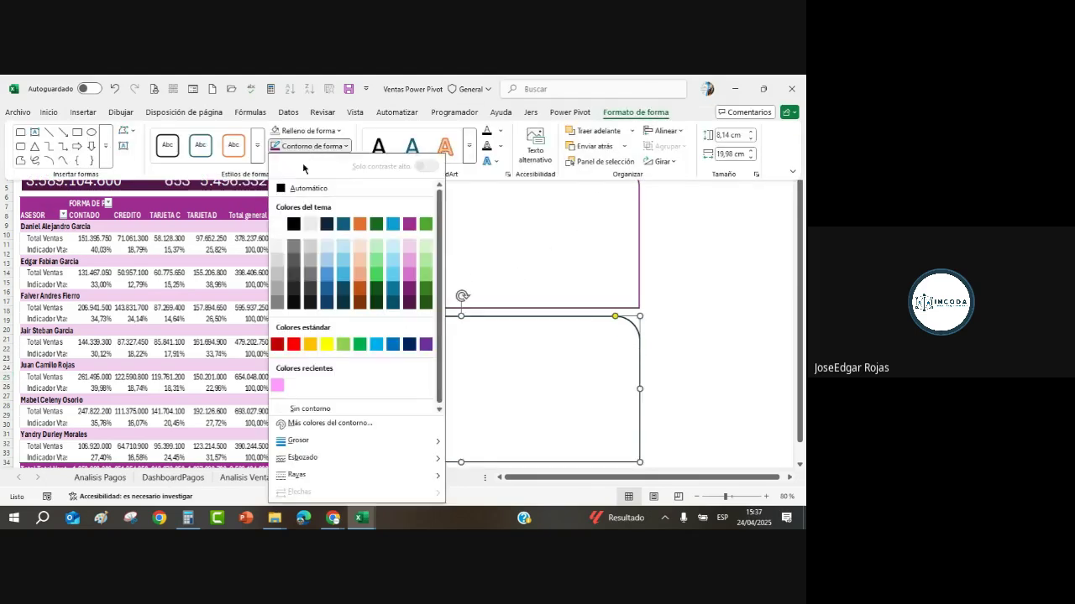
left_click(409, 303)
left_click(705, 330)
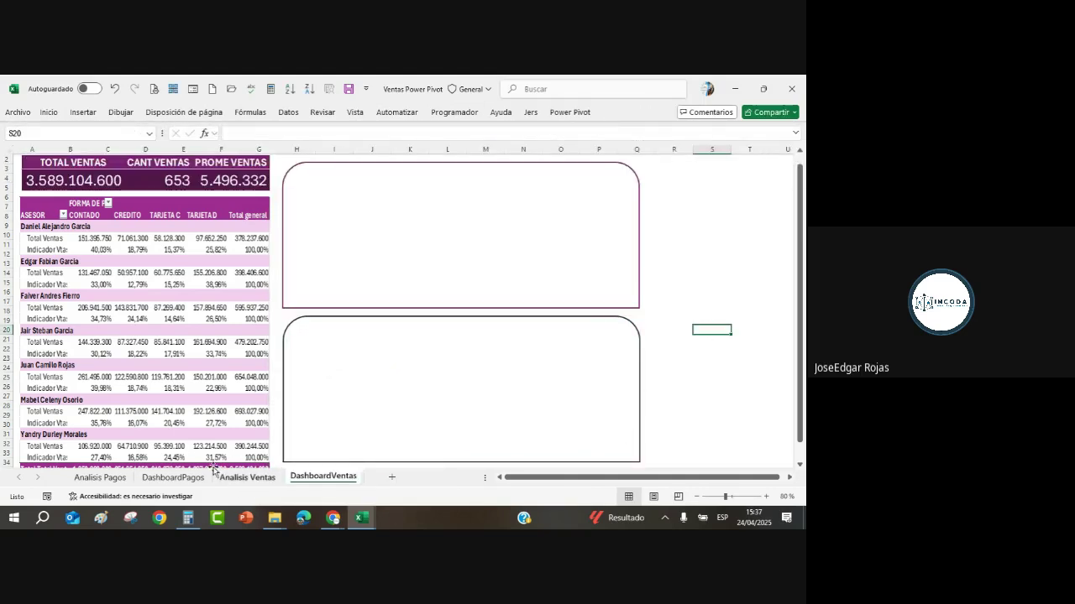
Copy the PRODUCTOS combo chart from Analisis Ventas to DashboardVentas and place it inside the upper rounded-top panel.
mouse_move(359, 519)
left_click(232, 478)
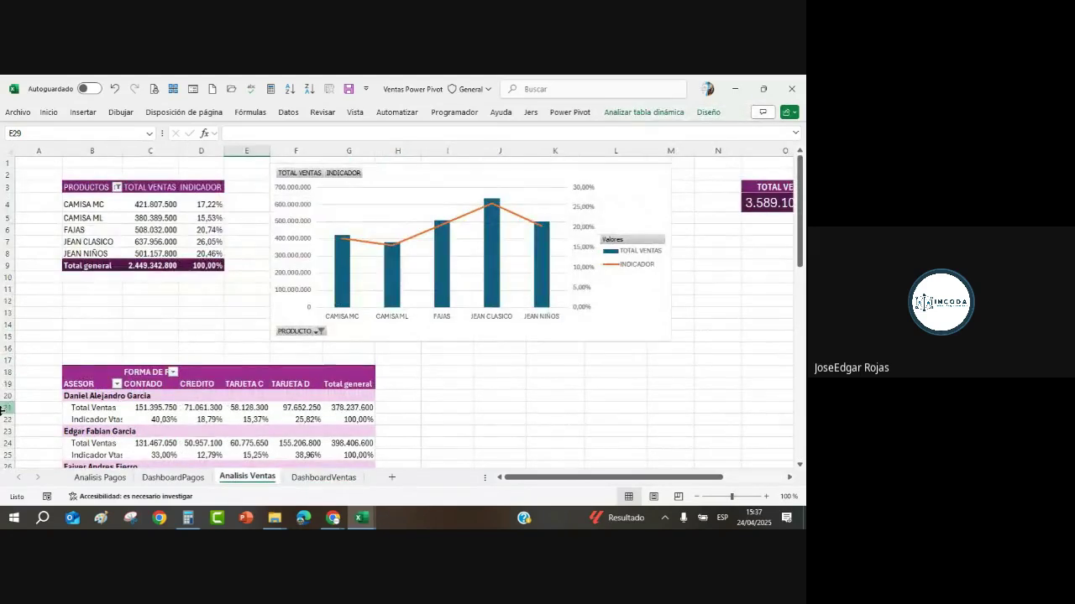
scroll(561, 281, "down", 11)
scroll(561, 283, "up", 11)
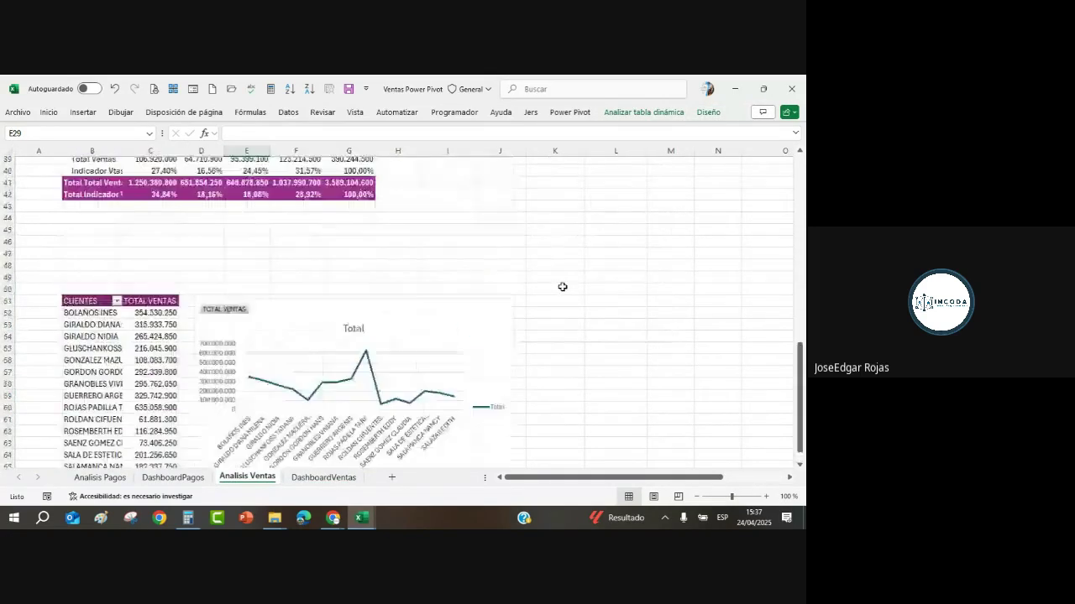
left_click(432, 175)
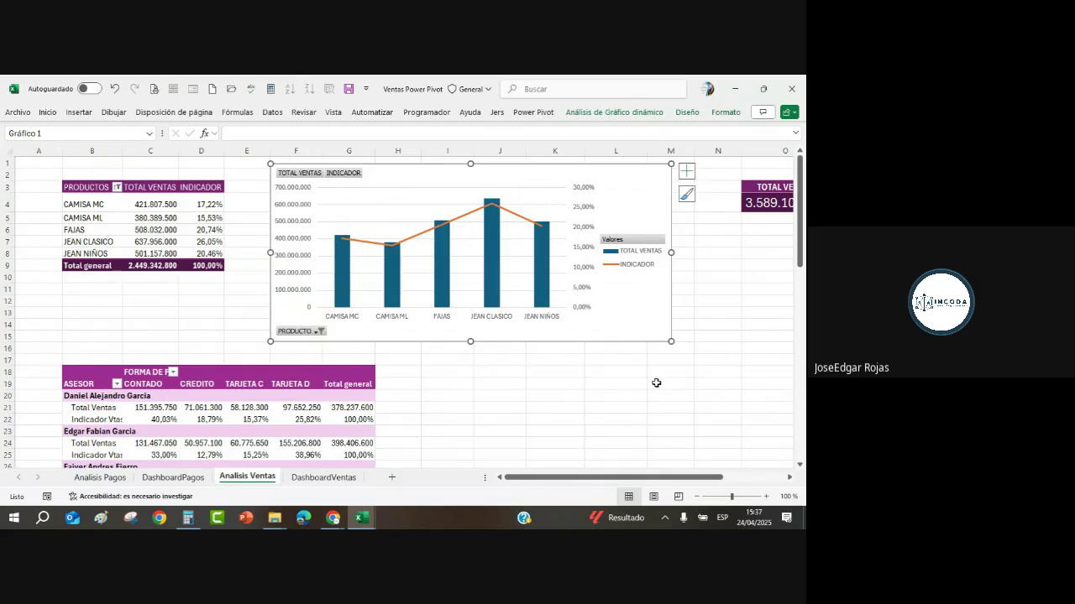
left_click(687, 171)
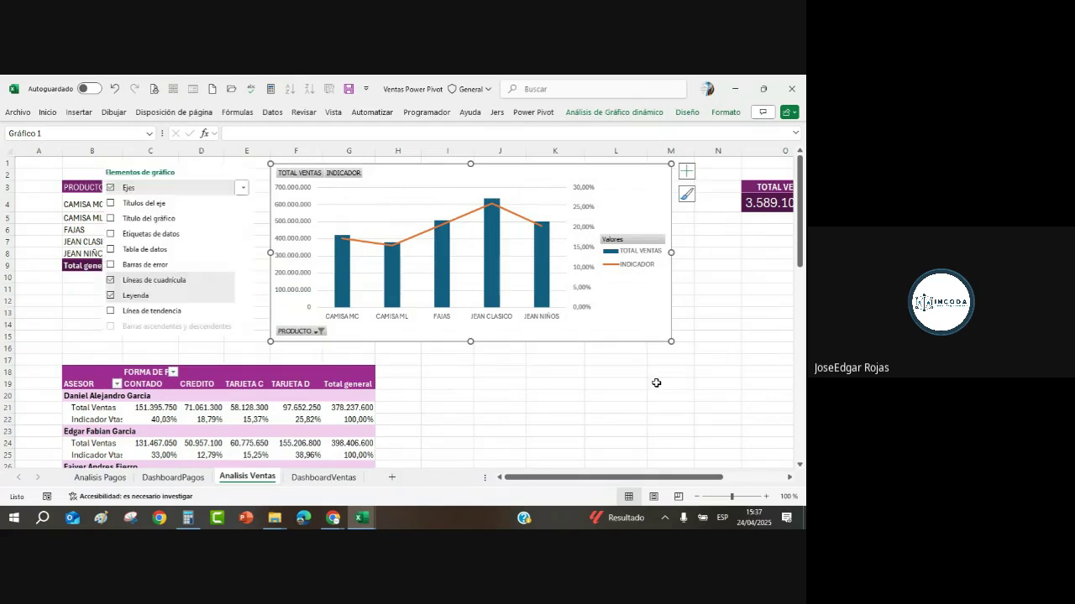
left_click(343, 481)
left_click(361, 196)
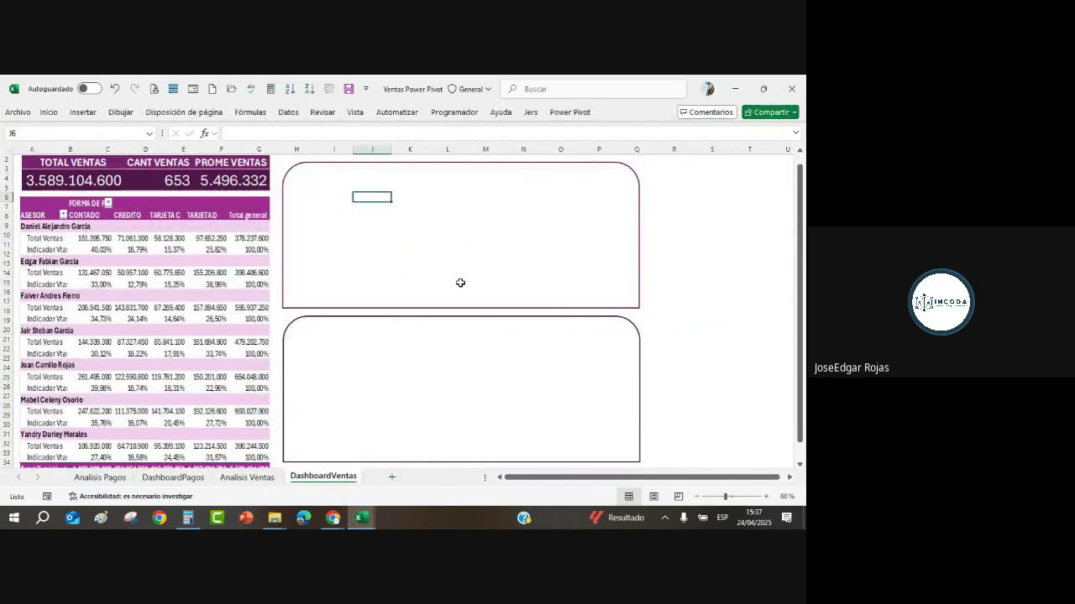
key("ctrl+v")
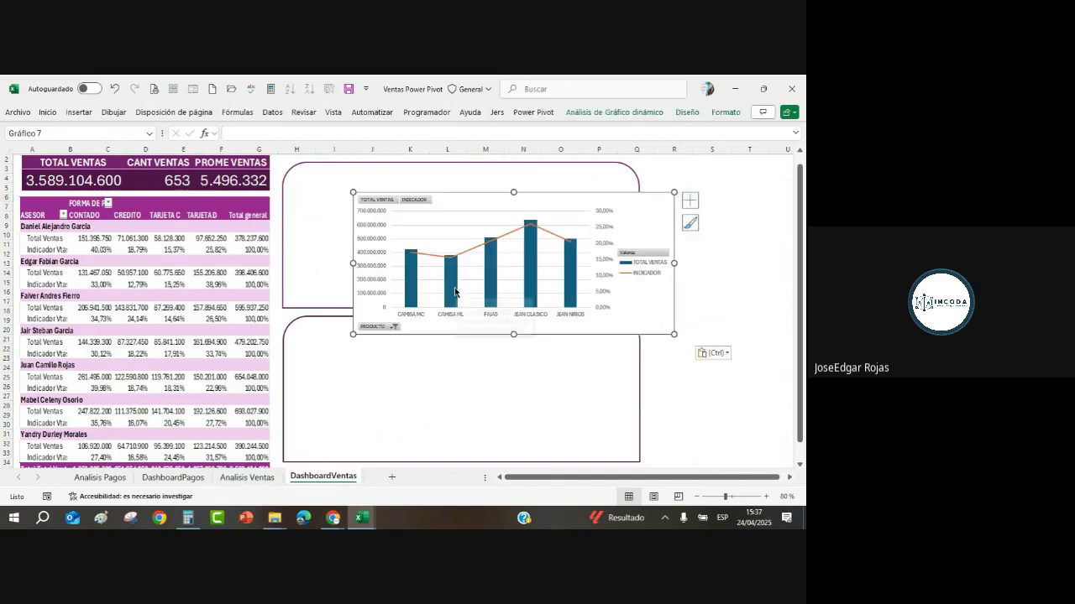
mouse_move(562, 199)
left_mouse_down()
mouse_move(509, 187)
mouse_move(502, 171)
left_mouse_up()
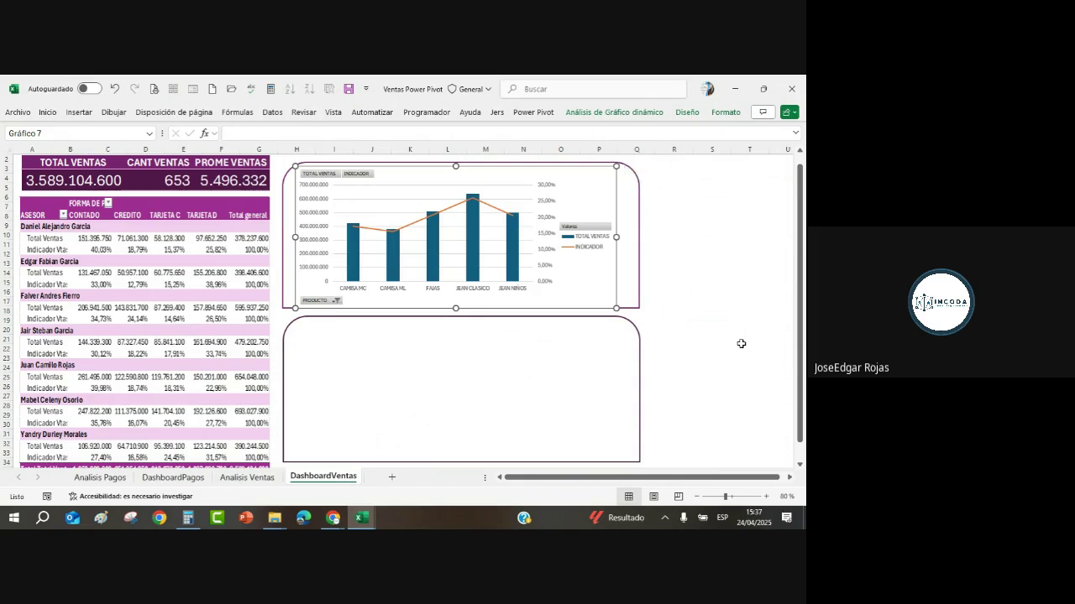
Format the pasted product chart's area with no fill and no border line.
key("ctrl+1")
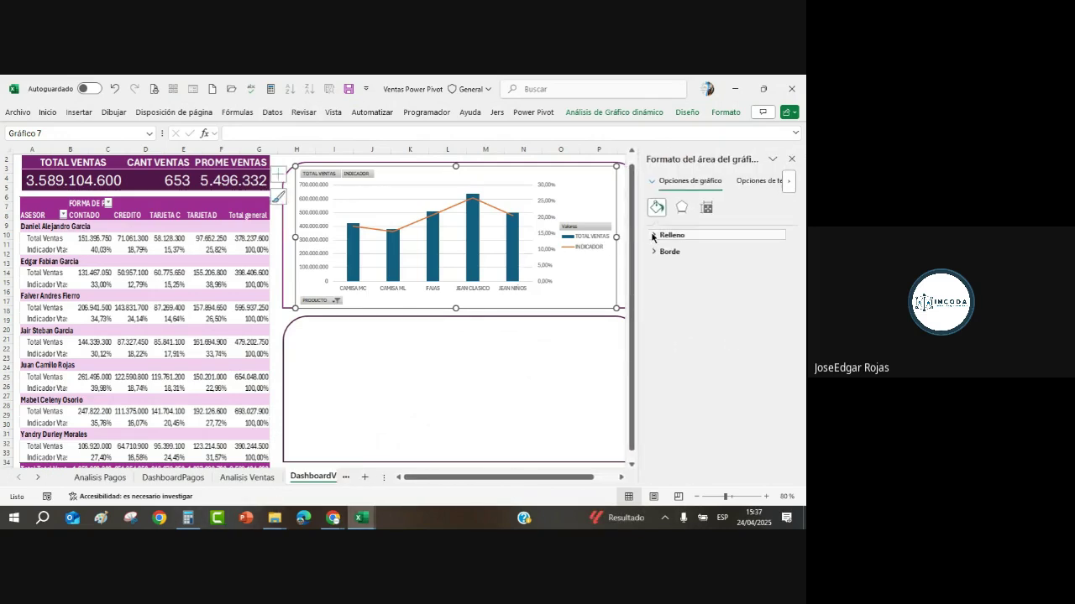
left_click(667, 235)
left_click(660, 254)
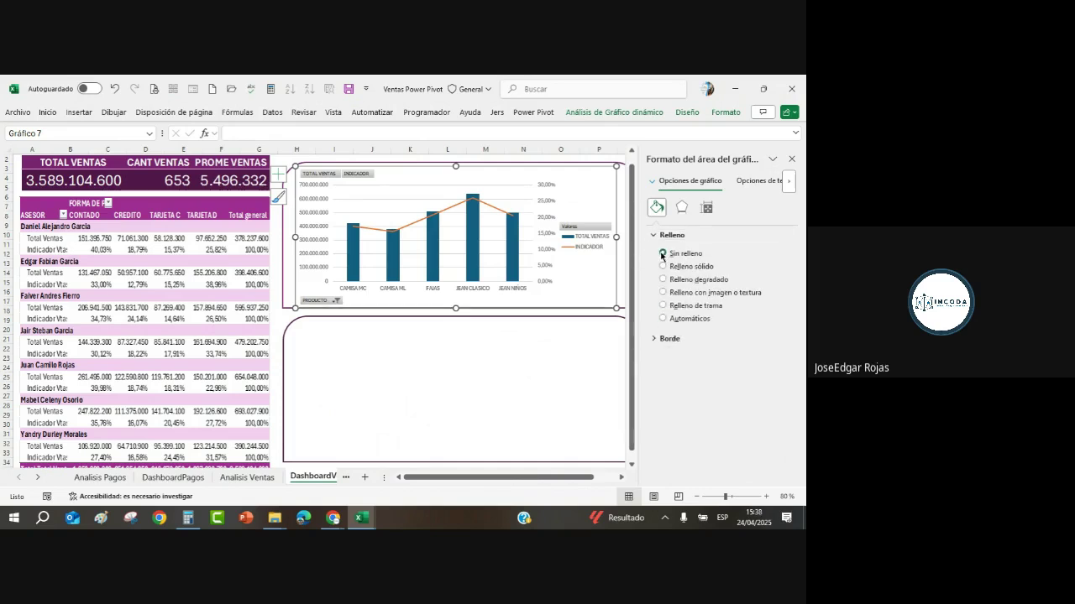
left_click(656, 339)
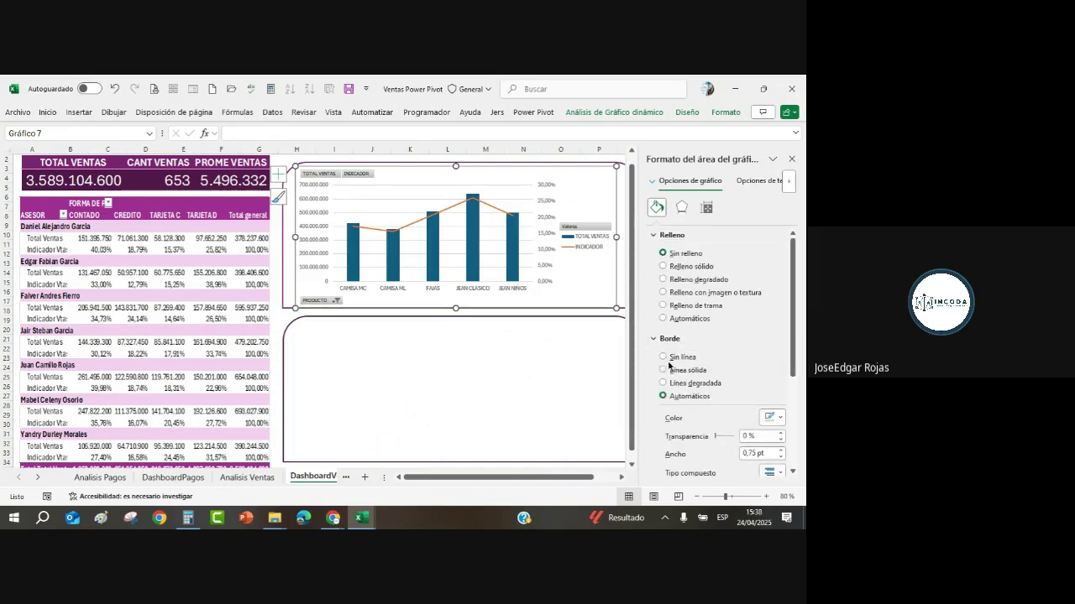
left_click(664, 358)
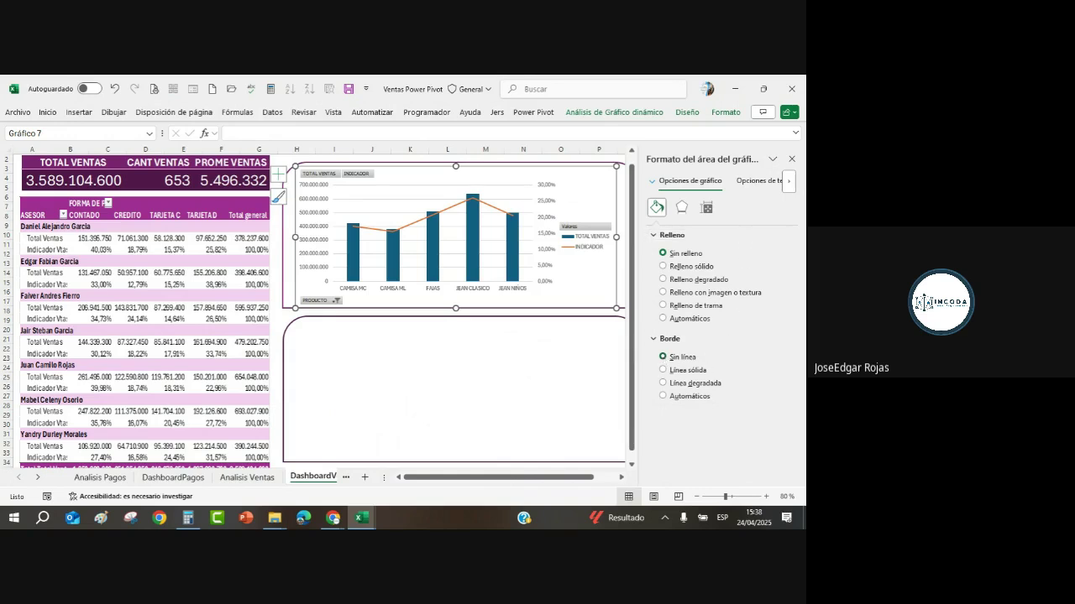
left_click(790, 160)
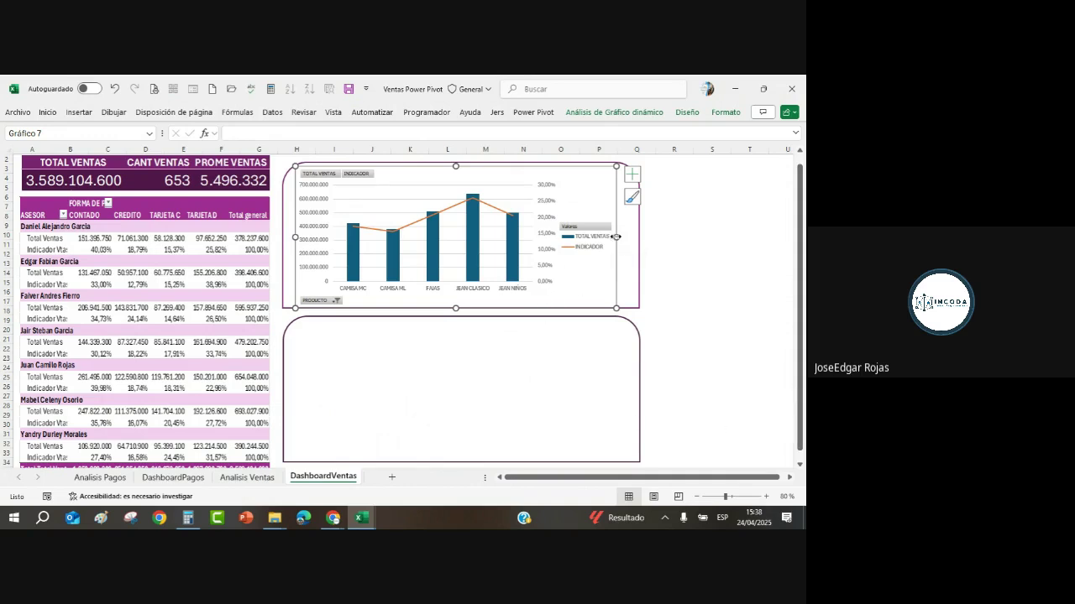
Widen the product chart to nearly the panel's right edge and hide all field buttons on the chart.
left_click_drag(617, 238, 633, 238)
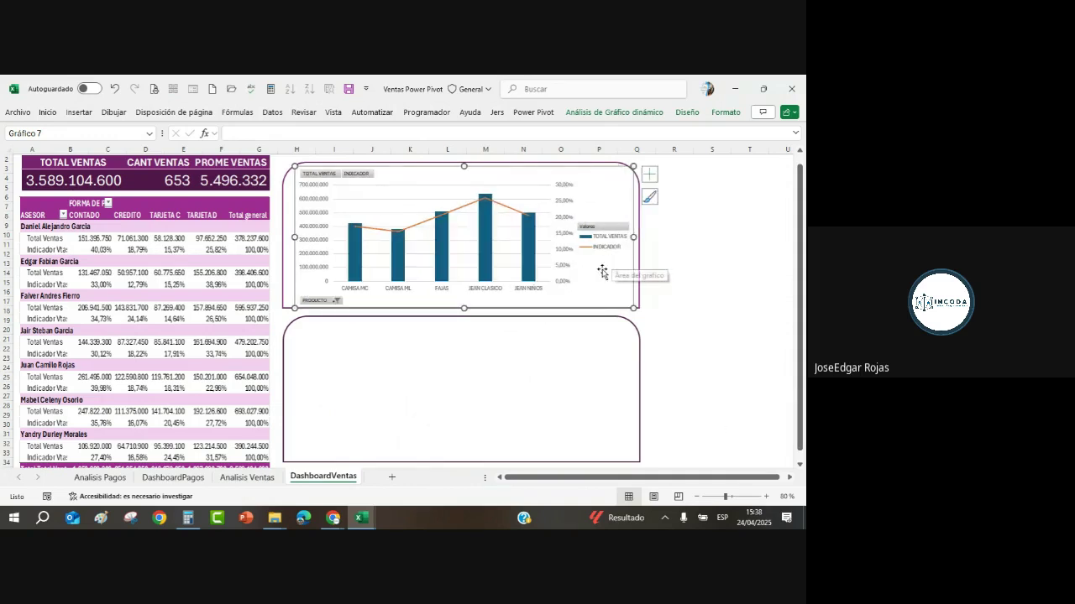
right_click(311, 177)
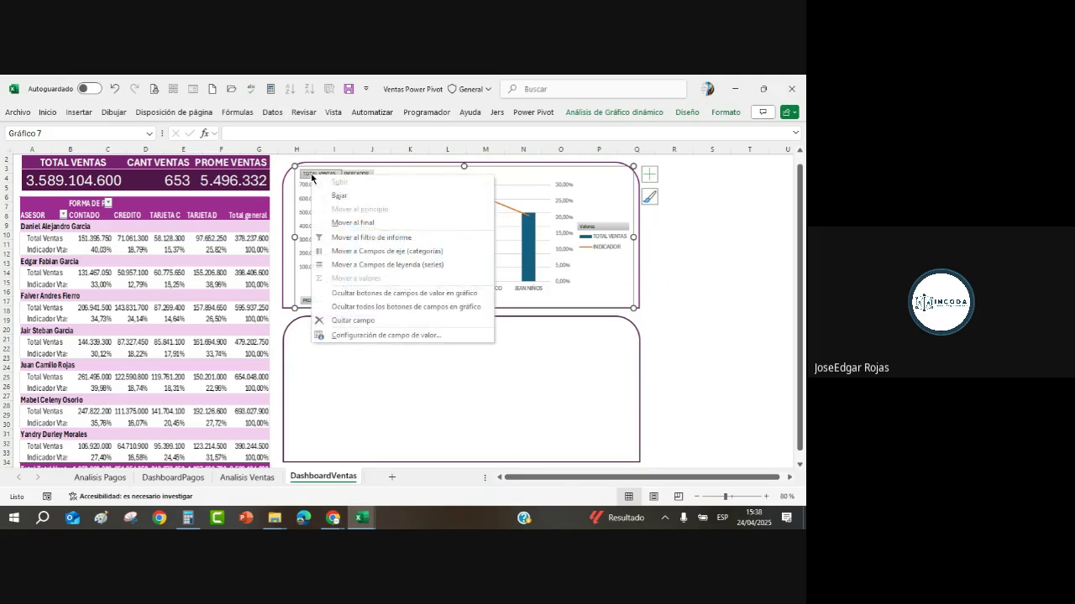
left_click(355, 308)
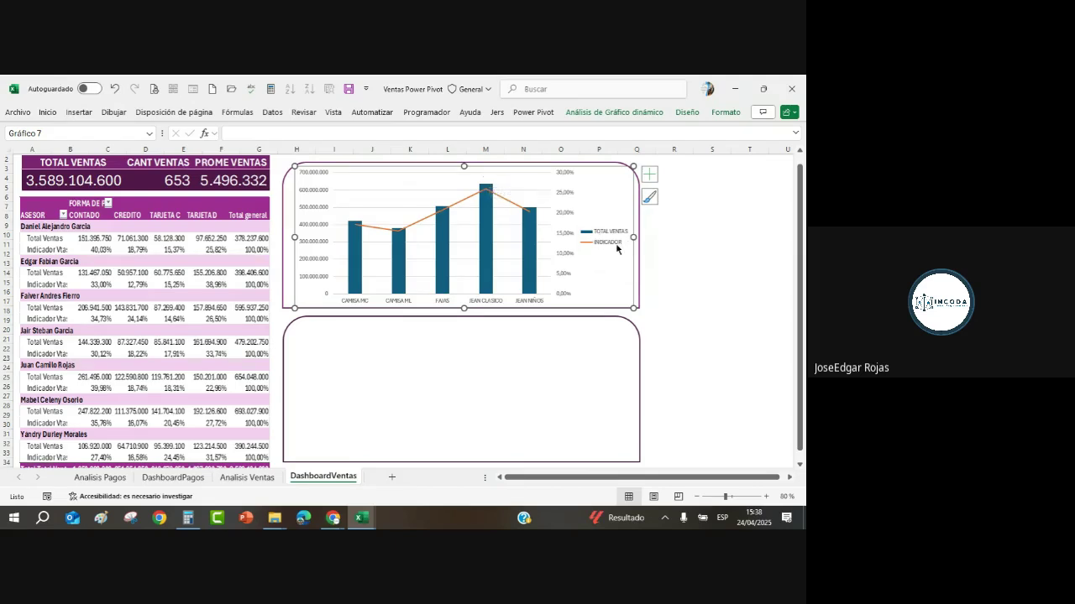
Move the product chart's legend above the plot area.
left_click(652, 176)
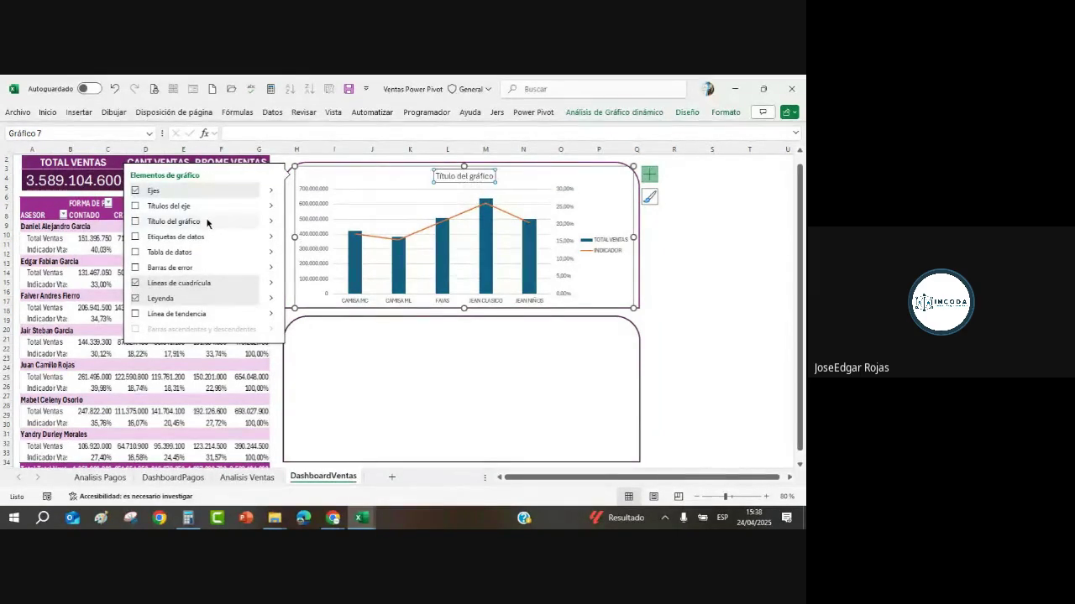
left_click(271, 298)
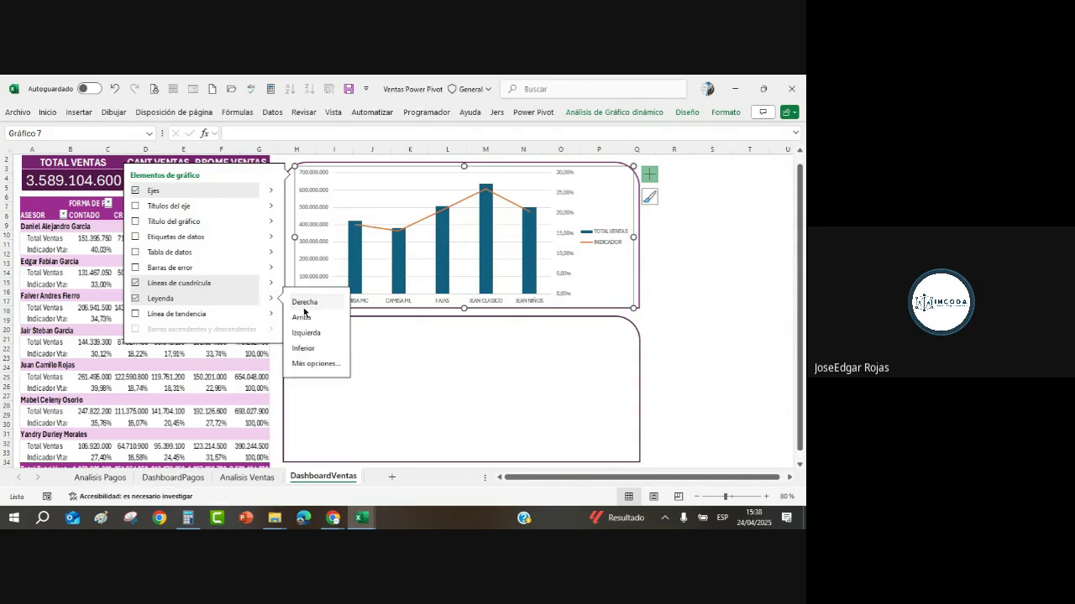
left_click(309, 317)
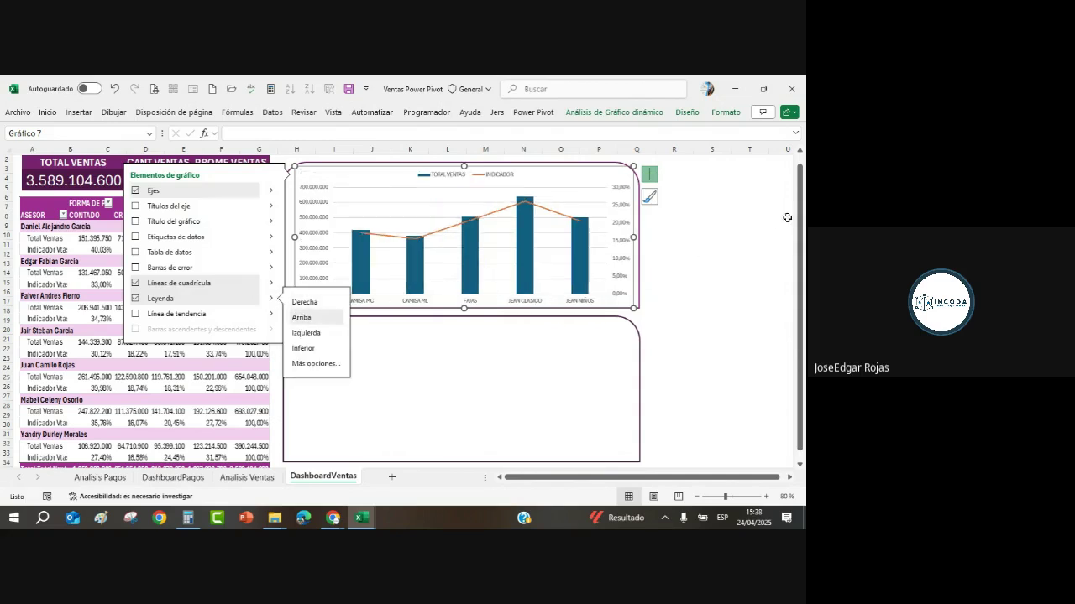
left_click(748, 216)
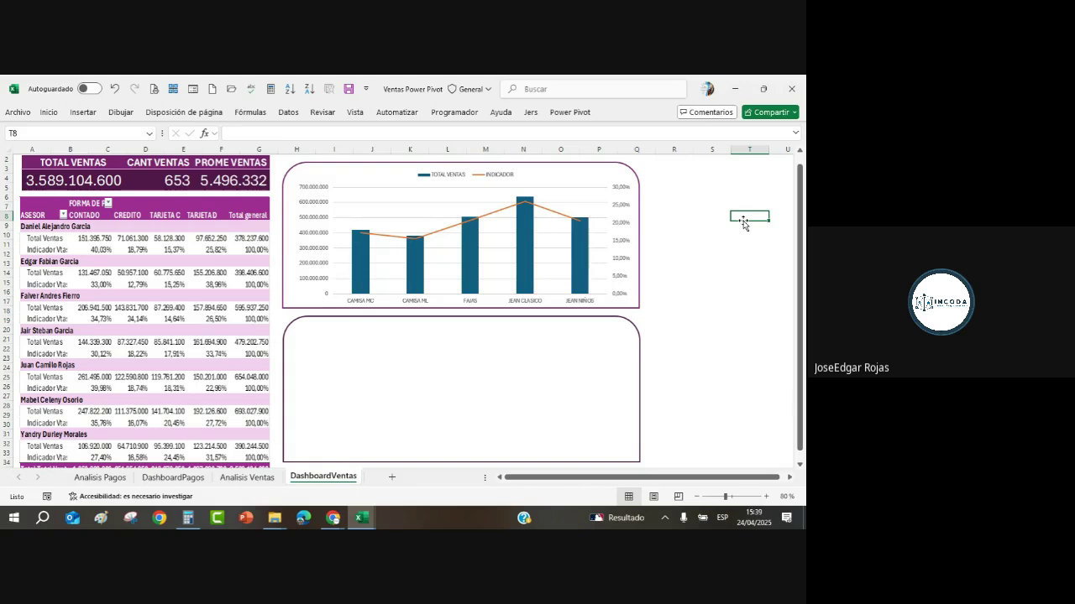
Add data labels to both series of the product chart.
left_click(565, 186)
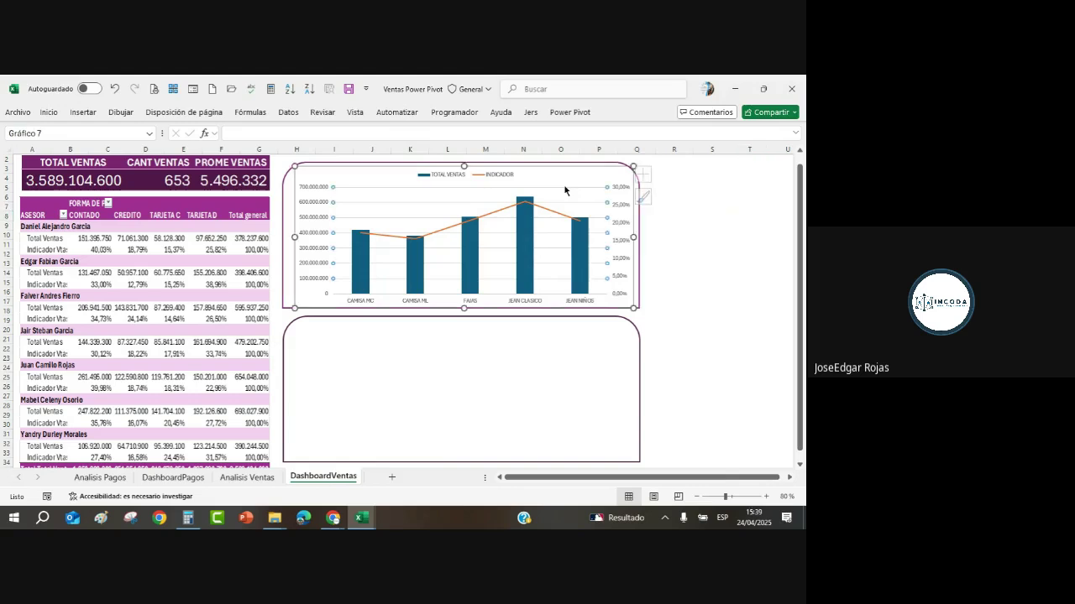
left_click(649, 174)
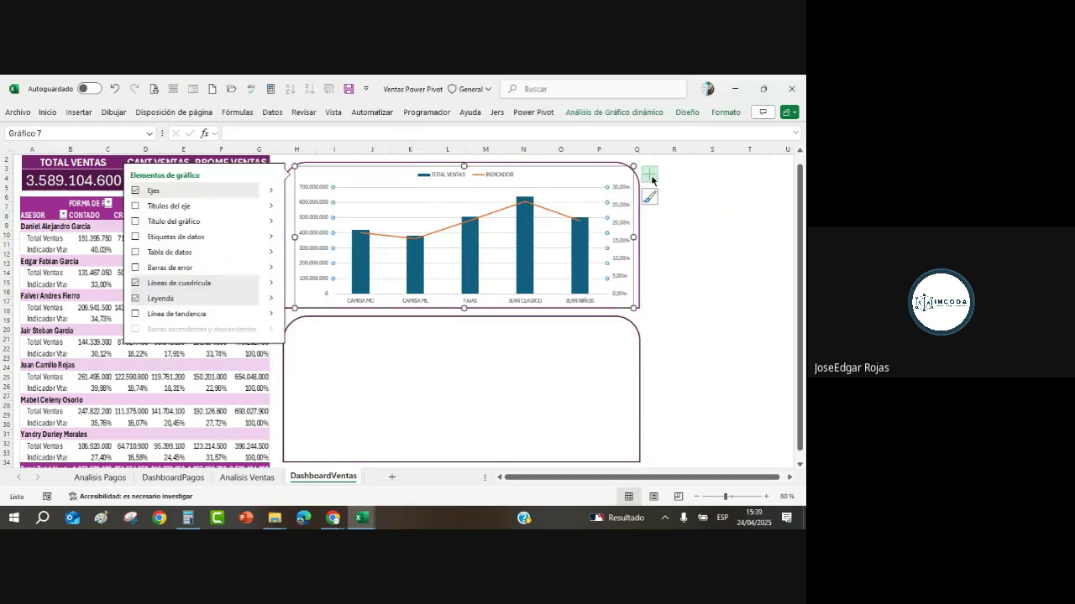
left_click(136, 239)
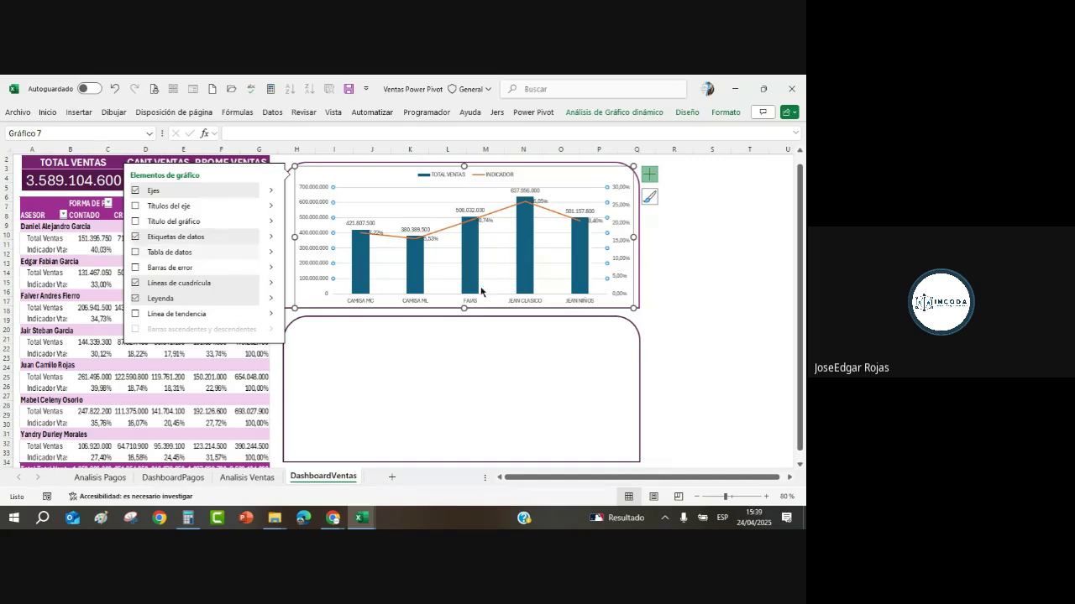
left_click(693, 266)
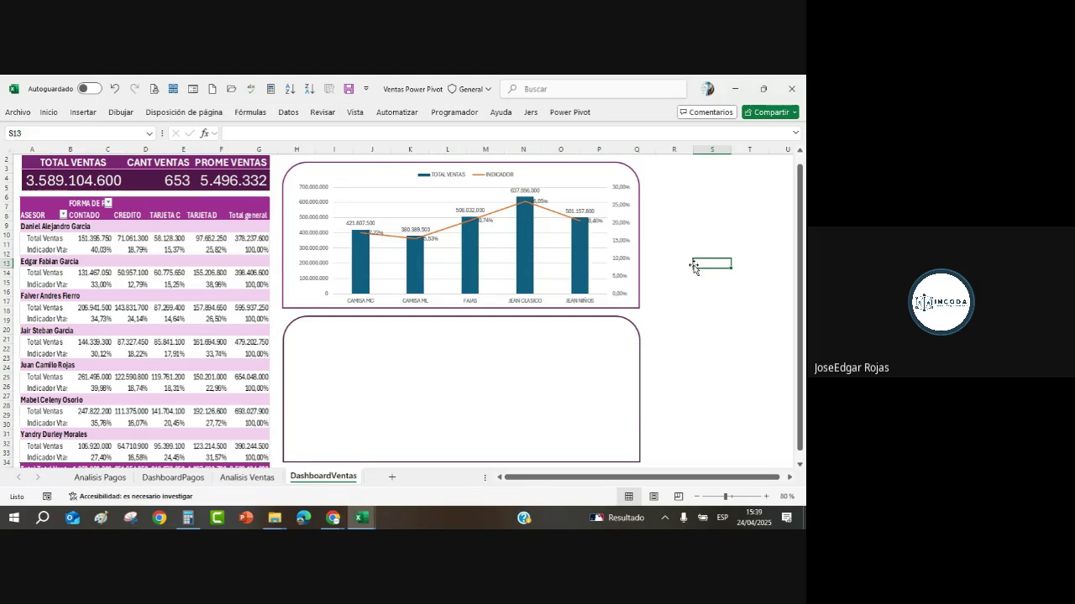
Set the display units of the product chart's primary vertical axis to Millones.
left_click(318, 243)
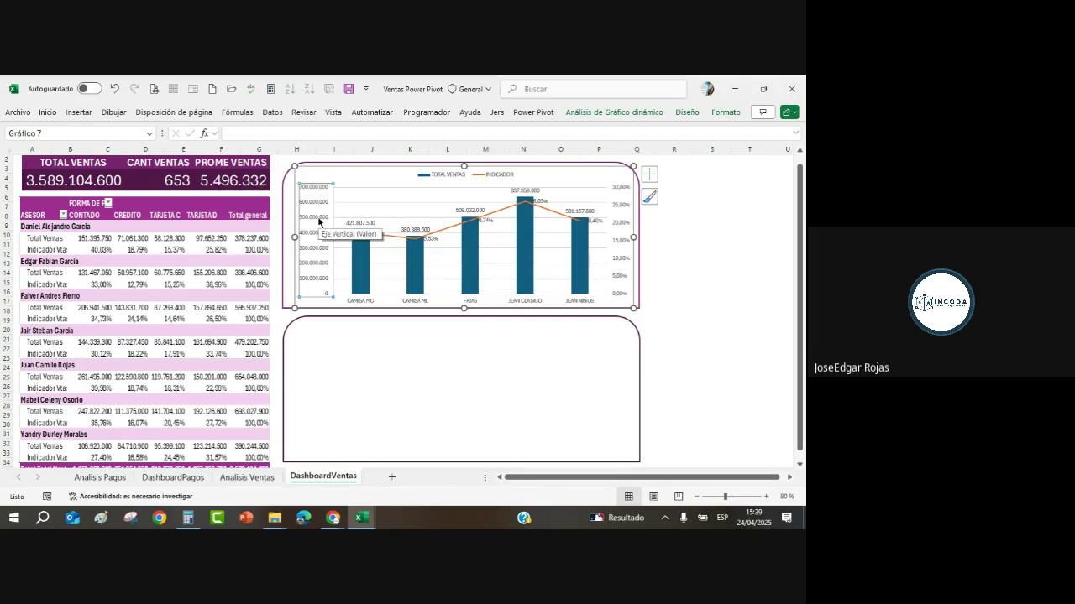
double_click(318, 221)
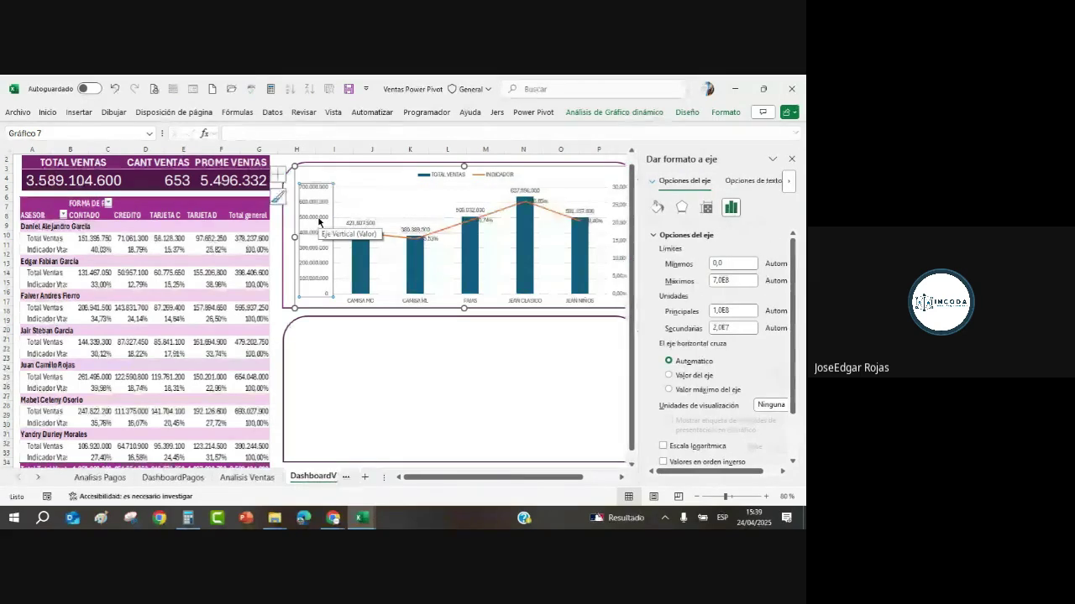
left_click(766, 405)
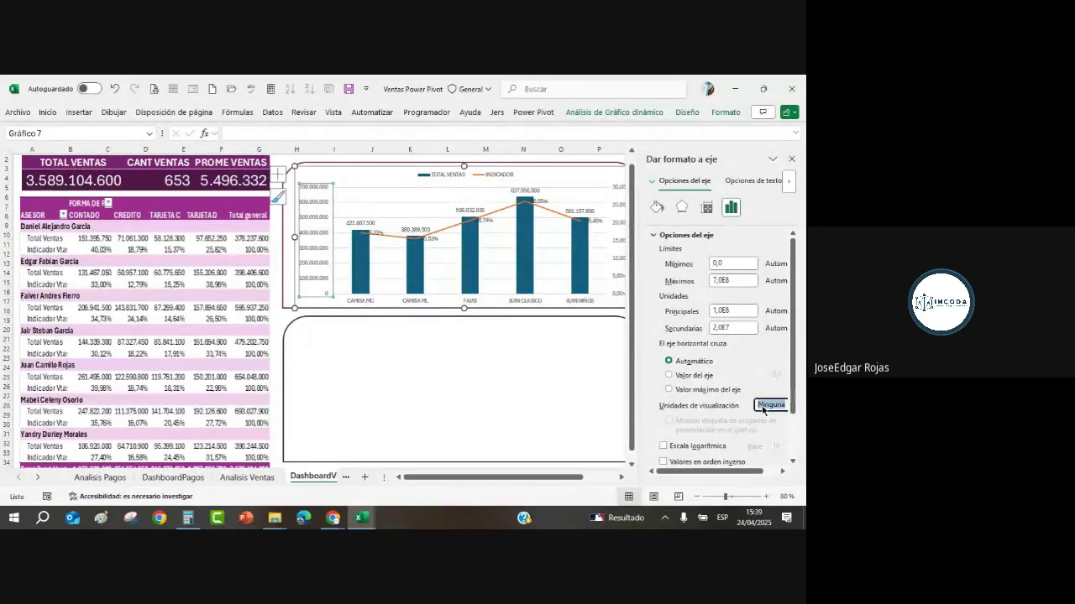
left_click(783, 472)
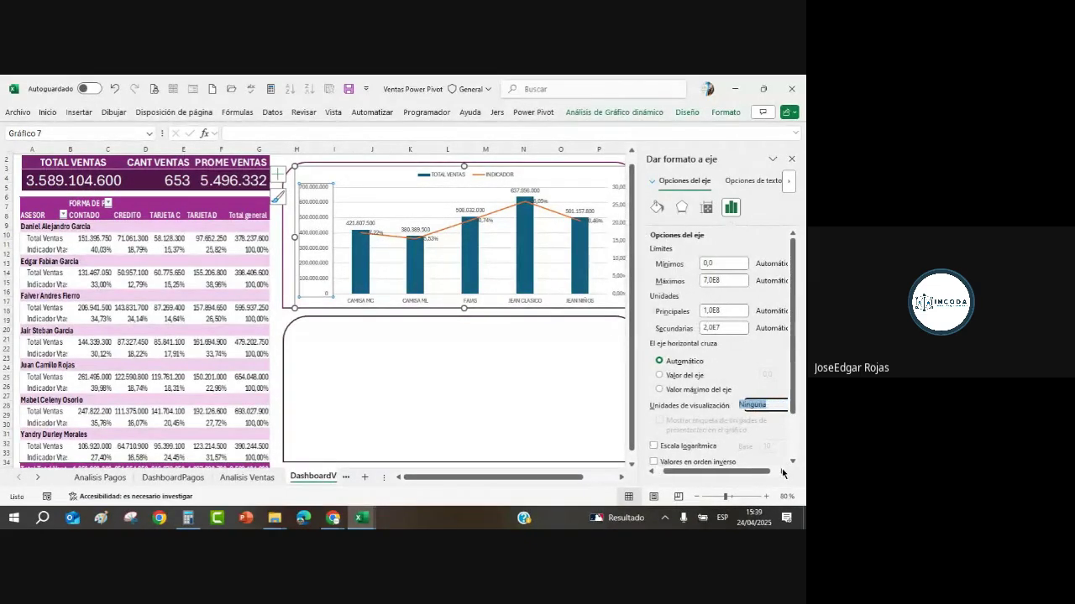
left_click(783, 471)
left_click(780, 404)
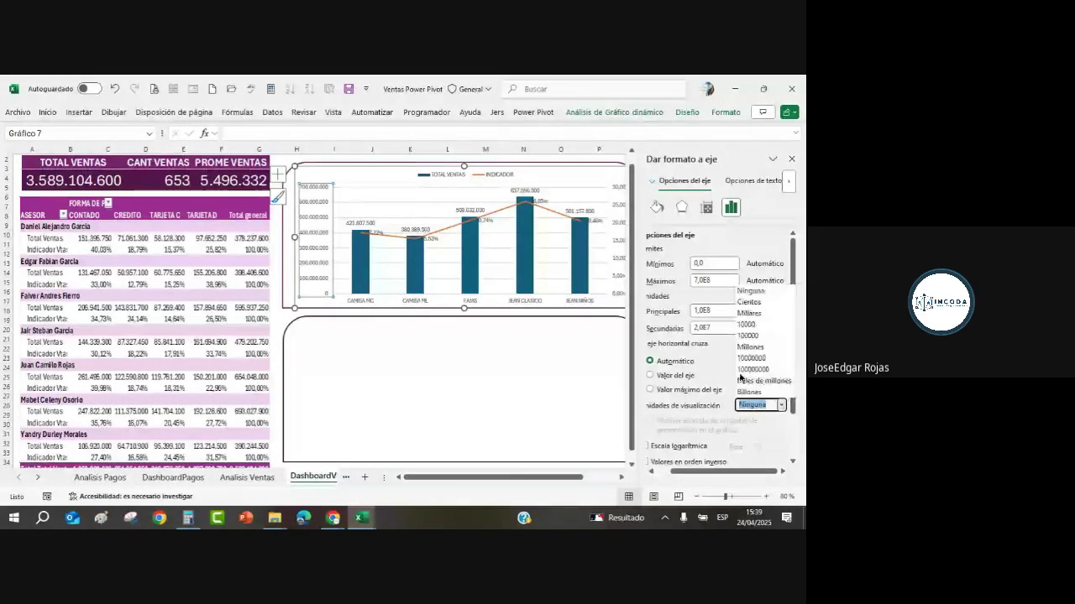
left_click(758, 317)
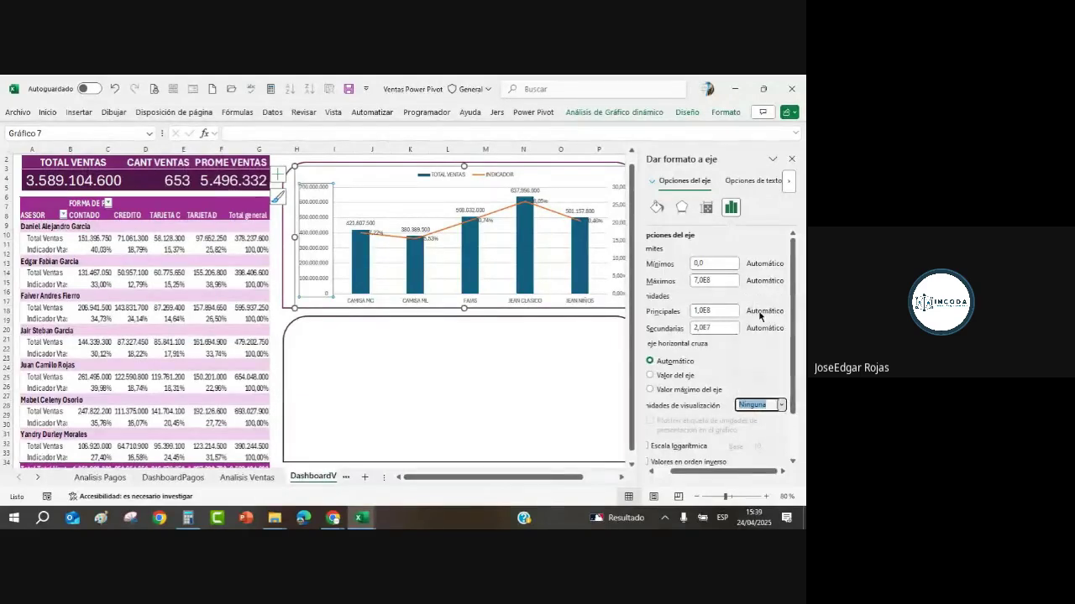
left_click(782, 405)
left_click(749, 347)
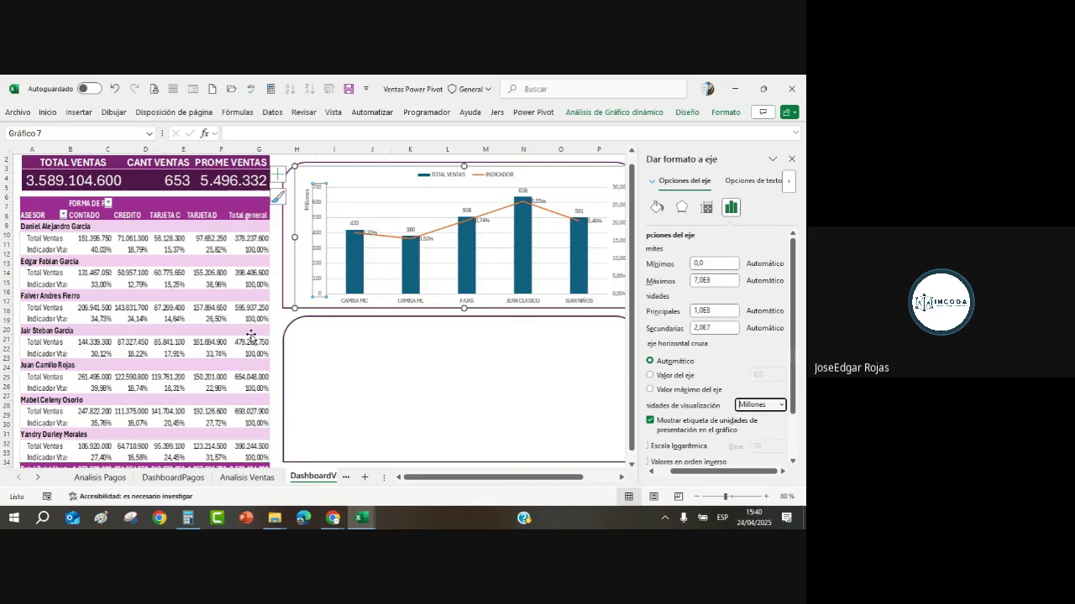
Centre the TOTAL VENTAS data labels inside the columns of the product chart.
left_click(356, 227)
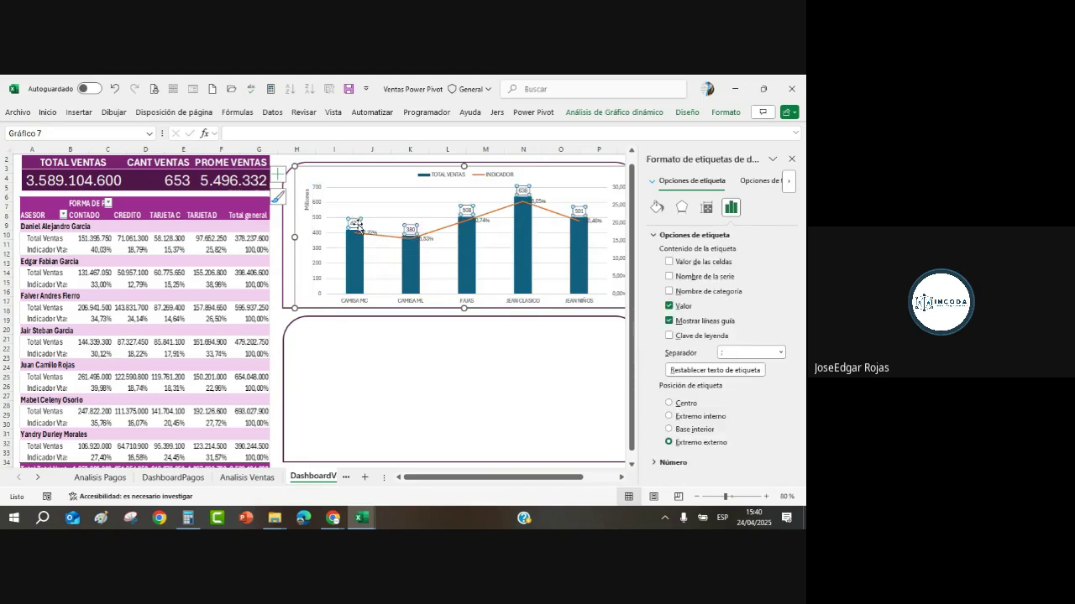
left_click(790, 159)
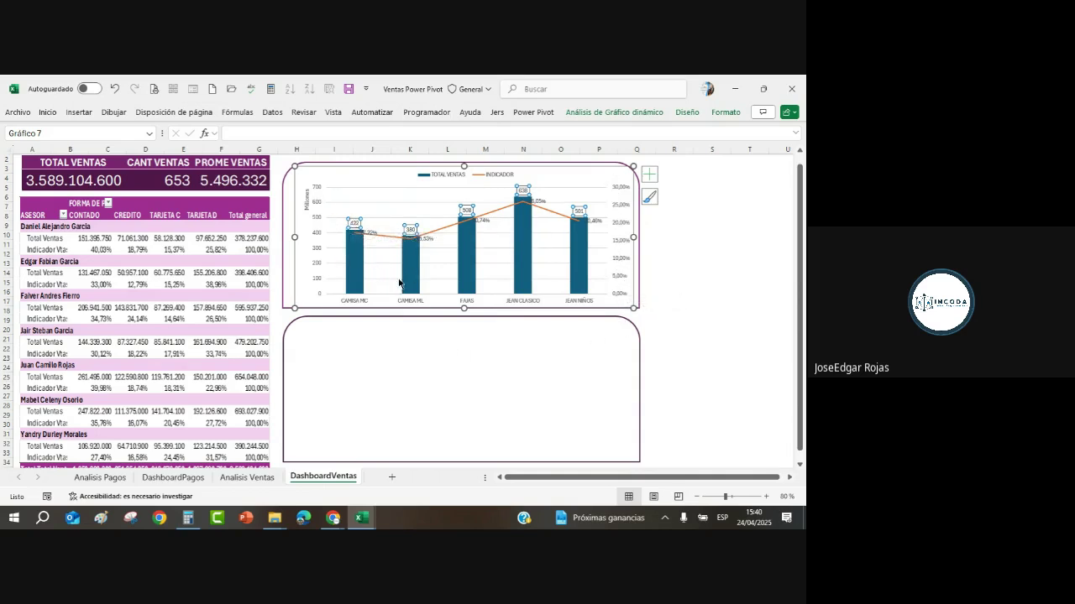
left_click(650, 175)
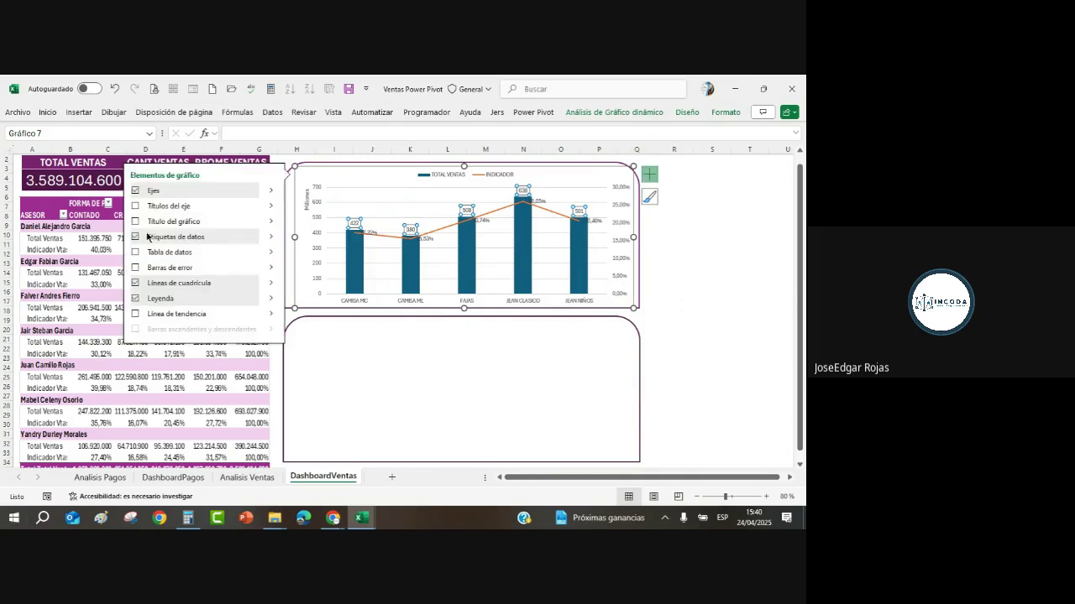
left_click(271, 237)
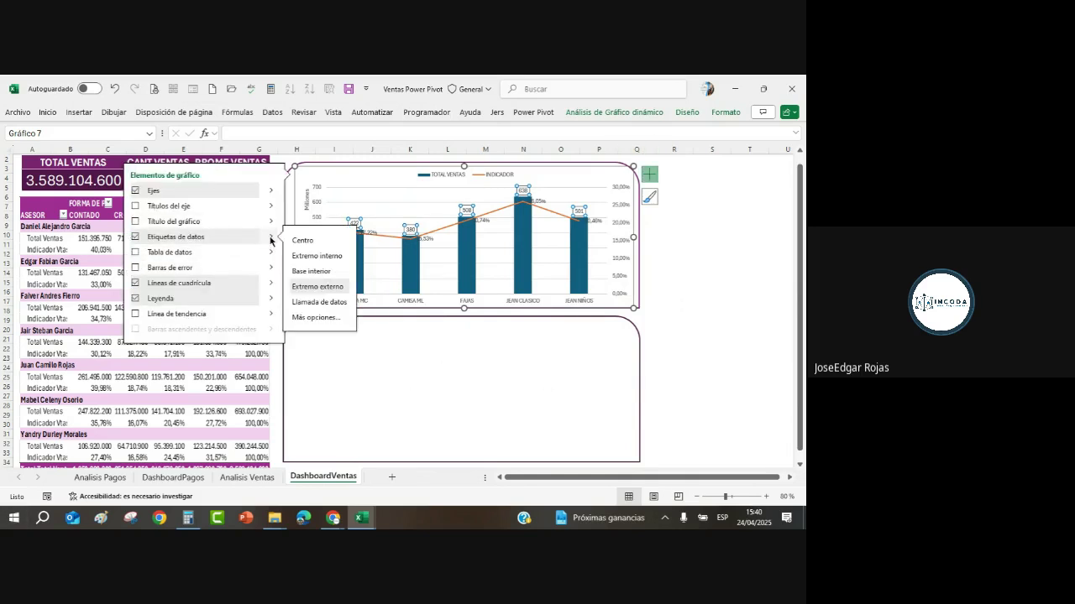
left_click(298, 244)
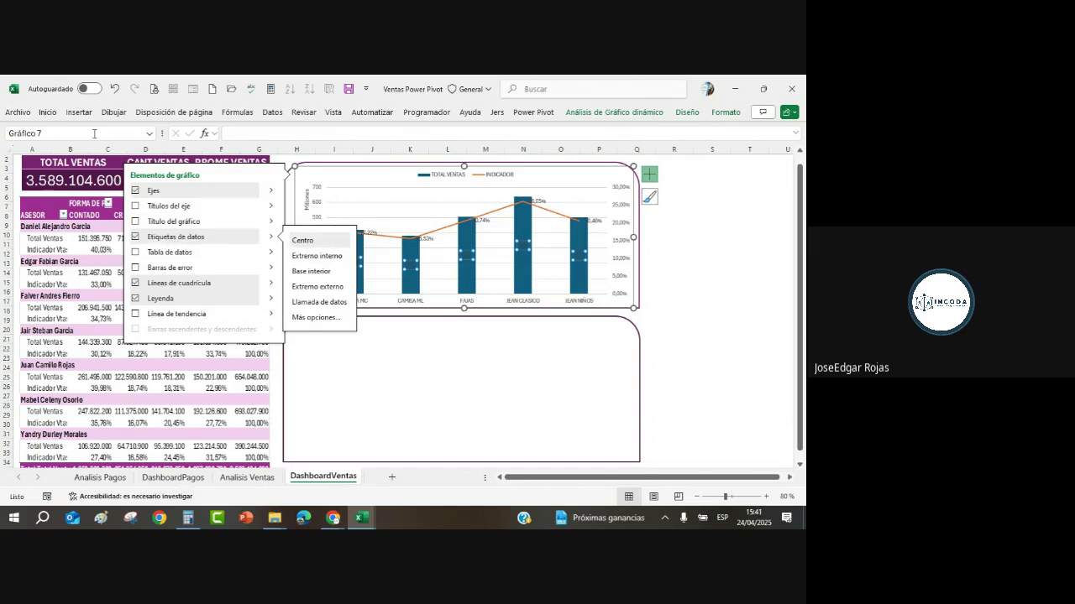
Make the TOTAL VENTAS data labels white and bold.
left_click(48, 112)
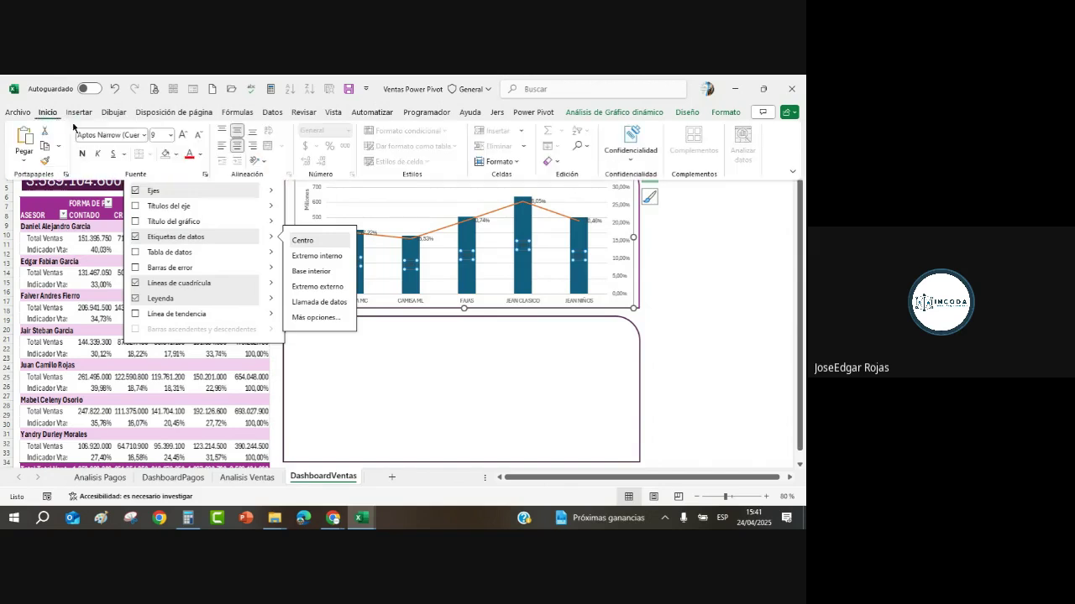
left_click(200, 155)
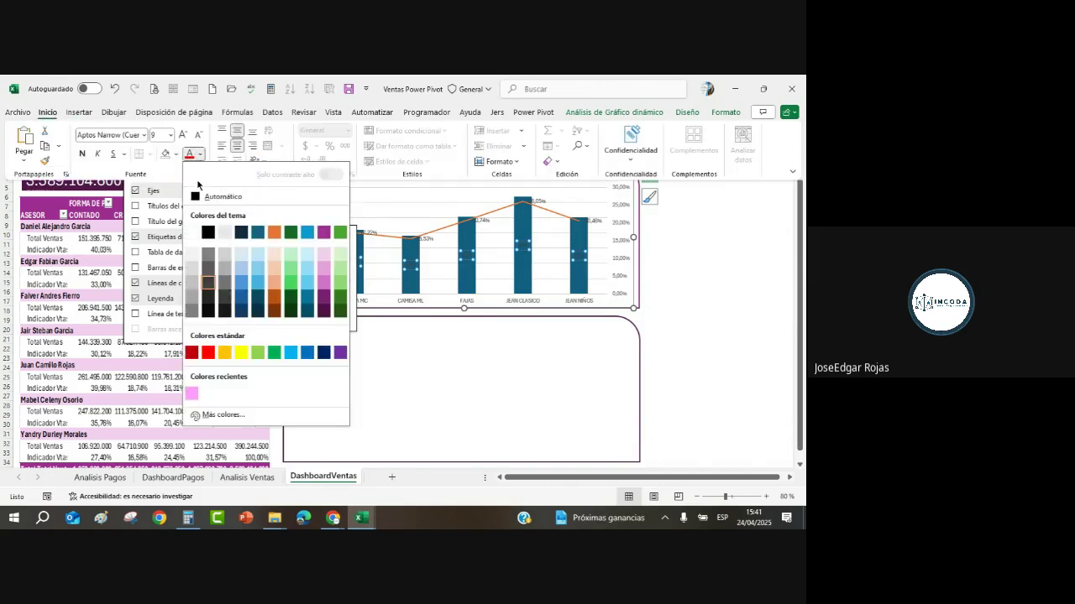
left_click(194, 235)
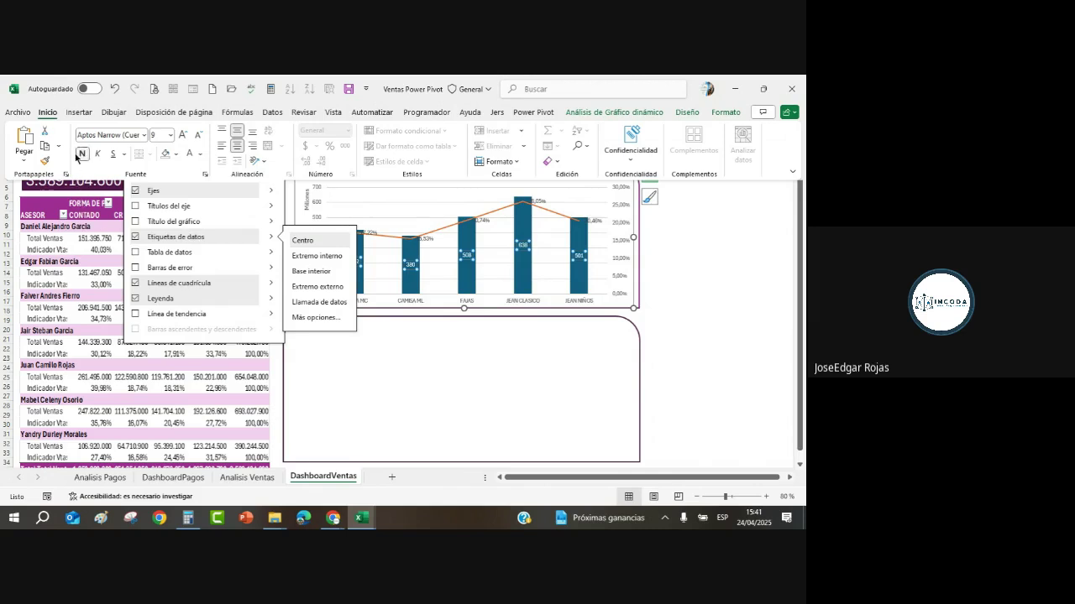
left_click(77, 156)
left_click(697, 305)
left_click(697, 302)
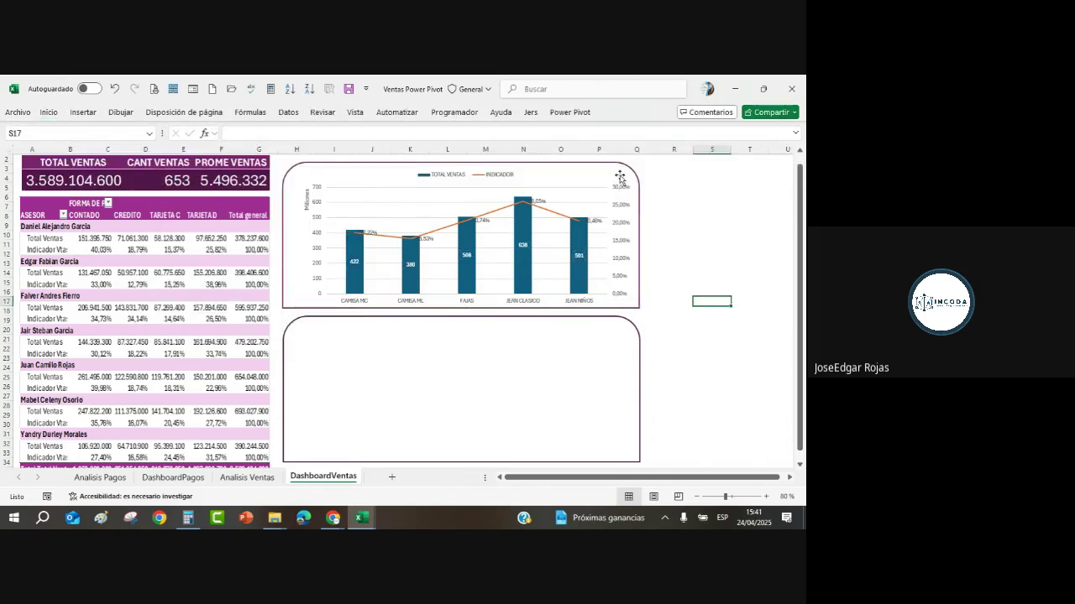
Remove the gridlines from the product chart.
left_click(593, 184)
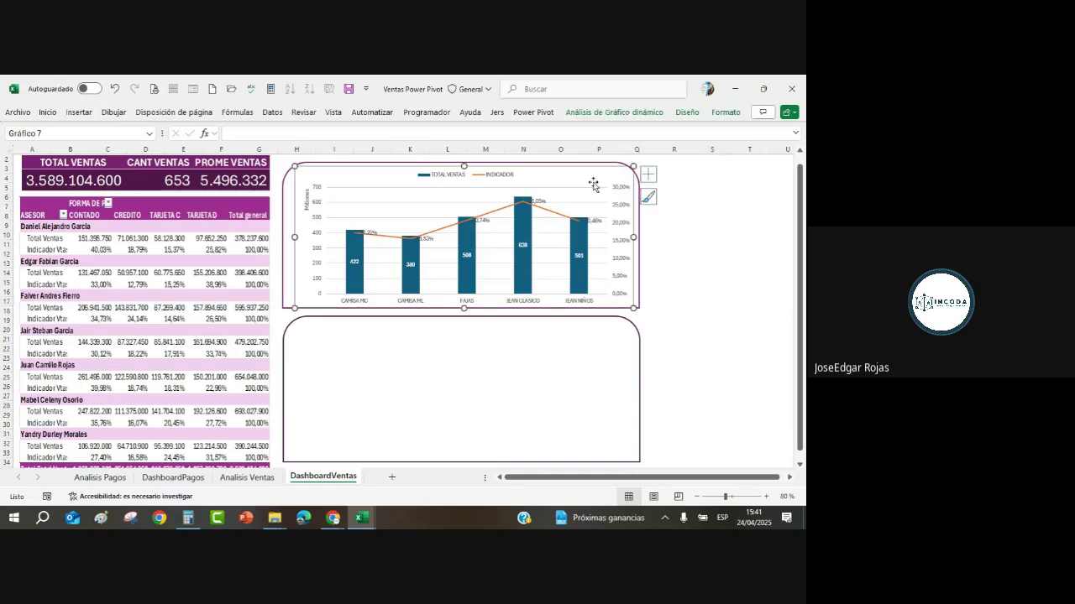
left_click(648, 174)
left_click(140, 284)
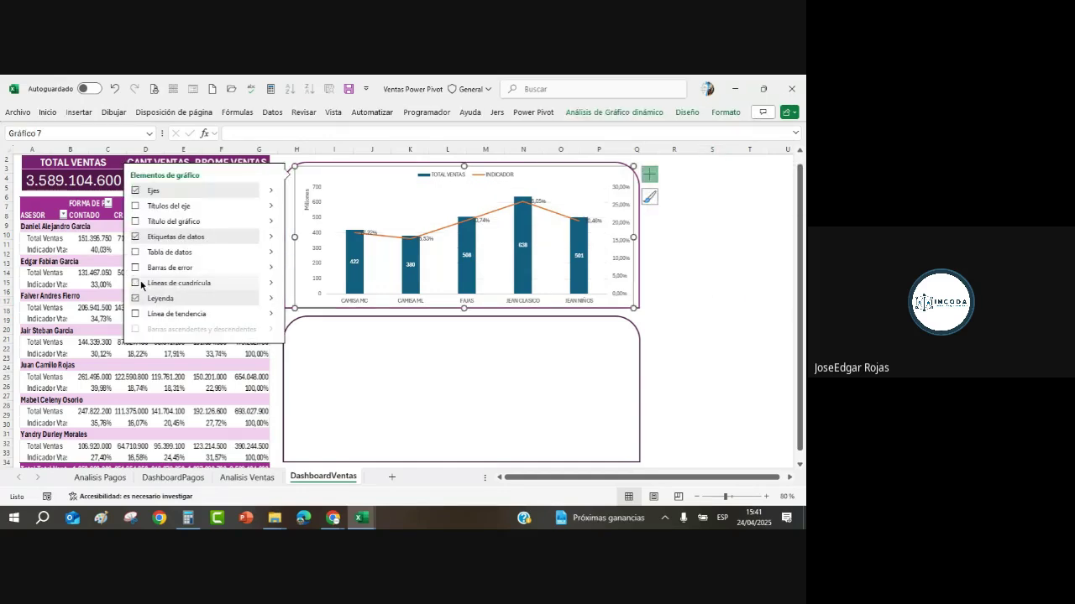
left_click(762, 293)
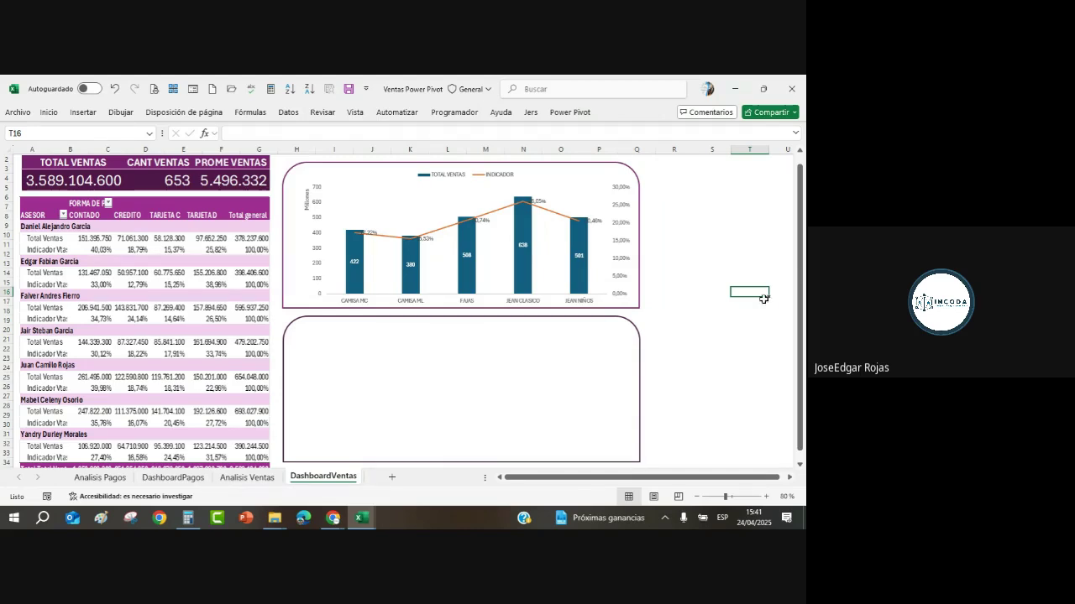
Set the gap width of the TOTAL VENTAS columns to 80%.
left_click(522, 289)
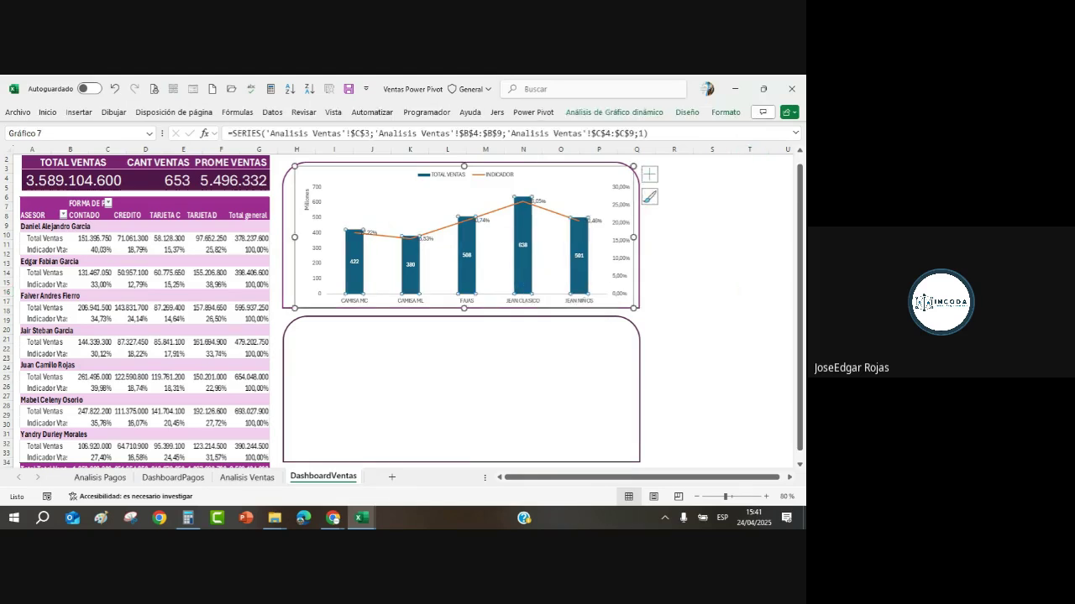
key("ctrl+1")
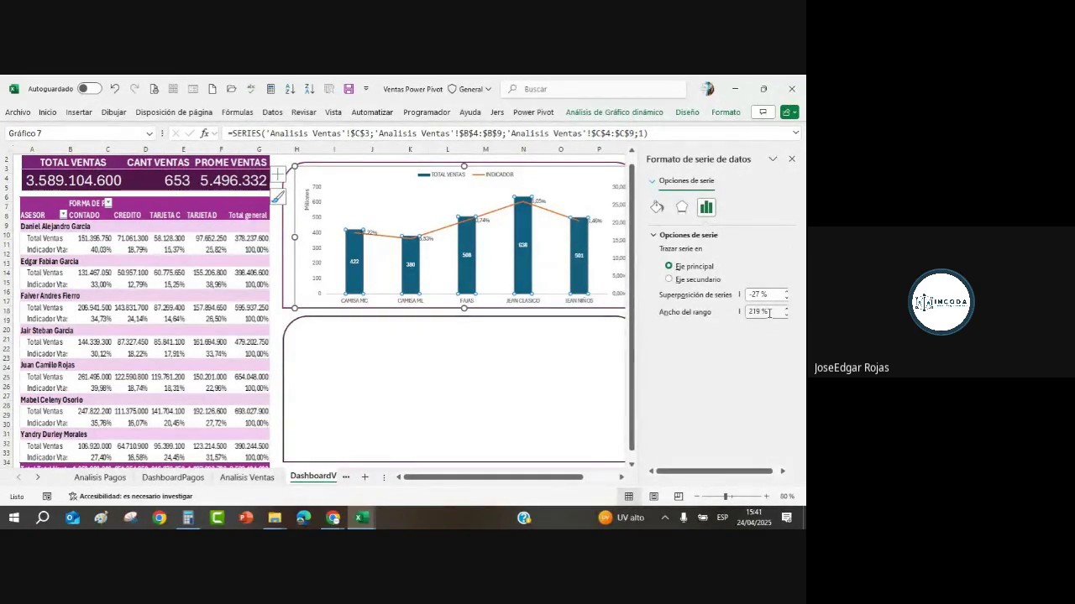
left_click_drag(769, 313, 699, 311)
type("80")
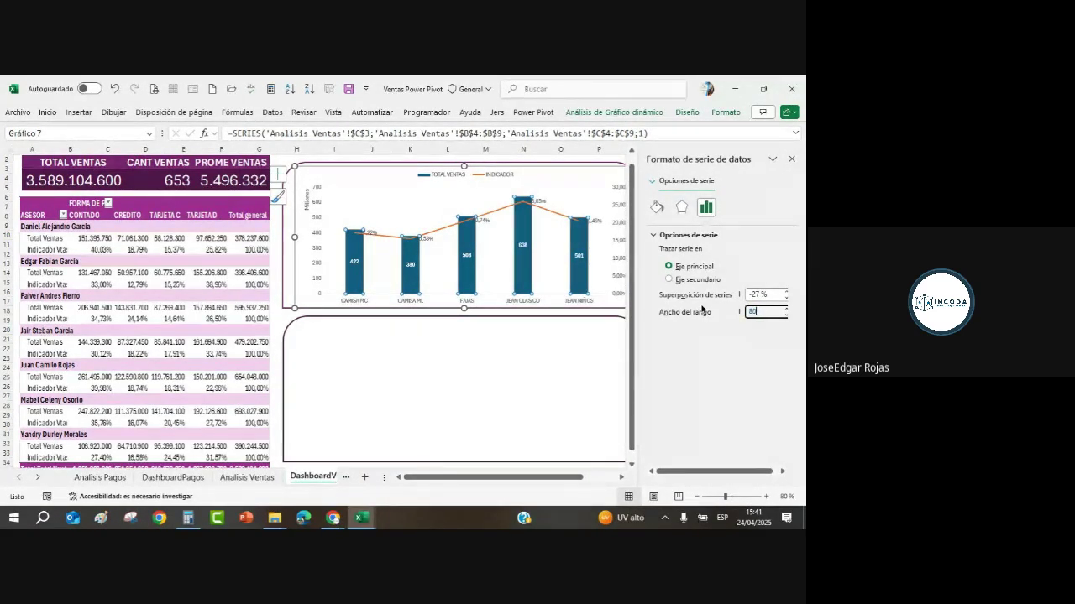
key("Return")
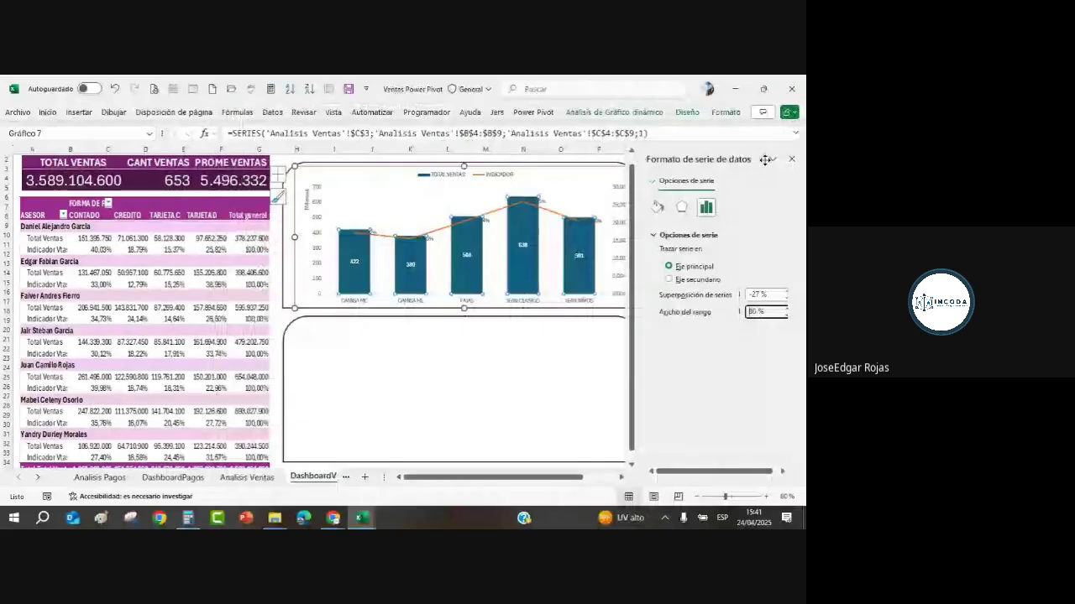
left_click(791, 158)
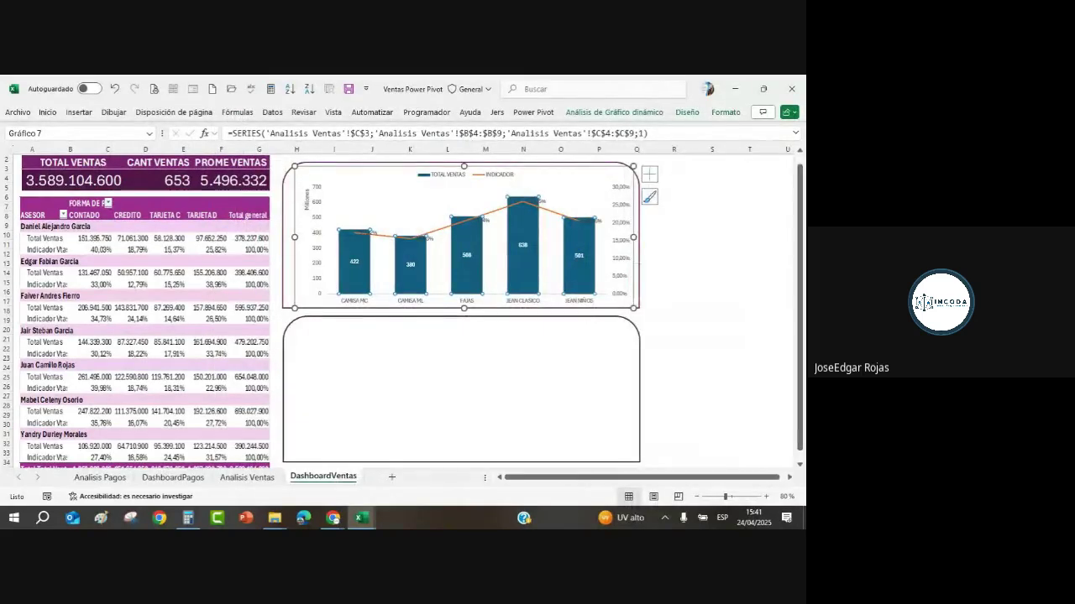
Fill the TOTAL VENTAS columns with the second-darkest shade of the purple theme colour.
left_click(49, 115)
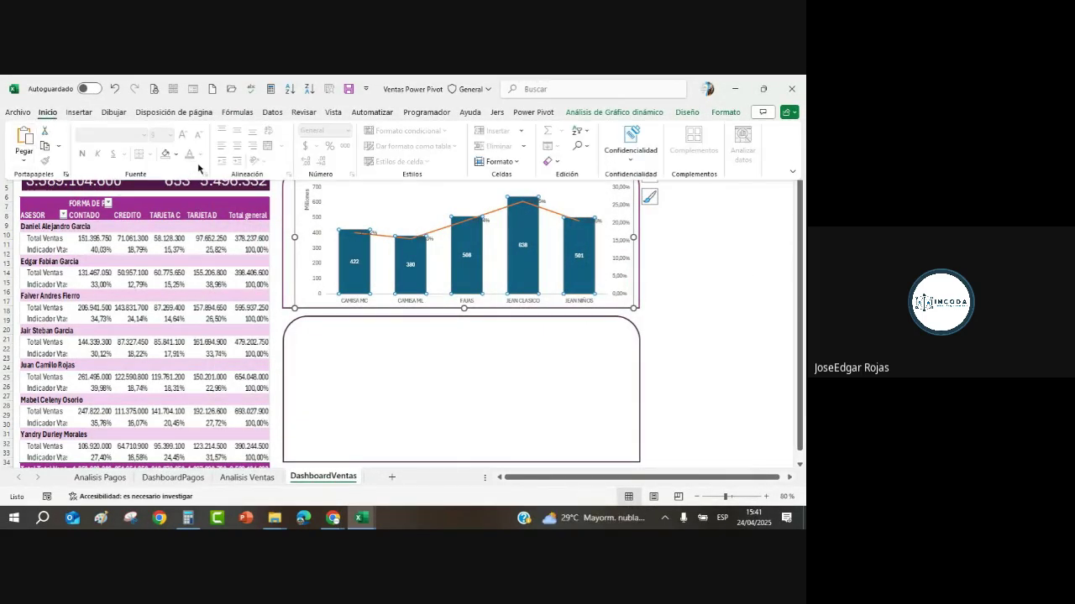
left_click(176, 157)
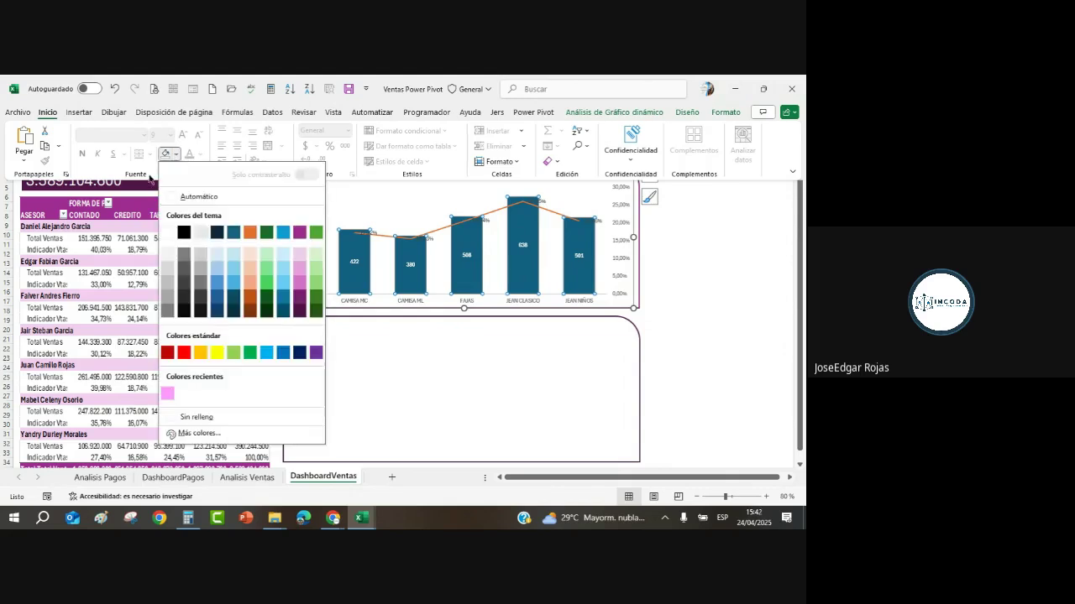
left_click(298, 300)
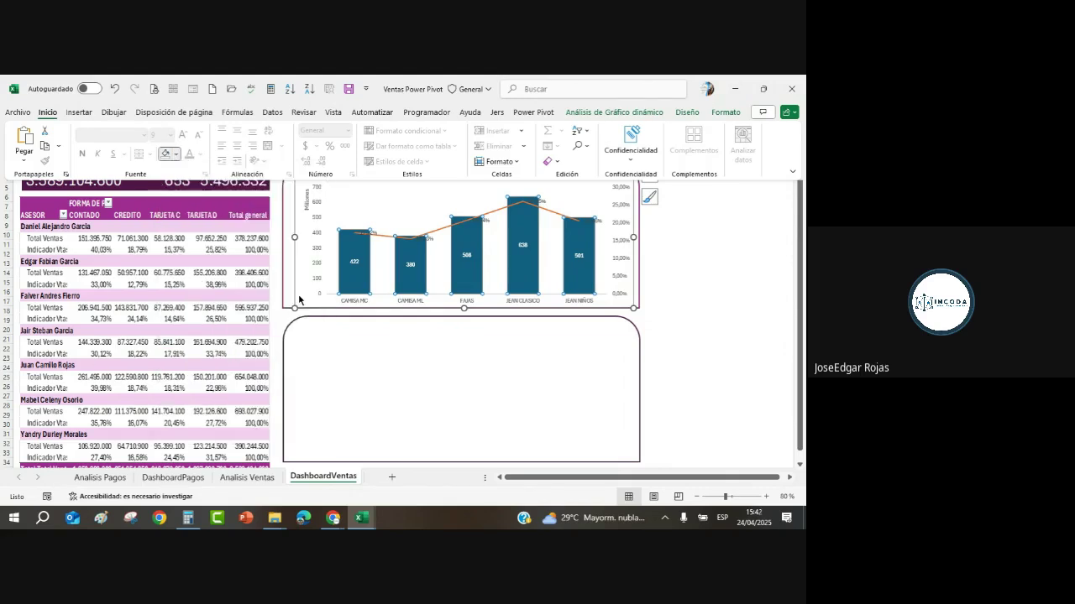
left_click(502, 396)
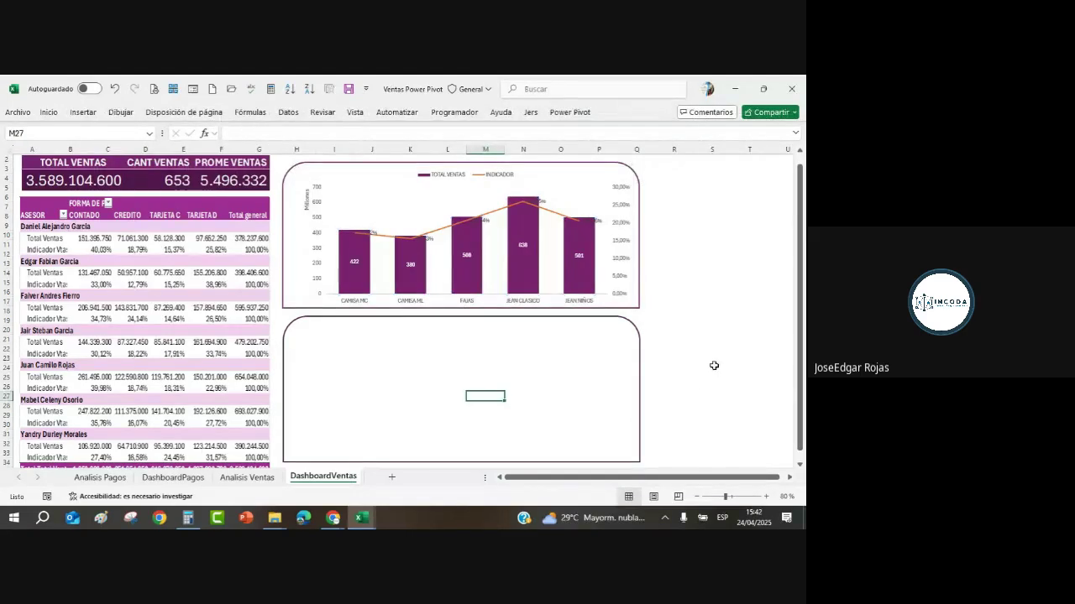
left_click(418, 288)
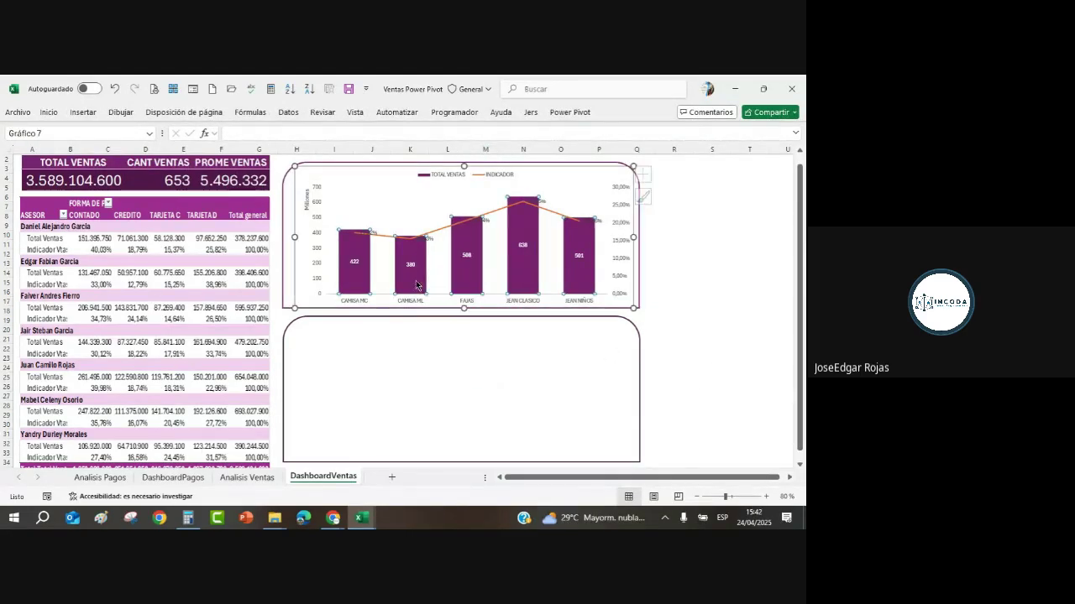
left_click(48, 112)
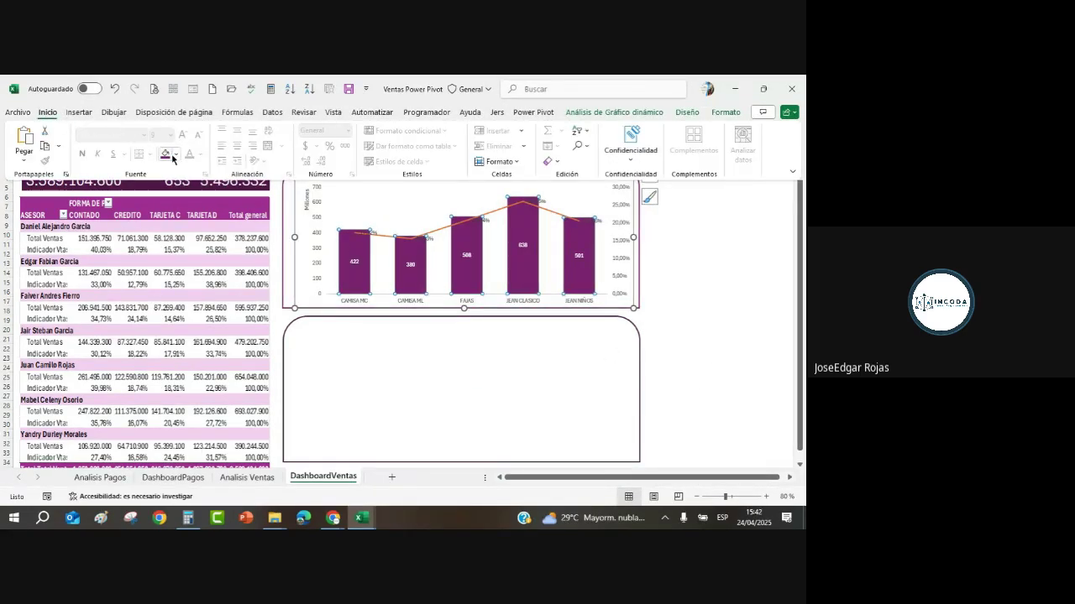
left_click(417, 413)
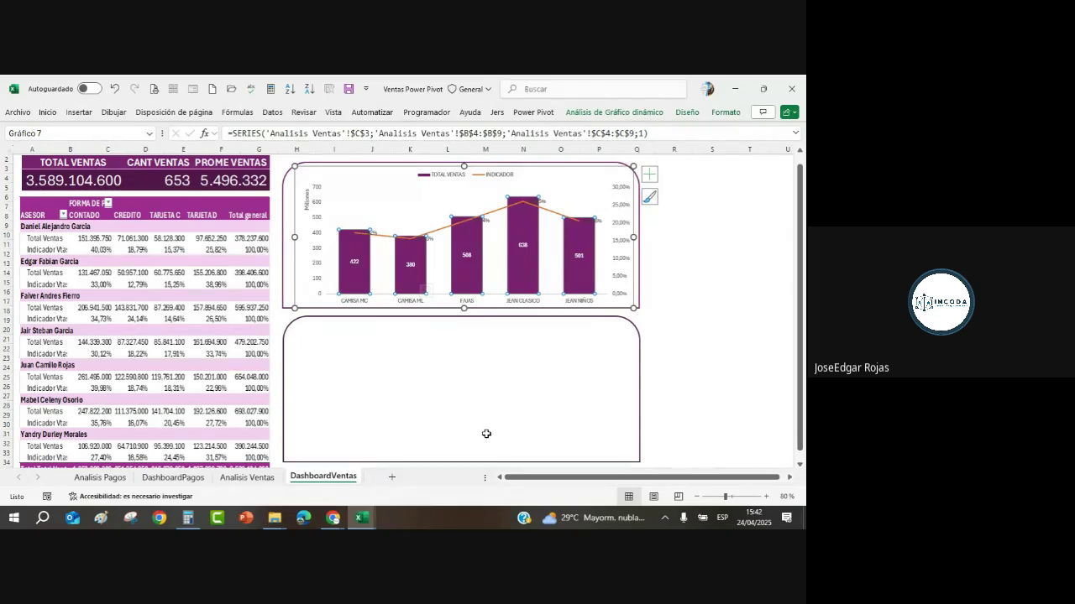
left_click(476, 409)
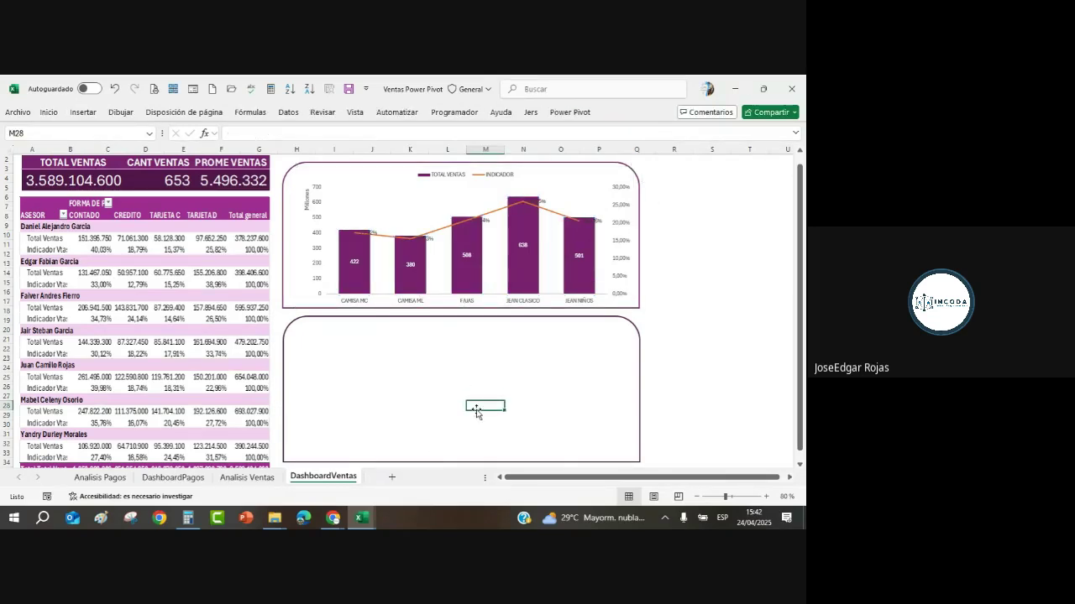
Position the INDICADOR data labels above the line's points in the product chart.
left_click(430, 242)
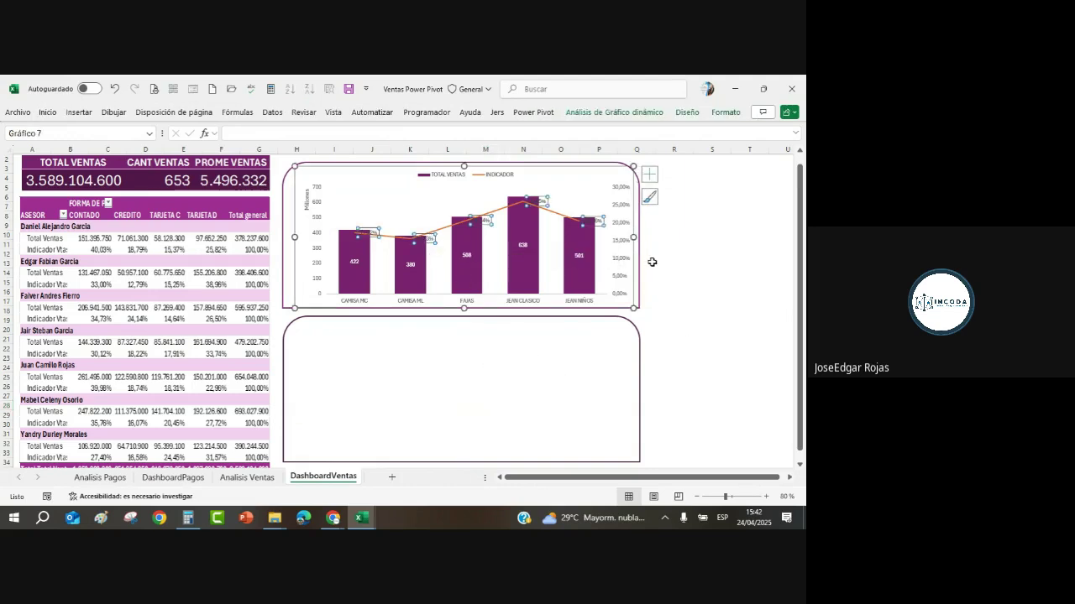
left_click(650, 178)
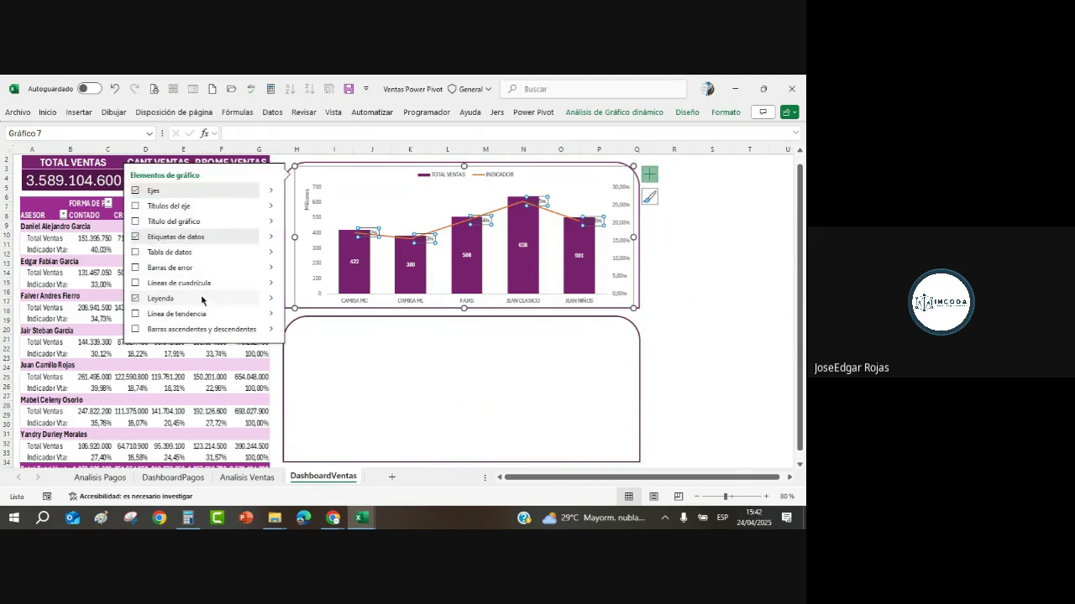
left_click(271, 238)
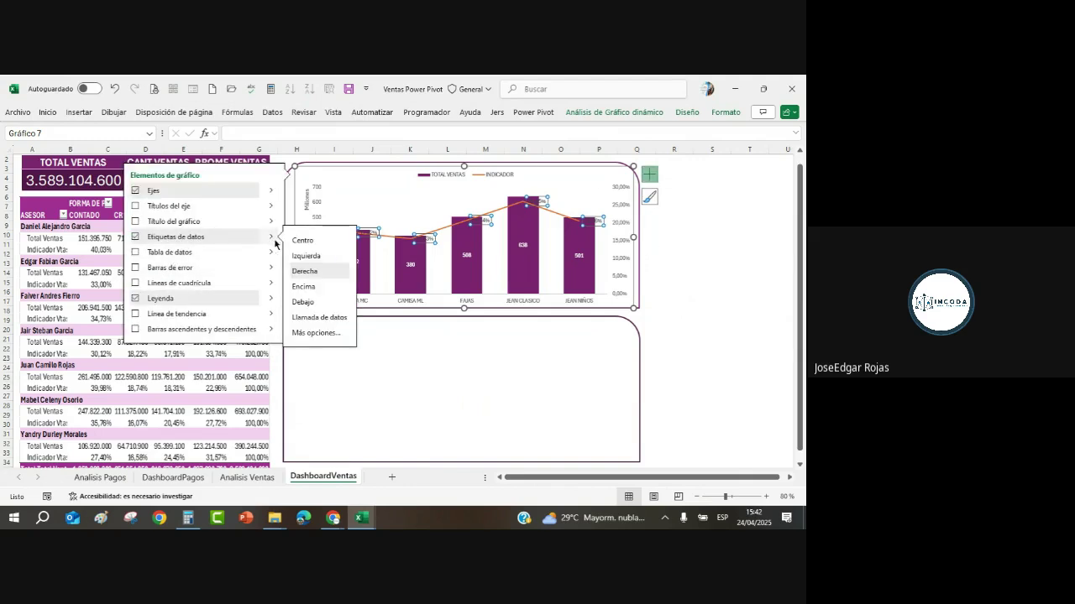
left_click(312, 288)
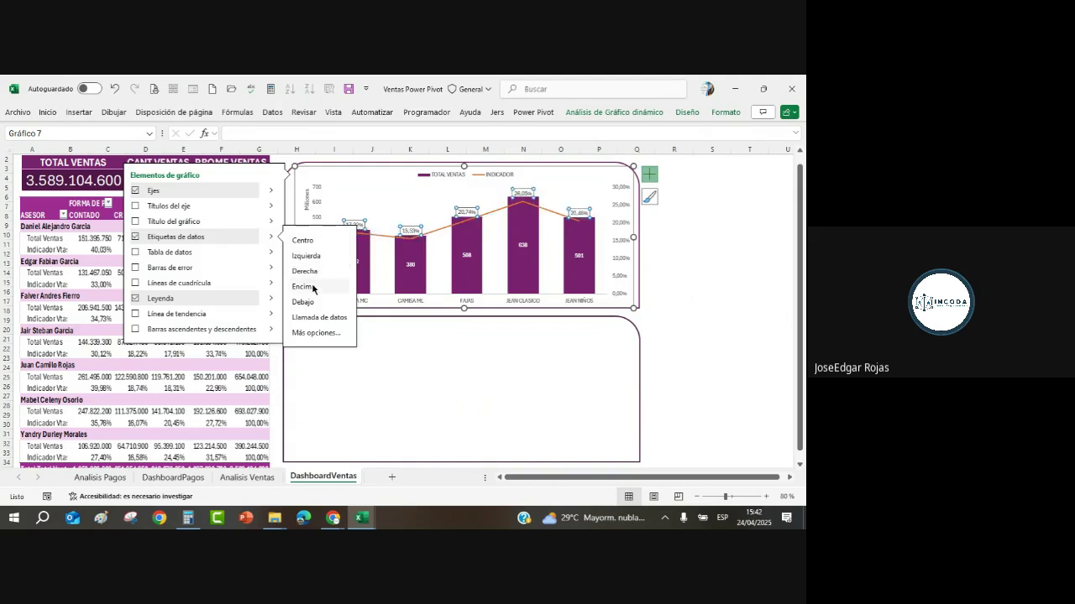
Enlarge the INDICADOR data labels to 10.5 pt and make them bold.
left_click(47, 112)
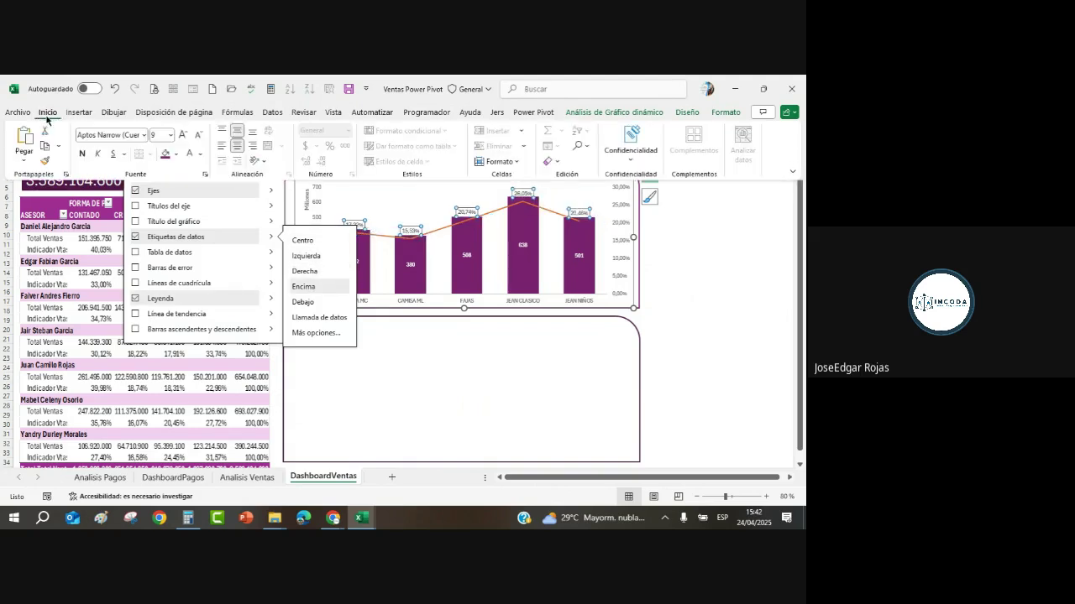
left_click(184, 136)
left_click(185, 136)
left_click(84, 154)
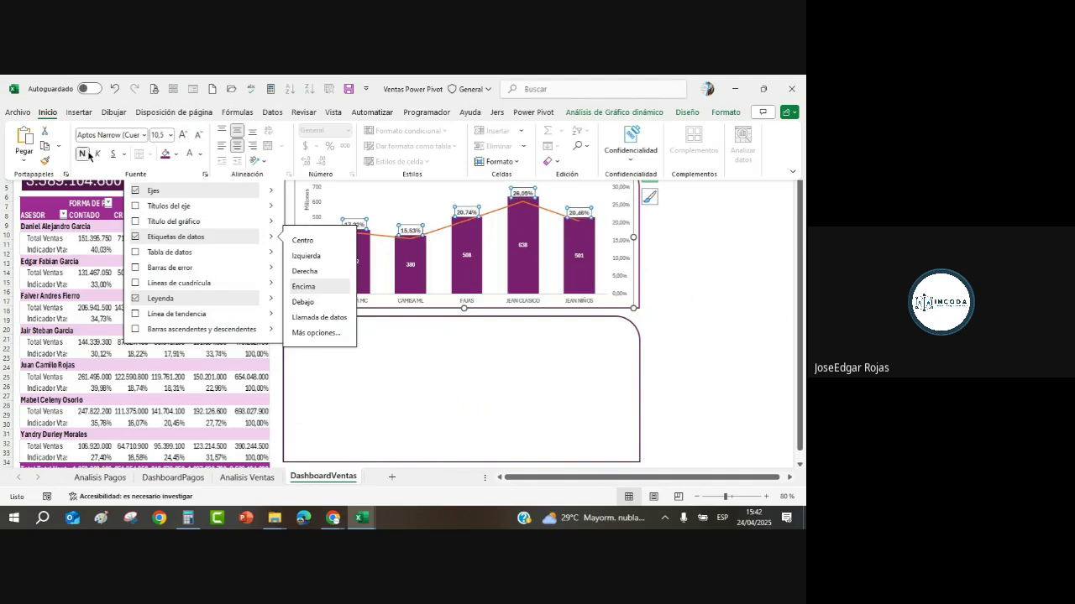
left_click(683, 302)
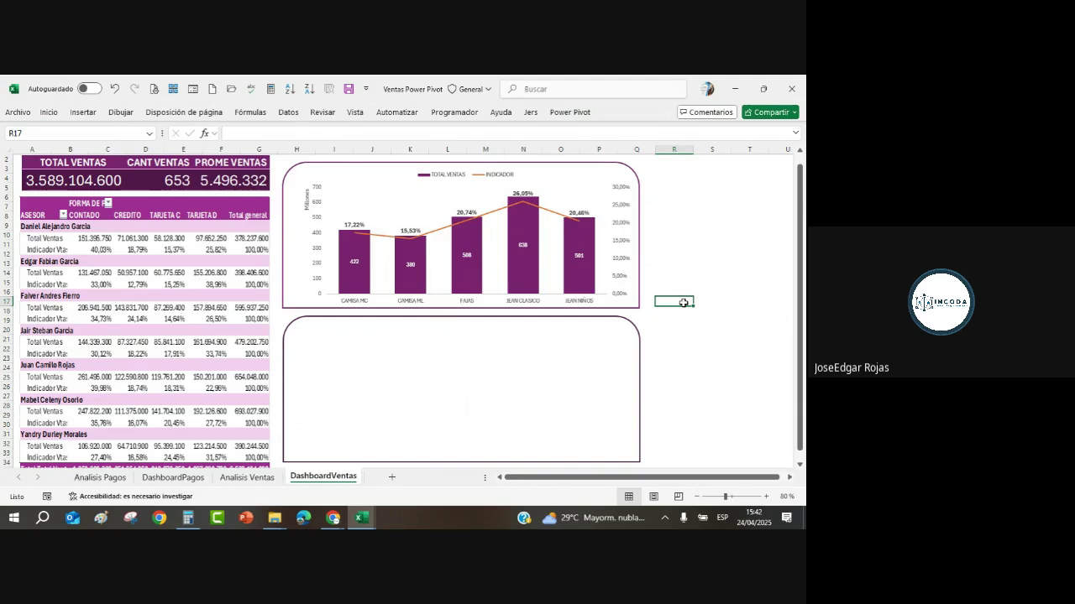
Make the INDICADOR line of the product chart dashed and colour it standard orange-yellow.
left_click(500, 211)
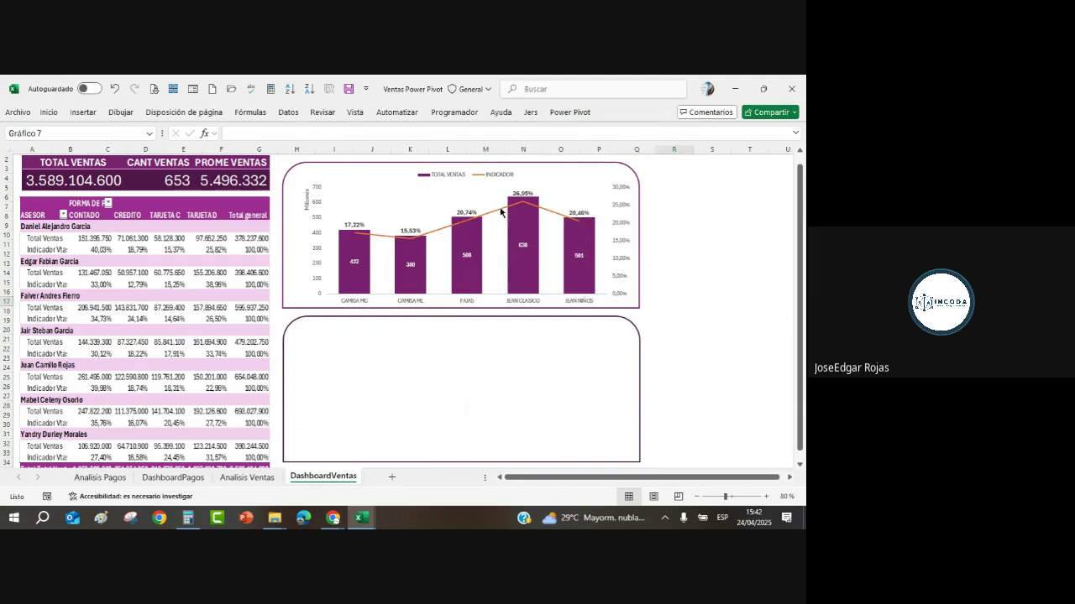
left_click(501, 211)
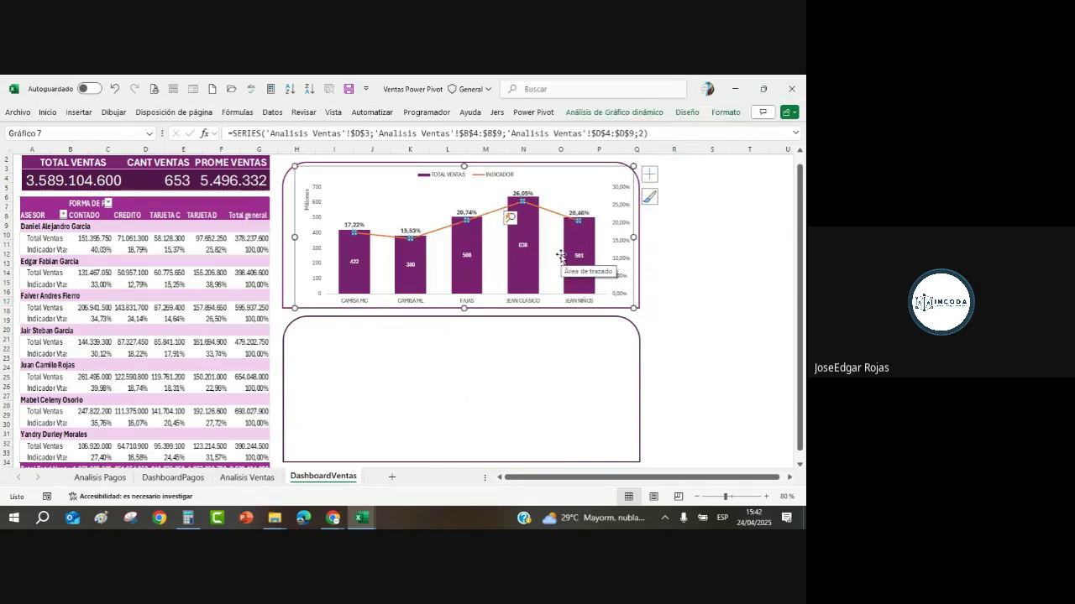
key("ctrl+1")
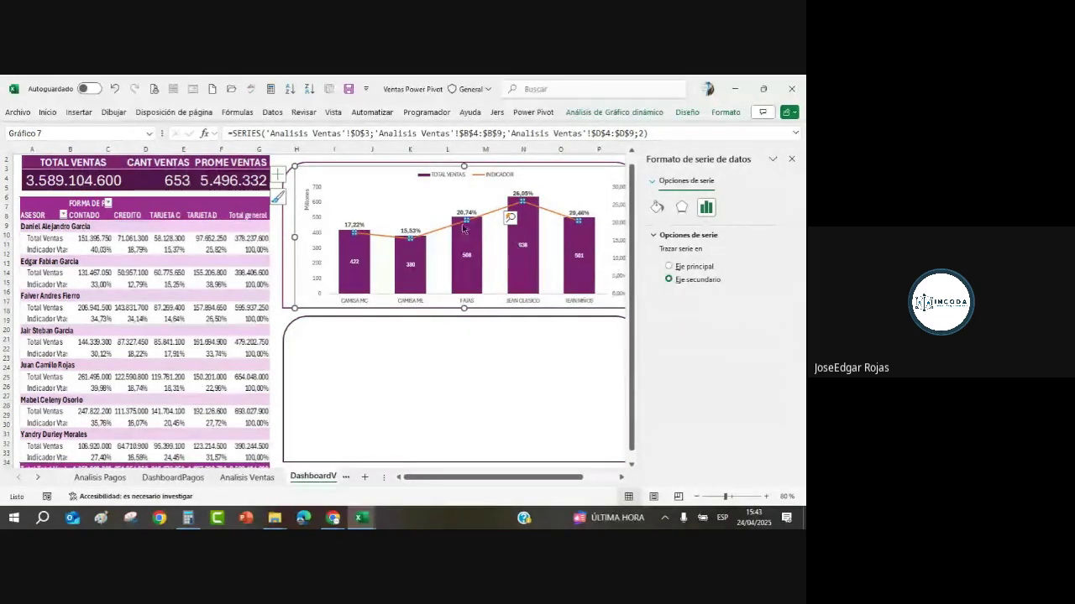
left_click(657, 210)
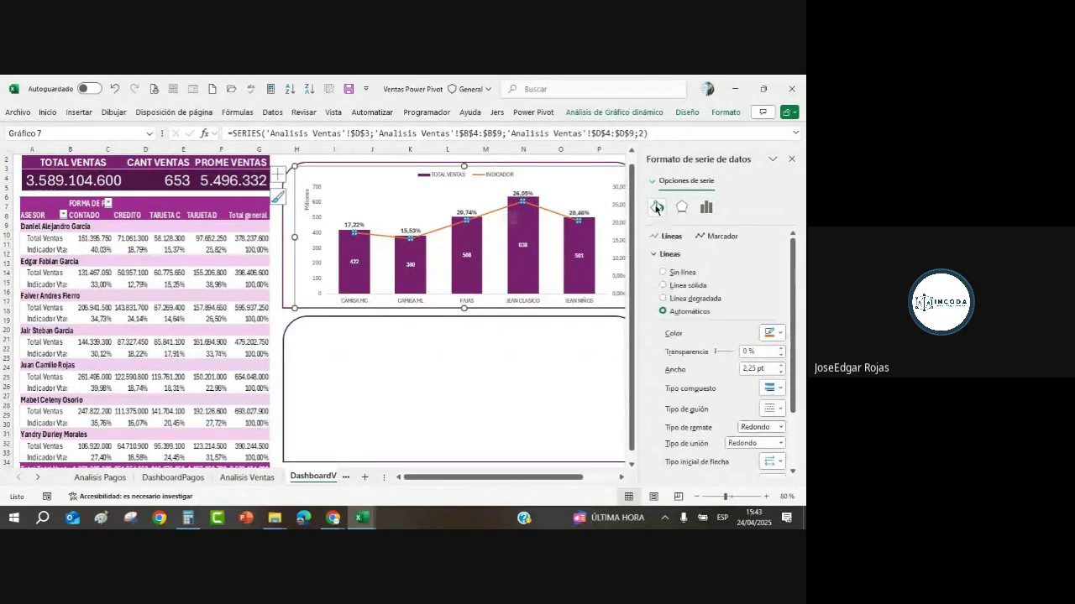
left_click(770, 409)
left_click(760, 336)
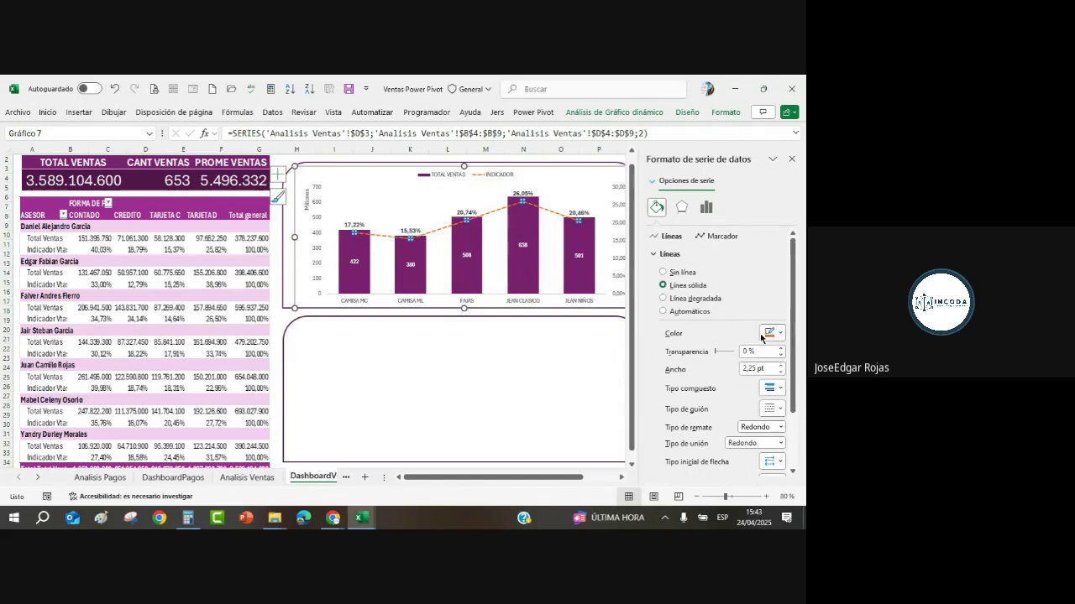
left_click(780, 336)
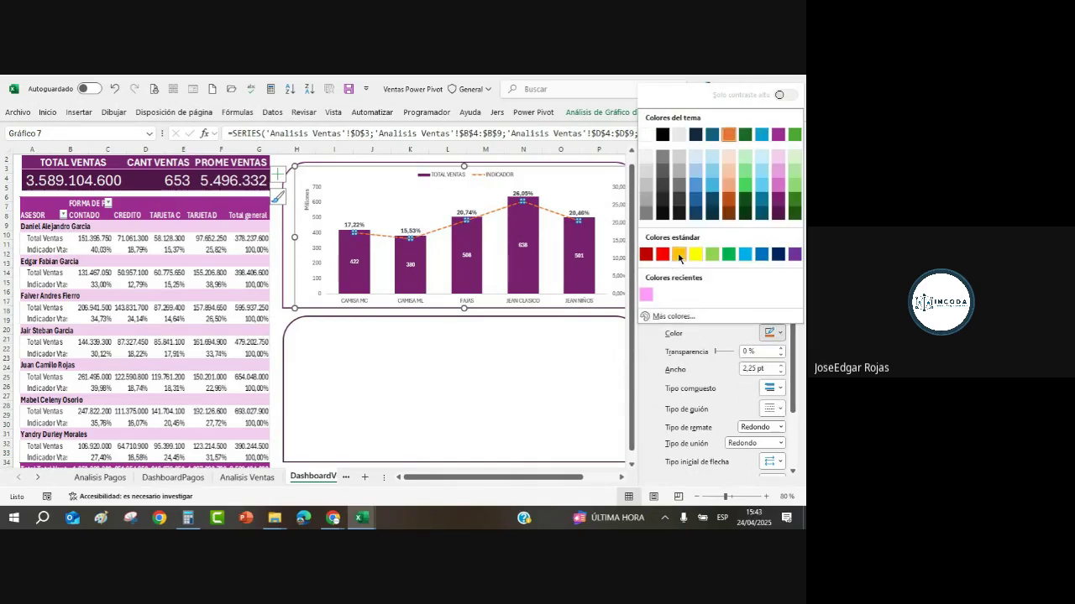
left_click(679, 254)
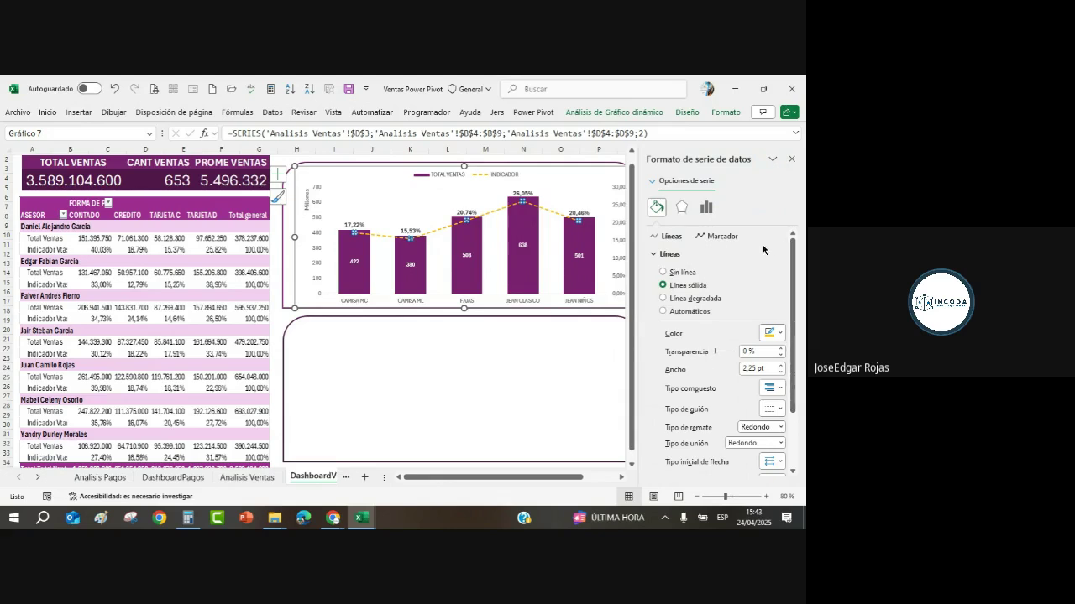
Add built-in square markers of size 8 to the INDICADOR line.
left_click(719, 239)
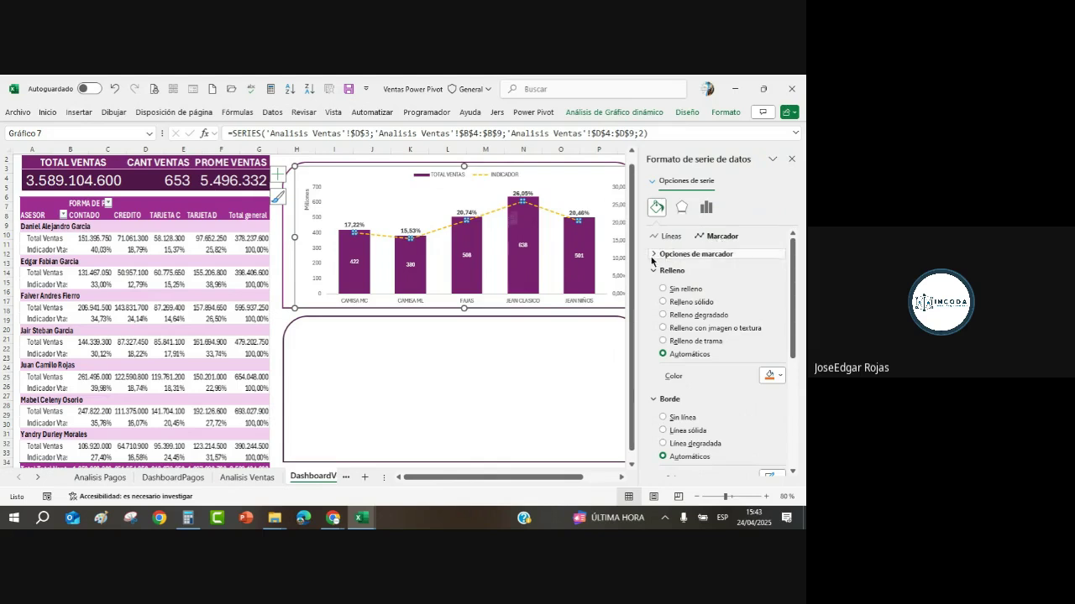
left_click(655, 255)
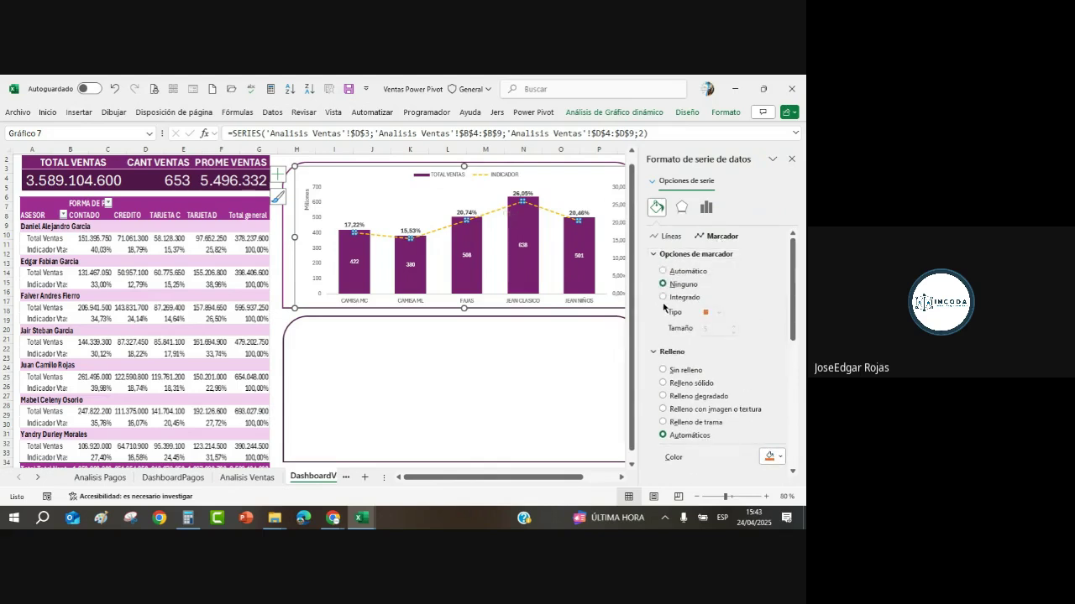
left_click(663, 298)
left_click(734, 326)
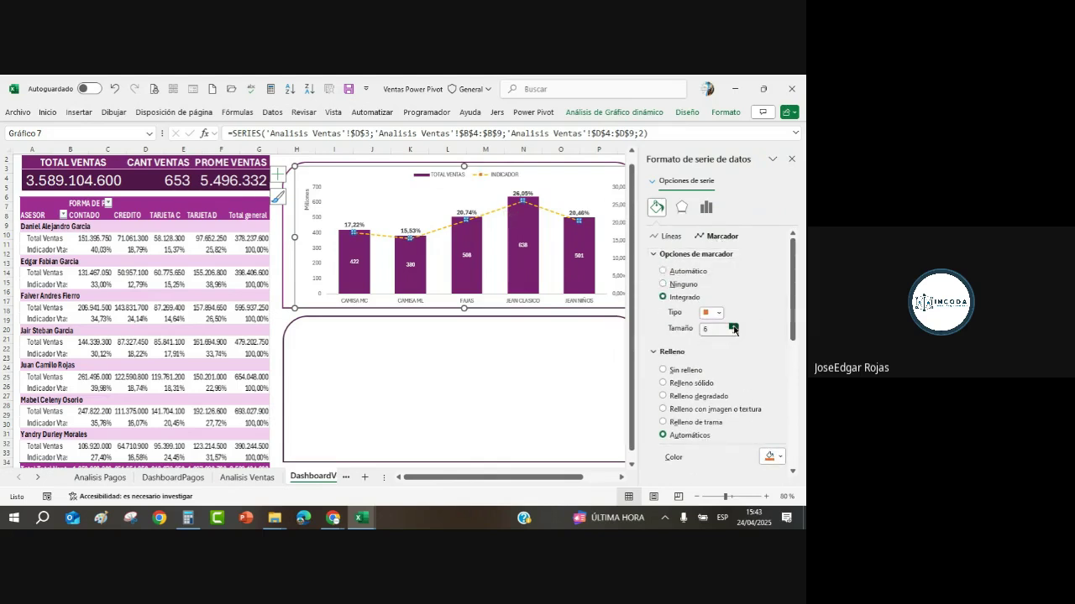
left_click(733, 326)
left_click(734, 326)
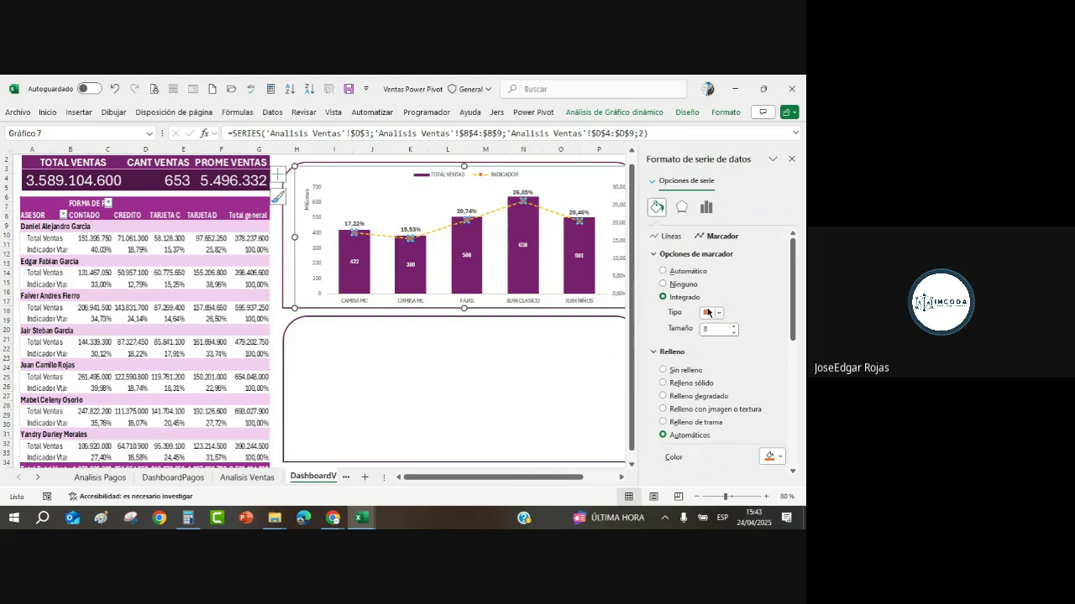
left_click(719, 313)
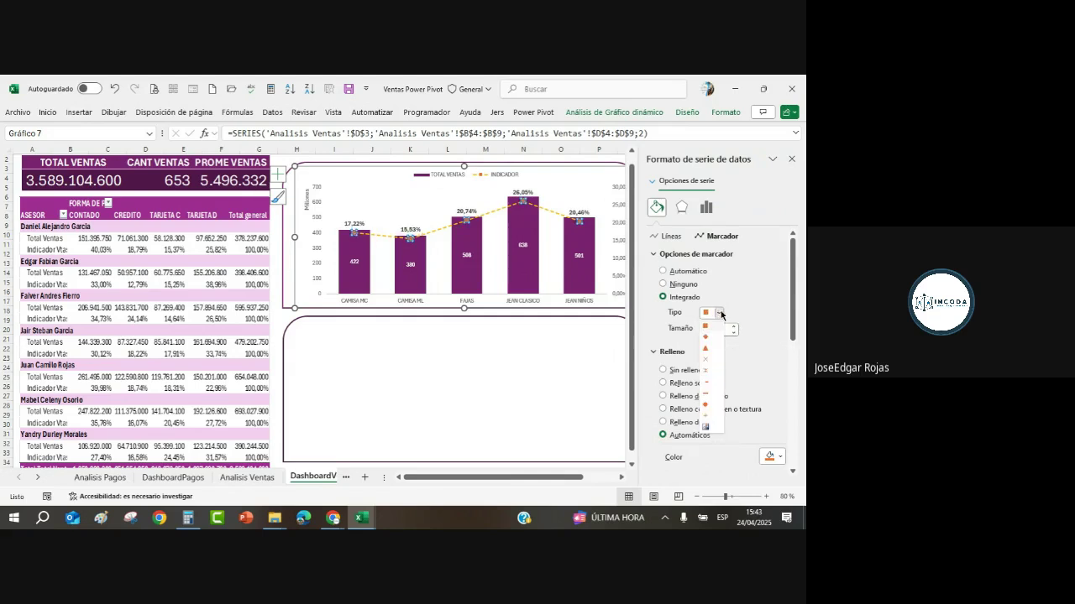
left_click(720, 313)
Fill the INDICADOR markers with solid standard yellow and close the series formatting options.
left_click(778, 457)
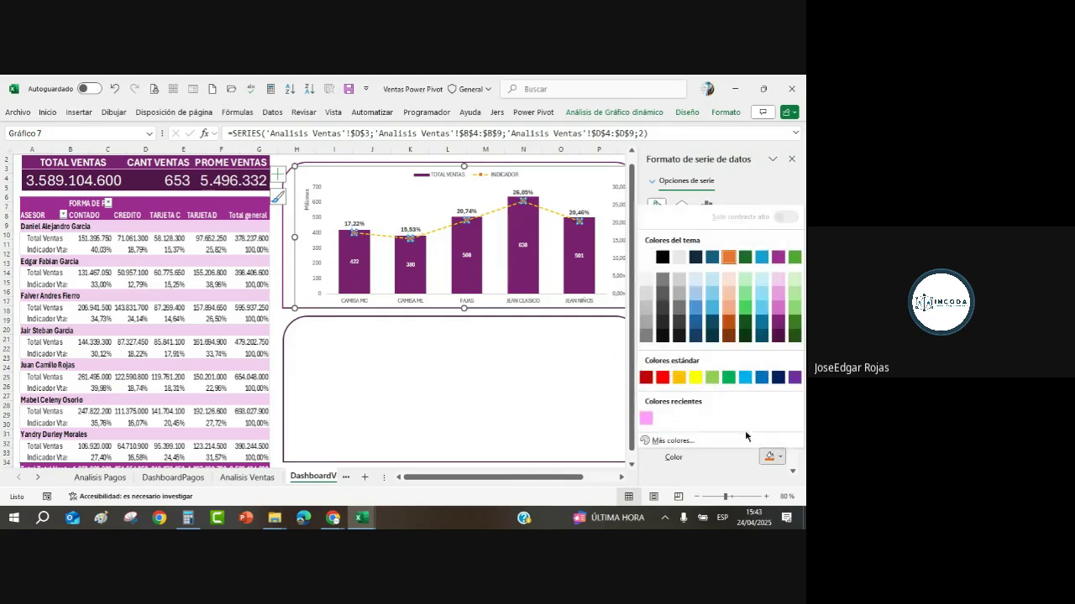
left_click(694, 378)
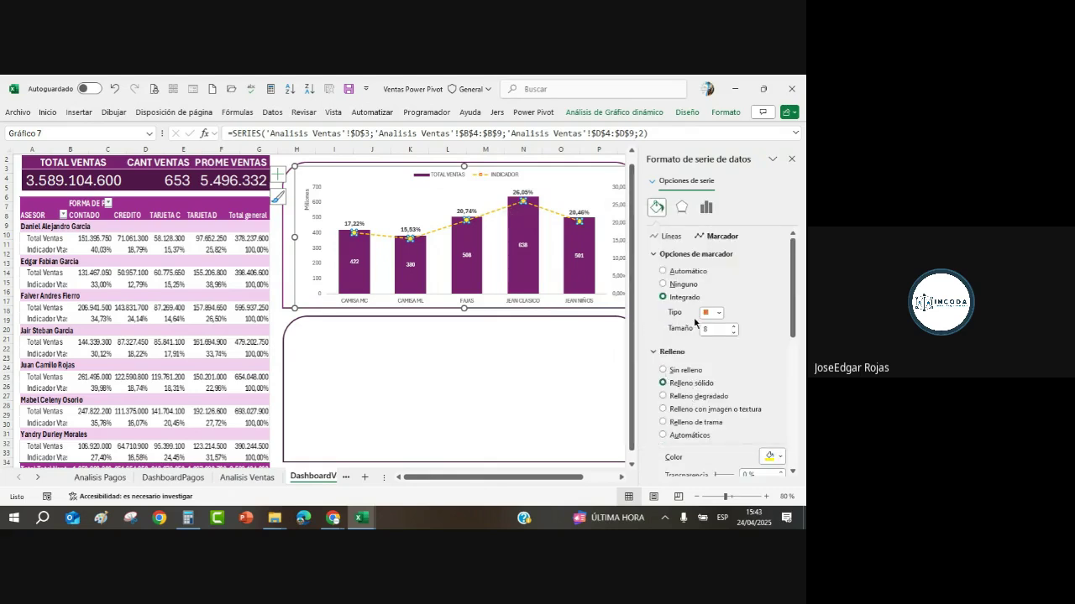
left_click(558, 377)
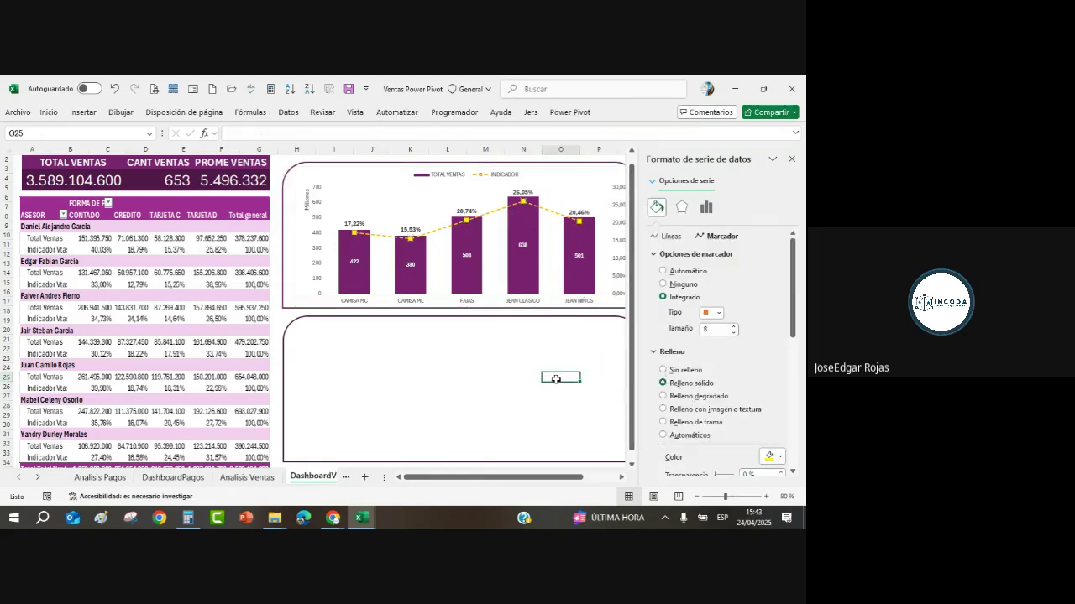
left_click(792, 161)
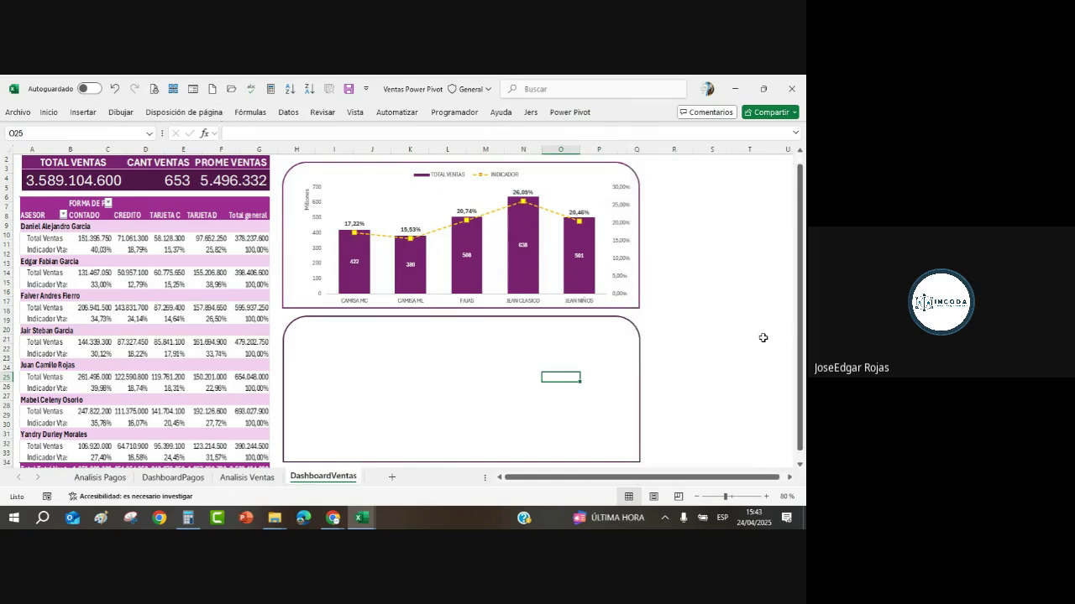
left_click(746, 337)
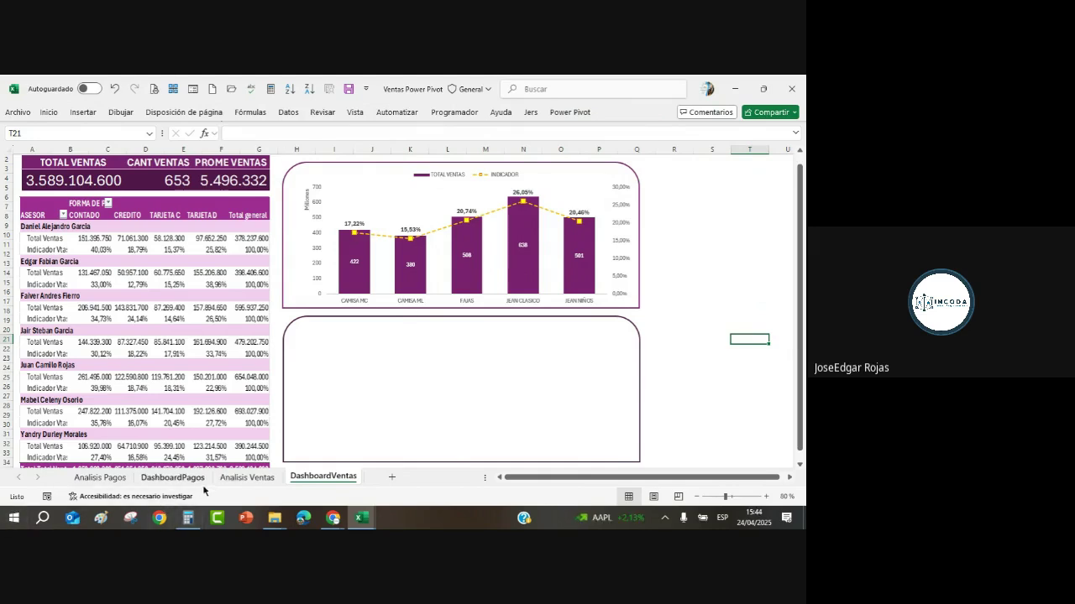
Copy the CLIENTES sales line chart from the Analisis Ventas sheet into the empty lower panel of DashboardVentas.
left_click(240, 477)
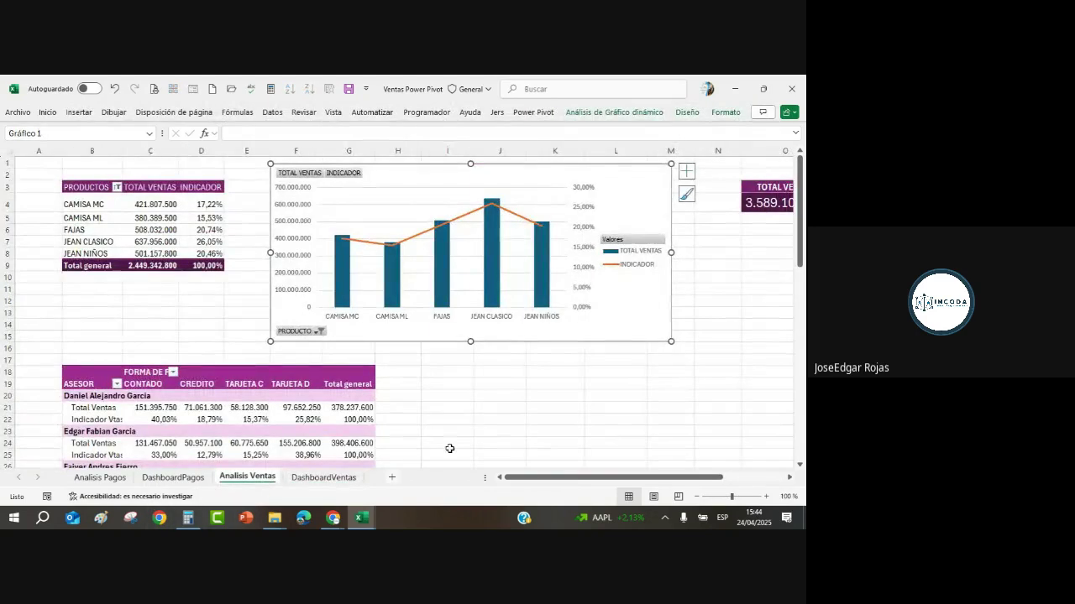
scroll(537, 373, "down", 8)
scroll(538, 374, "up", 5)
scroll(539, 379, "down", 10)
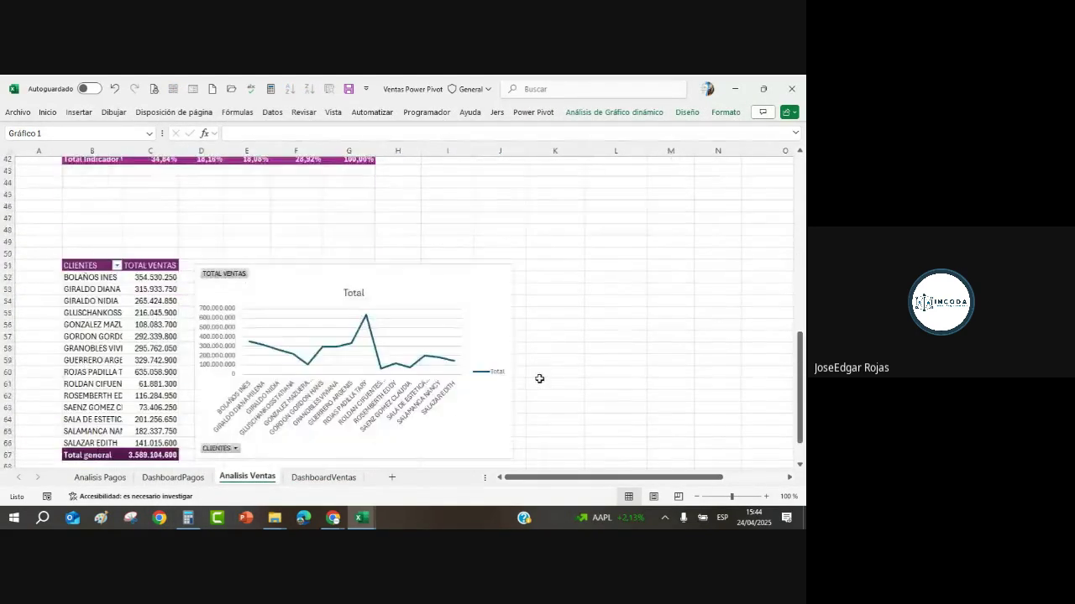
scroll(539, 379, "down", 6)
left_click(486, 241)
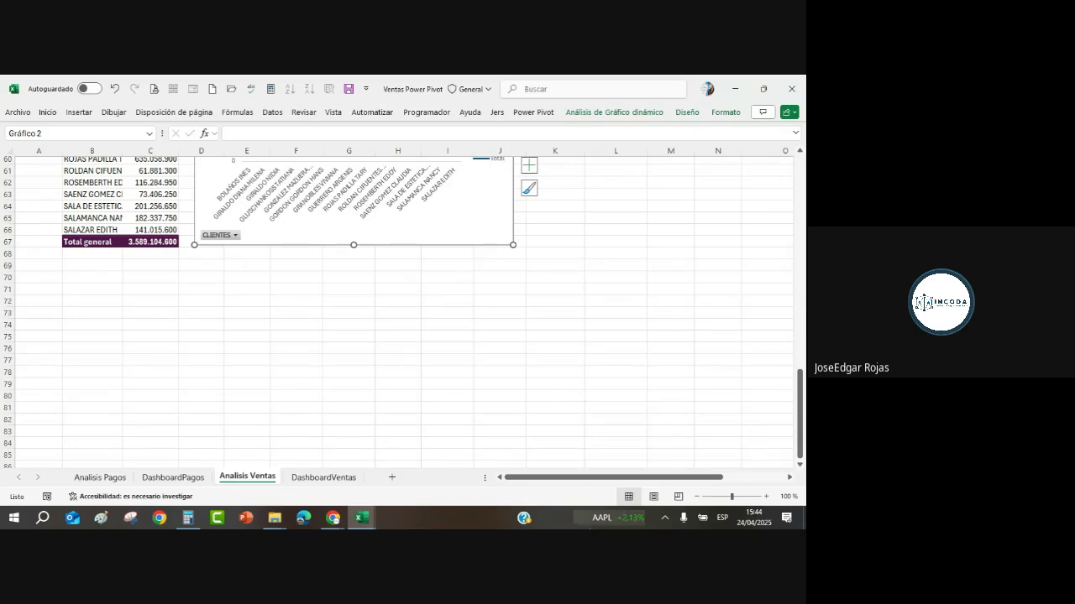
left_click(327, 478)
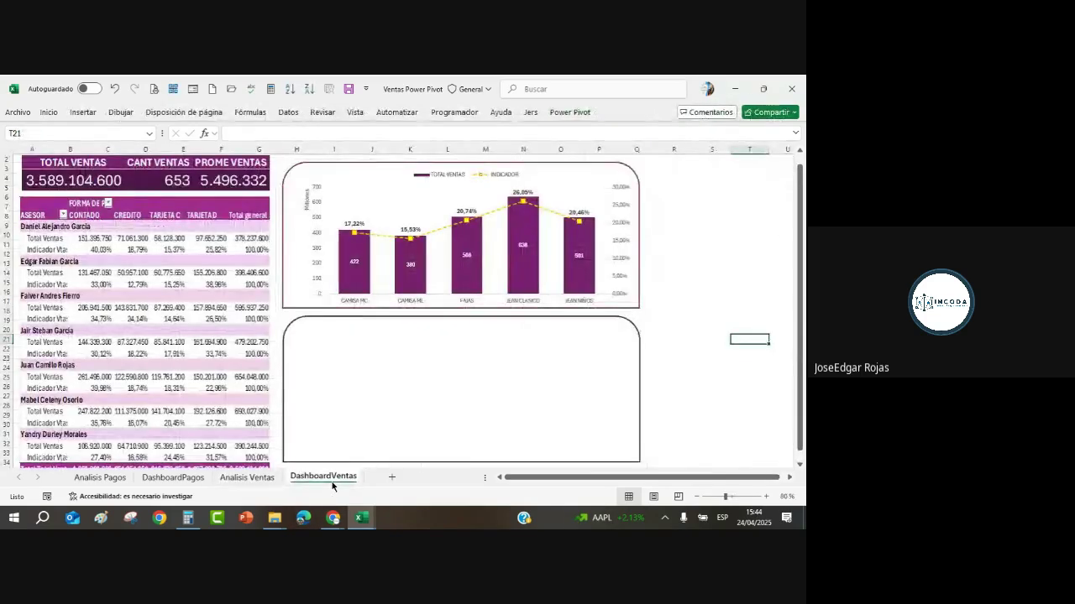
left_click(343, 359)
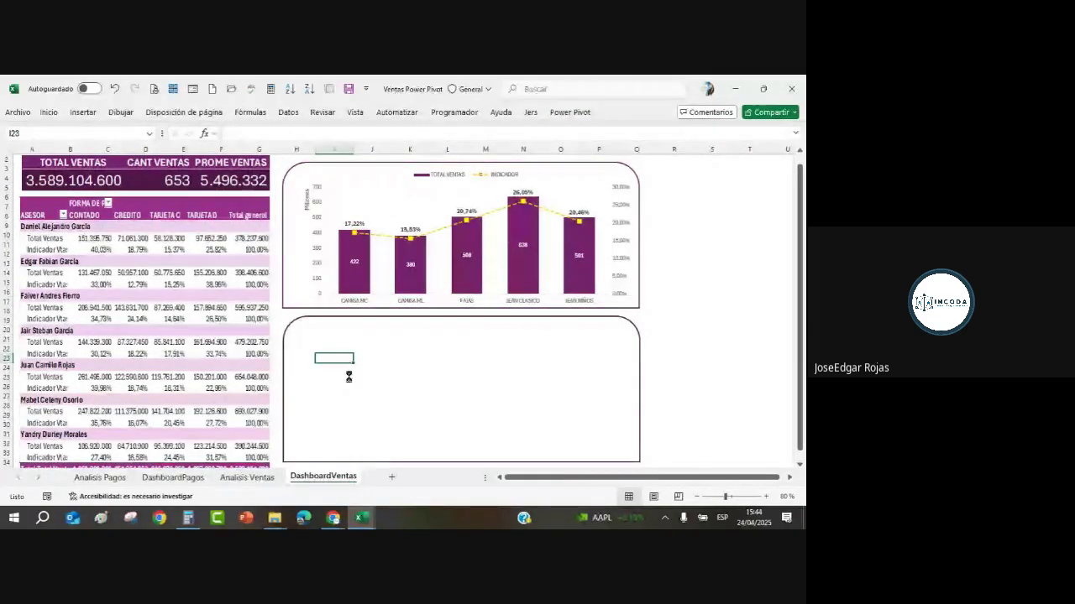
left_click_drag(486, 355, 453, 325)
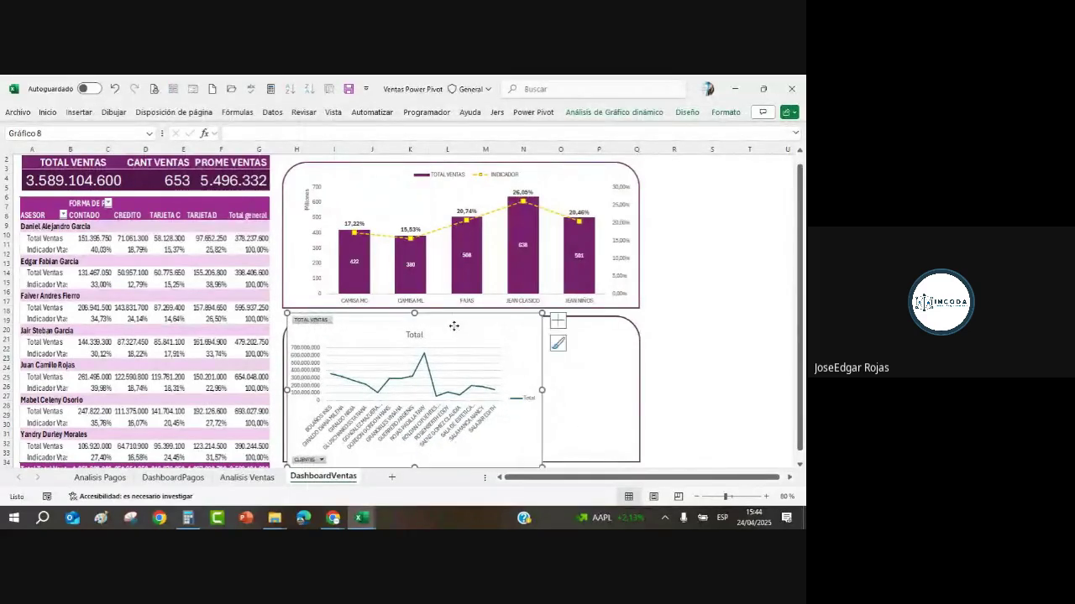
Remove the fill and border of the CLIENTES line chart's area and hide all its field buttons.
double_click(541, 397)
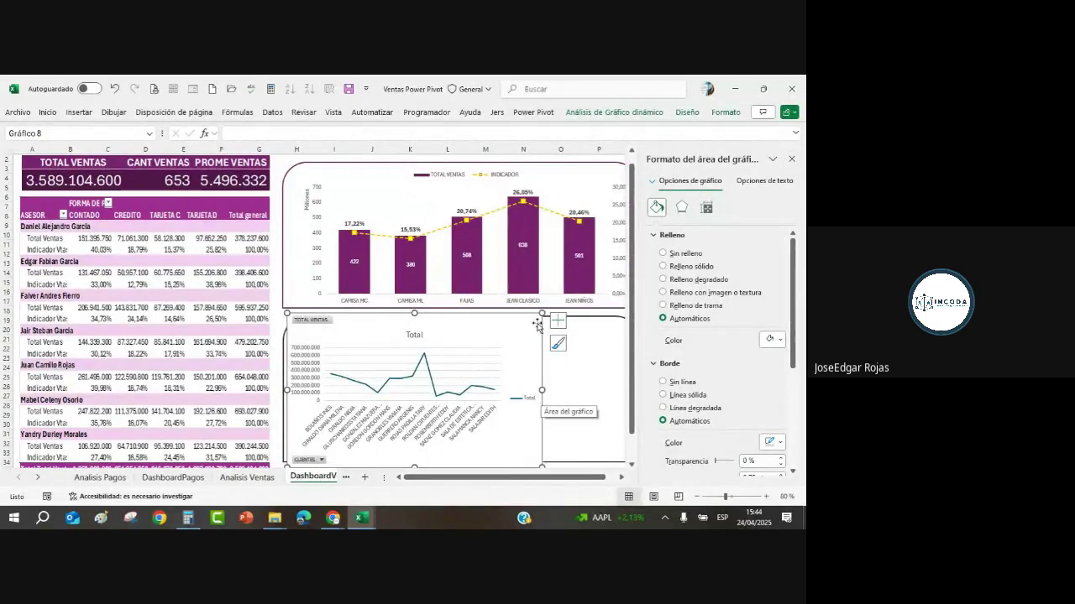
left_click(663, 253)
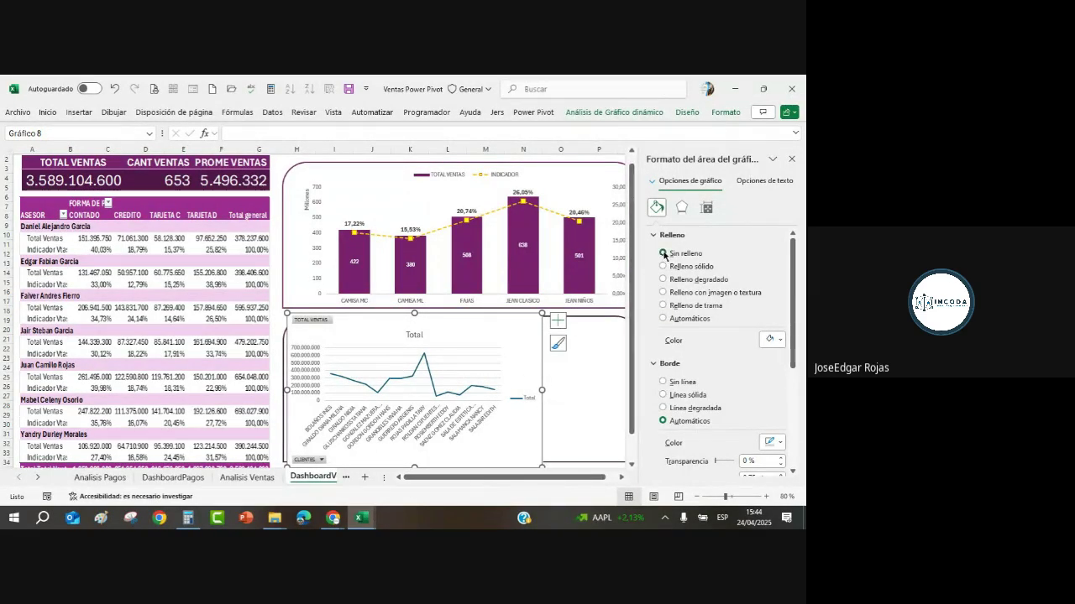
left_click(664, 357)
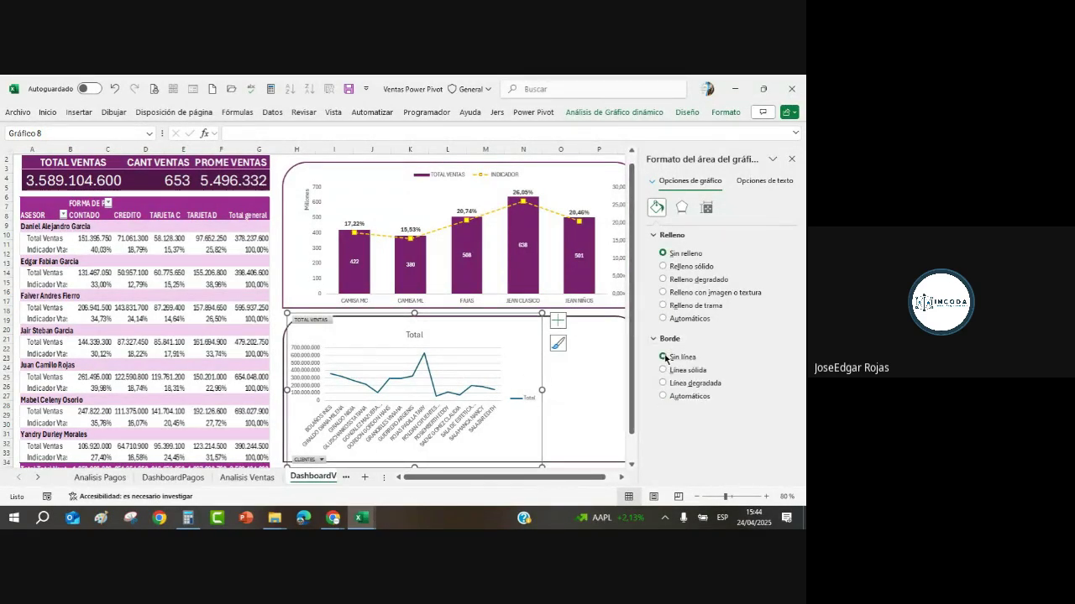
right_click(312, 325)
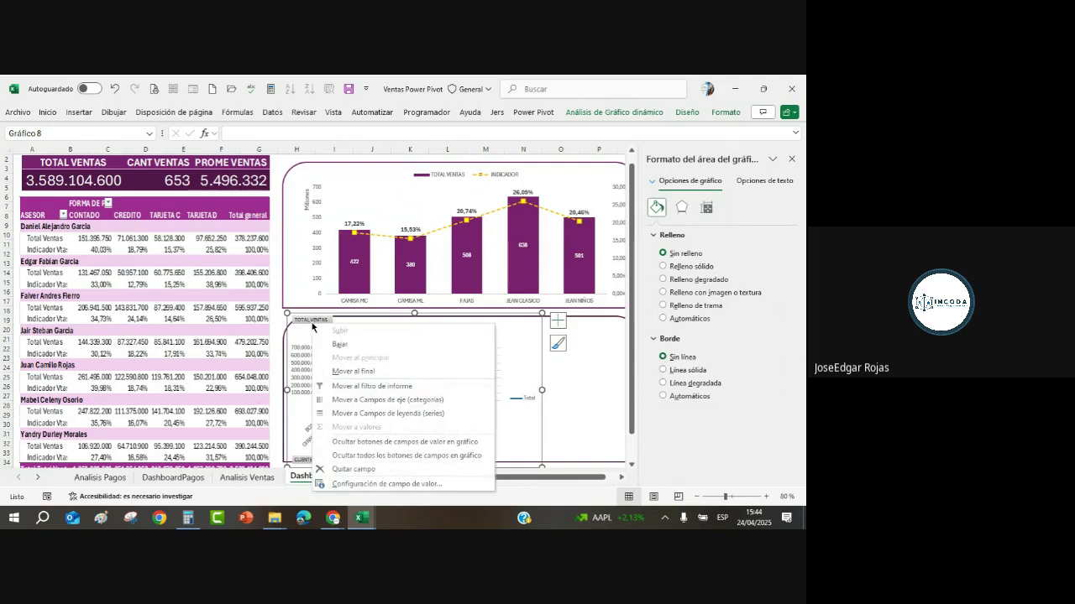
left_click(354, 456)
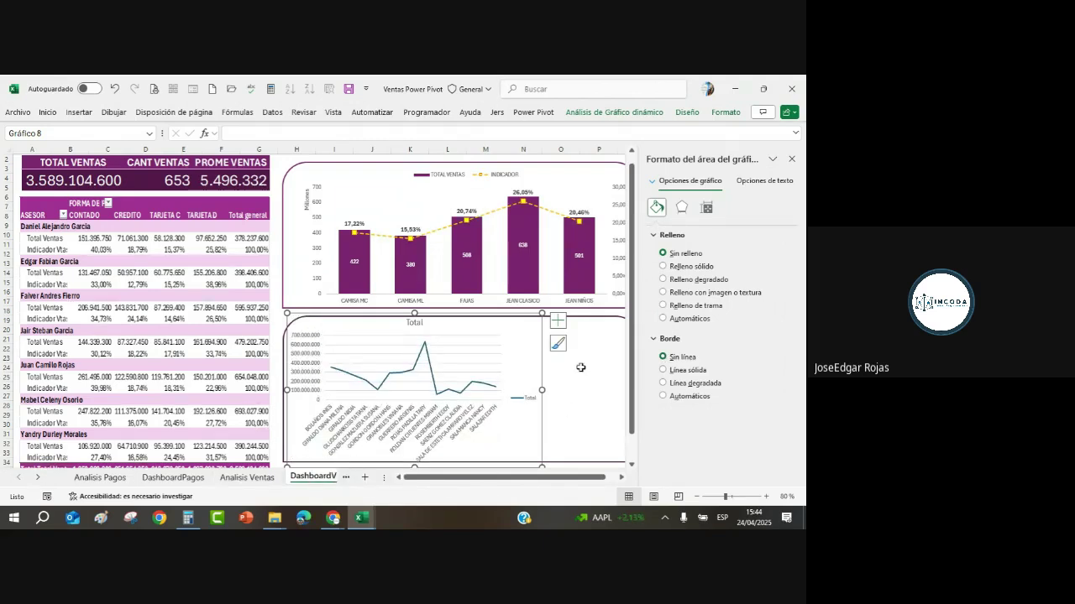
Remove the title and legend from the CLIENTES line chart and close the chart area formatting options.
left_click(557, 321)
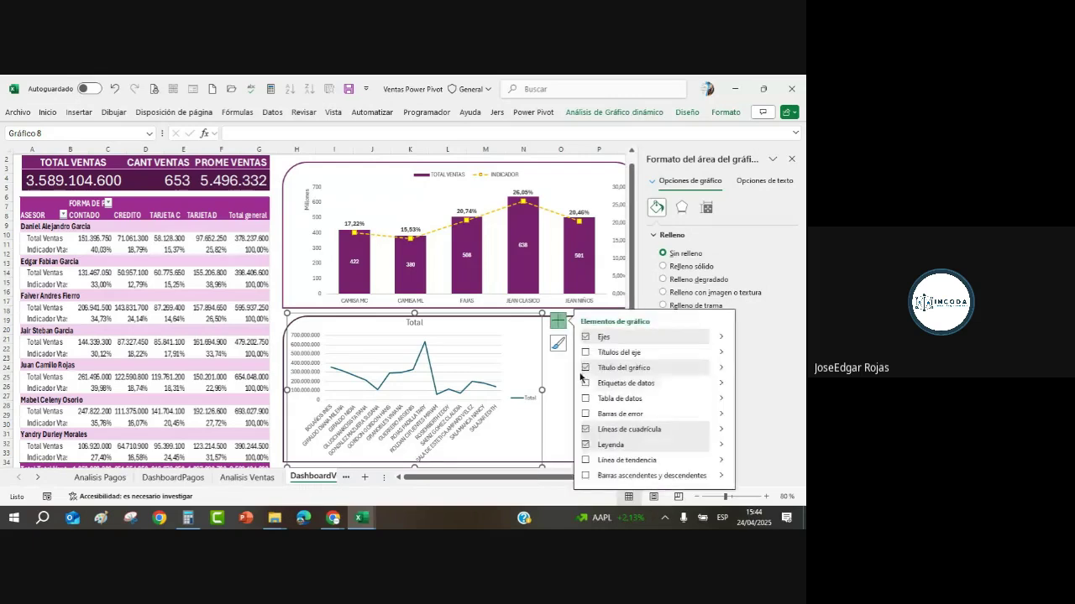
left_click(586, 368)
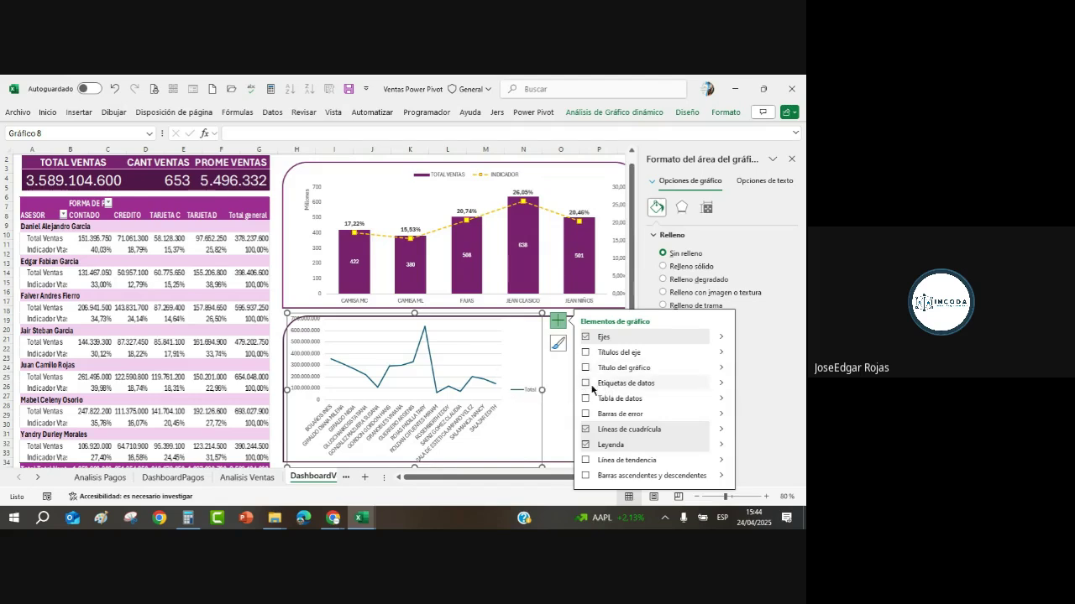
left_click(585, 445)
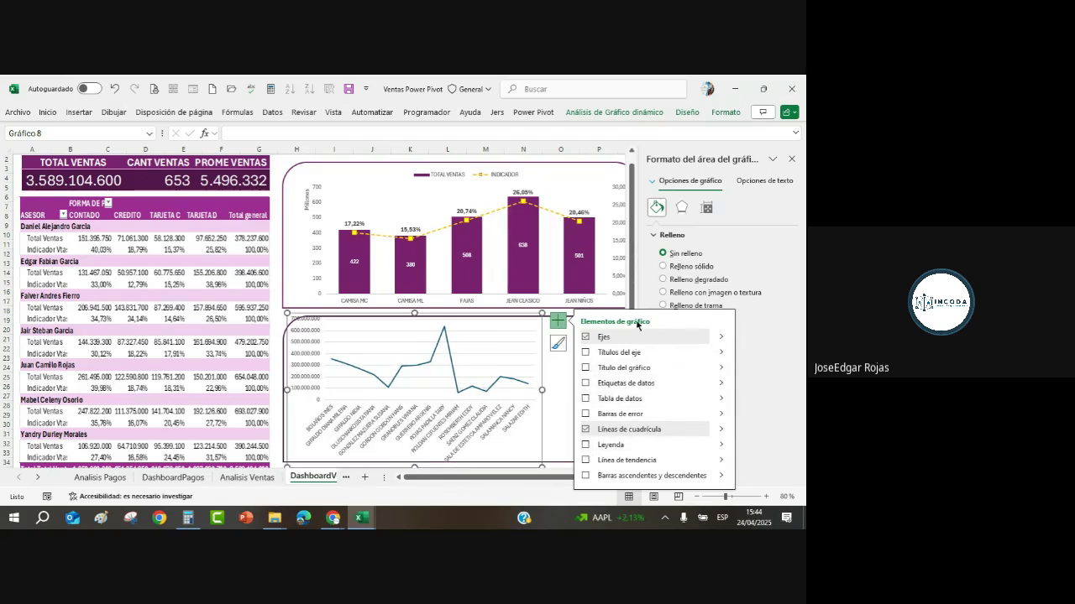
left_click(790, 159)
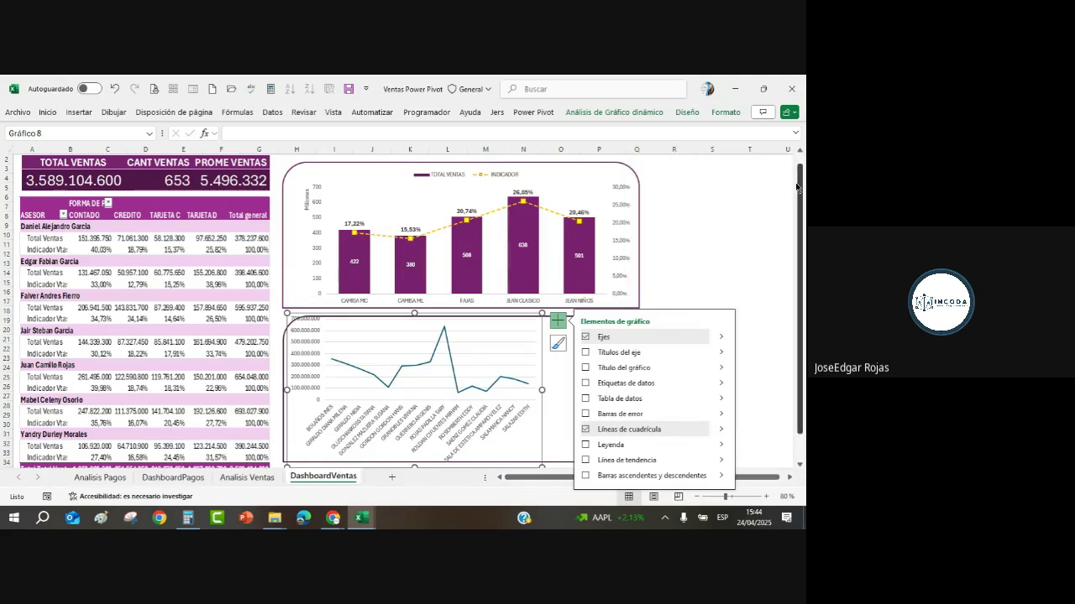
left_click(756, 206)
Widen the CLIENTES line chart so it spans the full width of the lower outlined panel.
left_click(528, 377)
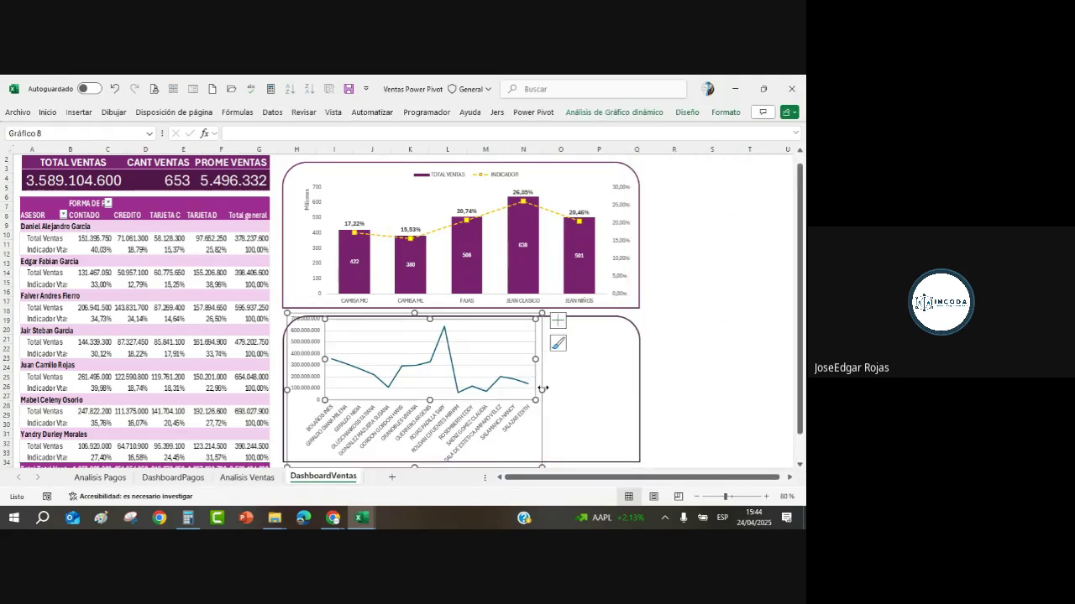
left_click_drag(543, 388, 638, 390)
left_click(681, 402)
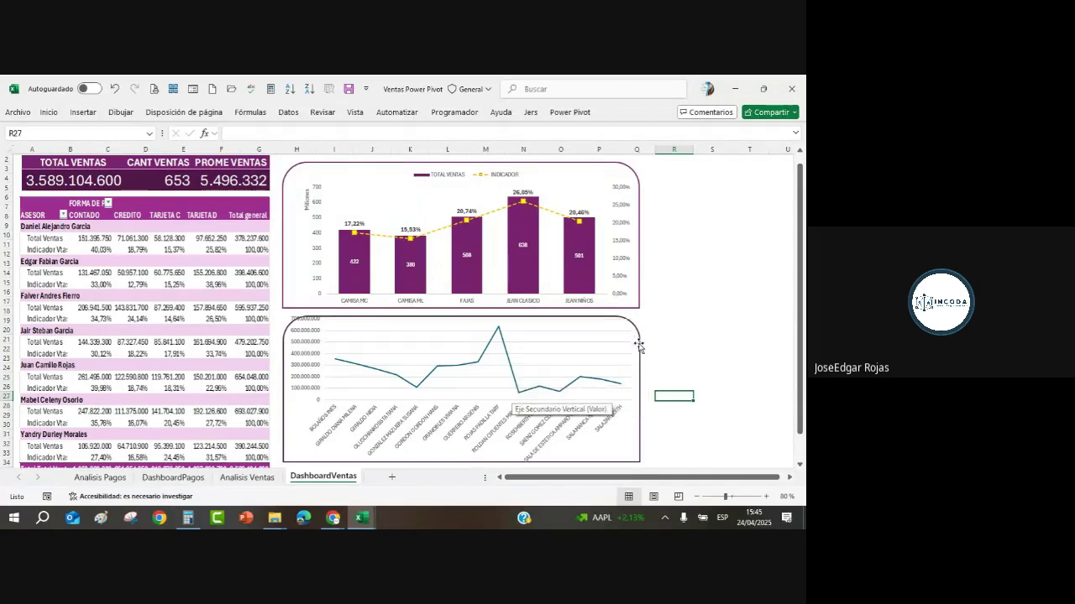
Remove the gridlines and the primary vertical axis from the CLIENTES line chart, keeping the primary horizontal axis.
left_click(588, 347)
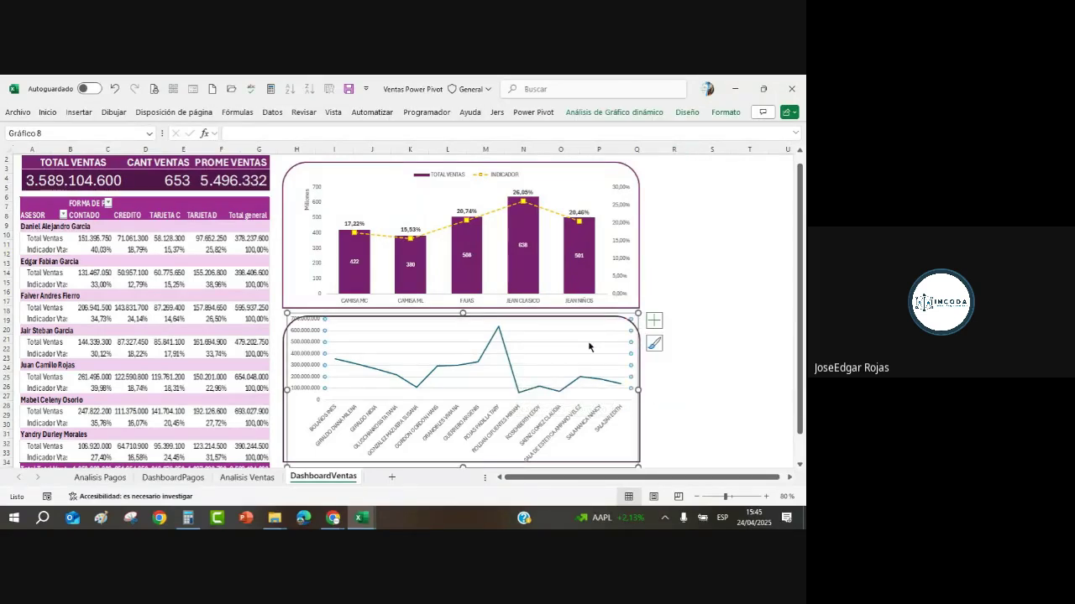
left_click(651, 324)
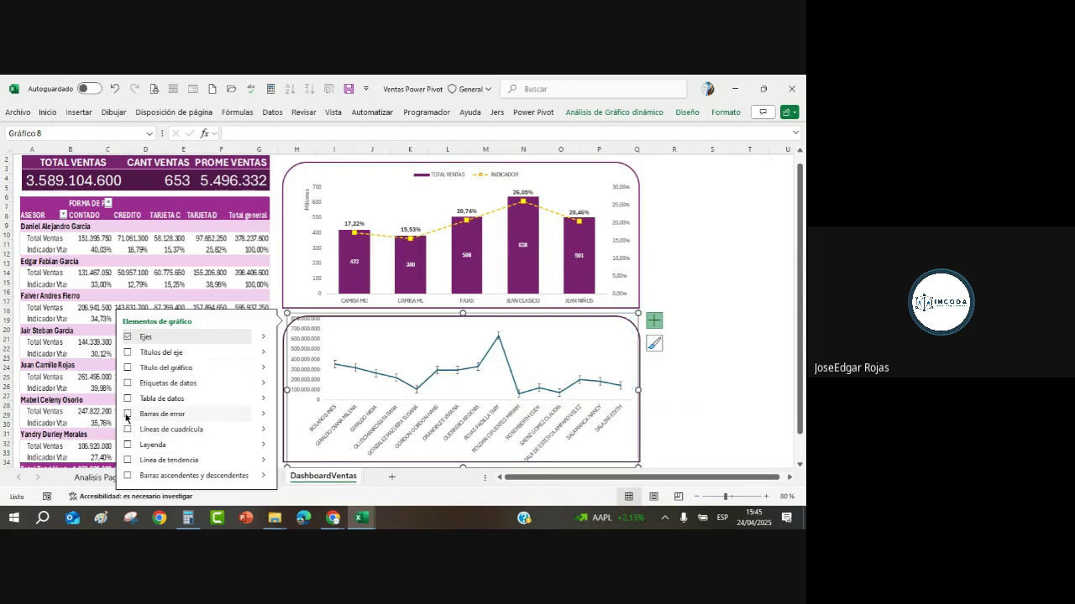
left_click(128, 337)
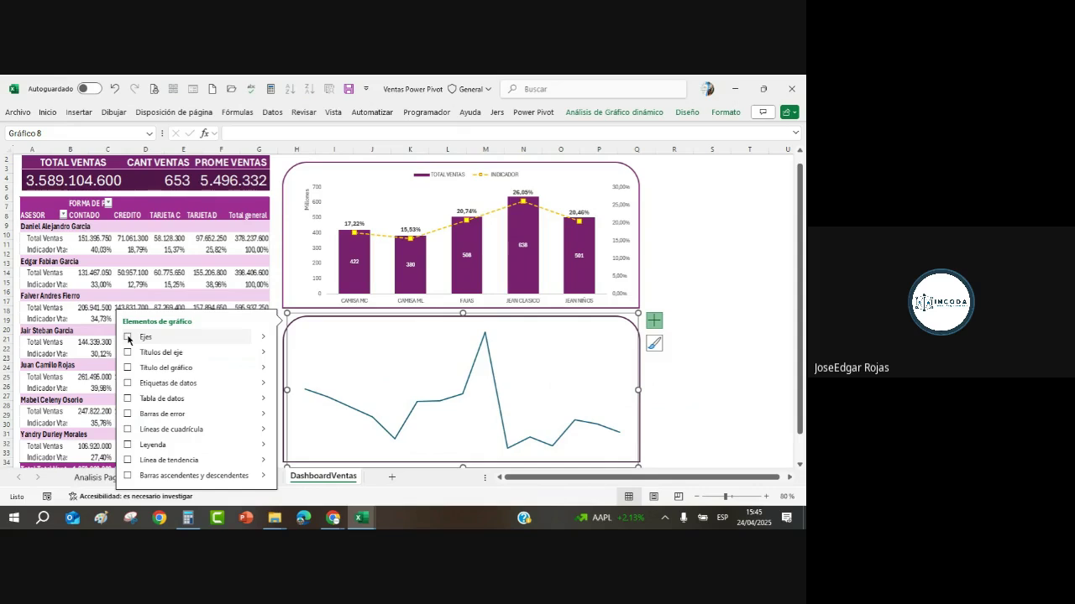
left_click(129, 338)
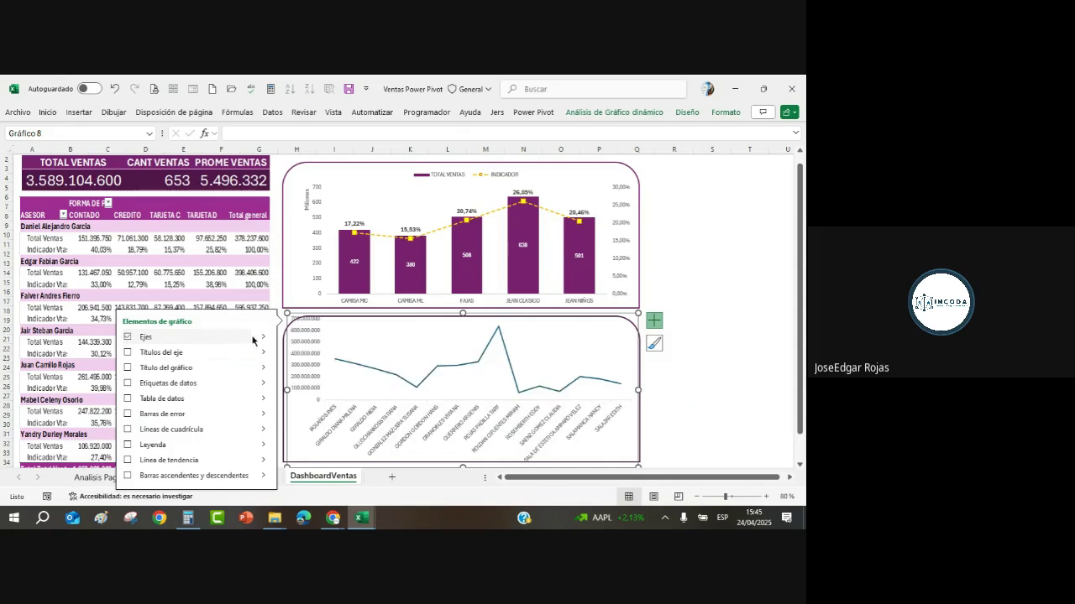
mouse_move(252, 340)
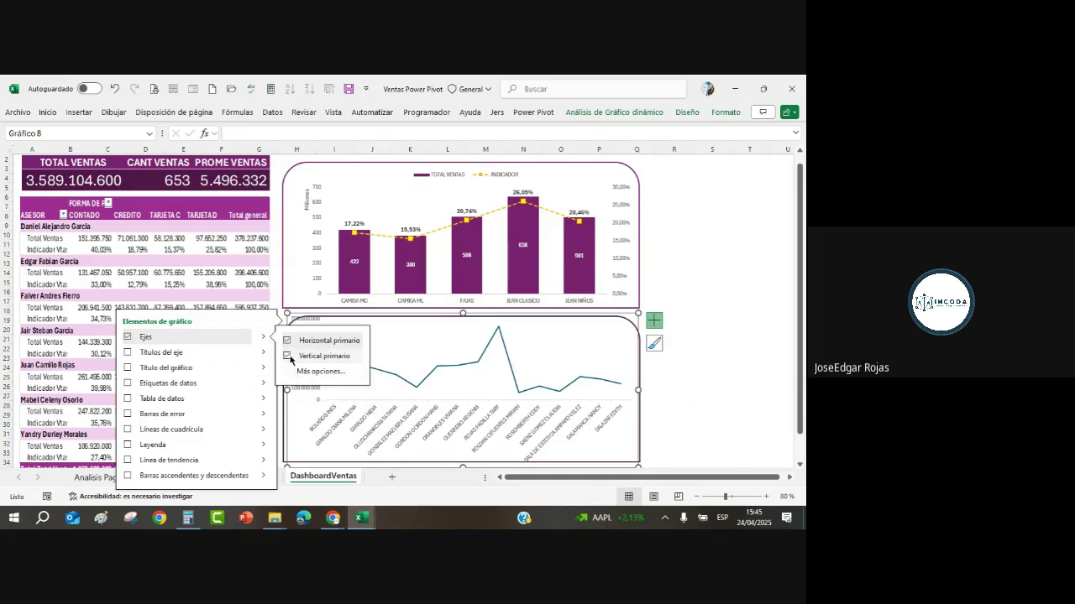
left_click(287, 356)
left_click(663, 378)
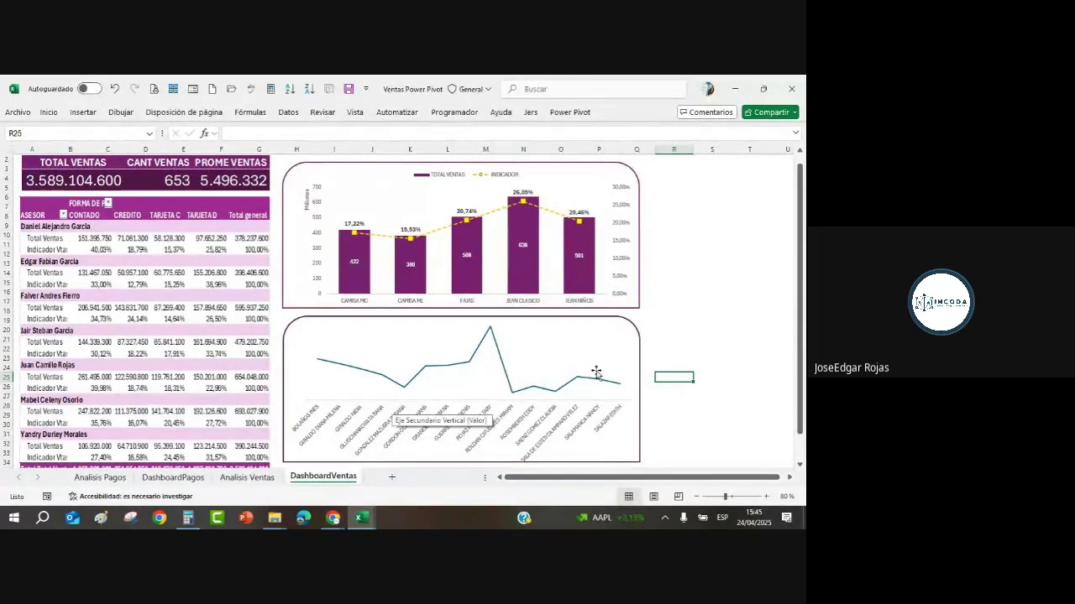
left_click(509, 375)
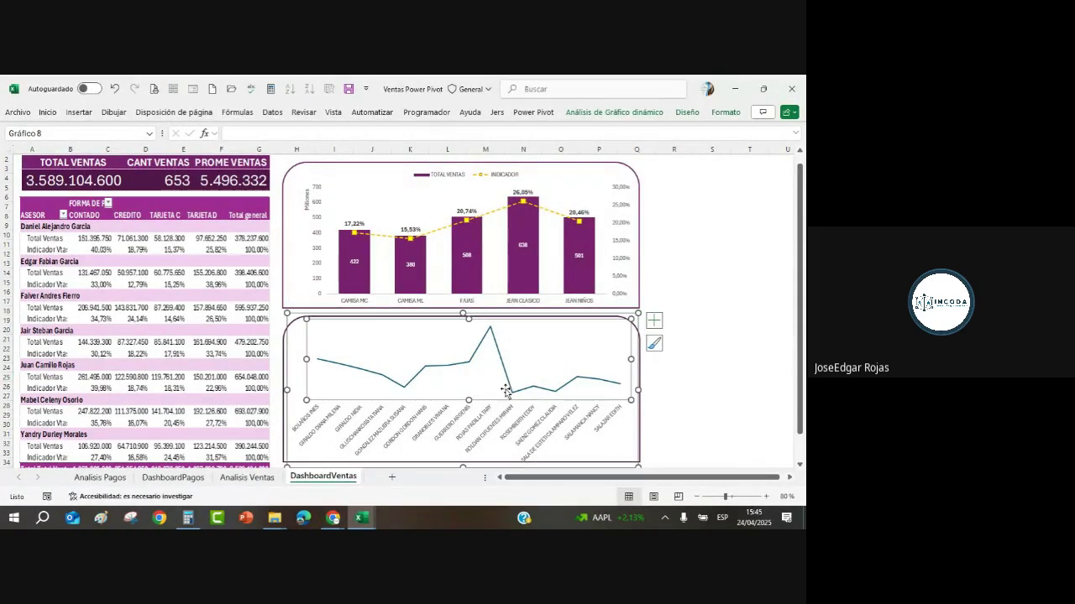
left_click(654, 320)
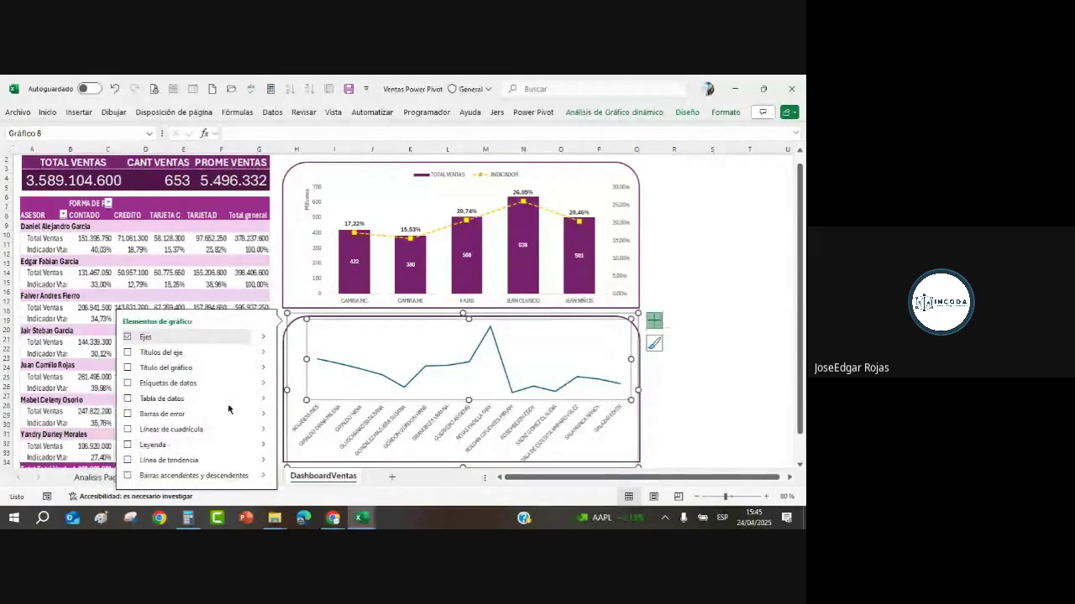
left_click(263, 337)
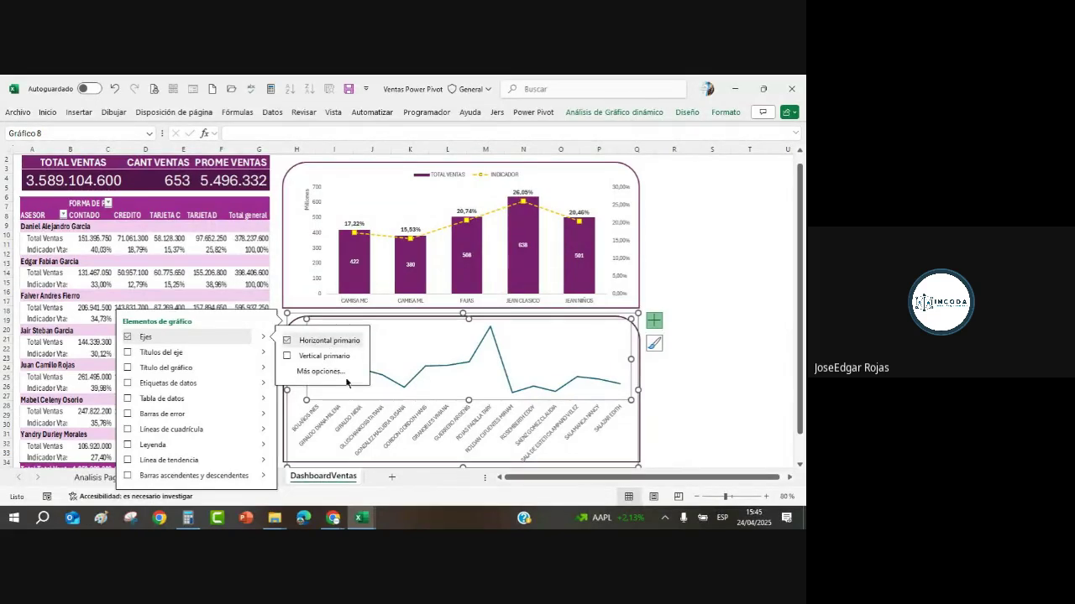
left_click(699, 384)
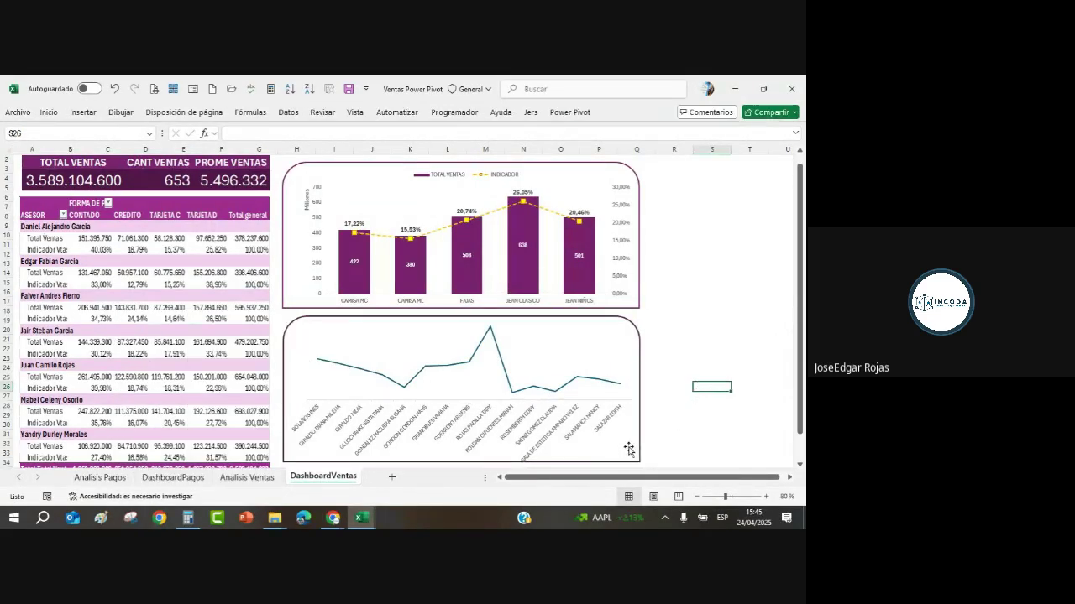
Add data labels to the CLIENTES line chart, leaving the data table off.
left_click(619, 373)
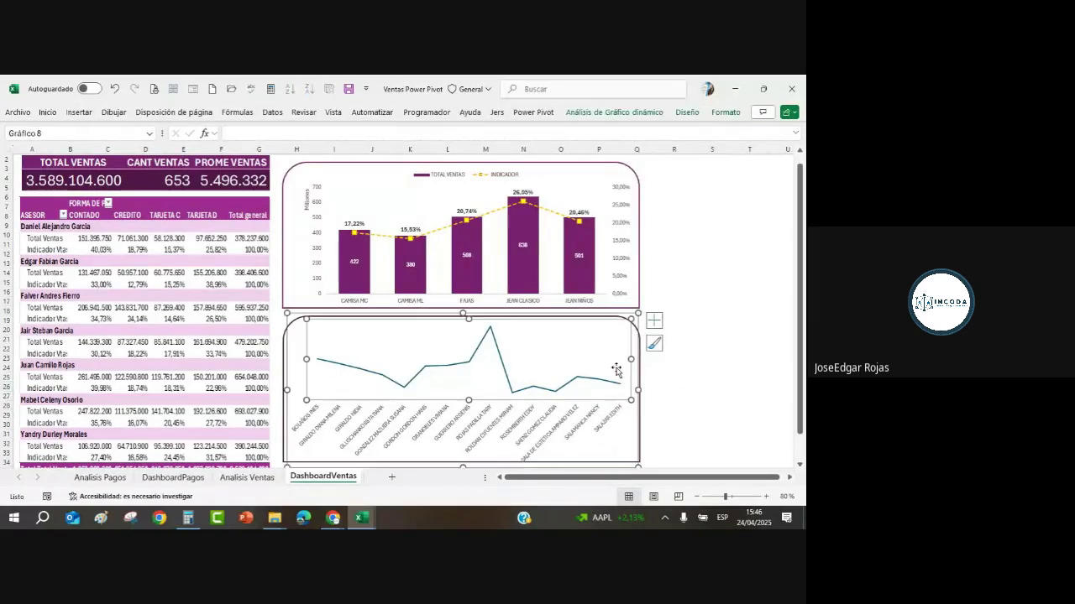
left_click(654, 321)
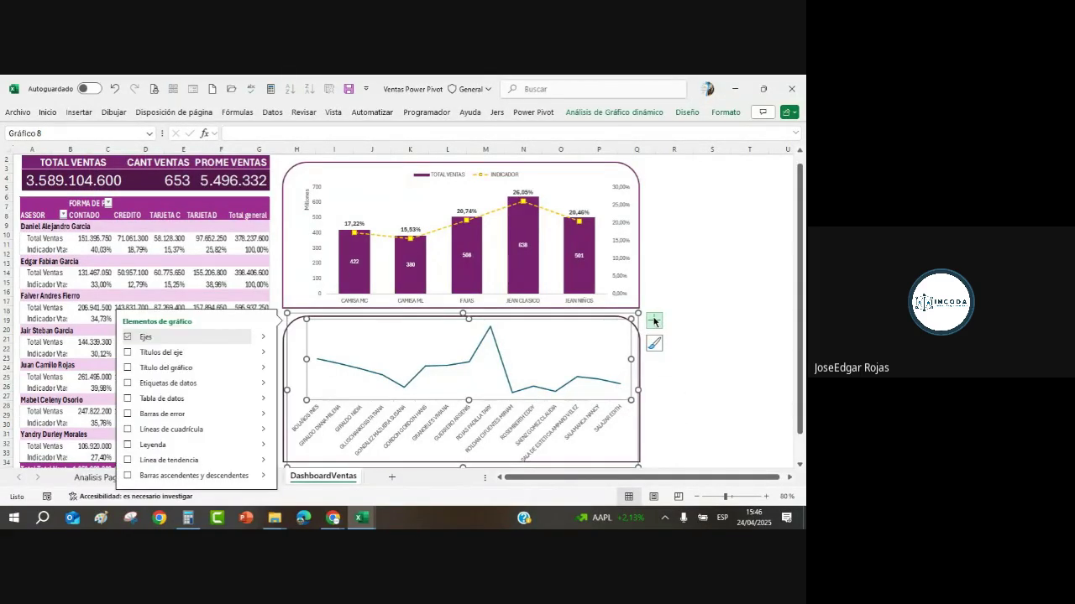
left_click(128, 383)
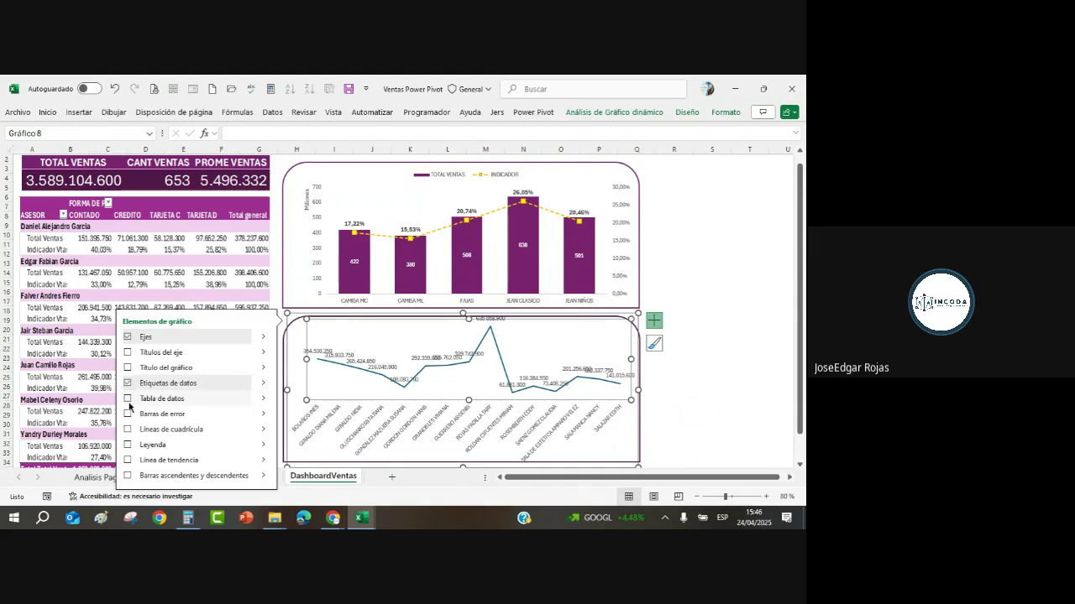
left_click(128, 401)
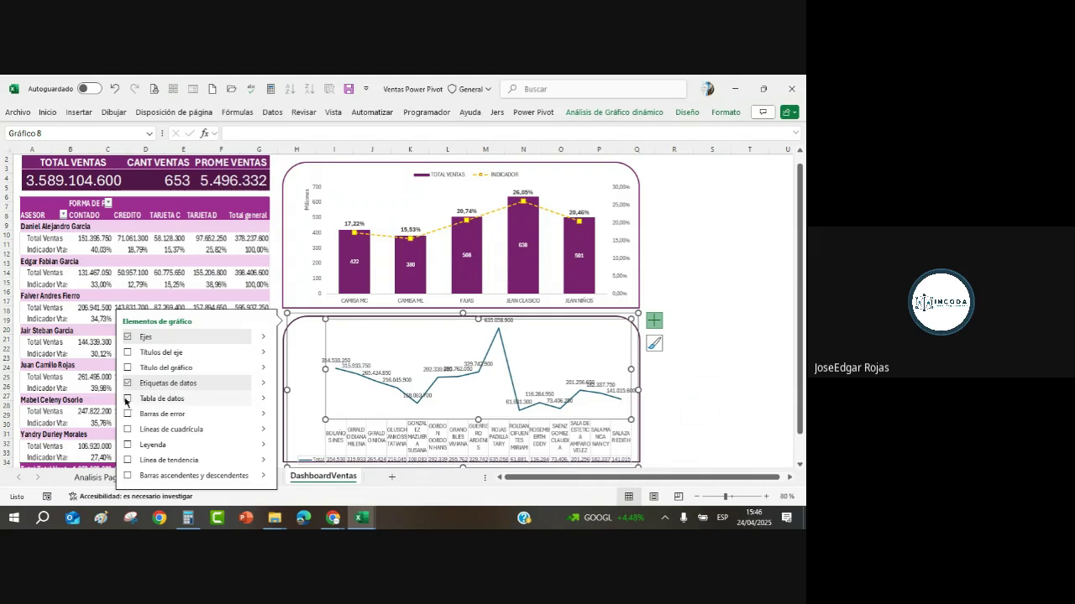
left_click(127, 399)
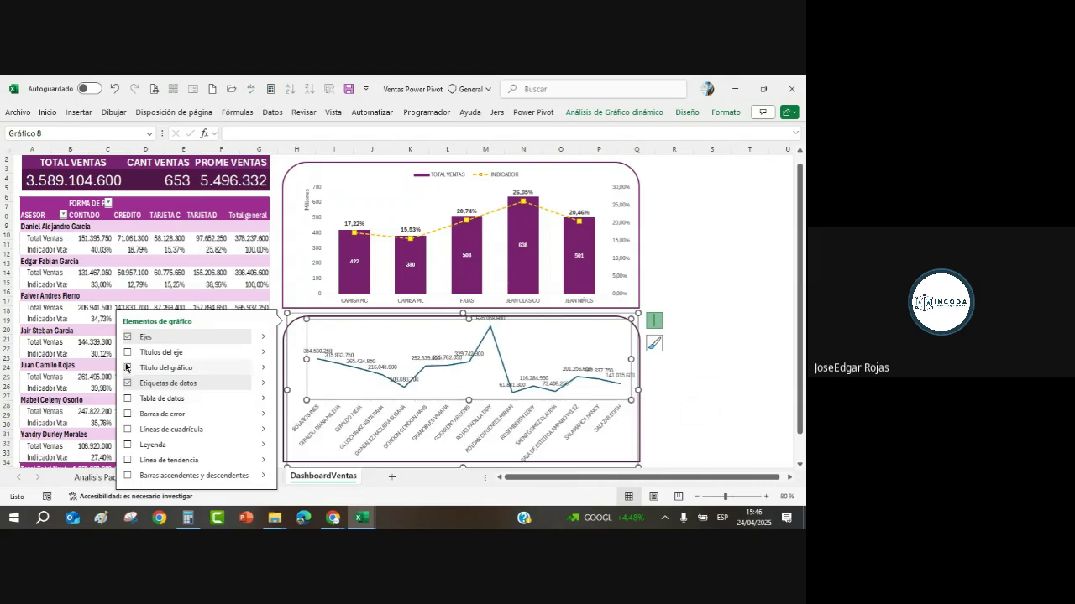
left_click(698, 349)
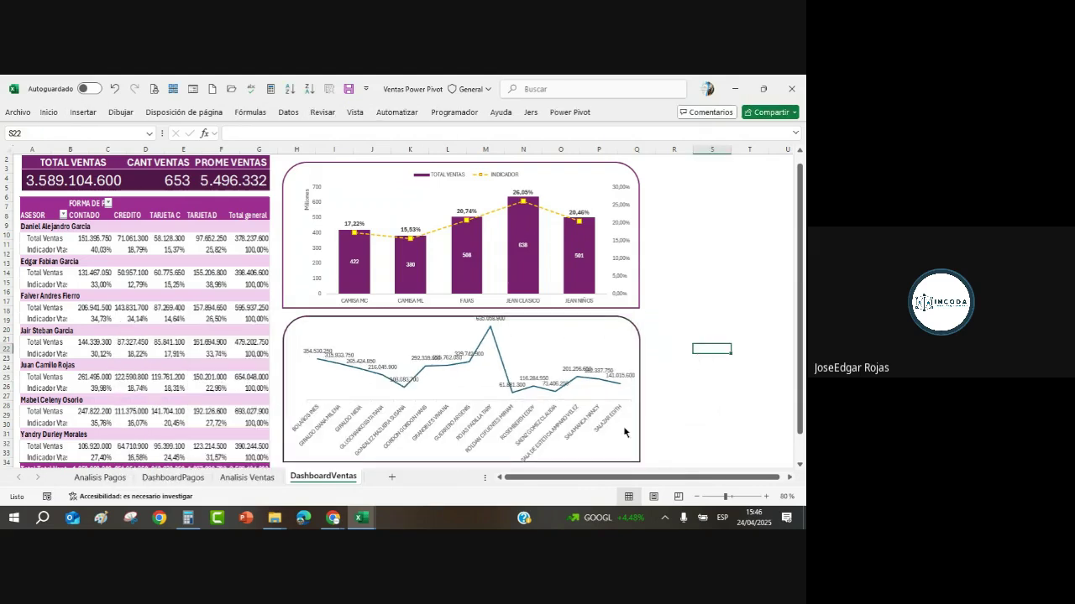
left_click(320, 354)
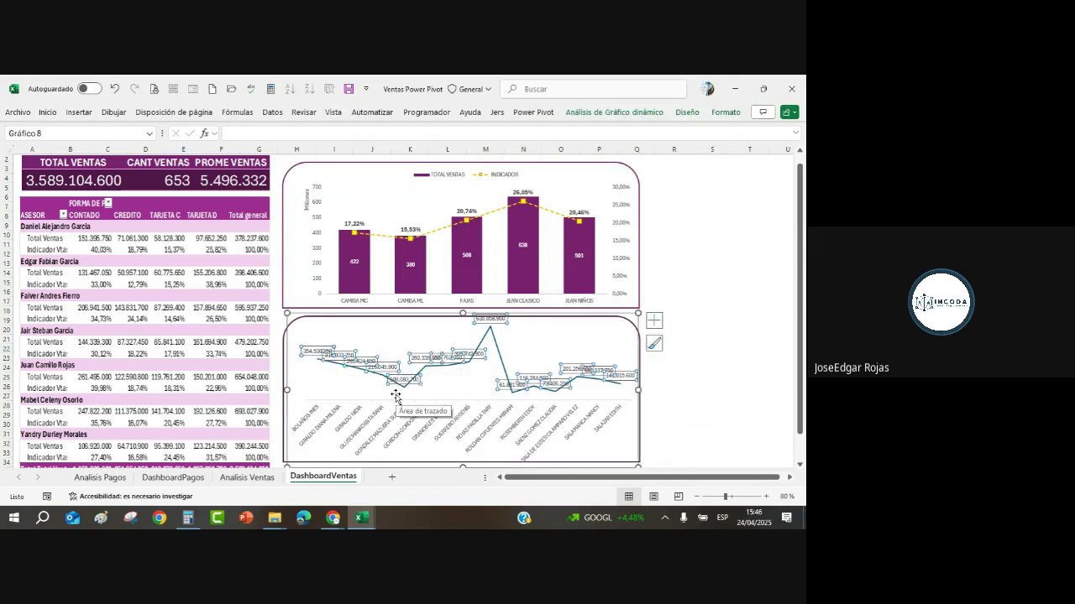
key("ctrl+1")
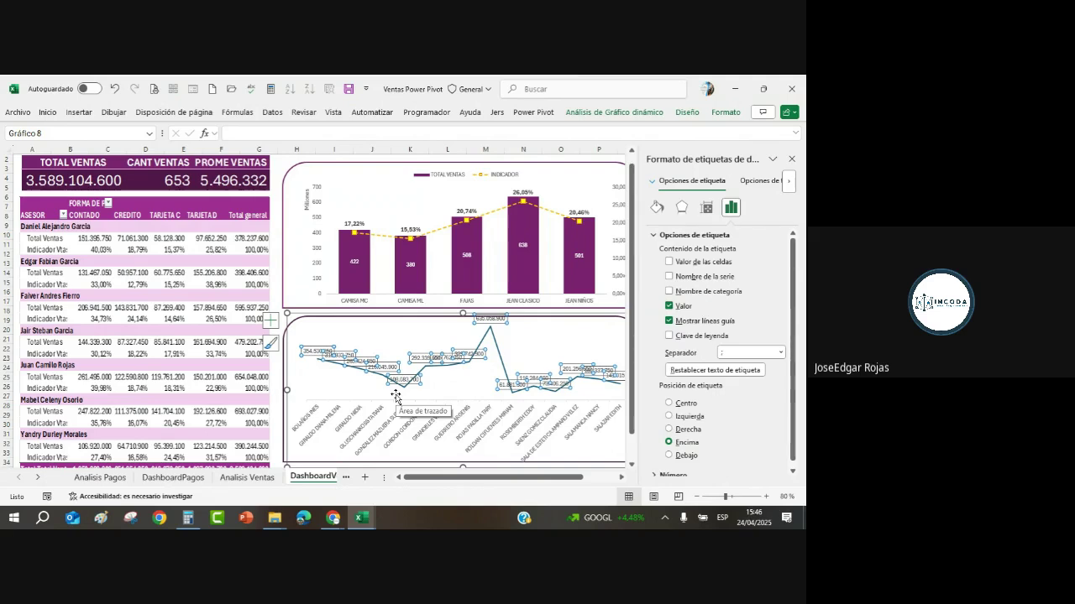
key("Escape")
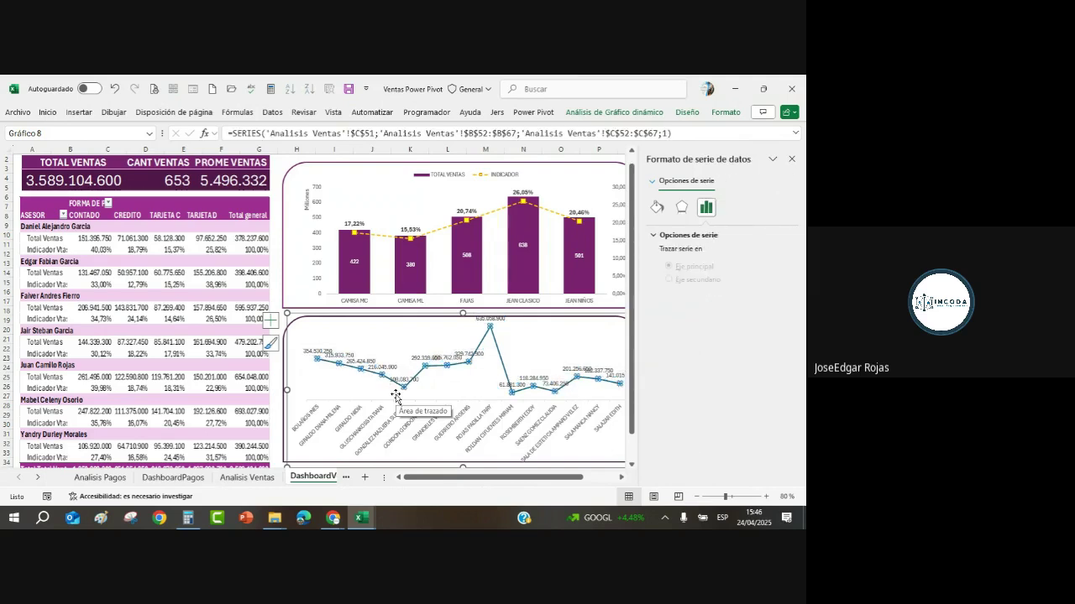
key("Escape")
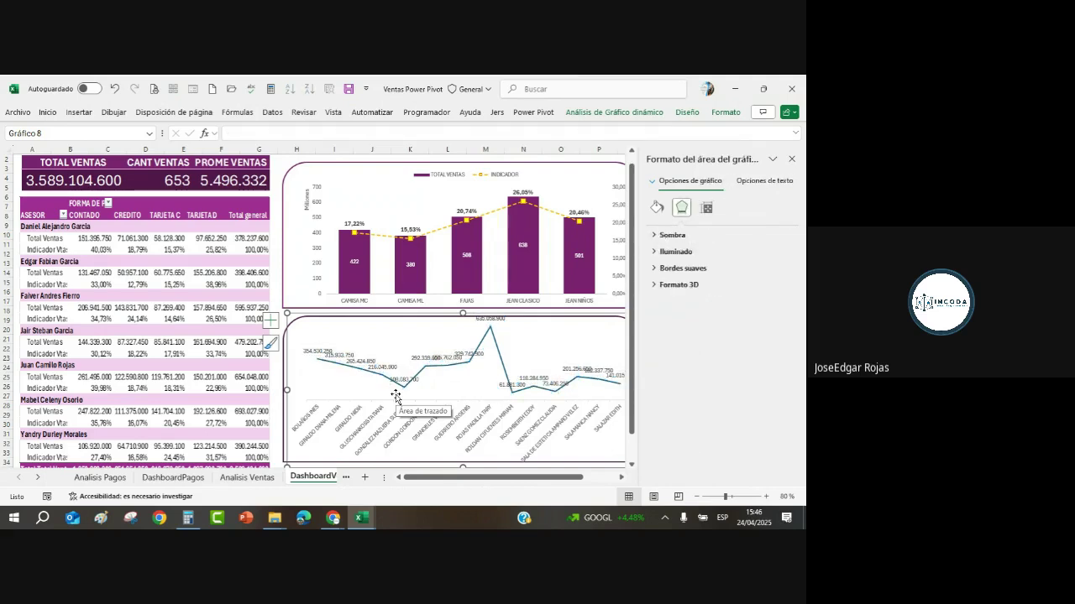
left_click(792, 160)
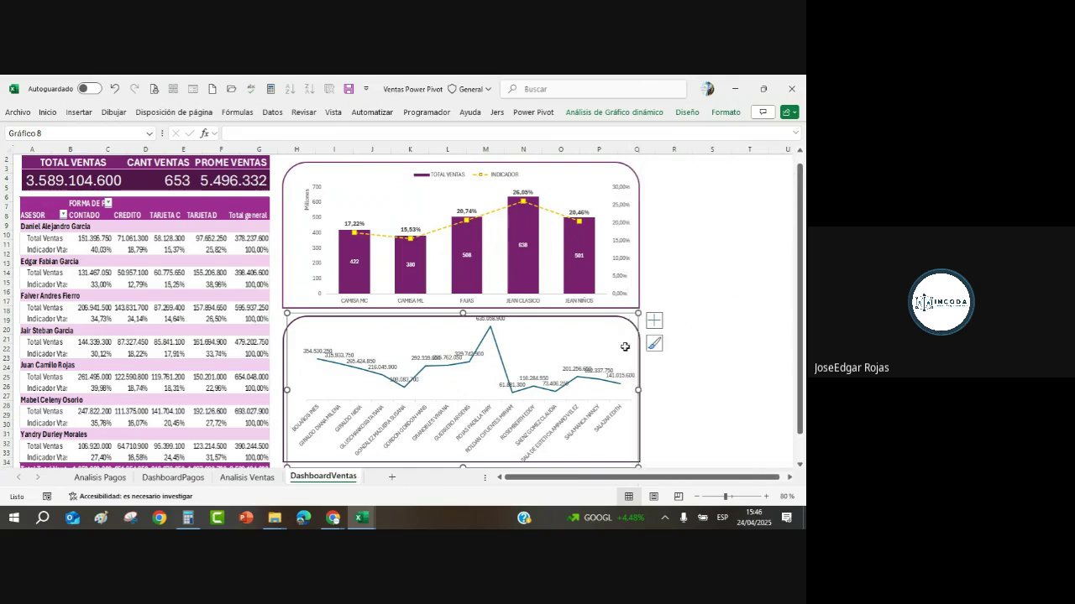
left_click(562, 347)
left_click(684, 415)
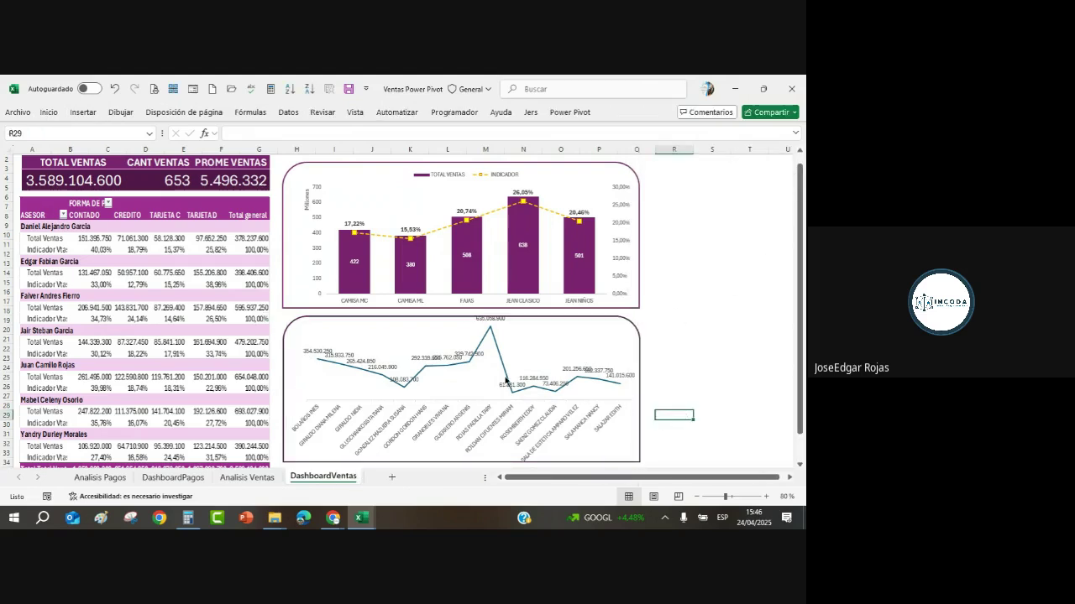
Show the primary vertical axis on the CLIENTES line chart again.
left_click(493, 378)
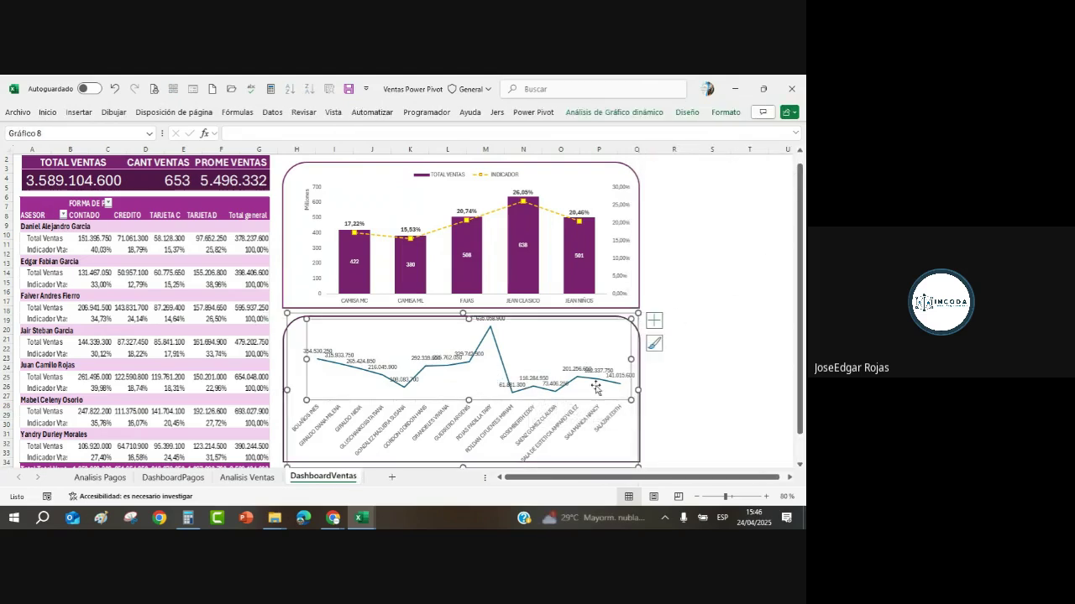
left_click(654, 323)
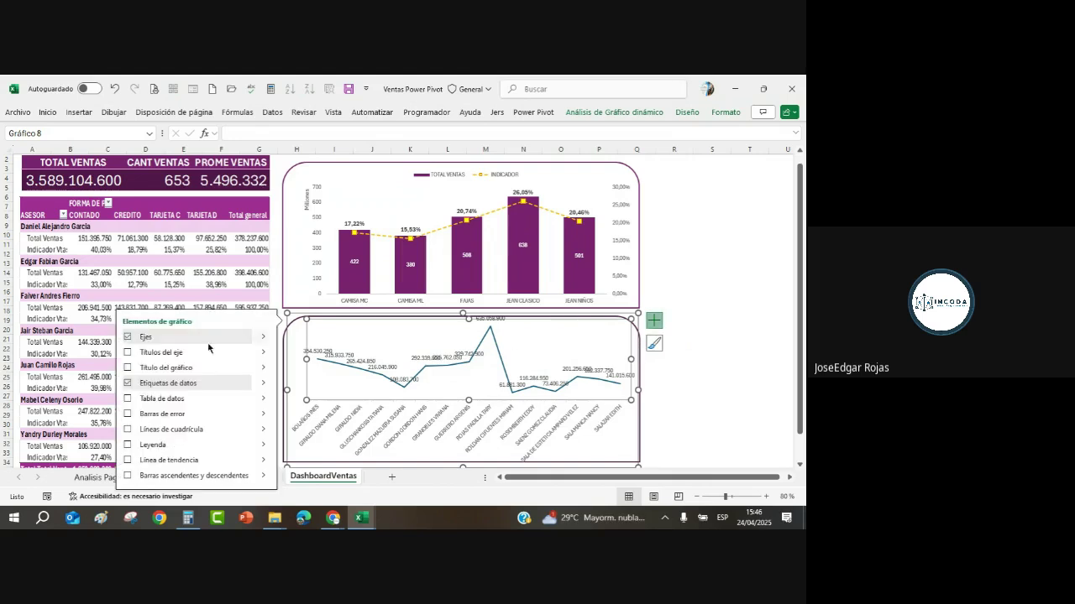
left_click(263, 339)
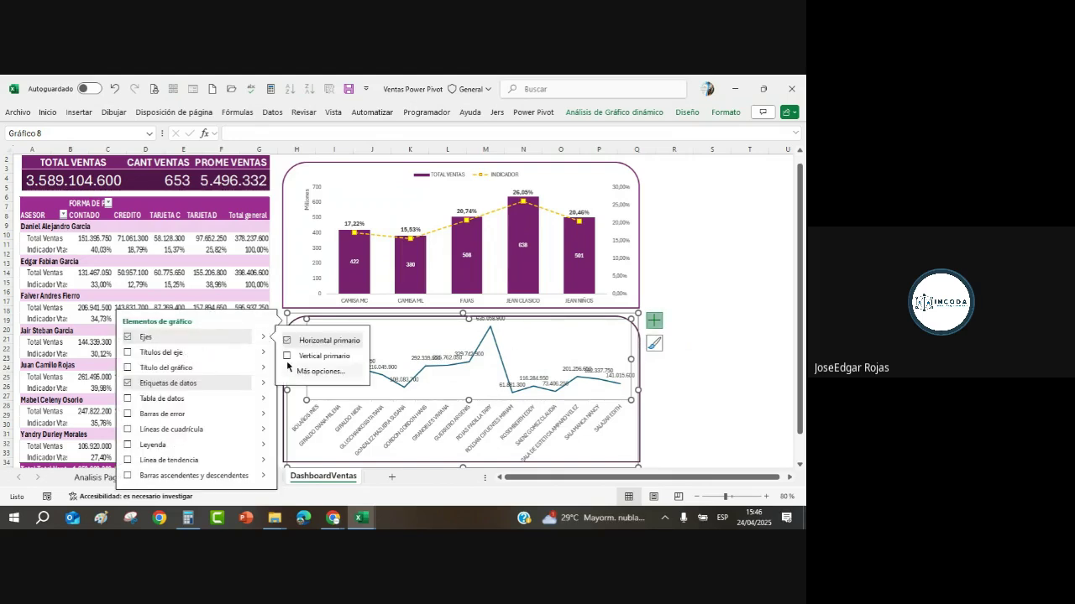
left_click(697, 388)
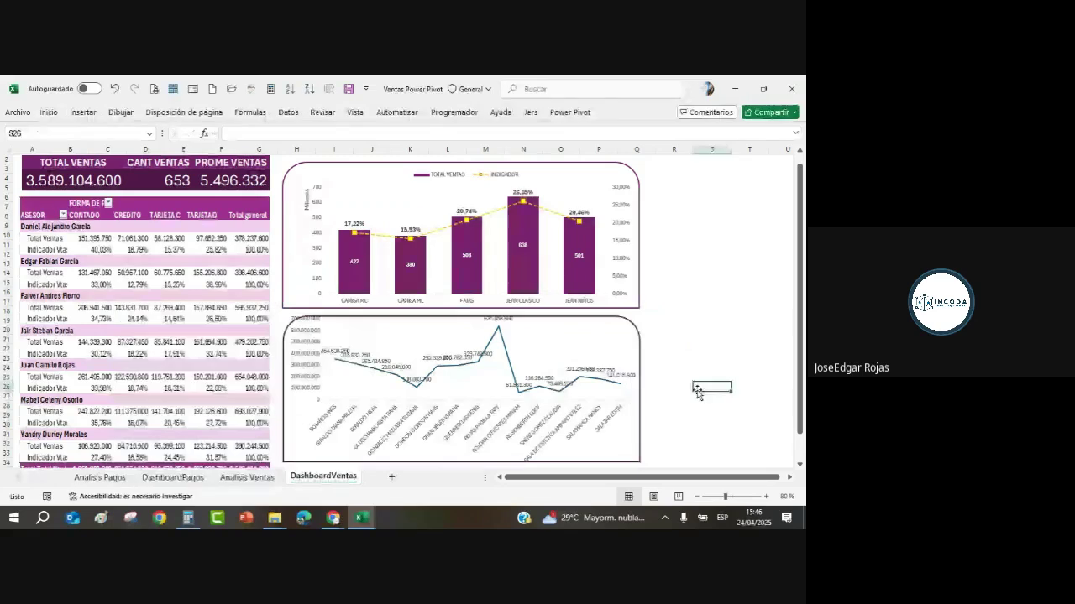
Set the display units of the CLIENTES line chart's vertical axis to Millones.
left_click(317, 361)
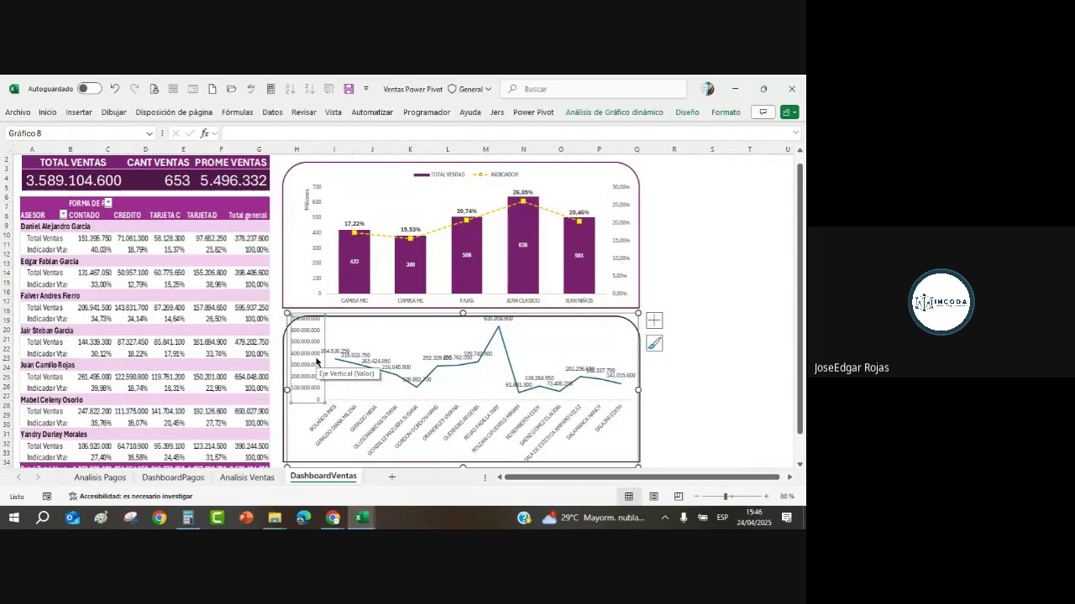
double_click(317, 361)
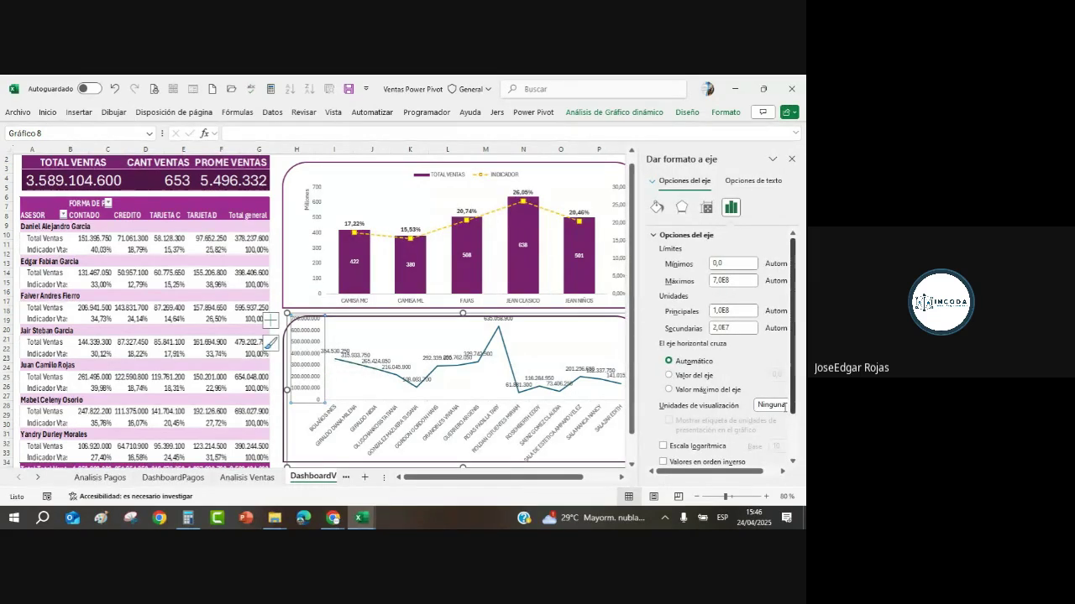
left_click(785, 406)
left_click(782, 471)
left_click(792, 462)
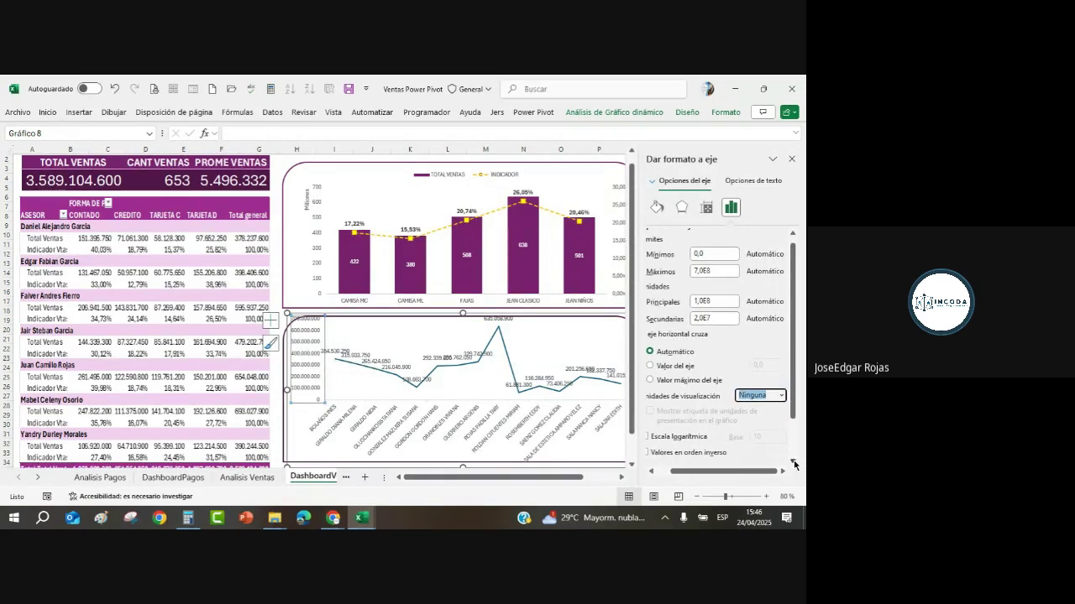
left_click(782, 395)
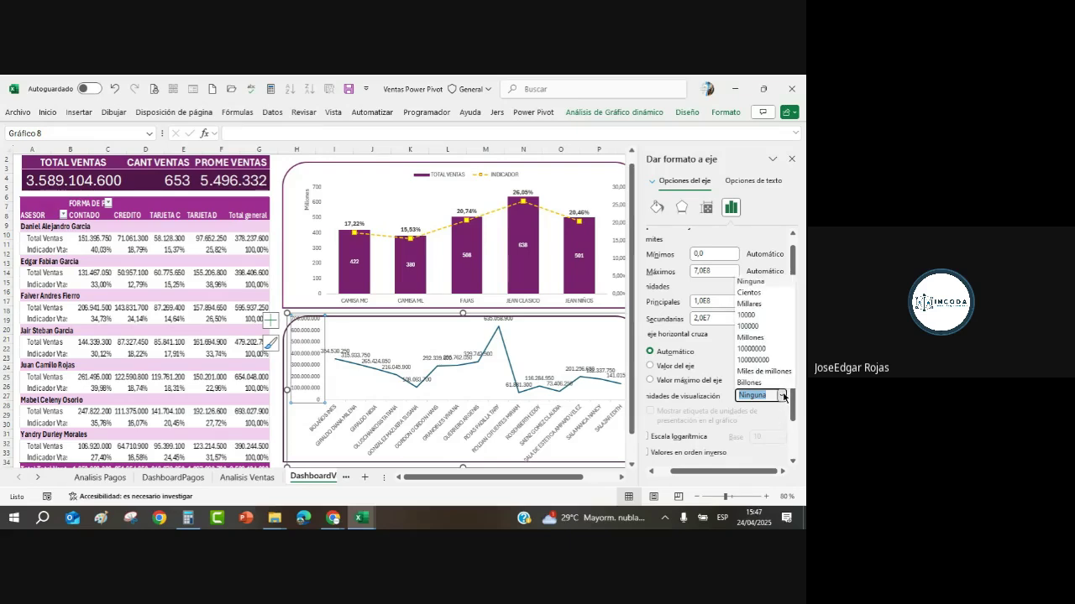
left_click(743, 338)
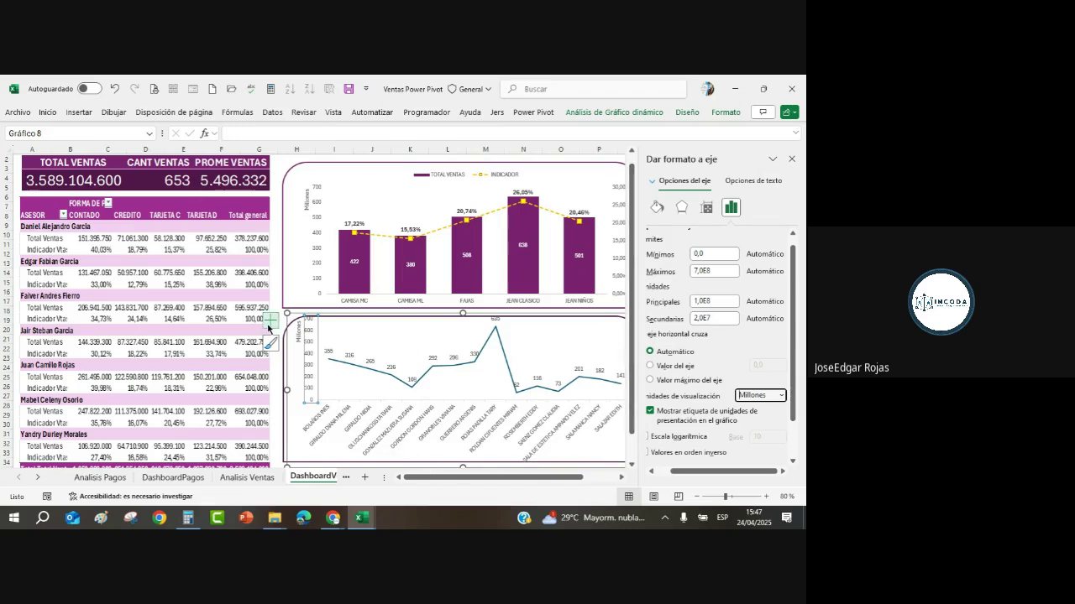
Hide the primary vertical axis of the CLIENTES line chart and close the formatting options.
left_click(271, 320)
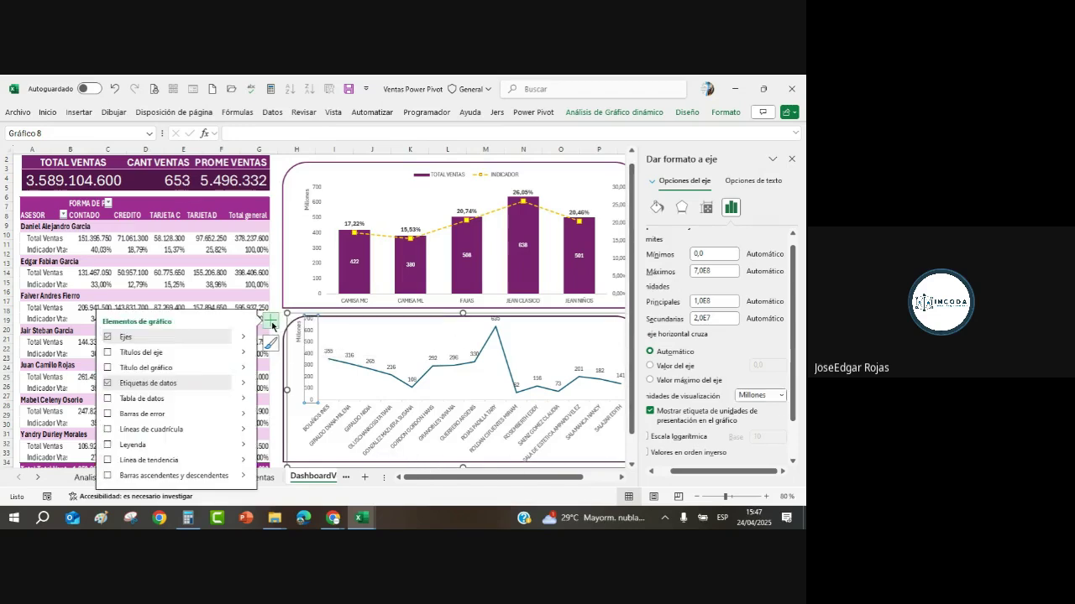
left_click(244, 338)
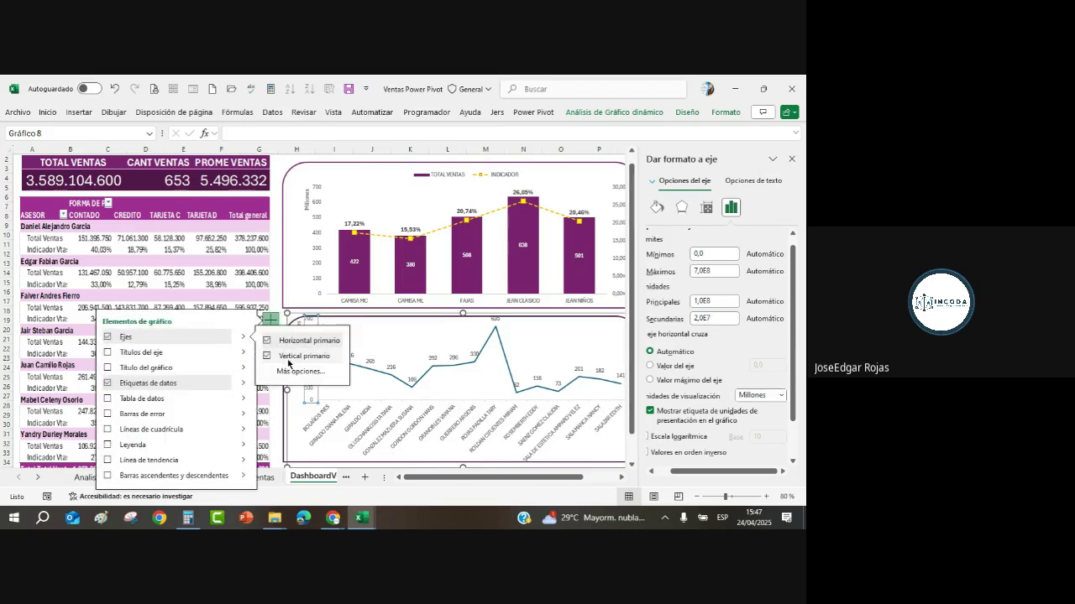
left_click(267, 356)
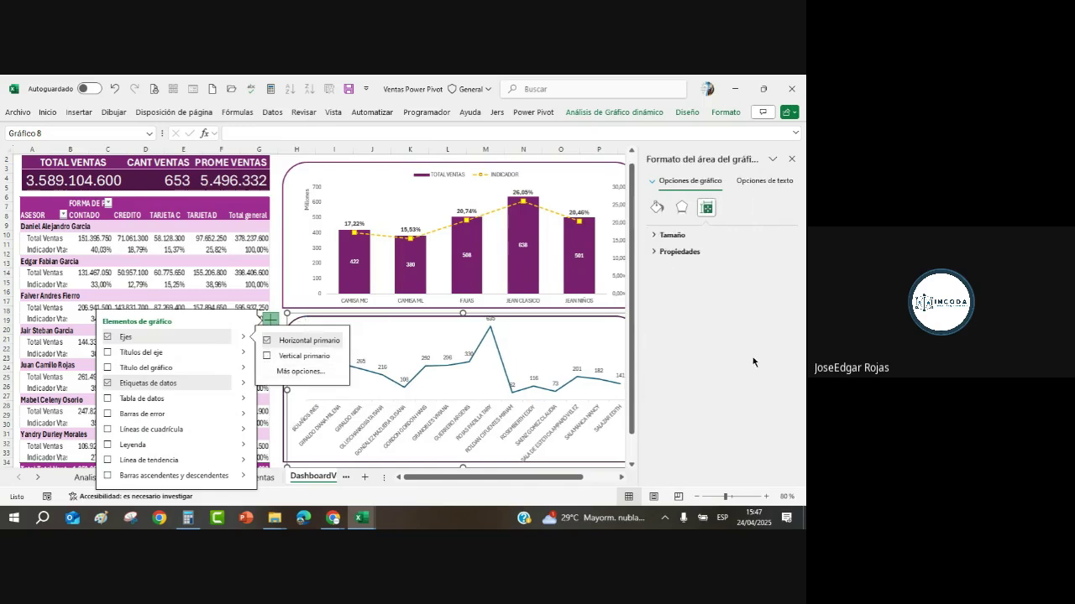
left_click(793, 160)
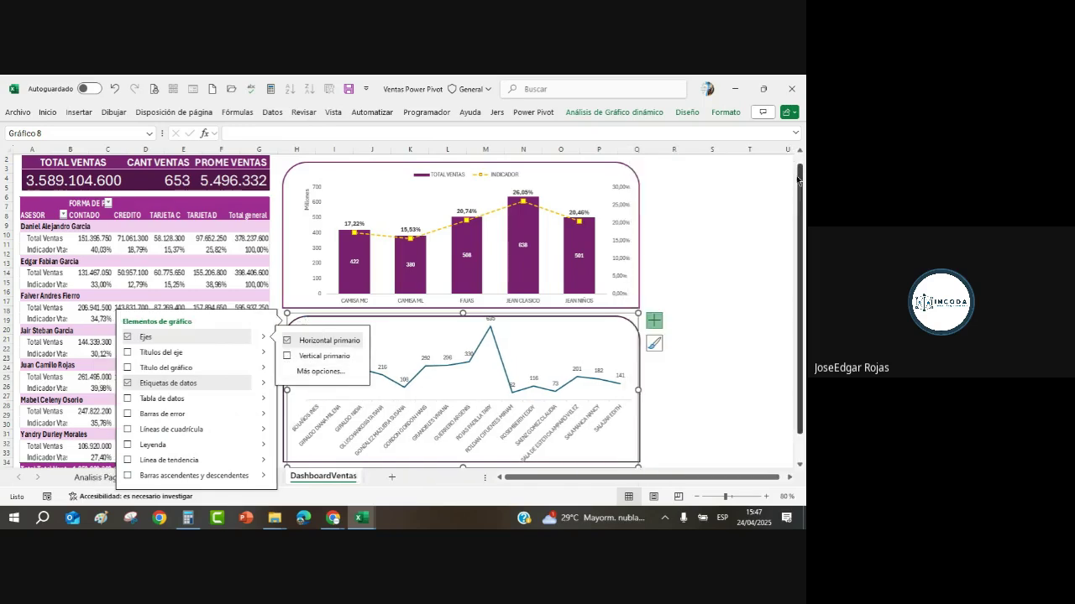
left_click(743, 368)
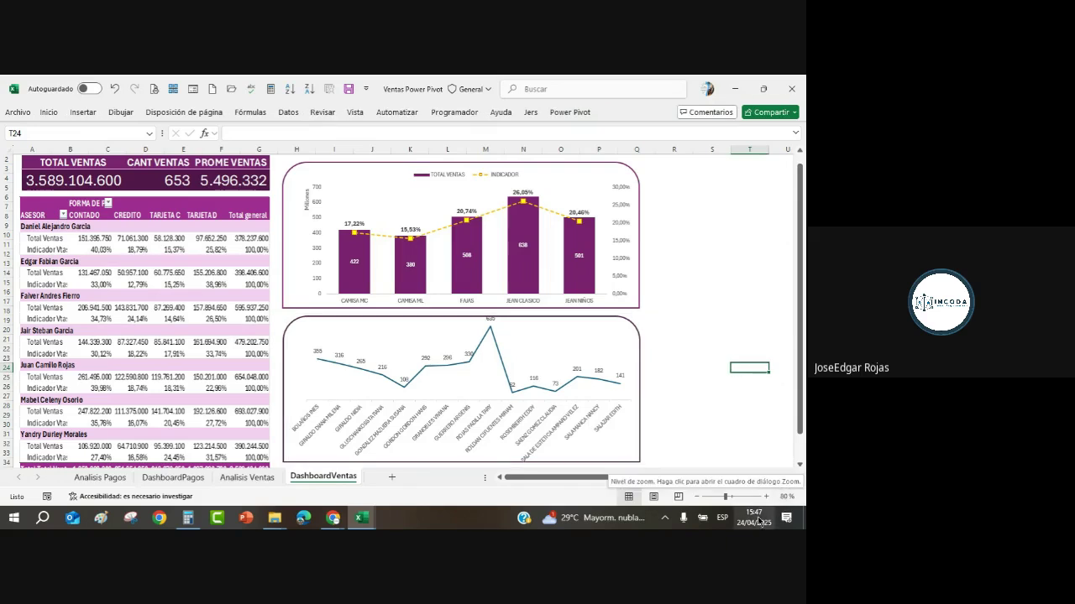
Reduce the font size of the CLIENTES line chart's horizontal axis labels to 5 and deselect the chart.
left_click(564, 430)
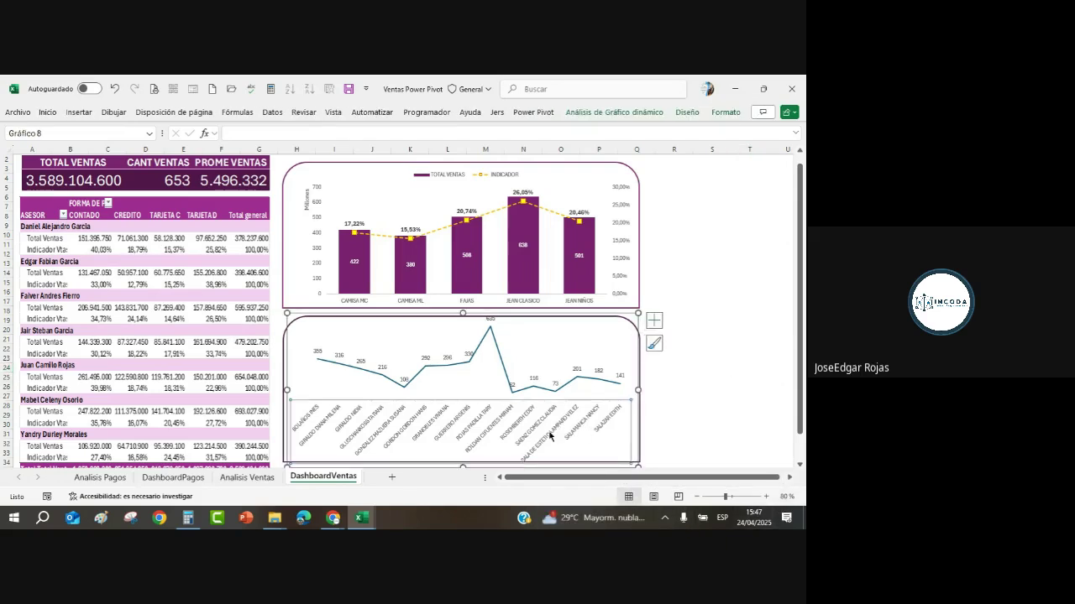
left_click(48, 113)
left_click(199, 136)
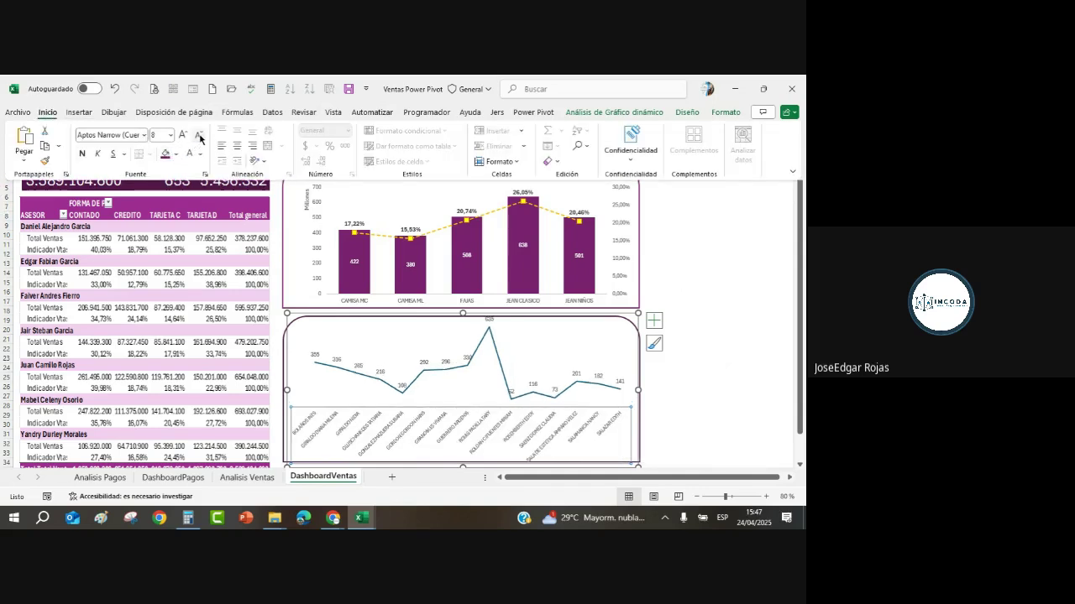
left_click(199, 136)
left_click(199, 137)
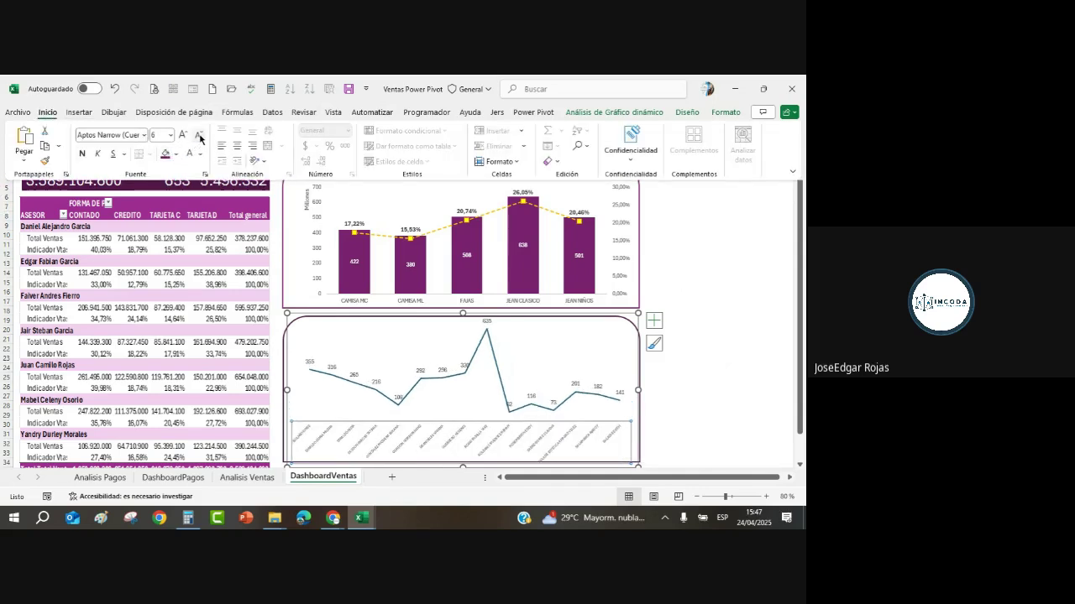
left_click(199, 136)
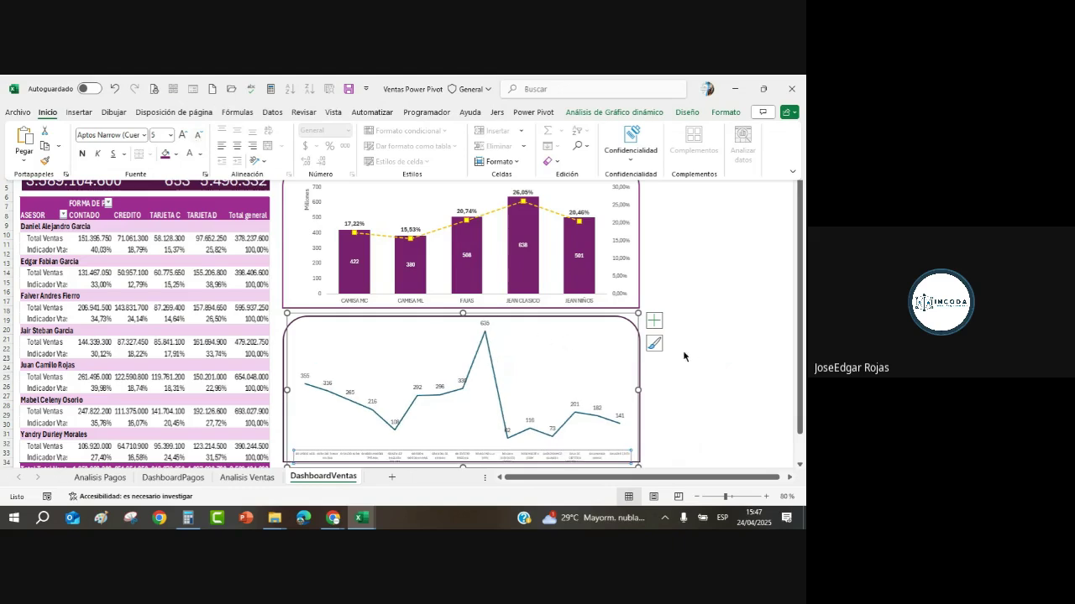
left_click(755, 397)
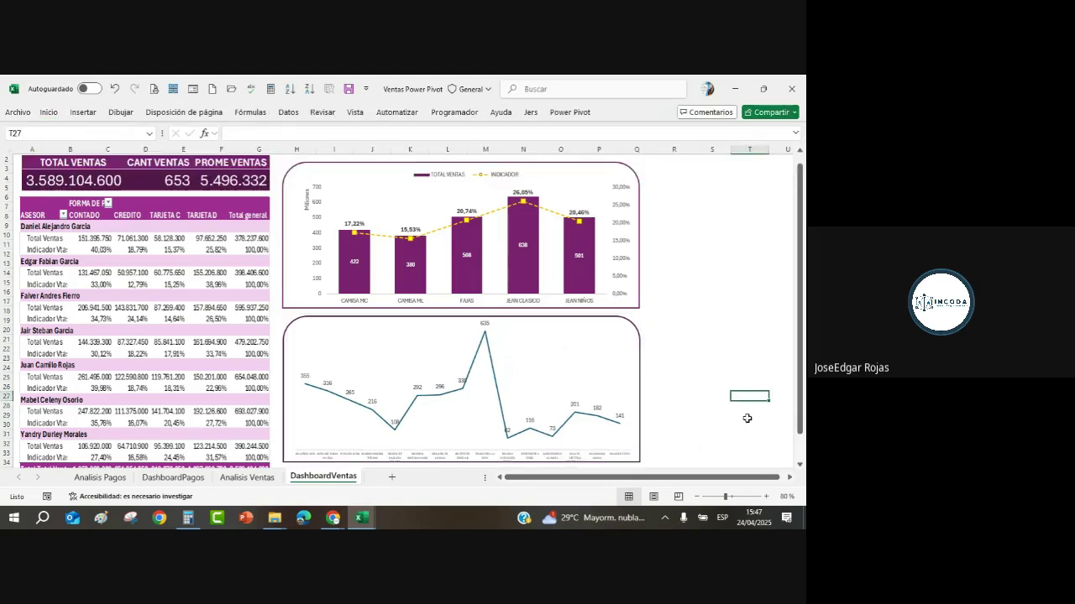
left_click(688, 387)
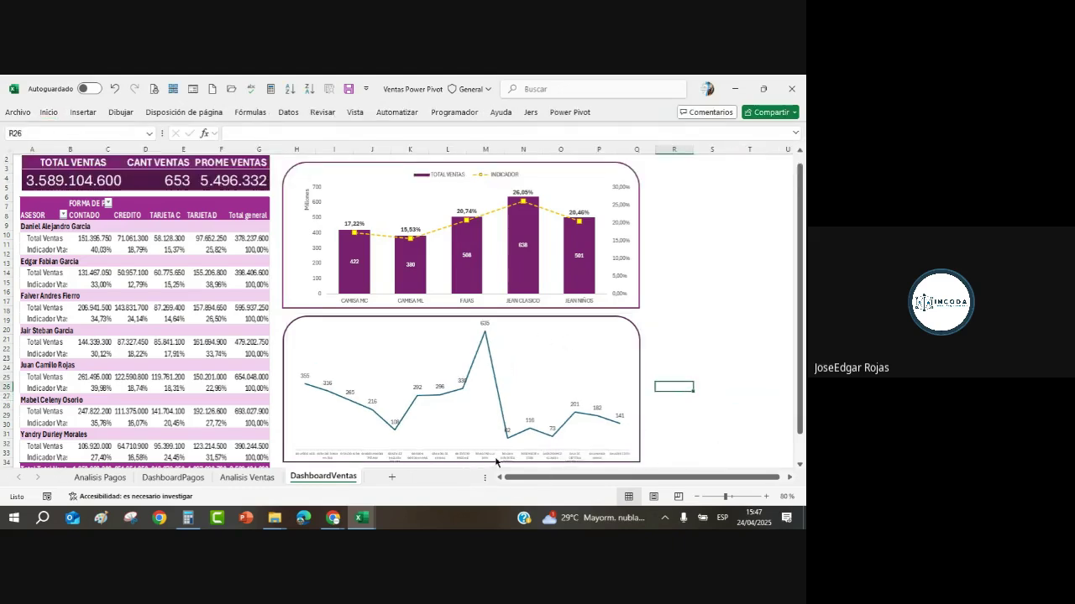
left_click(701, 366)
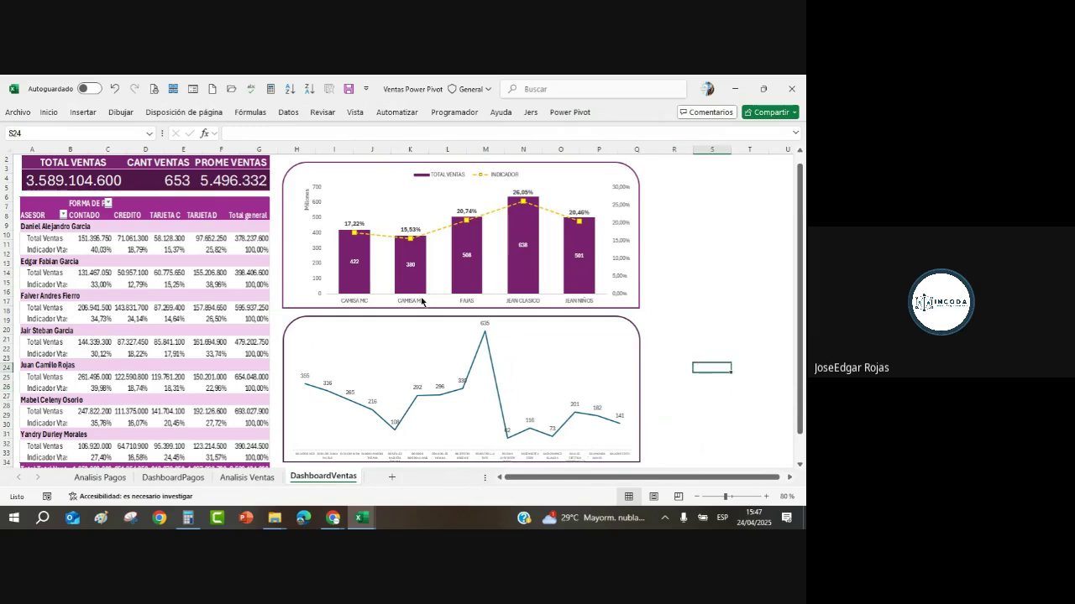
Turn on the smoothed line option for the data series in the CLIENTES line chart.
left_click(502, 409)
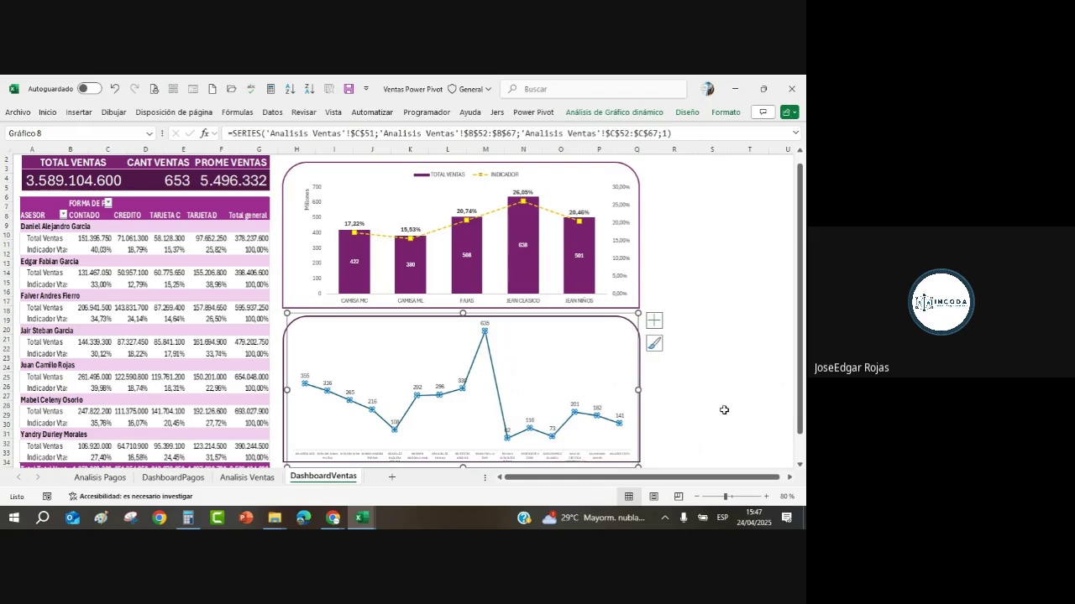
key("ctrl+1")
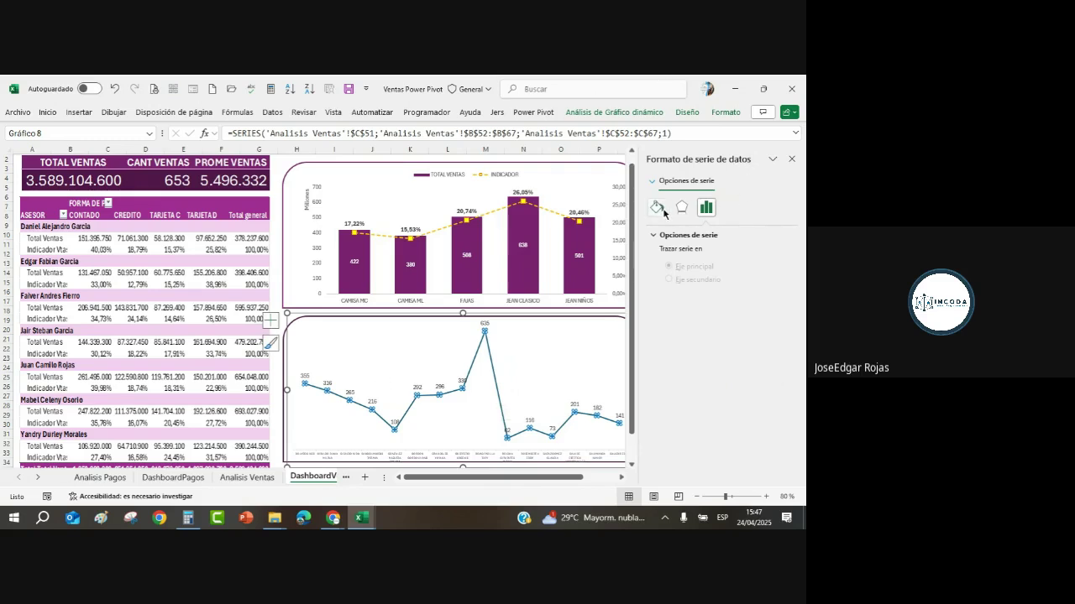
left_click(656, 208)
scroll(672, 336, "down", 2)
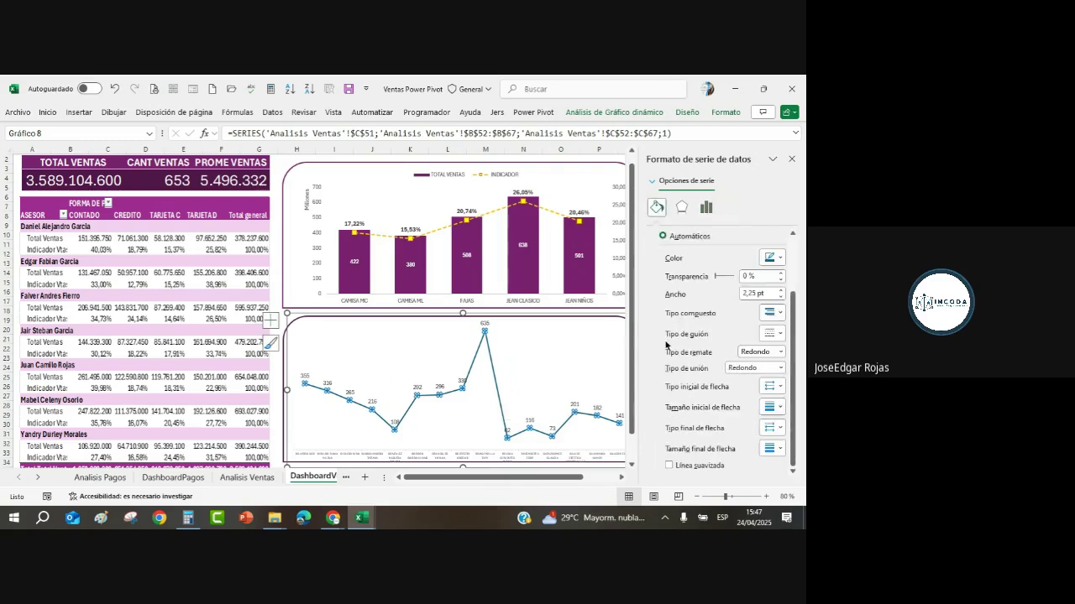
left_click(669, 466)
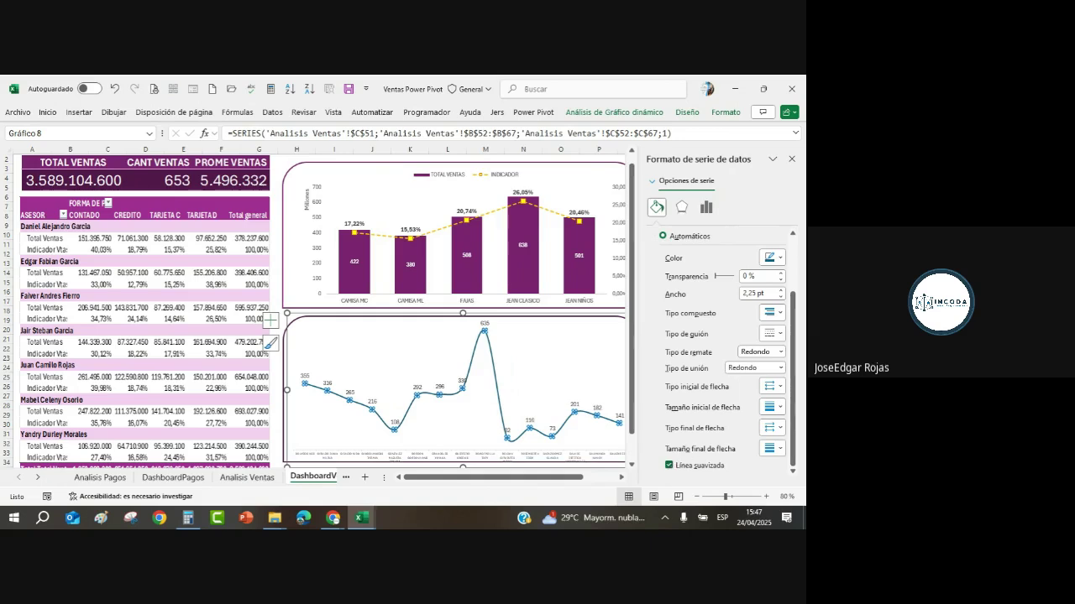
Colour the CLIENTES chart's line dark purple and close the series formatting options.
left_click(779, 259)
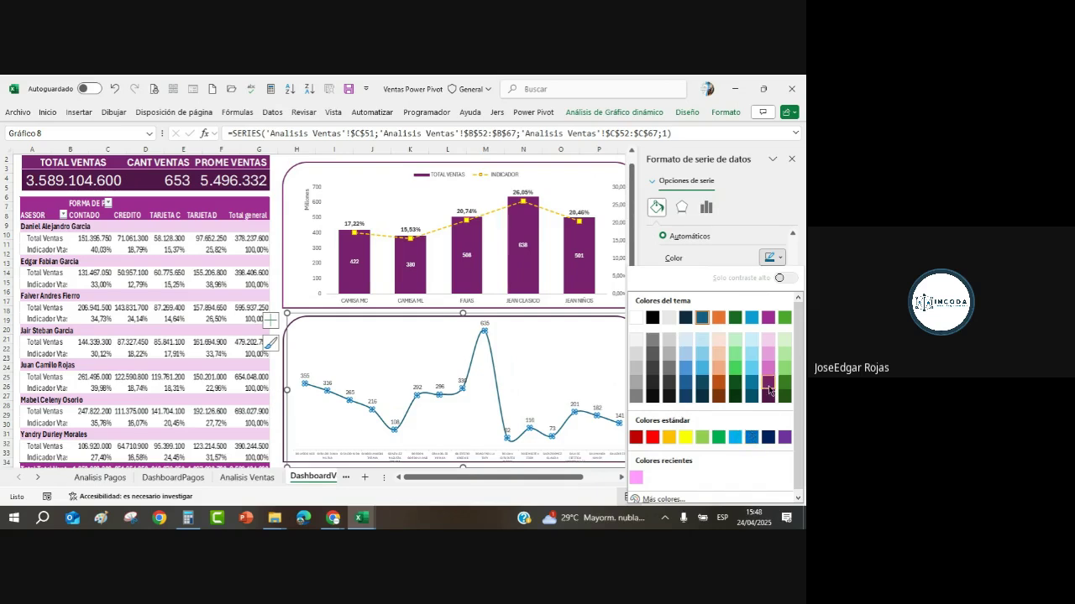
key("Escape")
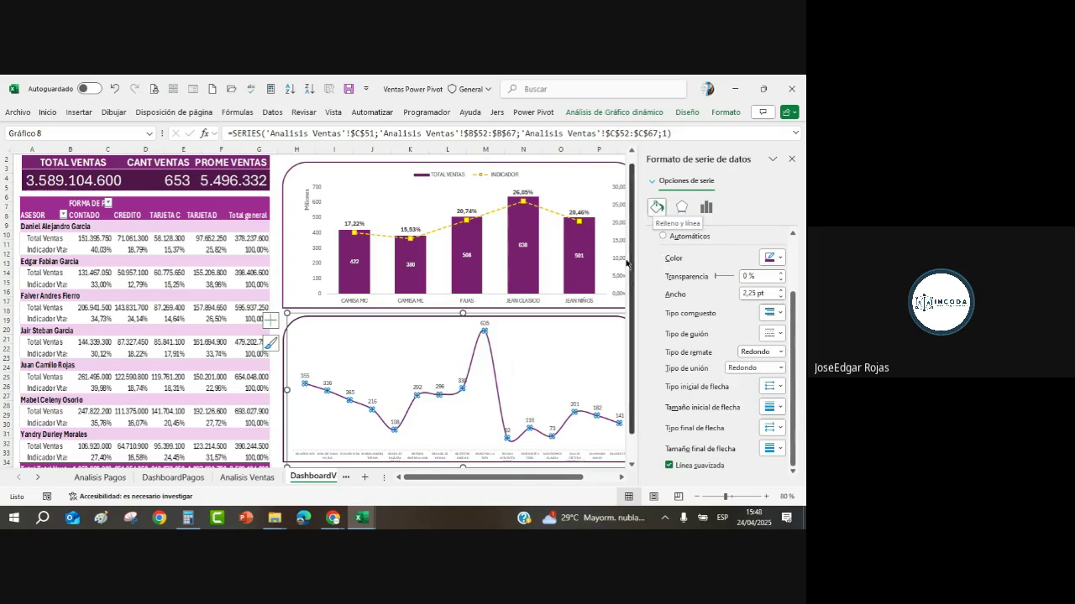
left_click(575, 348)
left_click(791, 158)
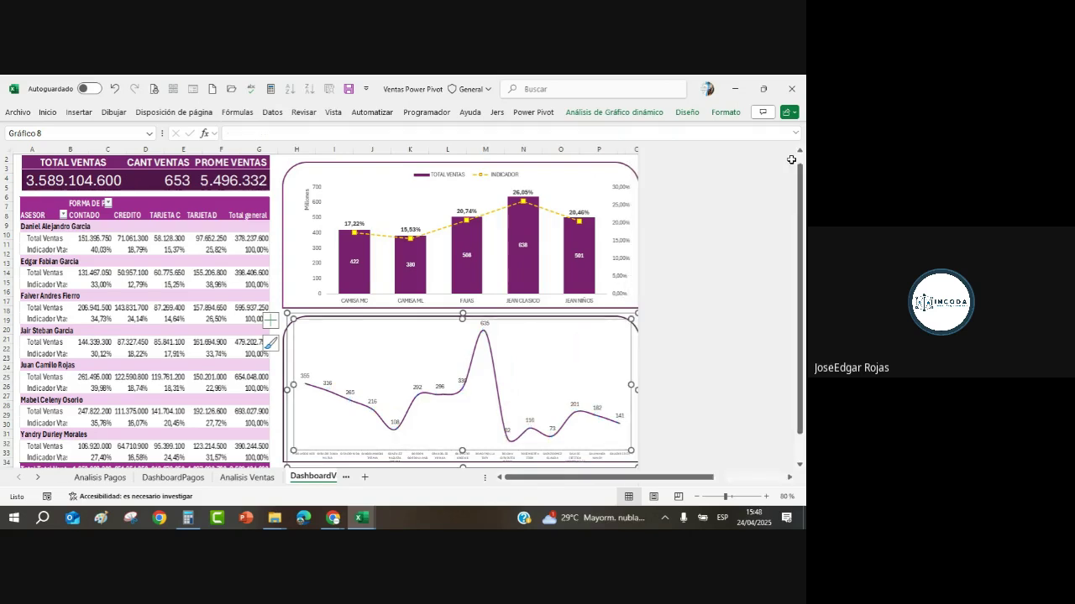
Give the CLIENTES chart's line series built-in (Integrado) square markers of size 6.
left_click(496, 382)
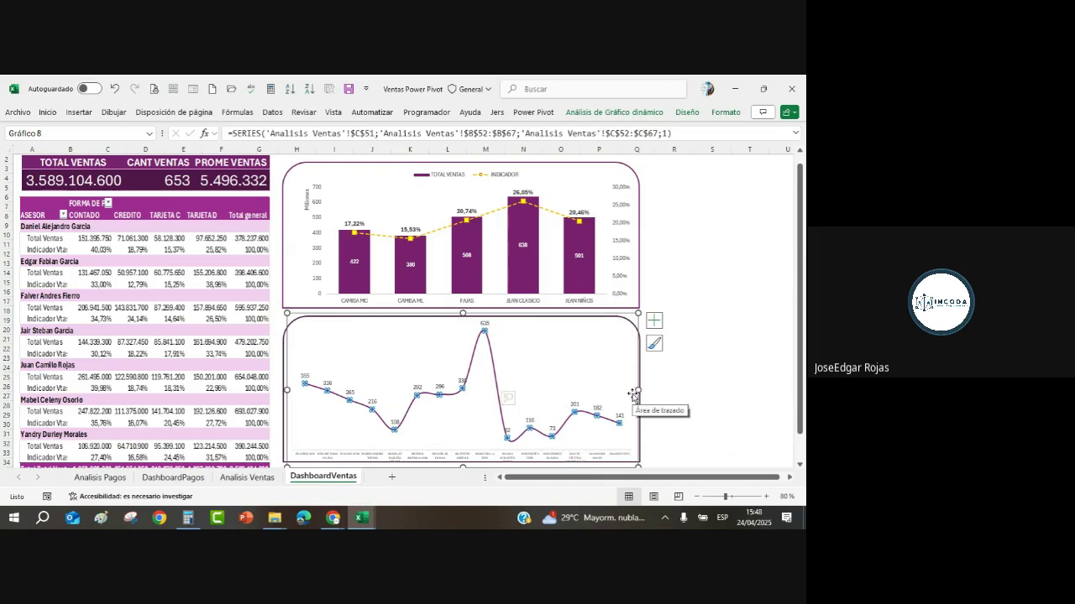
key("ctrl+1")
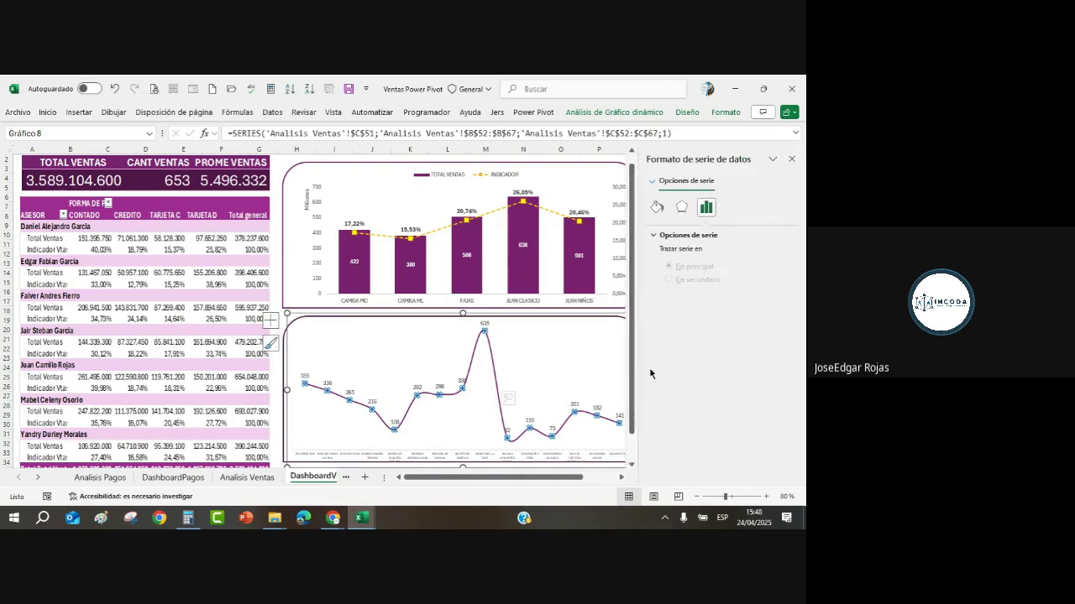
left_click(658, 208)
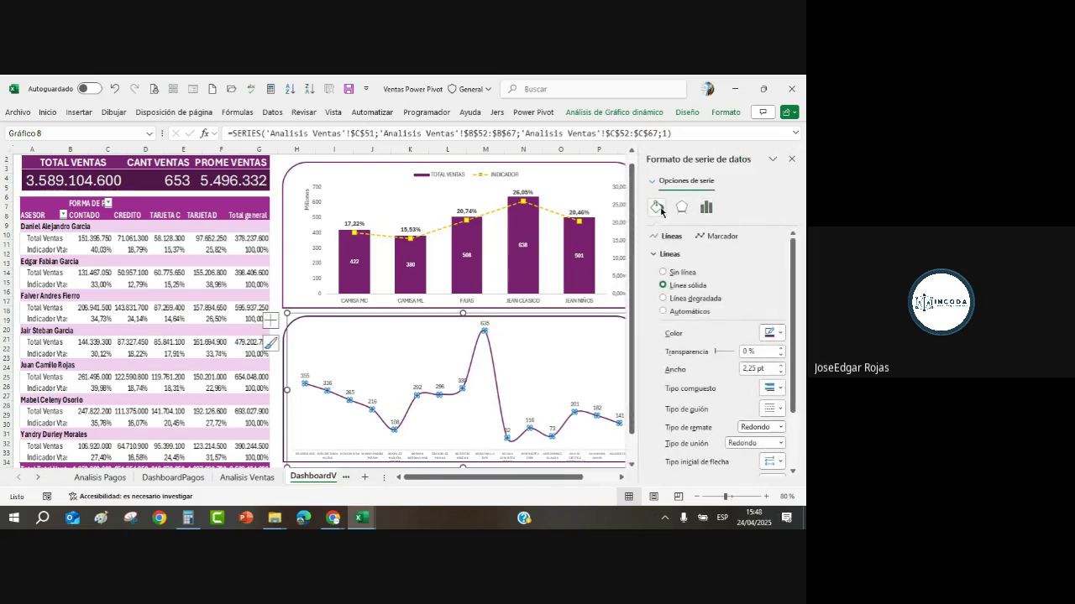
left_click(717, 237)
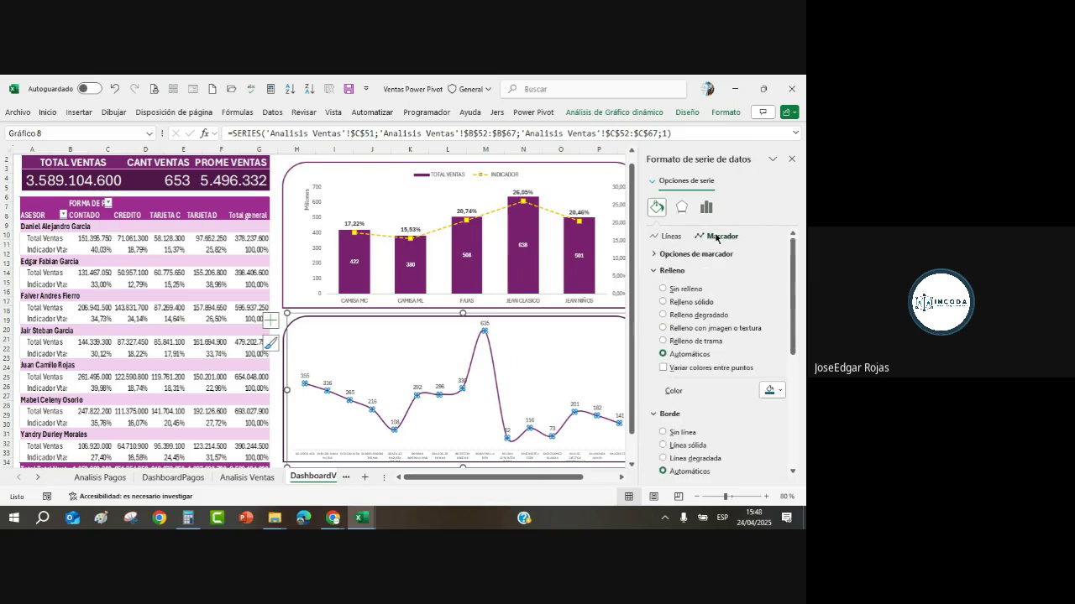
left_click(656, 253)
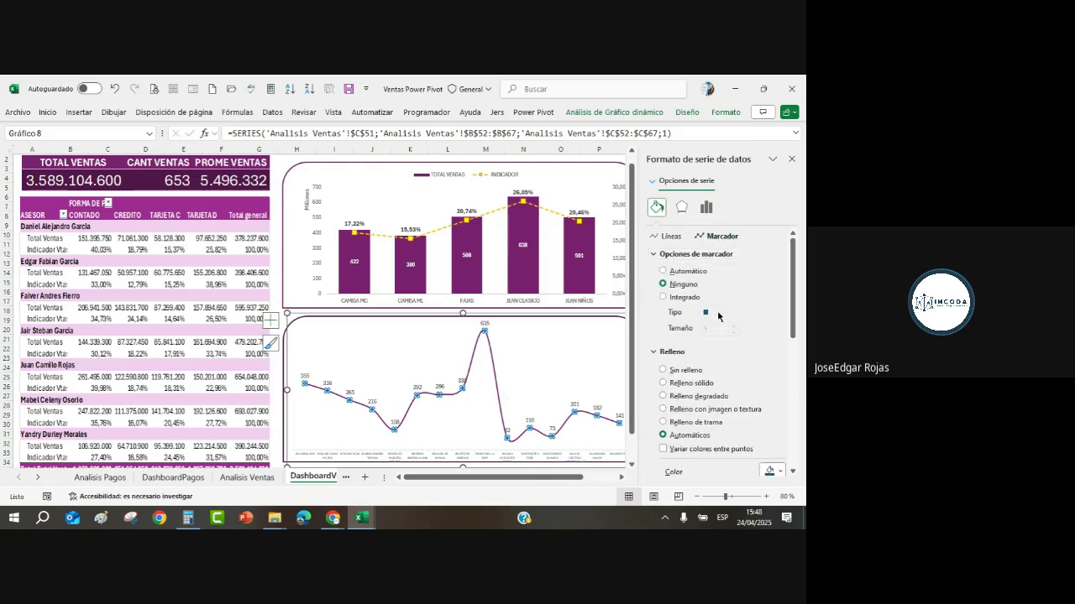
left_click(667, 300)
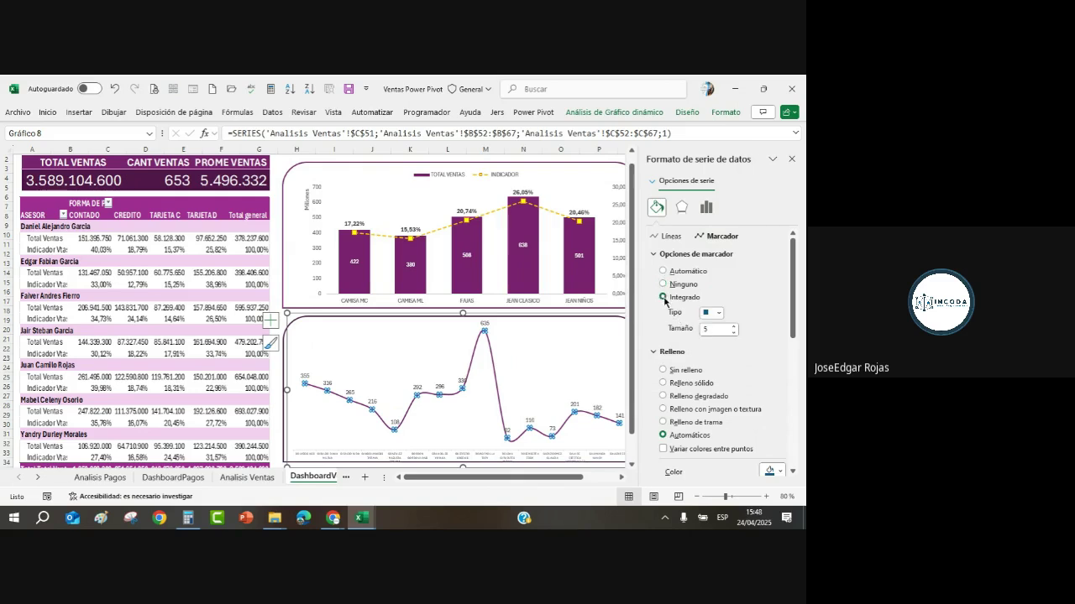
left_click(733, 327)
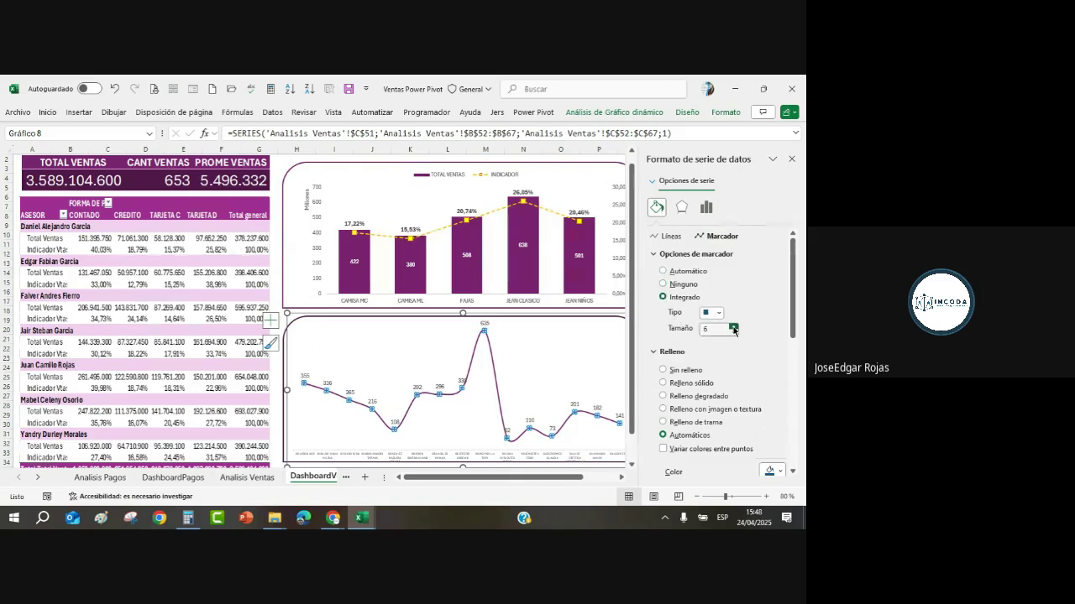
Fill the CLIENTES chart's line markers with the standard golden yellow, close the formatting options and deselect the chart.
left_click(785, 472)
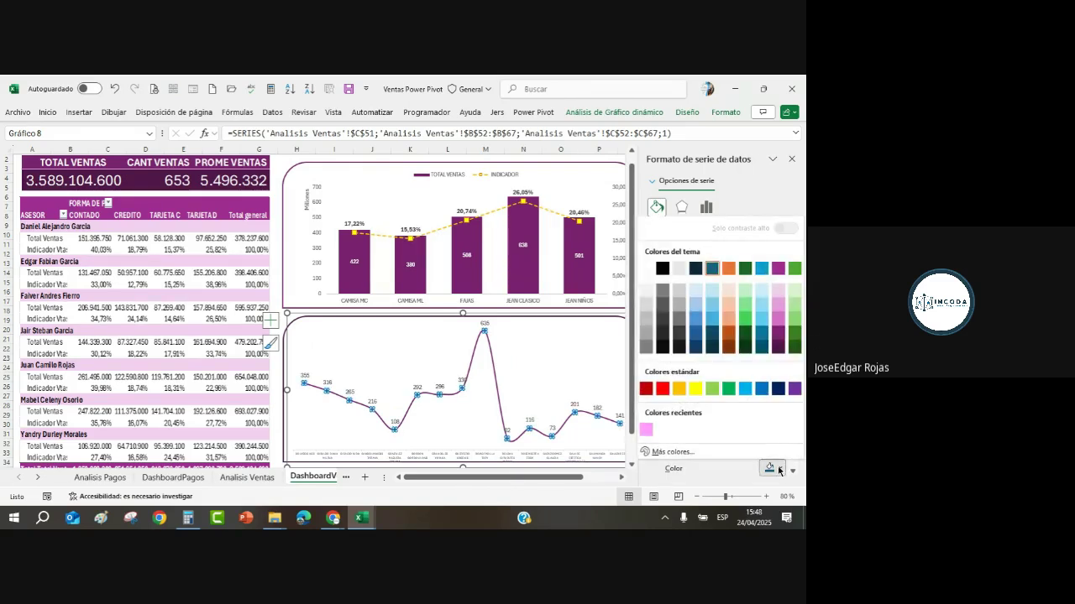
left_click(682, 393)
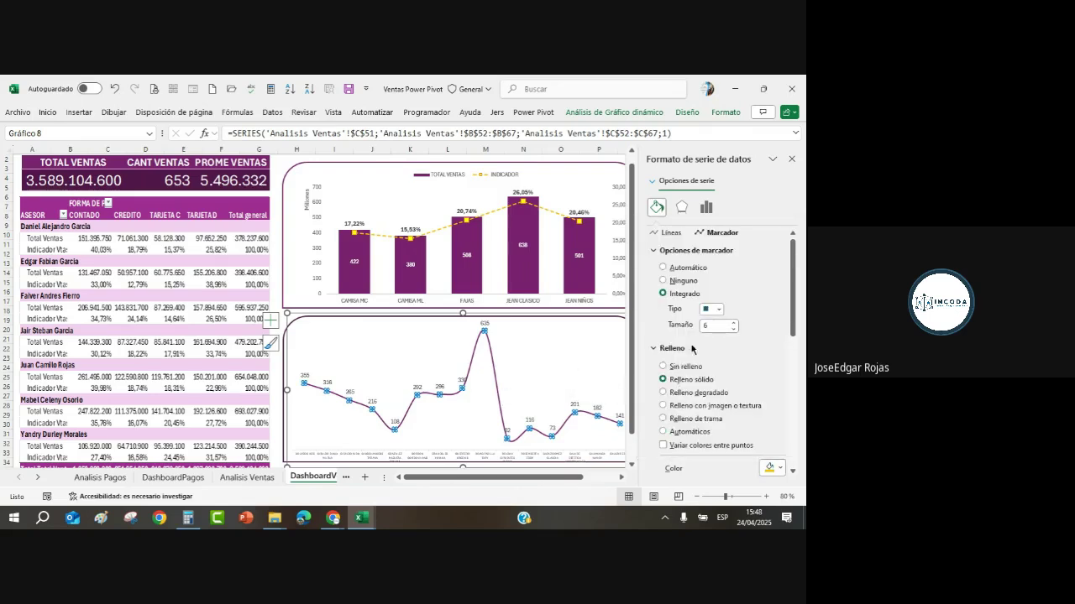
left_click(733, 322)
left_click(592, 365)
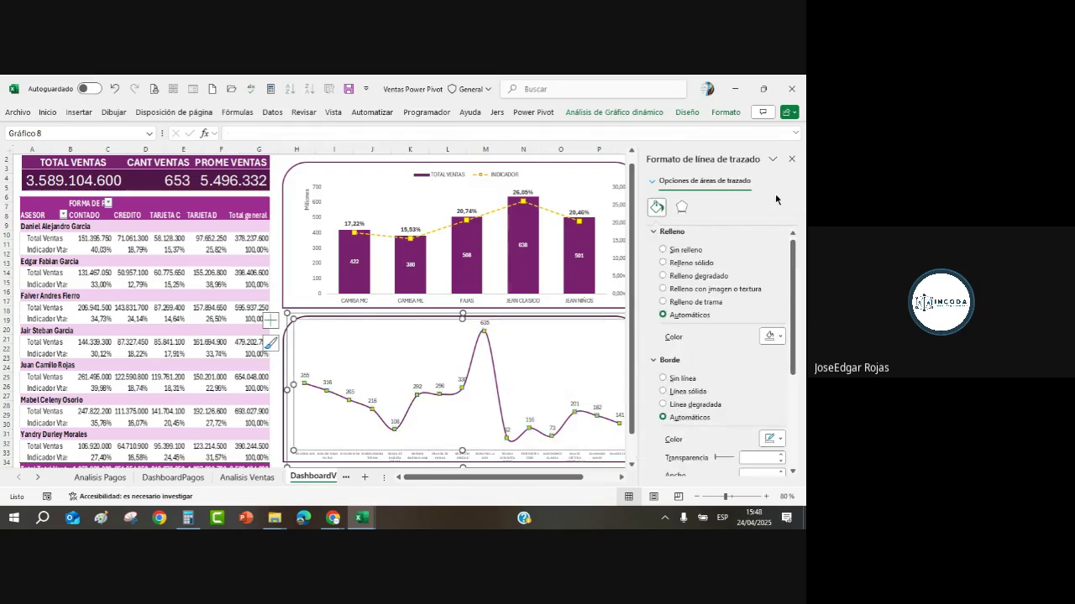
left_click(791, 159)
left_click(748, 339)
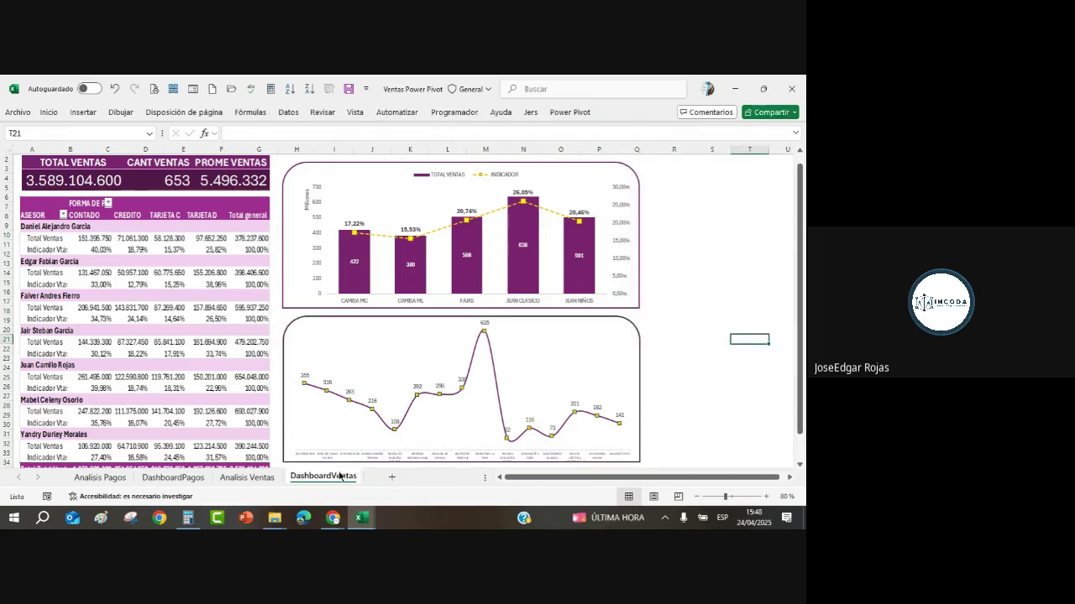
Switch to the Google Meet call in Chrome, admit the waiting participant and close the call's chat messages.
left_click(325, 524)
left_click(277, 466)
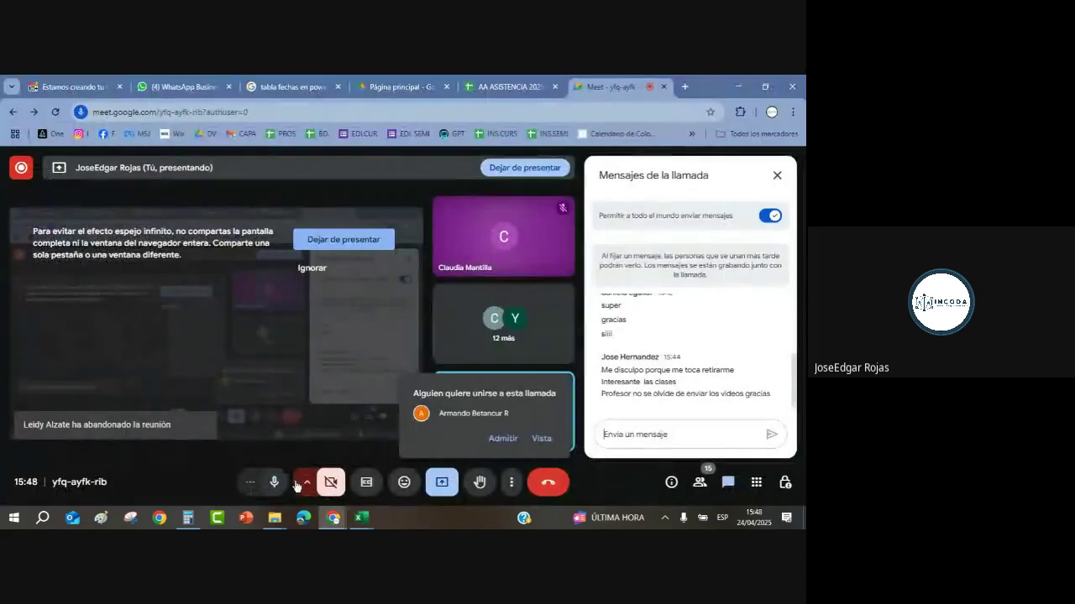
left_click(496, 439)
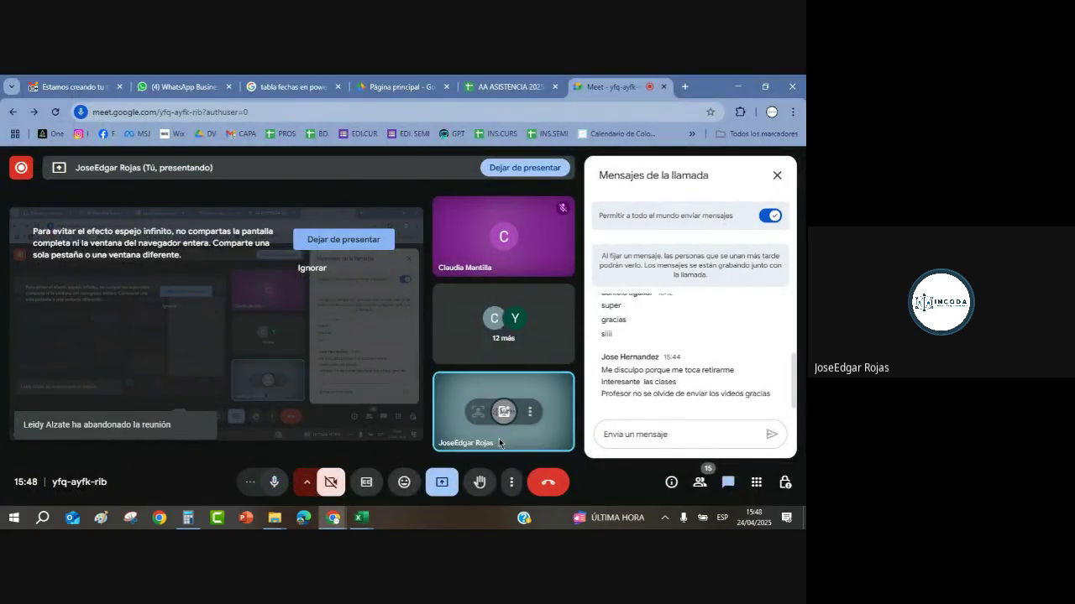
left_click(777, 176)
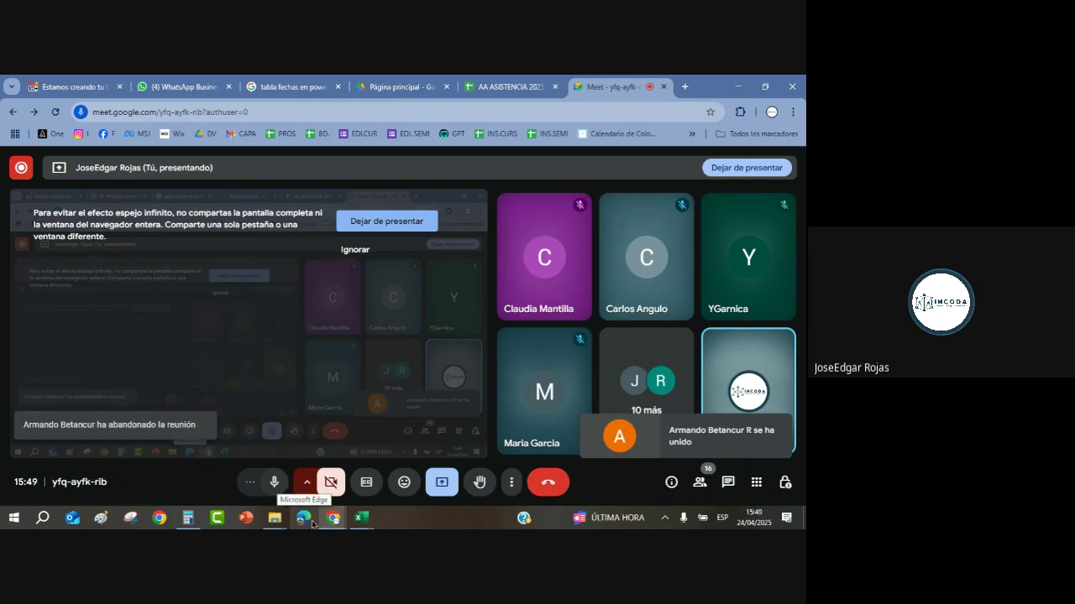
Switch back to the Ventas Power Pivot workbook in Excel, on an empty cell of the DashboardVentas sheet.
mouse_move(334, 521)
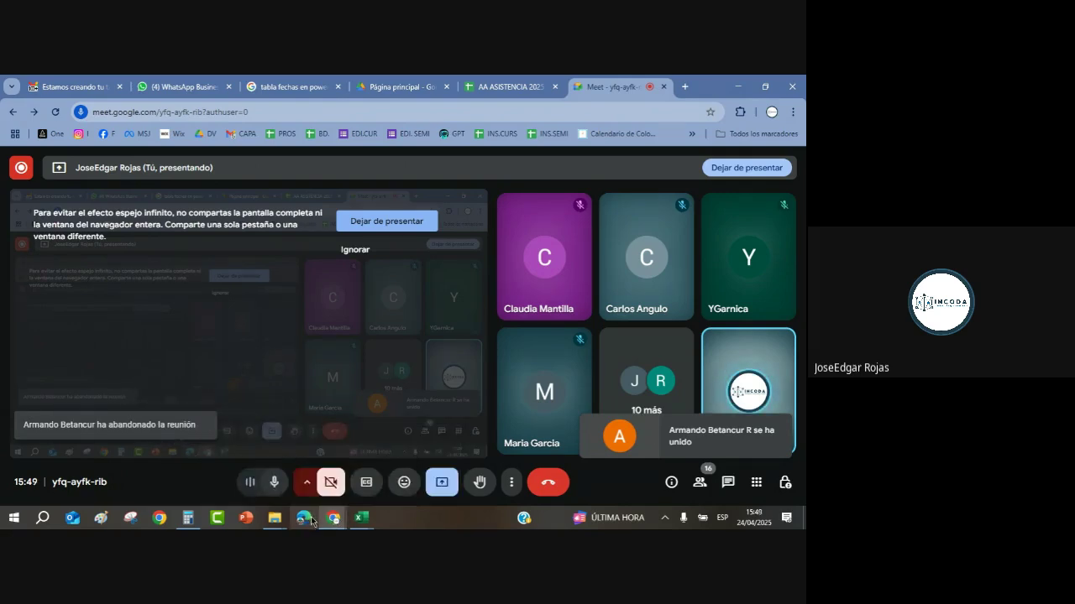
left_click(361, 518)
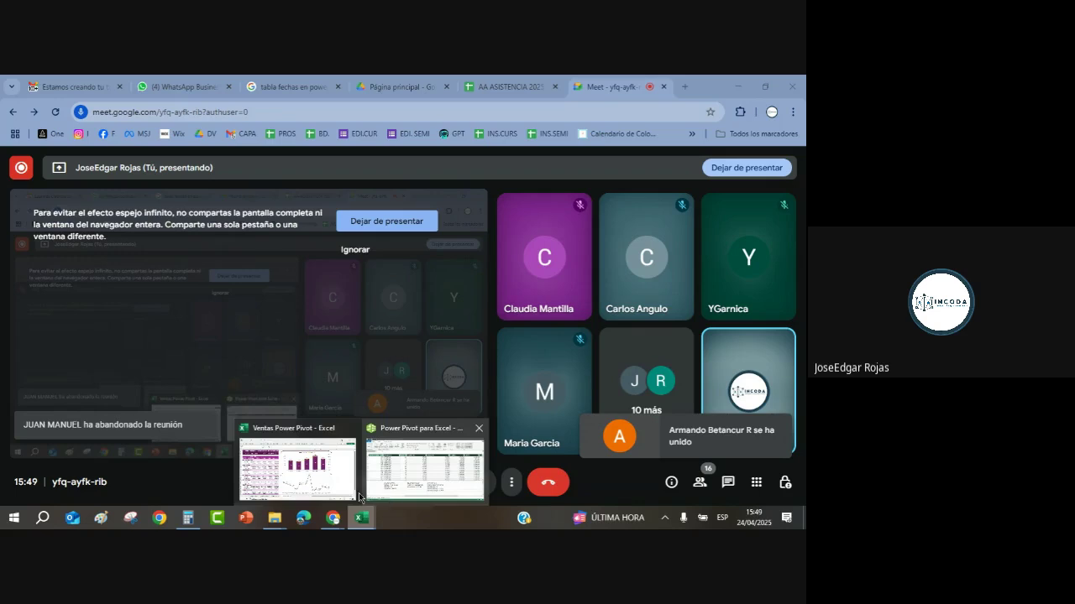
left_click(286, 457)
left_click(700, 322)
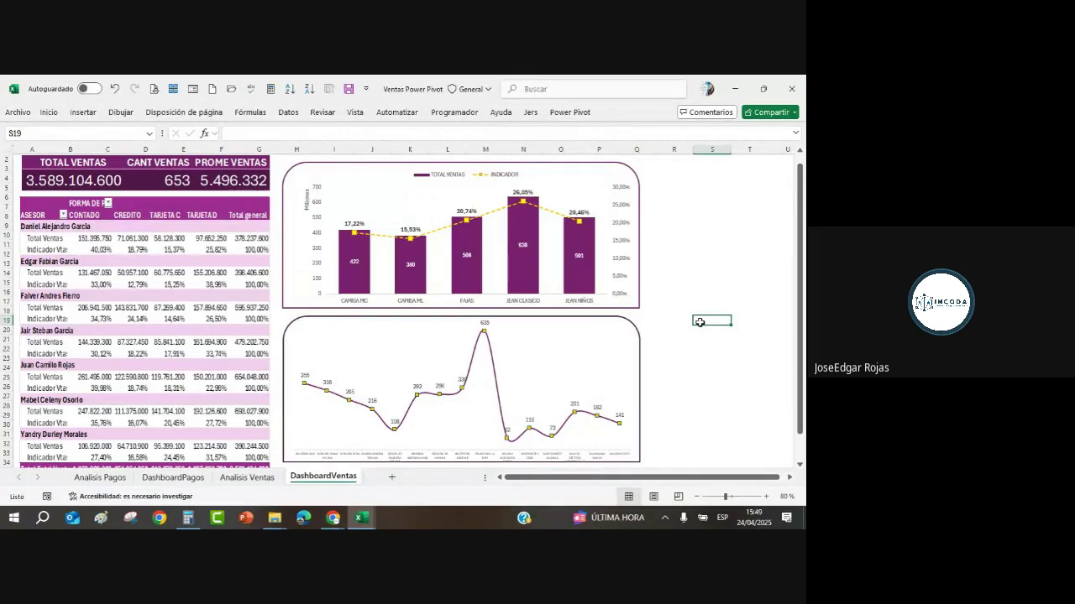
left_click(638, 260)
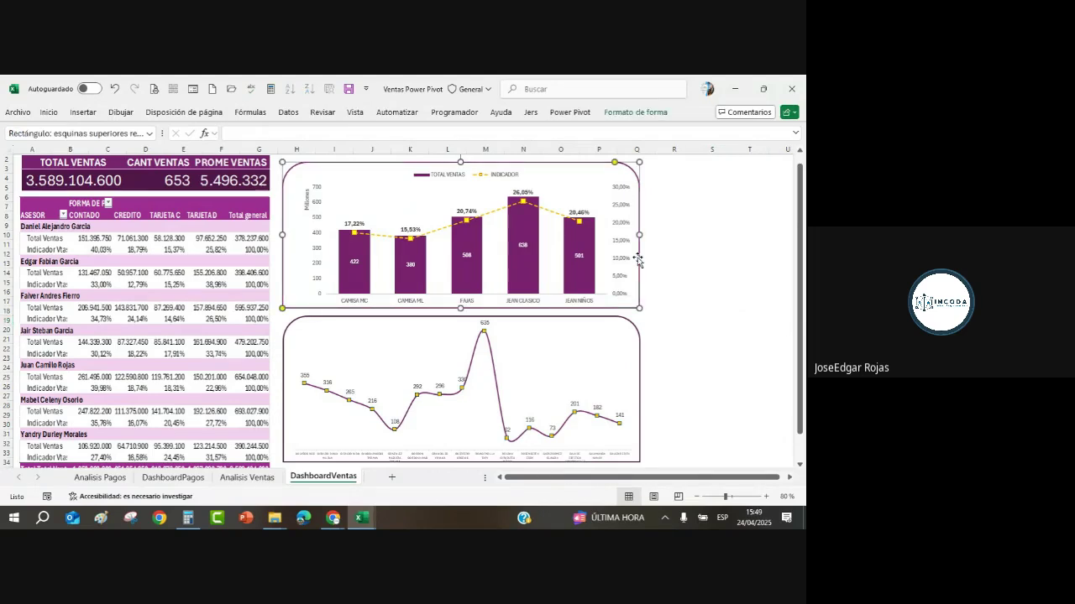
left_click(405, 206)
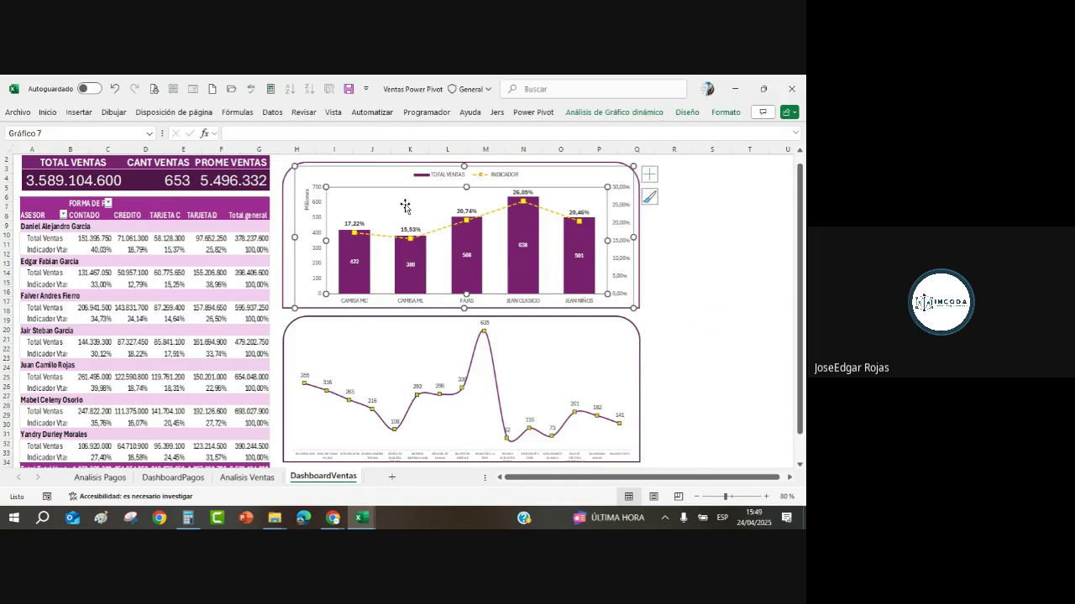
left_click(704, 233)
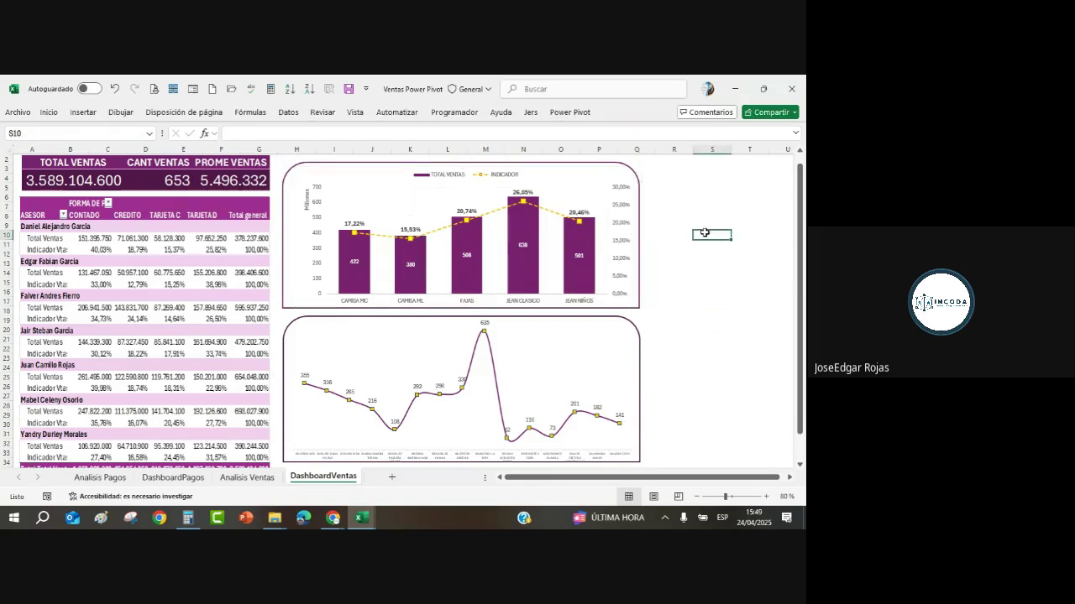
left_click(350, 184)
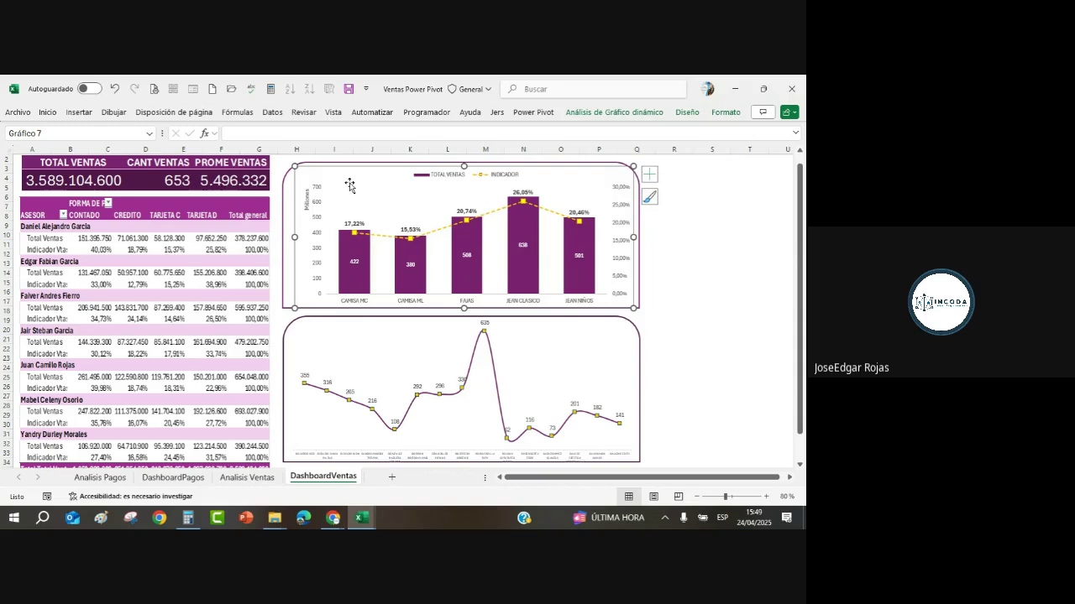
left_click(640, 246)
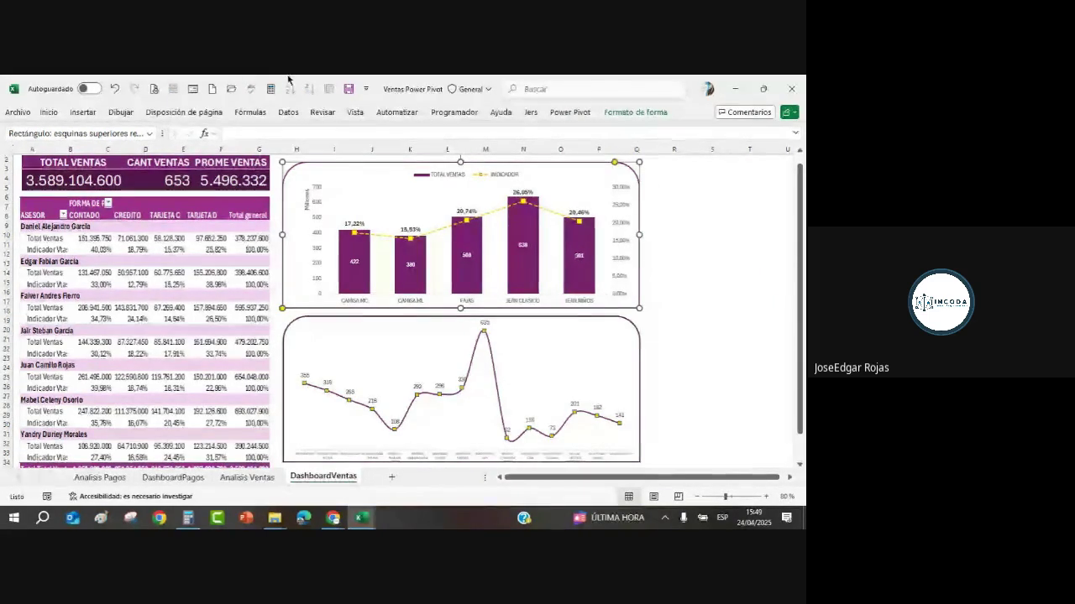
left_click(682, 273)
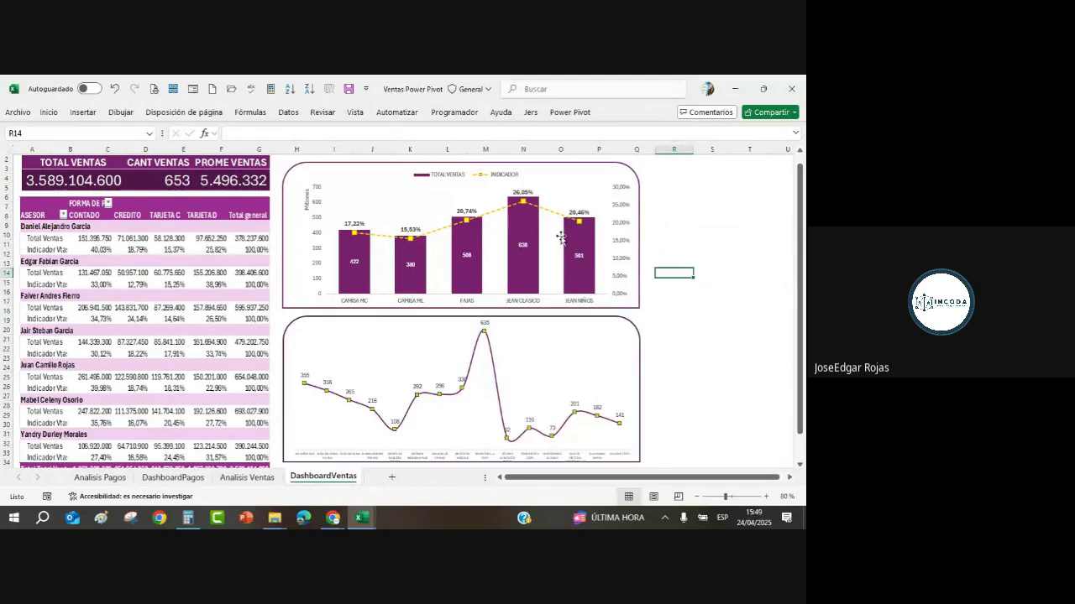
Insert a slicer for the BODEGA field of the ventas table from the TOTAL VENTAS and INDICADOR column chart.
left_click(578, 193)
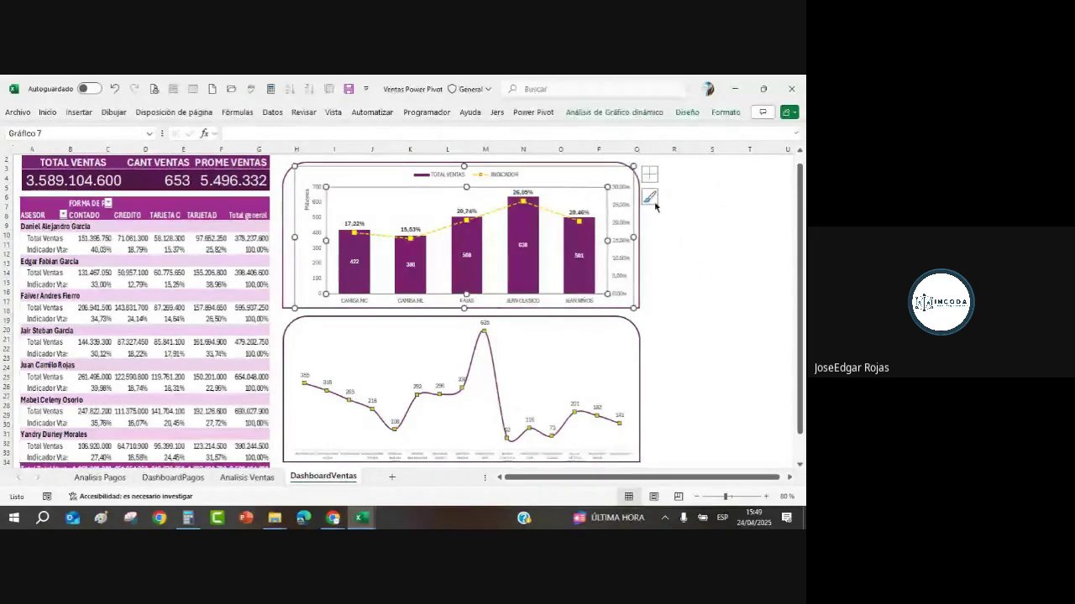
left_click(687, 113)
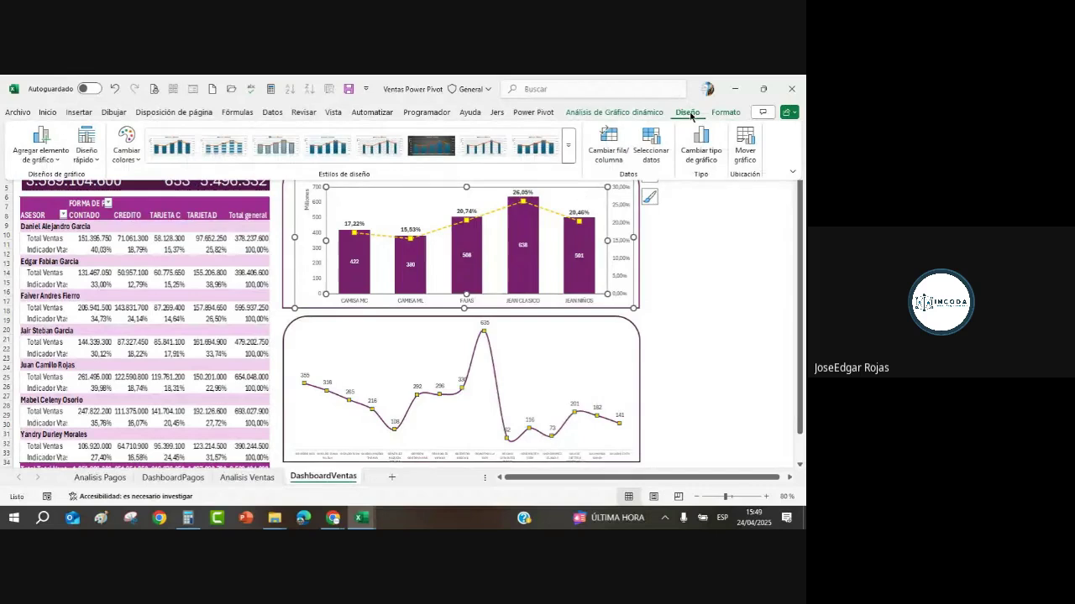
left_click(644, 118)
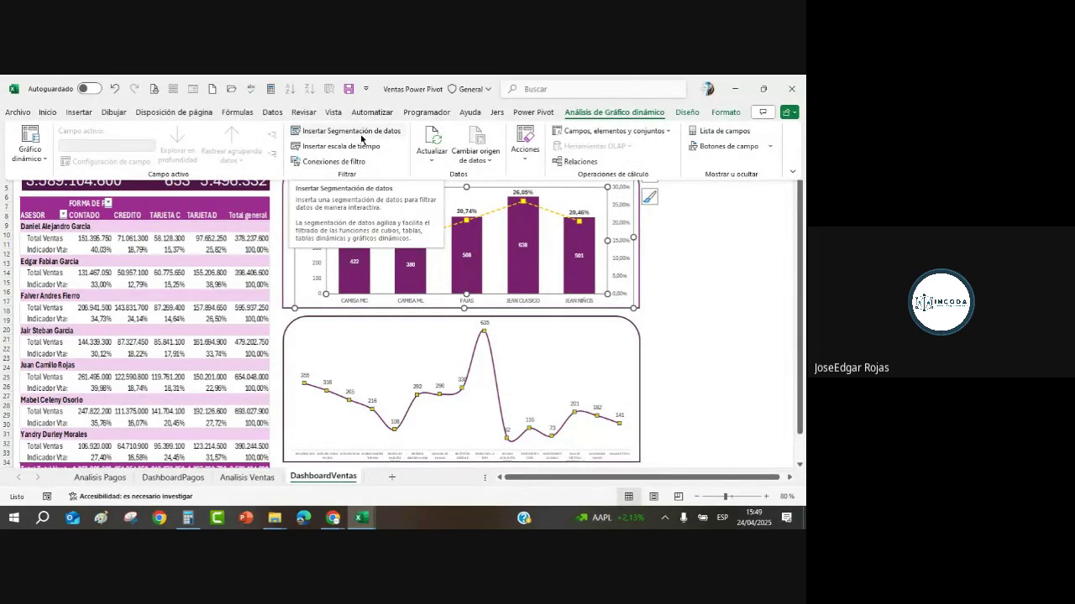
left_click(360, 137)
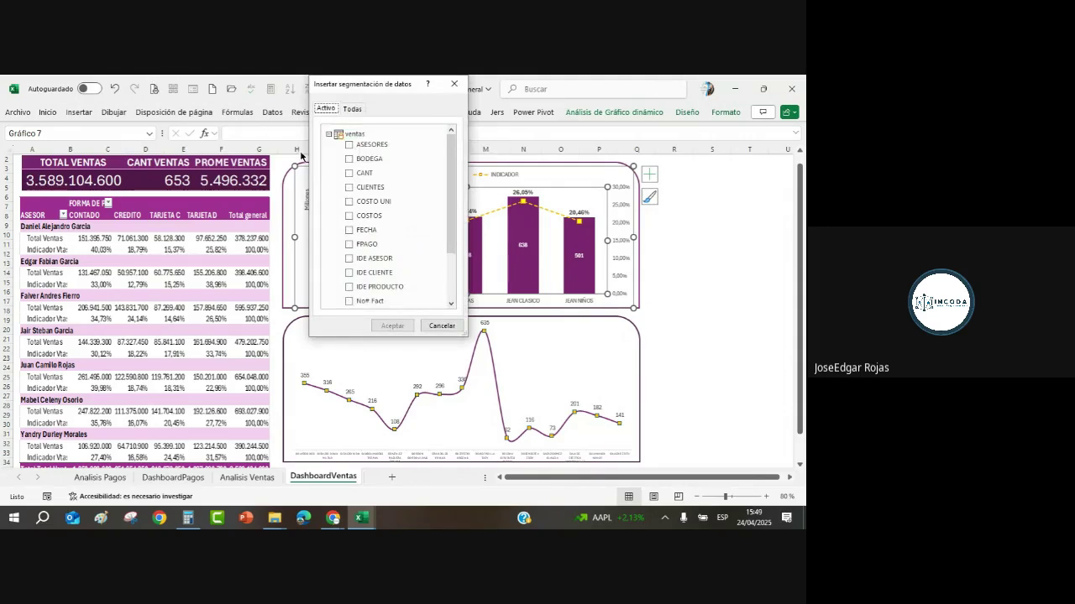
left_click(350, 159)
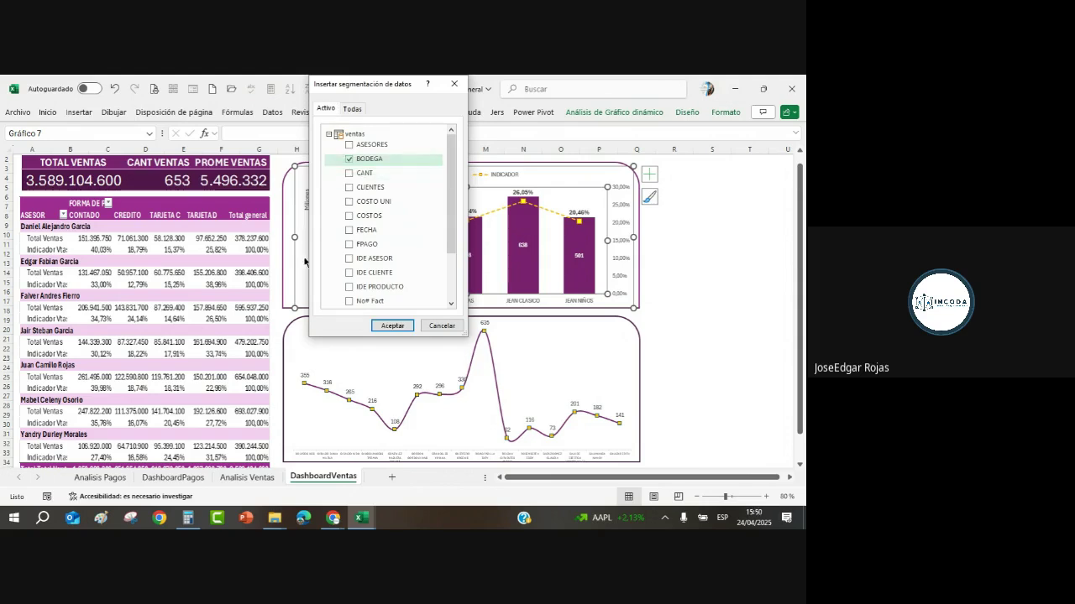
scroll(457, 274, "down", 1)
left_click_drag(457, 273, 459, 301)
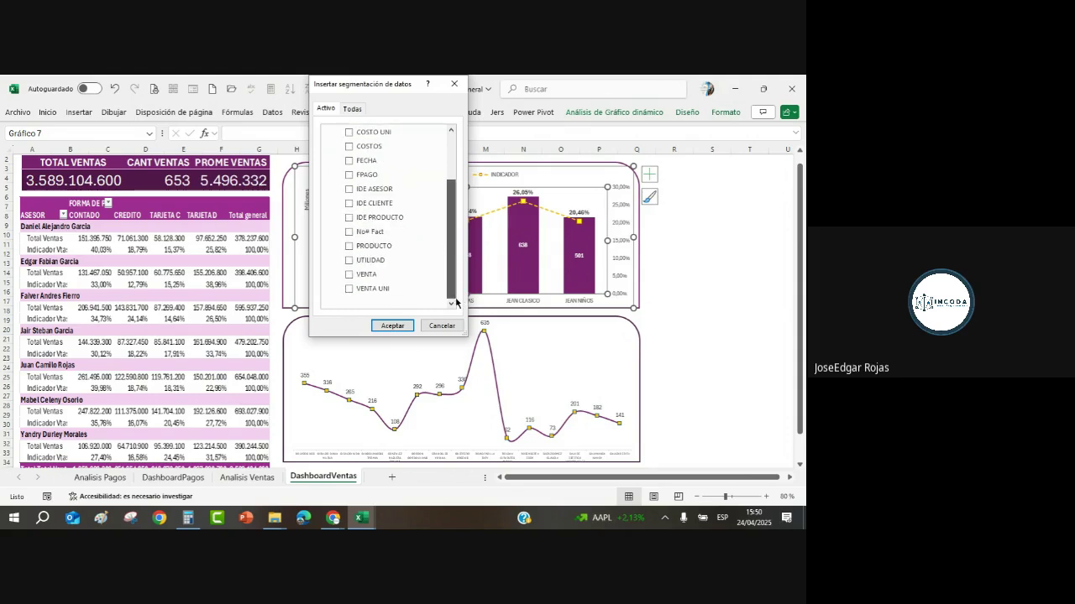
scroll(457, 294, "up", 3)
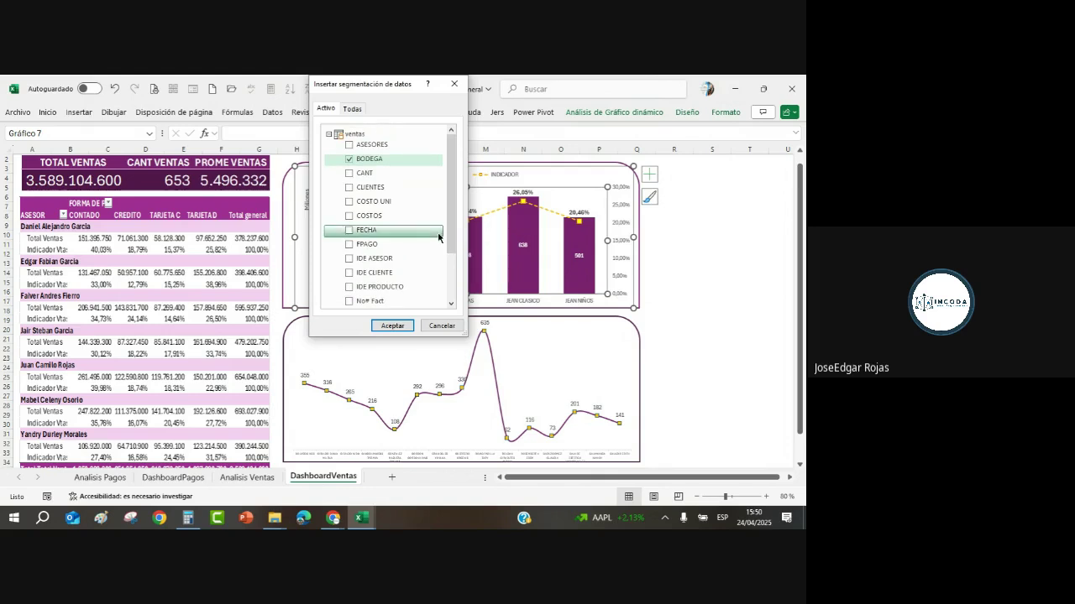
left_click(329, 135)
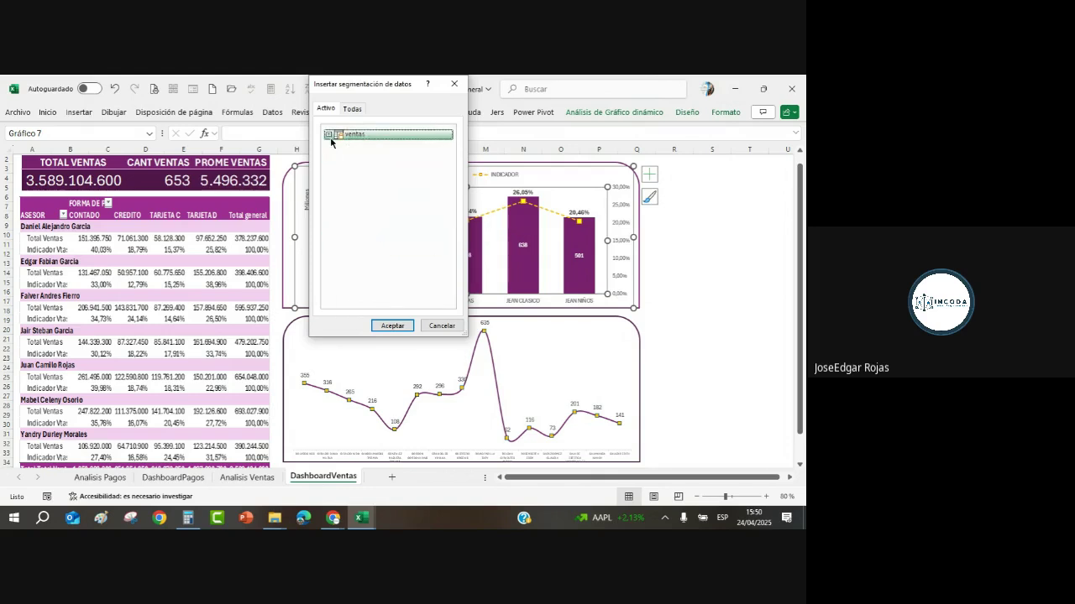
left_click(328, 135)
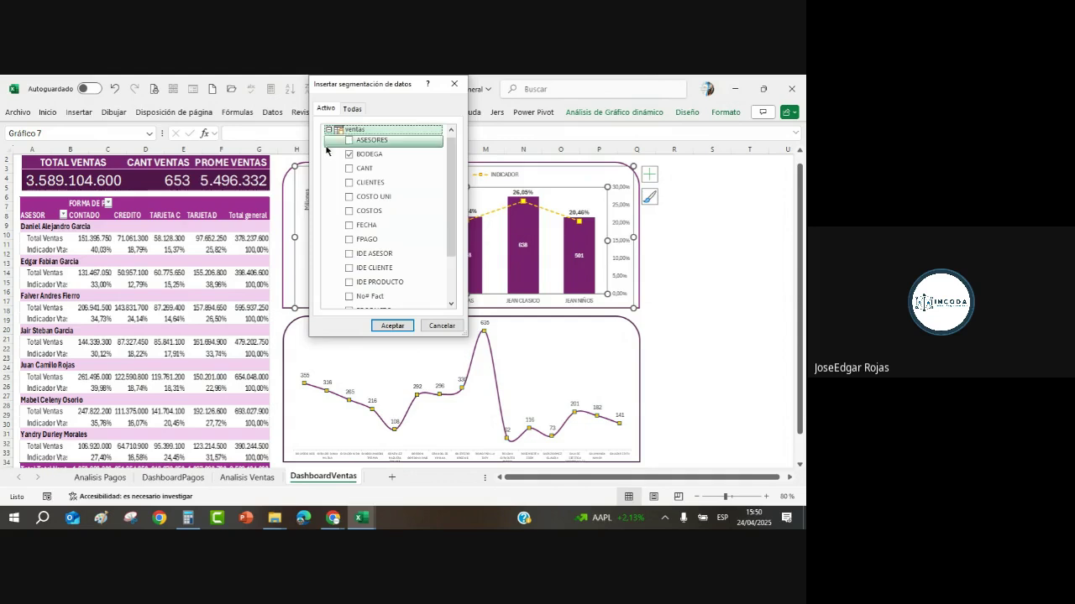
left_click(393, 326)
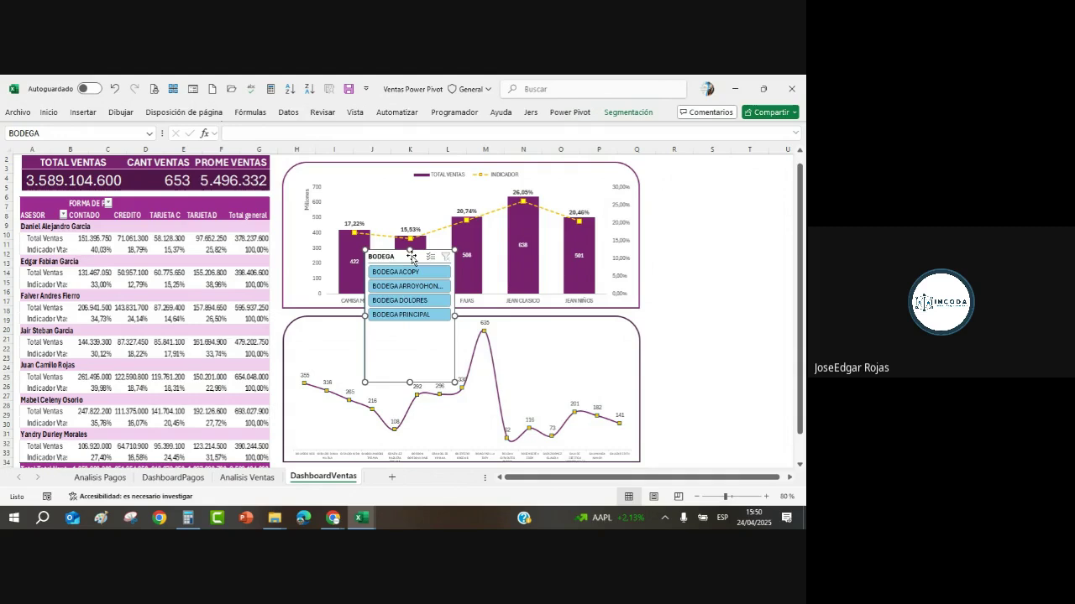
Place the BODEGA slicer beside the column chart and resize it to about 5.4 cm high by 7.2 cm wide.
left_click_drag(412, 256, 698, 169)
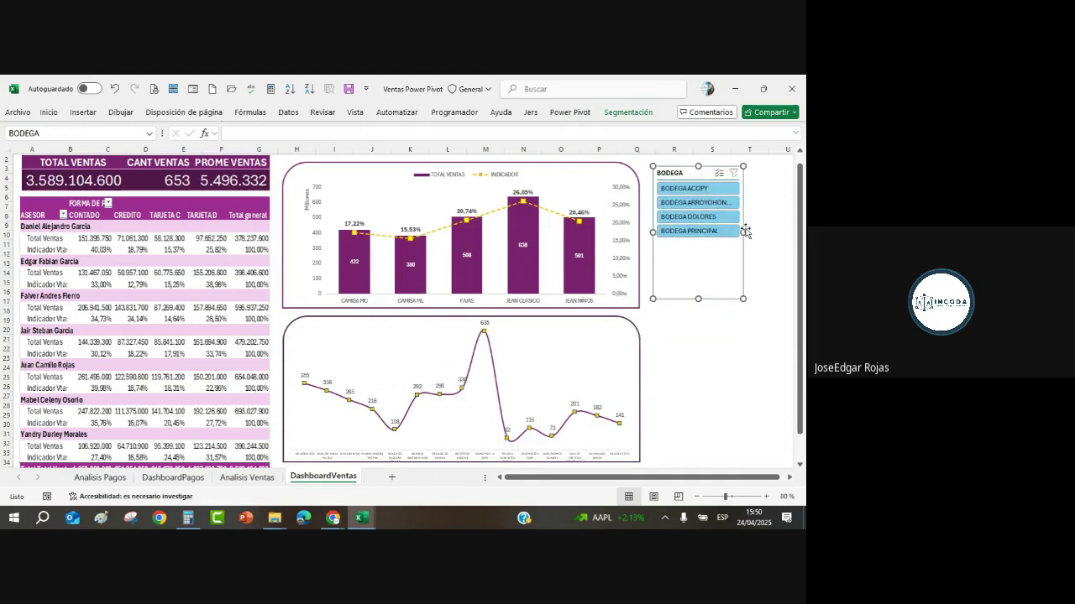
left_click_drag(743, 232, 780, 232)
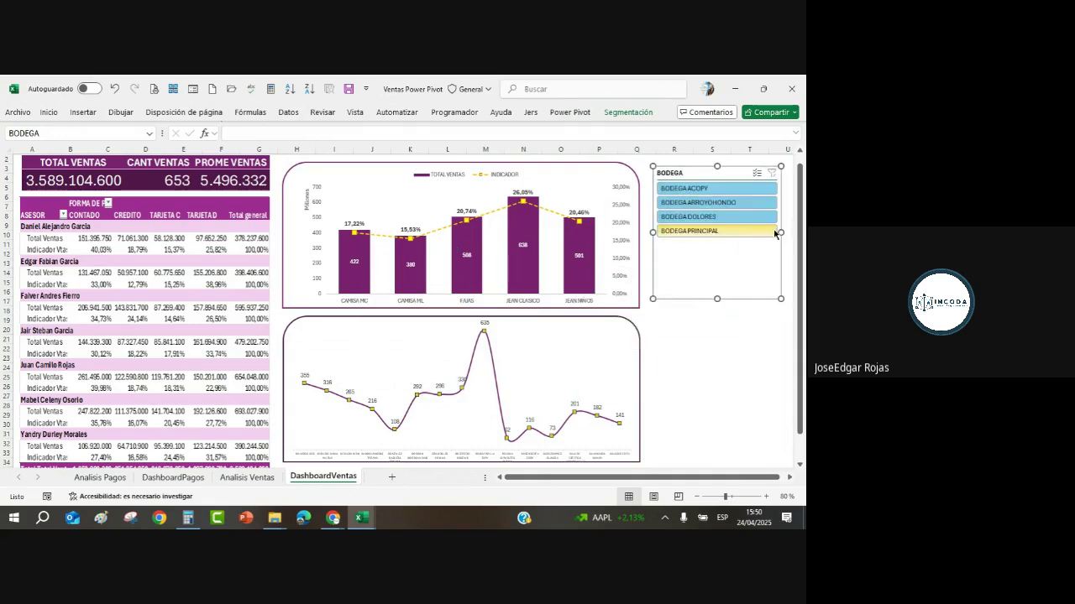
left_click_drag(717, 299, 726, 263)
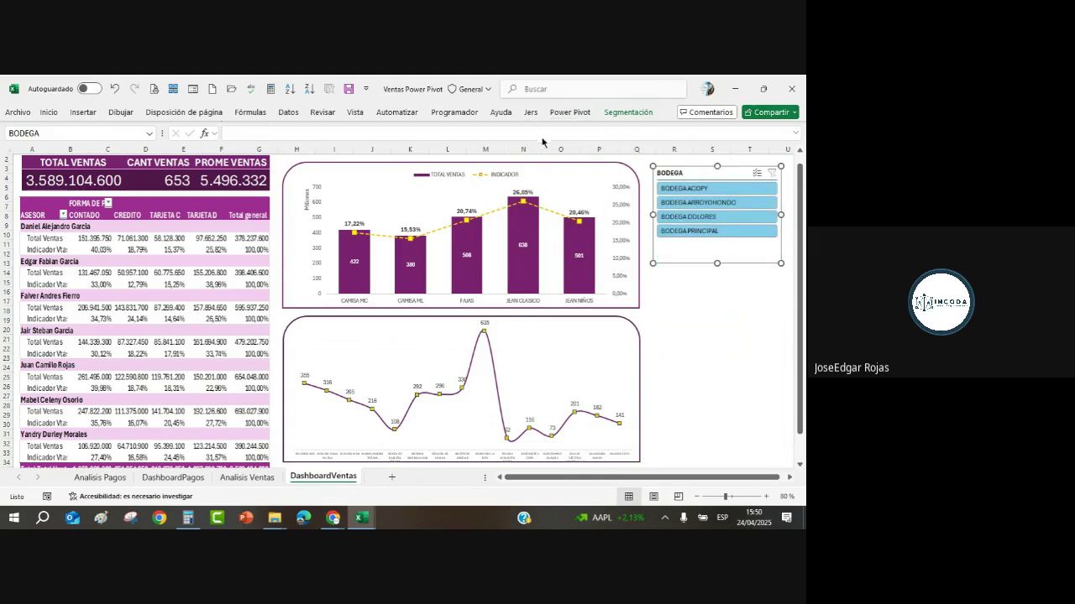
Arrange the BODEGA slicer's buttons in 2 columns.
left_click(641, 114)
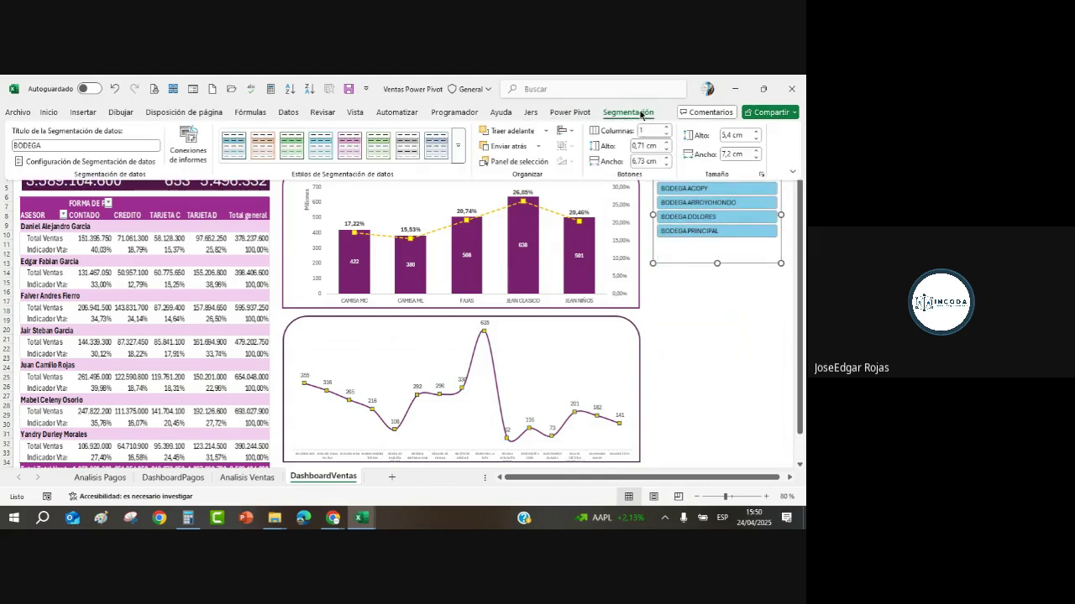
left_click(666, 128)
left_click(666, 128)
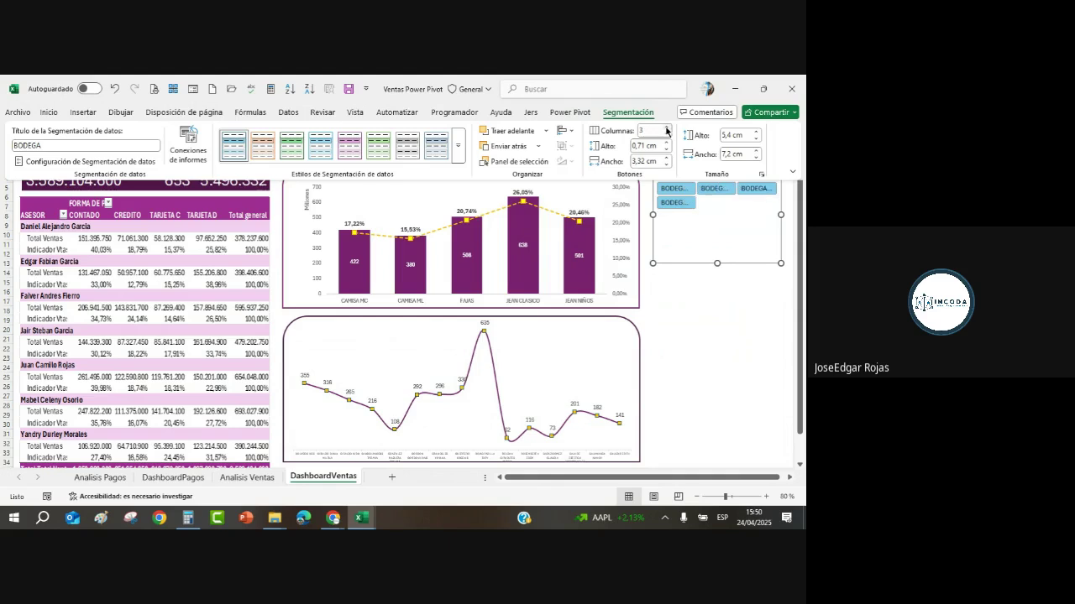
left_click(666, 129)
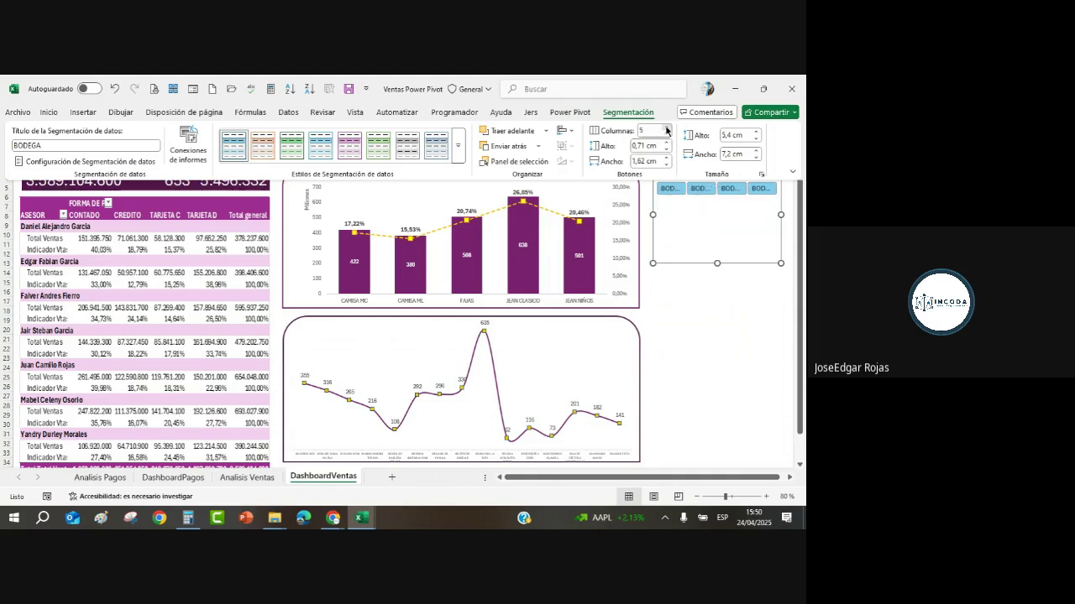
left_click(666, 128)
left_click(665, 128)
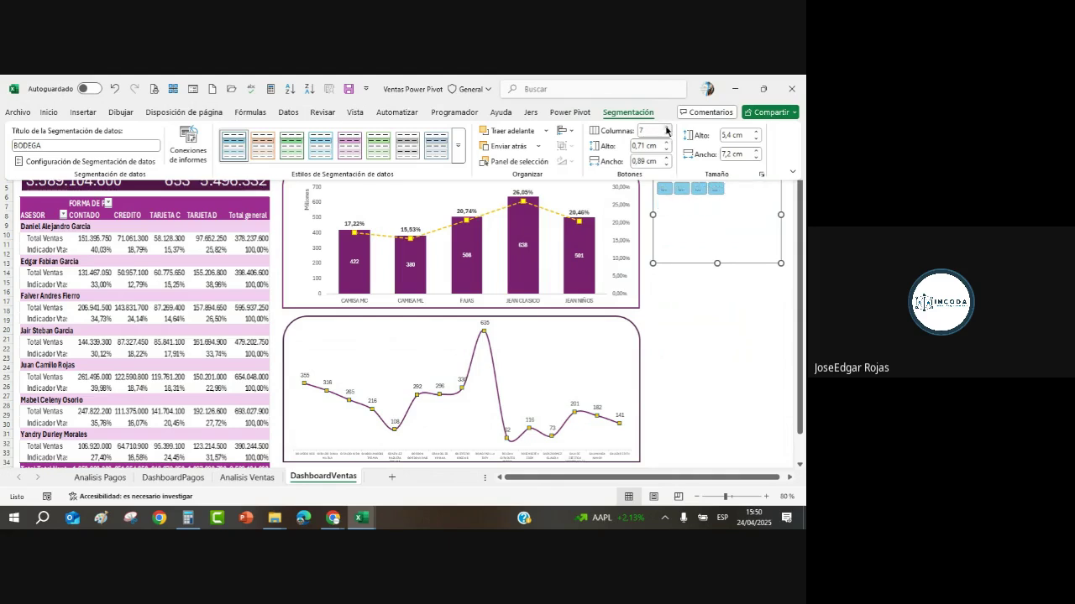
left_click(665, 136)
left_click(666, 135)
left_click(665, 135)
left_click(666, 135)
left_click(666, 135)
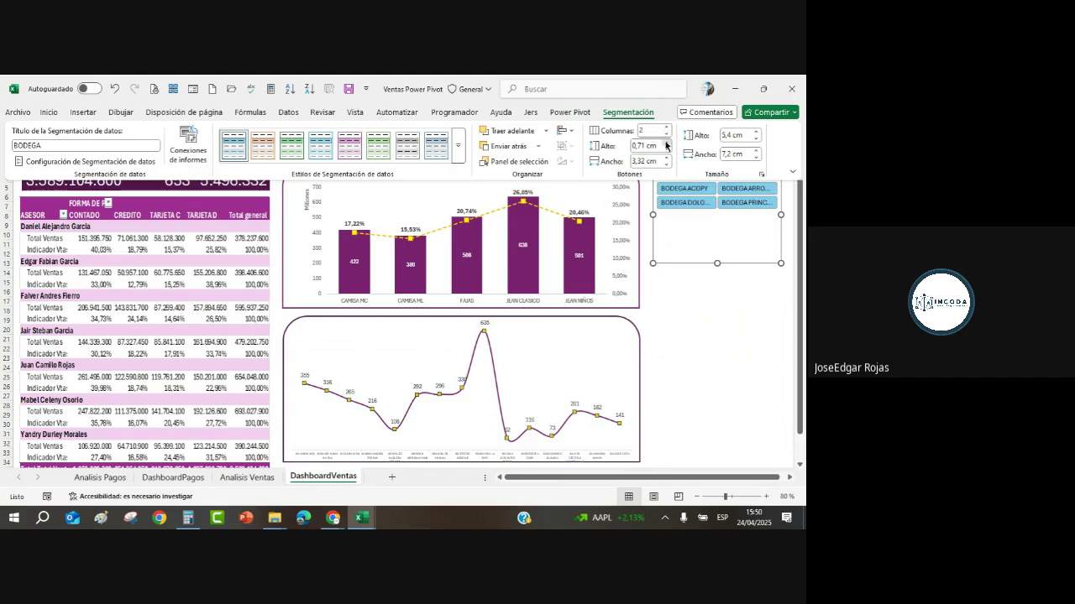
Increase the BODEGA slicer's button height to 1 cm.
left_click(667, 144)
left_click(666, 143)
left_click(667, 143)
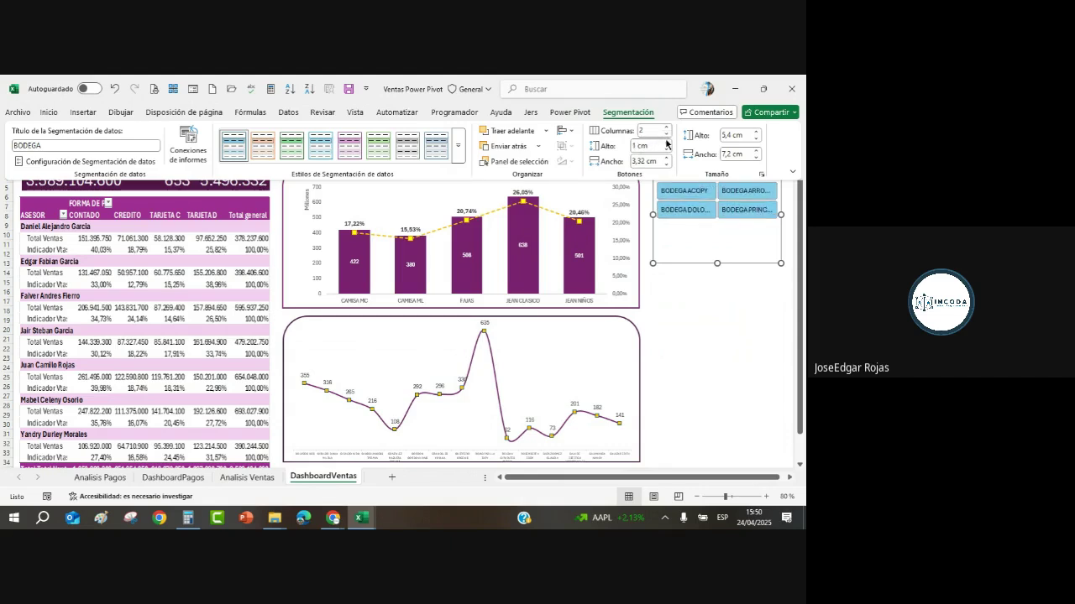
Increase the BODEGA slicer's button height to 1.9 cm.
left_click(667, 141)
left_click(666, 141)
left_click(666, 141)
left_click(667, 141)
left_click(666, 141)
left_click(667, 141)
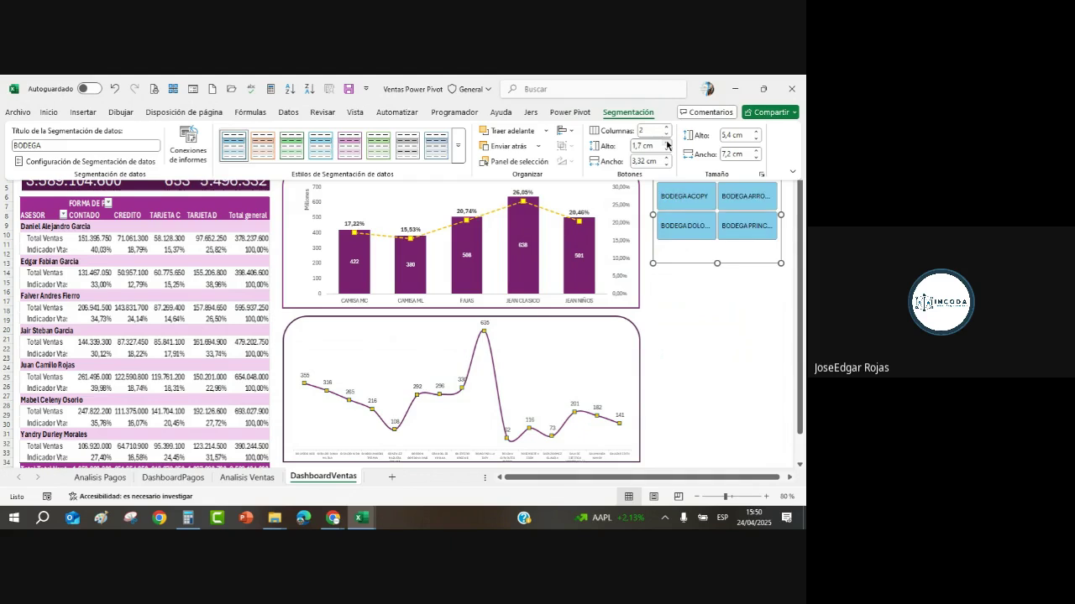
left_click(667, 141)
left_click(667, 141)
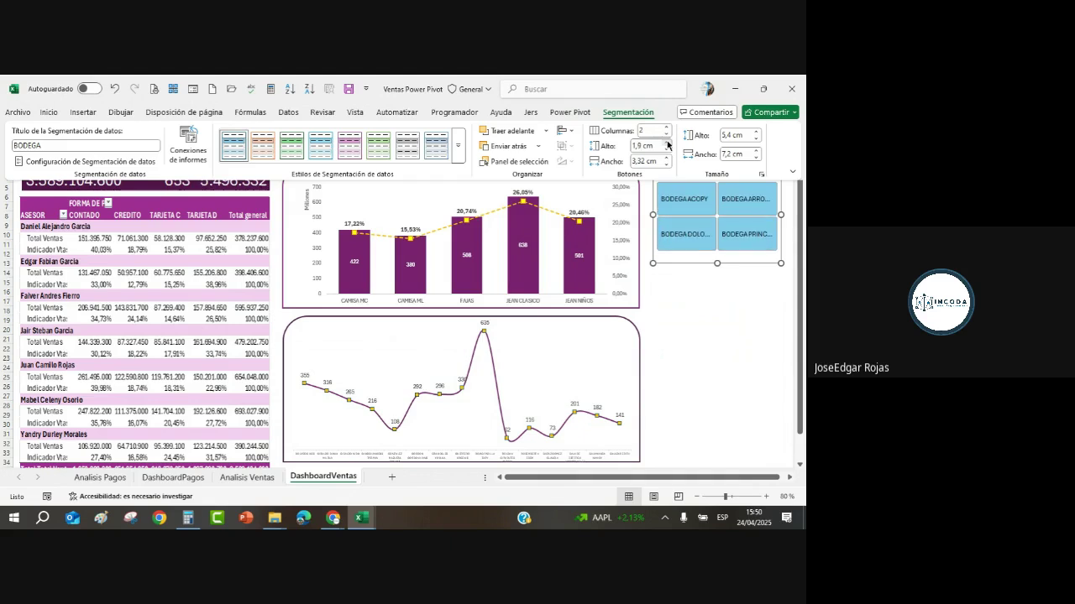
Widen the BODEGA slicer on both sides to about 8.14 cm, starting just beside the column chart's panel.
left_click(651, 213)
left_click_drag(651, 214, 645, 213)
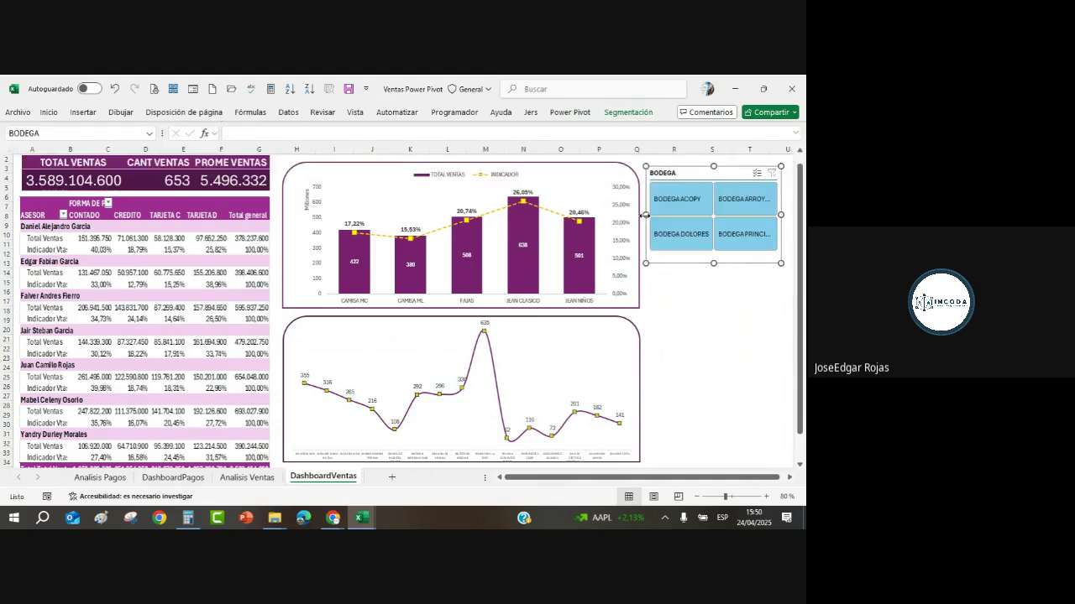
left_click_drag(780, 214, 679, 220)
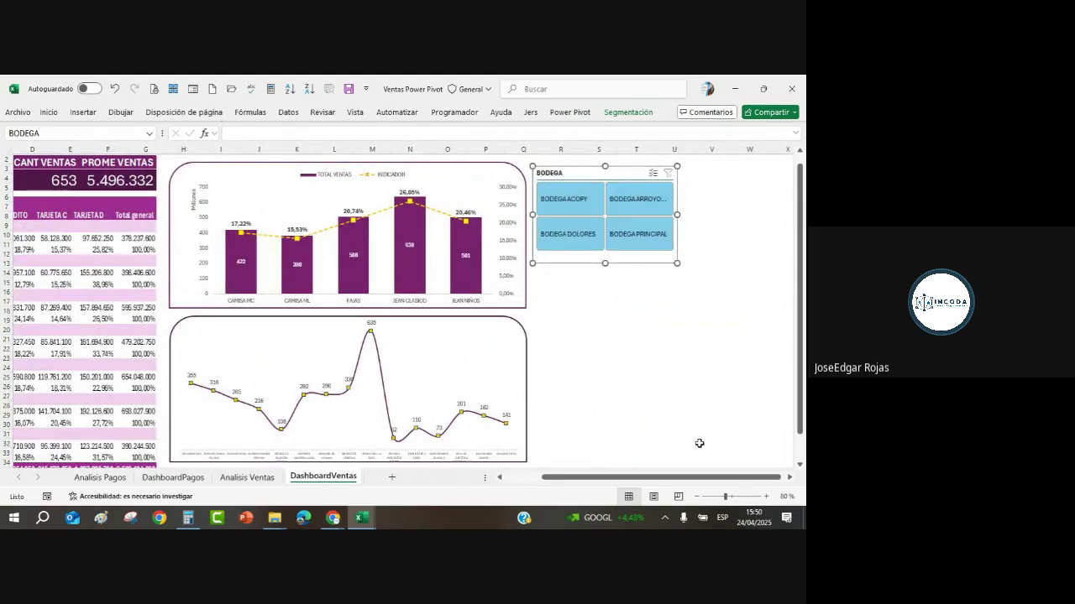
left_click_drag(678, 478, 572, 493)
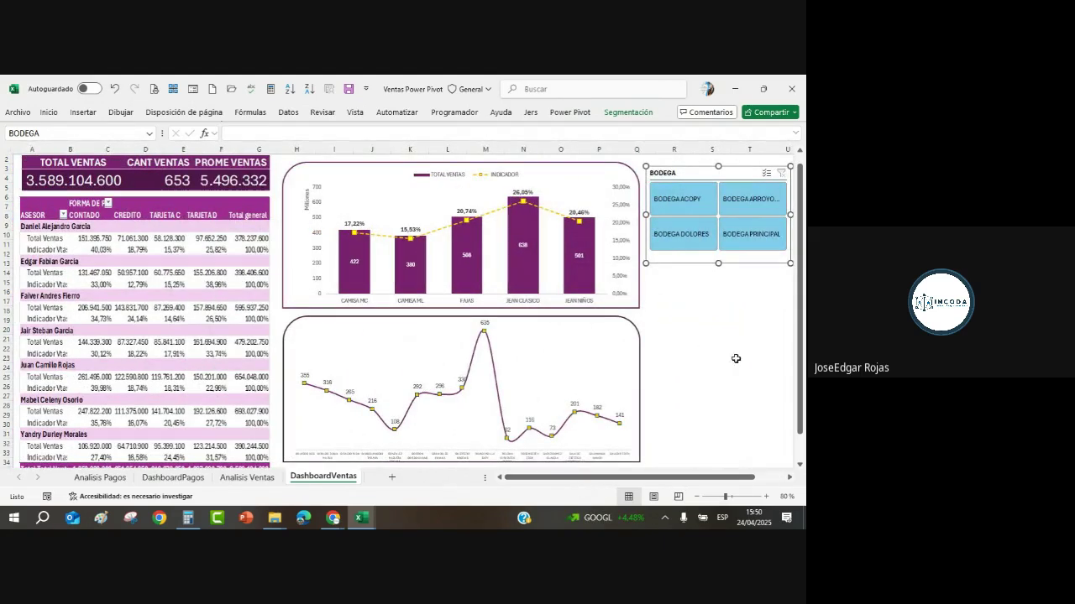
left_click(728, 330)
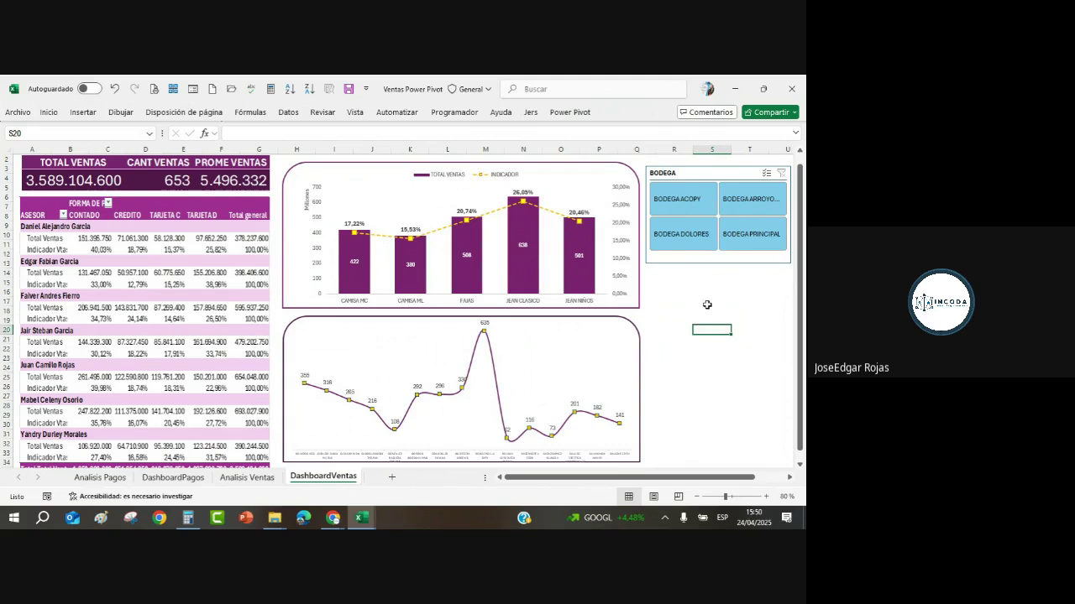
left_click(718, 293)
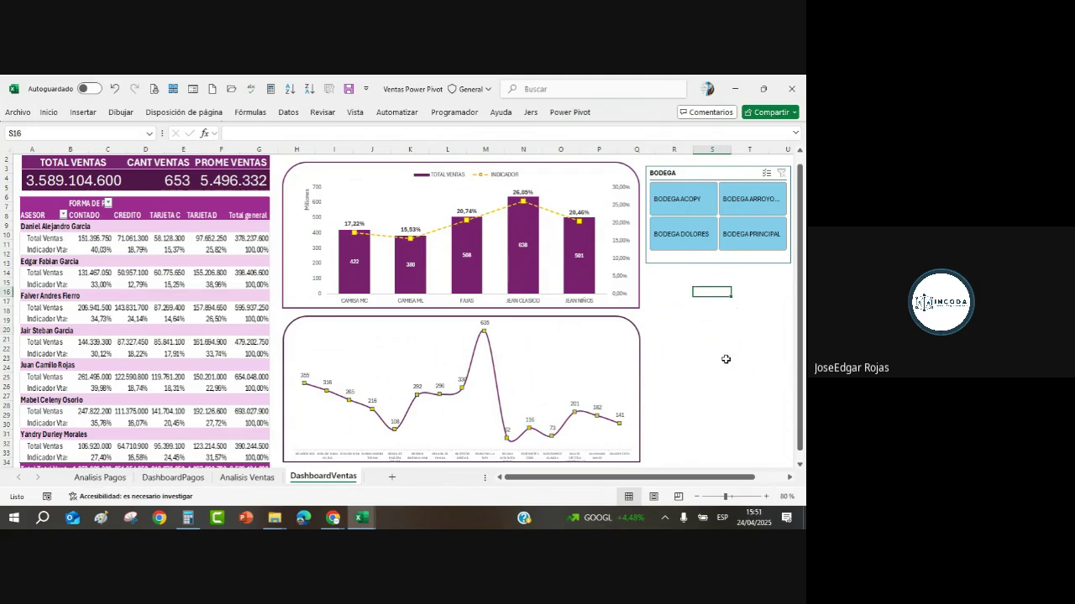
Insert a timeline for the FECHA field of the ventas table from the TOTAL VENTAS and INDICADOR column chart.
left_click(605, 265)
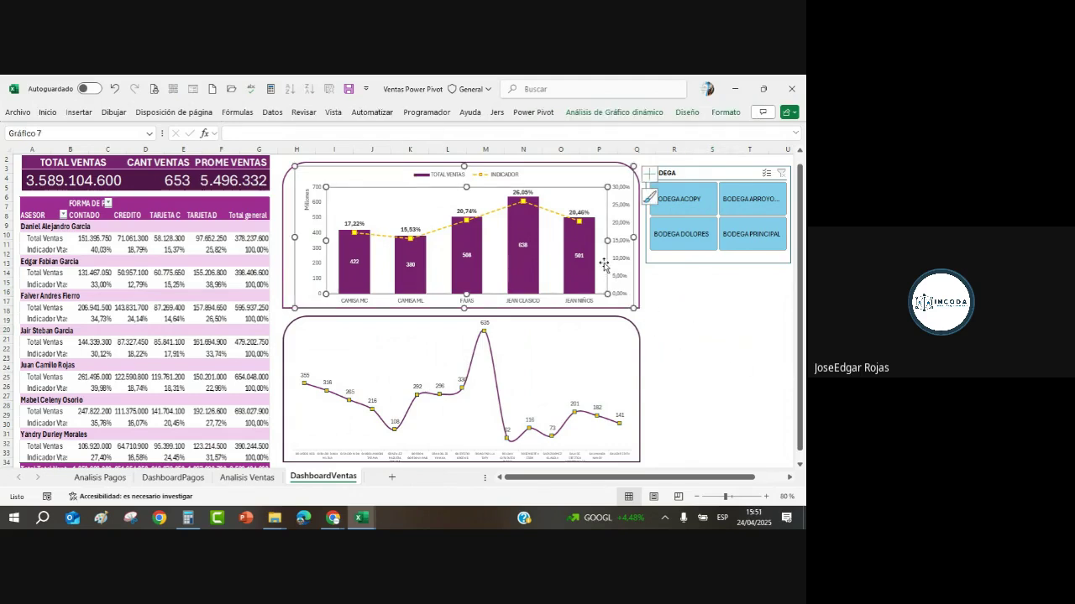
left_click(635, 116)
left_click(341, 147)
left_click(354, 189)
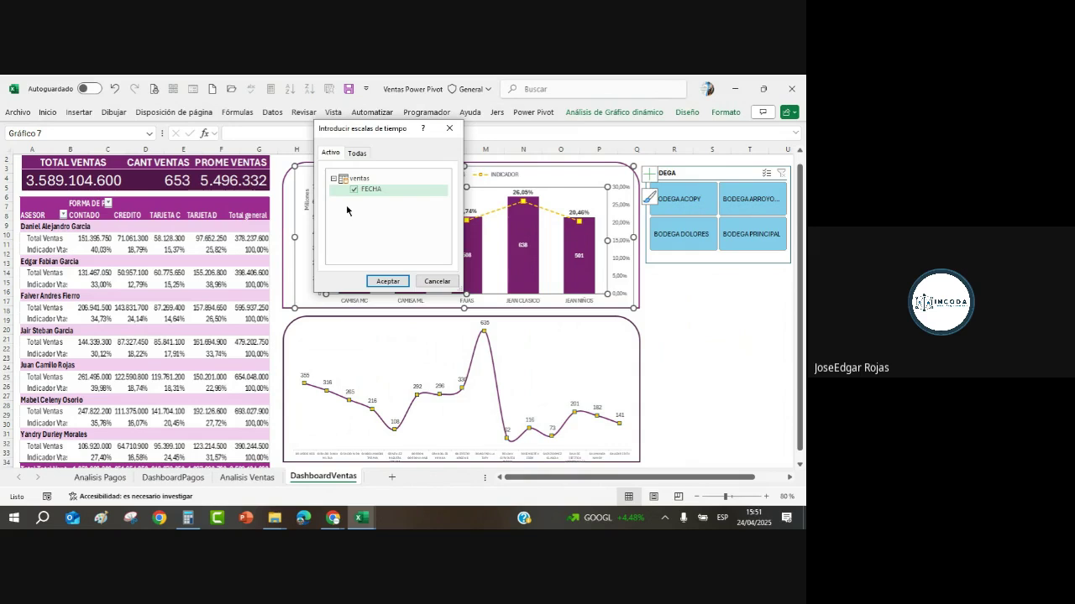
left_click(387, 281)
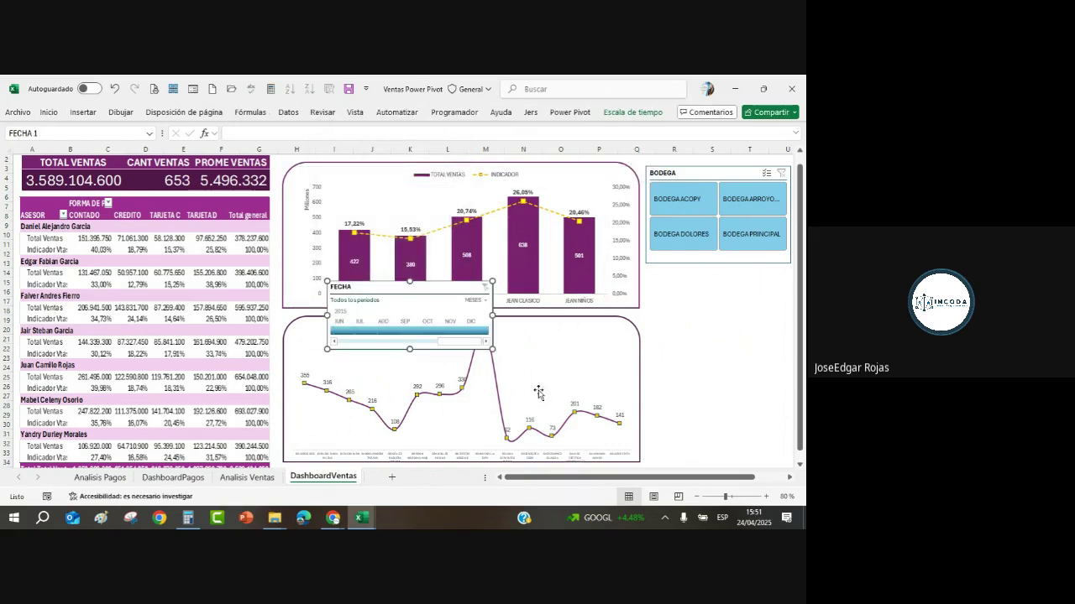
Set the FECHA timeline's level to AÑOS and fit it beneath the BODEGA slicer at about 8.04 cm wide.
left_click(484, 302)
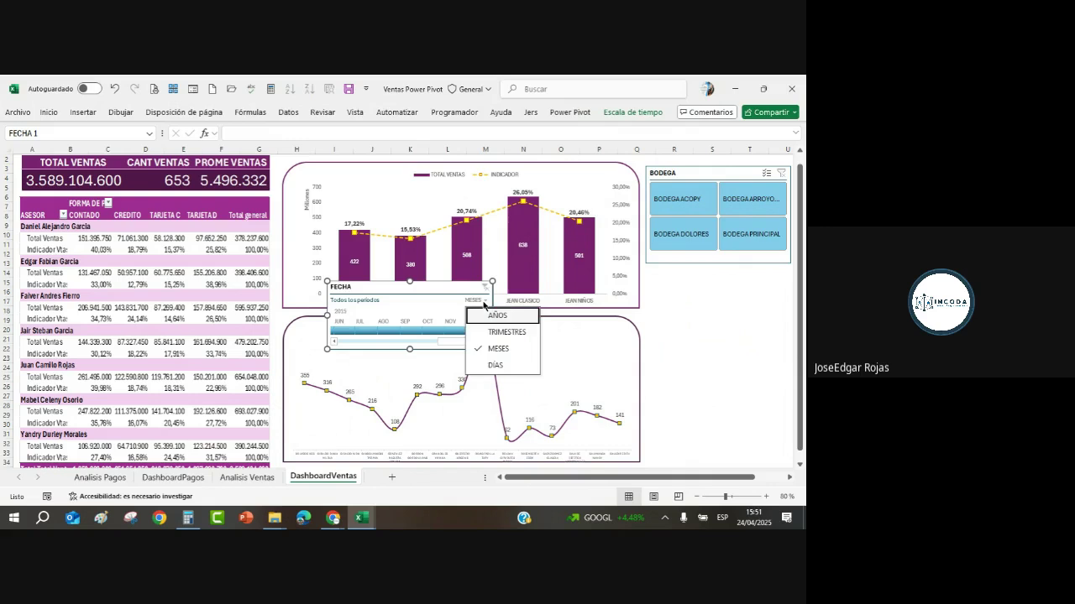
left_click(485, 315)
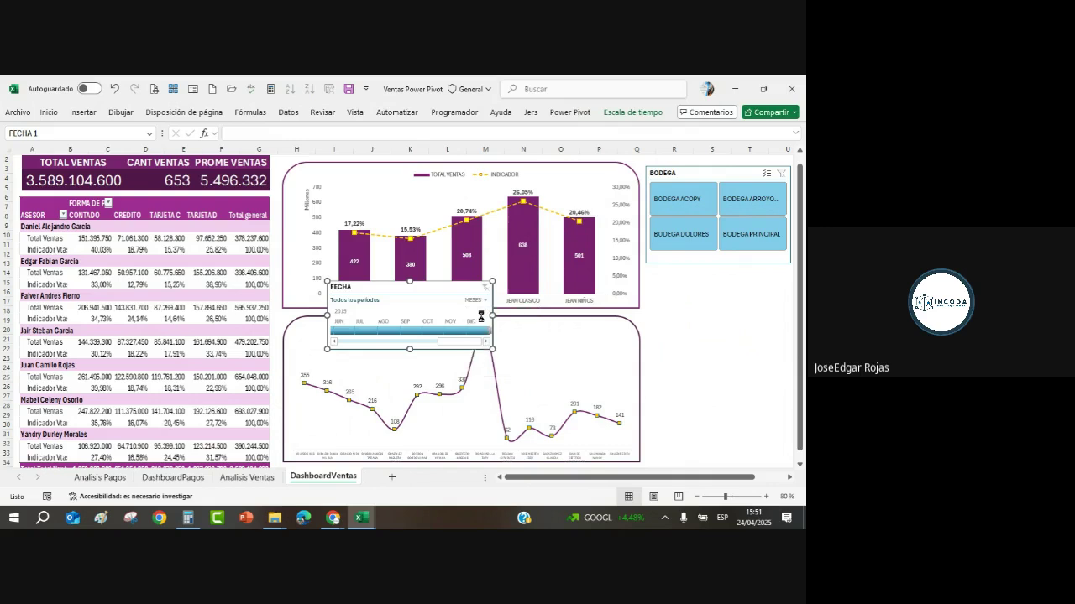
left_click_drag(427, 290, 724, 278)
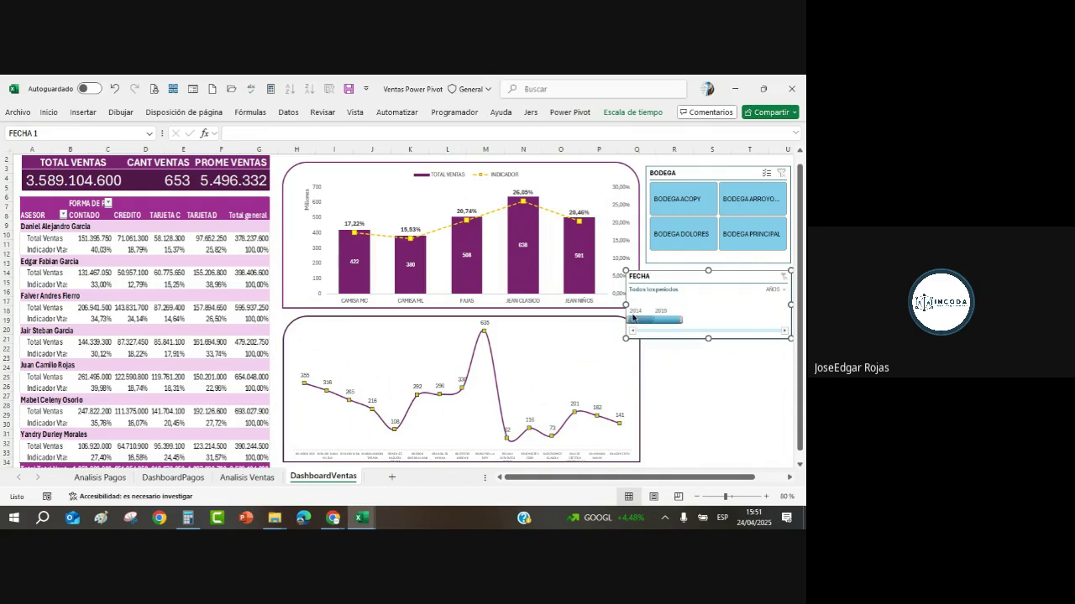
left_click_drag(652, 302, 647, 304)
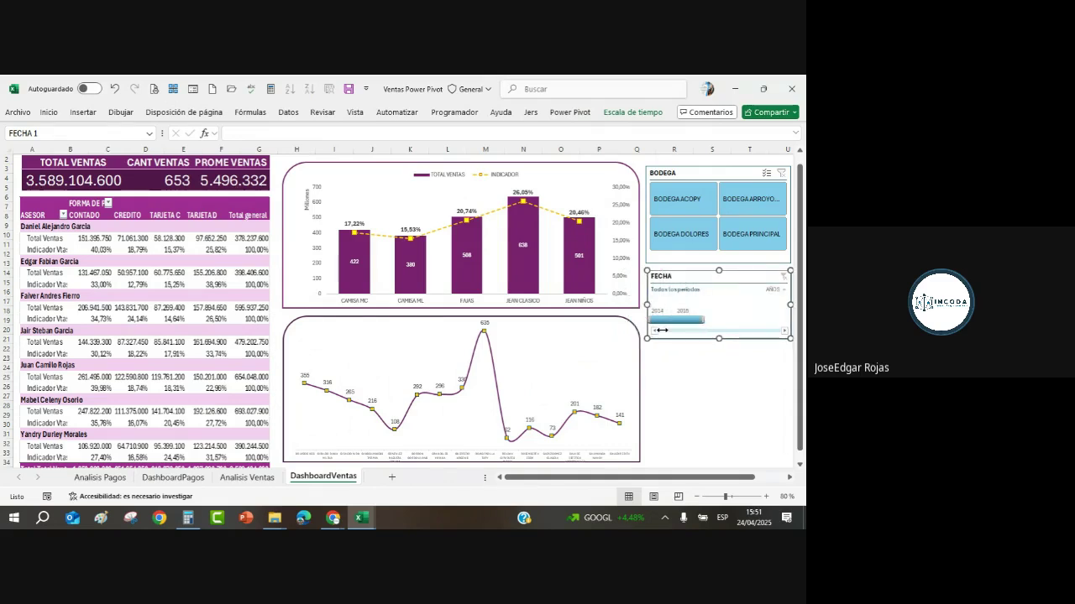
Duplicate the FECHA timeline, place the copy below the original, and set its level to MESES.
key("ctrl+c")
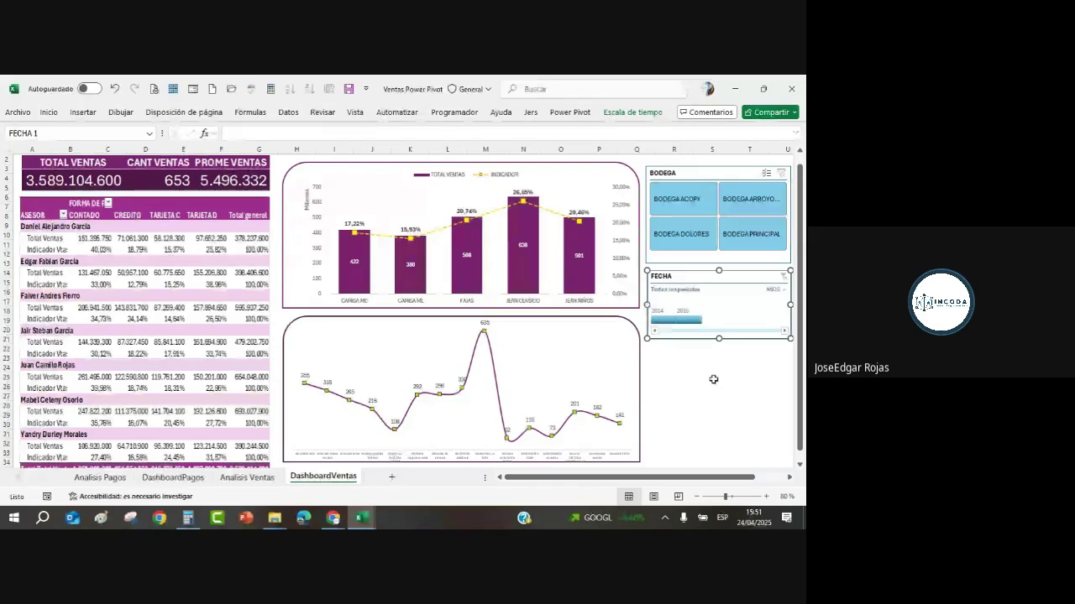
key("ctrl+v")
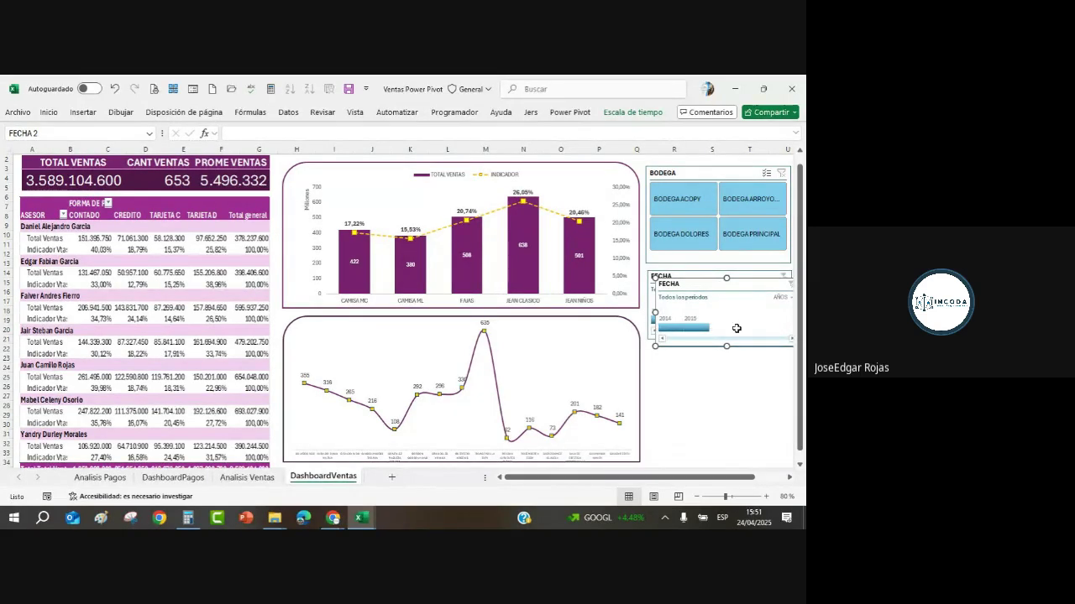
left_click_drag(758, 284, 752, 360)
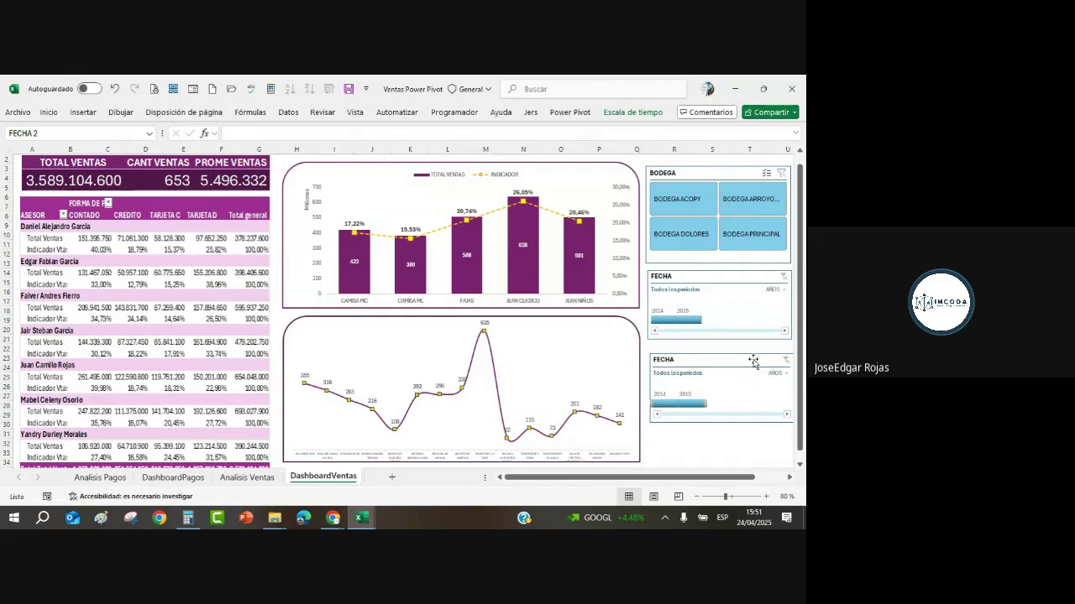
left_click(785, 374)
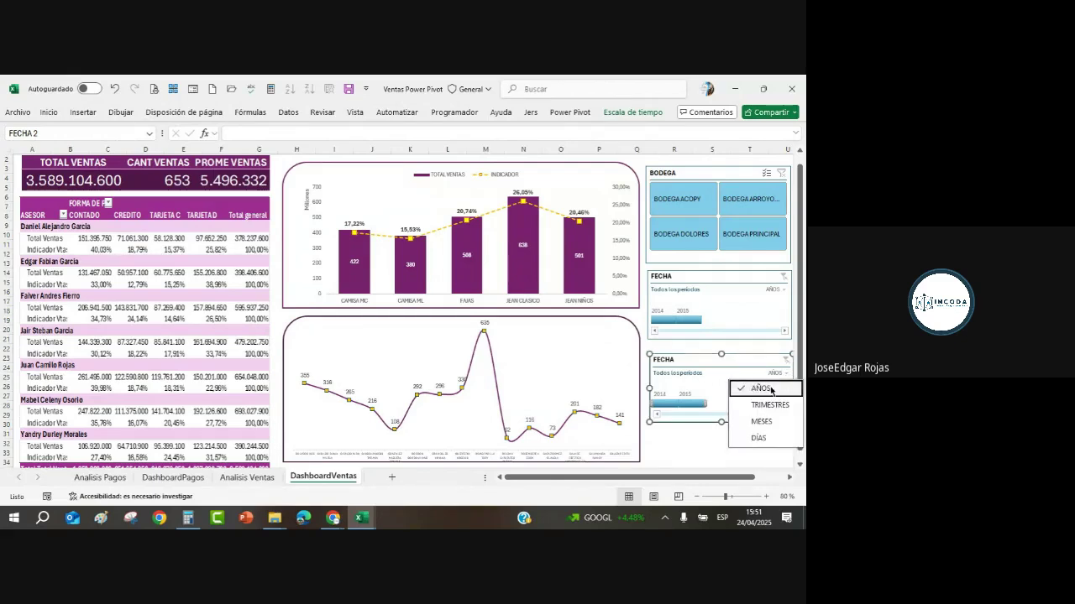
left_click(760, 422)
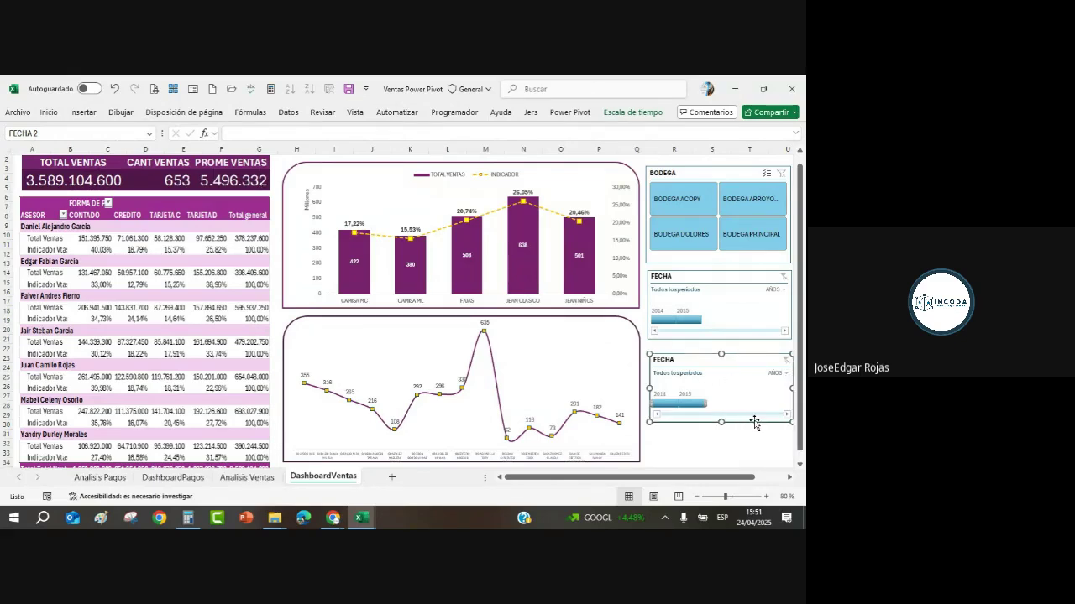
left_click(710, 446)
left_click(686, 425)
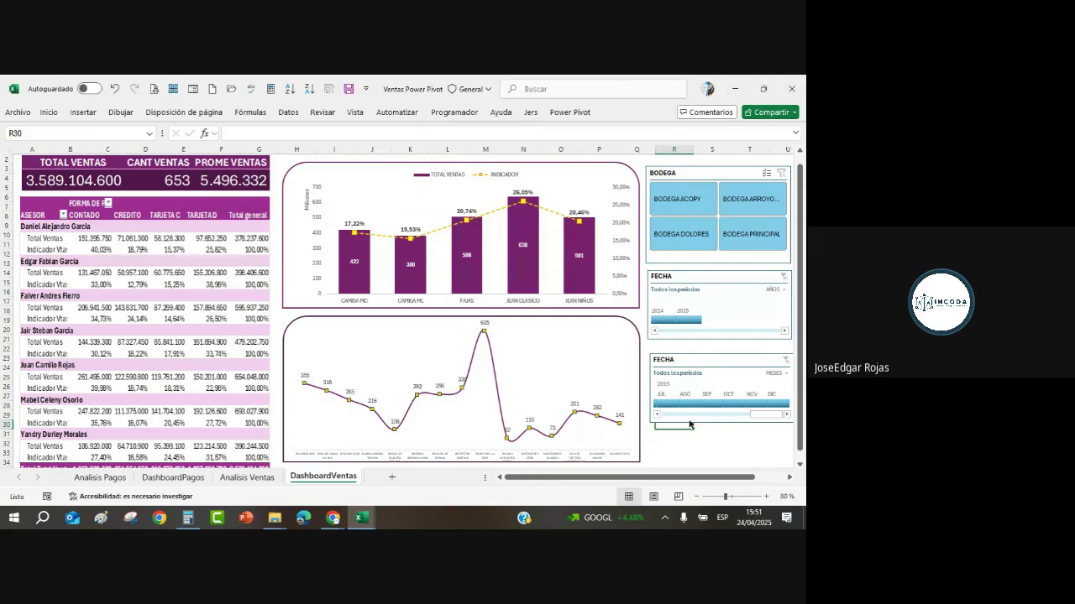
Apply the light purple slicer style to the BODEGA slicer.
left_click(698, 263)
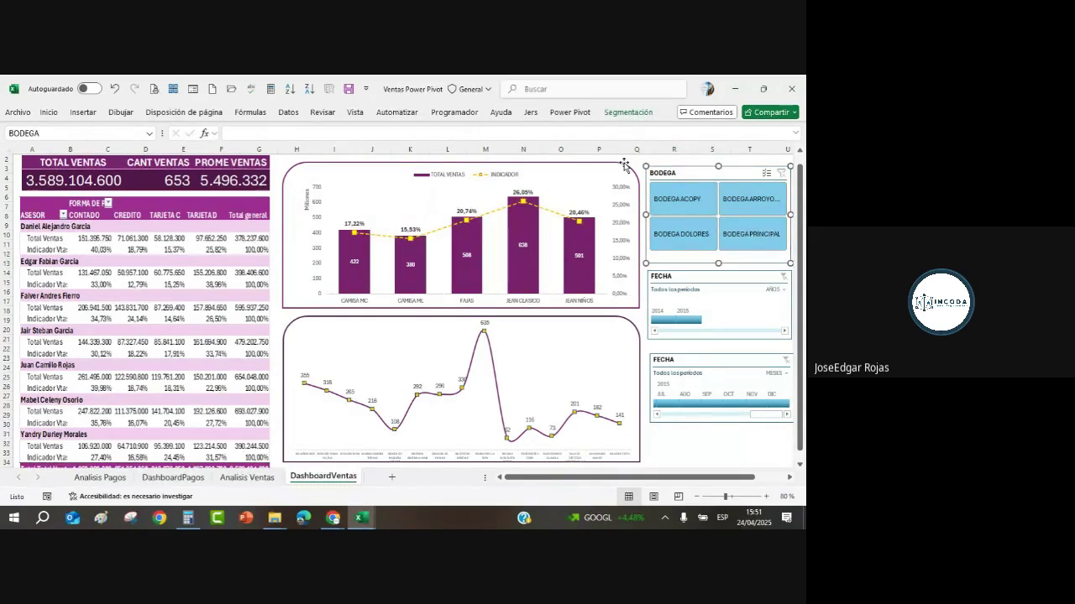
left_click(628, 112)
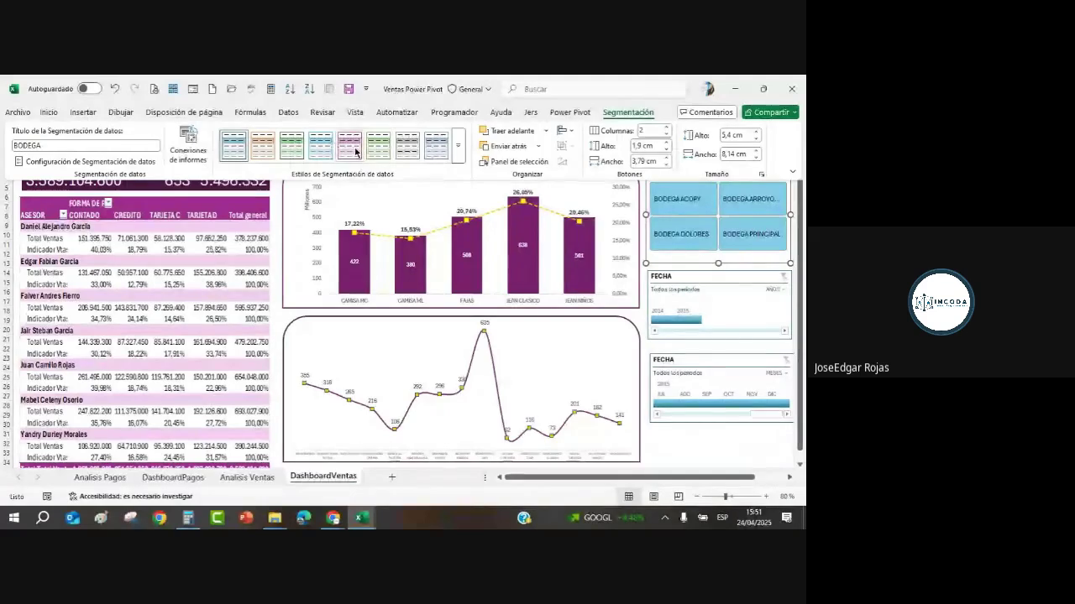
right_click(348, 151)
key("Escape")
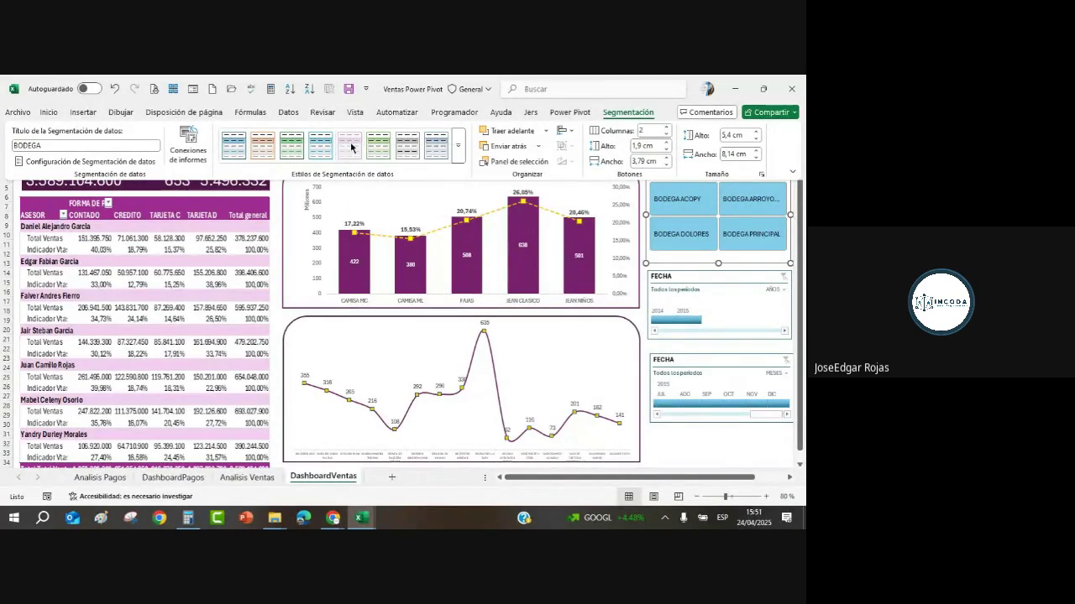
left_click(351, 148)
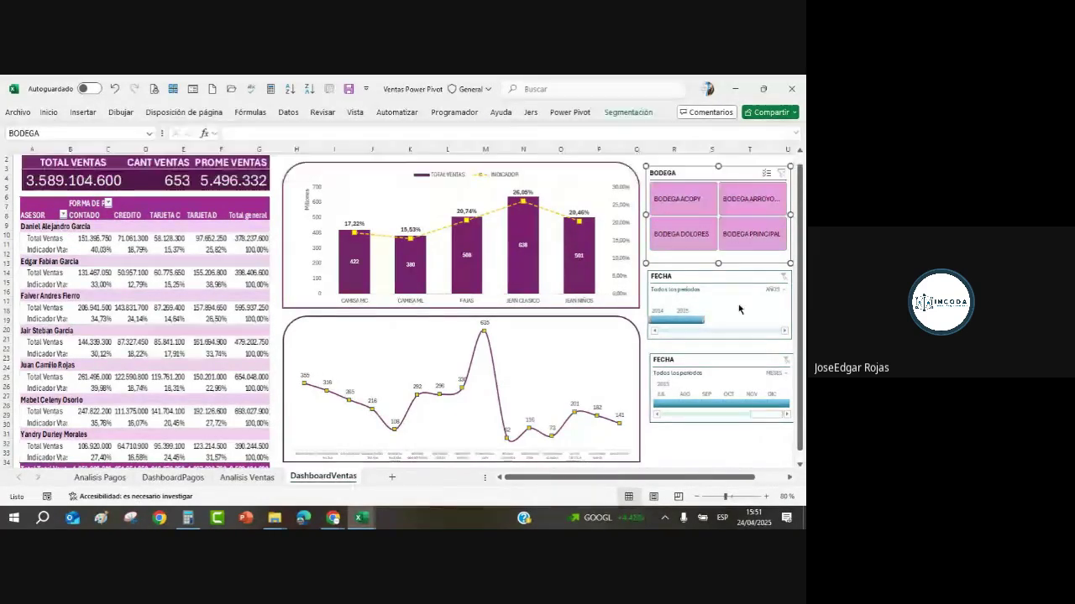
Apply the light (Claro) purple timeline style to the AÑOS FECHA timeline.
left_click(738, 309)
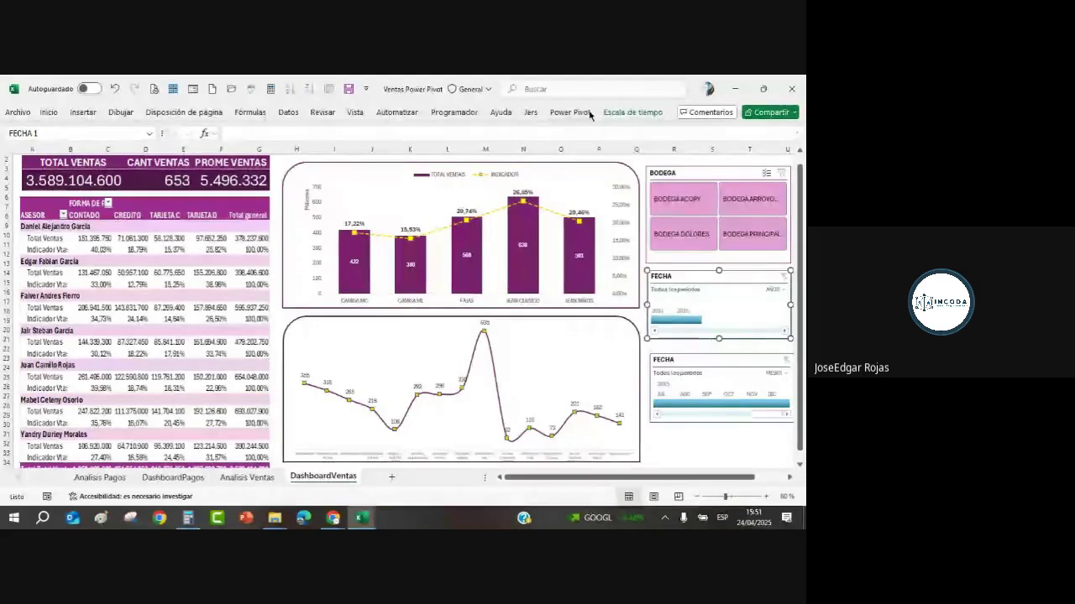
left_click(643, 113)
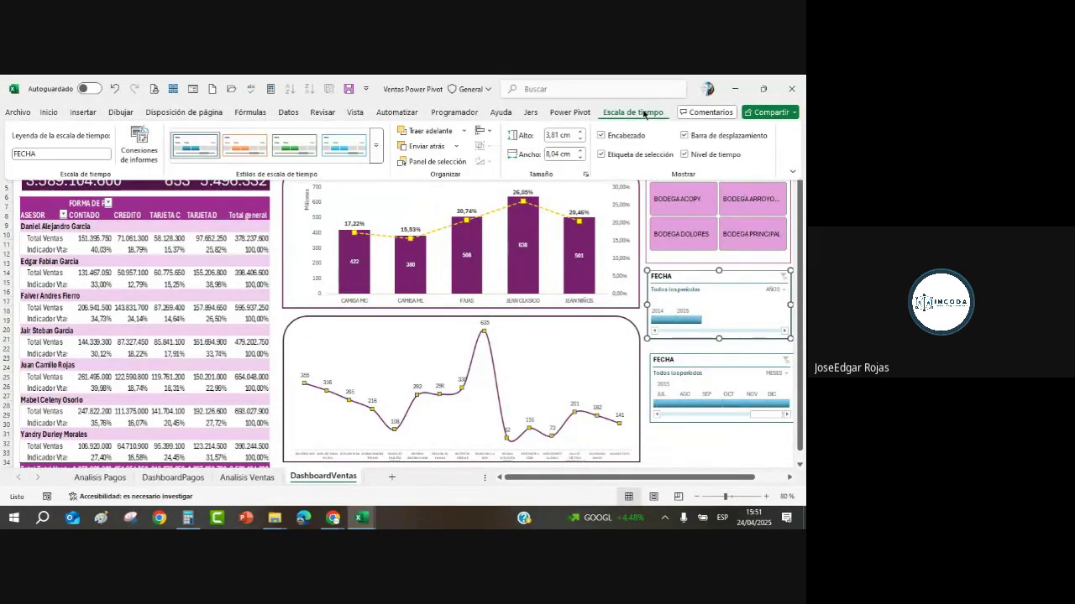
left_click(375, 154)
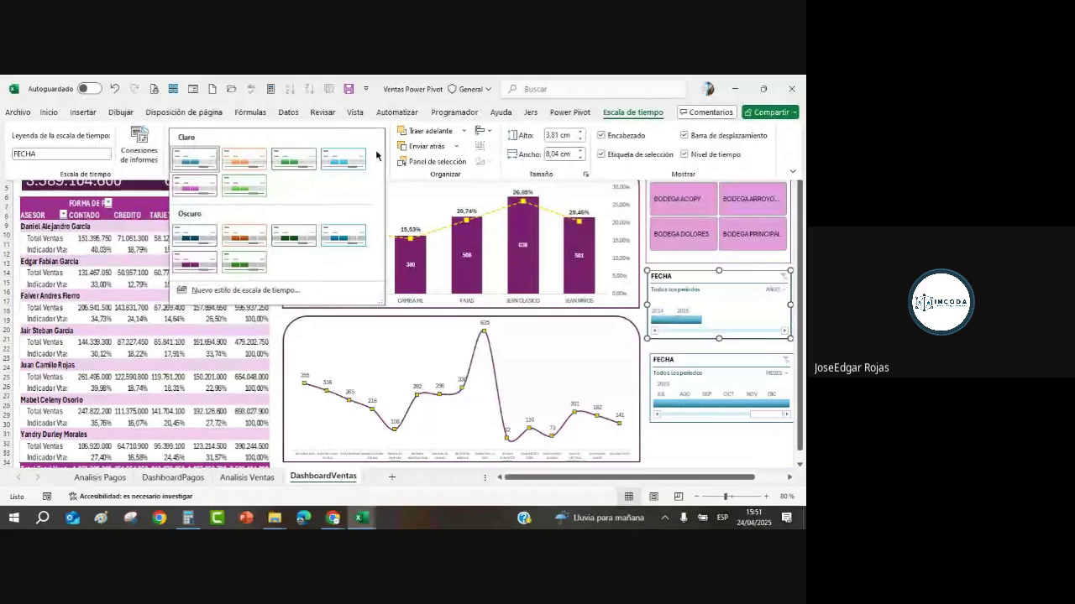
left_click(194, 190)
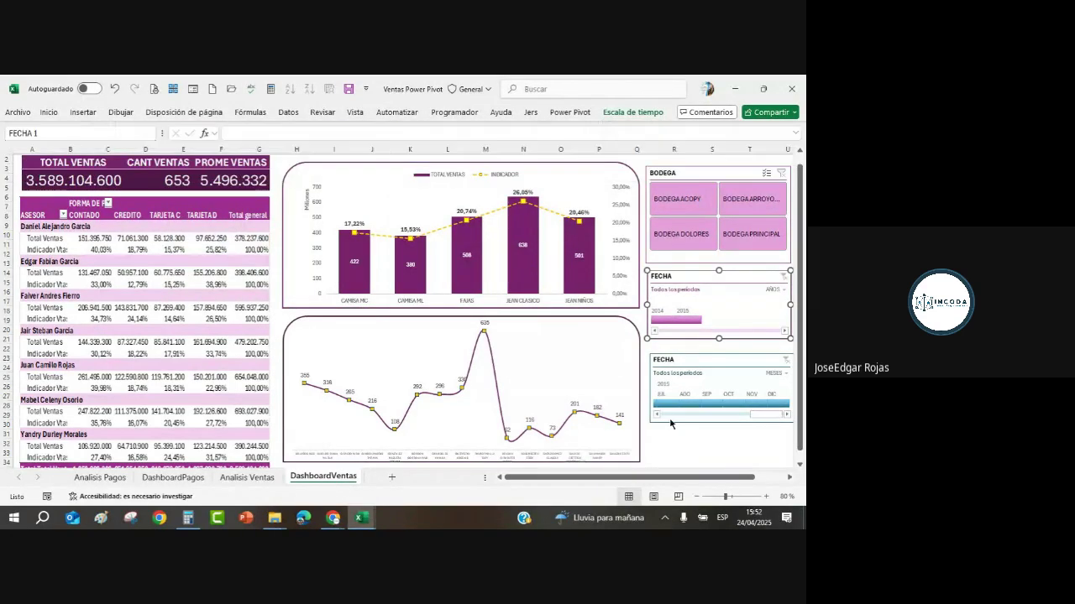
Apply the dark (Oscuro) purple timeline style to the MESES FECHA timeline.
scroll(671, 424, "up", 3)
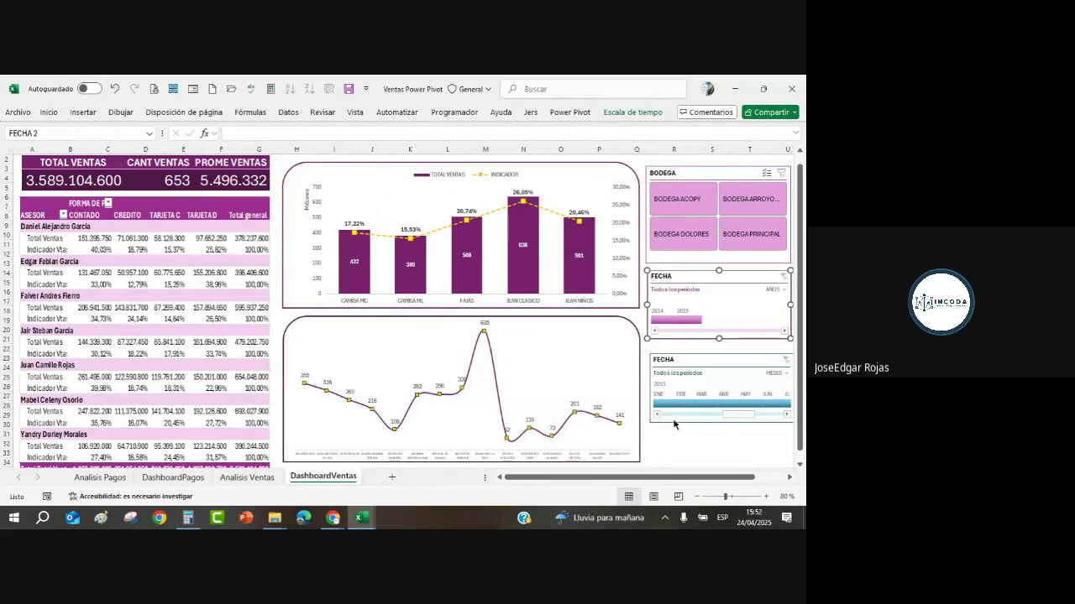
left_click(674, 423)
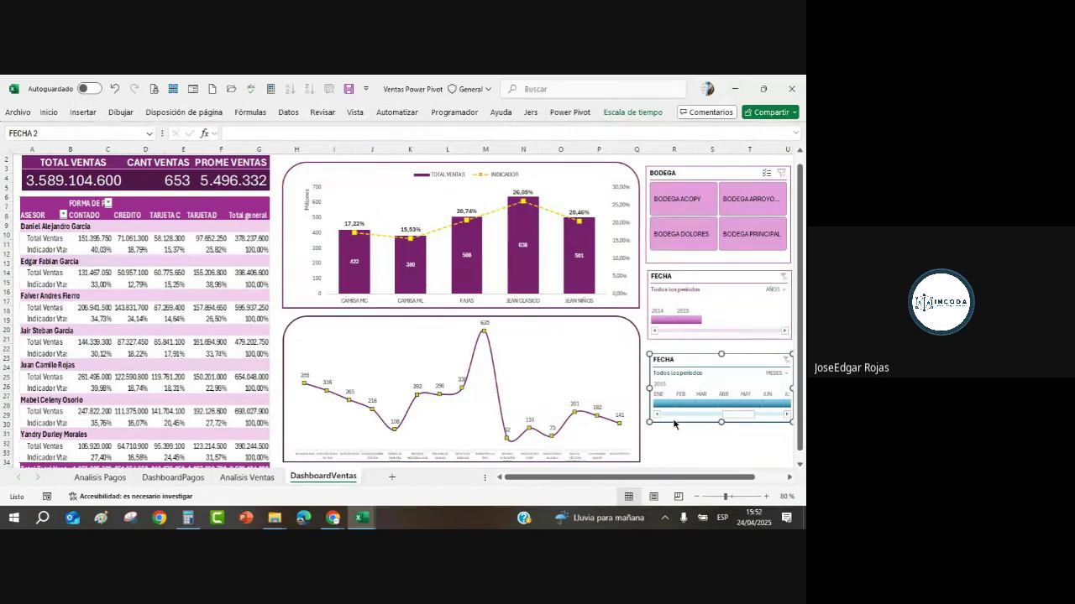
left_click(631, 113)
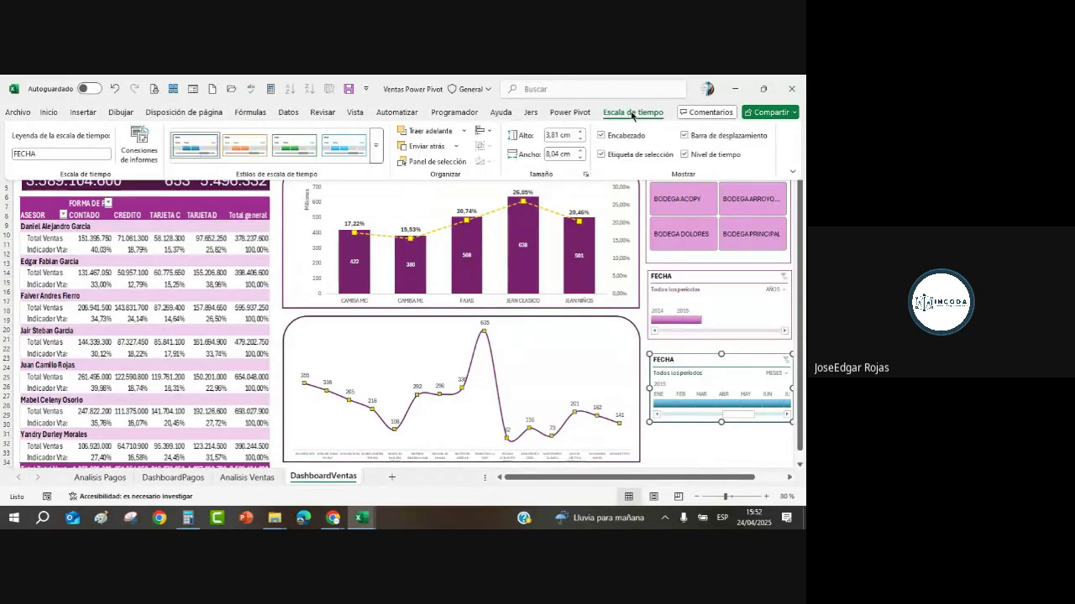
left_click(376, 146)
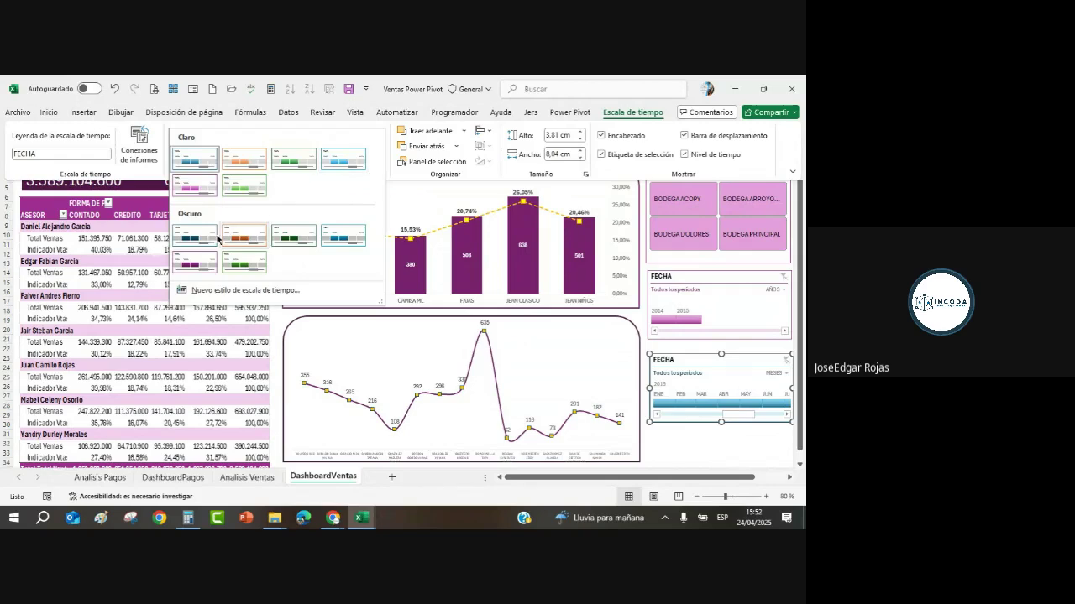
left_click(199, 267)
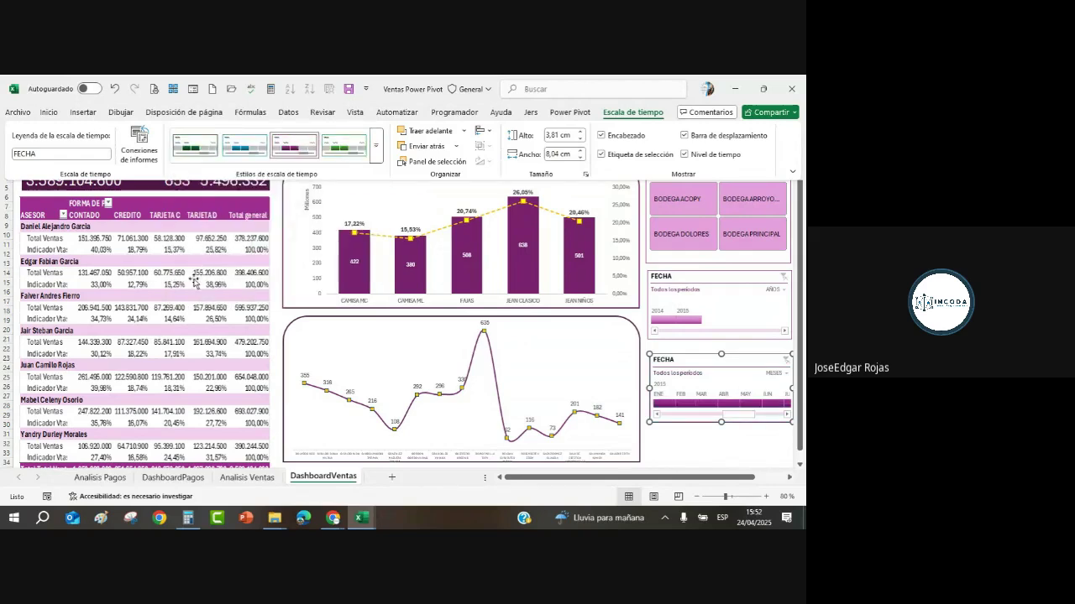
Resize the MESES FECHA timeline so its lower edge aligns with the line chart's and its upper edge sits slightly lower.
left_click(720, 423)
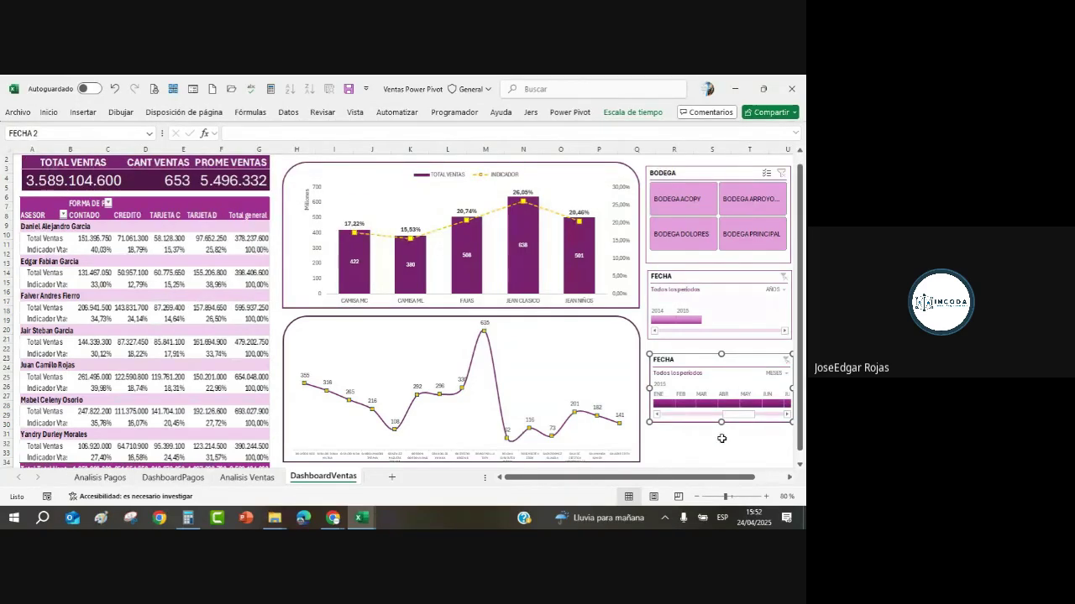
left_click_drag(721, 438, 715, 461)
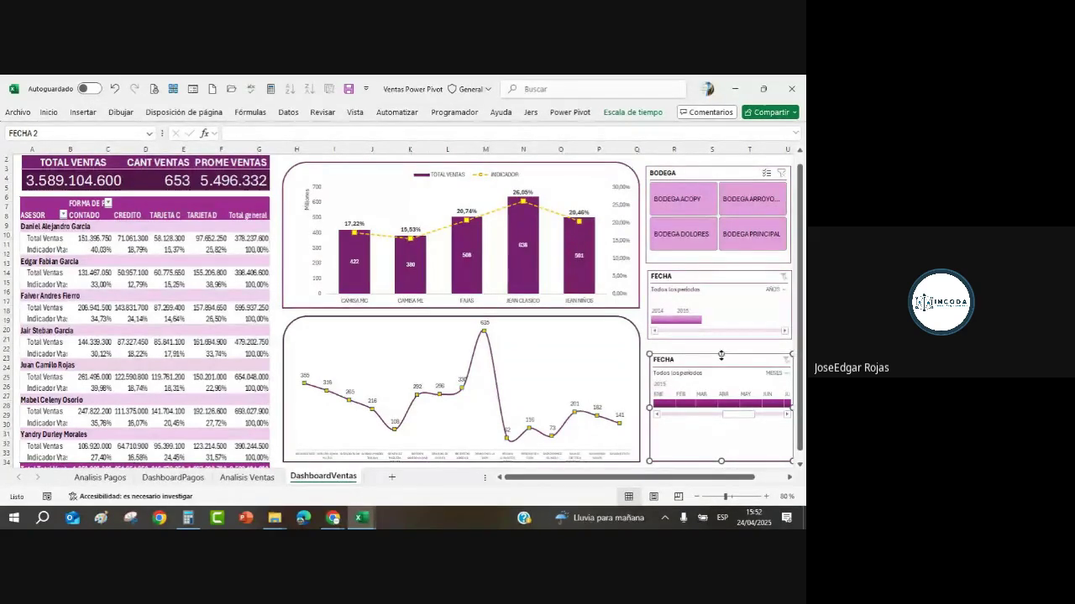
left_click_drag(721, 353, 717, 368)
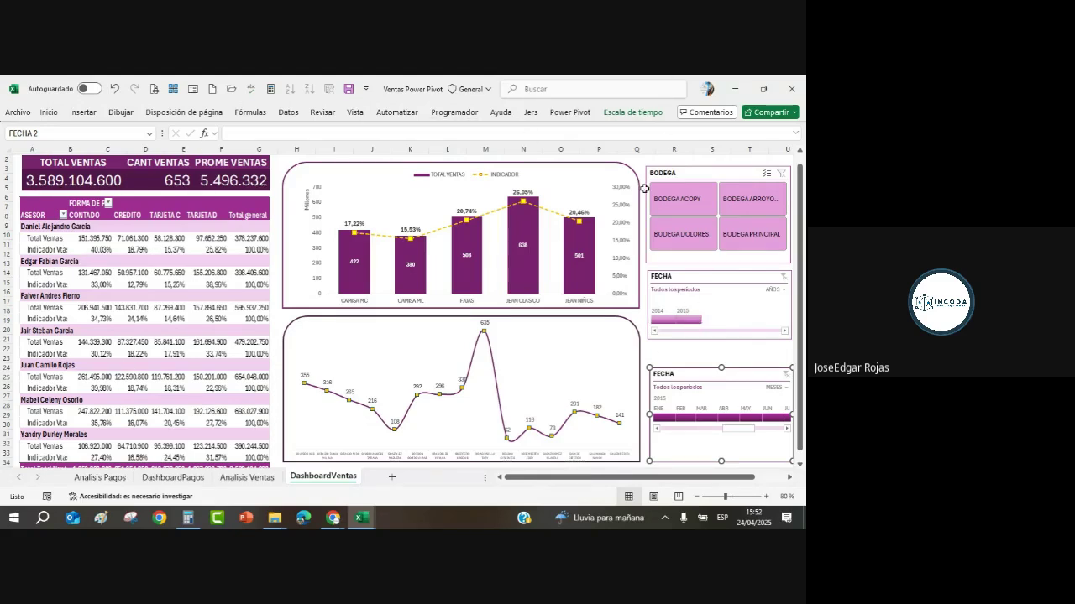
Connect the BODEGA slicer to the TotaltesVtas, VentasAsesor and ventasClientes pivot tables, keeping VentasProductos connected.
left_click(686, 172)
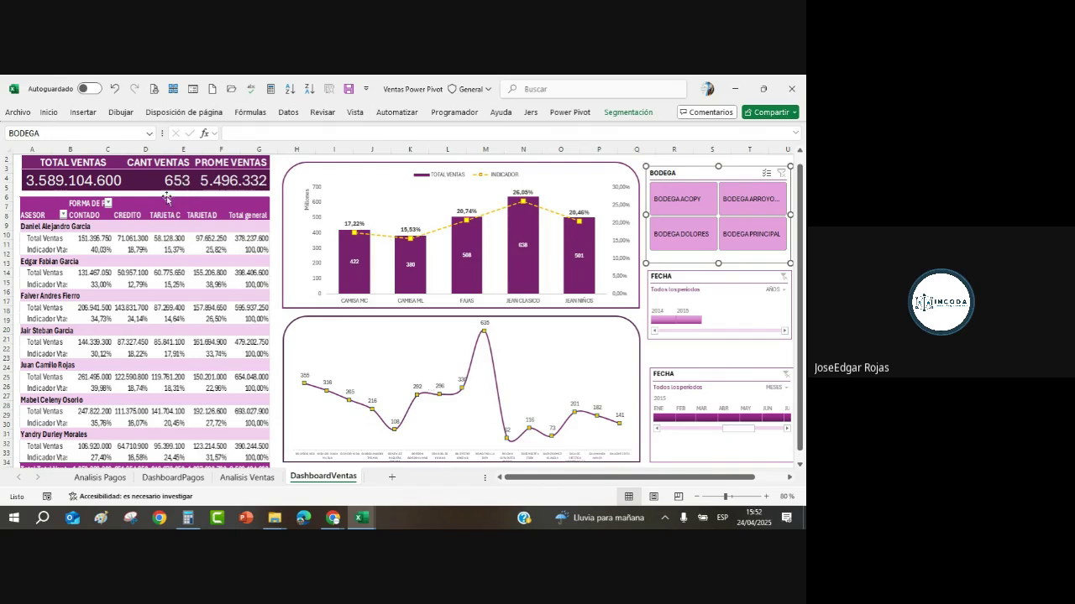
right_click(677, 179)
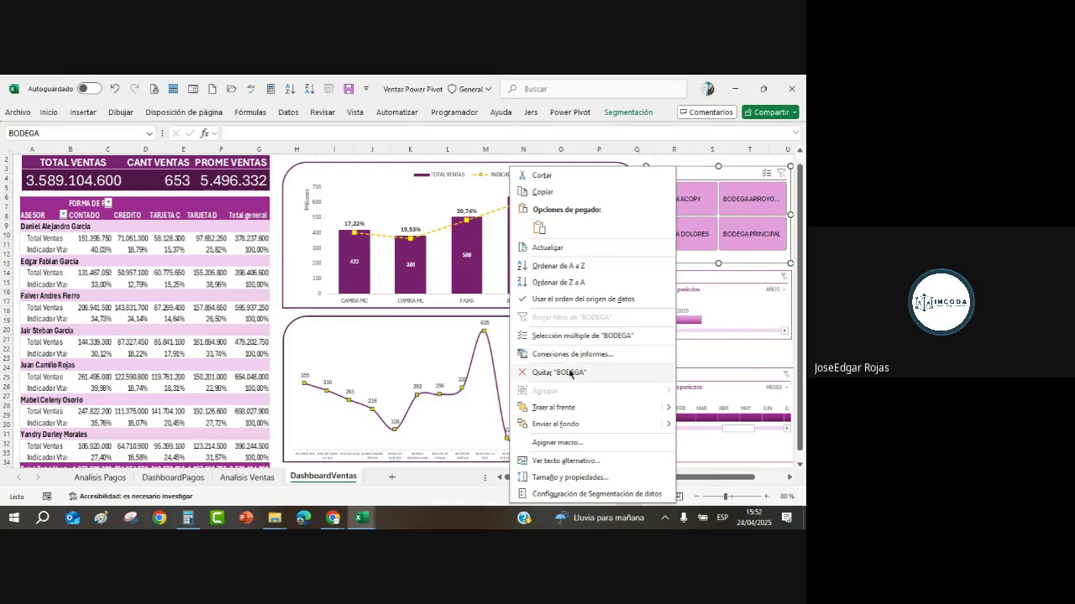
left_click(573, 355)
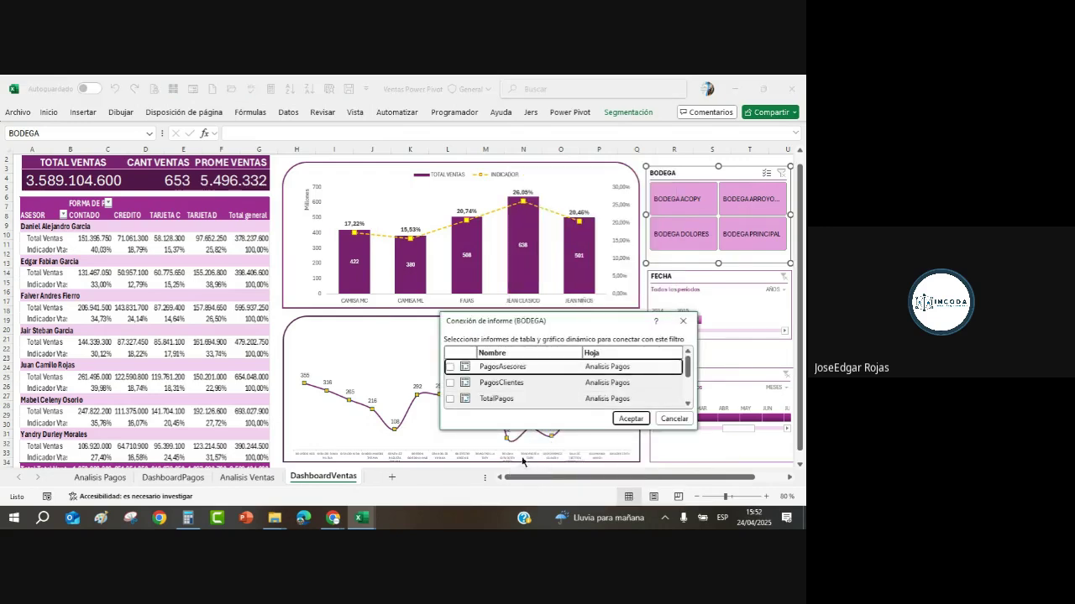
left_click(688, 406)
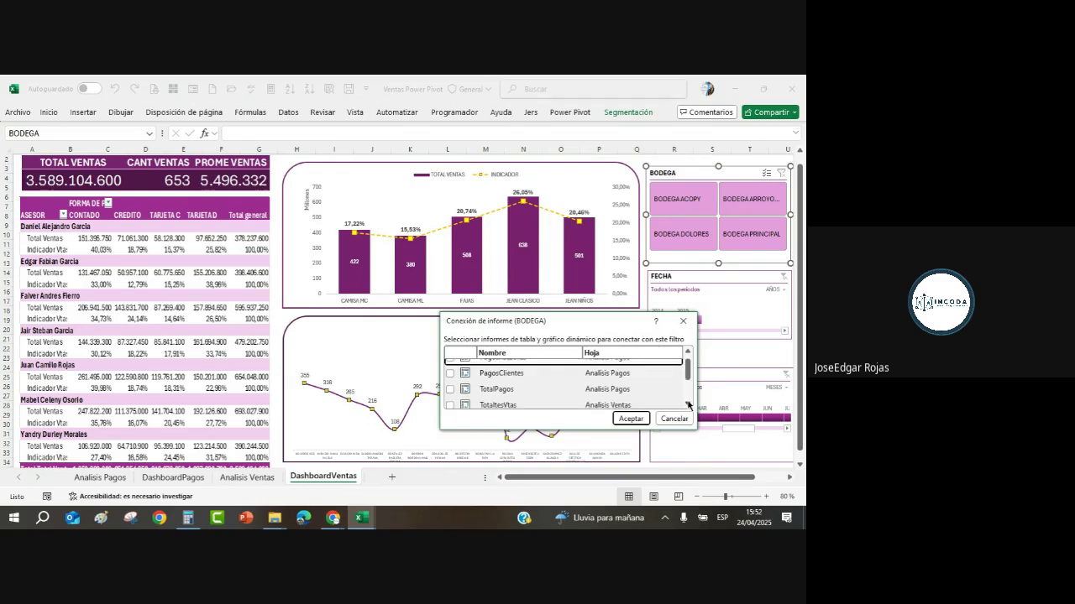
left_click(689, 406)
left_click(689, 406)
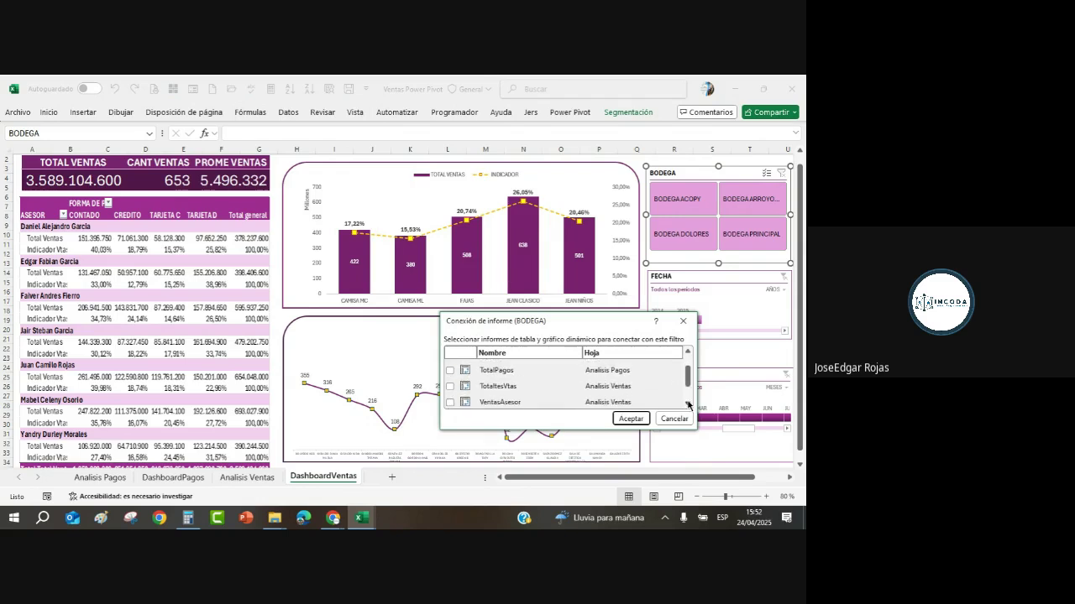
left_click(451, 387)
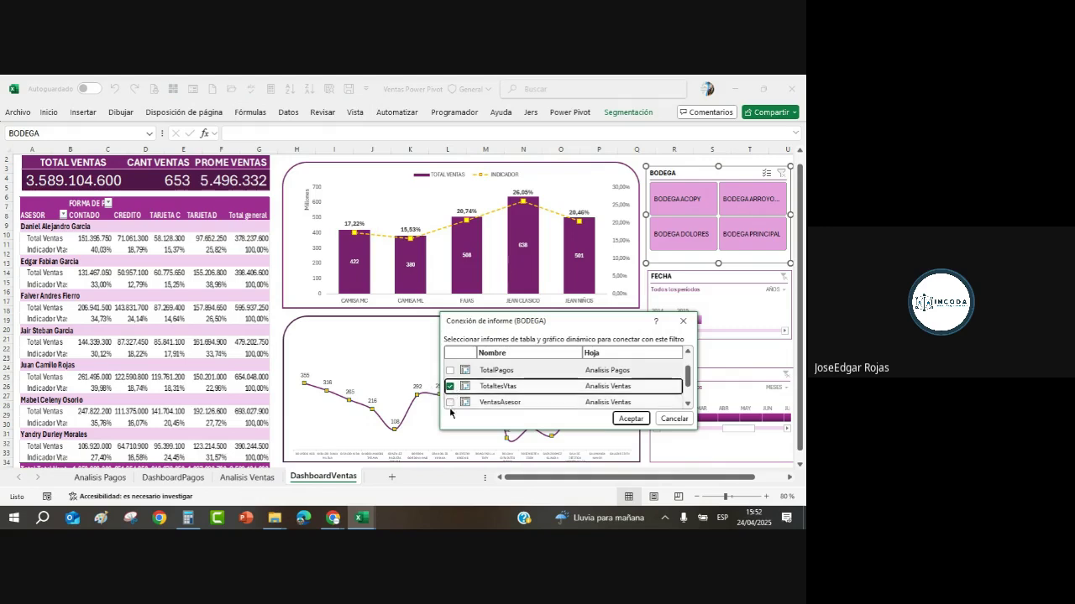
left_click(451, 403)
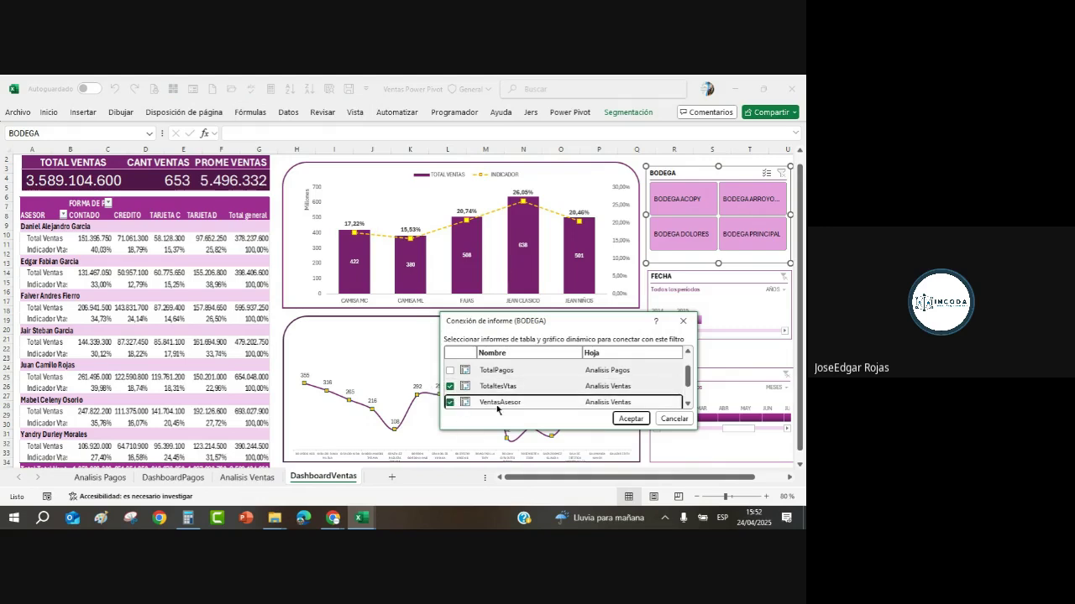
left_click(687, 403)
left_click(688, 403)
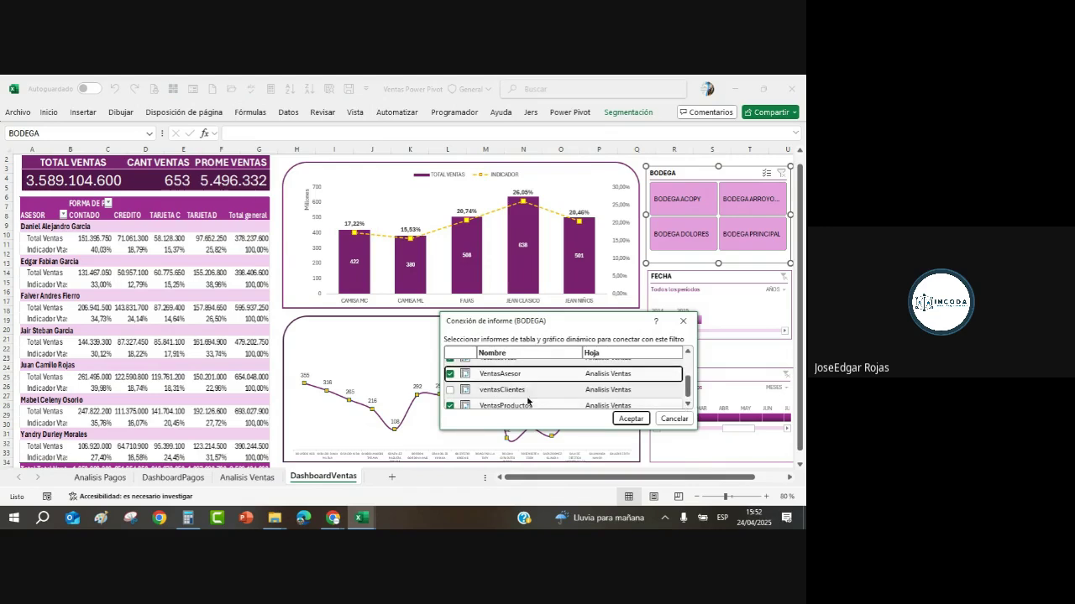
left_click(450, 391)
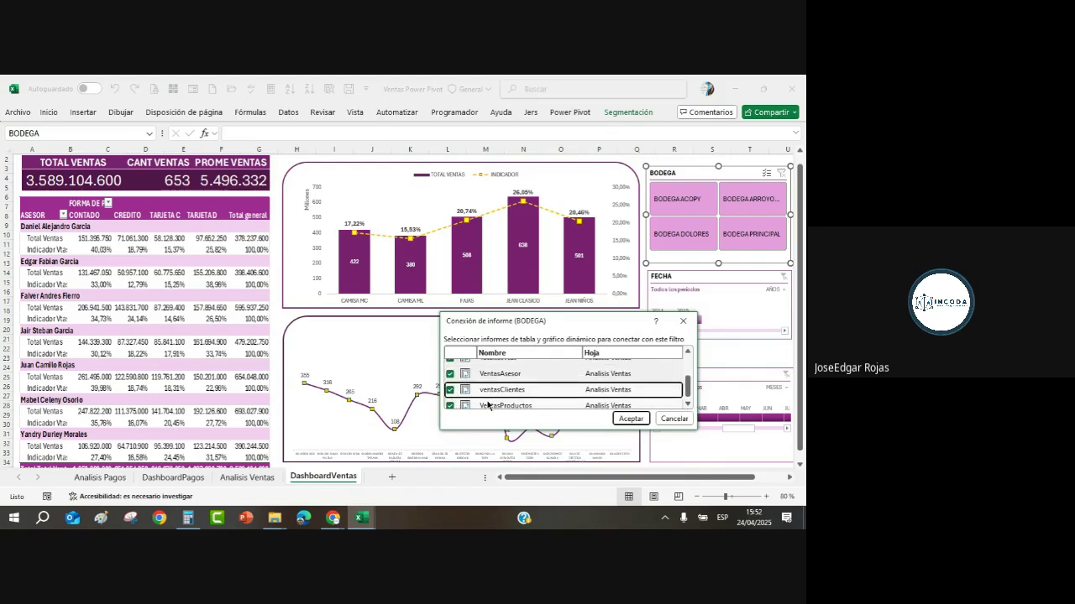
left_click(688, 353)
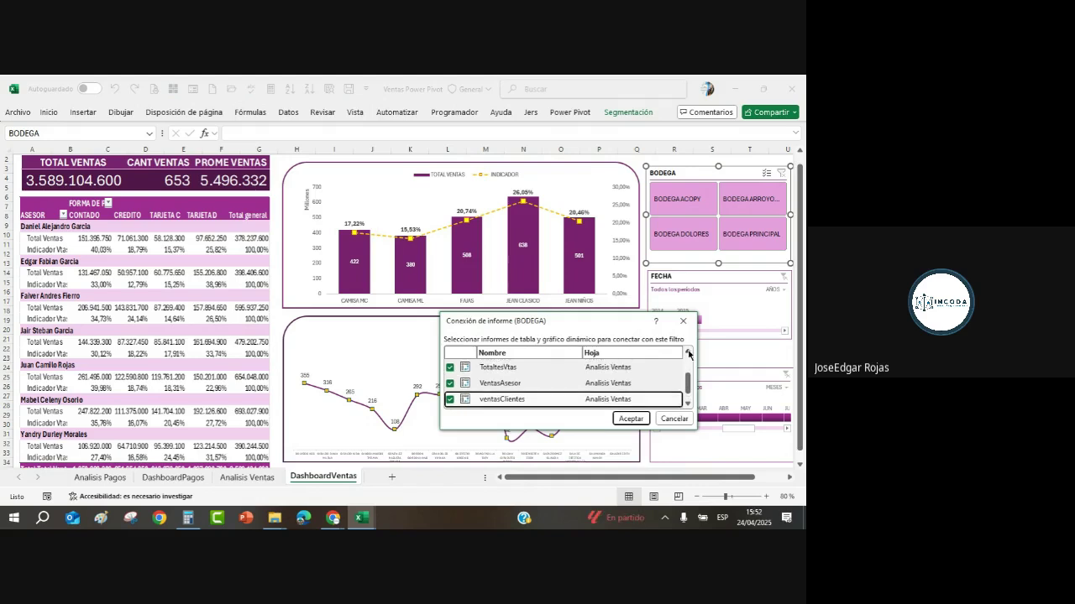
left_click(688, 403)
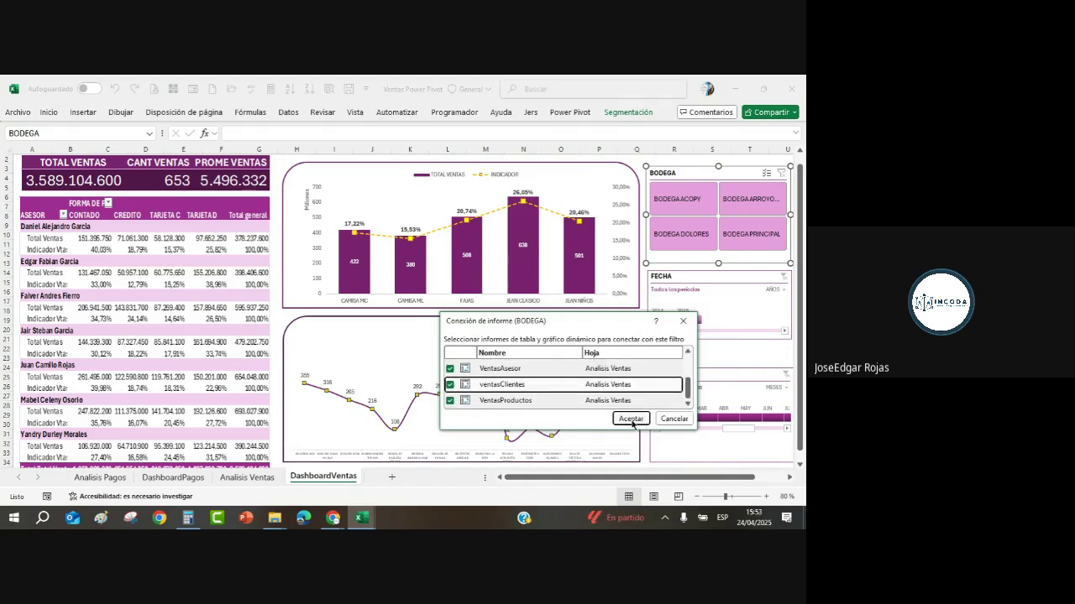
left_click(631, 418)
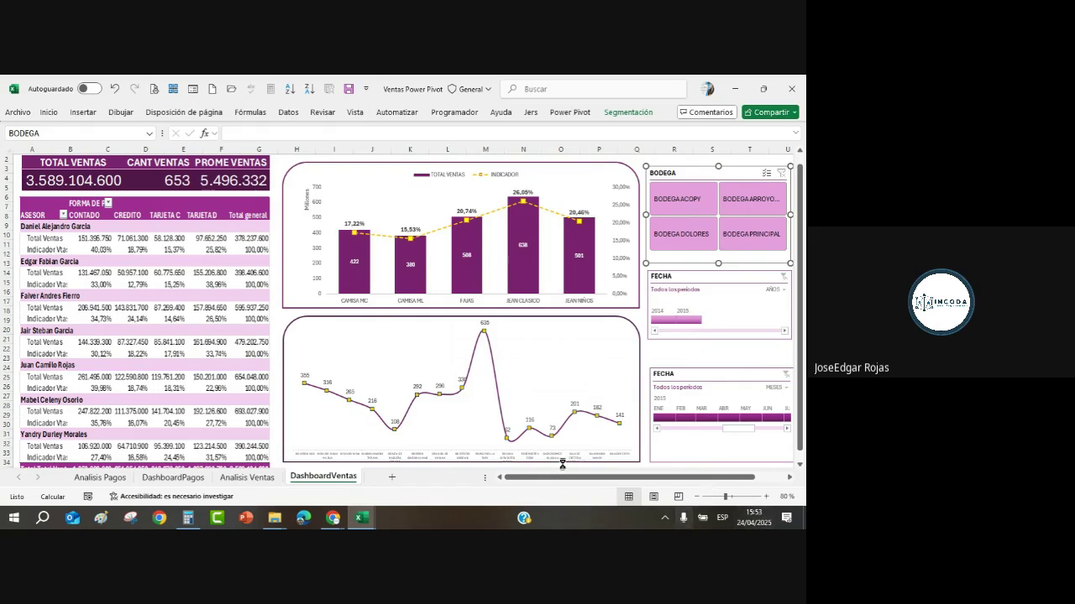
Connect the AÑOS FECHA timeline to the TotaltesVtas, VentasAsesor and ventasClientes pivot tables through its report connections.
left_click(647, 308)
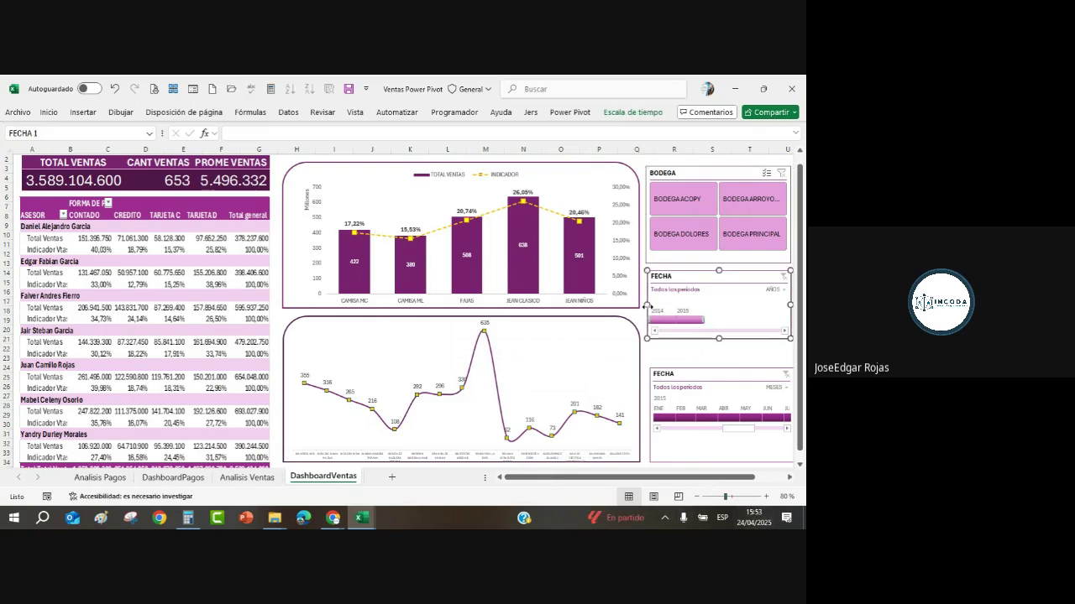
right_click(684, 277)
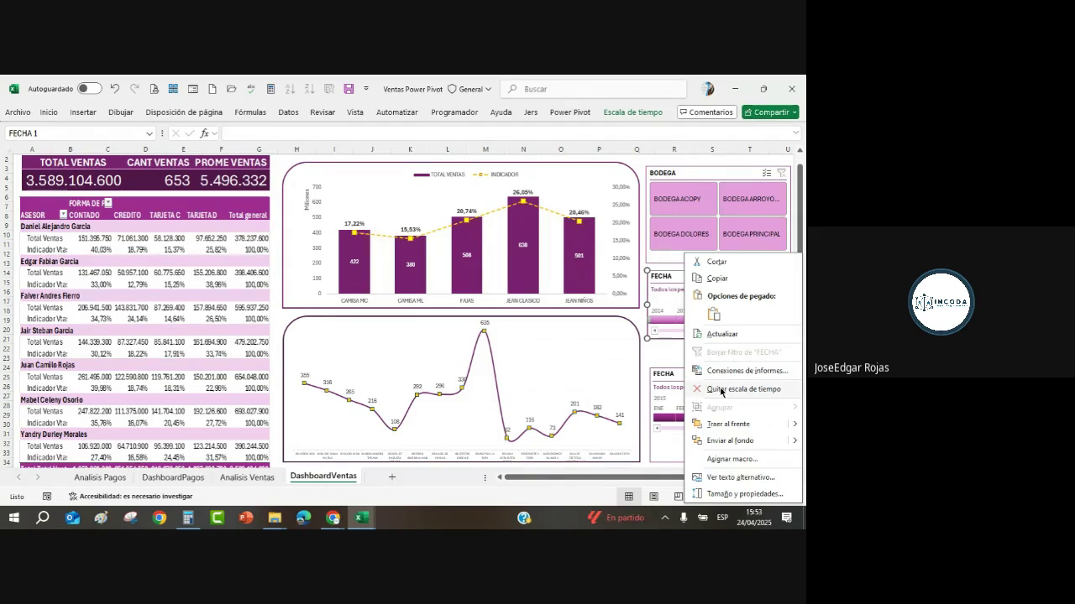
left_click(739, 370)
scroll(796, 390, "down", 3)
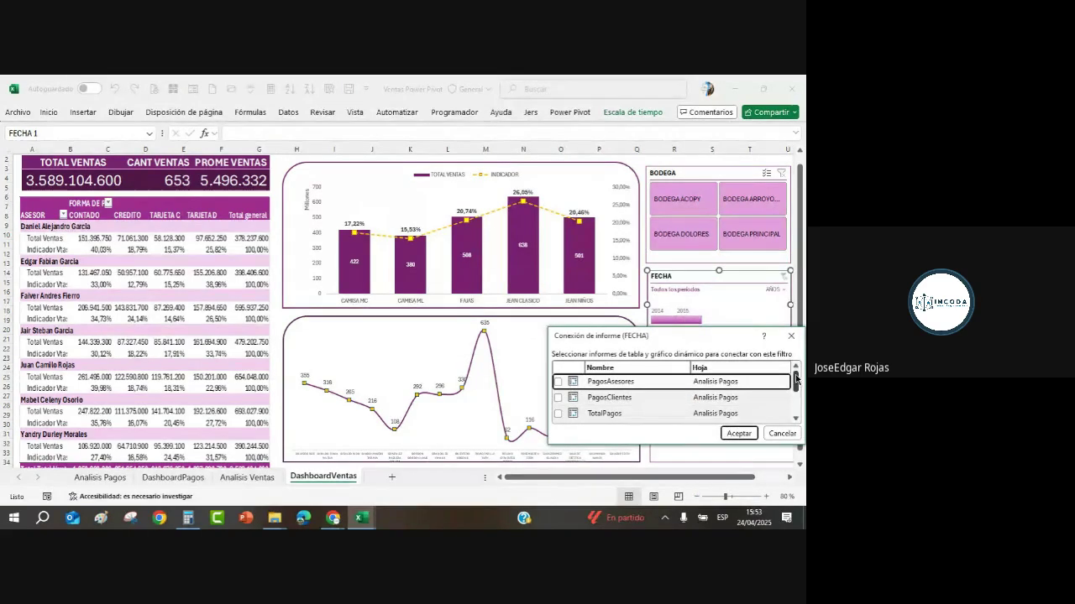
scroll(797, 391, "up", 3)
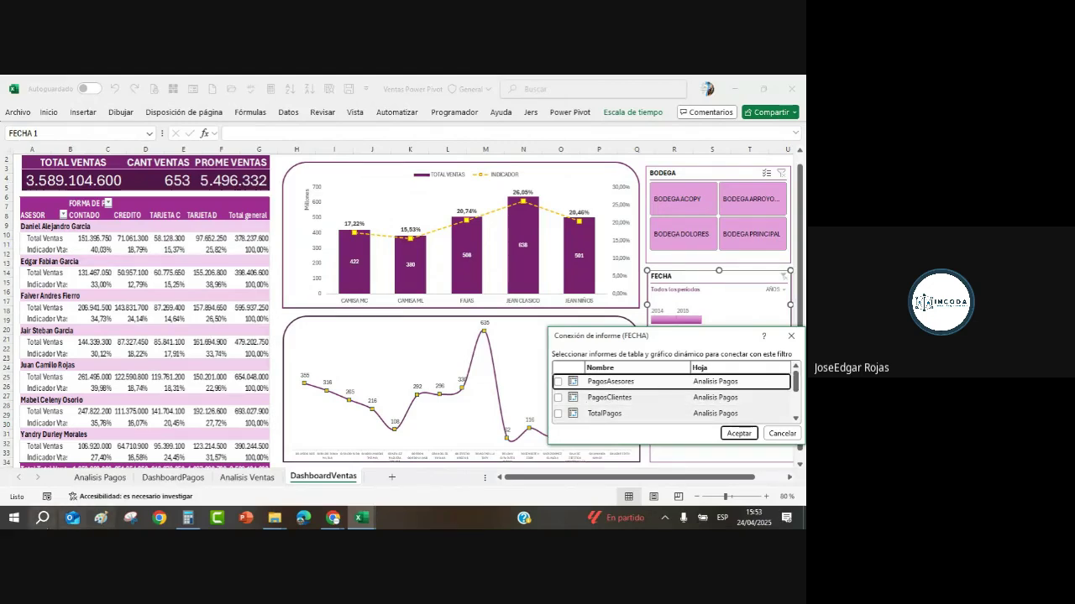
left_click(796, 419)
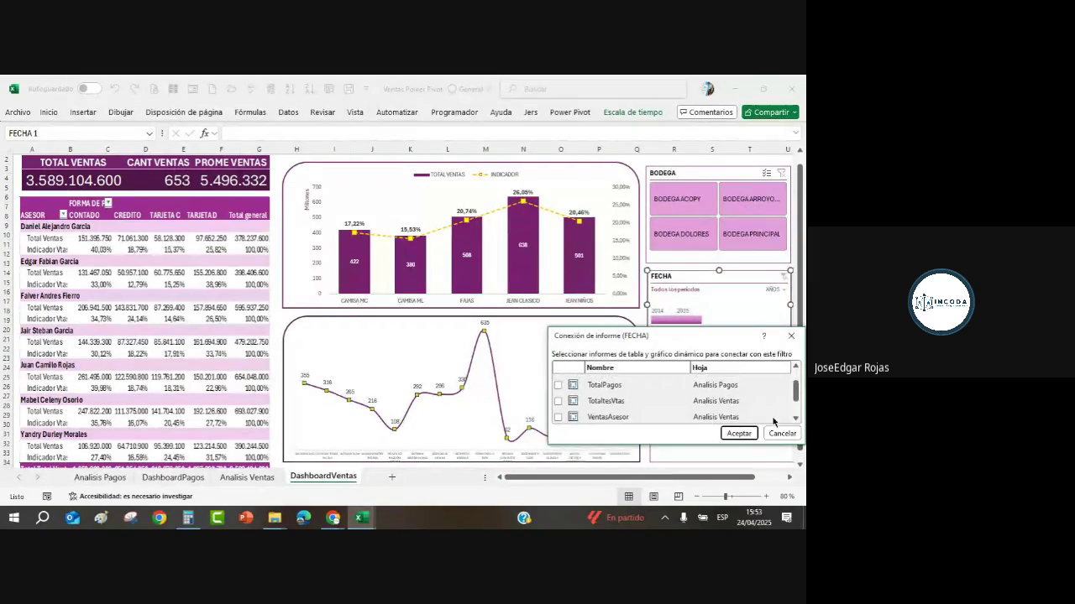
left_click(558, 400)
left_click(557, 416)
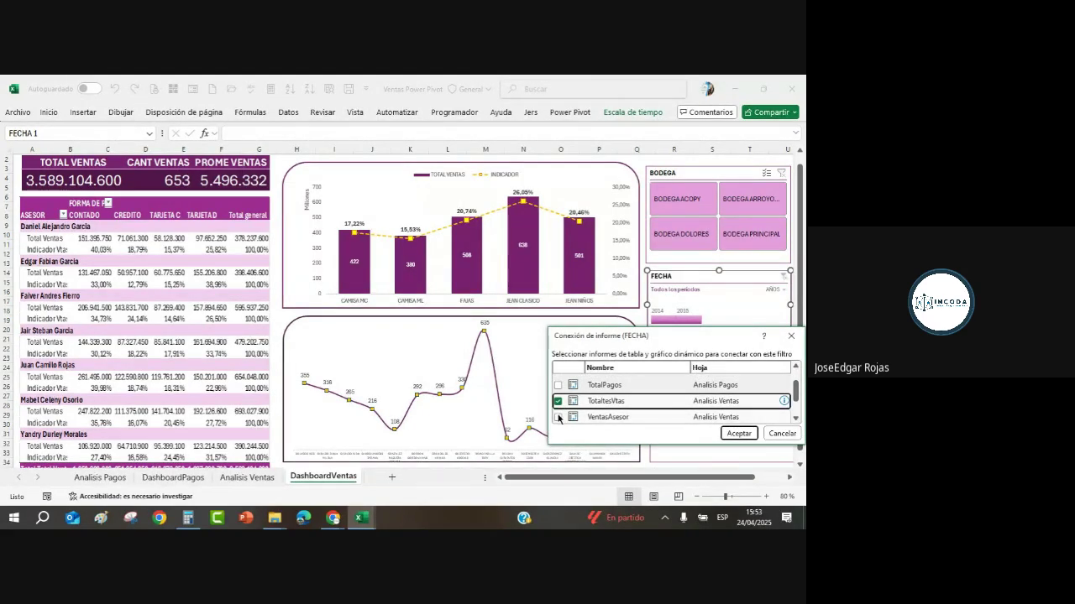
left_click(796, 419)
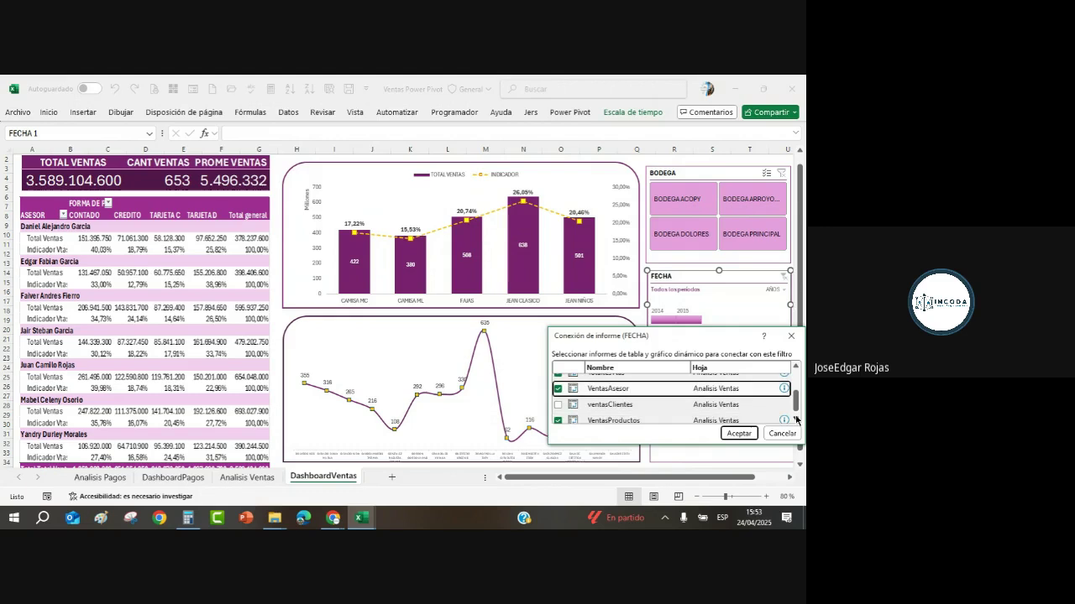
left_click(557, 405)
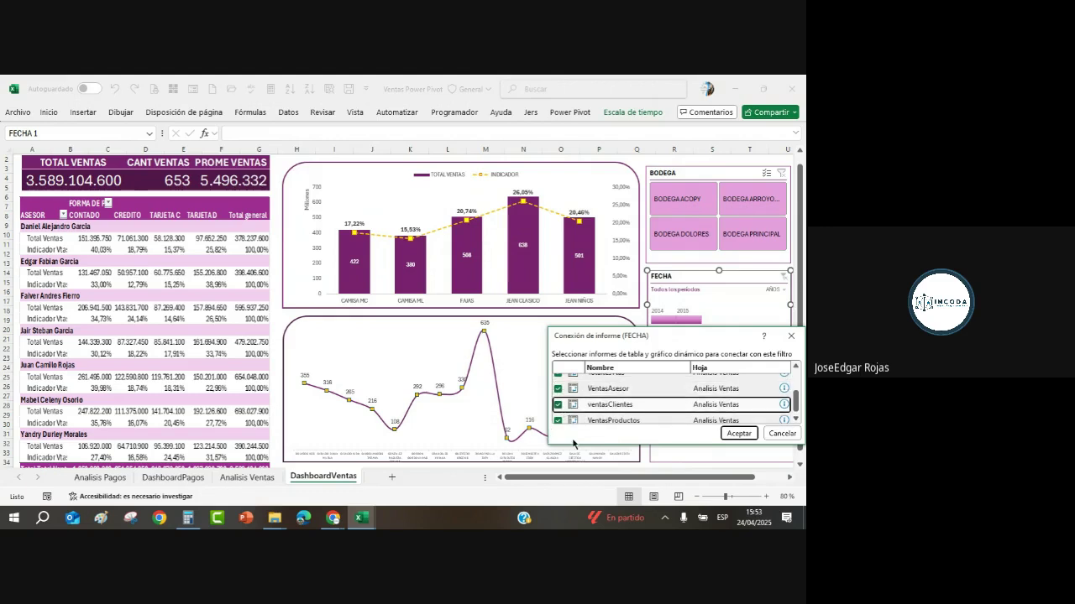
left_click(735, 433)
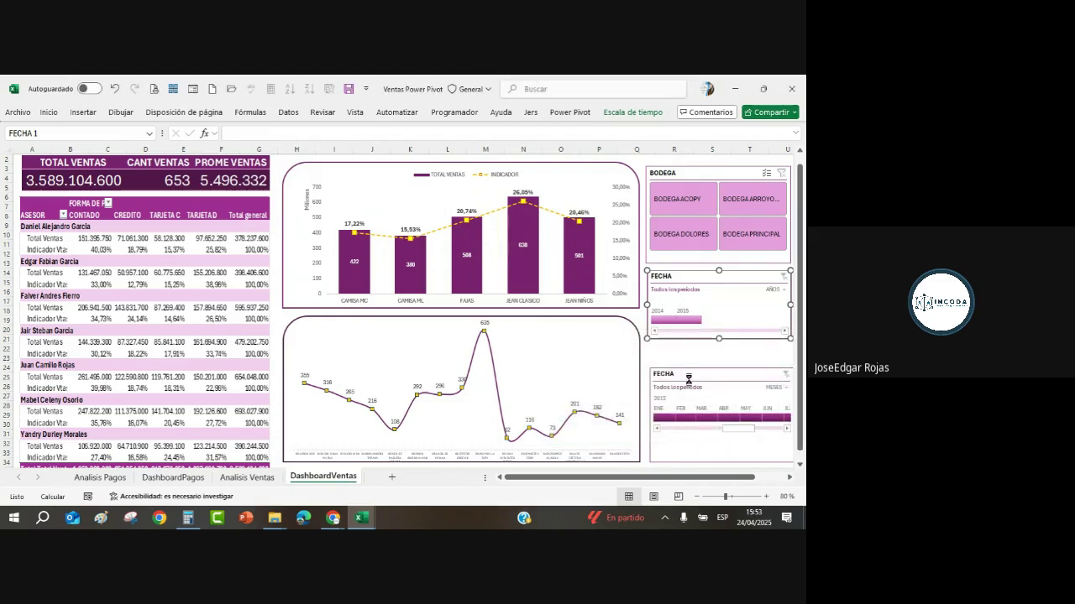
Review the report connections of the MESES FECHA timeline for the Analisis Ventas pivot tables.
left_click(690, 375)
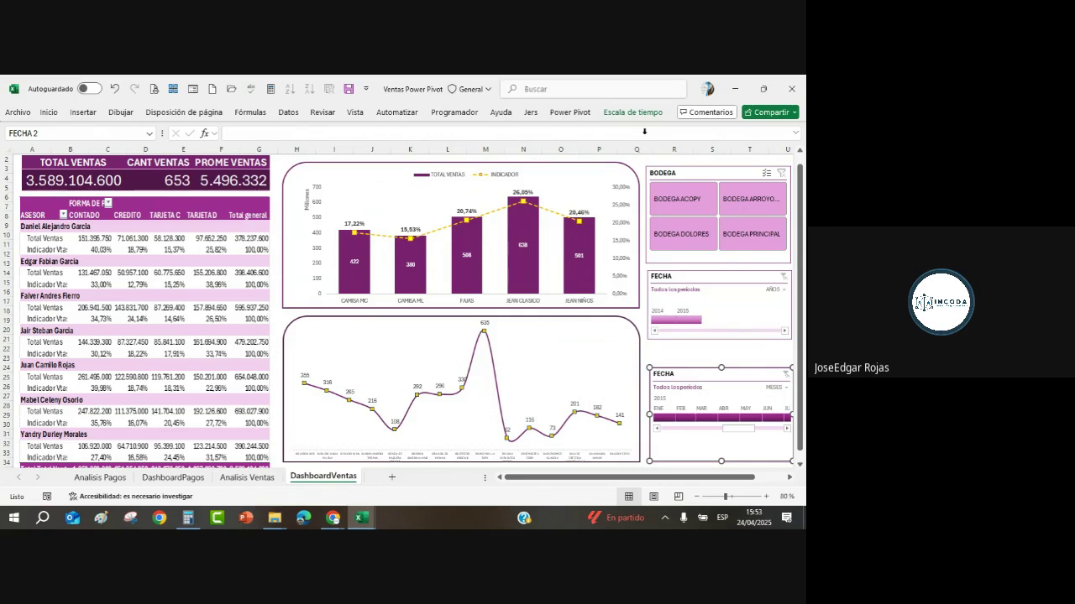
right_click(695, 373)
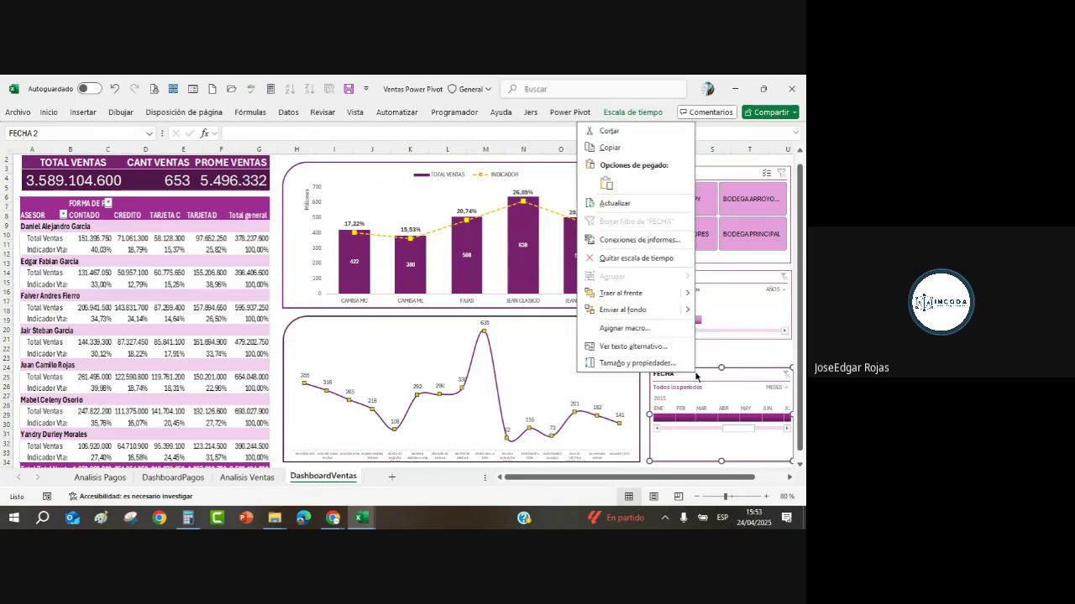
left_click(642, 243)
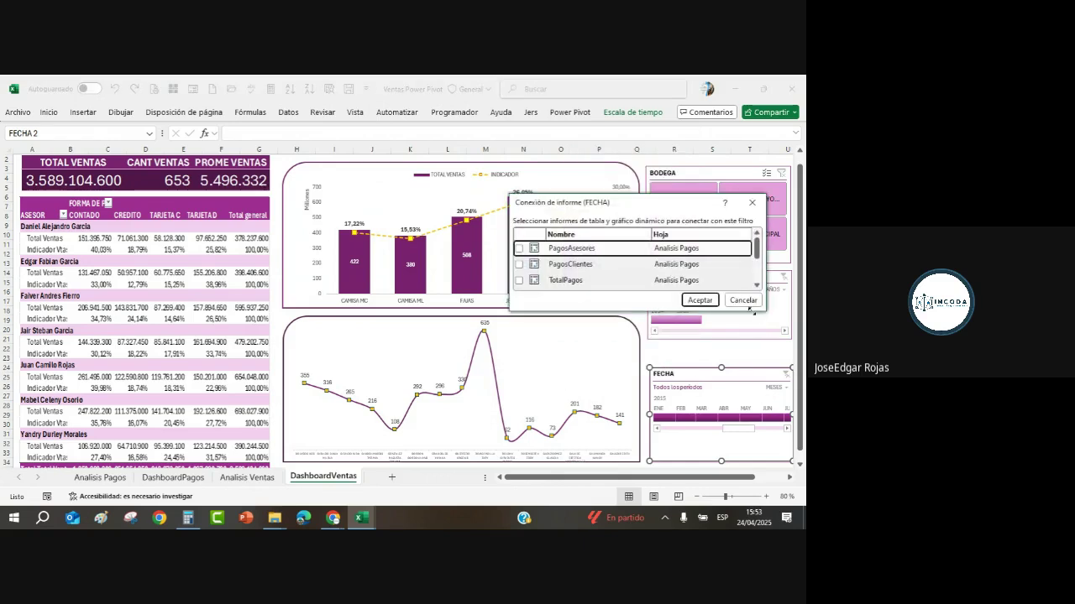
left_click(756, 288)
left_click(757, 287)
left_click(756, 287)
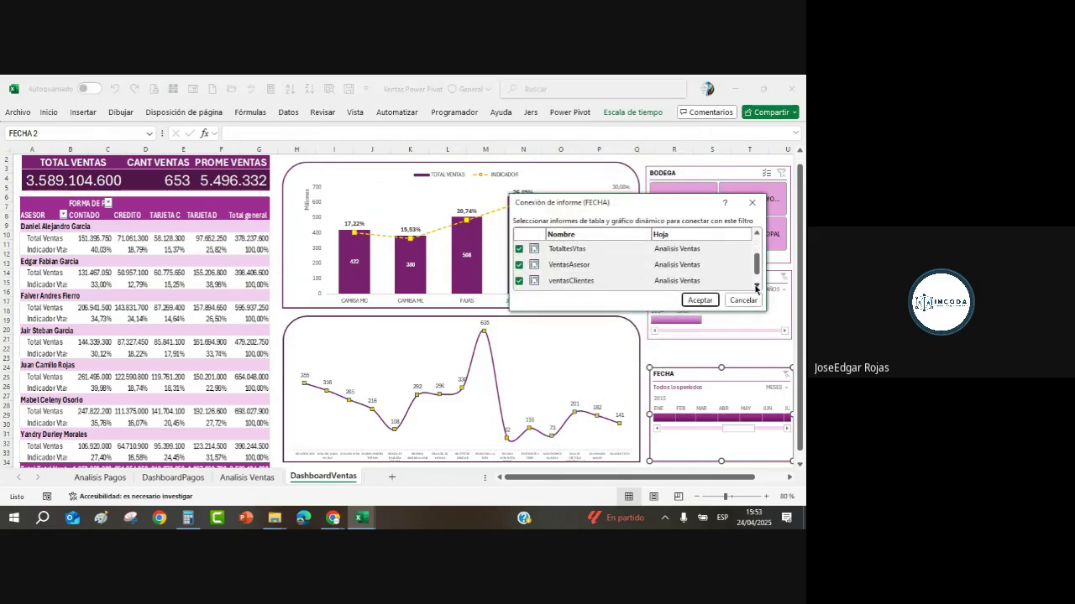
left_click(757, 288)
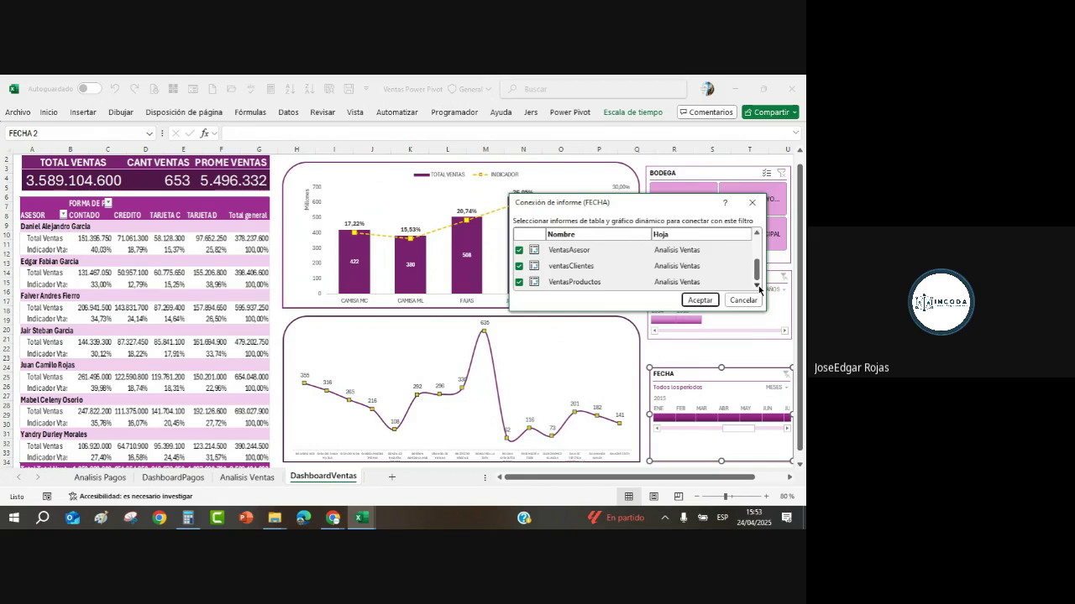
left_click(696, 301)
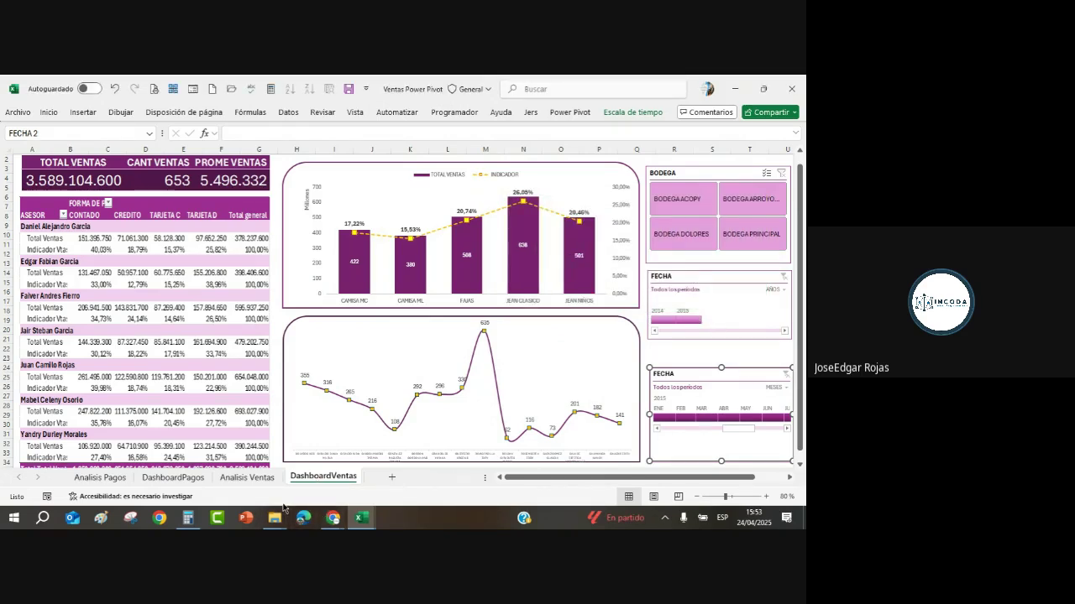
Test the BODEGA slicer by filtering the dashboard by each warehouse, leave BODEGA DOLORES selected, and save the workbook.
left_click(671, 199)
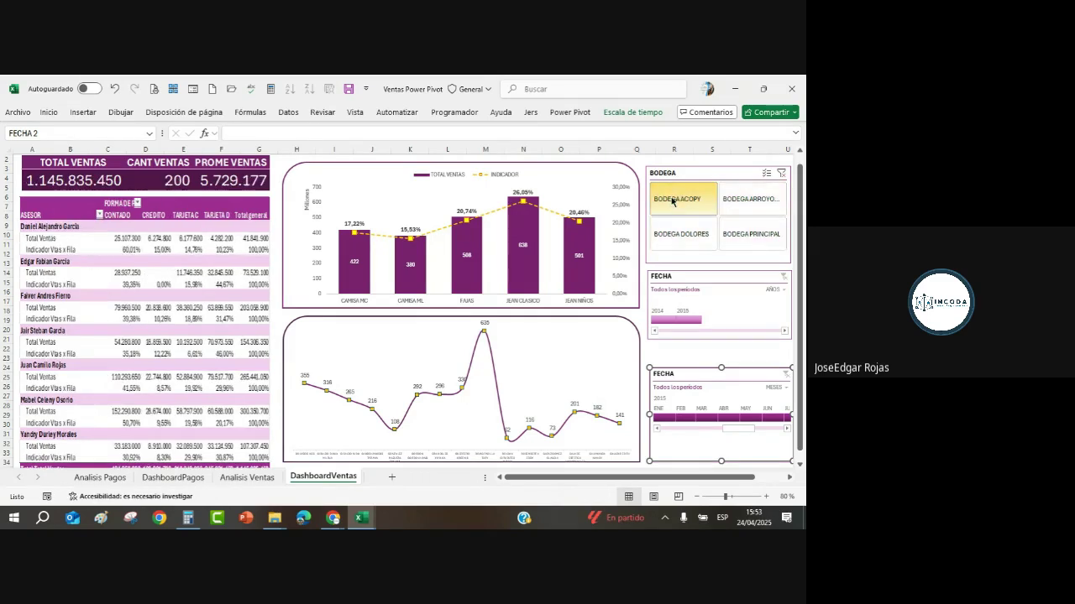
left_click(760, 202)
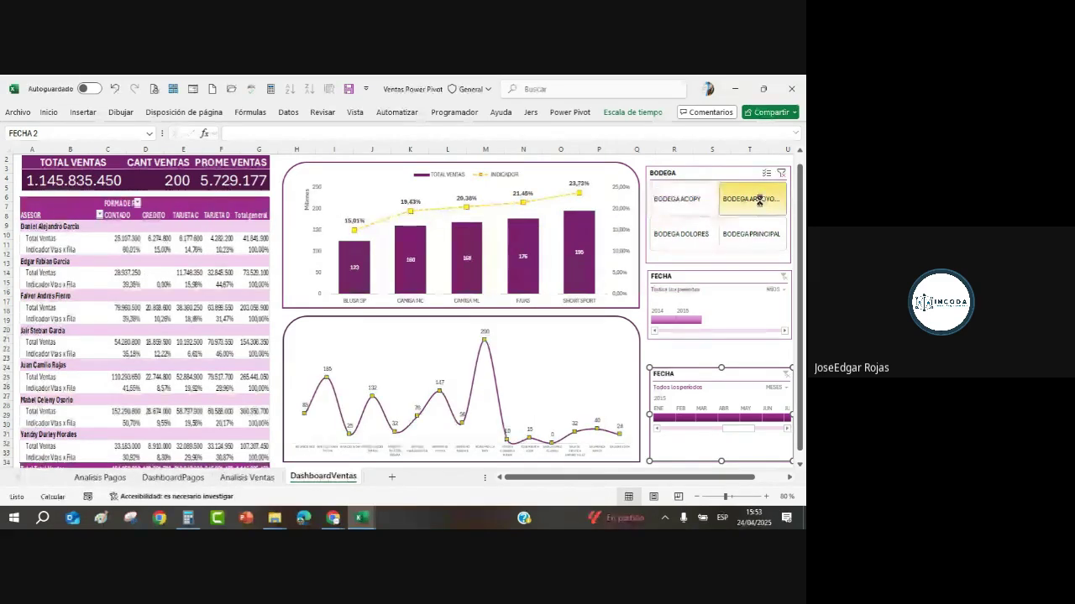
left_click(688, 238)
left_click(756, 237)
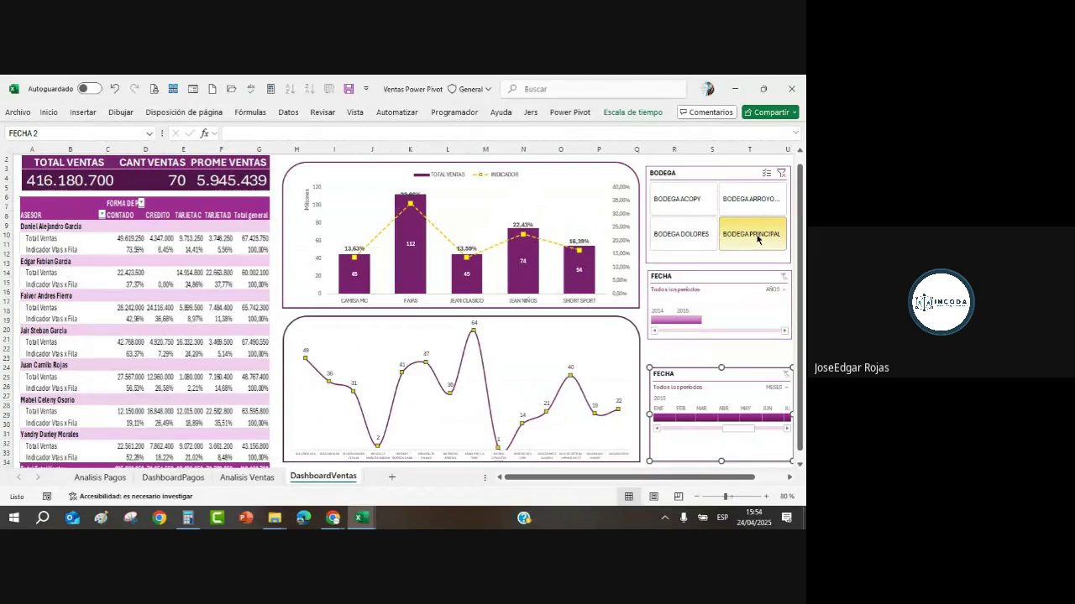
left_click(680, 239)
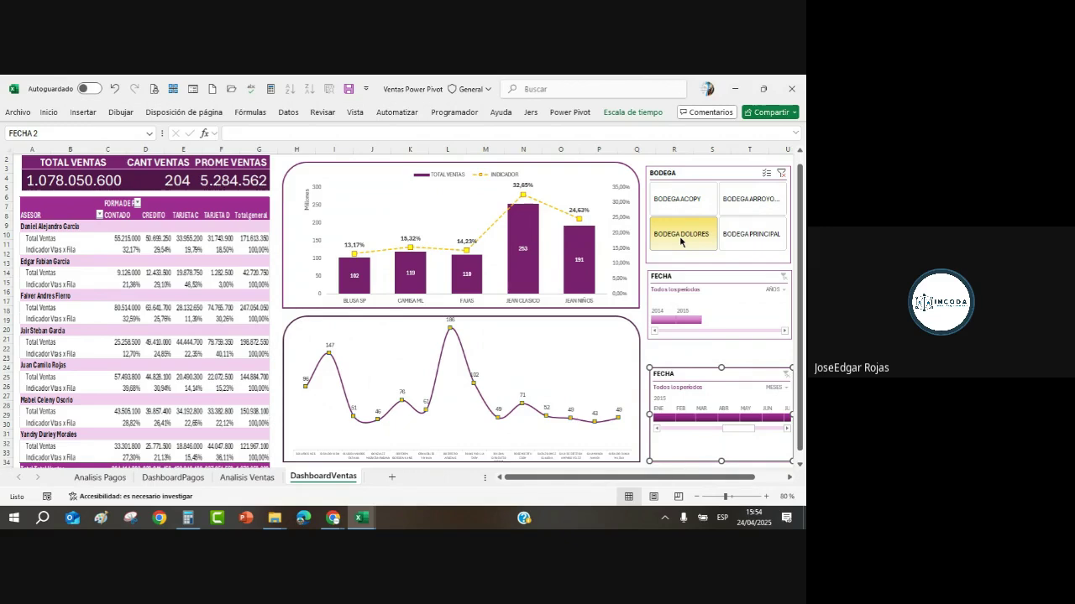
left_click(349, 89)
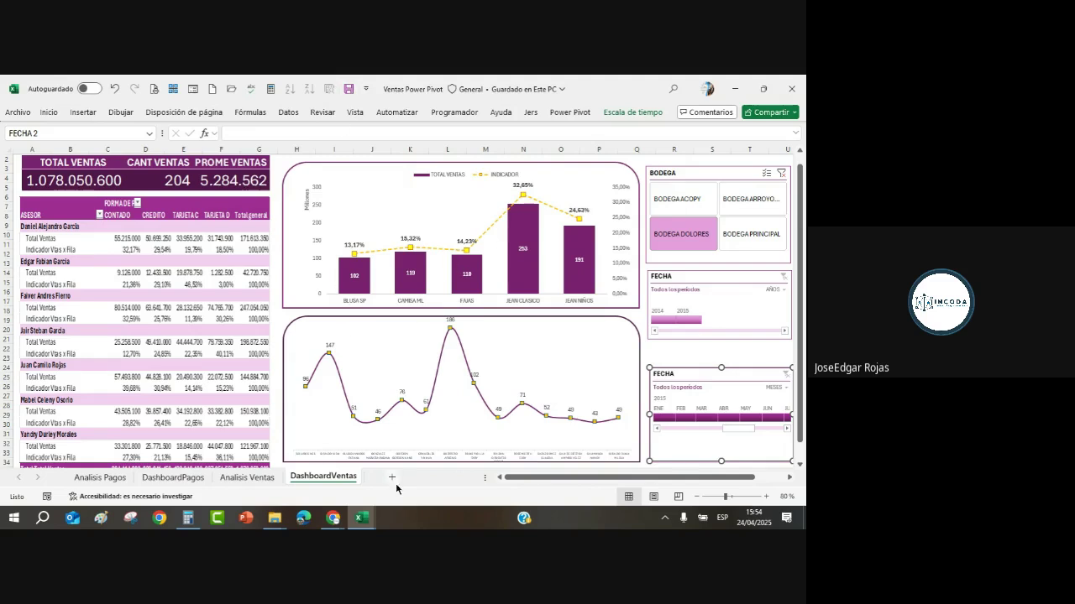
Switch to the Power Pivot window and examine the TotalCostos, PromeCostos and TotalVtasFajas measure formulas plus the PRODUCTO and IDE PRODUCTO columns of ventas.
mouse_move(265, 521)
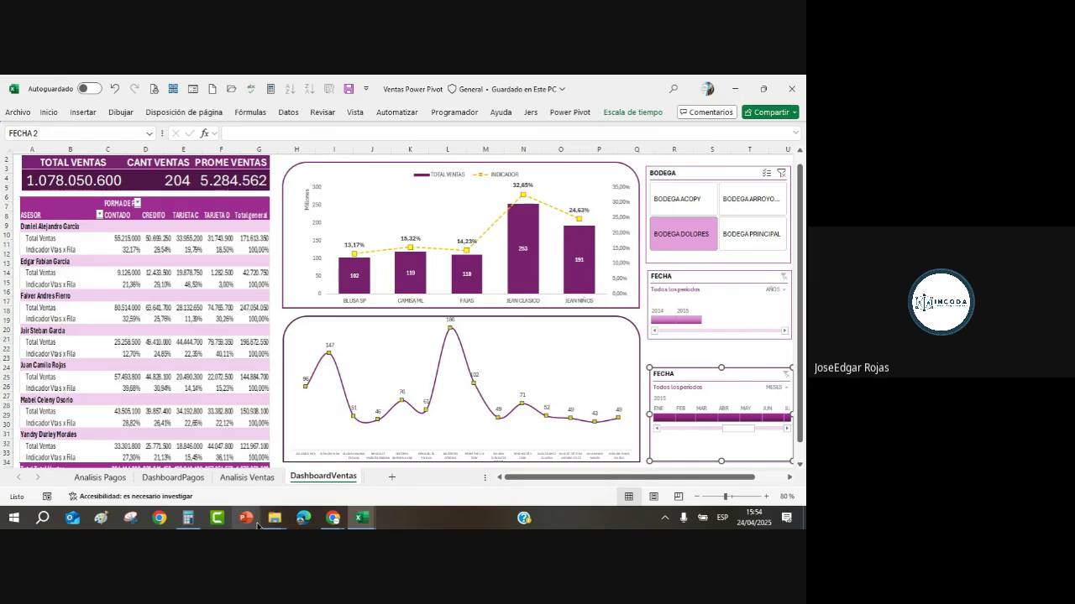
left_click(361, 518)
left_click(425, 472)
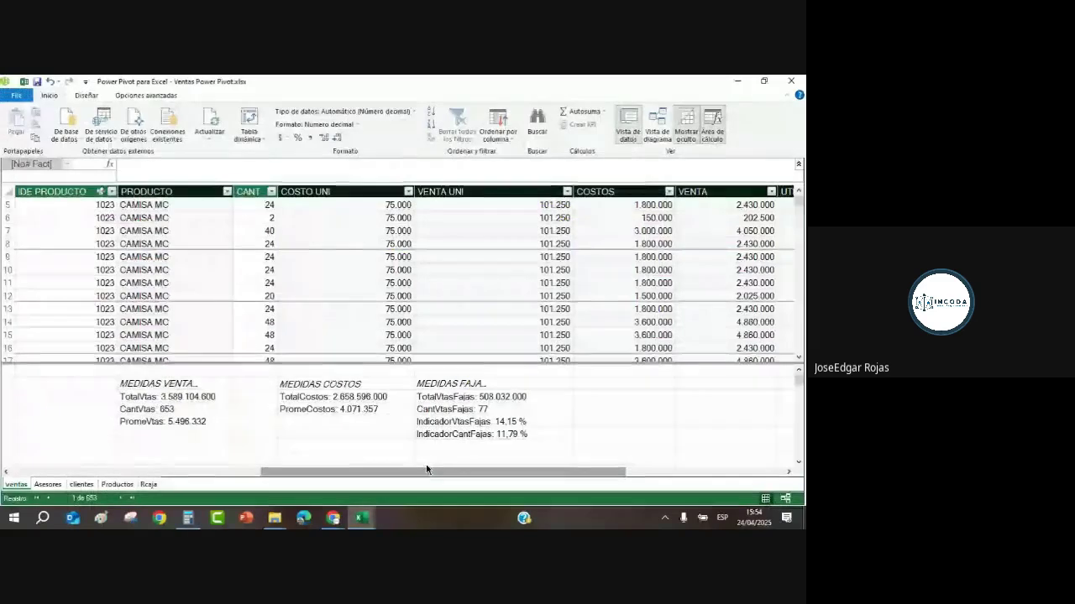
left_click(319, 397)
left_click(320, 410)
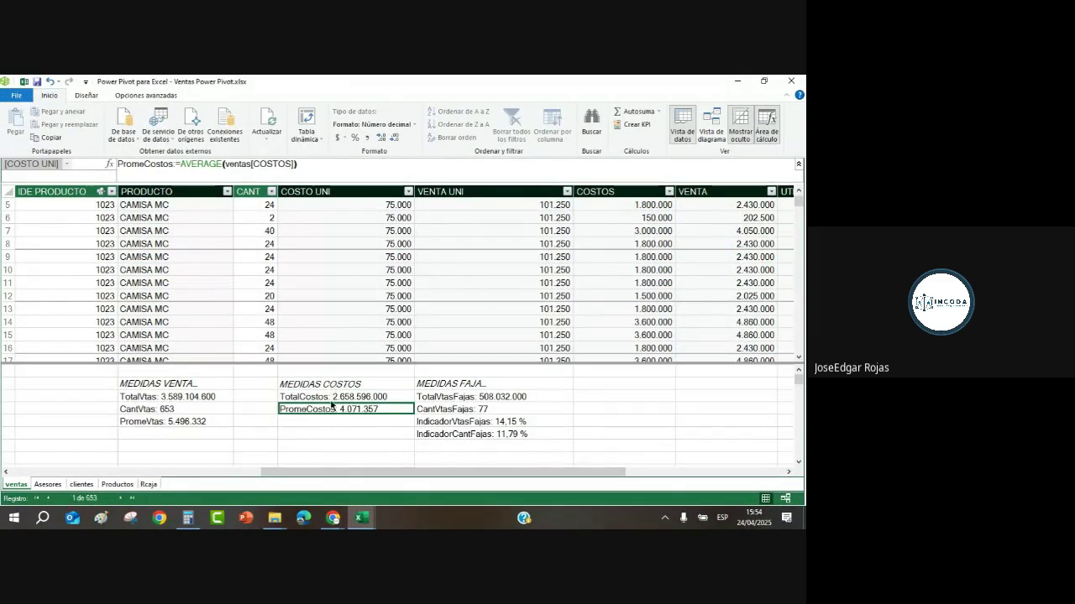
left_click(331, 397)
left_click(328, 409)
left_click(467, 397)
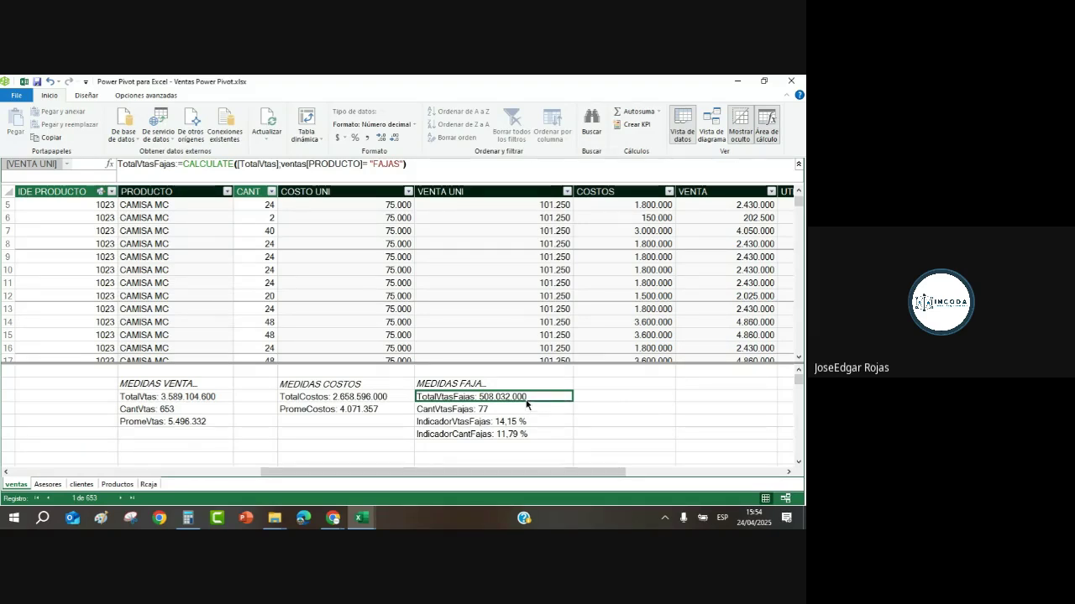
left_click(374, 309)
left_click(178, 274)
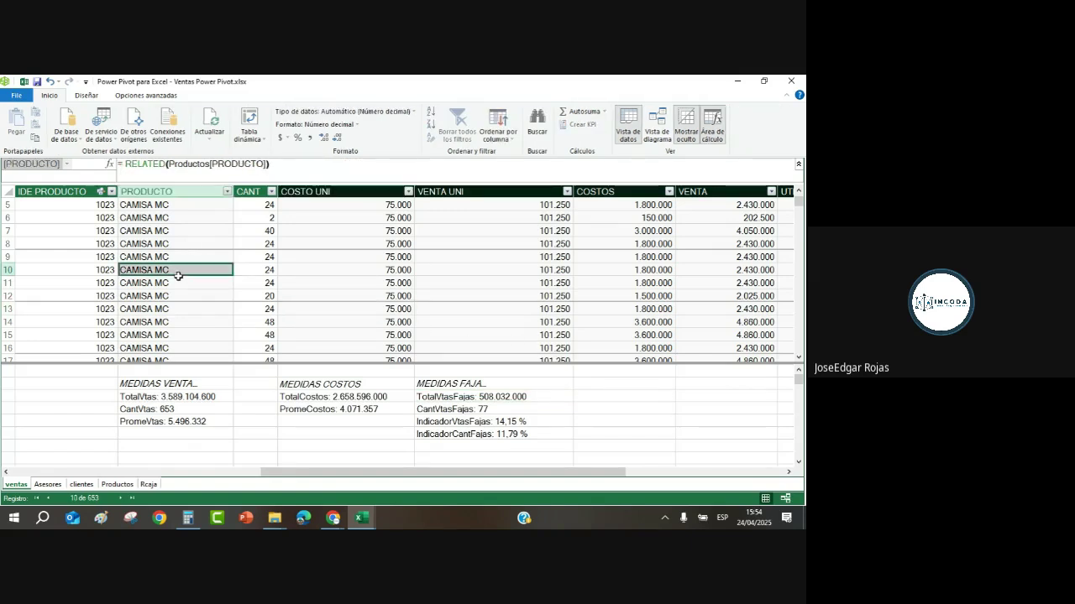
left_click(95, 283)
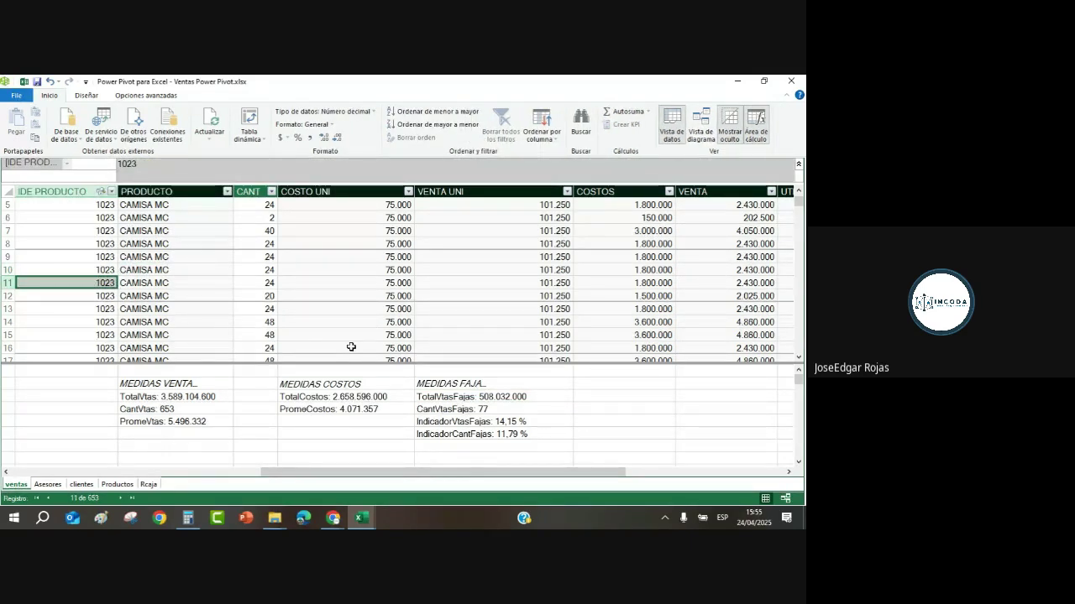
Switch to the Google Meet call in Chrome, expand the recording controls and read through the in-call messages.
left_click(333, 518)
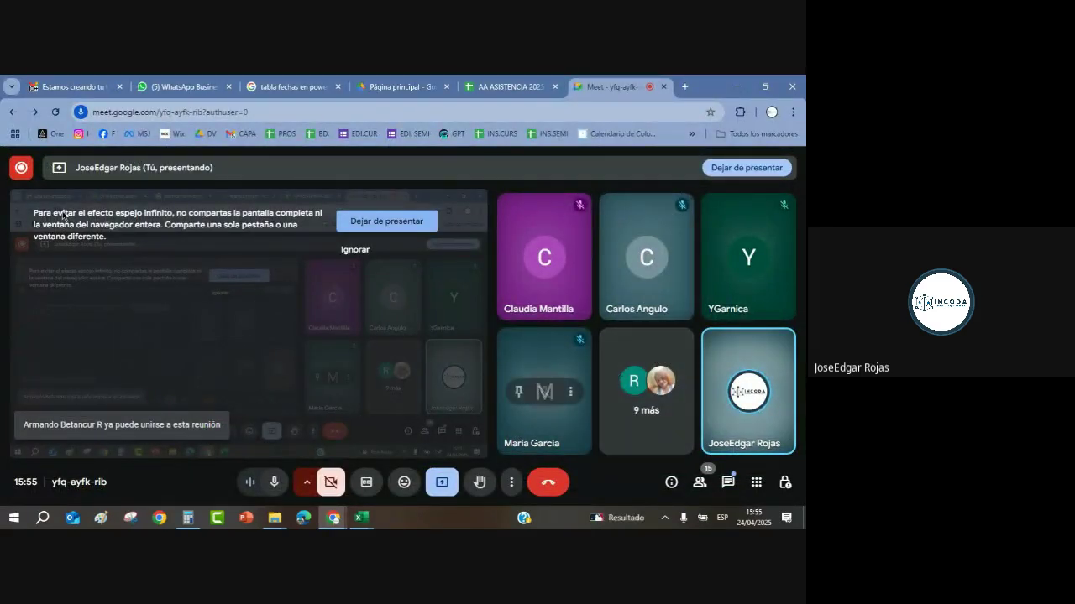
left_click(21, 168)
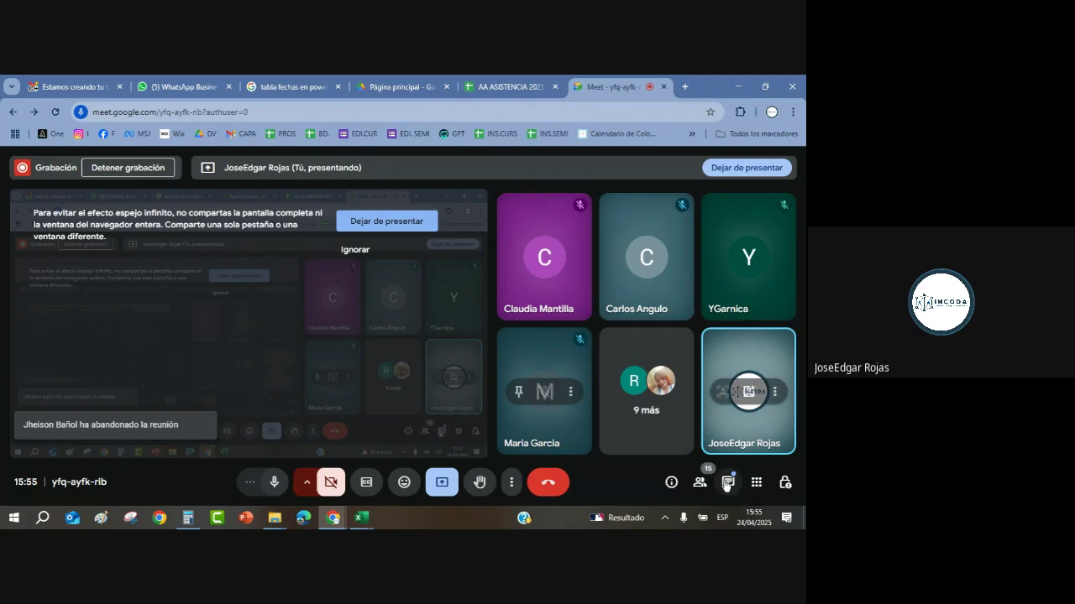
left_click(727, 483)
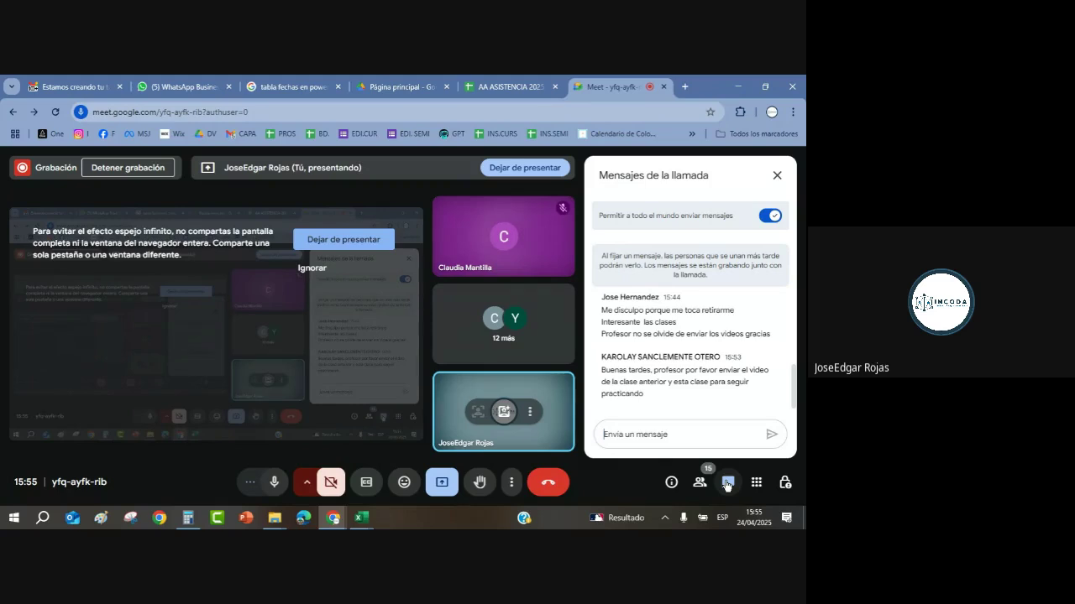
left_click(727, 485)
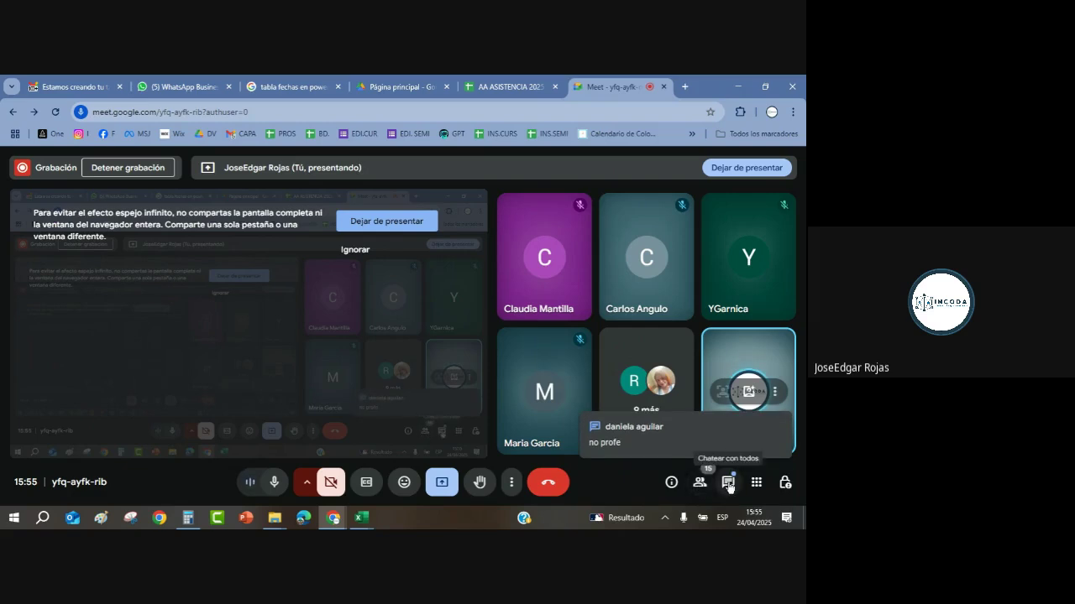
left_click(729, 485)
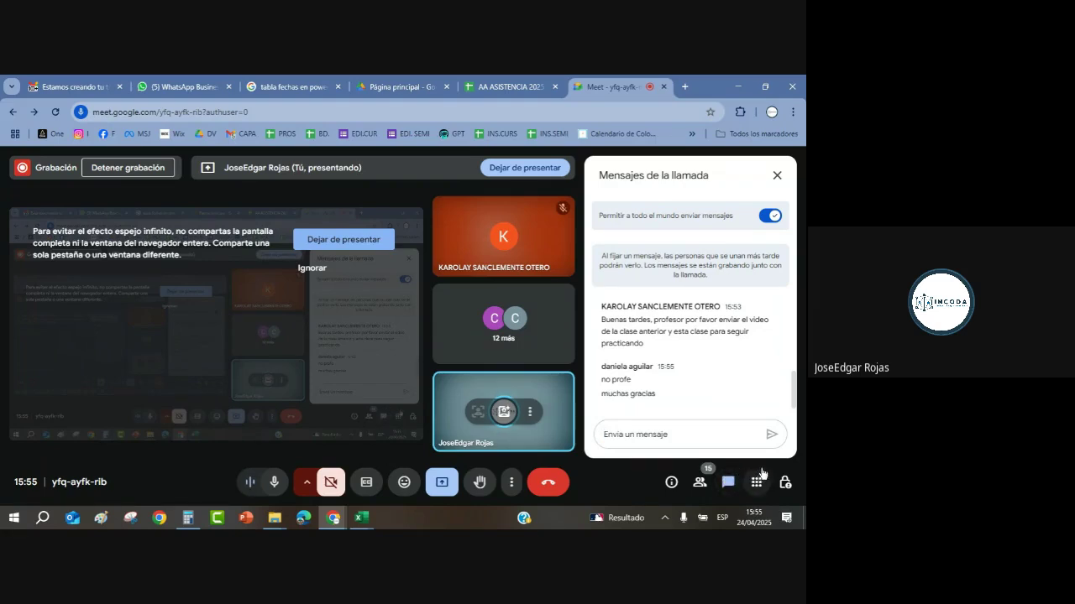
scroll(697, 403, "up", 5)
scroll(697, 403, "down", 5)
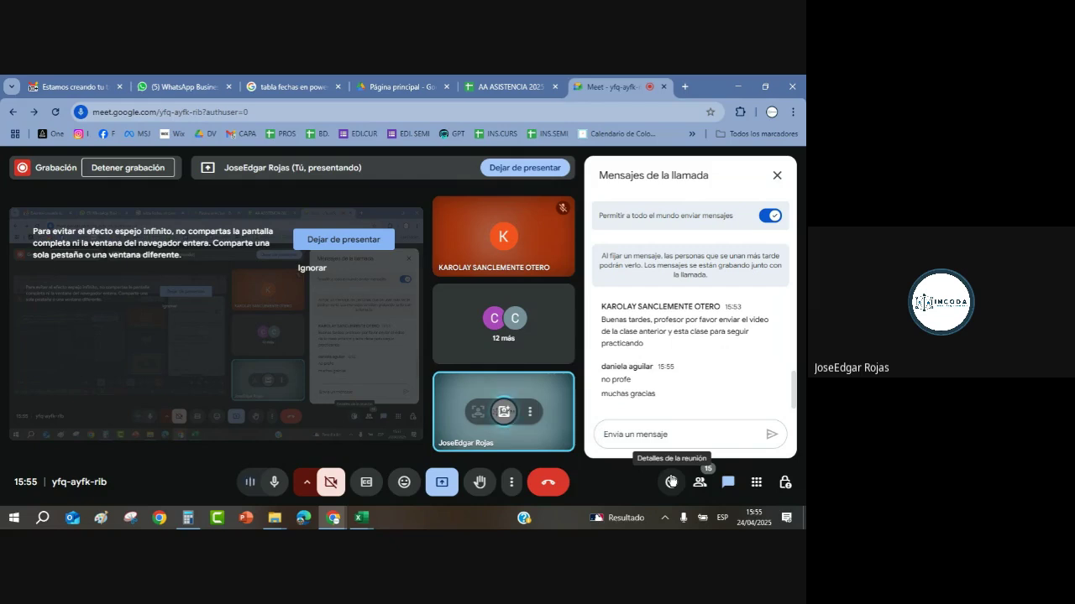
Review the full list of people in the meeting and close it.
left_click(701, 484)
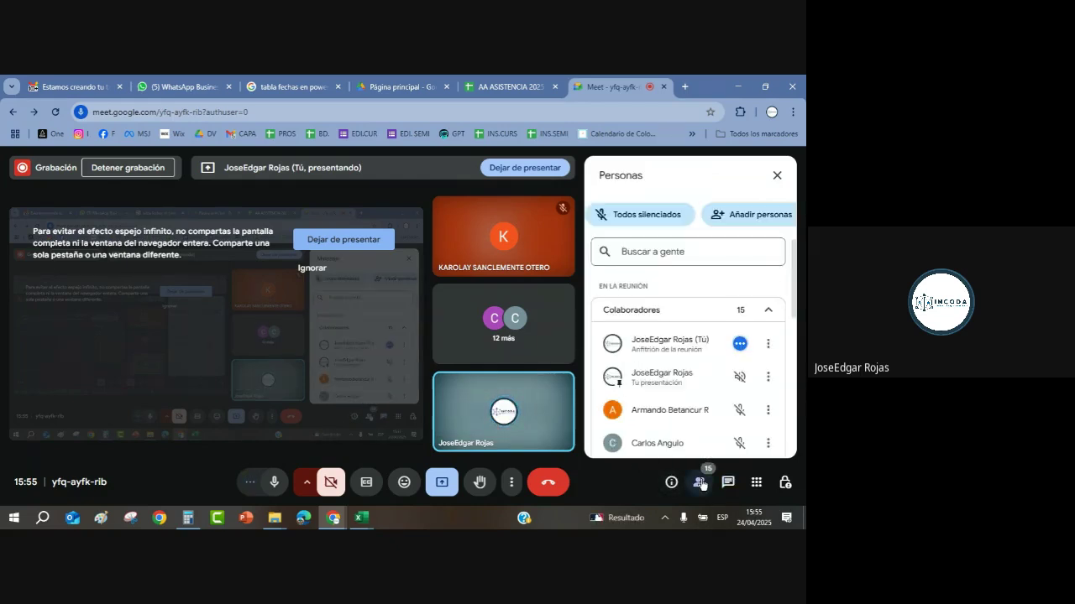
scroll(713, 382, "down", 3)
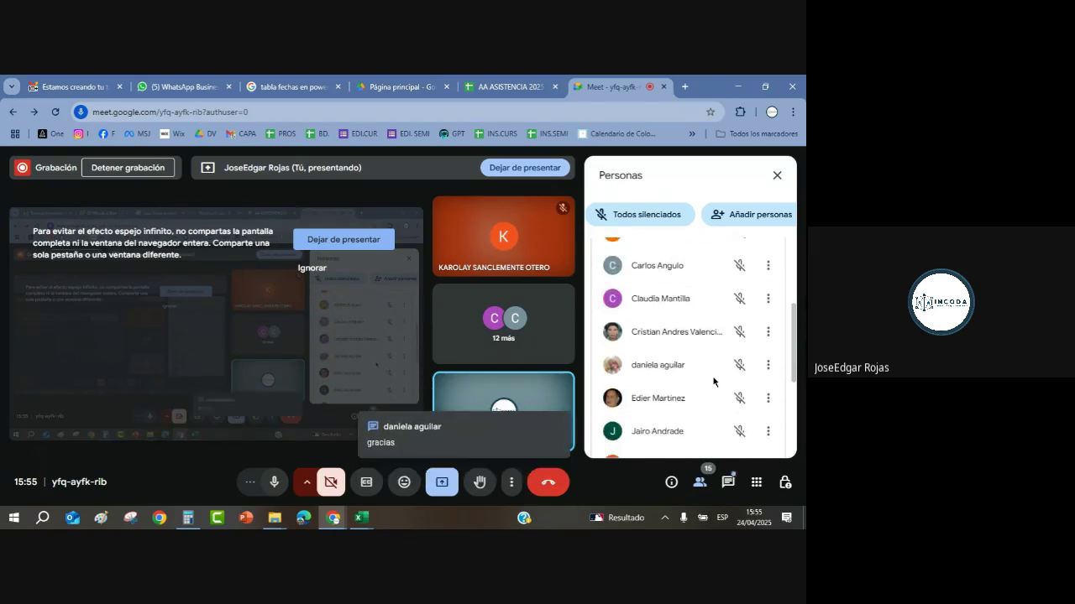
scroll(712, 382, "down", 5)
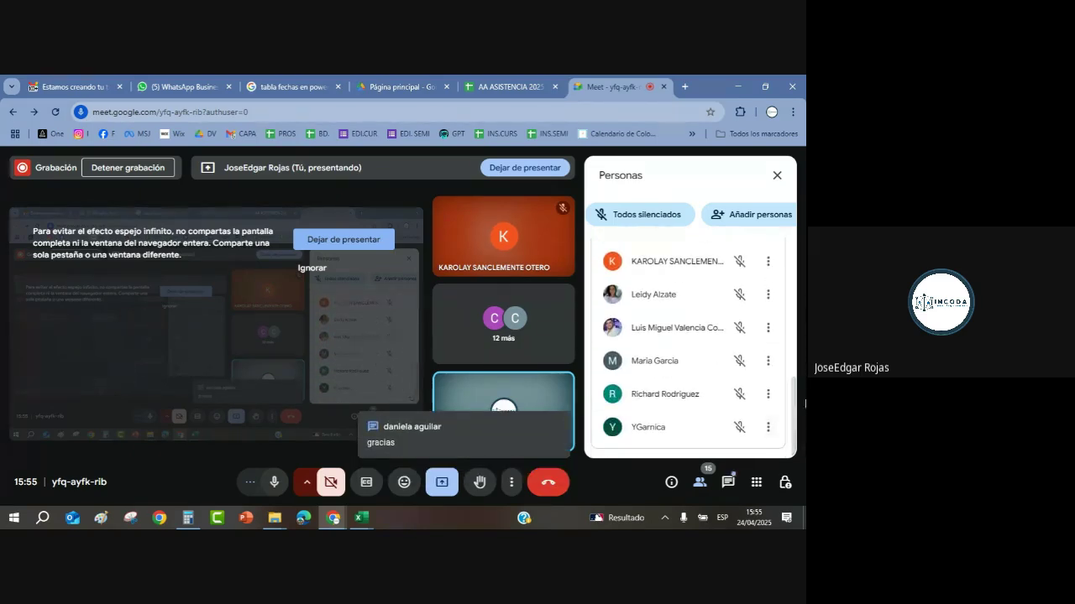
left_click(778, 177)
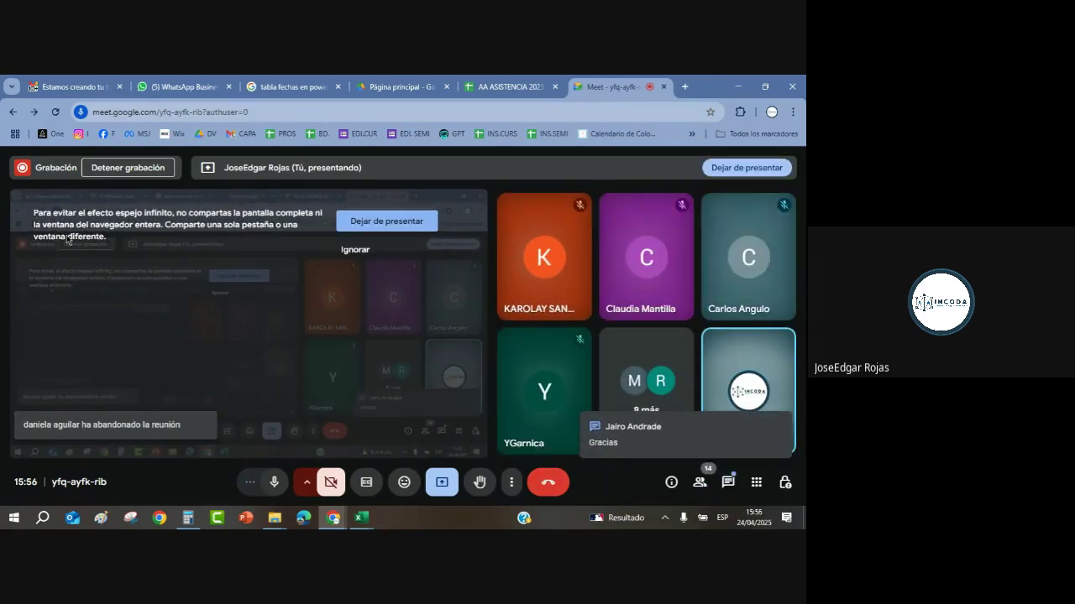
Stop the recording of the meeting.
left_click(128, 171)
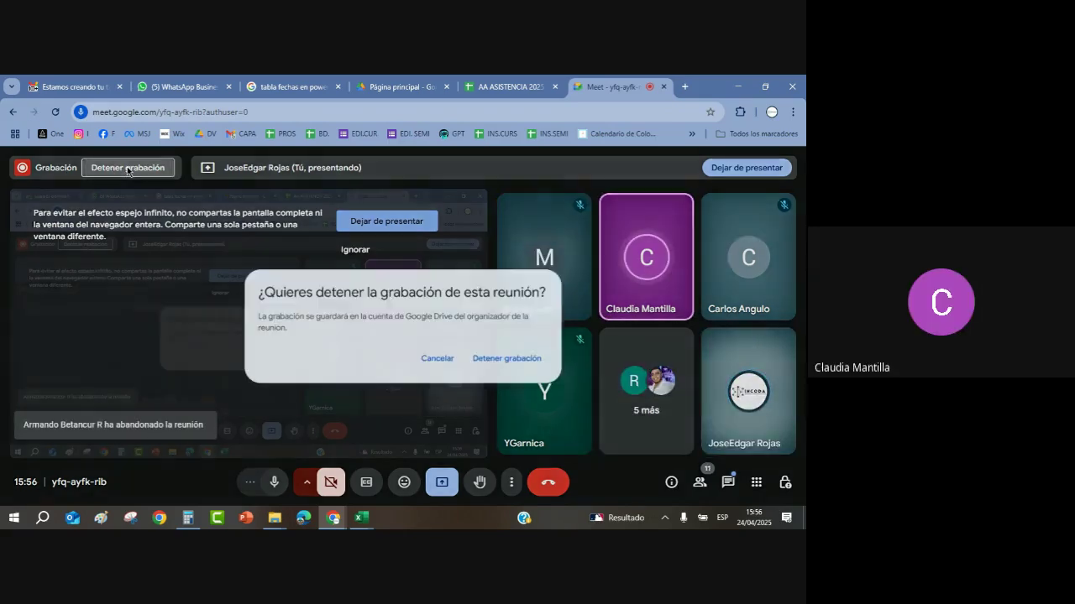